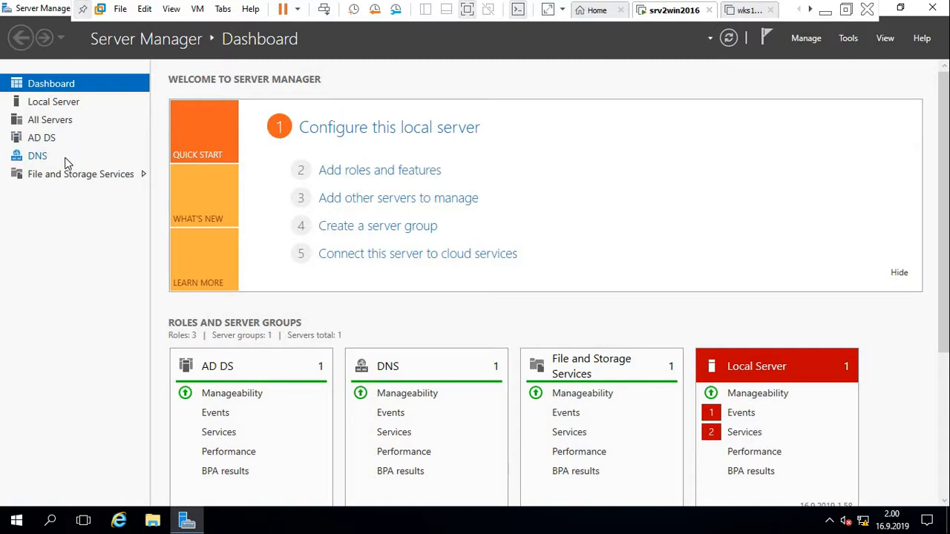
From Server Manager's All Servers page, launch Active Directory Users and Computers via Tools.
{"action": "left_click", "coordinate": [46, 121]}
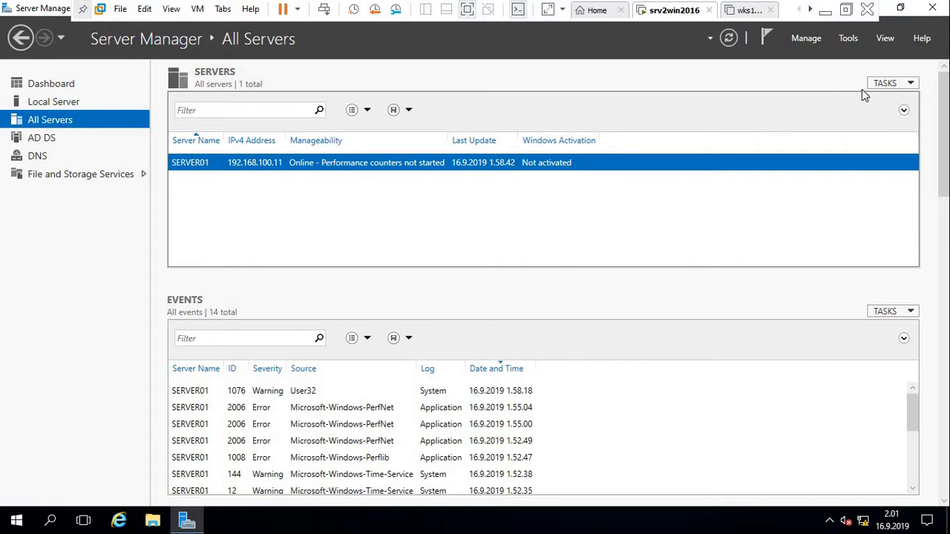
{"action": "left_click", "coordinate": [849, 39]}
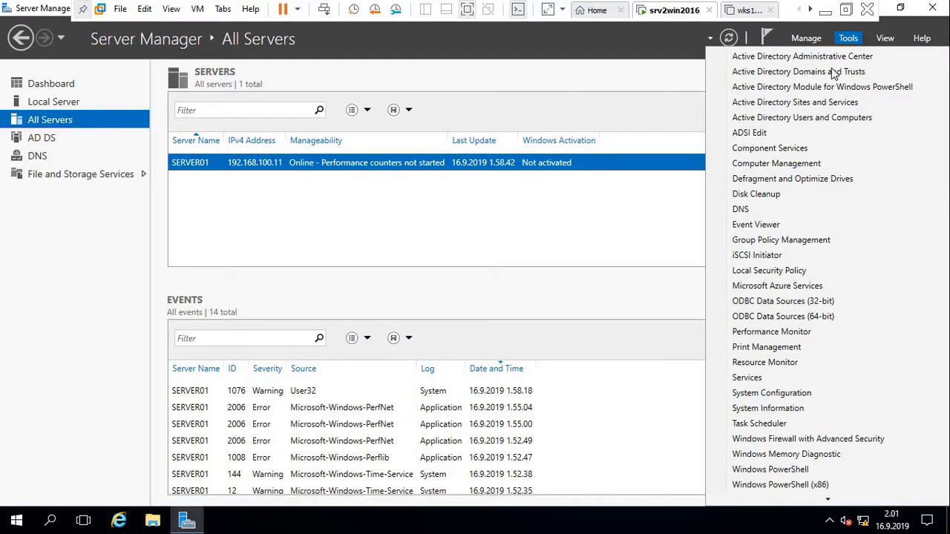
{"action": "left_click", "coordinate": [819, 120]}
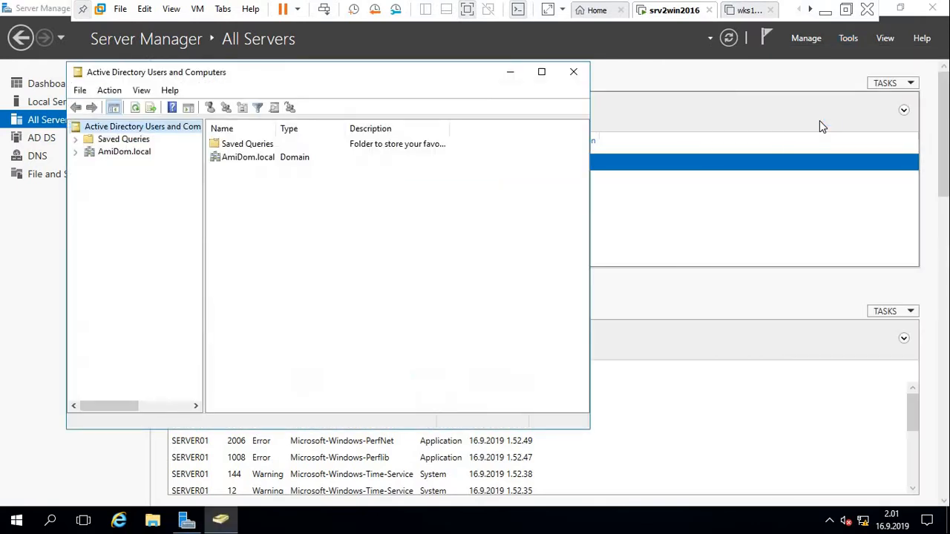
Expand AmiDom.local to show Builtin, Computers, Domain Controllers and Users, briefly viewing Users.
{"action": "left_click", "coordinate": [121, 155]}
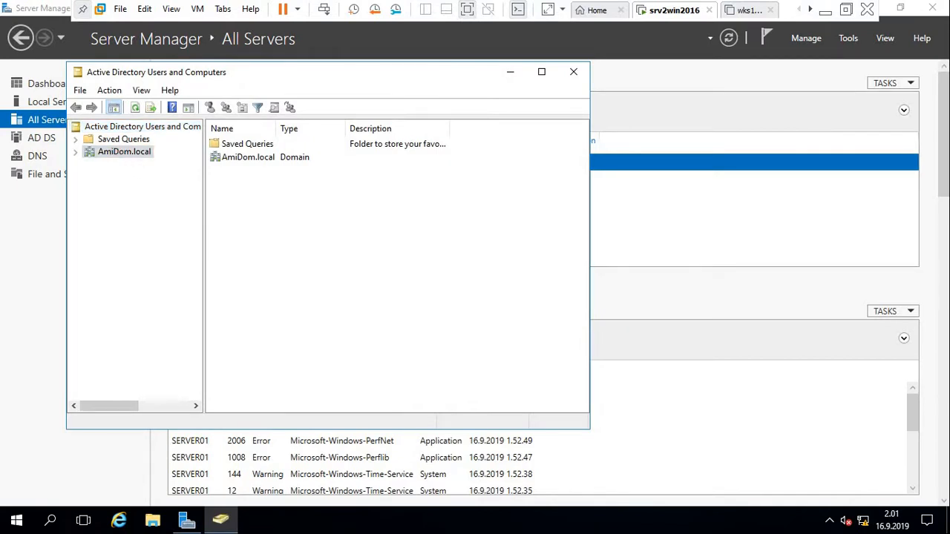
{"action": "double_click", "coordinate": [121, 153]}
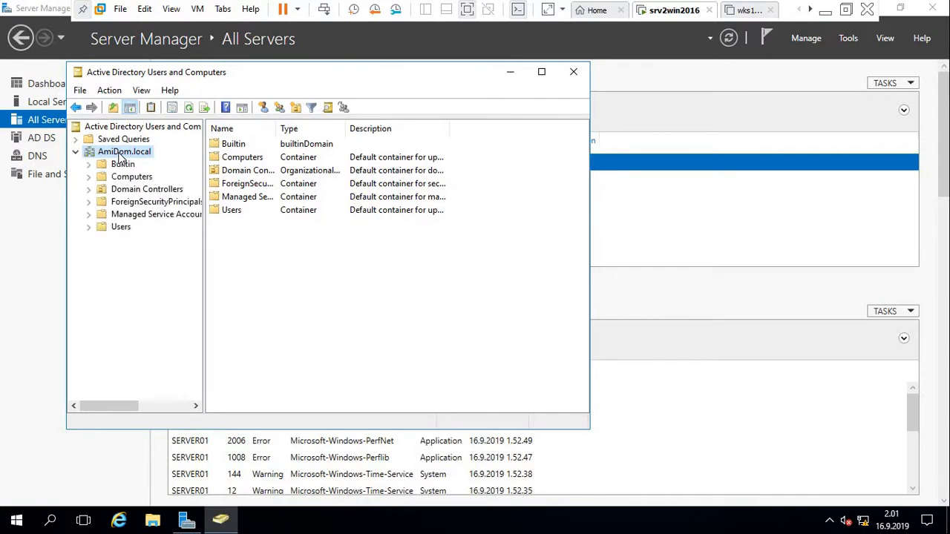
{"action": "left_click", "coordinate": [127, 232]}
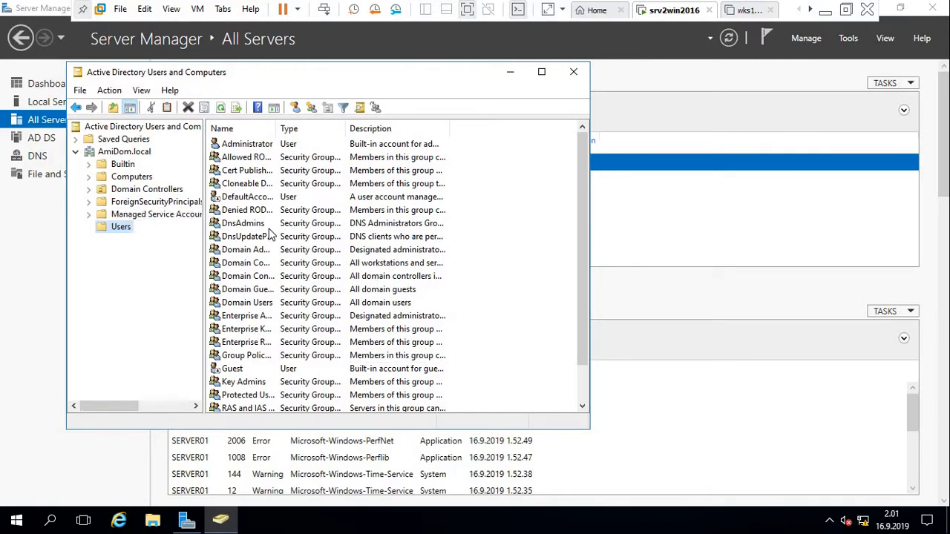
{"action": "left_click", "coordinate": [124, 152]}
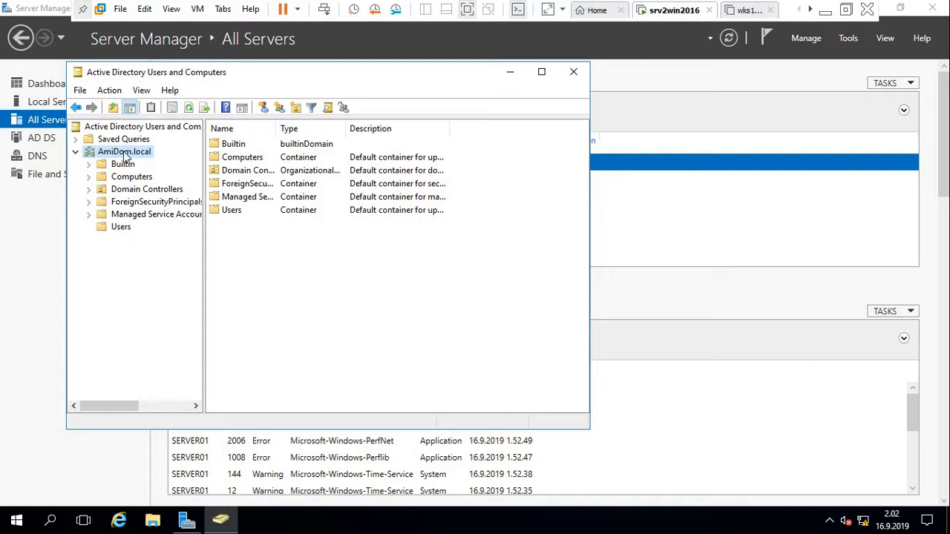
Create an organizational unit named AmiDom under AmiDom.local, fixing a typo in the name.
{"action": "right_click", "coordinate": [124, 154]}
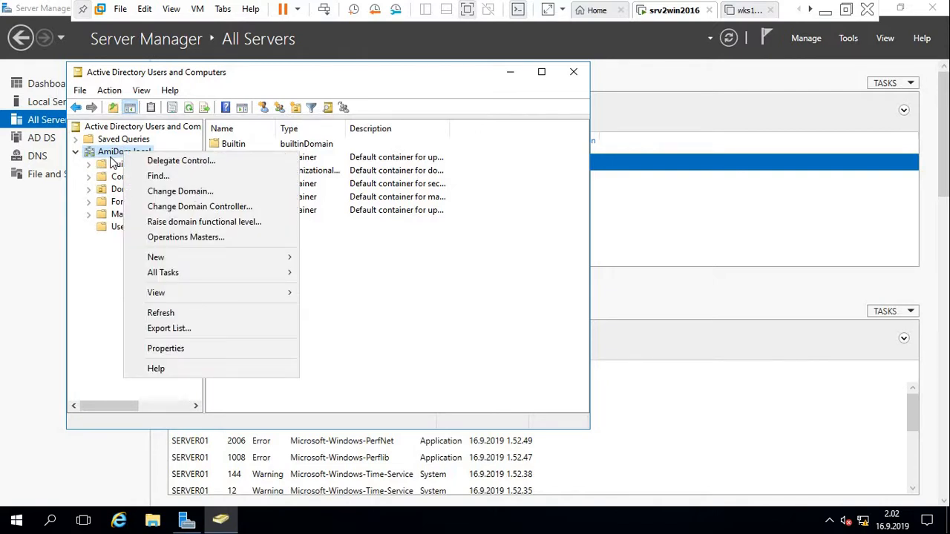
{"action": "left_click", "coordinate": [84, 289]}
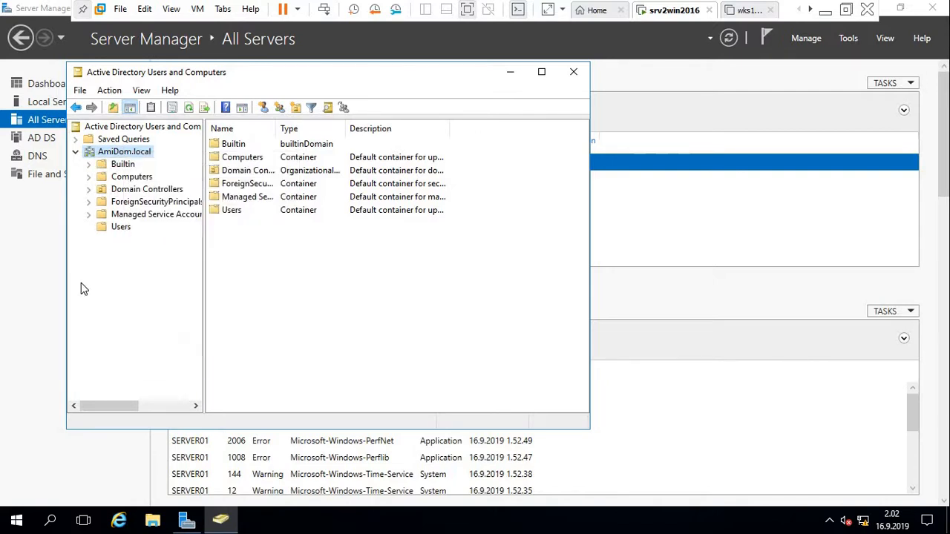
{"action": "right_click", "coordinate": [115, 154]}
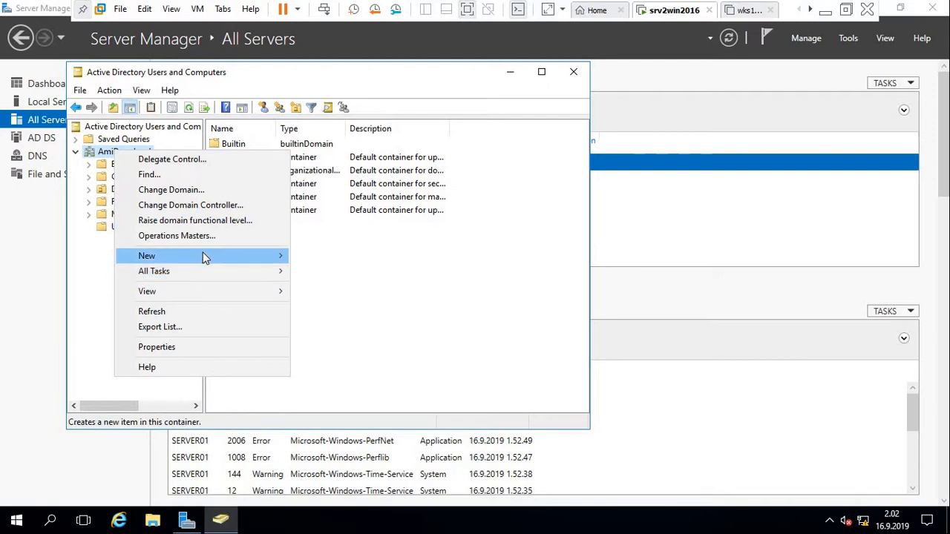
{"action": "mouse_move", "coordinate": [206, 256]}
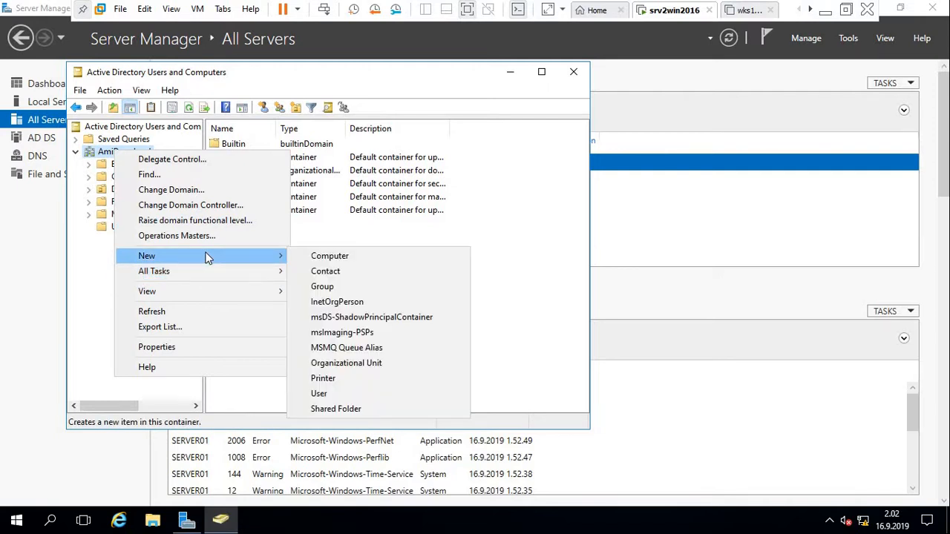
{"action": "left_click", "coordinate": [336, 366]}
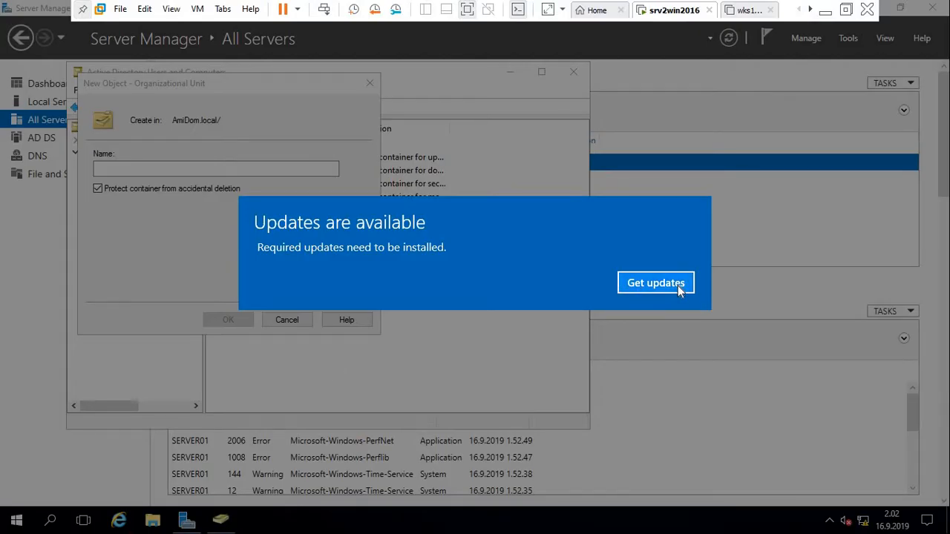
{"action": "left_click", "coordinate": [678, 285]}
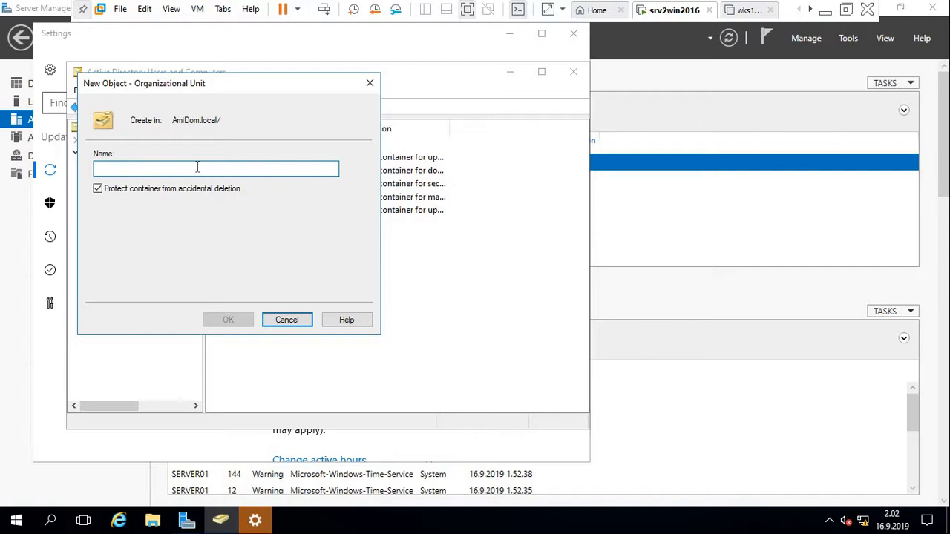
{"action": "type", "text": "A"}
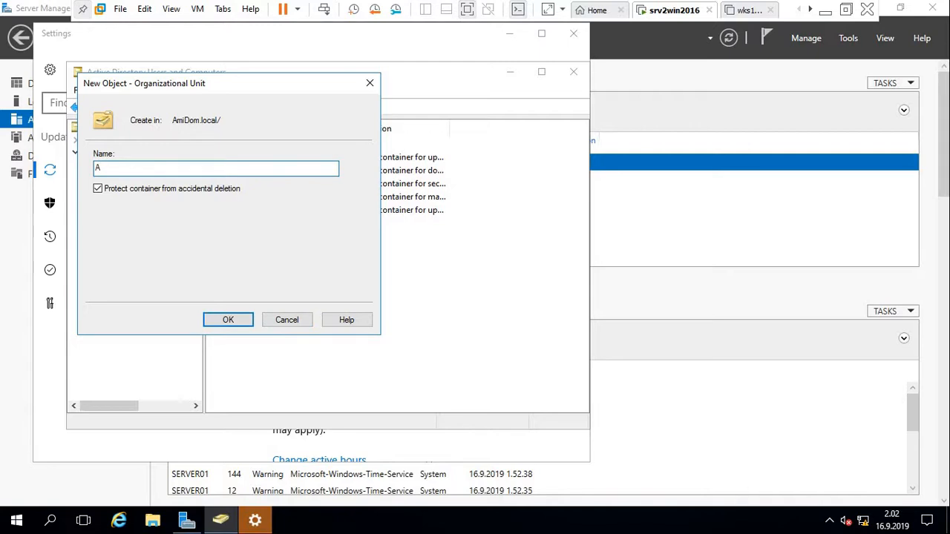
{"action": "type", "text": "miDO"}
{"action": "key", "text": "BackSpace"}
{"action": "type", "text": "om"}
{"action": "left_click", "coordinate": [240, 323]}
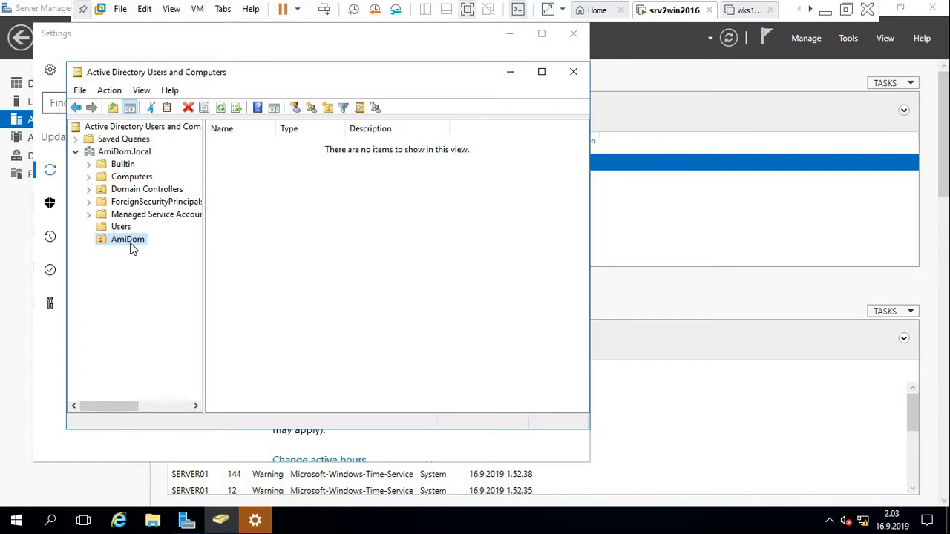
Create the Helsinki organizational unit inside AmiDom.
{"action": "right_click", "coordinate": [131, 245]}
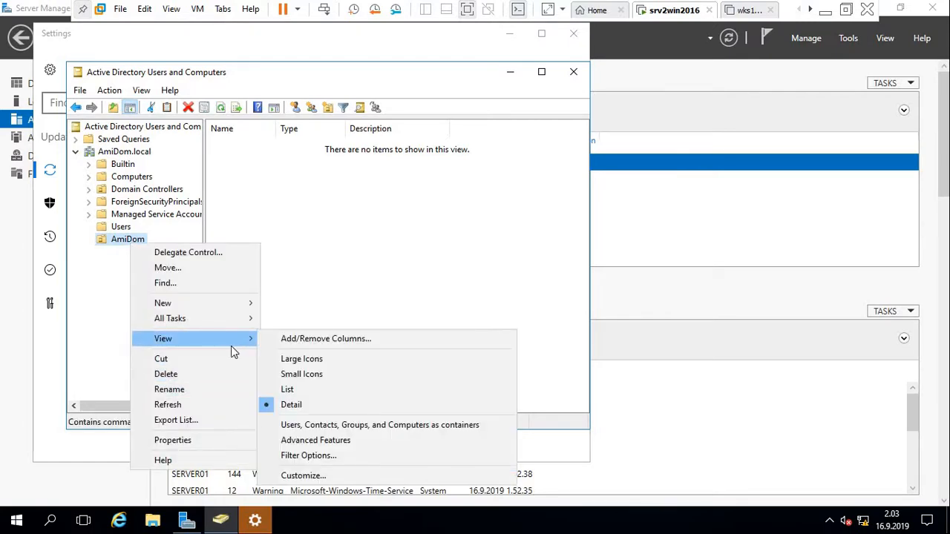
{"action": "mouse_move", "coordinate": [220, 306]}
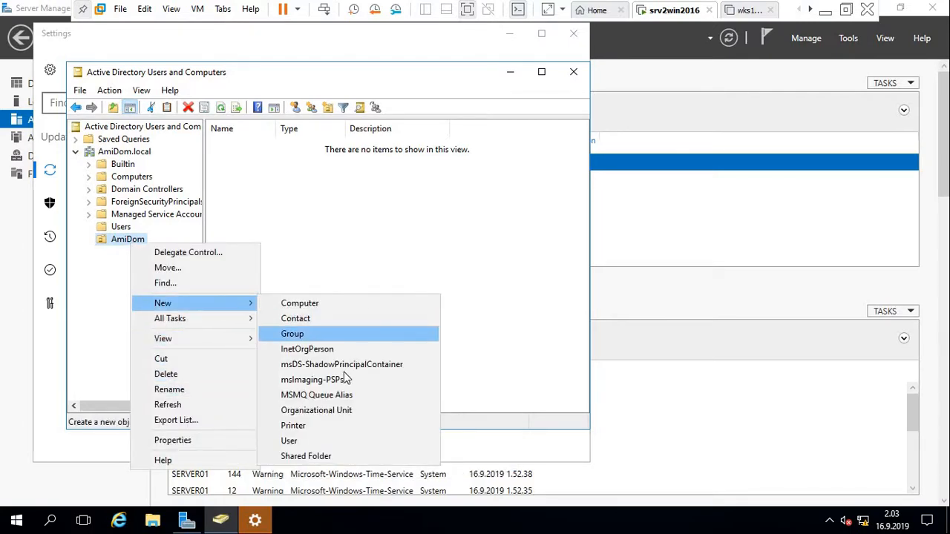
{"action": "left_click", "coordinate": [339, 414]}
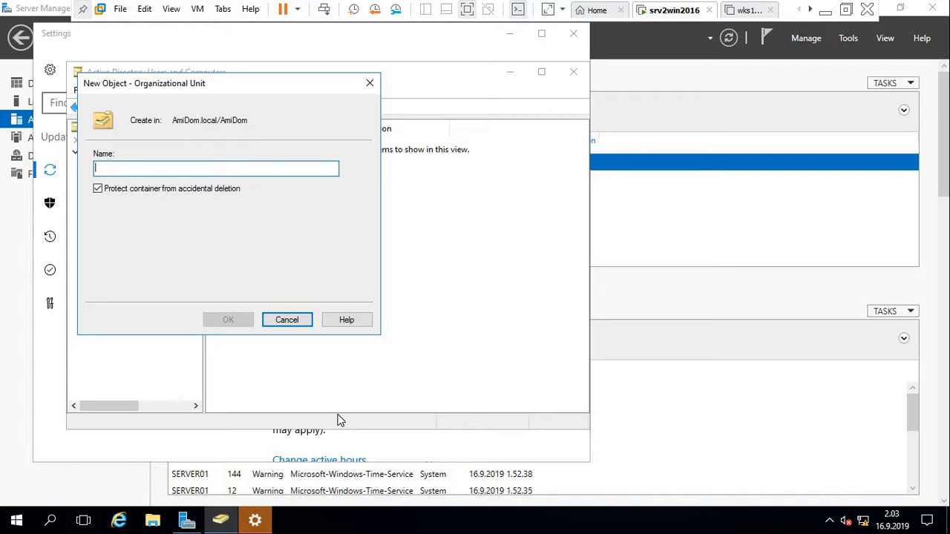
{"action": "type", "text": "Hel"}
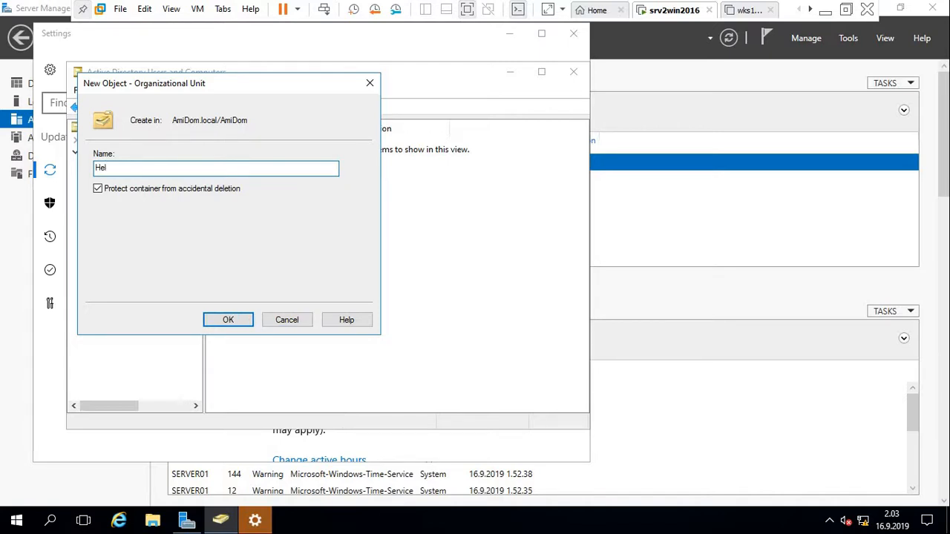
{"action": "type", "text": "sinki"}
{"action": "left_click", "coordinate": [216, 319]}
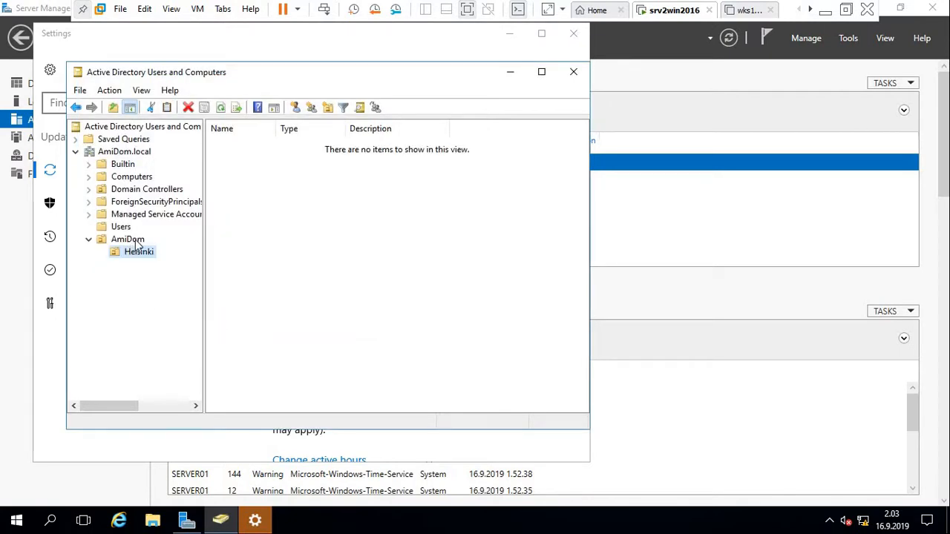
Create the Tampere organizational unit inside AmiDom.
{"action": "left_click", "coordinate": [135, 241]}
{"action": "right_click", "coordinate": [135, 245]}
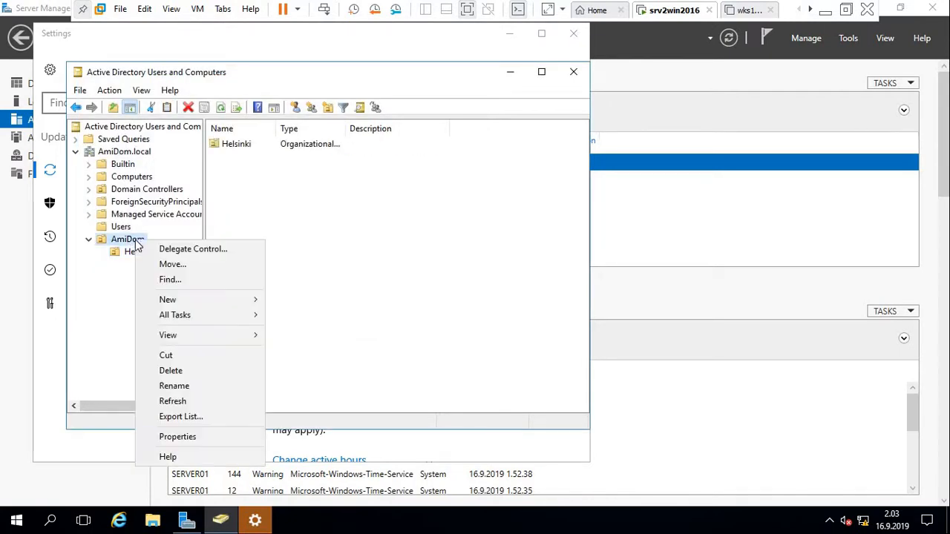
{"action": "mouse_move", "coordinate": [190, 336]}
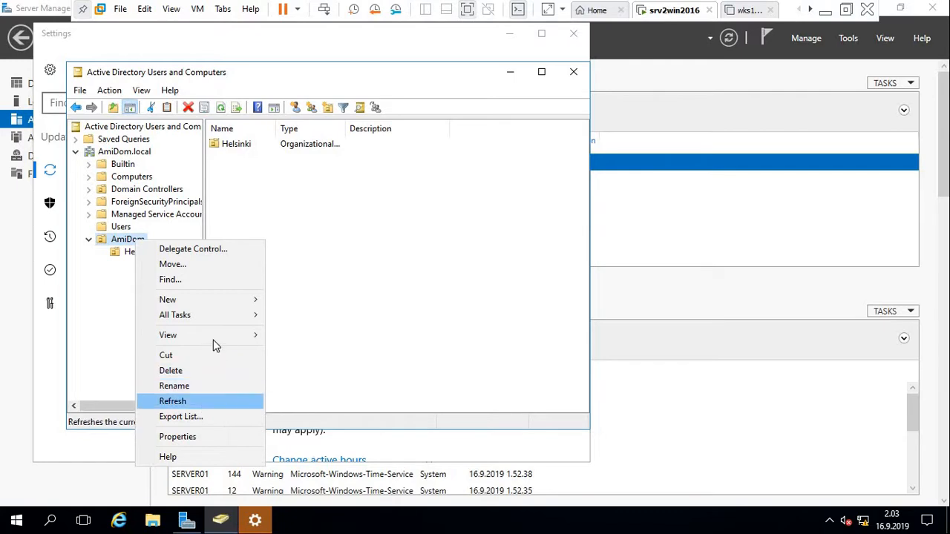
{"action": "mouse_move", "coordinate": [233, 302]}
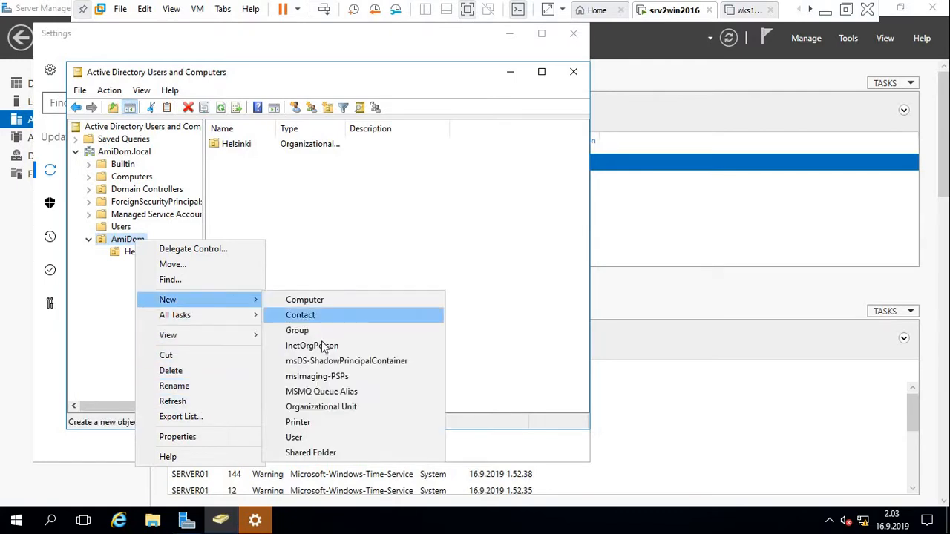
{"action": "left_click", "coordinate": [328, 409]}
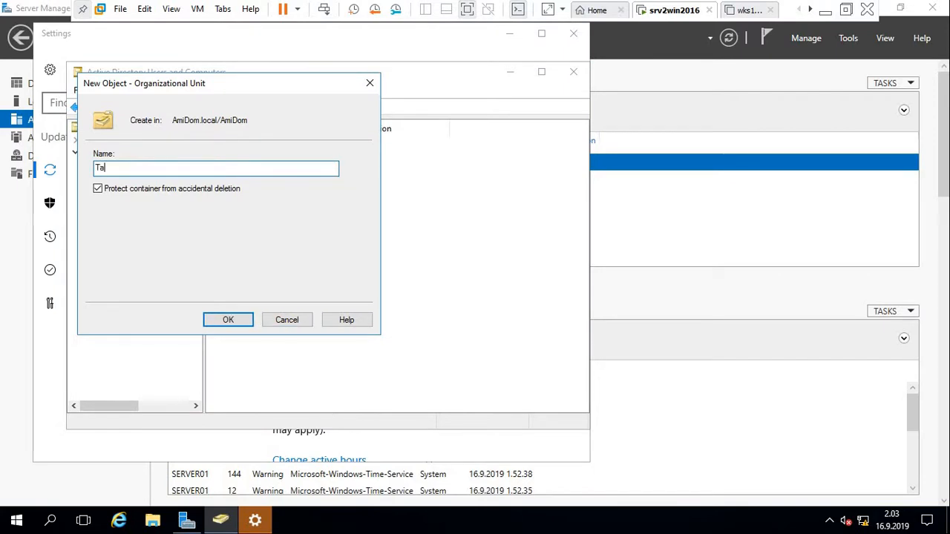
{"action": "type", "text": "pere"}
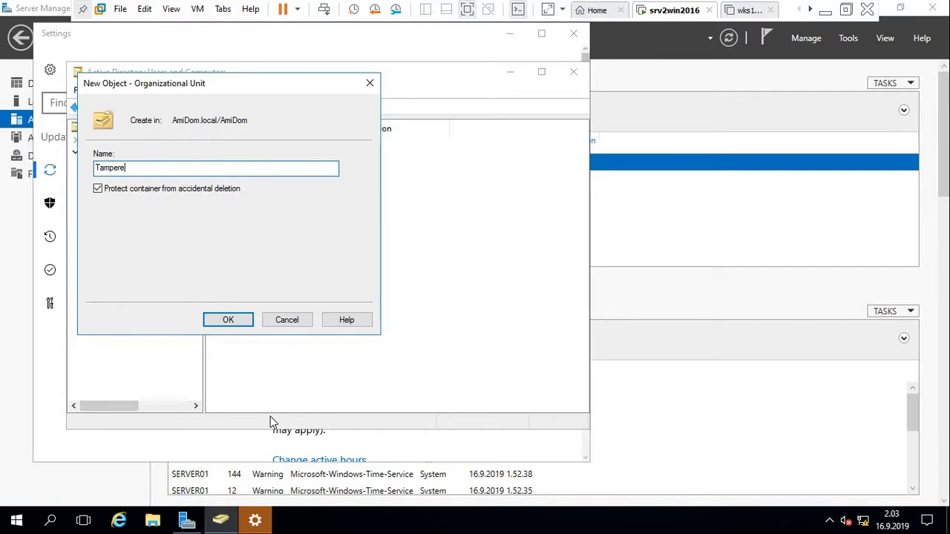
{"action": "left_click", "coordinate": [229, 320]}
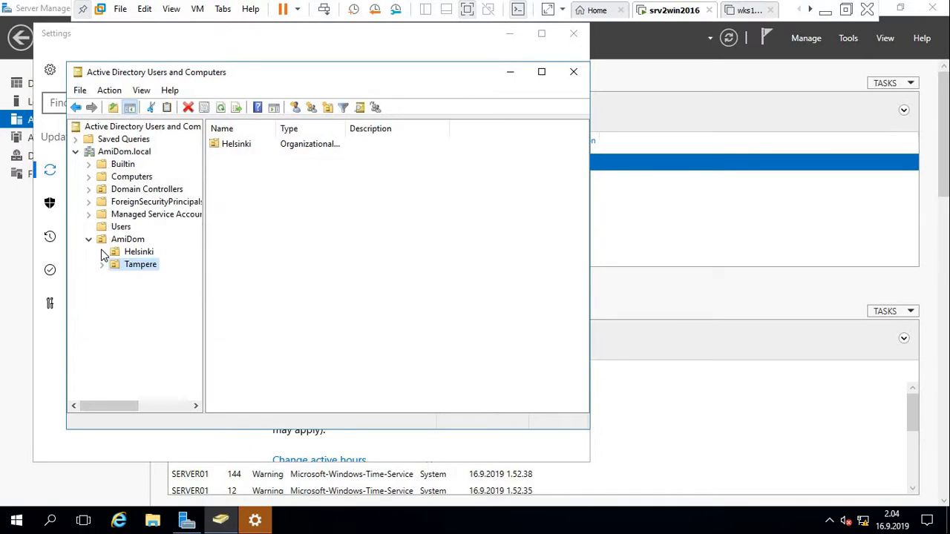
{"action": "left_click", "coordinate": [135, 241]}
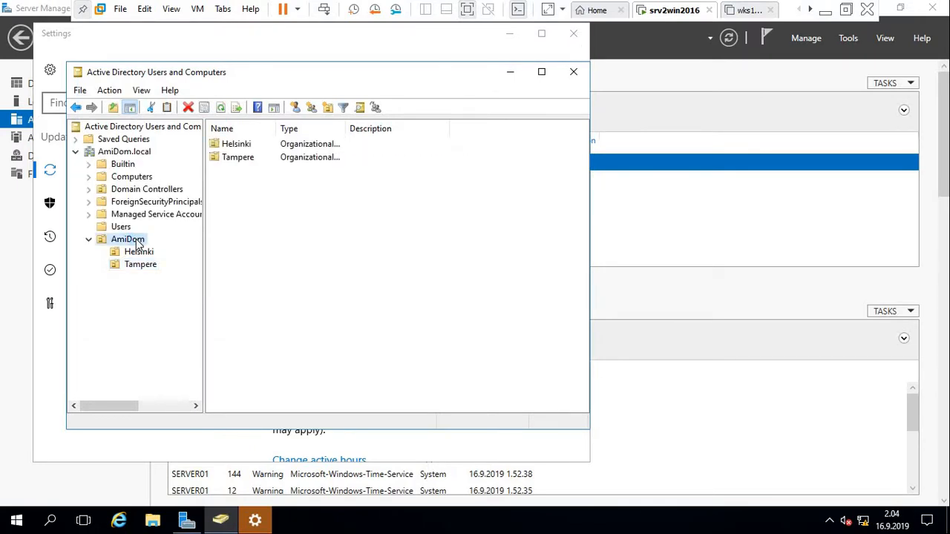
Create the Ryhmät organizational unit inside AmiDom.
{"action": "right_click", "coordinate": [136, 242]}
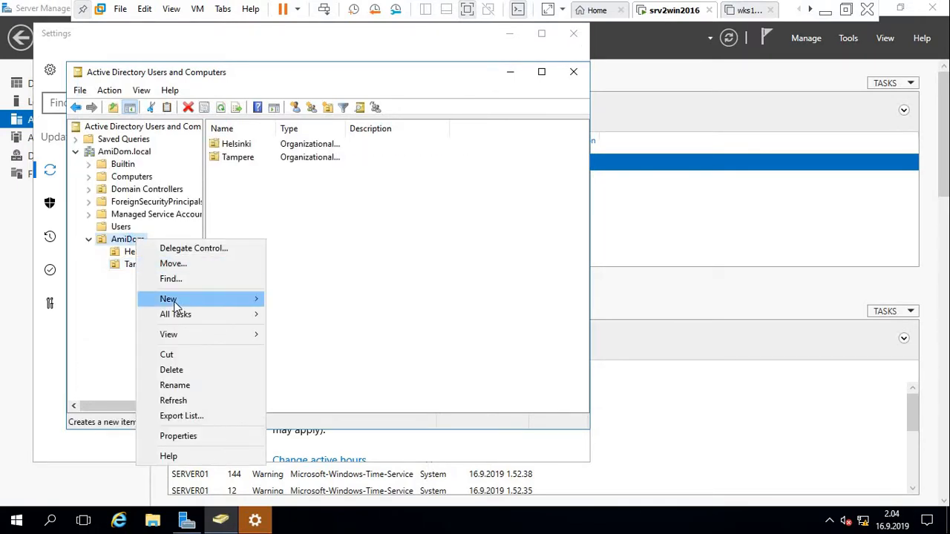
{"action": "mouse_move", "coordinate": [256, 297]}
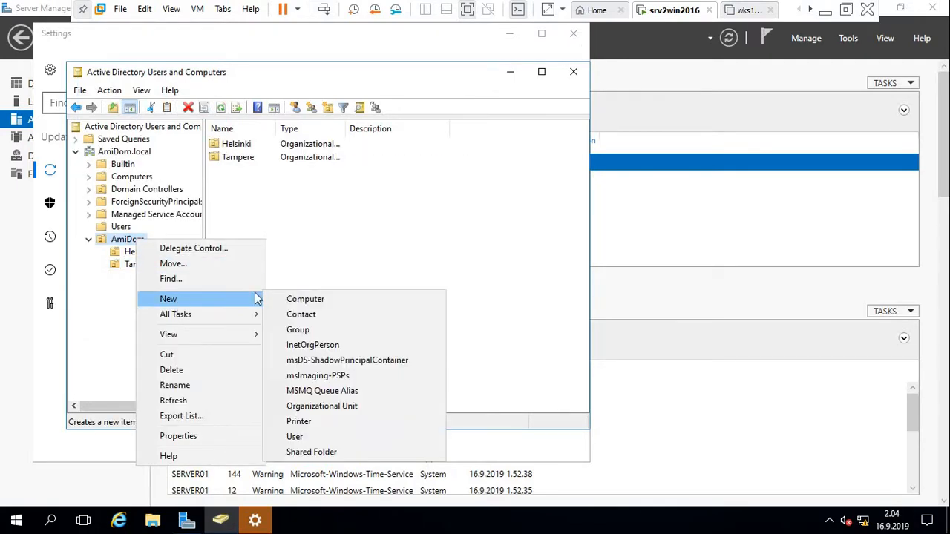
{"action": "left_click", "coordinate": [339, 412]}
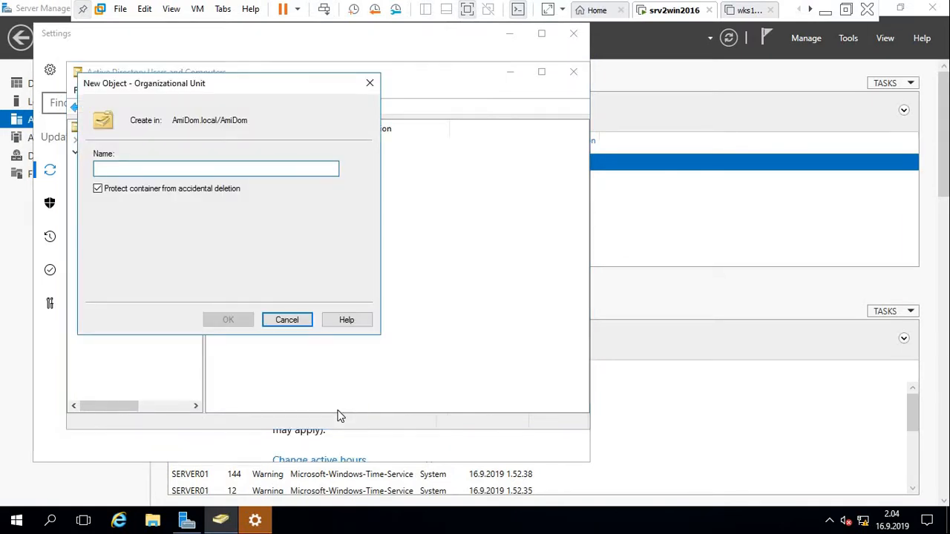
{"action": "type", "text": "Ryh"}
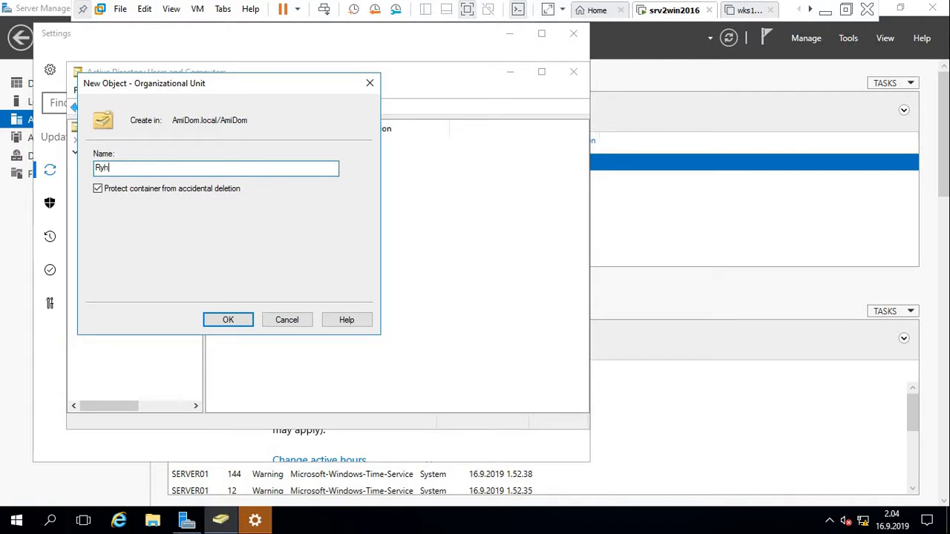
{"action": "type", "text": "m"}
{"action": "type", "text": "a"}
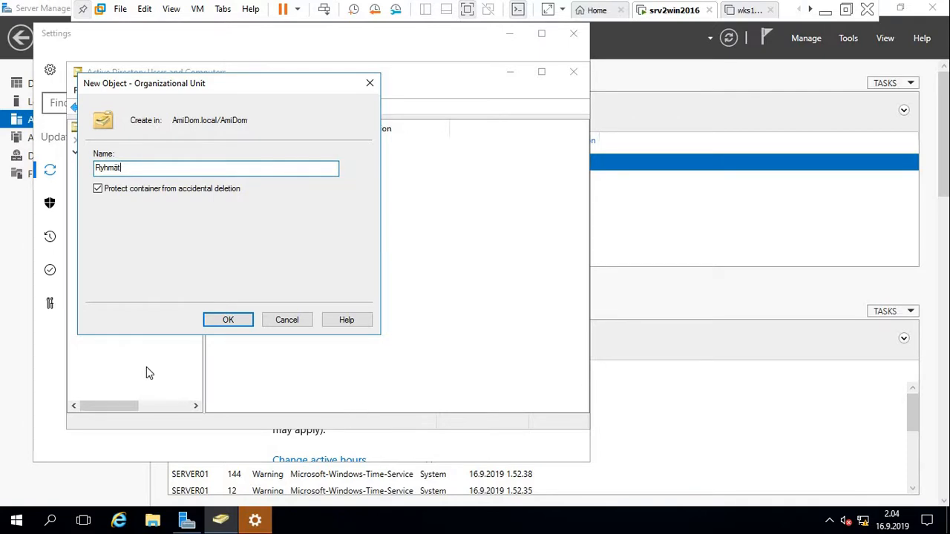
{"action": "left_click", "coordinate": [228, 323]}
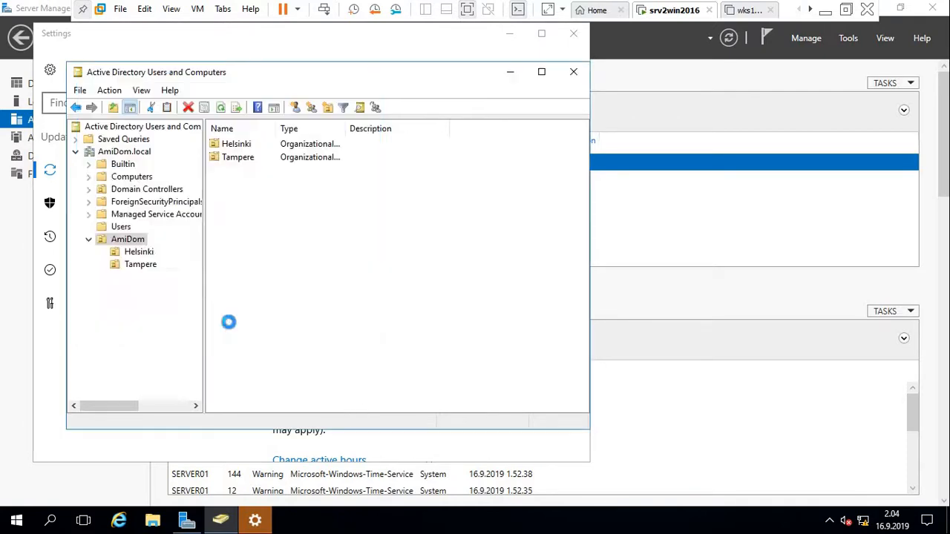
Create the Serverit organizational unit inside AmiDom.
{"action": "left_click", "coordinate": [130, 241]}
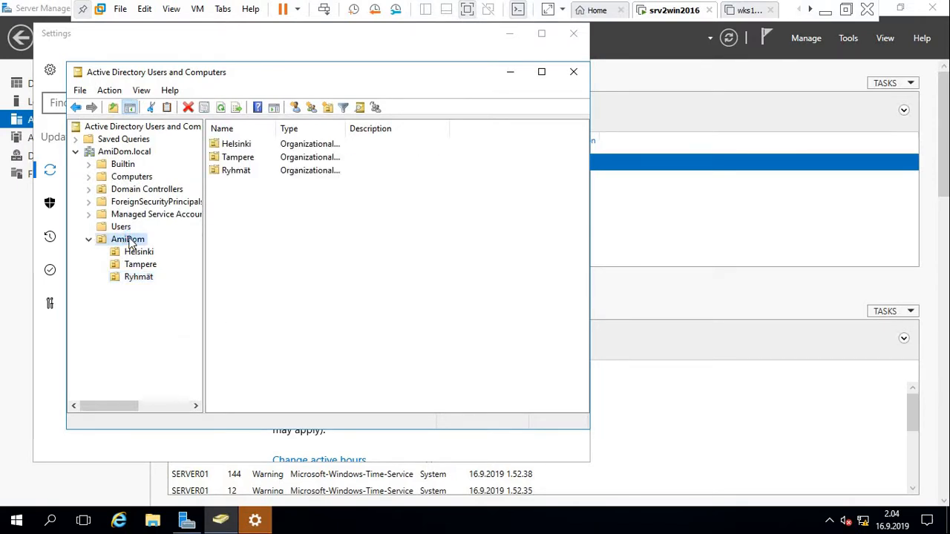
{"action": "right_click", "coordinate": [130, 242]}
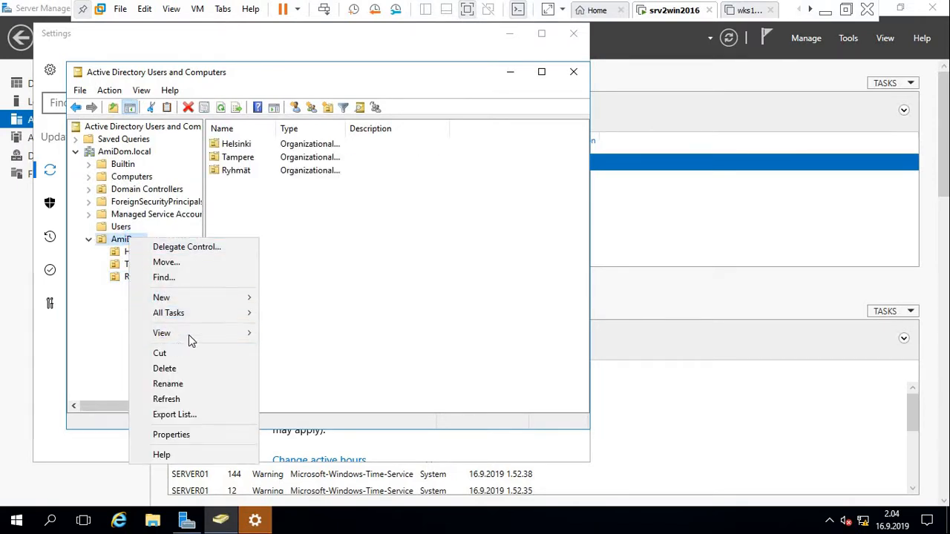
{"action": "mouse_move", "coordinate": [200, 332]}
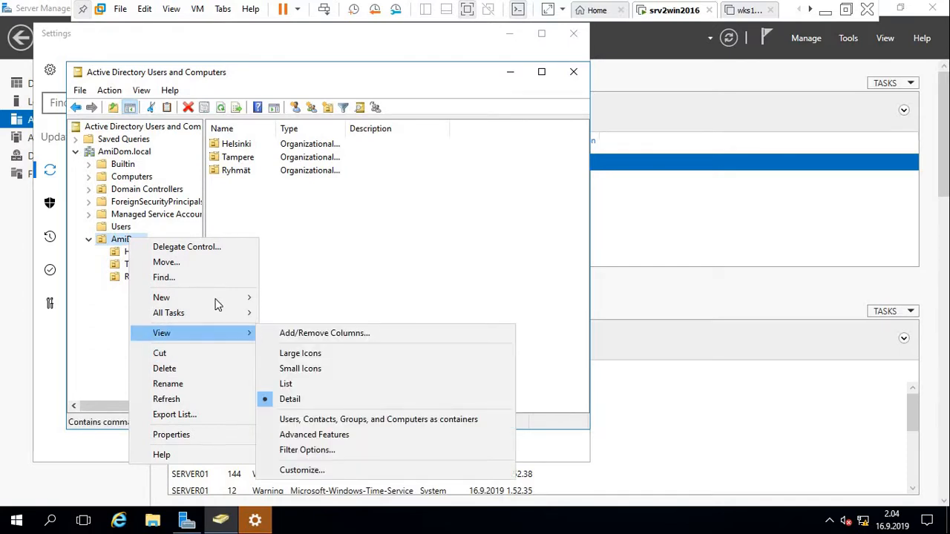
{"action": "mouse_move", "coordinate": [218, 300]}
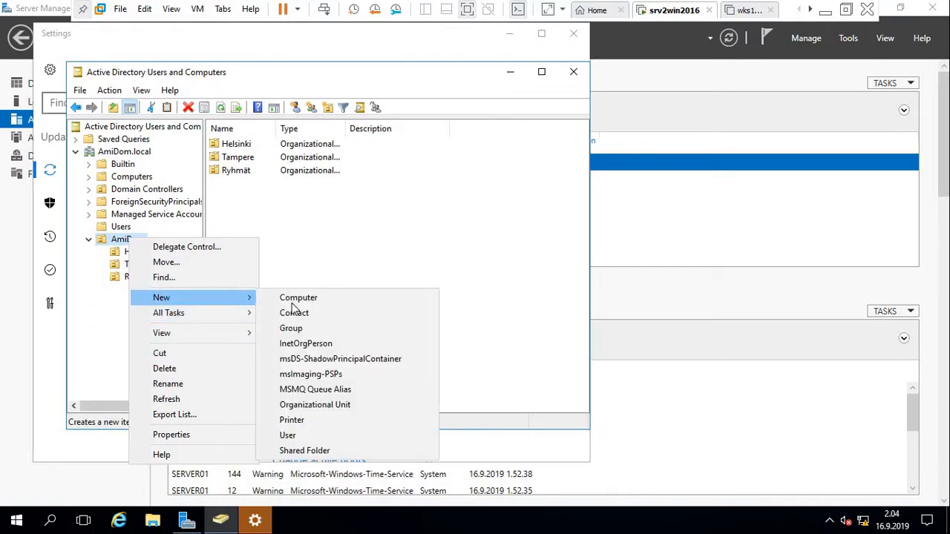
{"action": "left_click", "coordinate": [329, 406]}
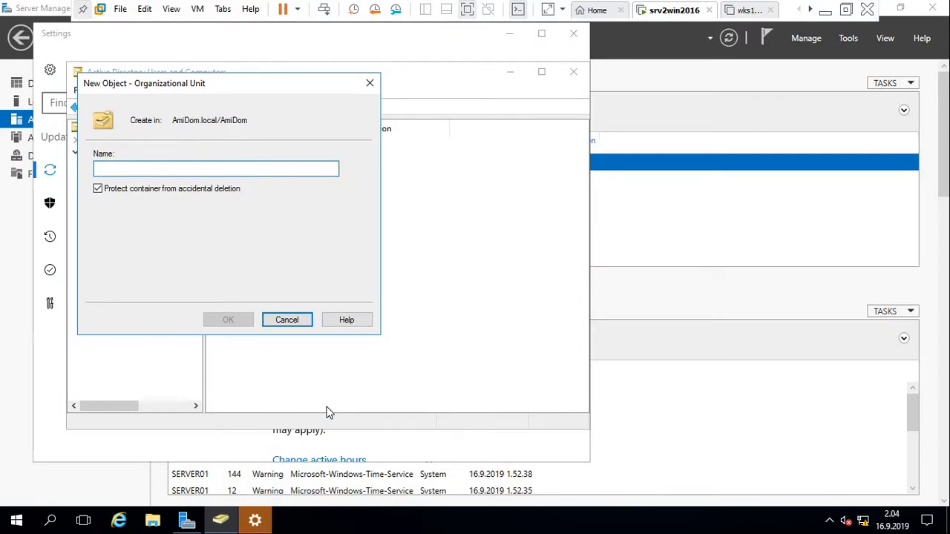
{"action": "type", "text": "Ser"}
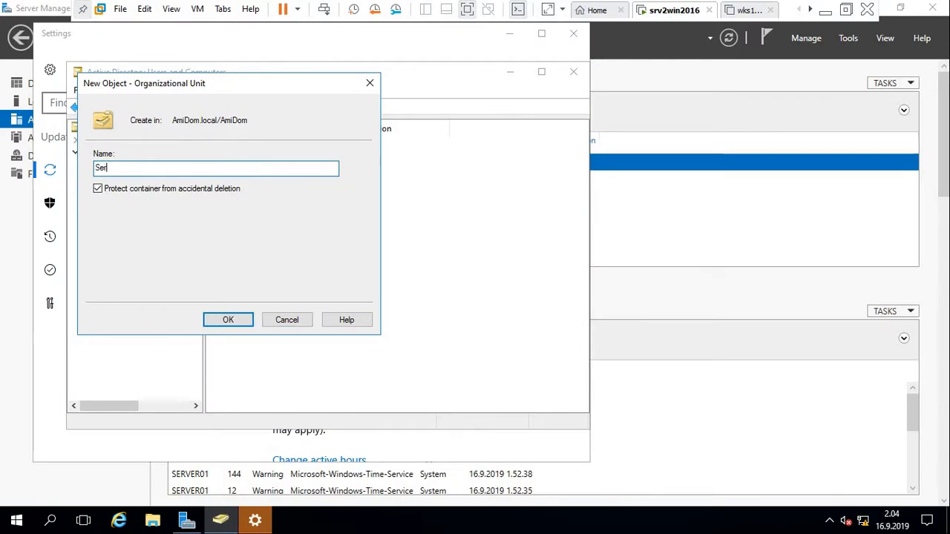
{"action": "type", "text": "verit"}
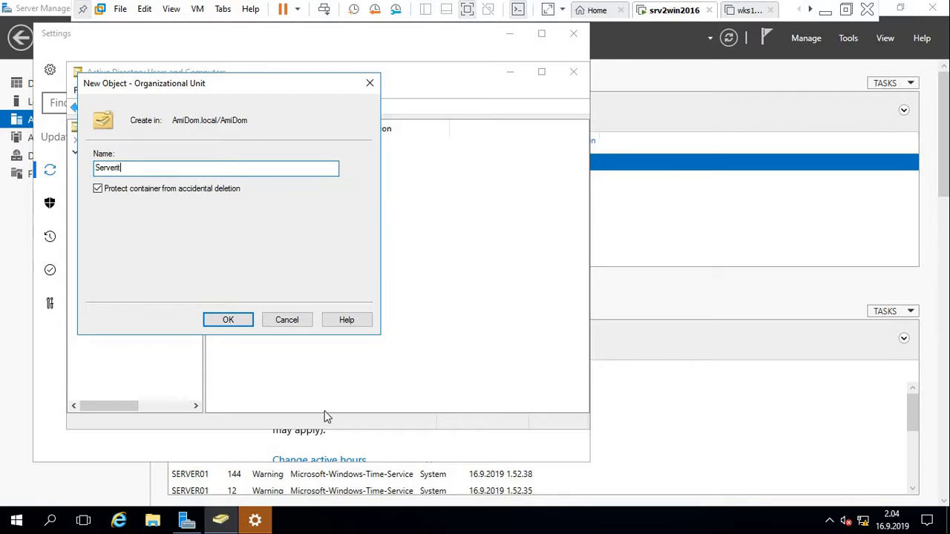
{"action": "left_click", "coordinate": [239, 325]}
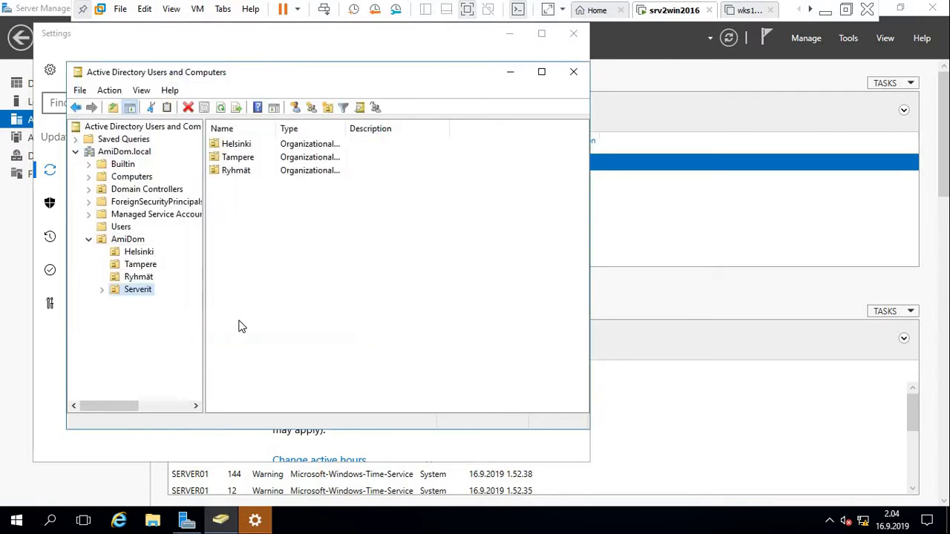
Attempt a second Serverit unit, dismiss the name-in-use error and cancel it.
{"action": "left_click", "coordinate": [123, 240]}
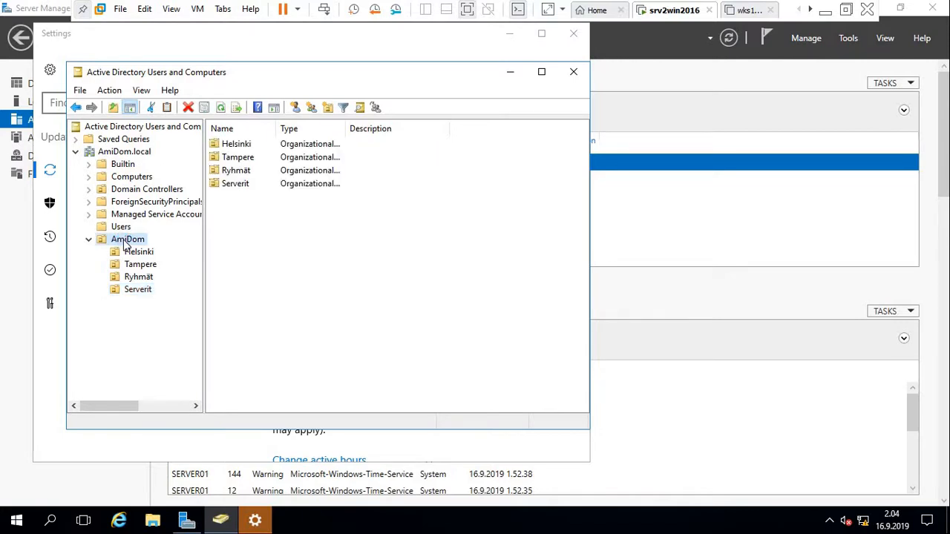
{"action": "right_click", "coordinate": [126, 243]}
{"action": "mouse_move", "coordinate": [174, 337]}
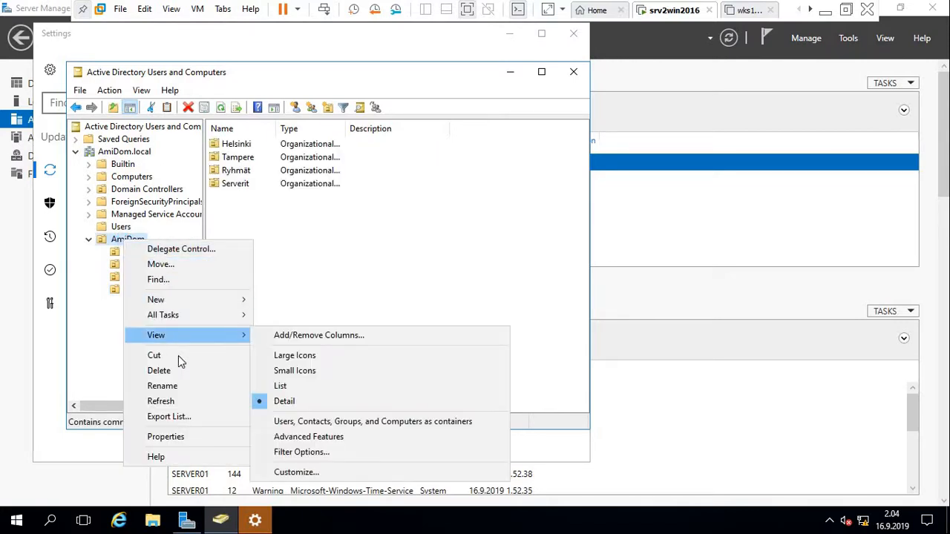
{"action": "mouse_move", "coordinate": [208, 299]}
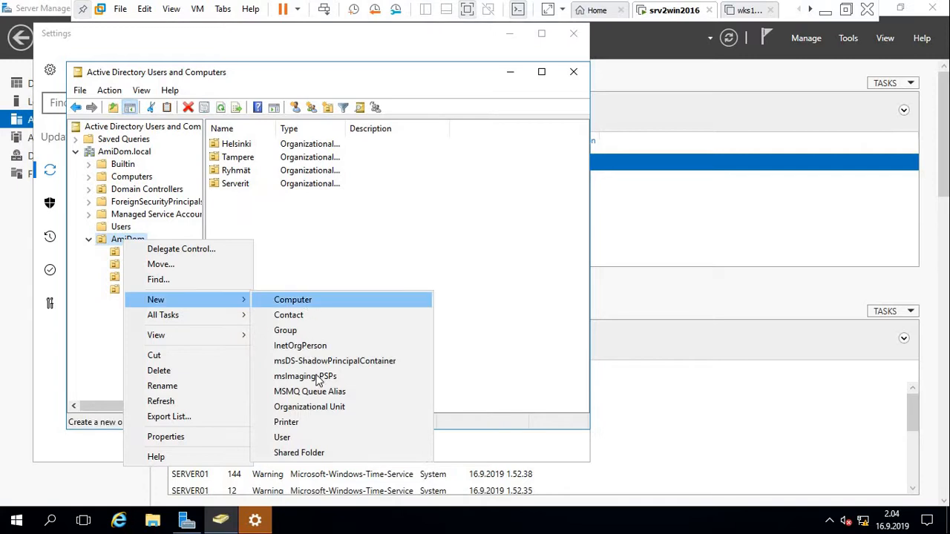
{"action": "left_click", "coordinate": [325, 405]}
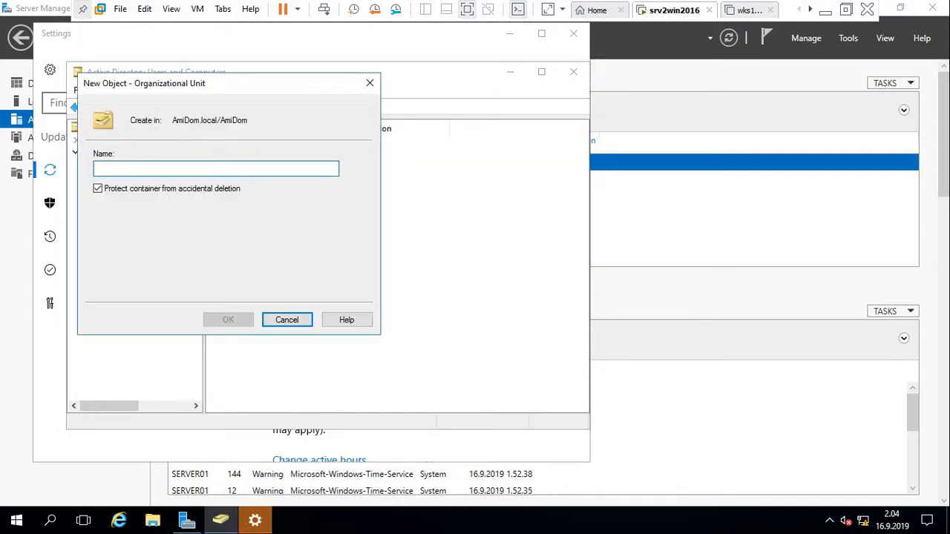
{"action": "type", "text": "Ty"}
{"action": "type", "text": "o"}
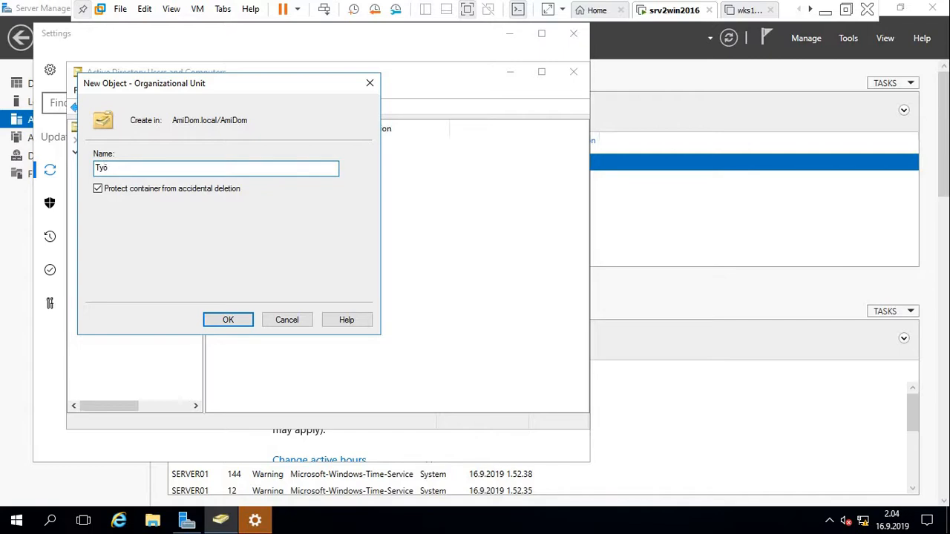
{"action": "type", "text": "s"}
{"action": "key", "text": "BackSpace"}
{"action": "key", "text": "BackSpace"}
{"action": "key", "text": "BackSpace"}
{"action": "key", "text": "BackSpace"}
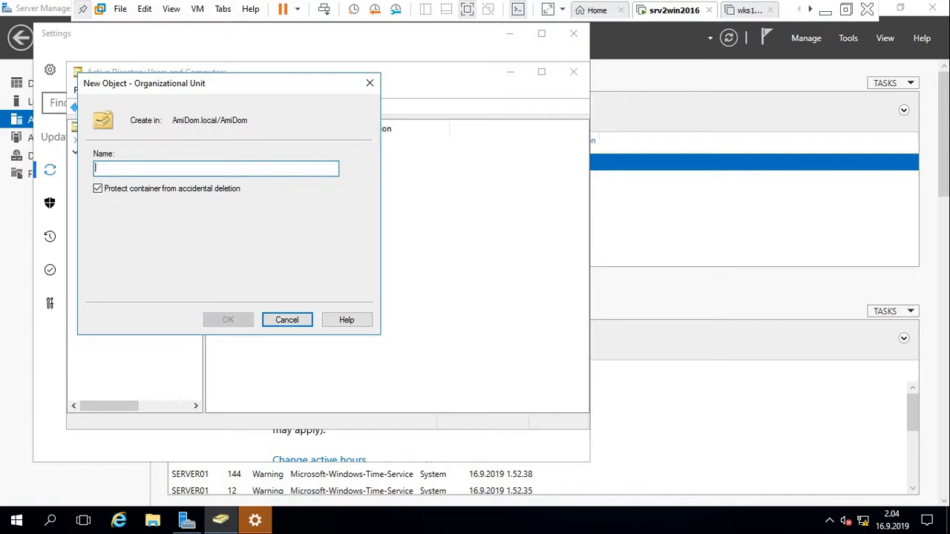
{"action": "type", "text": "S"}
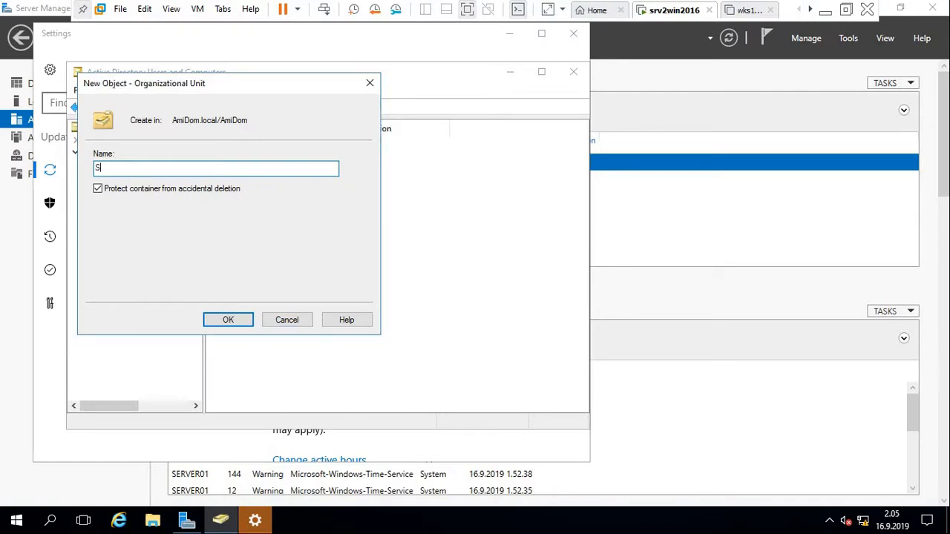
{"action": "type", "text": "erverit"}
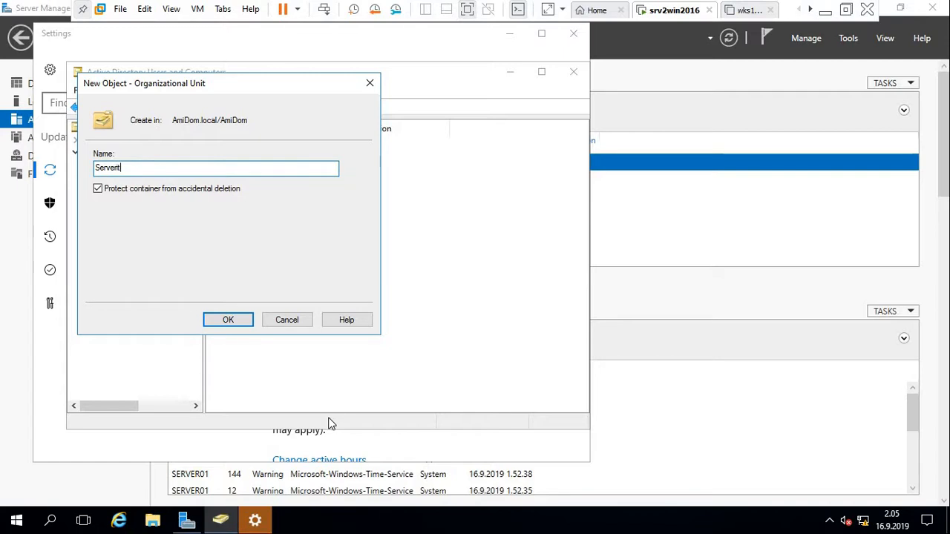
{"action": "left_click", "coordinate": [229, 321]}
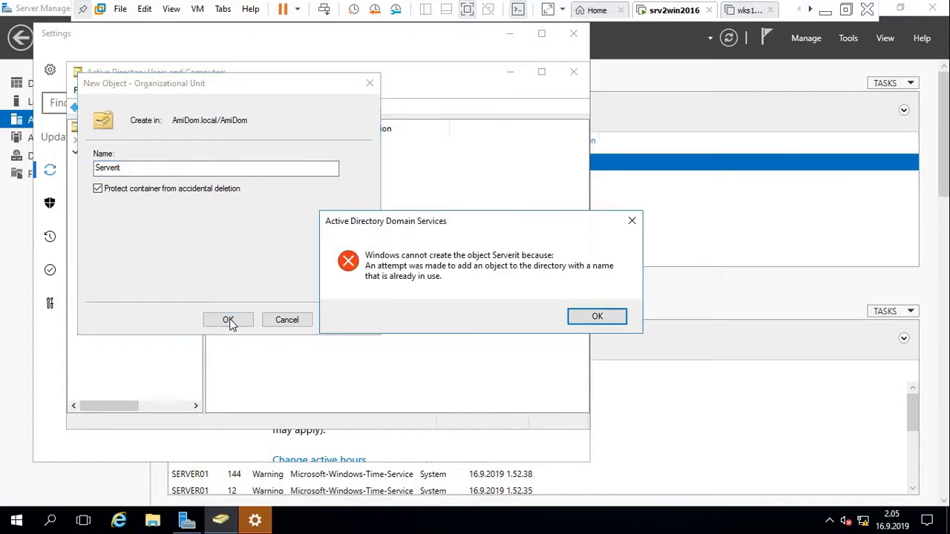
{"action": "left_click", "coordinate": [597, 316]}
{"action": "left_click", "coordinate": [292, 324]}
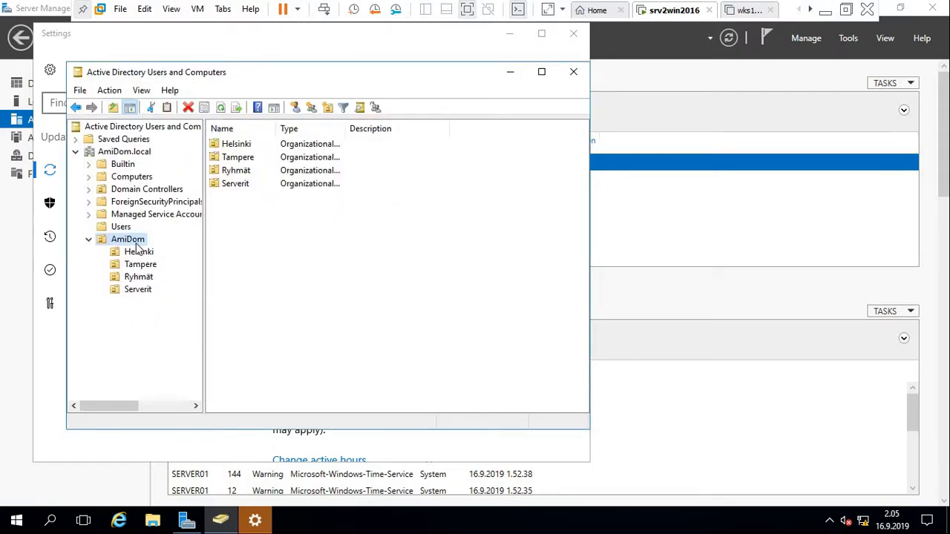
Create the Työasemat organizational unit inside AmiDom.
{"action": "right_click", "coordinate": [133, 241]}
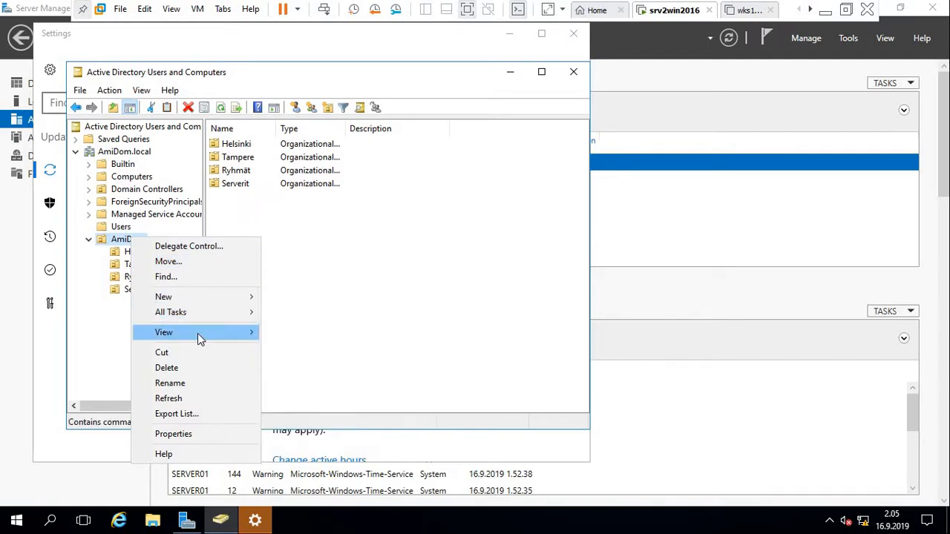
{"action": "mouse_move", "coordinate": [197, 333]}
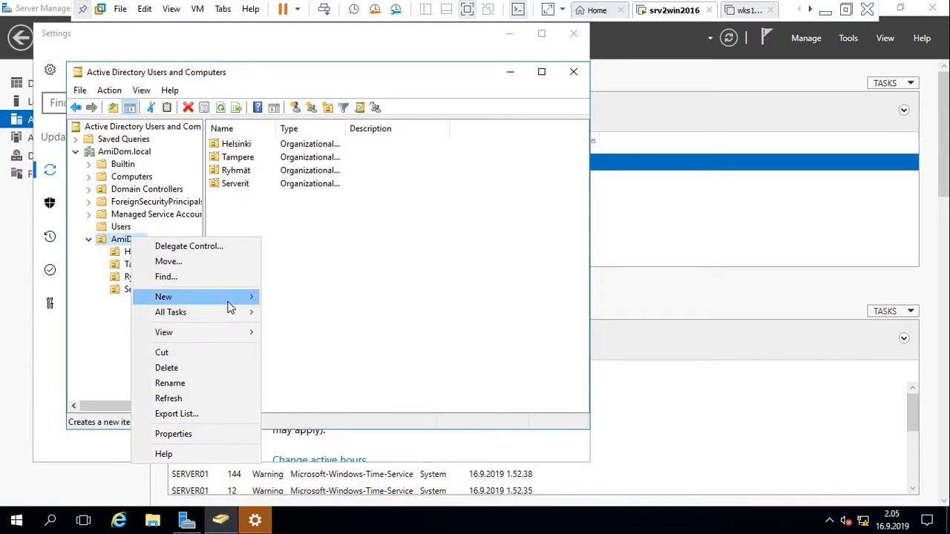
{"action": "mouse_move", "coordinate": [255, 299]}
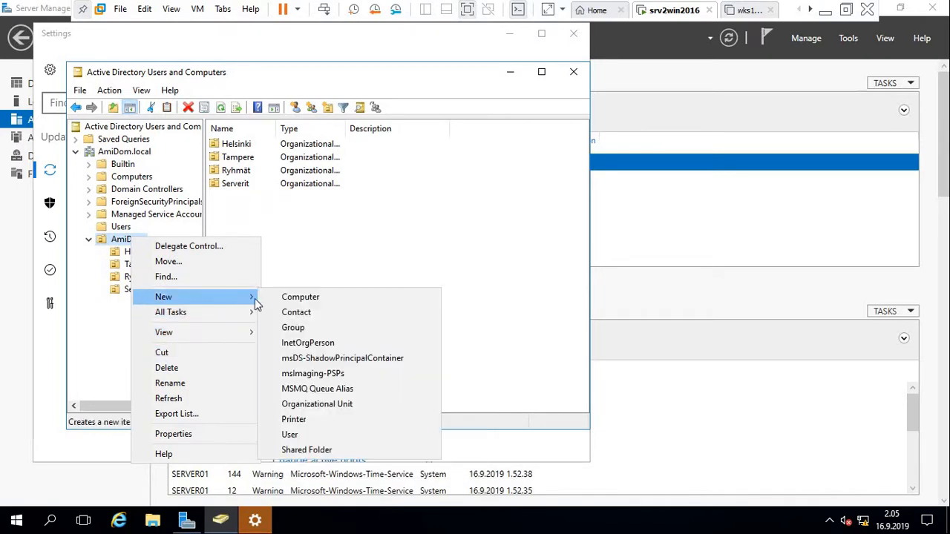
{"action": "left_click", "coordinate": [307, 407]}
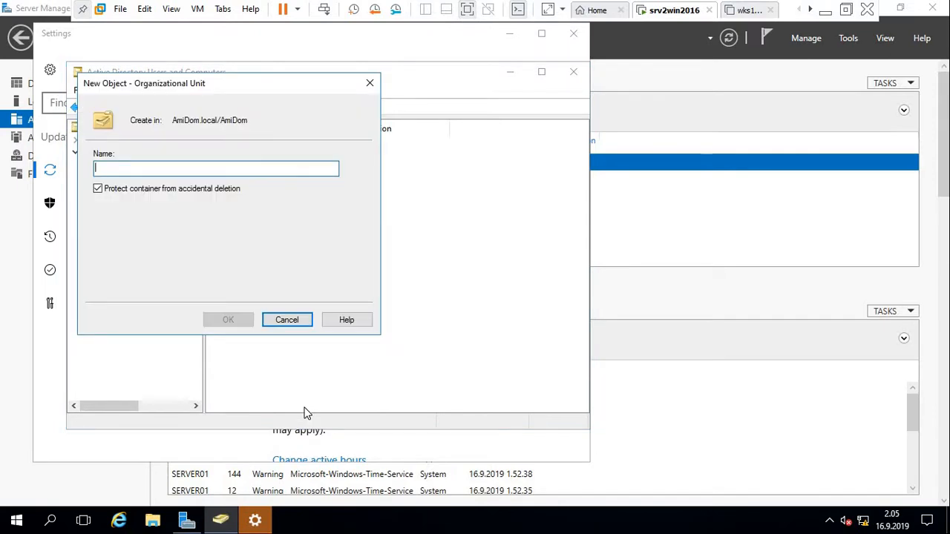
{"action": "type", "text": "Ty"}
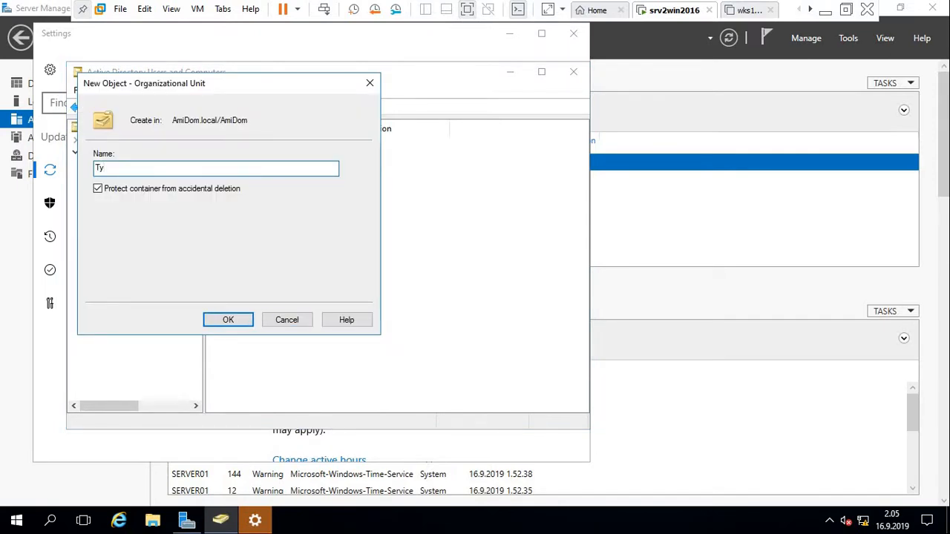
{"action": "type", "text": "öasemat"}
{"action": "left_click", "coordinate": [238, 320]}
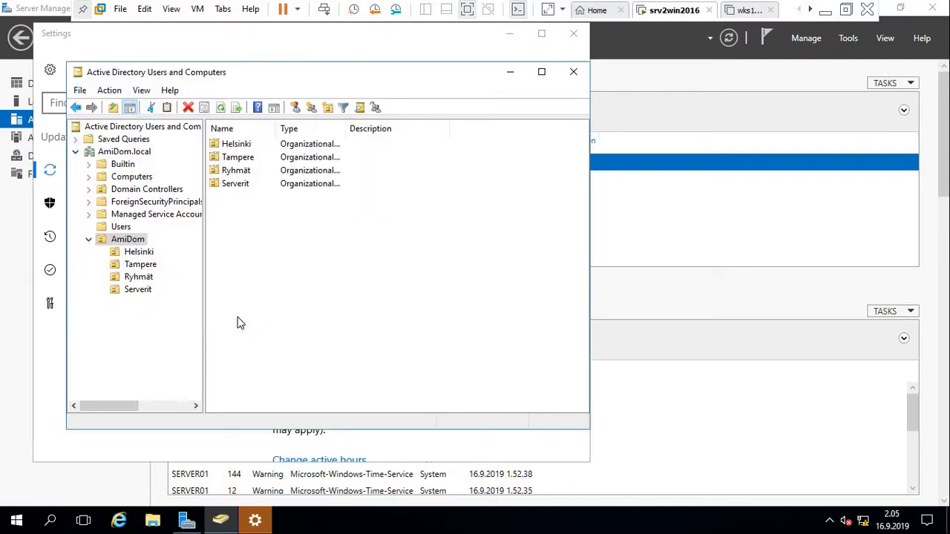
Create the Markkinointi organizational unit inside AmiDom, then select Helsinki.
{"action": "left_click", "coordinate": [131, 241]}
{"action": "right_click", "coordinate": [134, 242]}
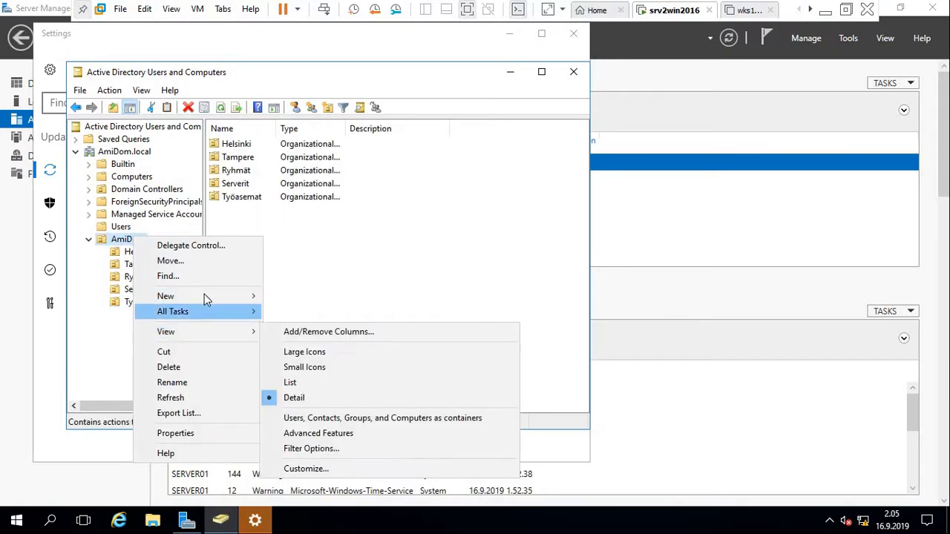
{"action": "mouse_move", "coordinate": [207, 297]}
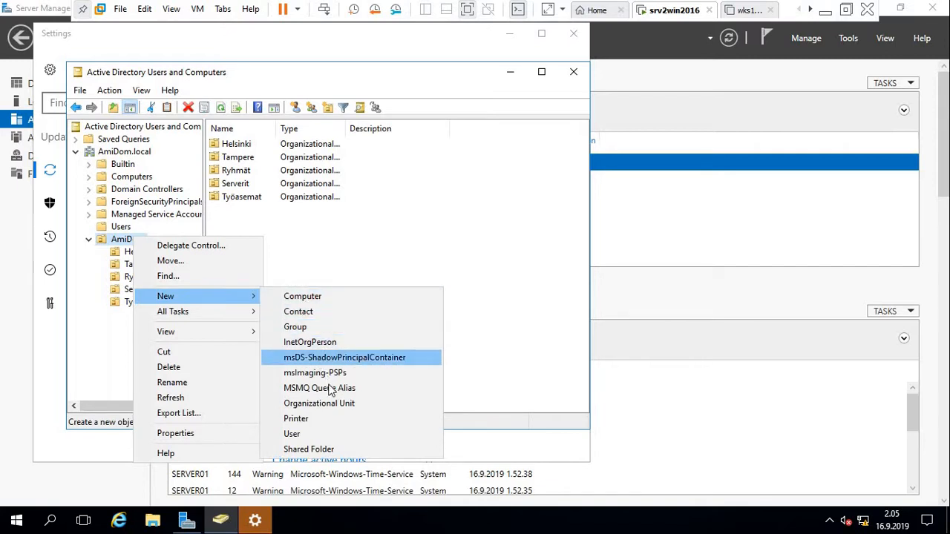
{"action": "left_click", "coordinate": [331, 404]}
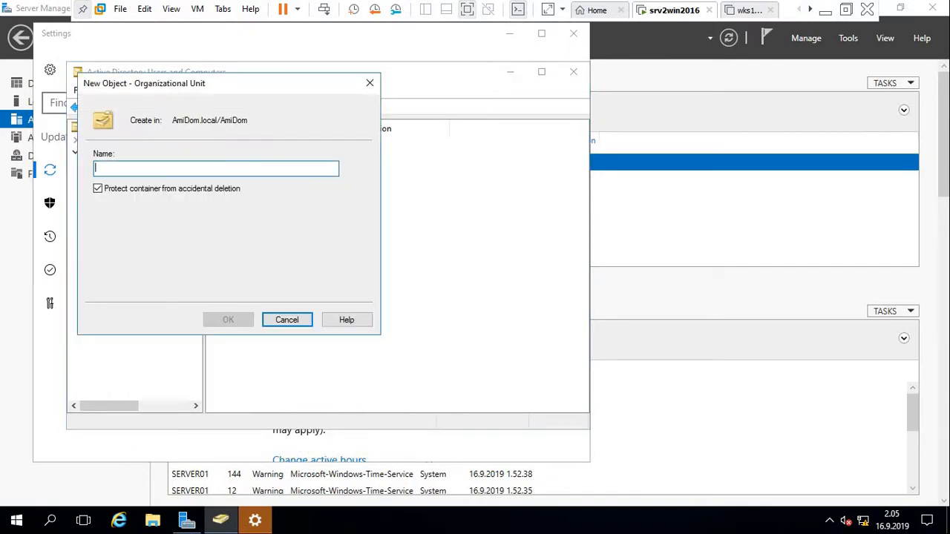
{"action": "type", "text": "Mark"}
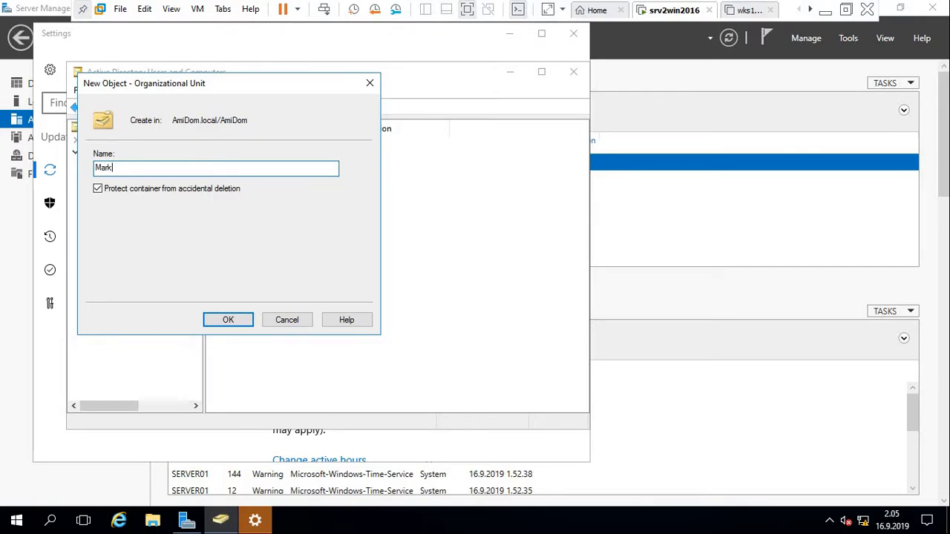
{"action": "type", "text": "kinointi"}
{"action": "left_click", "coordinate": [228, 320]}
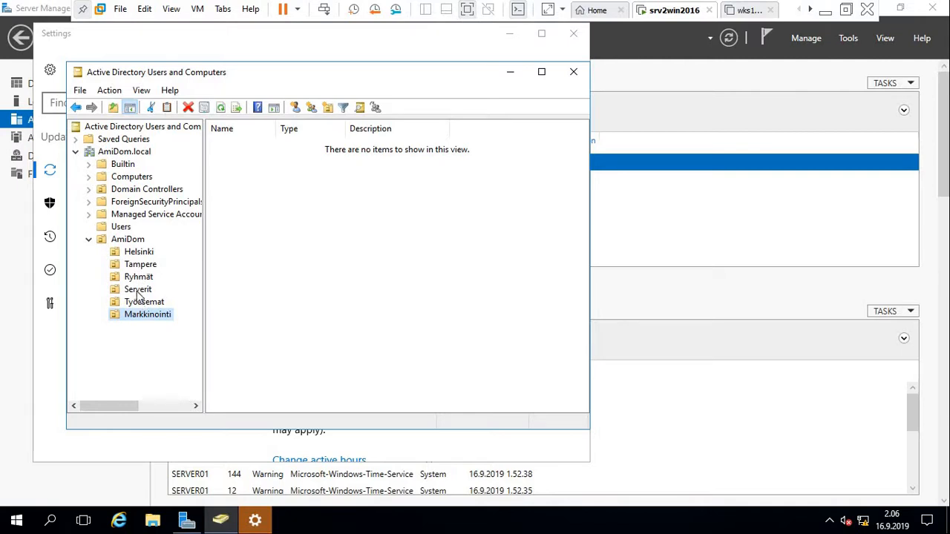
{"action": "left_click", "coordinate": [139, 253]}
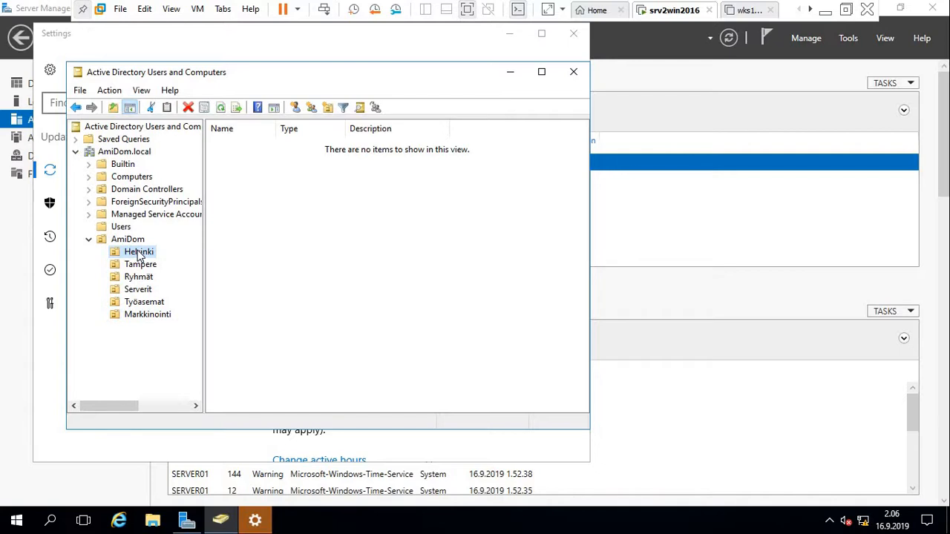
Create the Hallinto organizational unit inside Helsinki.
{"action": "right_click", "coordinate": [139, 254]}
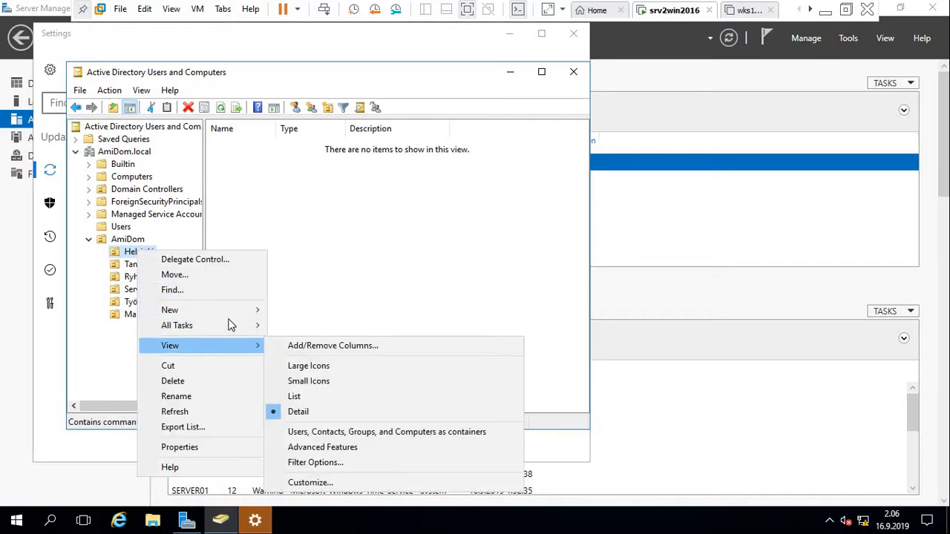
{"action": "mouse_move", "coordinate": [248, 313]}
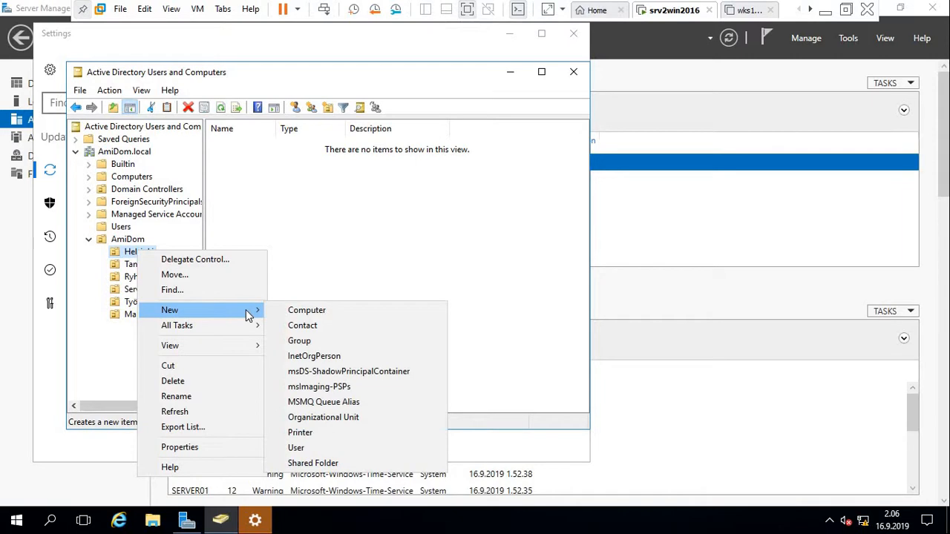
{"action": "left_click", "coordinate": [375, 424]}
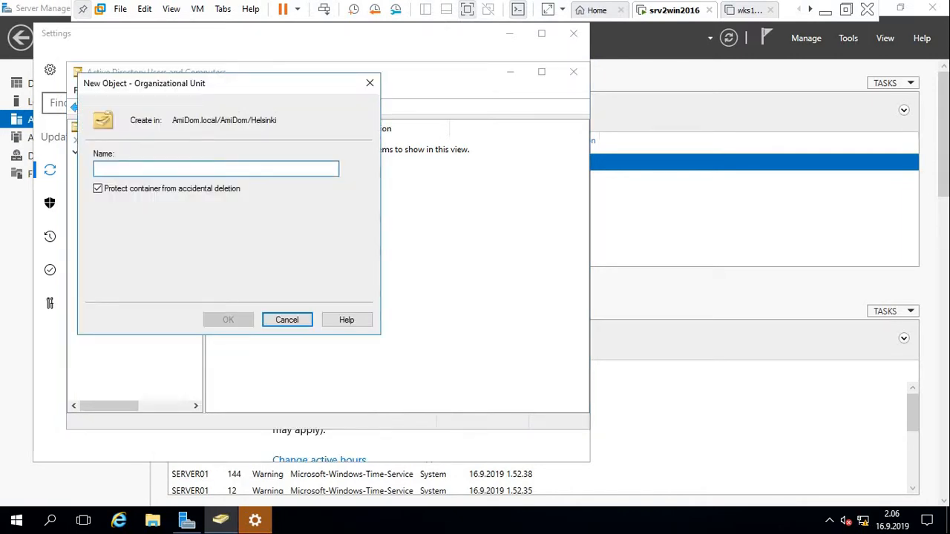
{"action": "type", "text": "Hallinto"}
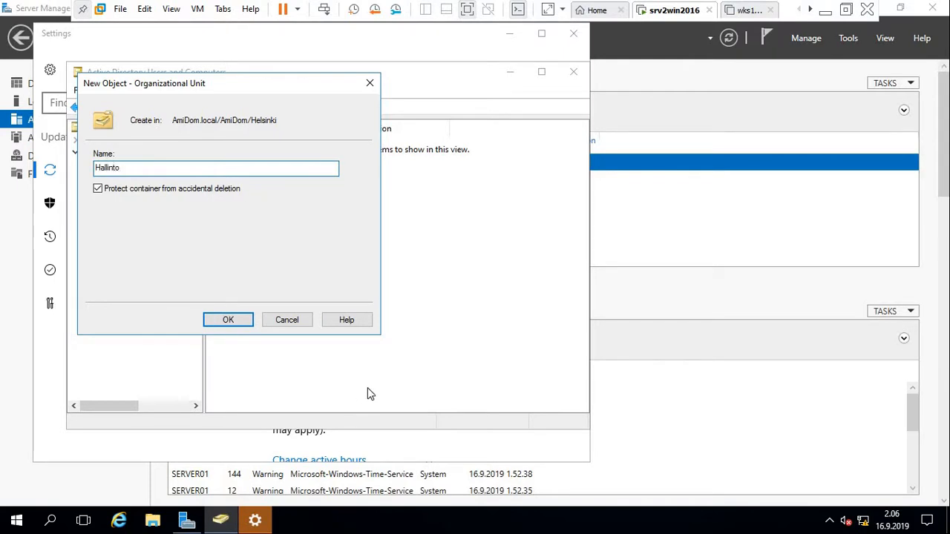
{"action": "left_click", "coordinate": [229, 320]}
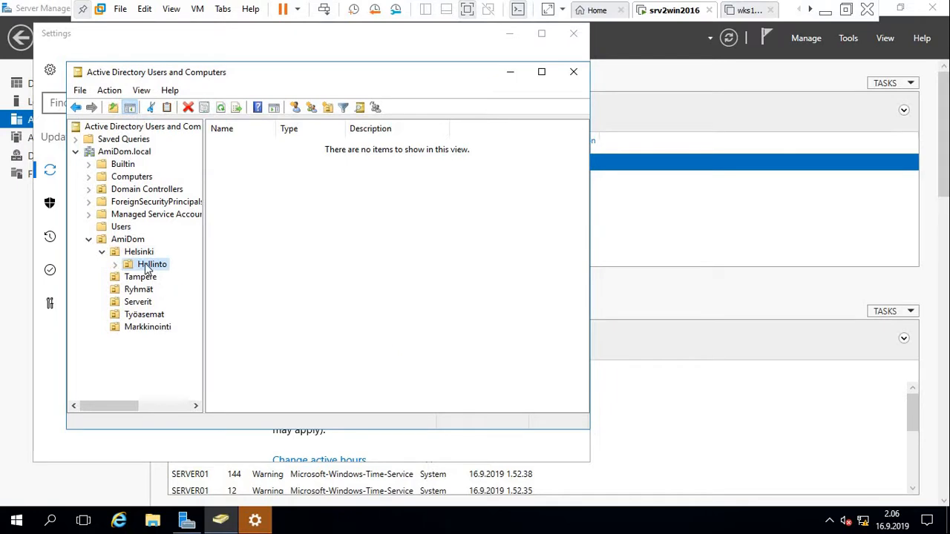
Create the Tuotanto organizational unit inside Helsinki.
{"action": "left_click", "coordinate": [131, 251]}
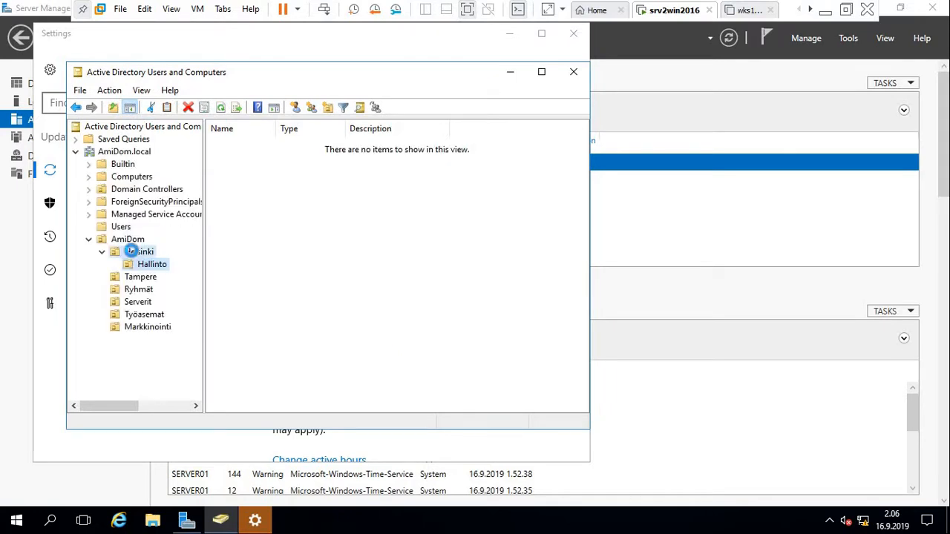
{"action": "right_click", "coordinate": [131, 251]}
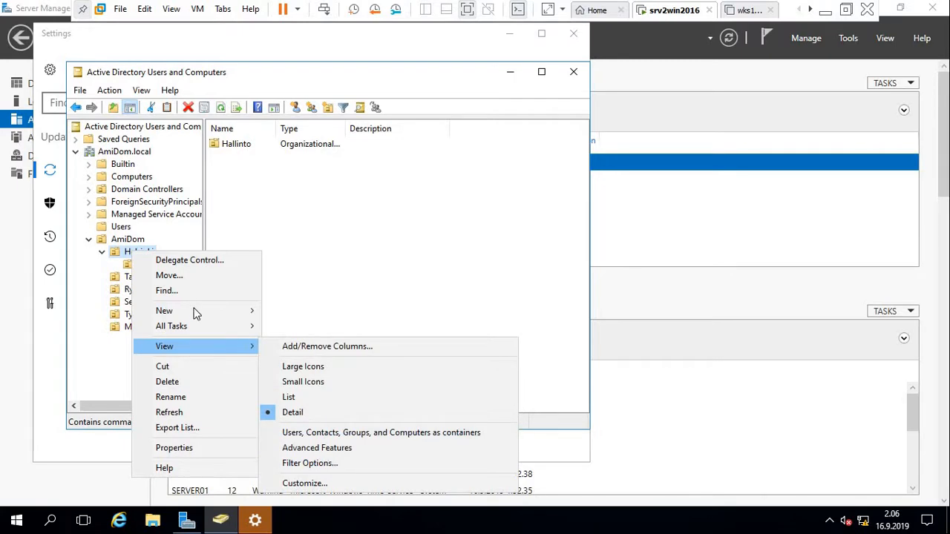
{"action": "mouse_move", "coordinate": [195, 311]}
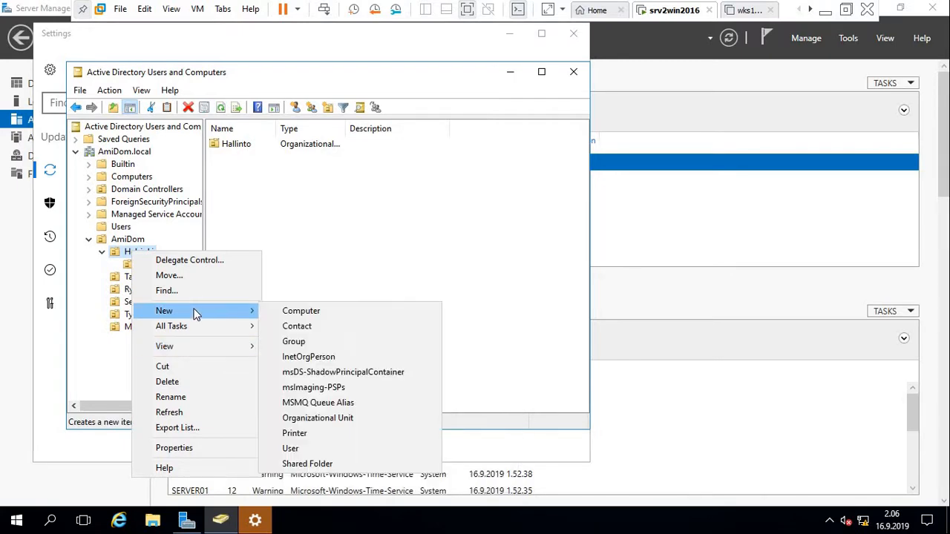
{"action": "left_click", "coordinate": [316, 418]}
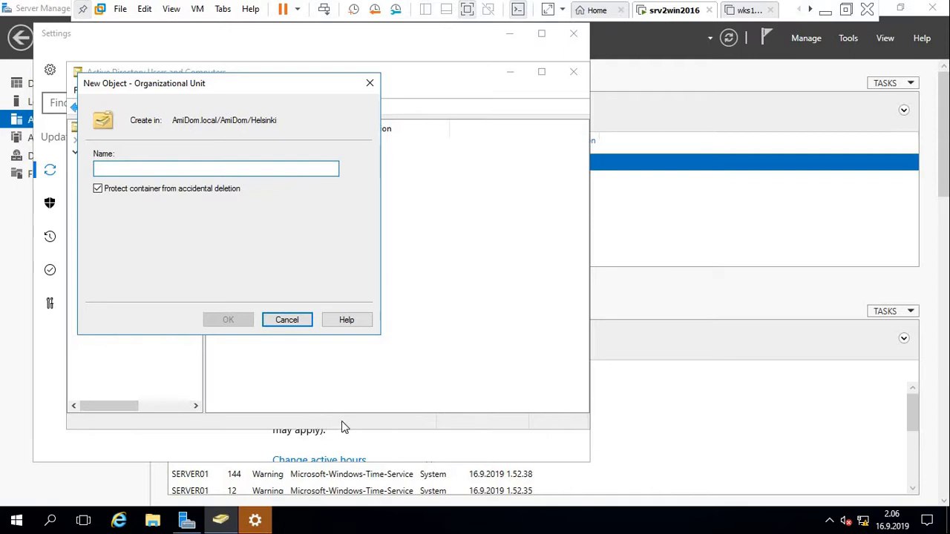
{"action": "type", "text": "Tuo"}
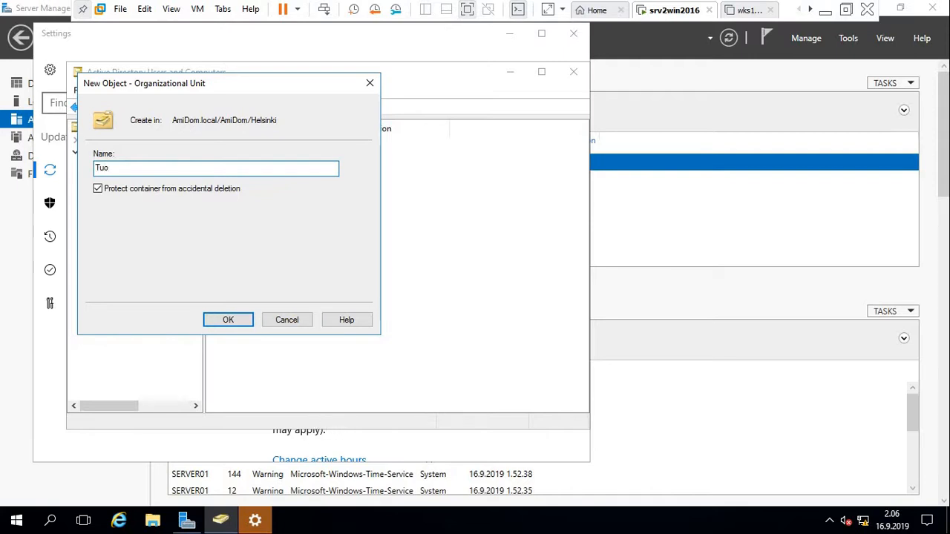
{"action": "type", "text": "tanto"}
{"action": "left_click", "coordinate": [230, 320]}
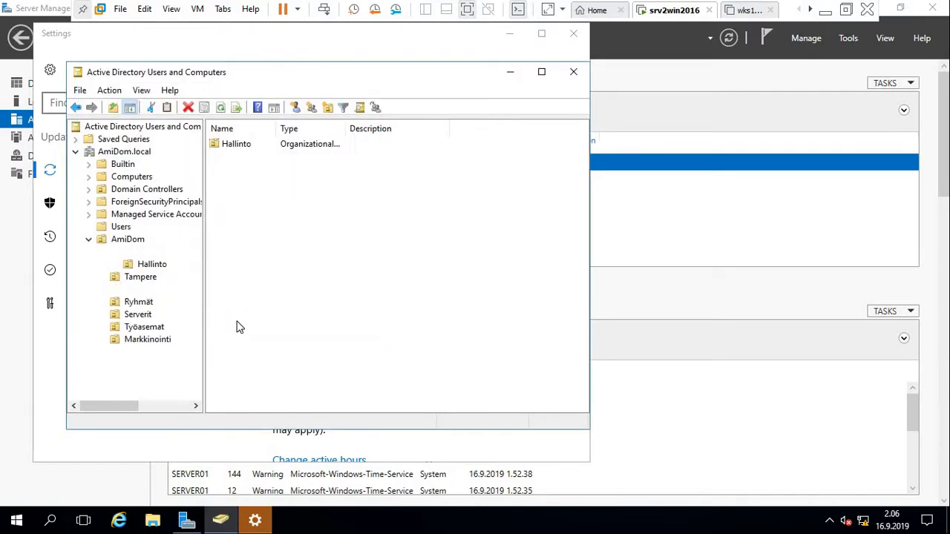
Start a third OU in Helsinki named 'Mark…', then cancel it.
{"action": "left_click", "coordinate": [135, 252]}
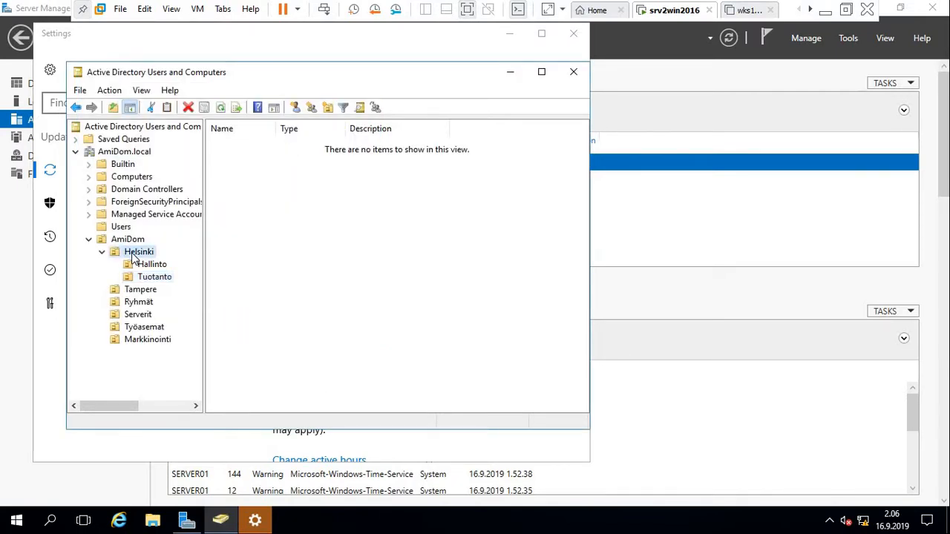
{"action": "right_click", "coordinate": [134, 253]}
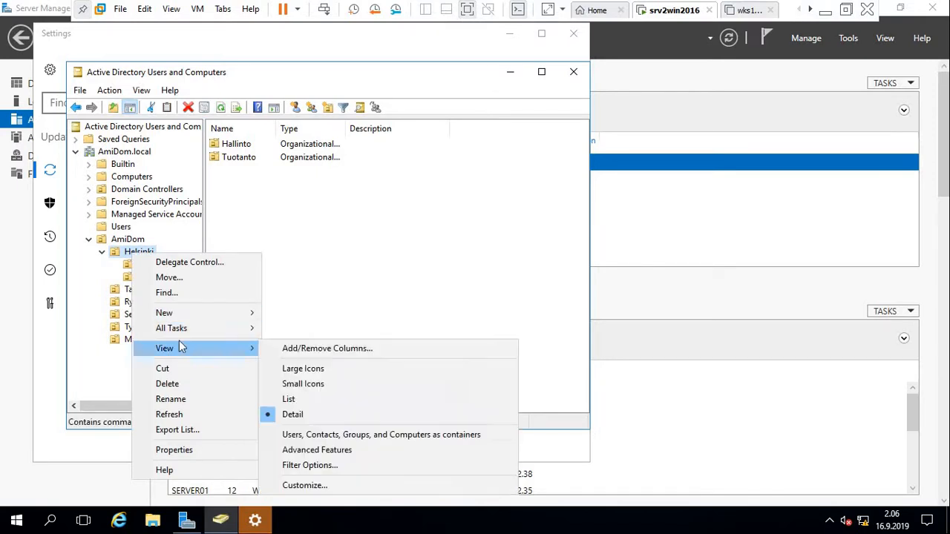
{"action": "mouse_move", "coordinate": [191, 308]}
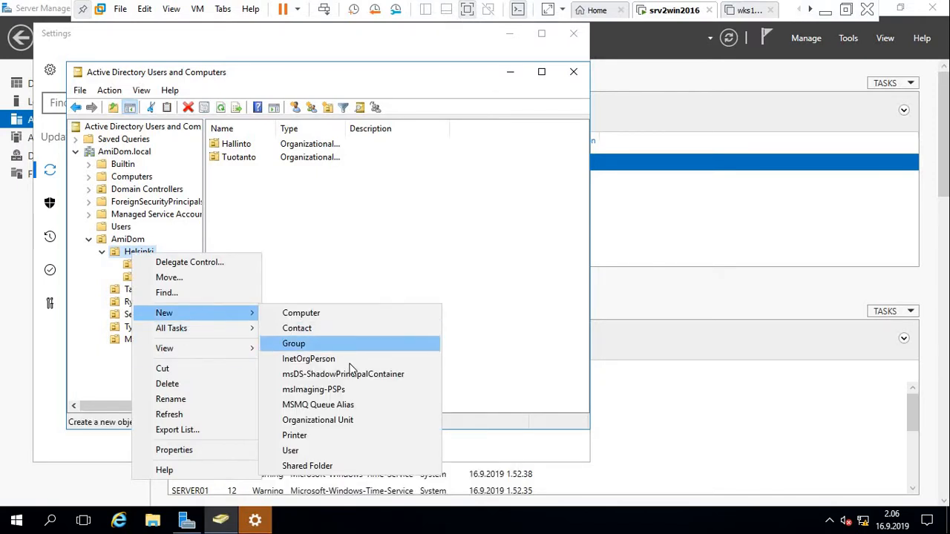
{"action": "left_click", "coordinate": [344, 423]}
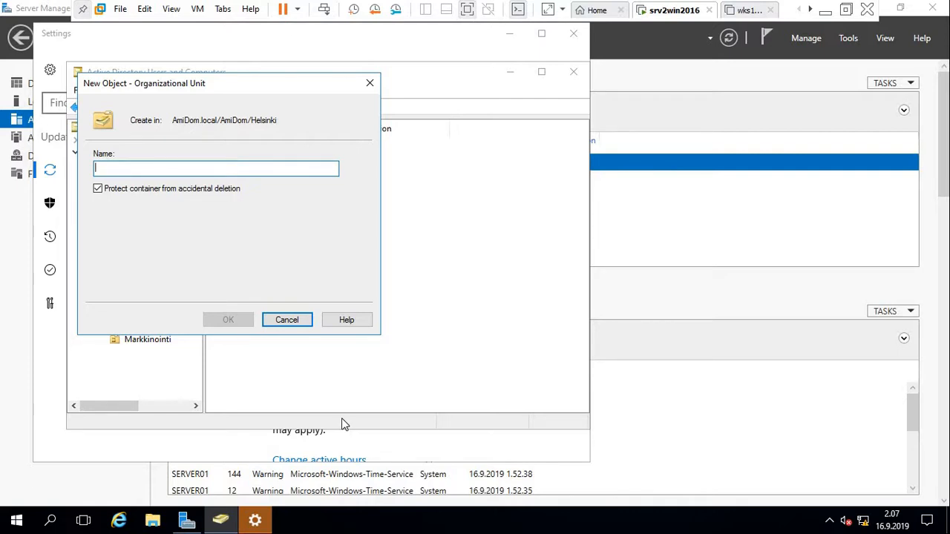
{"action": "type", "text": "M"}
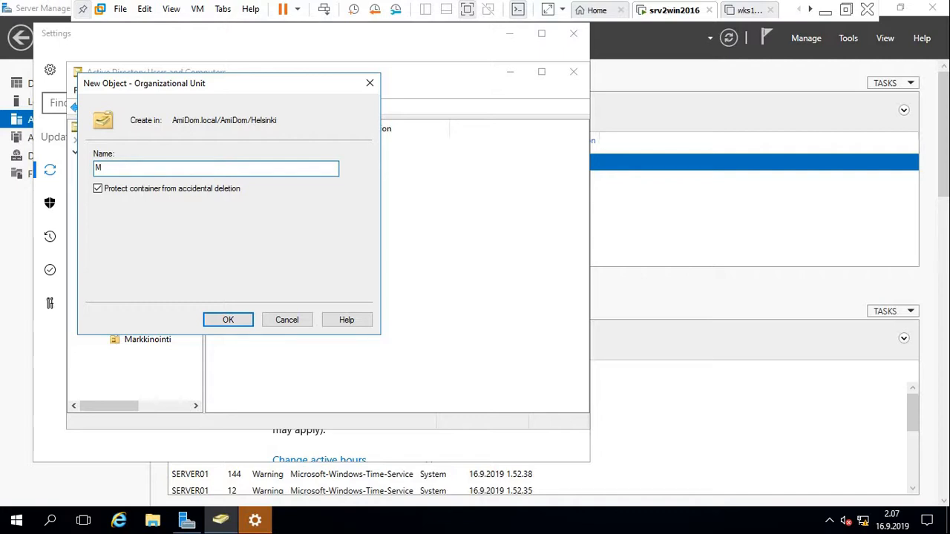
{"action": "type", "text": "ark"}
{"action": "key", "text": "BackSpace"}
{"action": "key", "text": "BackSpace"}
{"action": "key", "text": "BackSpace"}
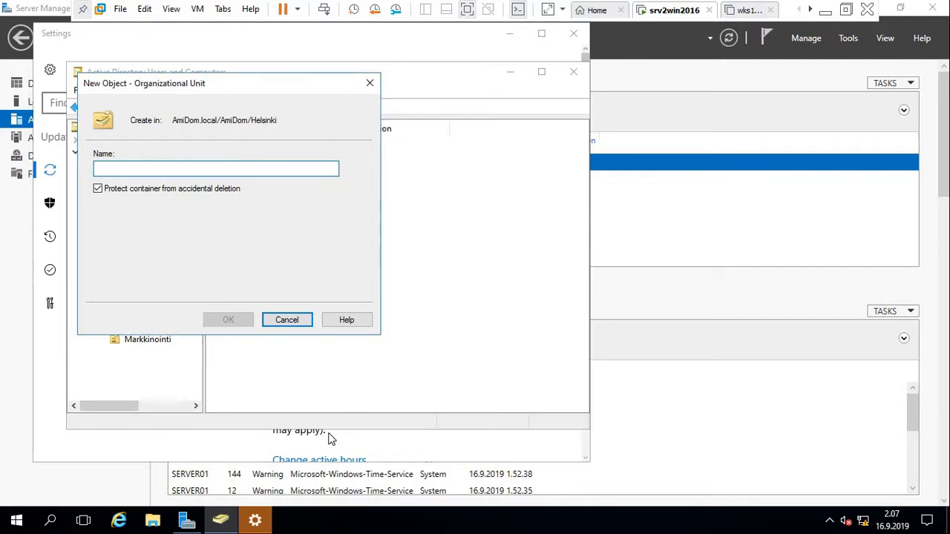
{"action": "left_click", "coordinate": [290, 322]}
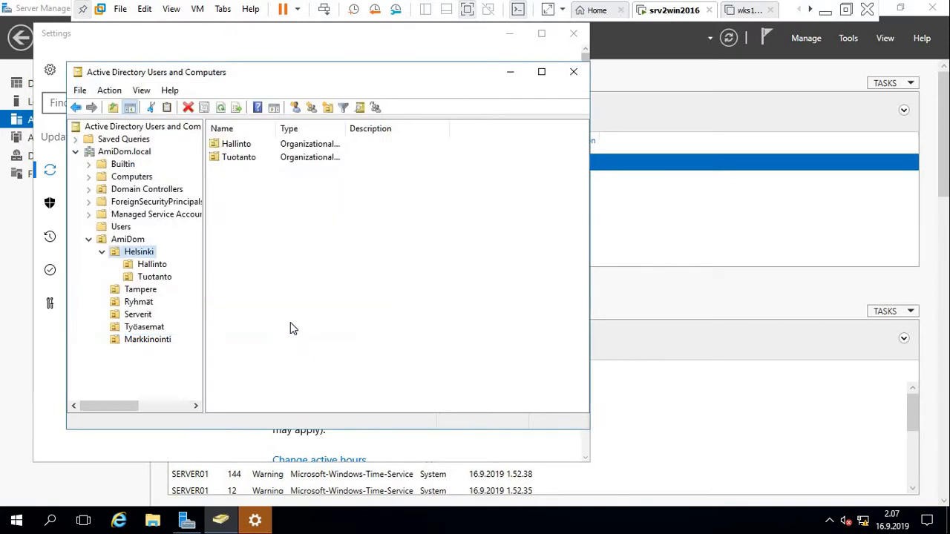
{"action": "left_click", "coordinate": [146, 343]}
{"action": "right_click", "coordinate": [145, 344]}
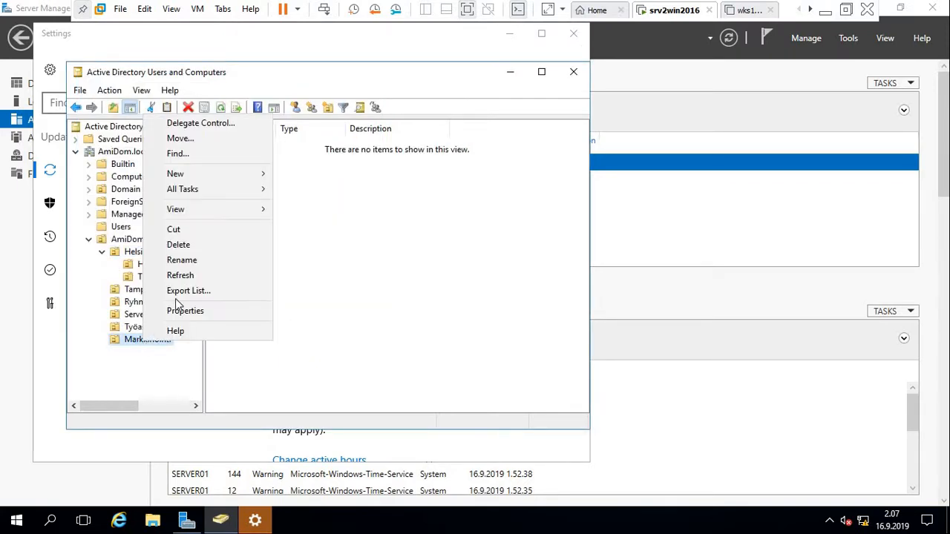
{"action": "left_click", "coordinate": [180, 245]}
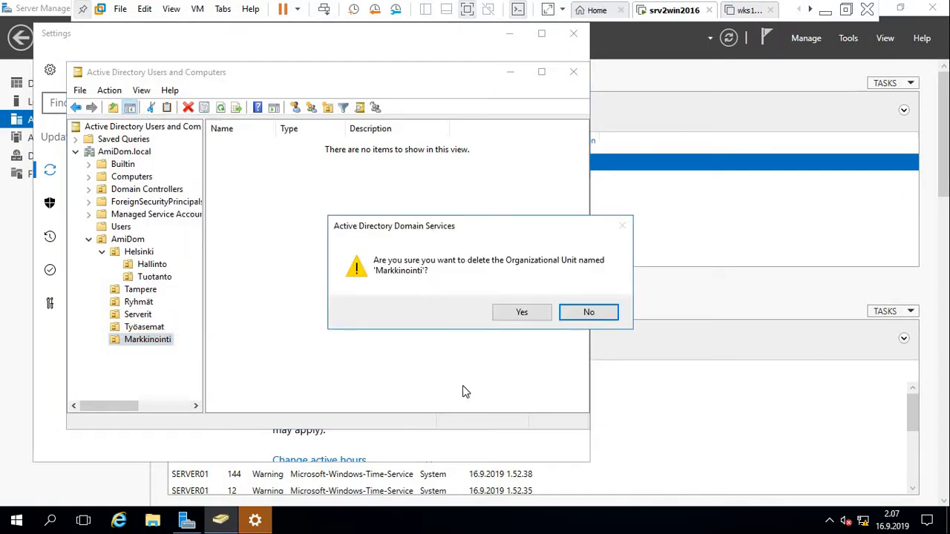
{"action": "left_click", "coordinate": [521, 315]}
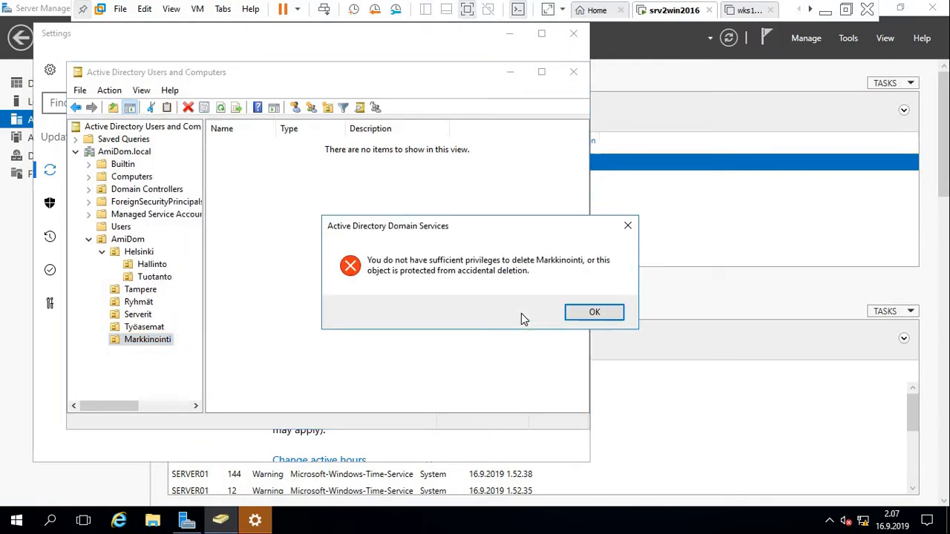
{"action": "left_click", "coordinate": [594, 313]}
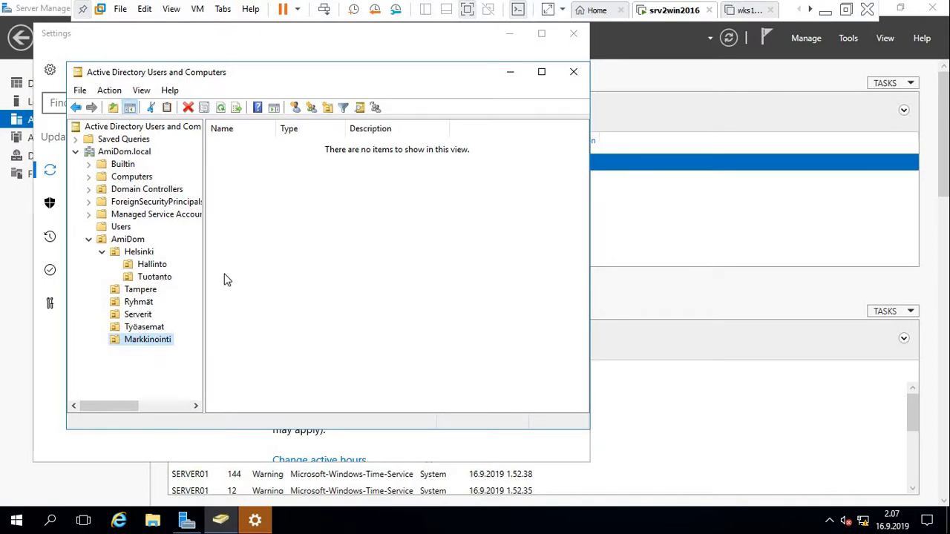
Select Hallinto, then open the context menu of the Ryhmät OU.
{"action": "left_click", "coordinate": [147, 265]}
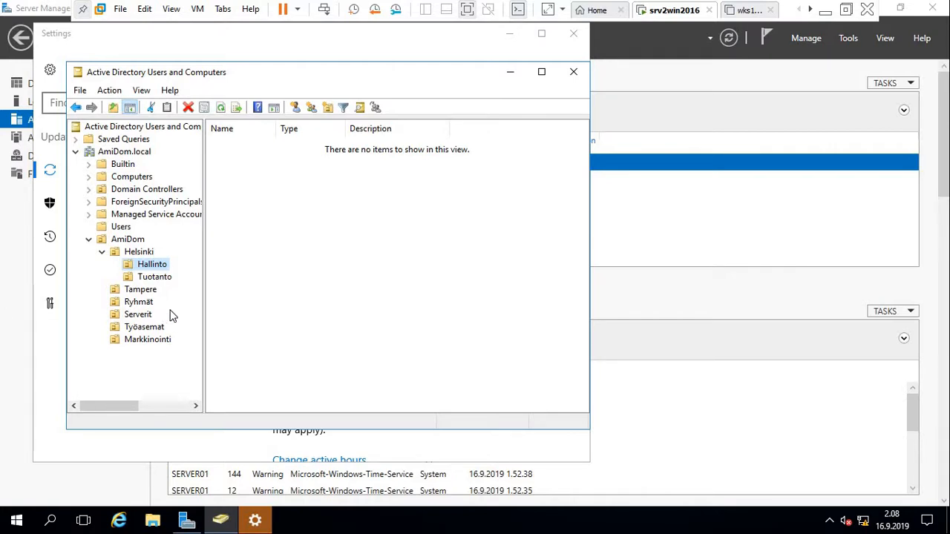
{"action": "left_click", "coordinate": [139, 303]}
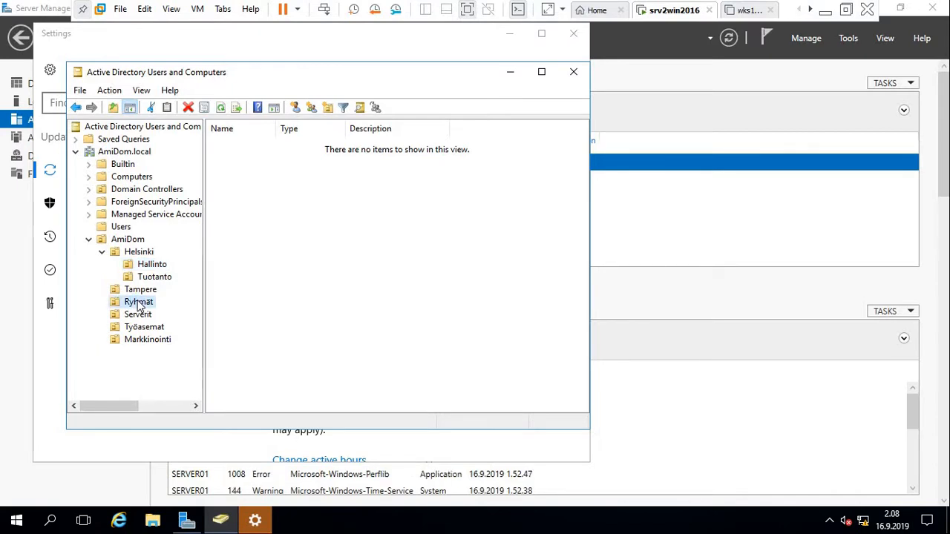
{"action": "right_click", "coordinate": [139, 306]}
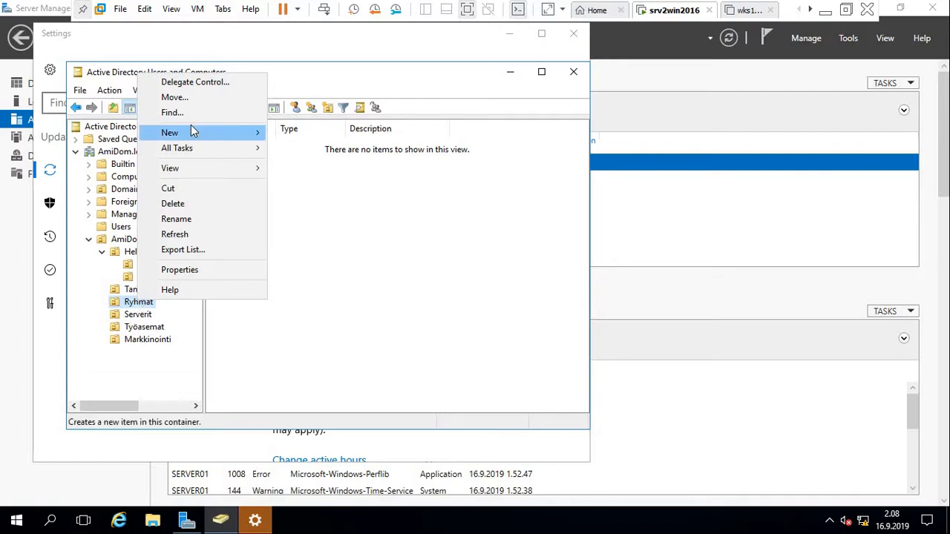
Create the global security group palkat in Ryhmät.
{"action": "mouse_move", "coordinate": [192, 136]}
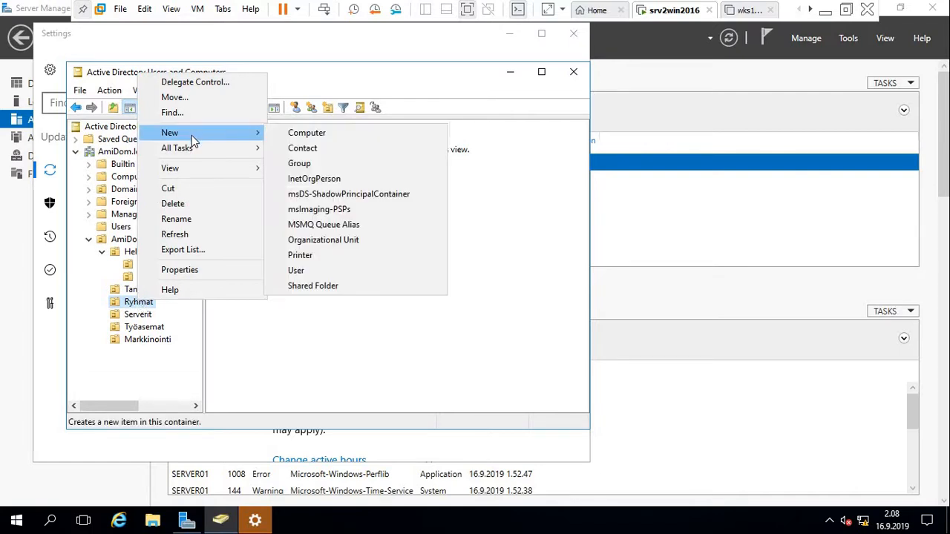
{"action": "left_click", "coordinate": [351, 170]}
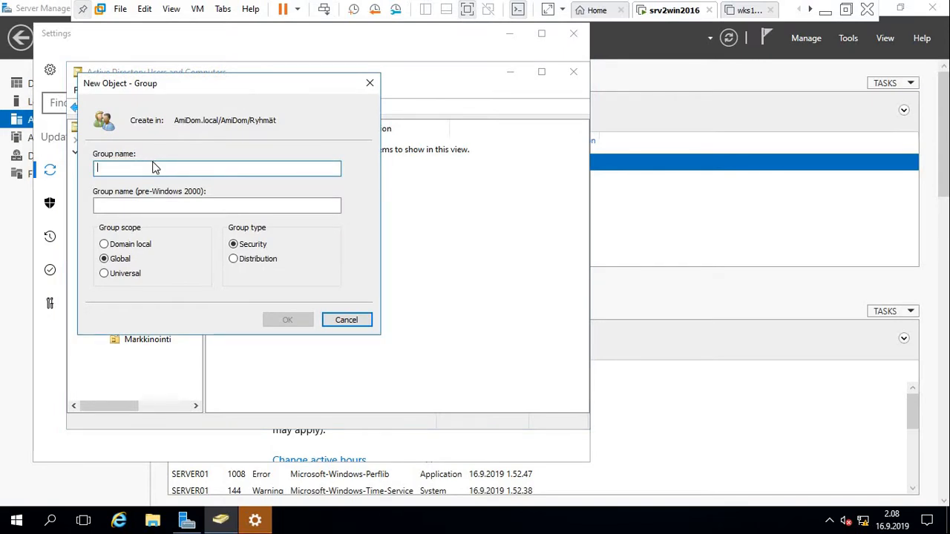
{"action": "type", "text": "palkat"}
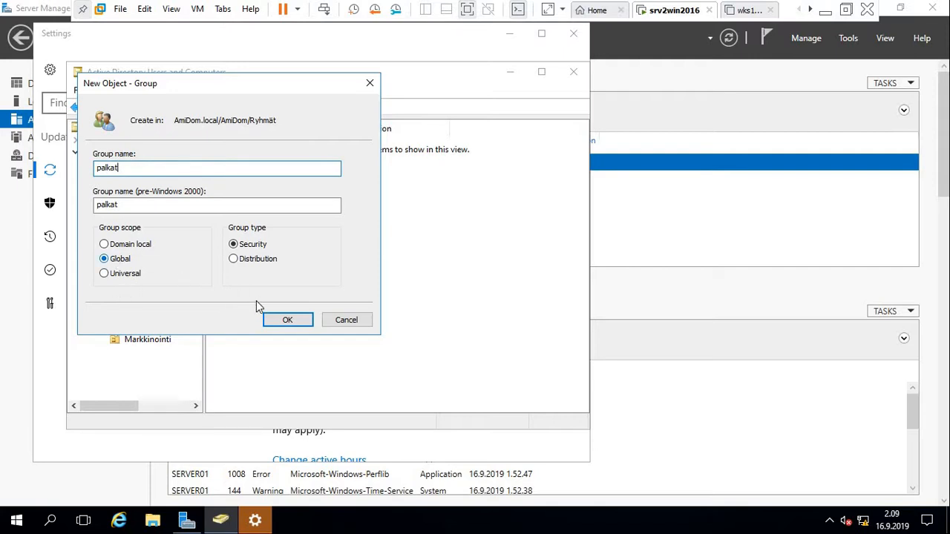
{"action": "left_click", "coordinate": [284, 320]}
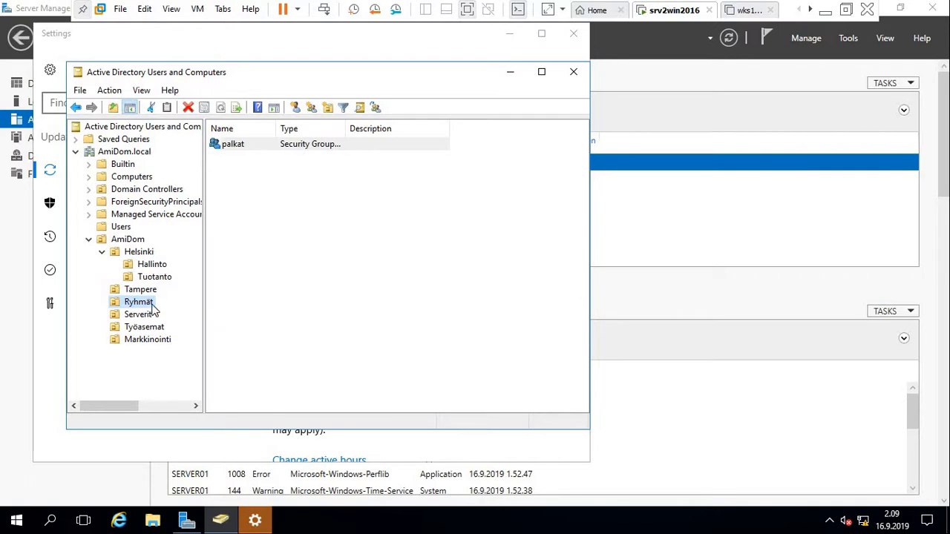
Create the global security group Talous in Ryhmät.
{"action": "right_click", "coordinate": [140, 303]}
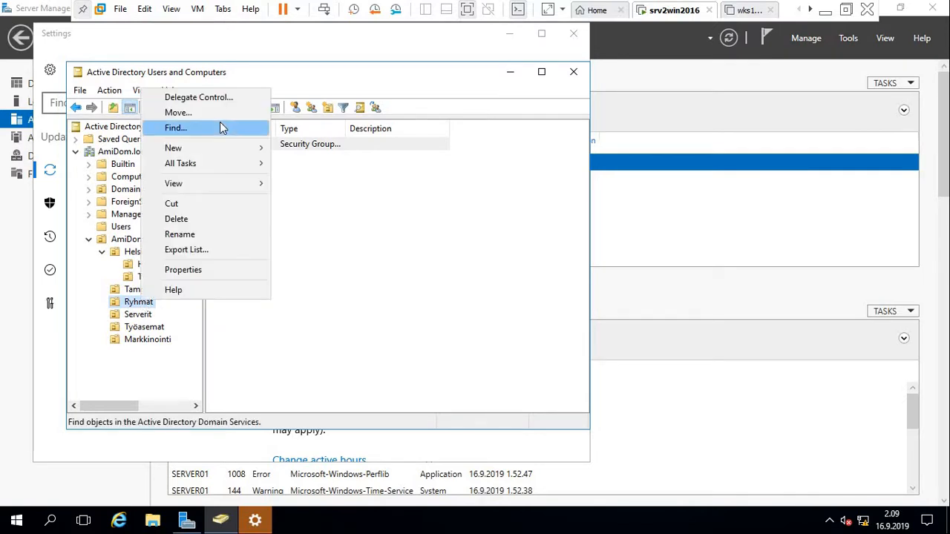
{"action": "mouse_move", "coordinate": [216, 150]}
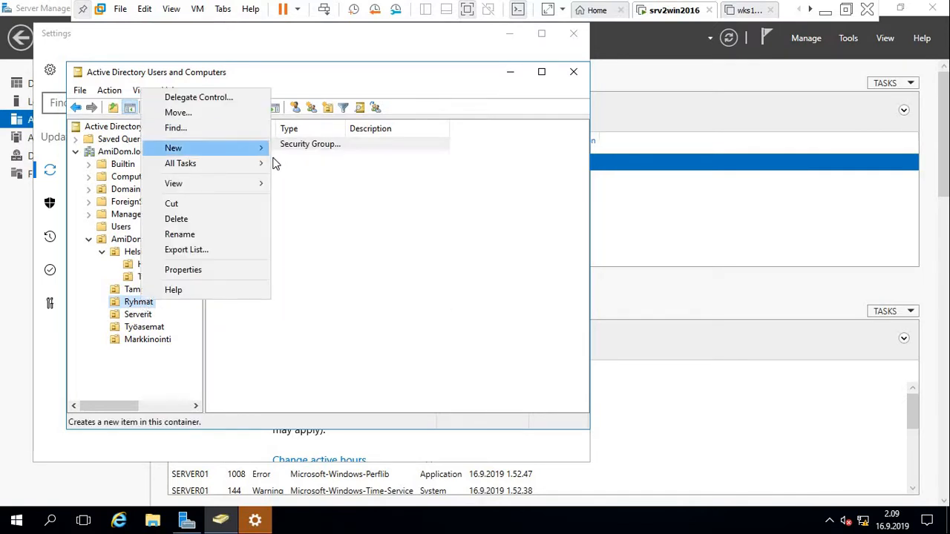
{"action": "mouse_move", "coordinate": [261, 153]}
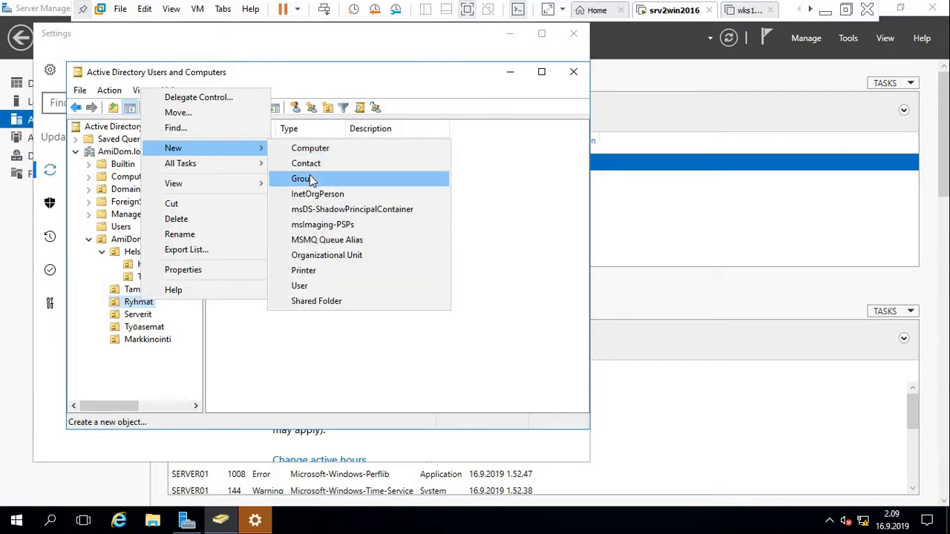
{"action": "left_click", "coordinate": [310, 179]}
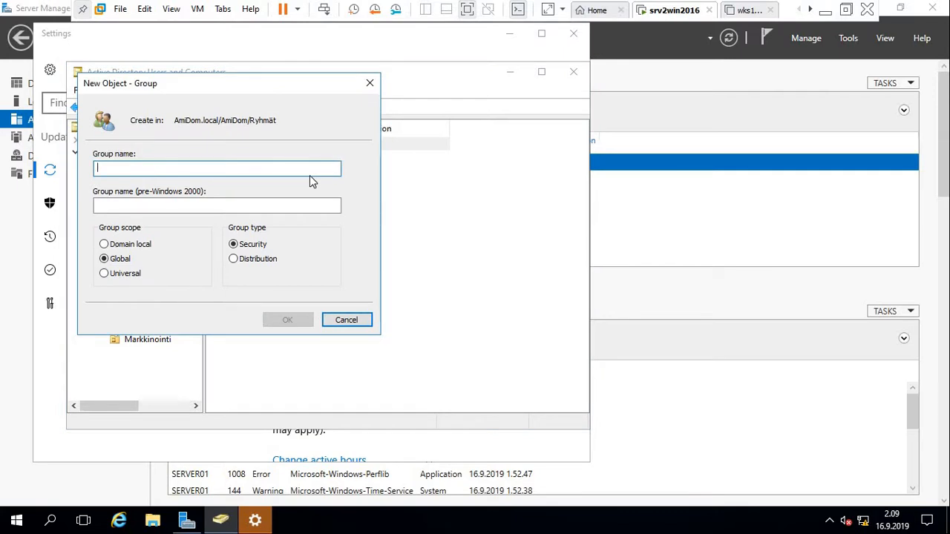
{"action": "type", "text": "Talous"}
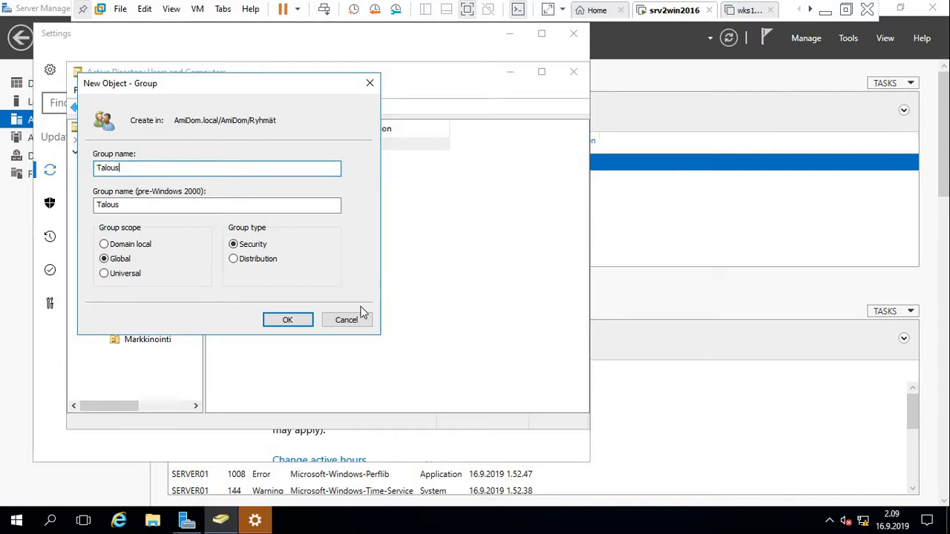
{"action": "left_click", "coordinate": [272, 324]}
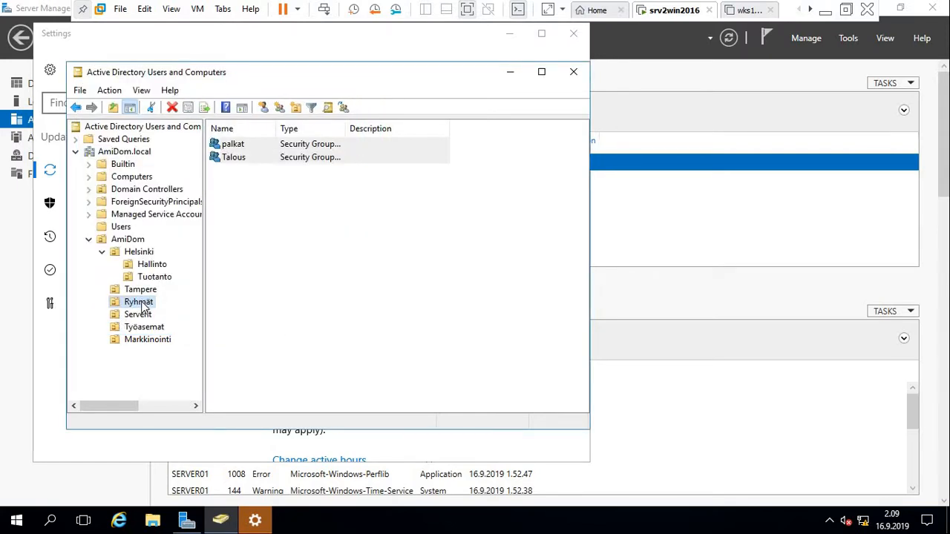
Create the global security group Työjohto in Ryhmät.
{"action": "right_click", "coordinate": [143, 306]}
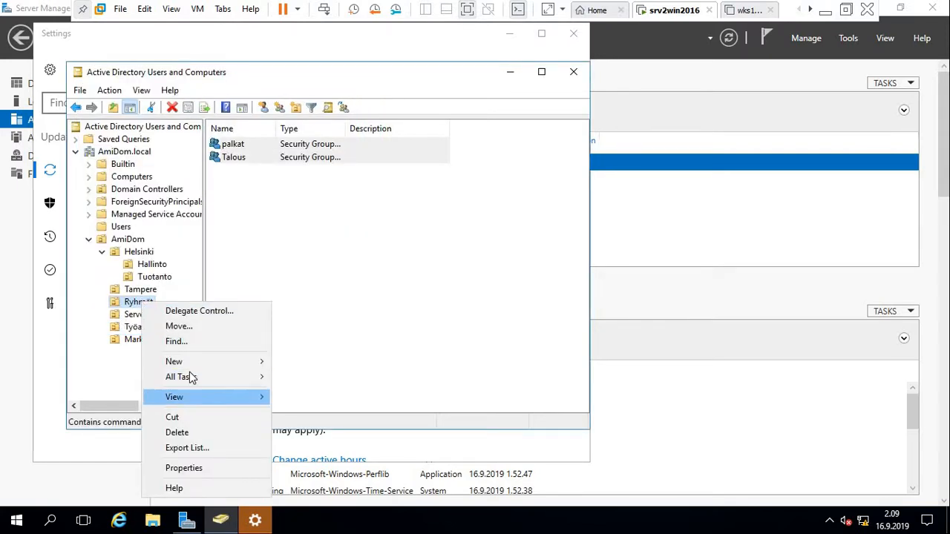
{"action": "mouse_move", "coordinate": [192, 359]}
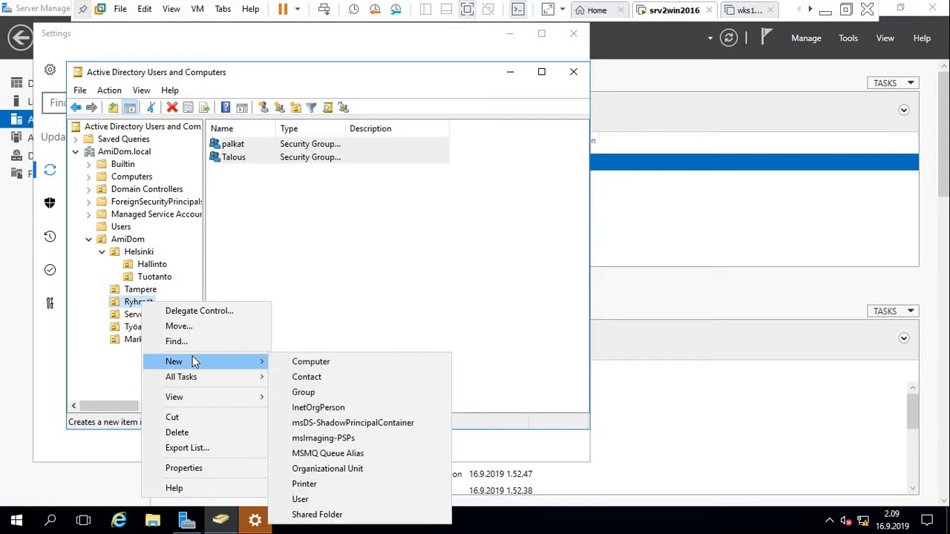
{"action": "left_click", "coordinate": [310, 394]}
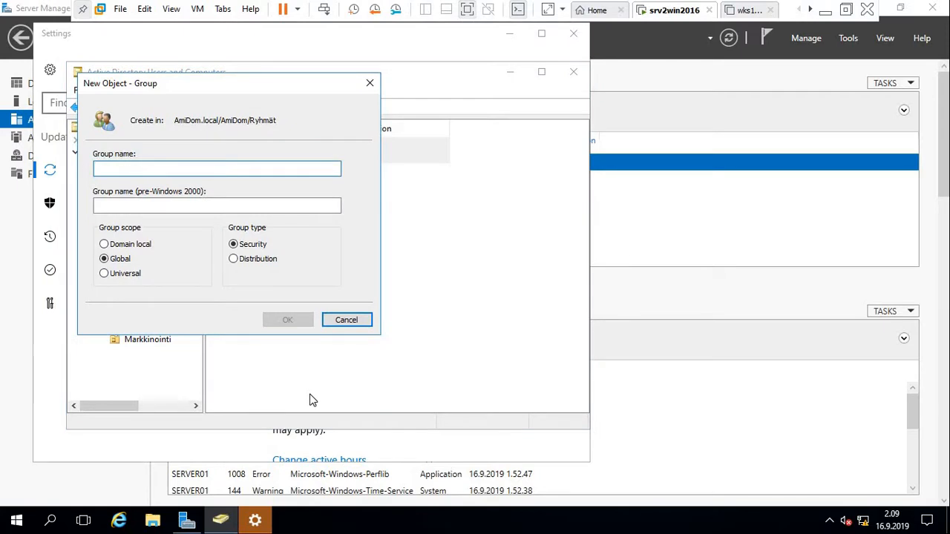
{"action": "type", "text": "Ty"}
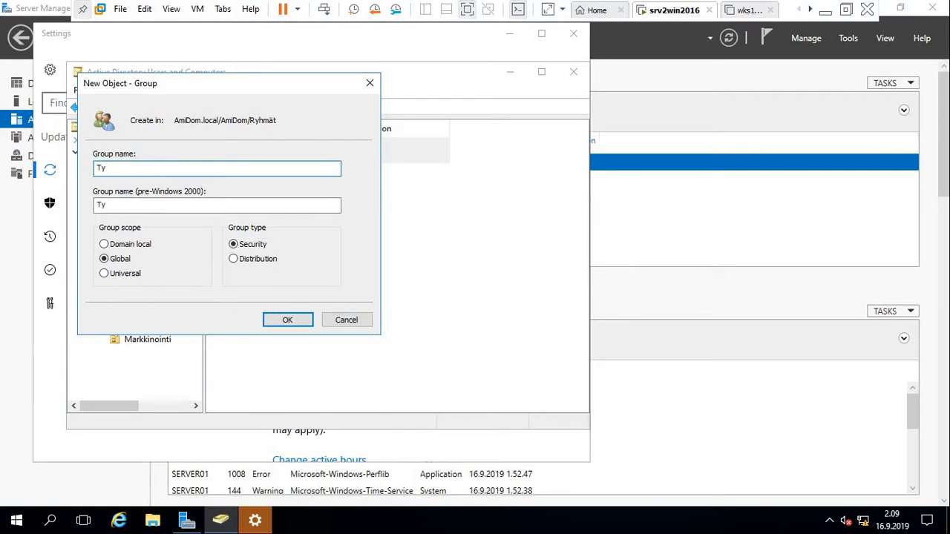
{"action": "type", "text": "öjohto"}
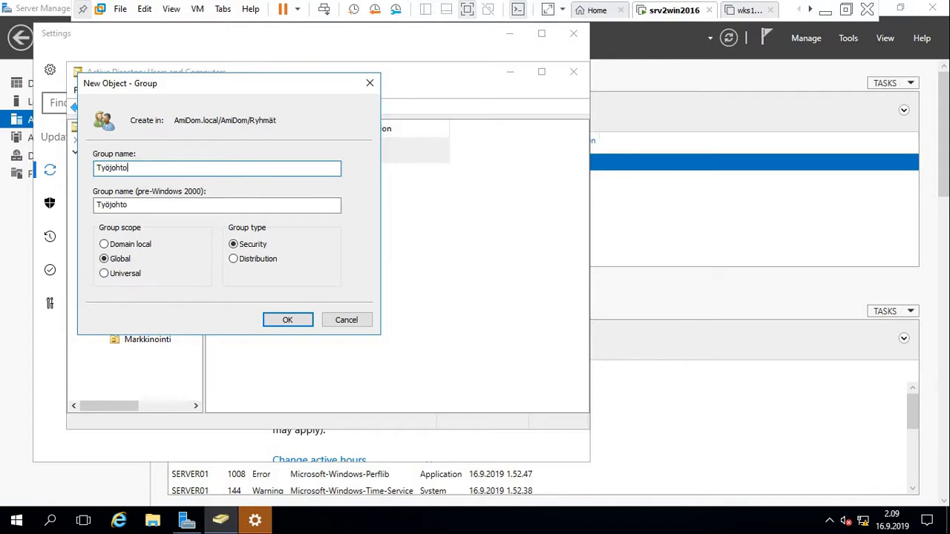
{"action": "left_click", "coordinate": [283, 324]}
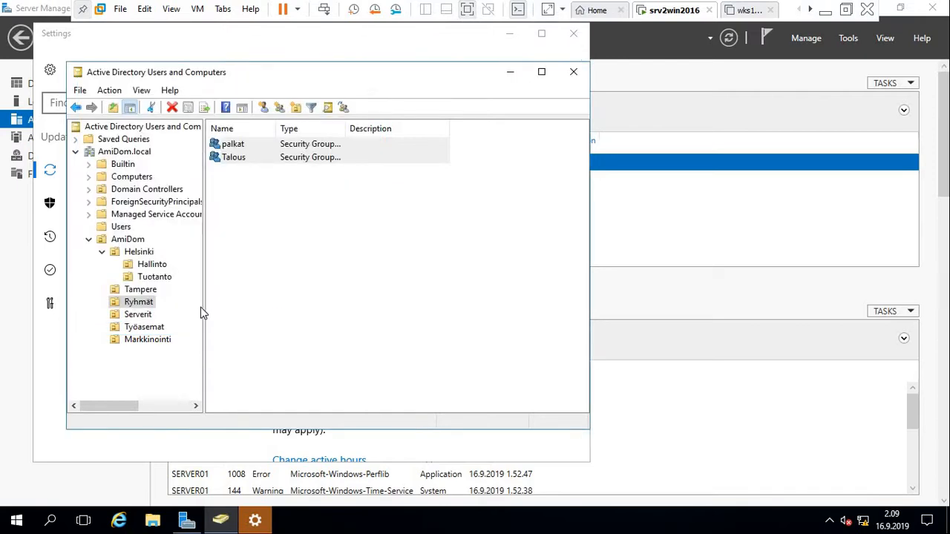
Close the Ryhmät context menu unused and return to Server Manager's All Servers page.
{"action": "right_click", "coordinate": [146, 304]}
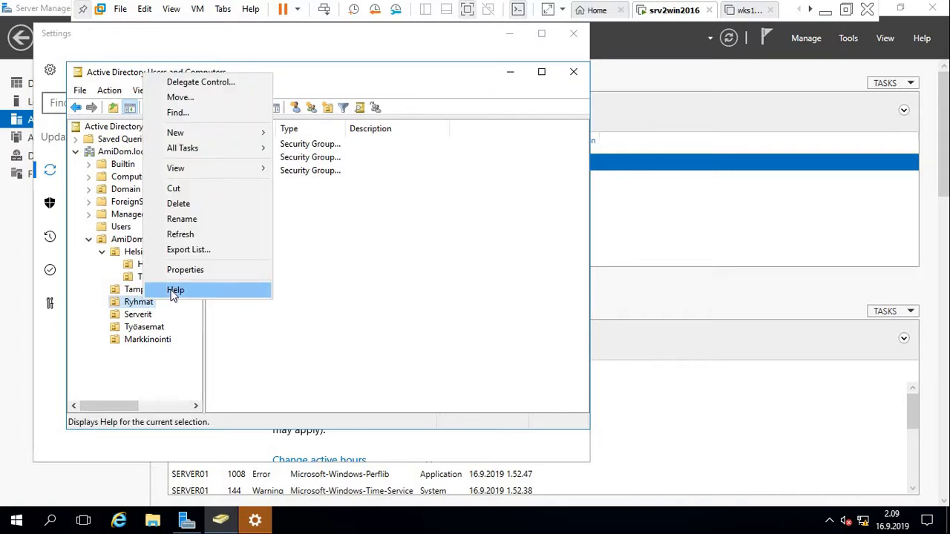
{"action": "left_click", "coordinate": [459, 331]}
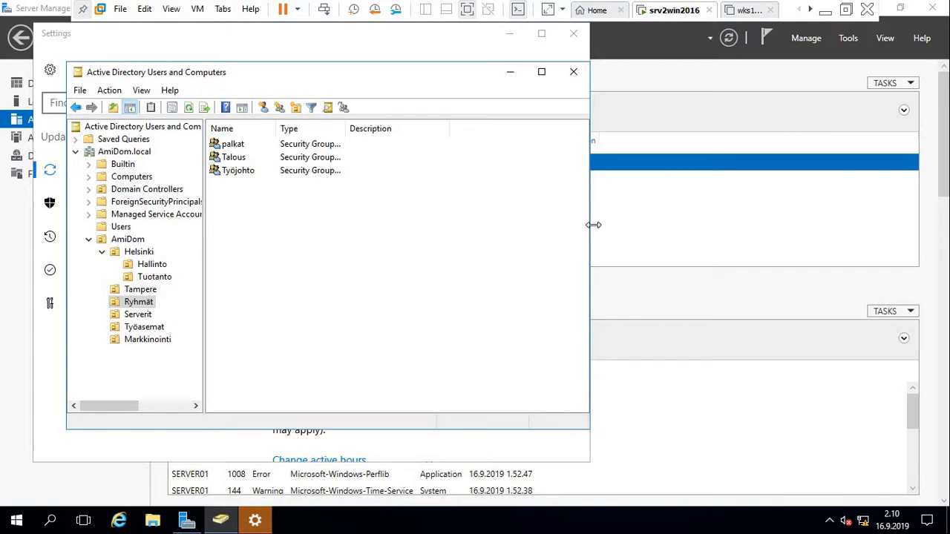
{"action": "left_click", "coordinate": [624, 237]}
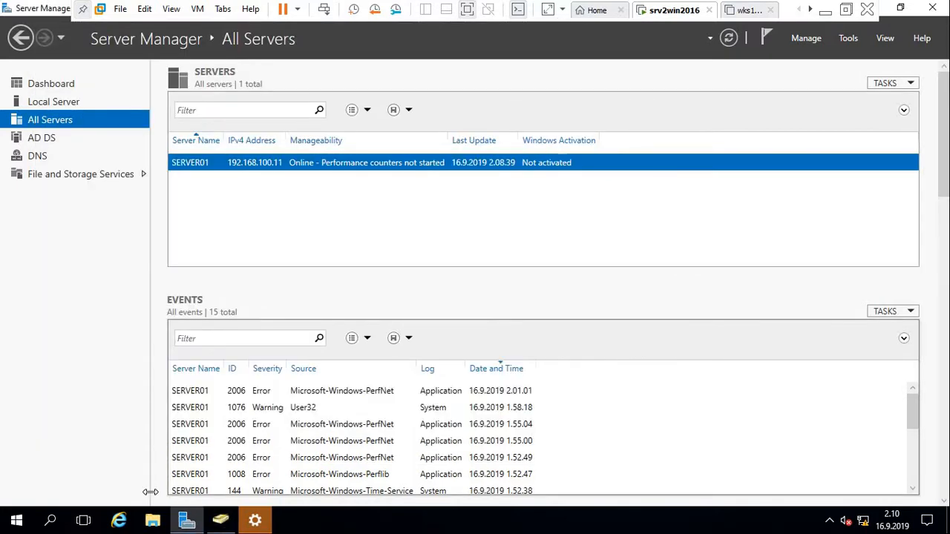
{"action": "left_click", "coordinate": [151, 523]}
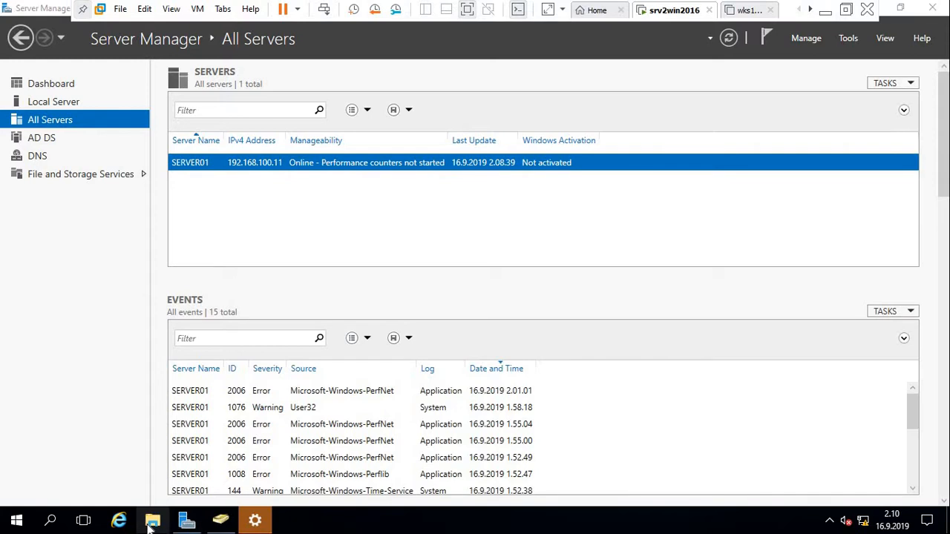
{"action": "left_click", "coordinate": [152, 522]}
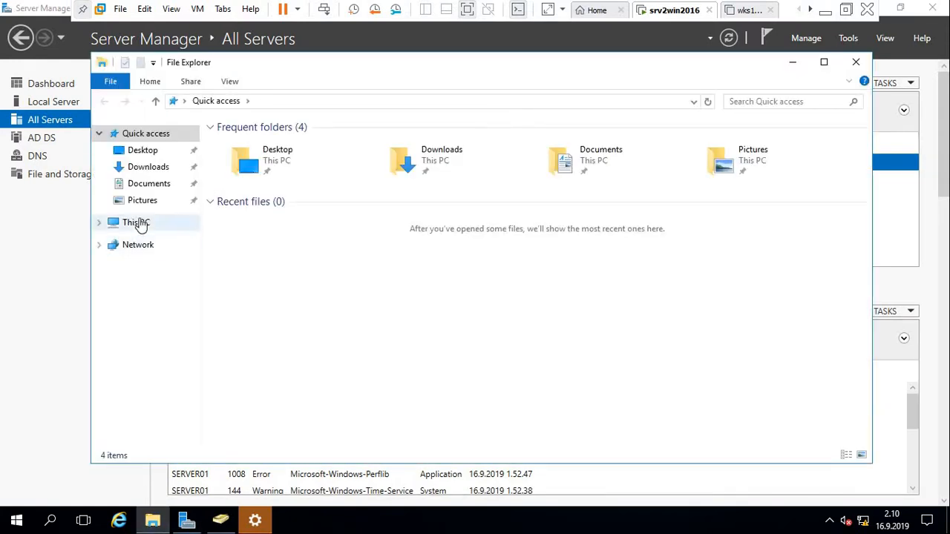
{"action": "left_click", "coordinate": [138, 224]}
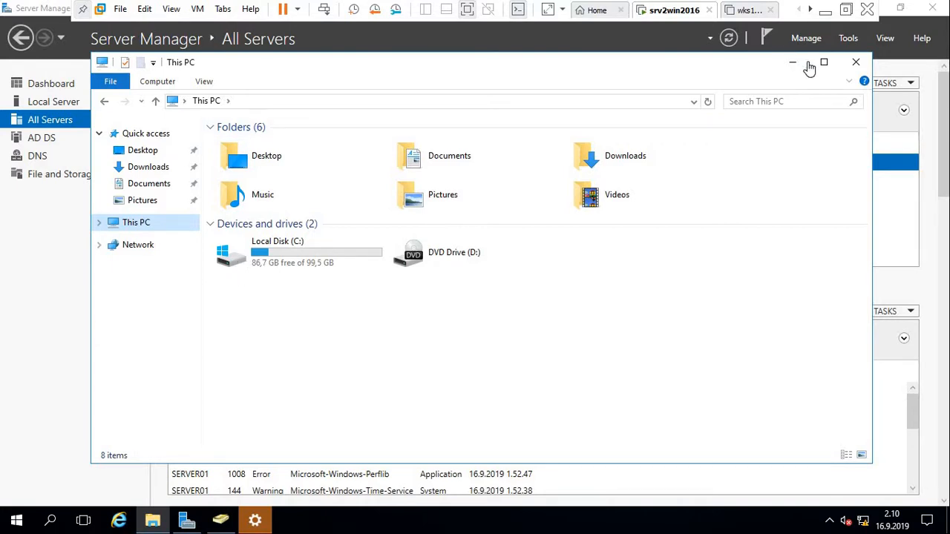
{"action": "left_click", "coordinate": [857, 63]}
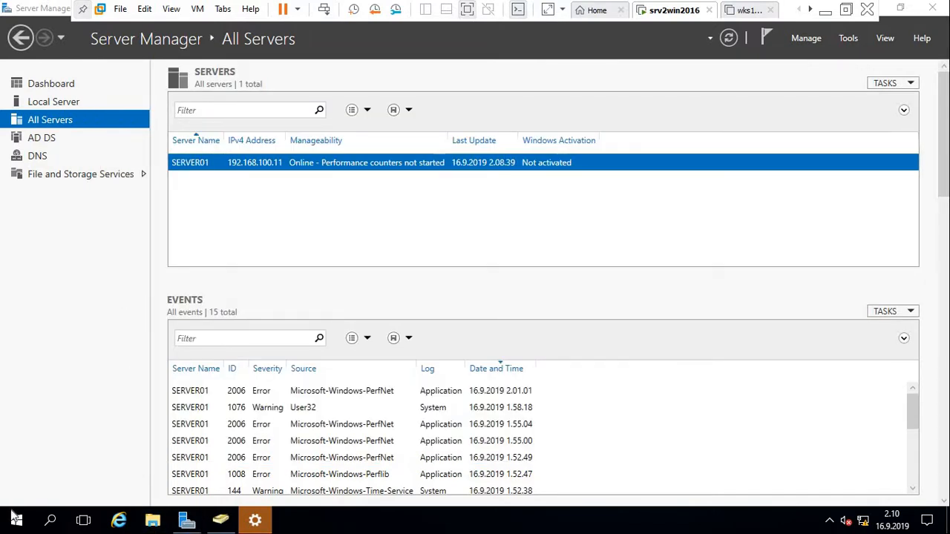
Open Disk Management, then bring the 150 GB Disk 1 online and initialize it as a basic disk.
{"action": "right_click", "coordinate": [17, 524]}
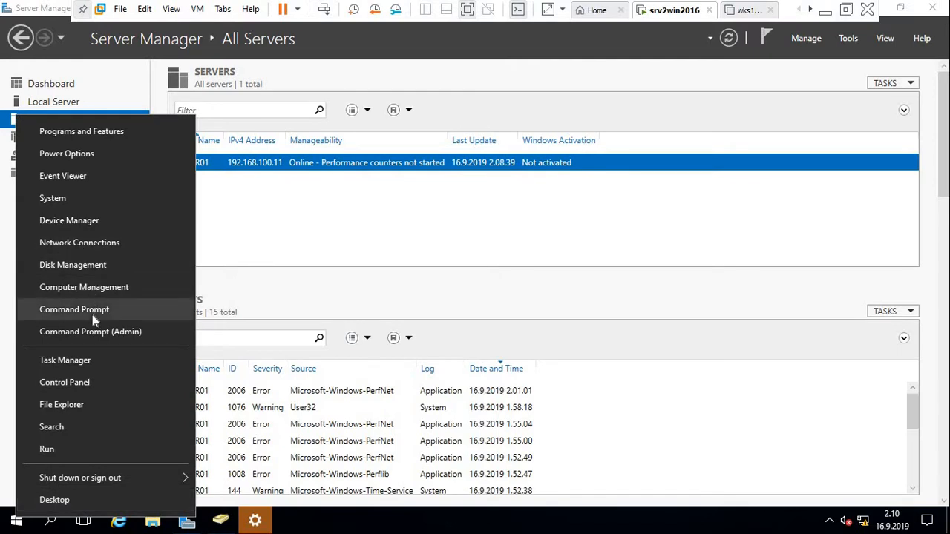
{"action": "left_click", "coordinate": [72, 267]}
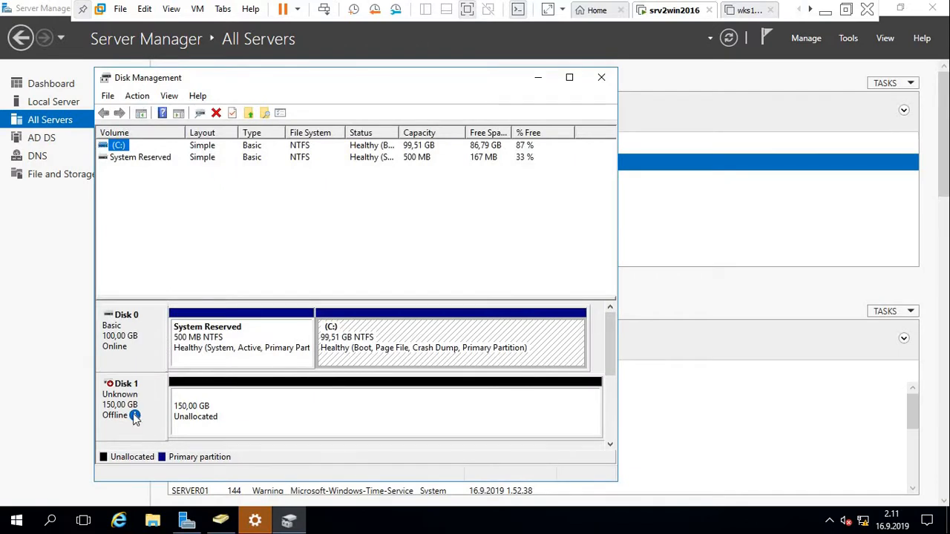
{"action": "mouse_move", "coordinate": [133, 419]}
{"action": "left_click", "coordinate": [118, 403]}
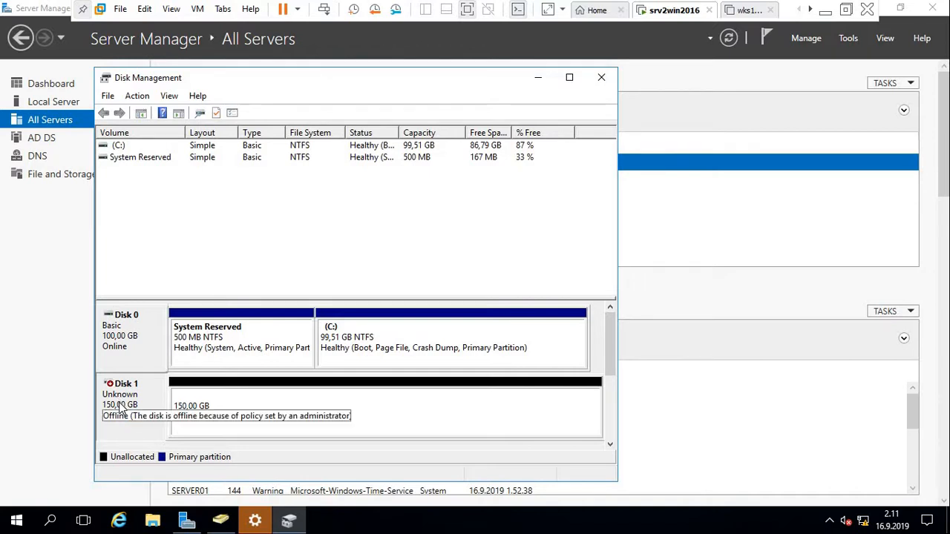
{"action": "right_click", "coordinate": [121, 404]}
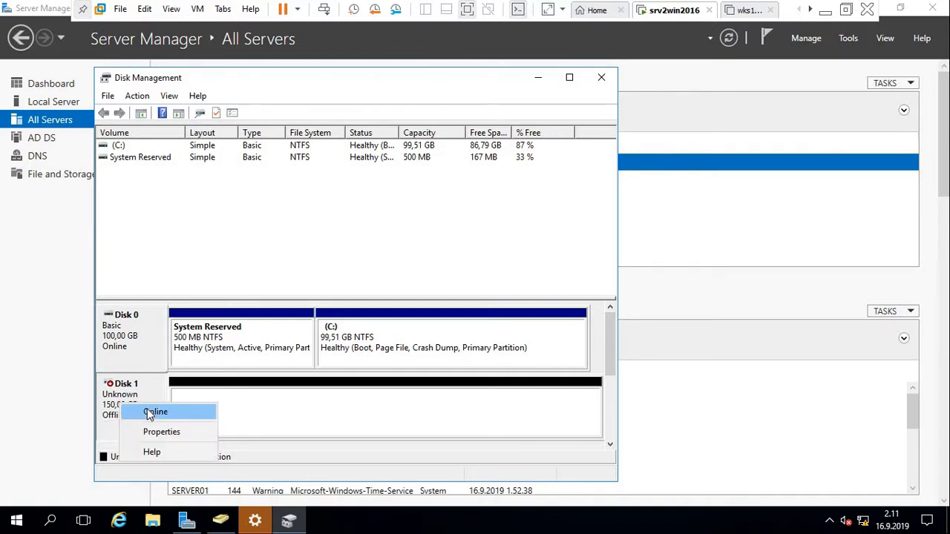
{"action": "left_click", "coordinate": [138, 410]}
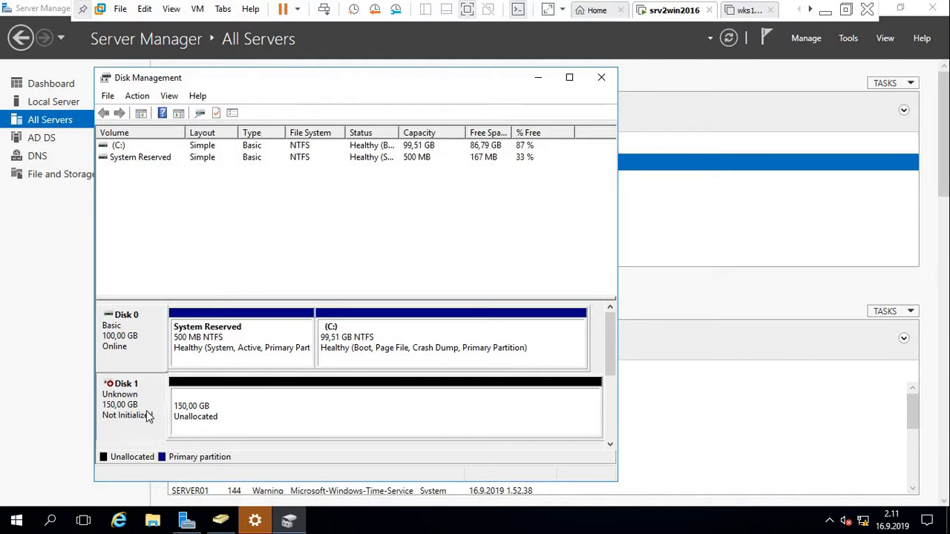
{"action": "right_click", "coordinate": [146, 410]}
{"action": "left_click", "coordinate": [190, 420]}
{"action": "left_click", "coordinate": [401, 366]}
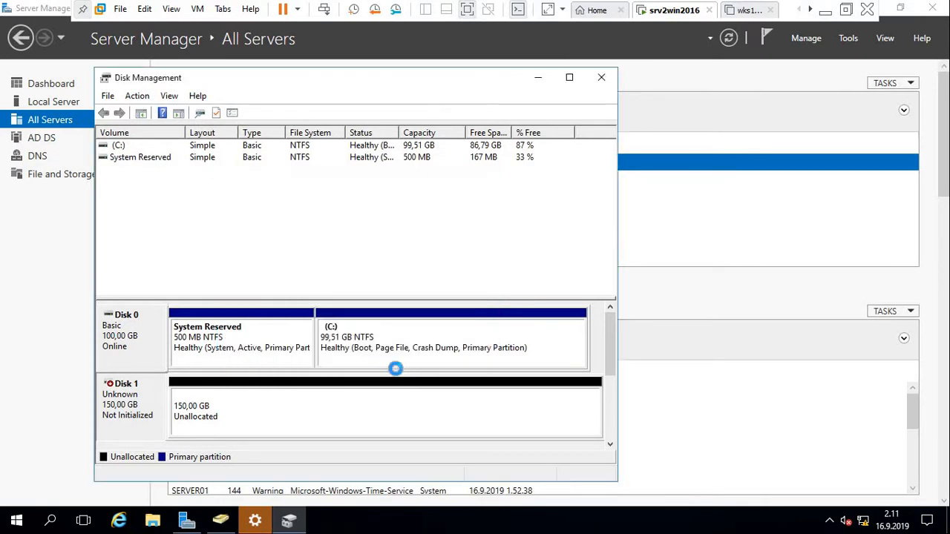
{"action": "left_click", "coordinate": [324, 414]}
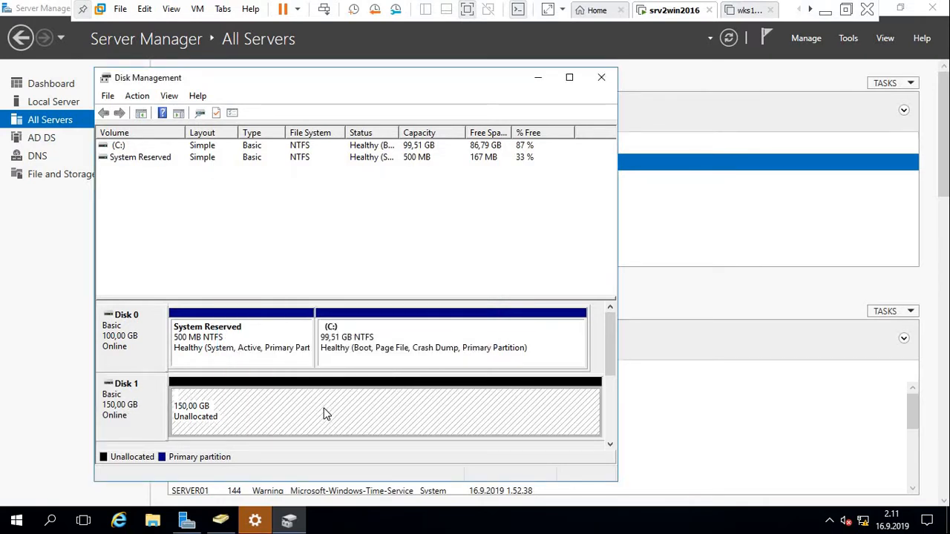
Start a new simple volume on Disk 1 using the full 153597 MB and drive letter E.
{"action": "right_click", "coordinate": [325, 413]}
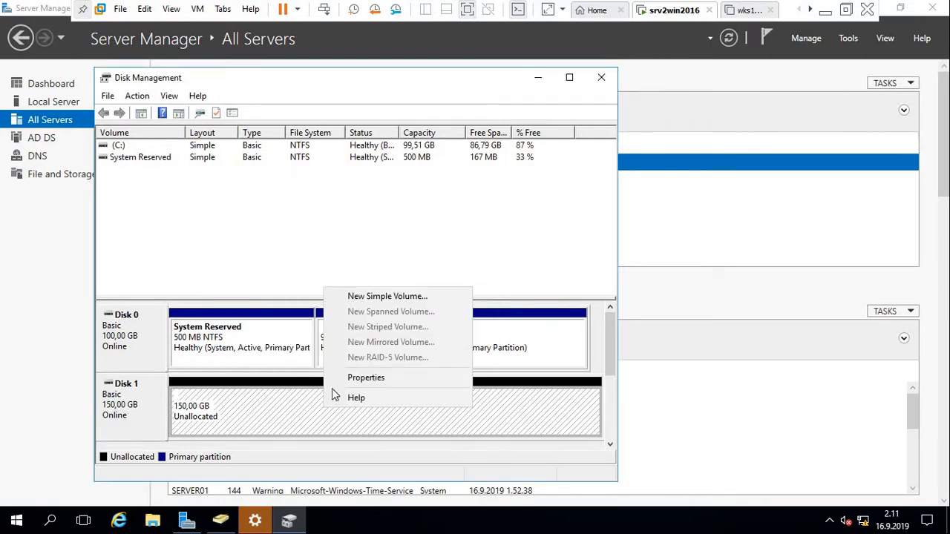
{"action": "left_click", "coordinate": [398, 294]}
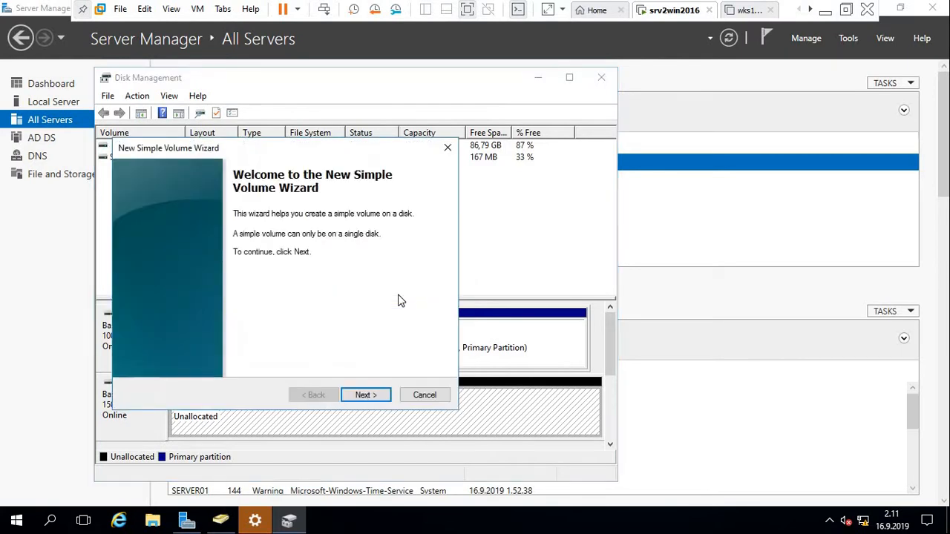
{"action": "left_click", "coordinate": [364, 396]}
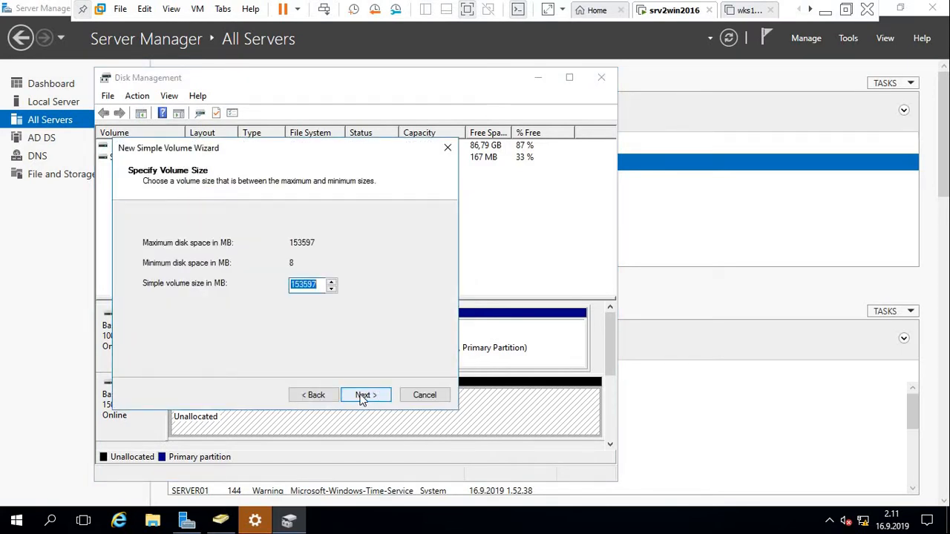
{"action": "left_click", "coordinate": [381, 399]}
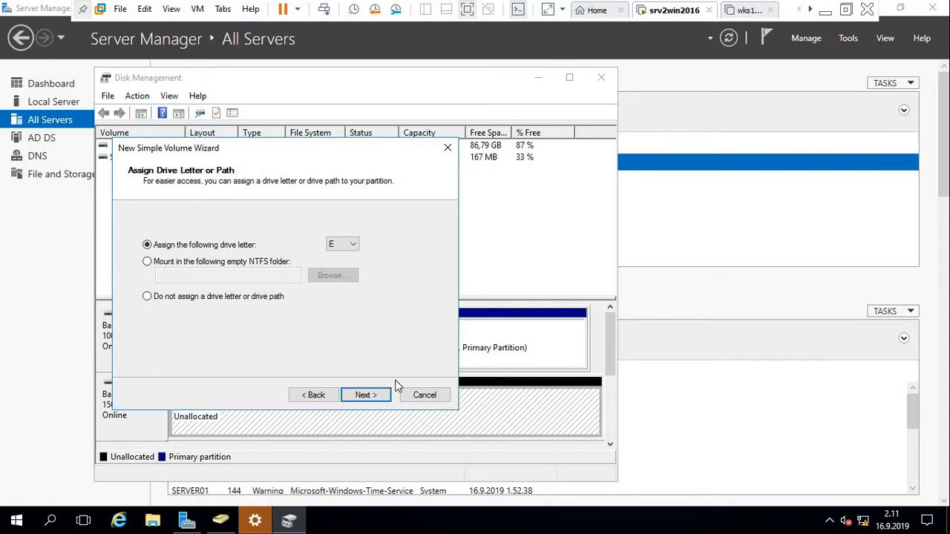
{"action": "left_click", "coordinate": [365, 397]}
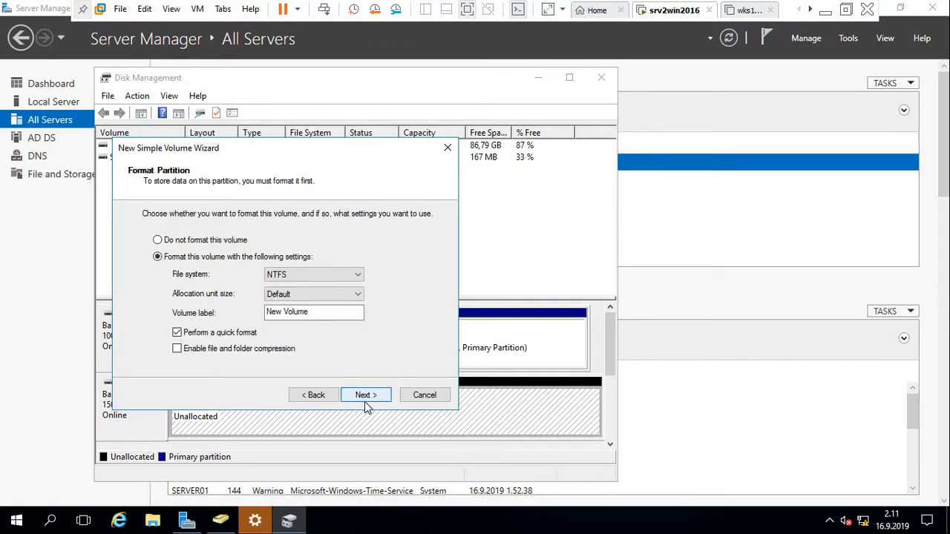
Label the volume DATA, finish the NTFS quick format, and return to Server Manager.
{"action": "left_click", "coordinate": [324, 311]}
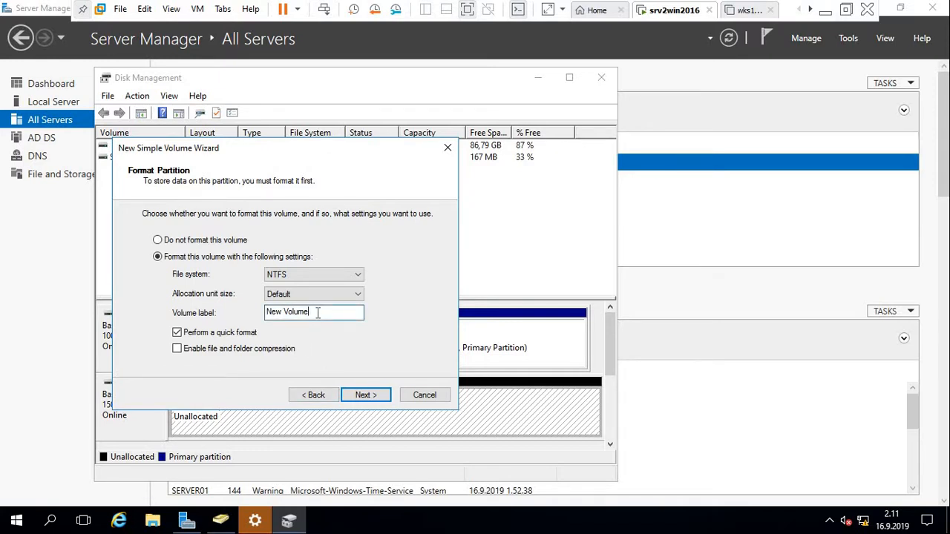
{"action": "key", "text": "BackSpace"}
{"action": "key", "text": "BackSpace"}
{"action": "key", "text": "BackSpace"}
{"action": "key", "text": "BackSpace"}
{"action": "key", "text": "BackSpace"}
{"action": "key", "text": "BackSpace"}
{"action": "key", "text": "BackSpace"}
{"action": "key", "text": "BackSpace"}
{"action": "key", "text": "BackSpace"}
{"action": "key", "text": "BackSpace"}
{"action": "type", "text": "DT"}
{"action": "key", "text": "BackSpace"}
{"action": "type", "text": "ATA"}
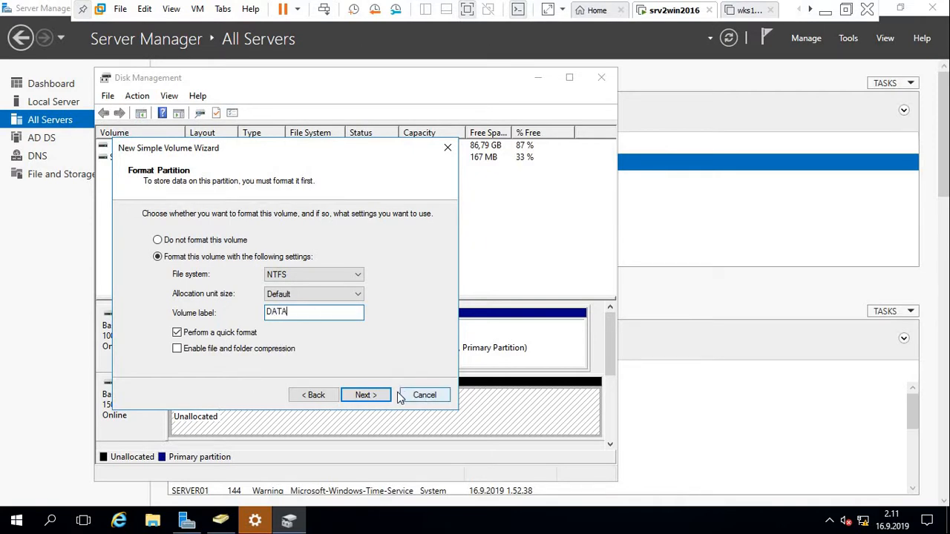
{"action": "left_click", "coordinate": [374, 395]}
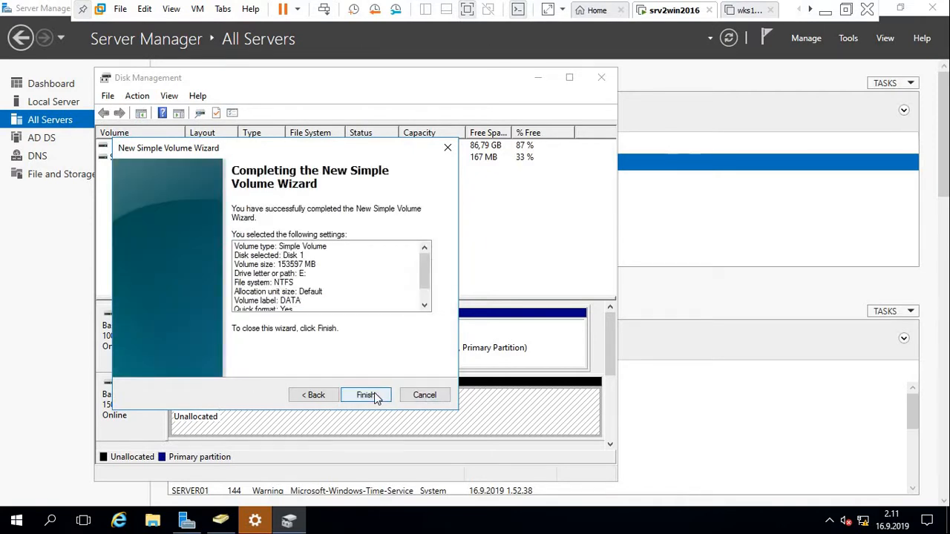
{"action": "left_click", "coordinate": [374, 392]}
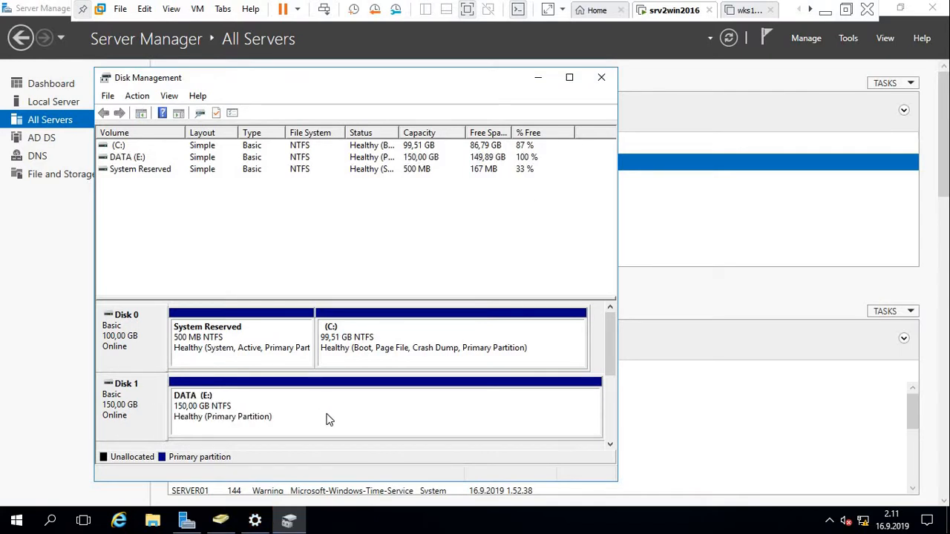
{"action": "right_click", "coordinate": [326, 416]}
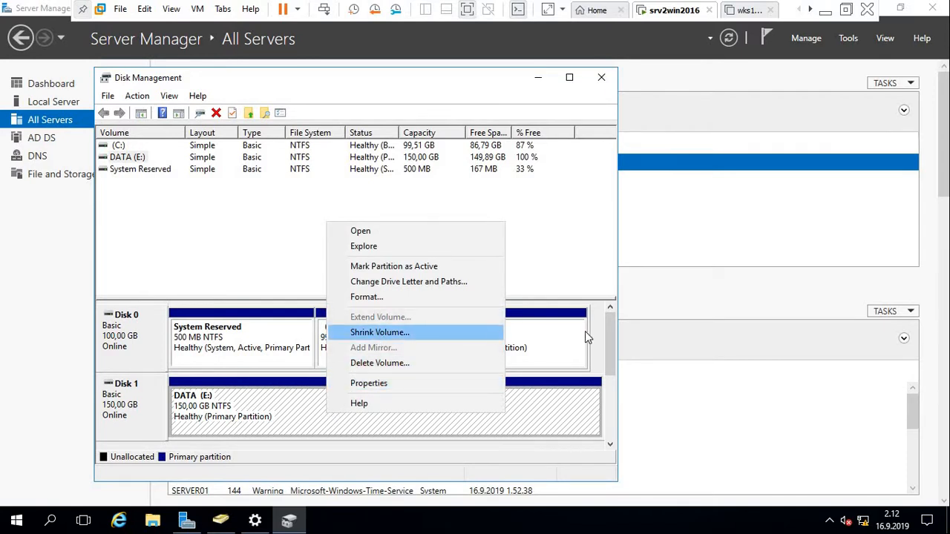
{"action": "left_click", "coordinate": [779, 325]}
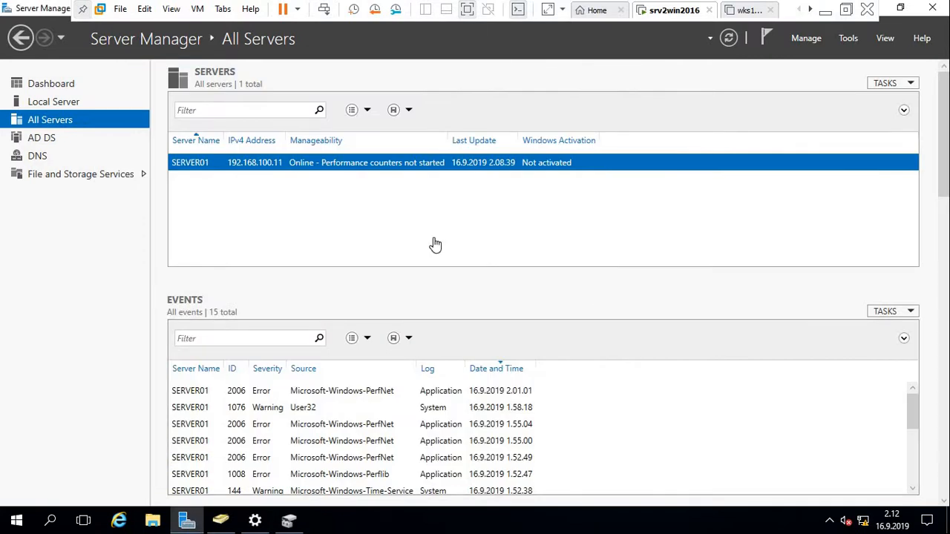
Open the DATA (E:) drive in File Explorer and add a new folder at its root.
{"action": "left_click", "coordinate": [153, 522]}
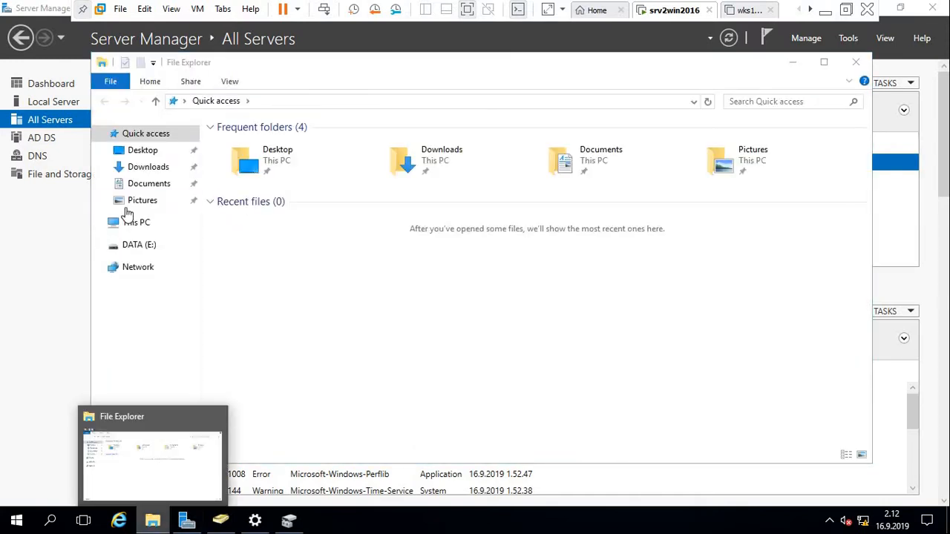
{"action": "left_click", "coordinate": [129, 249]}
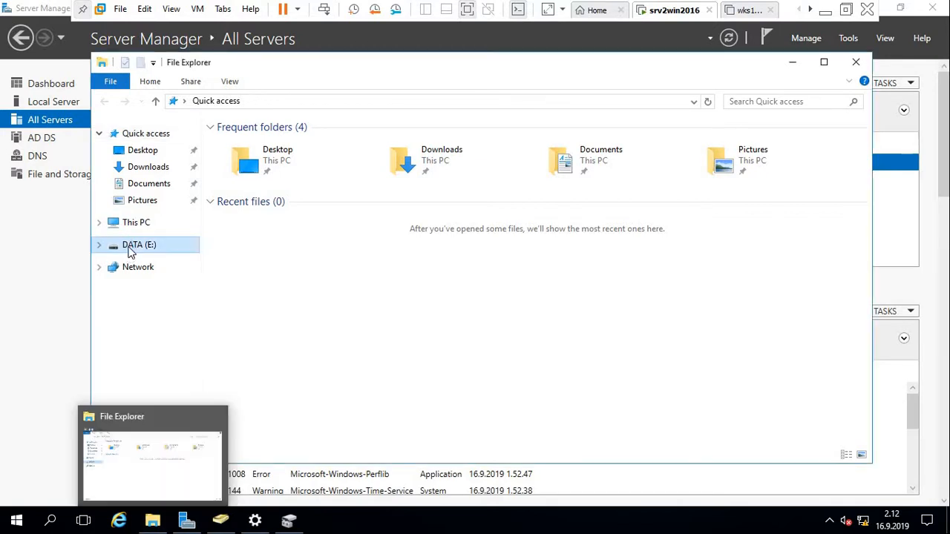
{"action": "right_click", "coordinate": [373, 221]}
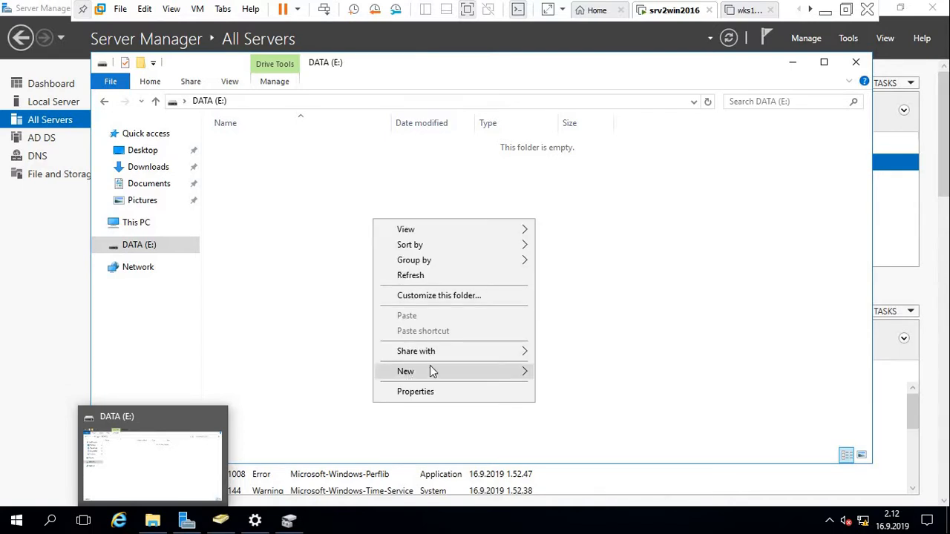
{"action": "mouse_move", "coordinate": [435, 372]}
{"action": "left_click", "coordinate": [567, 374]}
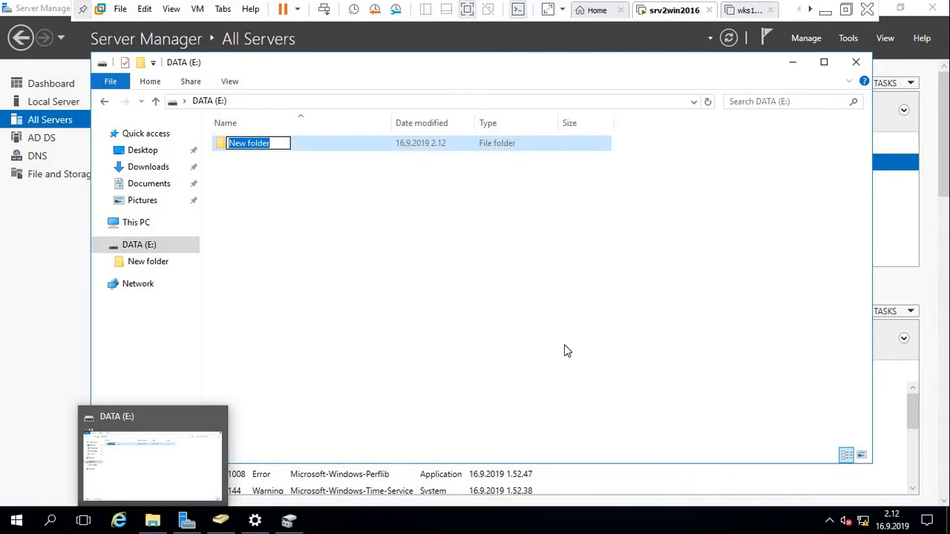
Name the new folder USERS and select it.
{"action": "type", "text": "uSERS"}
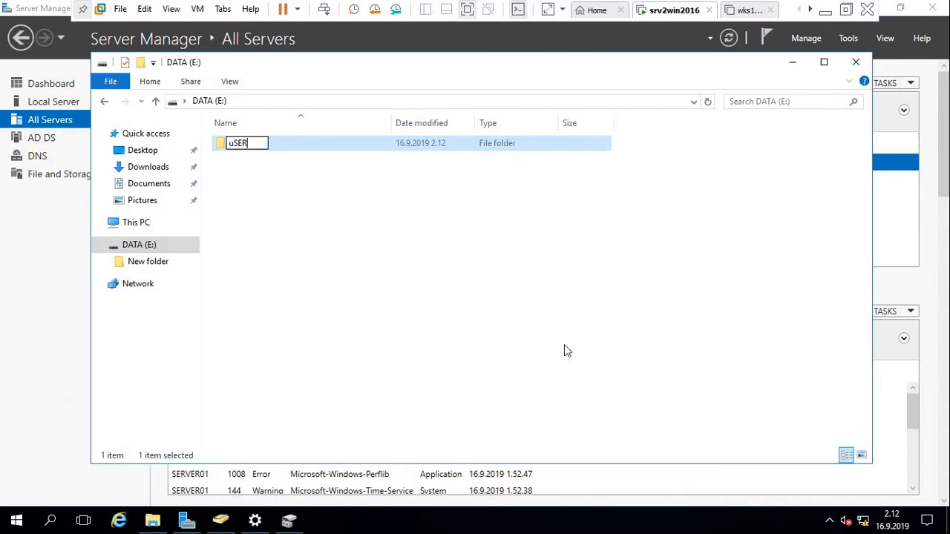
{"action": "key", "text": "BackSpace"}
{"action": "key", "text": "BackSpace"}
{"action": "key", "text": "BackSpace"}
{"action": "key", "text": "BackSpace"}
{"action": "key", "text": "BackSpace"}
{"action": "type", "text": "uSE"}
{"action": "key", "text": "BackSpace"}
{"action": "key", "text": "BackSpace"}
{"action": "key", "text": "BackSpace"}
{"action": "type", "text": "USERS"}
{"action": "left_click", "coordinate": [332, 233]}
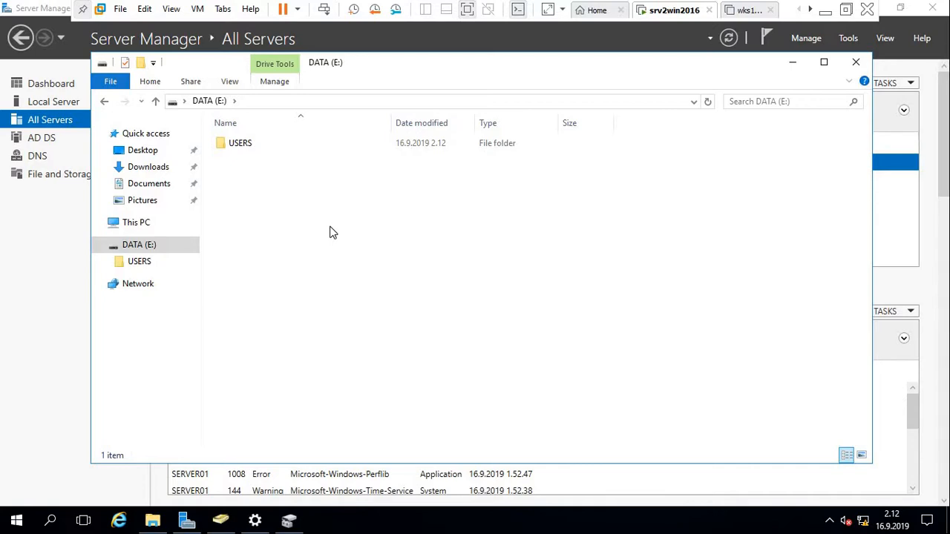
{"action": "left_click", "coordinate": [245, 154]}
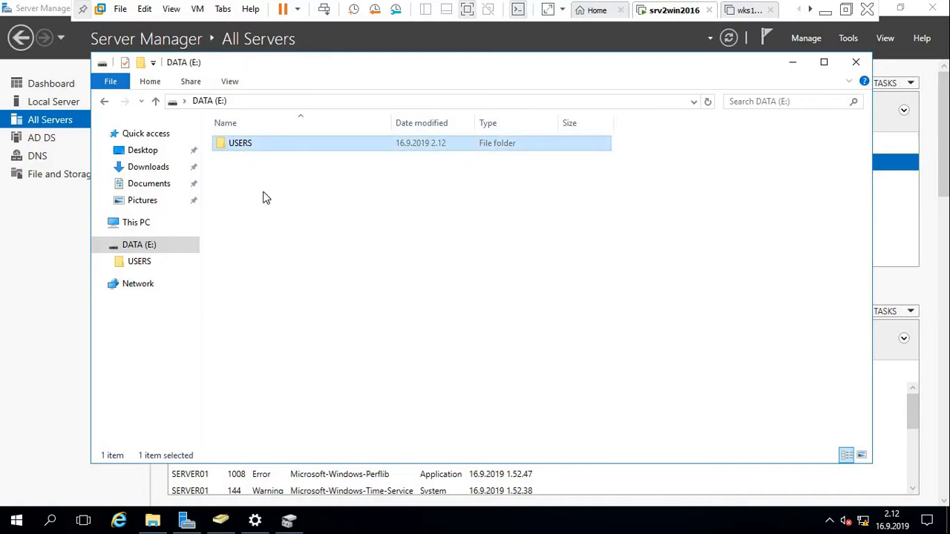
{"action": "left_click", "coordinate": [252, 174]}
{"action": "left_click", "coordinate": [245, 145]}
Enable Advanced Sharing on the USERS folder with the hidden share name USERS$.
{"action": "right_click", "coordinate": [243, 144]}
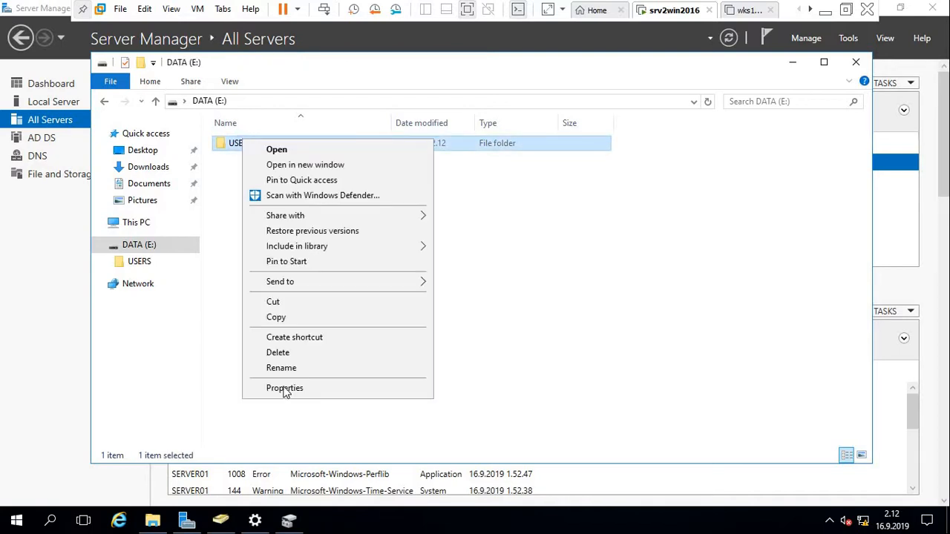
{"action": "left_click", "coordinate": [309, 388]}
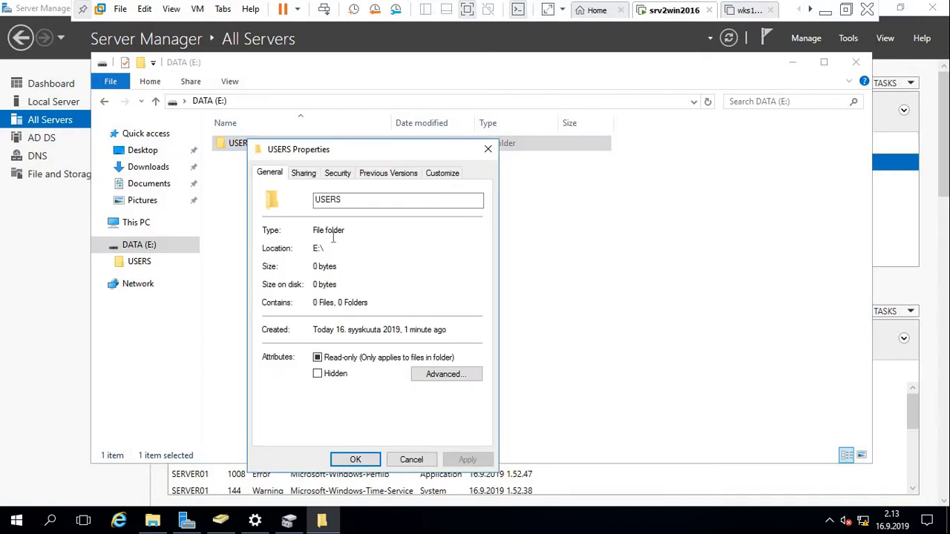
{"action": "left_click", "coordinate": [304, 173]}
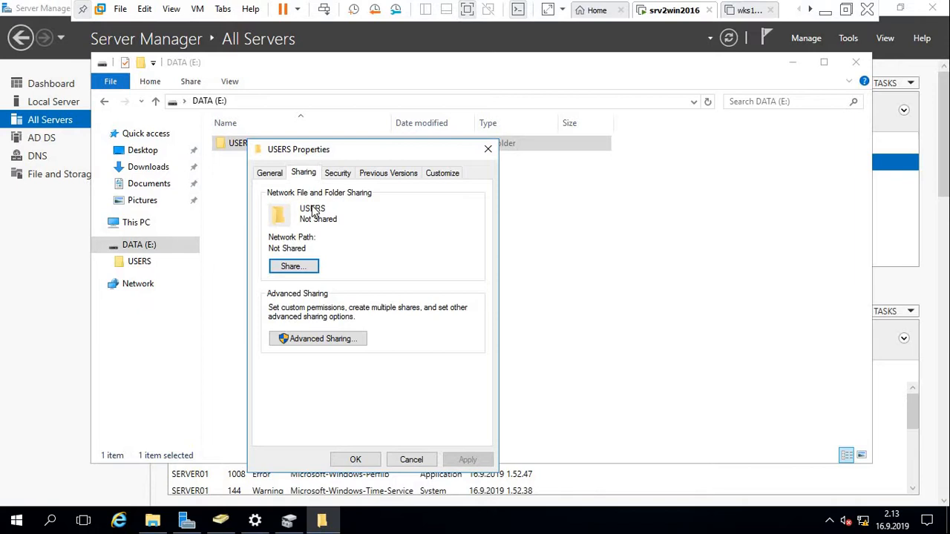
{"action": "left_click", "coordinate": [317, 343]}
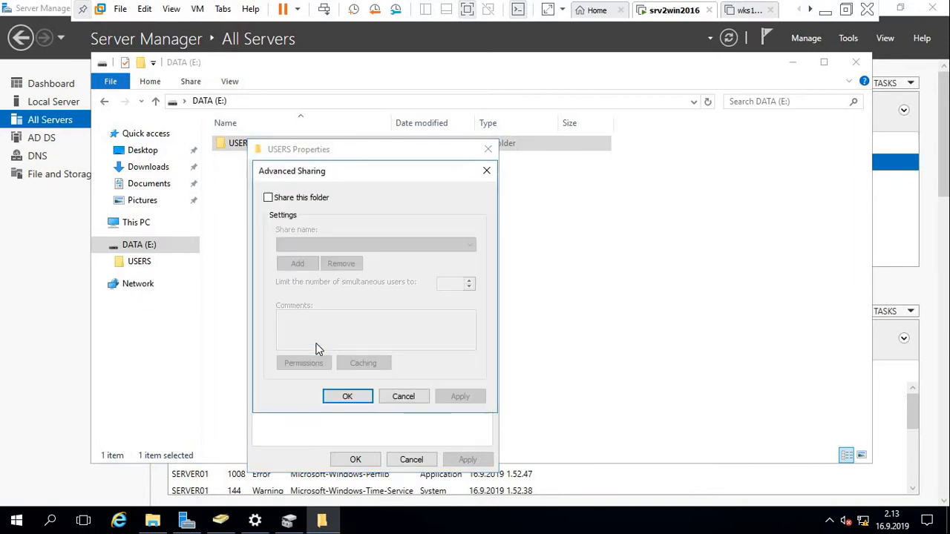
{"action": "left_click", "coordinate": [269, 198]}
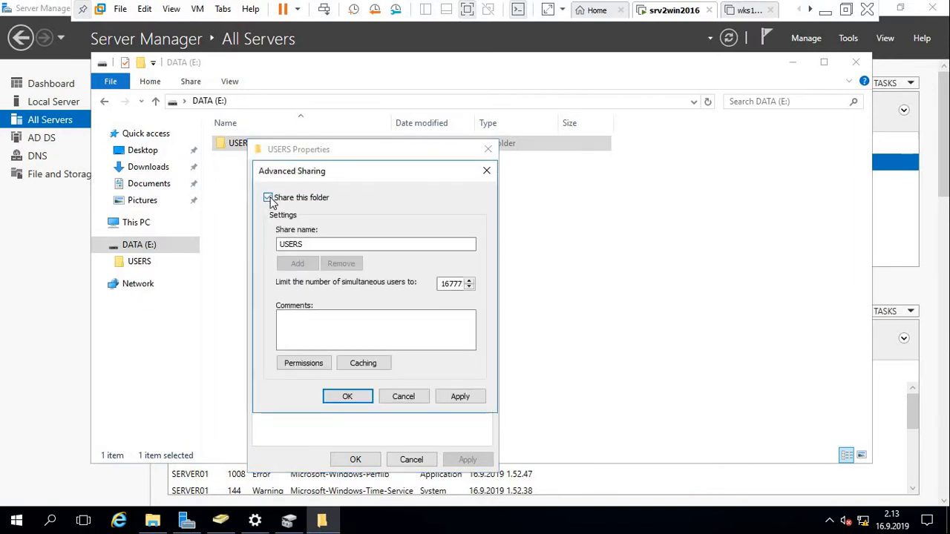
{"action": "left_click", "coordinate": [319, 248]}
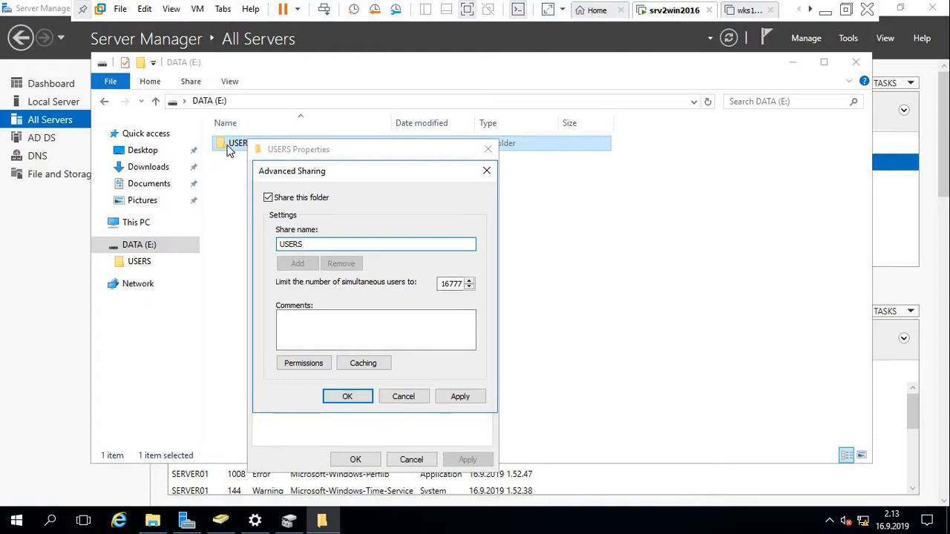
{"action": "key", "text": "BackSpace"}
{"action": "type", "text": "S"}
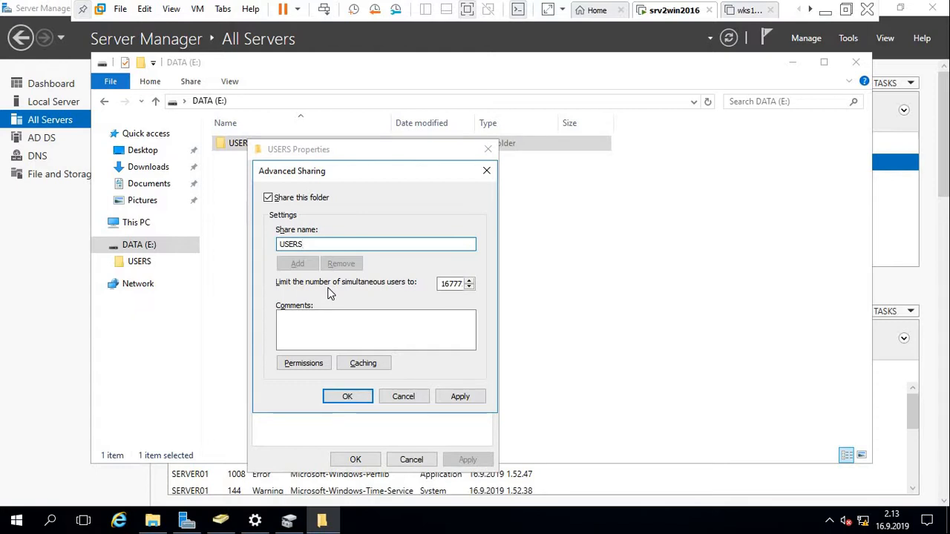
{"action": "type", "text": "$"}
Remove Everyone from the USERS$ share permissions and begin adding a different group.
{"action": "left_click", "coordinate": [302, 366]}
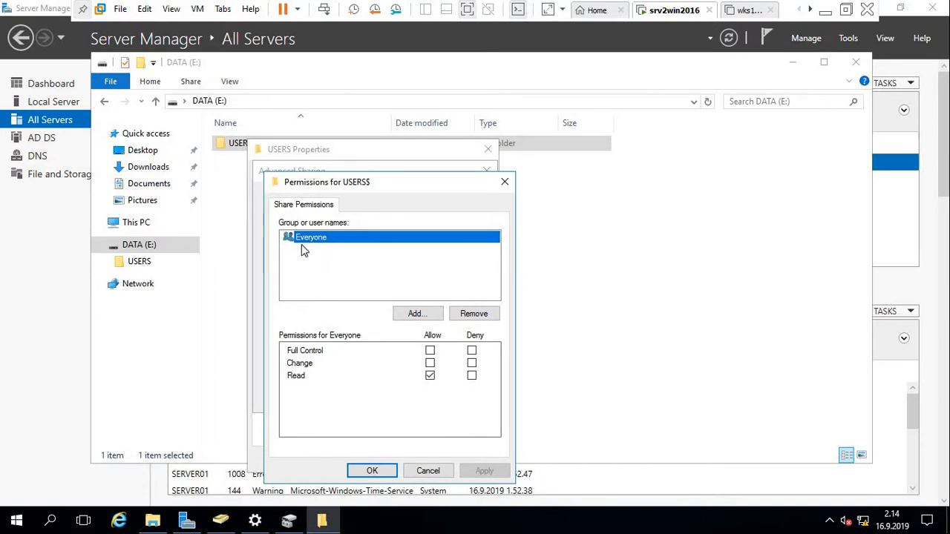
{"action": "left_click", "coordinate": [468, 315]}
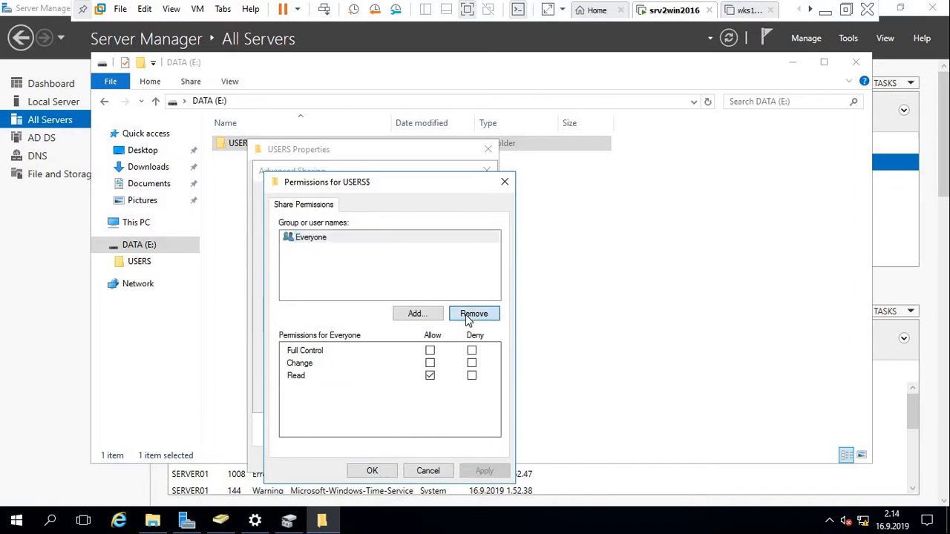
{"action": "left_click", "coordinate": [416, 313]}
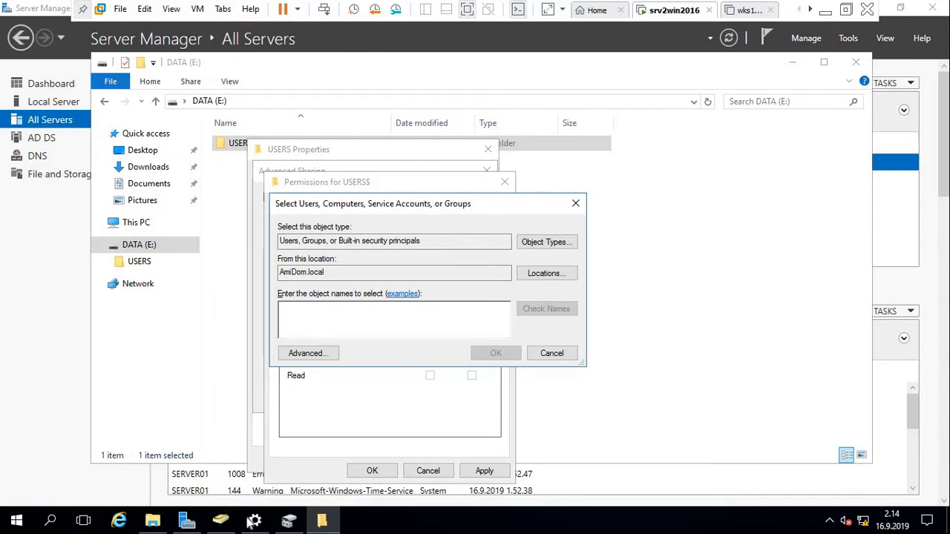
Close Disk Management and bring Server Manager and Settings forward.
{"action": "left_click", "coordinate": [289, 523]}
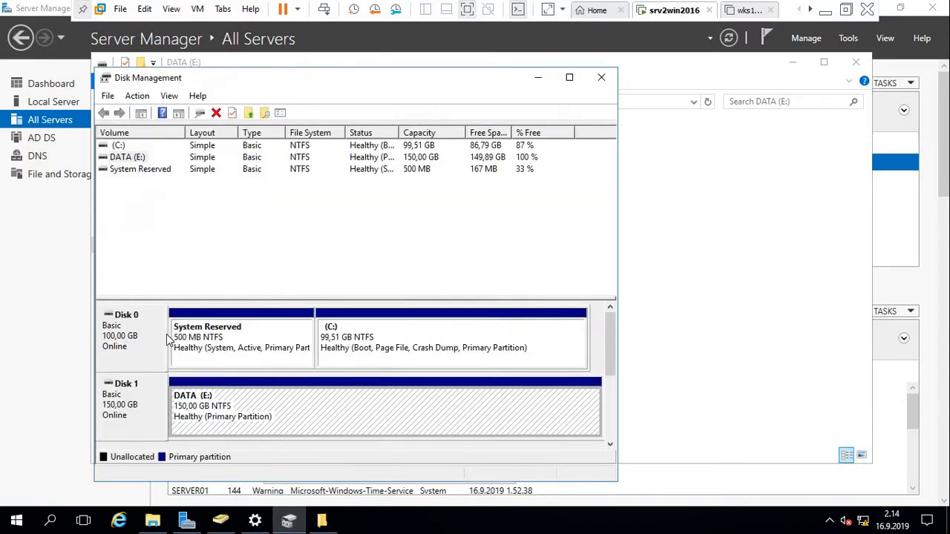
{"action": "left_click", "coordinate": [601, 77]}
{"action": "left_click", "coordinate": [185, 523]}
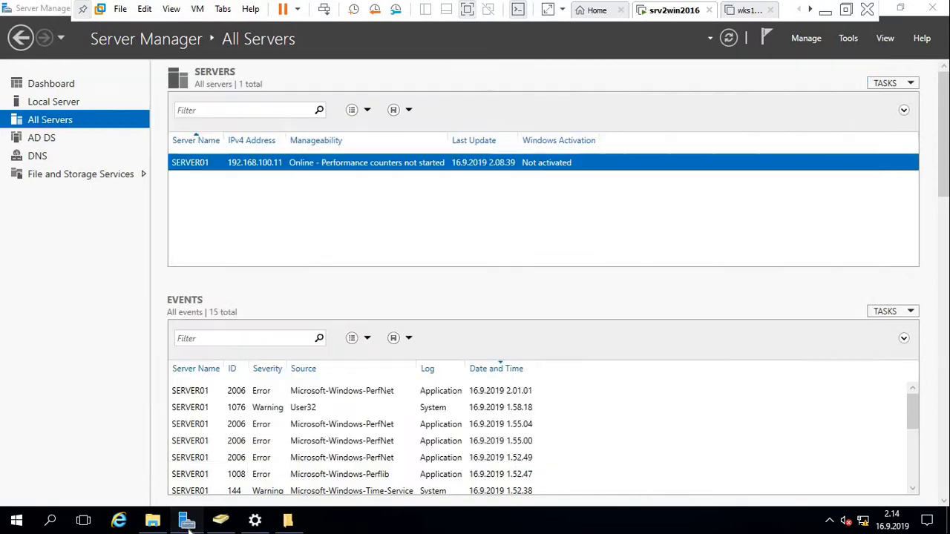
{"action": "left_click", "coordinate": [254, 521]}
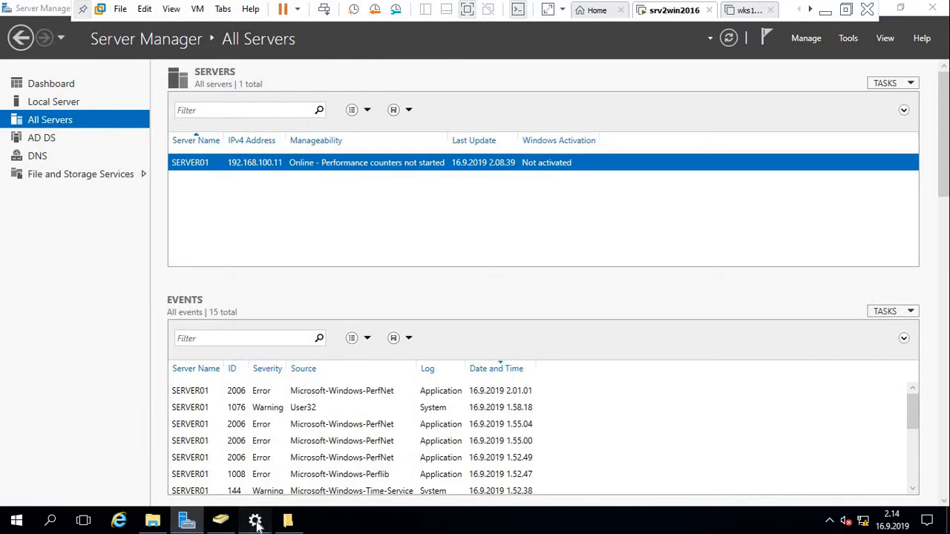
Browse the AmiDom.local Users container in Active Directory Users and Computers, then close it.
{"action": "left_click", "coordinate": [221, 524]}
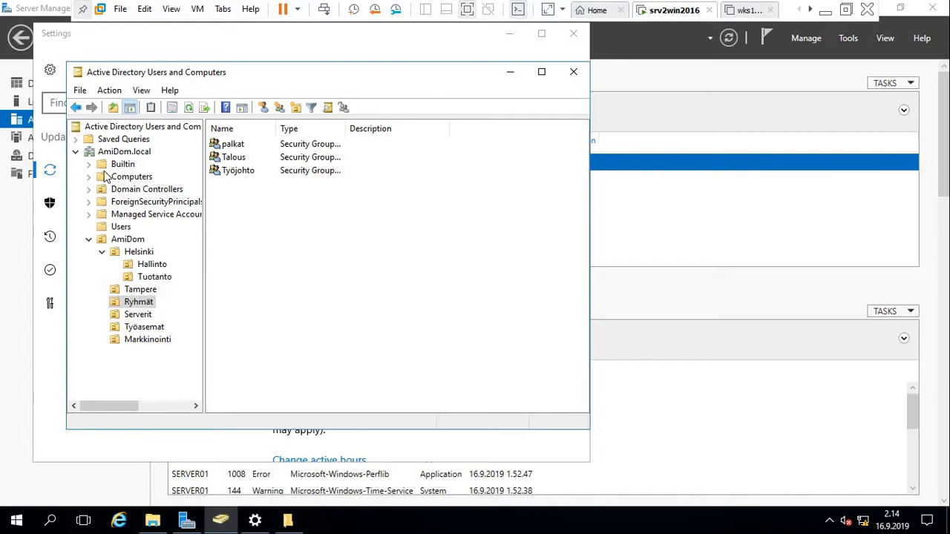
{"action": "double_click", "coordinate": [124, 152]}
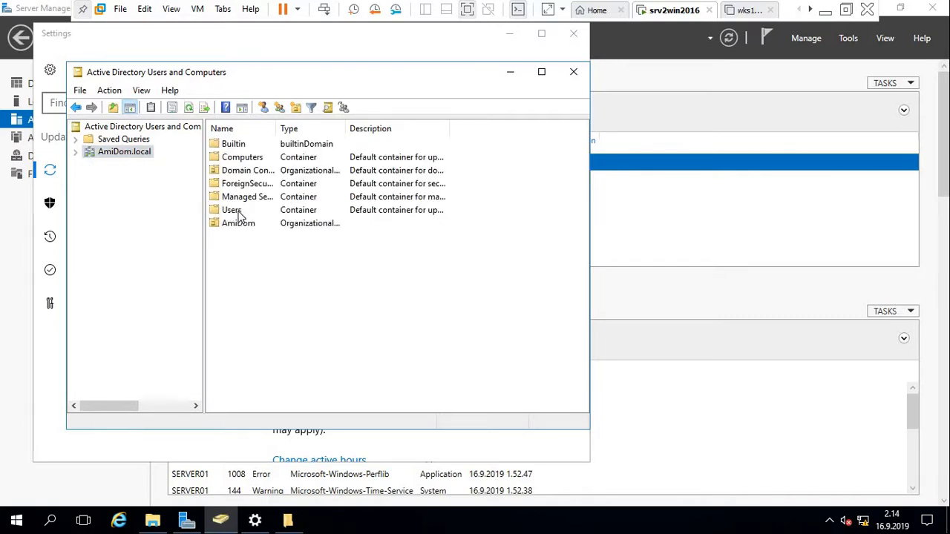
{"action": "double_click", "coordinate": [232, 211]}
{"action": "left_click", "coordinate": [239, 212]}
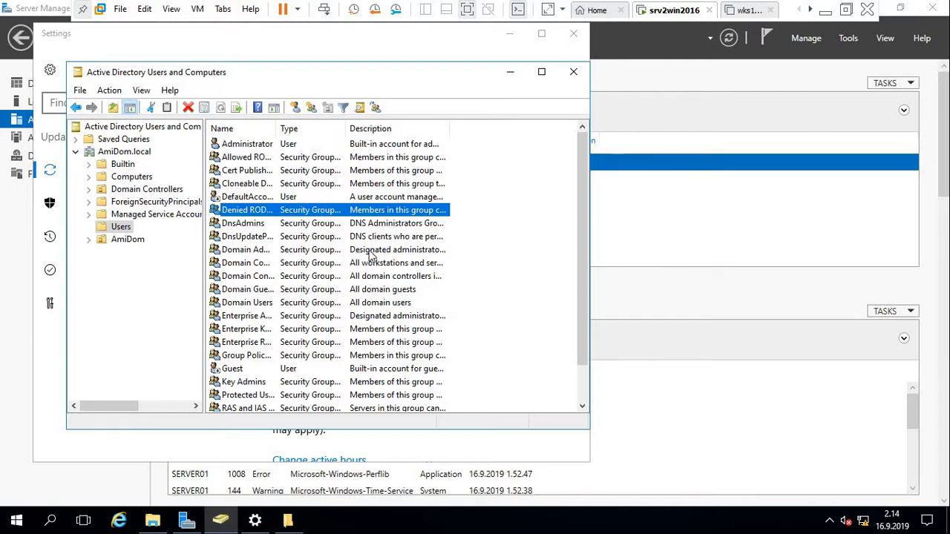
{"action": "left_click", "coordinate": [573, 72]}
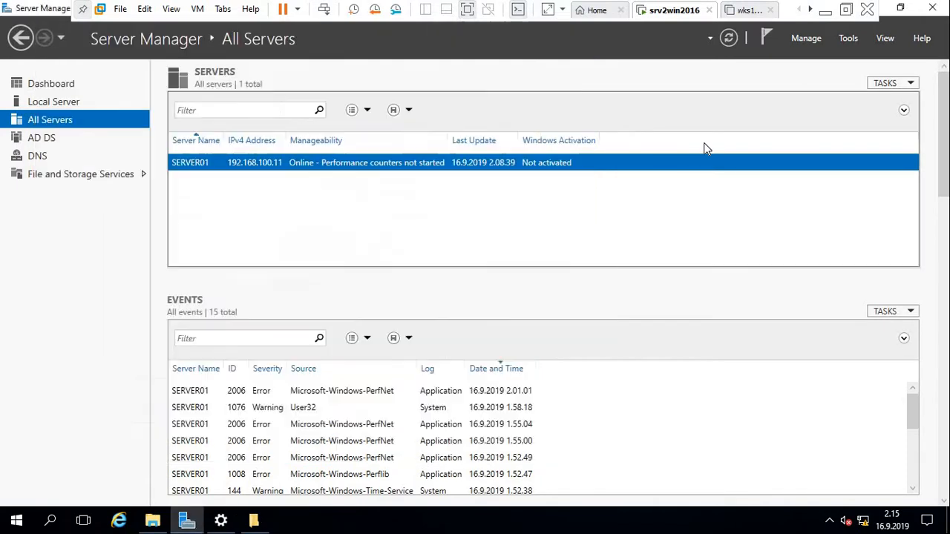
Add Authenticated Users to the USERS$ share permissions with Full Control allowed, and apply.
{"action": "left_click", "coordinate": [254, 521]}
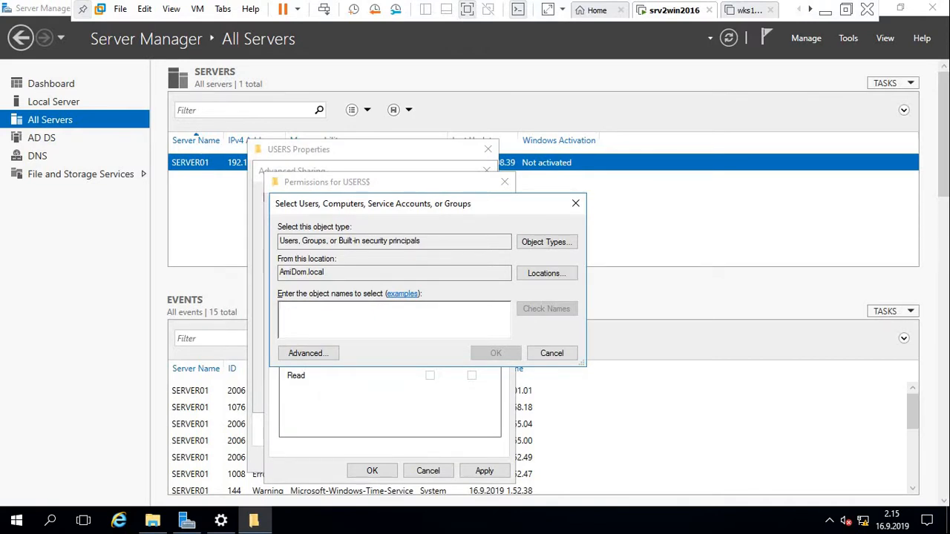
{"action": "type", "text": "Authenticated users"}
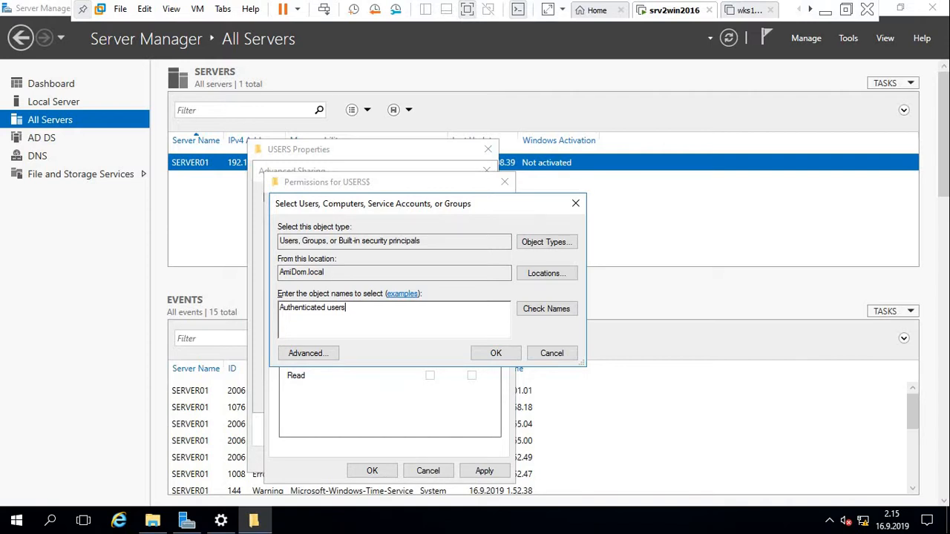
{"action": "left_click", "coordinate": [561, 313]}
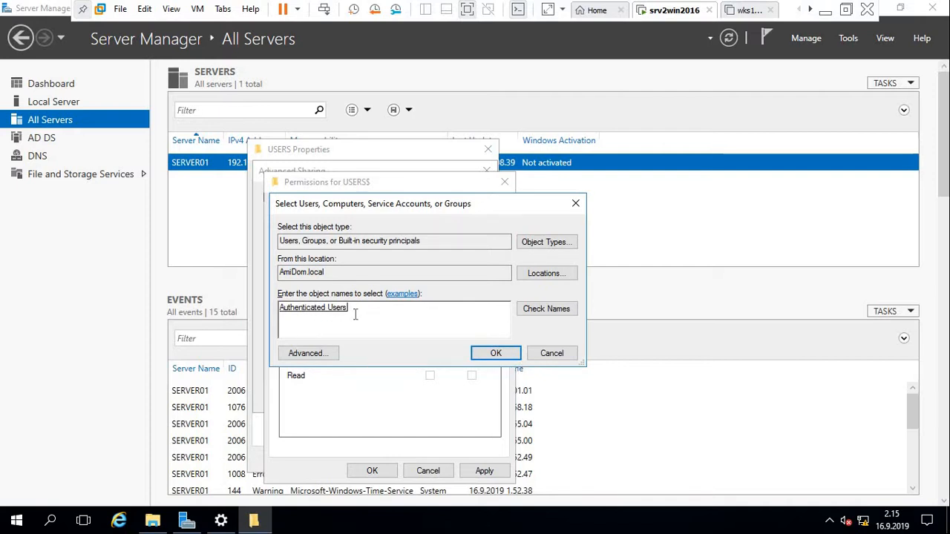
{"action": "left_click", "coordinate": [496, 354]}
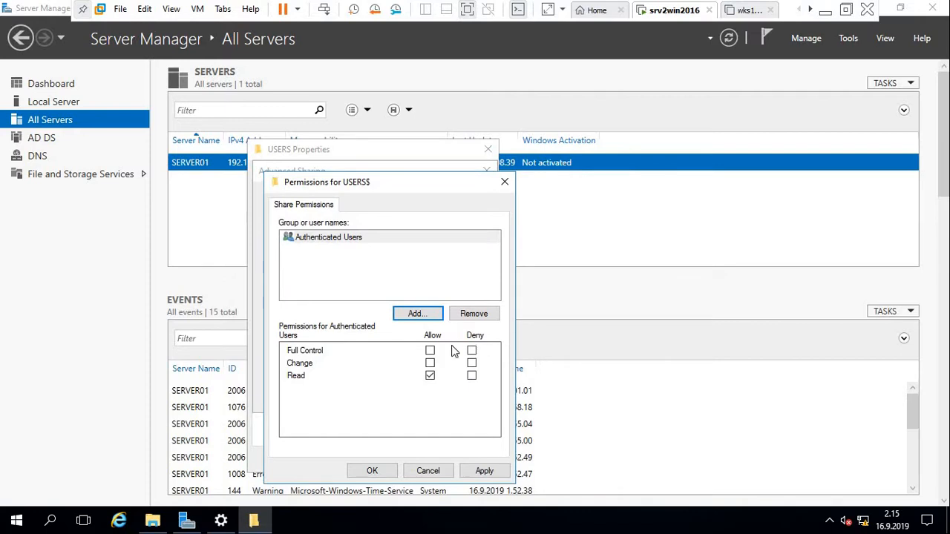
{"action": "left_click", "coordinate": [429, 355]}
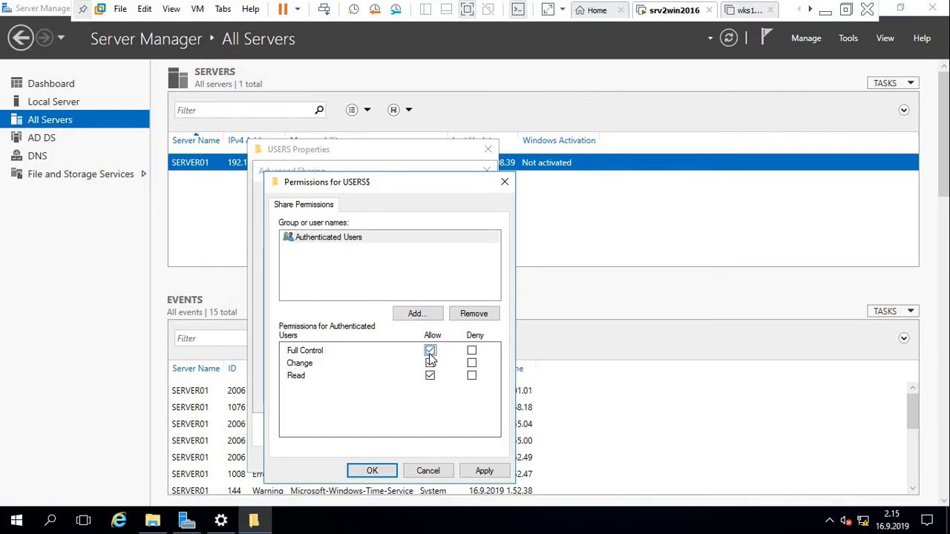
{"action": "left_click", "coordinate": [482, 472]}
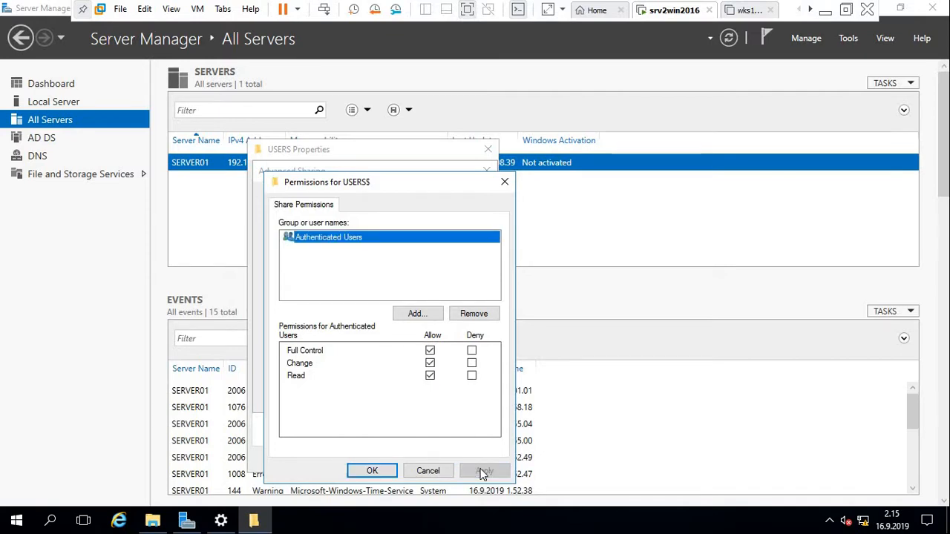
{"action": "left_click", "coordinate": [372, 472]}
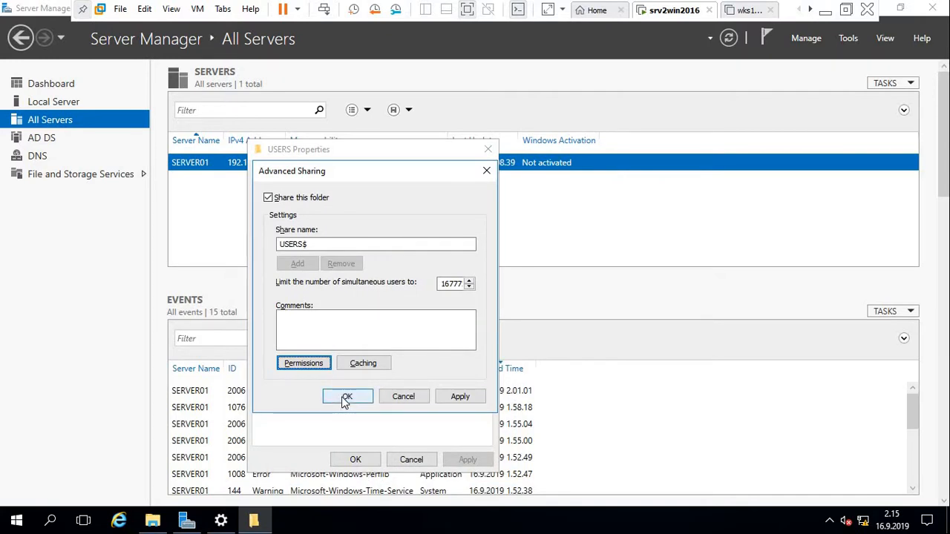
Confirm the USERS$ share and open the folder's Advanced Security Settings from the Security tab.
{"action": "left_click", "coordinate": [346, 398]}
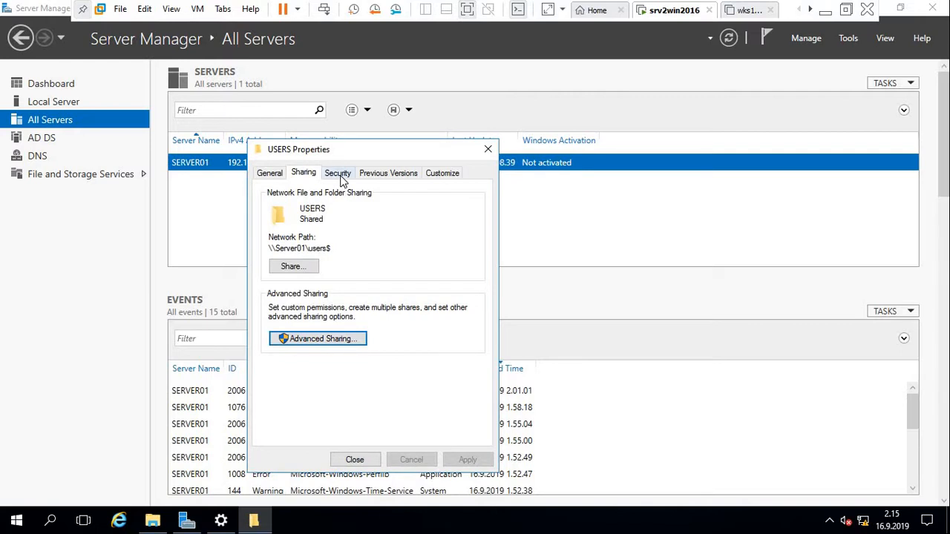
{"action": "left_click", "coordinate": [340, 176]}
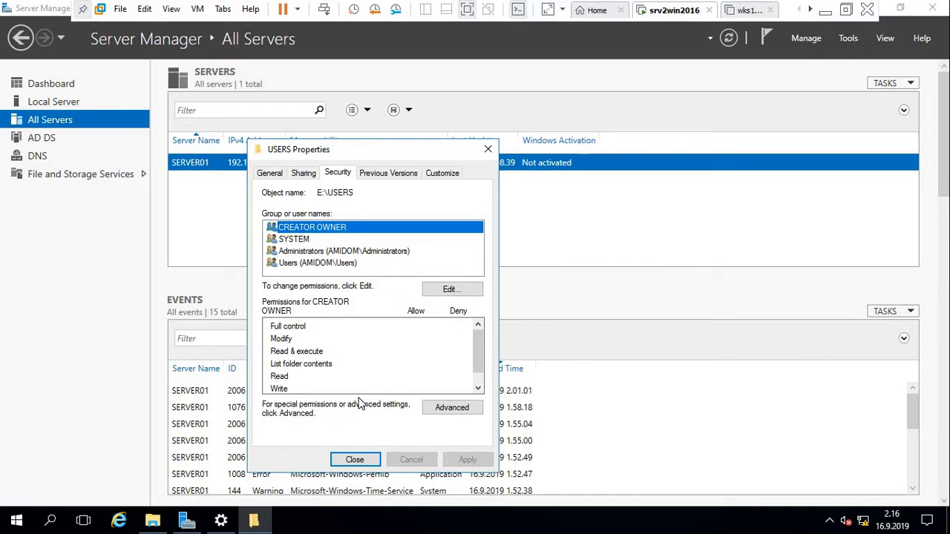
{"action": "left_click", "coordinate": [450, 409]}
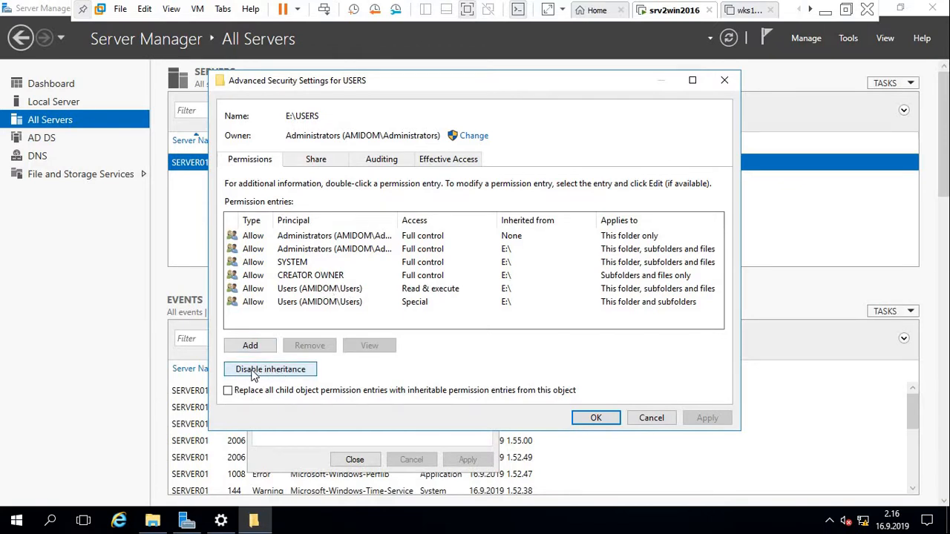
Convert inherited permissions to explicit, delete both Users entries and CREATOR OWNER, then re-enable inheritance.
{"action": "left_click", "coordinate": [288, 371]}
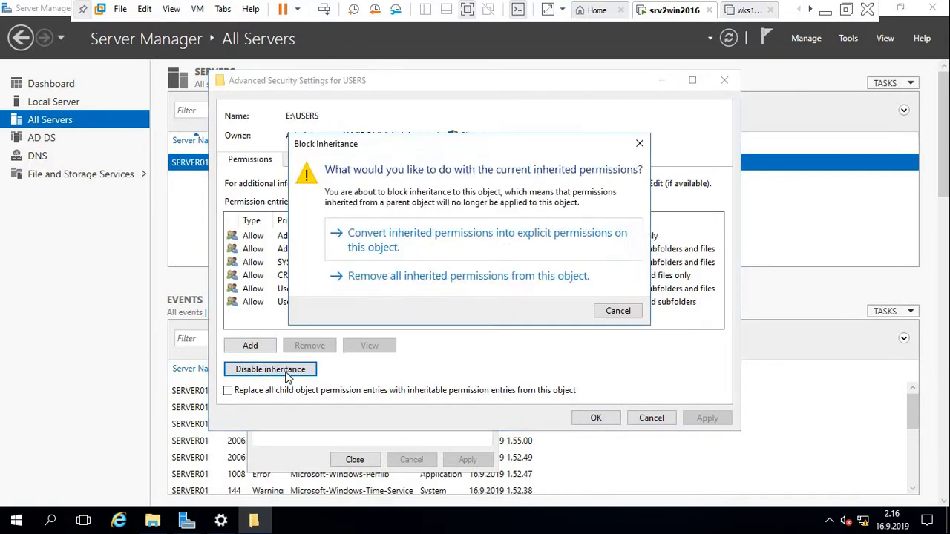
{"action": "left_click", "coordinate": [428, 243]}
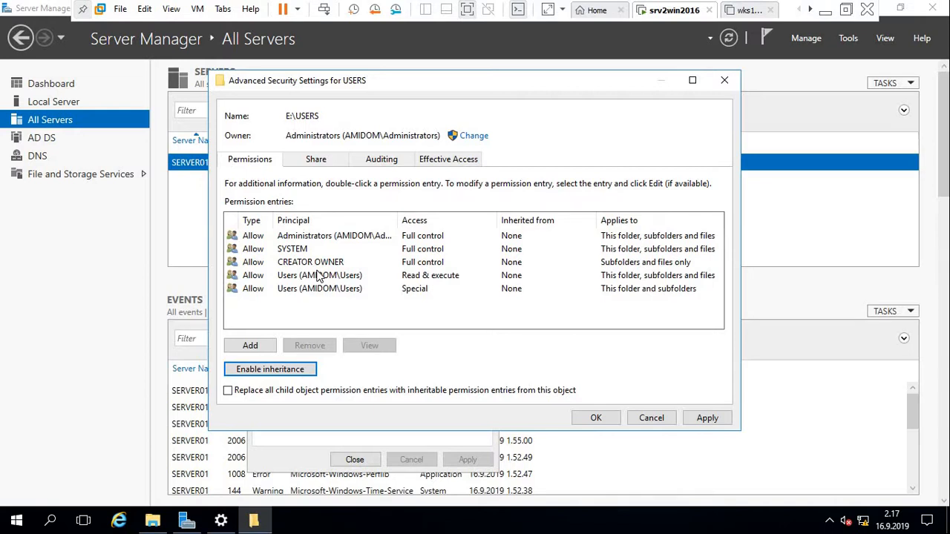
{"action": "left_click", "coordinate": [287, 293]}
{"action": "left_click", "coordinate": [310, 349]}
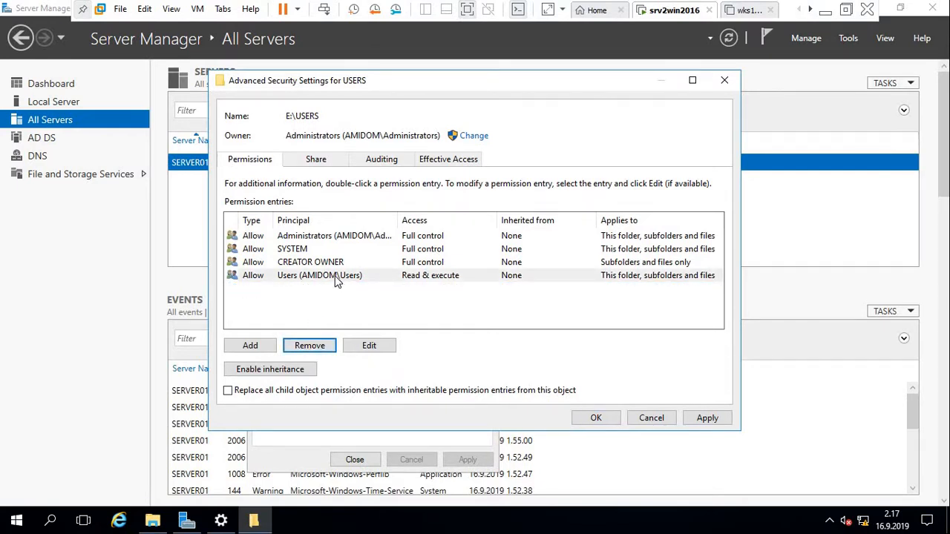
{"action": "left_click", "coordinate": [336, 278]}
{"action": "left_click", "coordinate": [312, 347]}
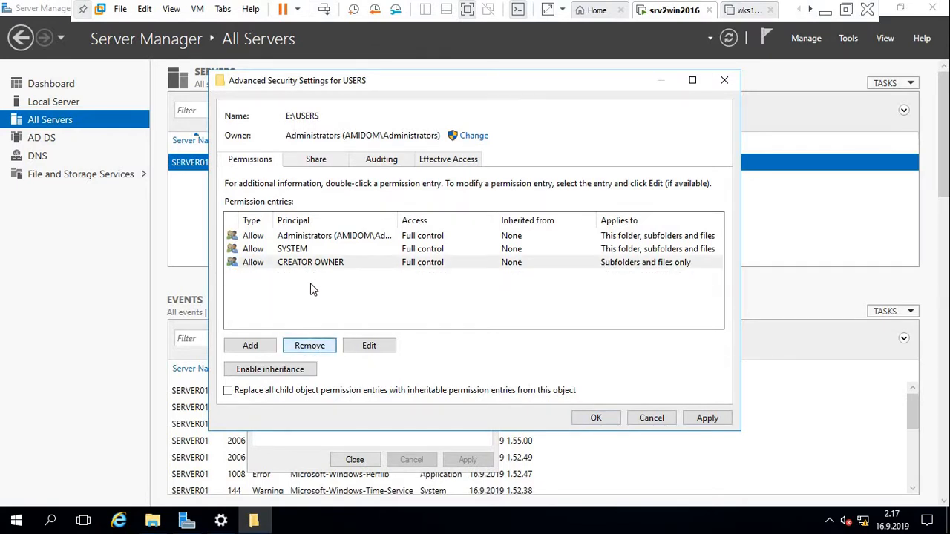
{"action": "left_click", "coordinate": [327, 266]}
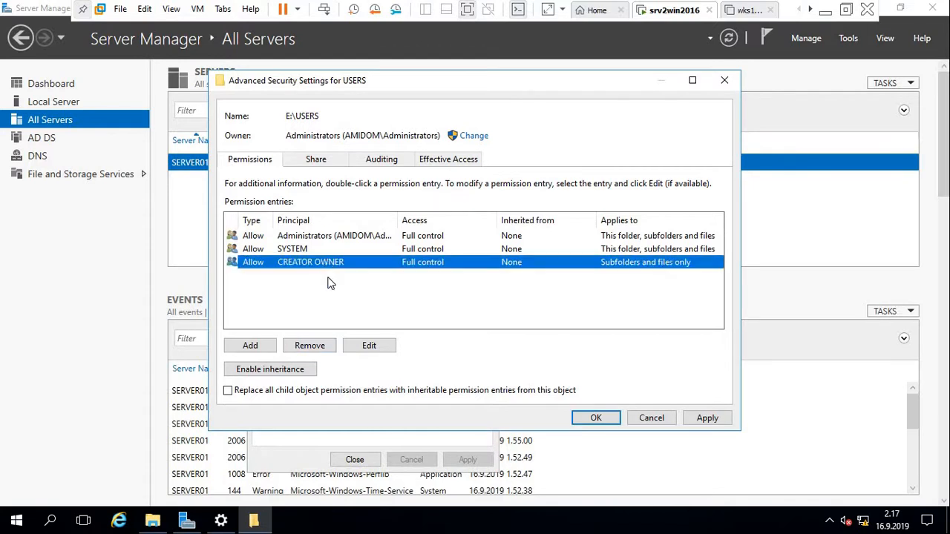
{"action": "left_click", "coordinate": [309, 348]}
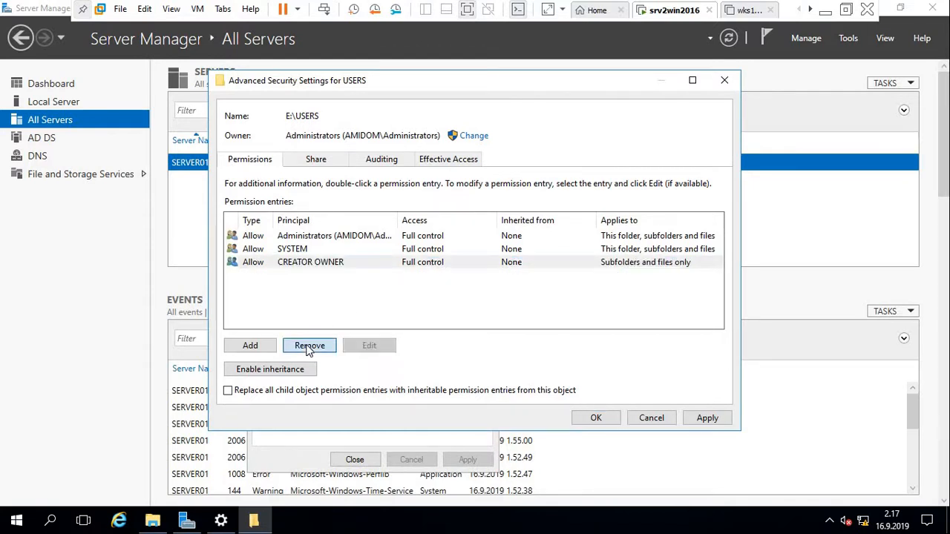
{"action": "left_click", "coordinate": [261, 369]}
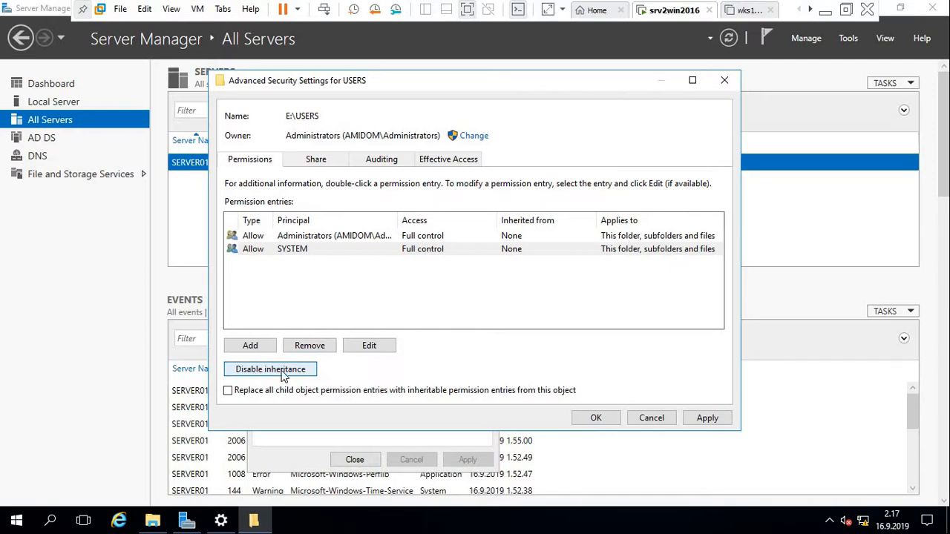
Add a permission entry granting Authenticated Users Modify on the USERS folder.
{"action": "left_click", "coordinate": [261, 346]}
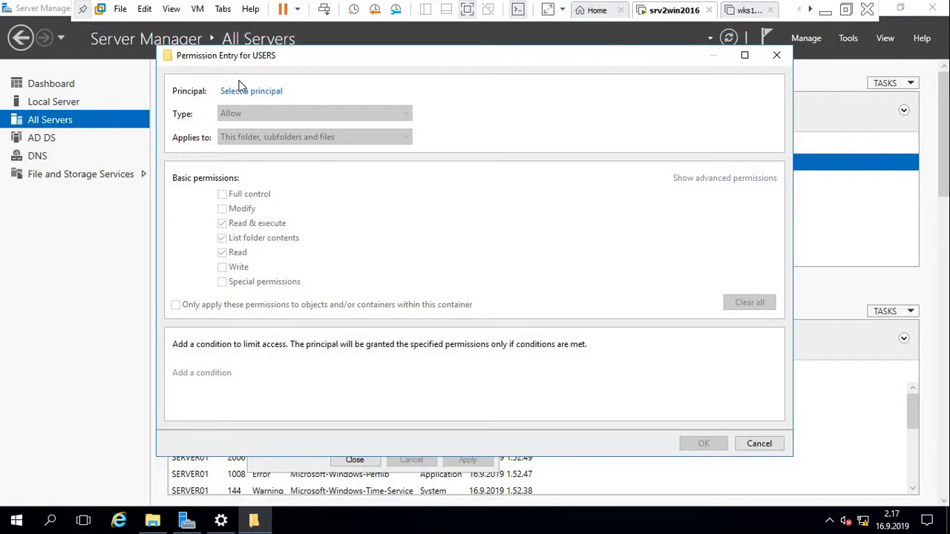
{"action": "left_click", "coordinate": [250, 92]}
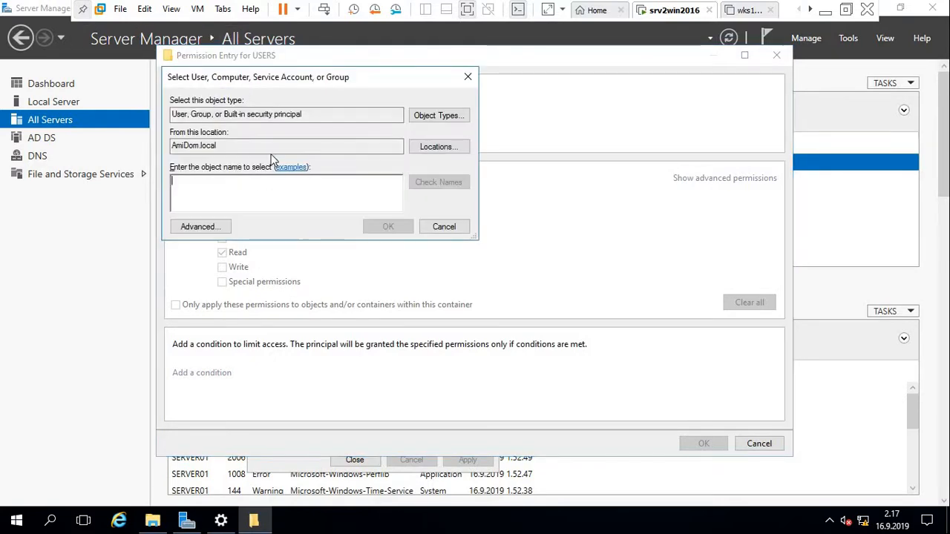
{"action": "type", "text": "A"}
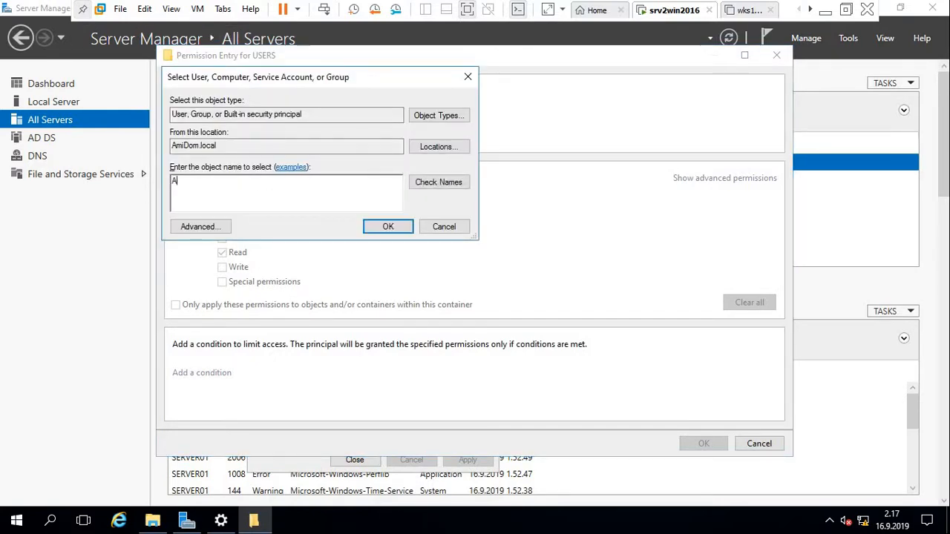
{"action": "type", "text": "uthenticated users"}
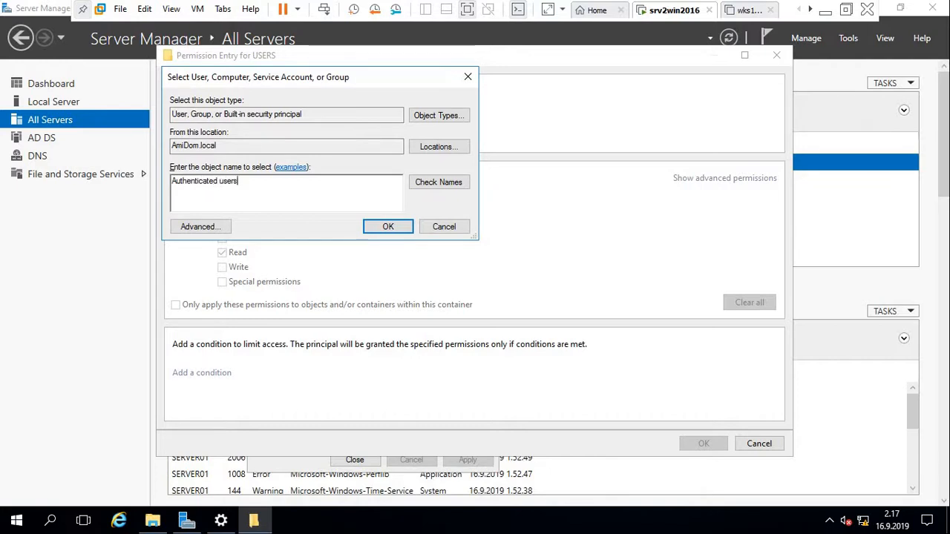
{"action": "left_click", "coordinate": [377, 226]}
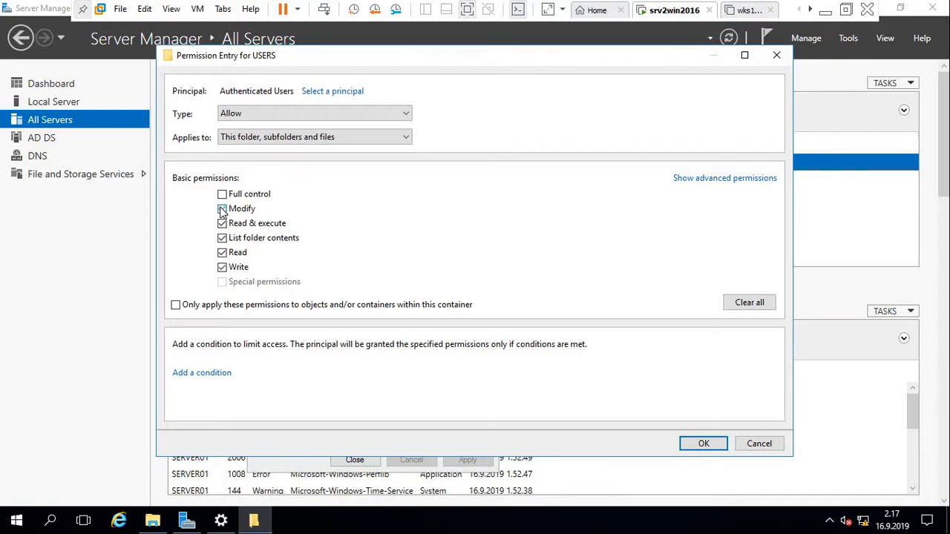
{"action": "left_click", "coordinate": [222, 210]}
{"action": "left_click", "coordinate": [704, 444]}
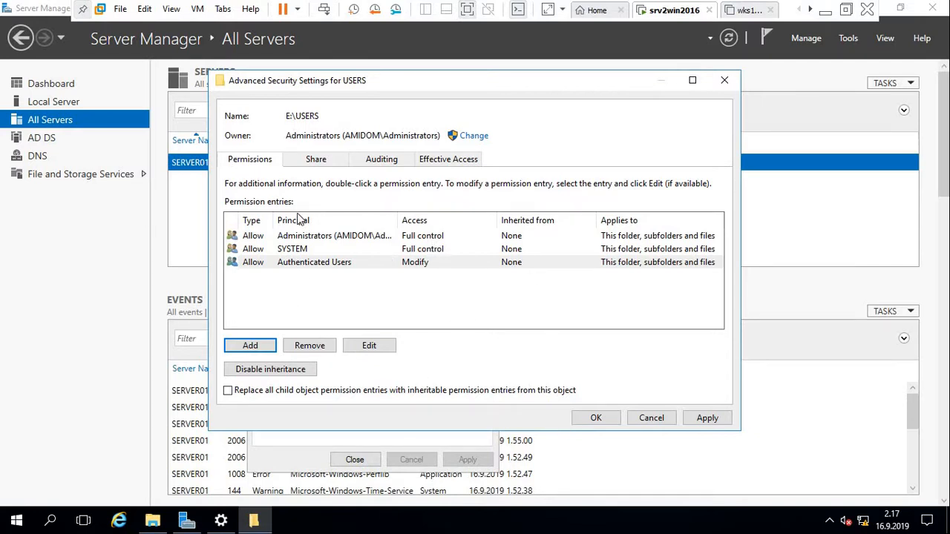
Apply the new permissions and close the security settings and USERS Properties.
{"action": "left_click", "coordinate": [710, 417]}
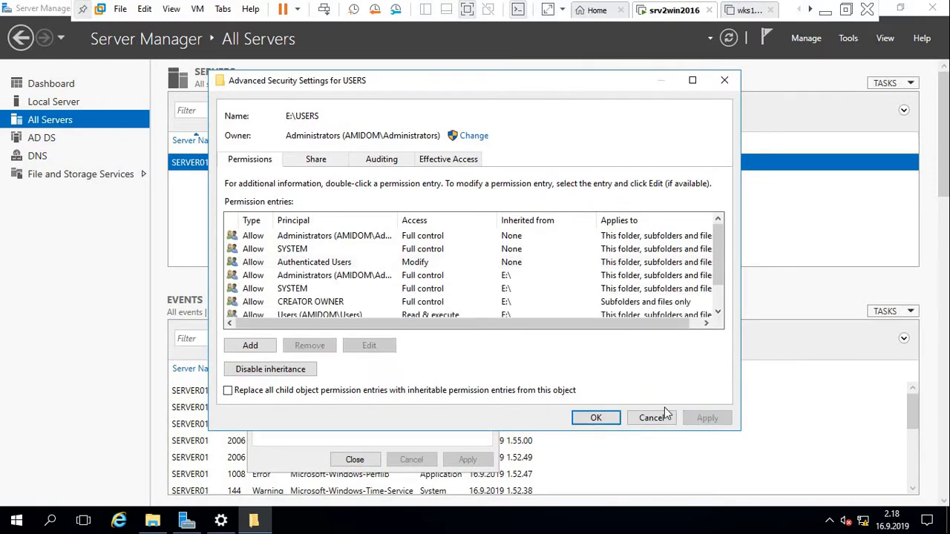
{"action": "left_click", "coordinate": [596, 418]}
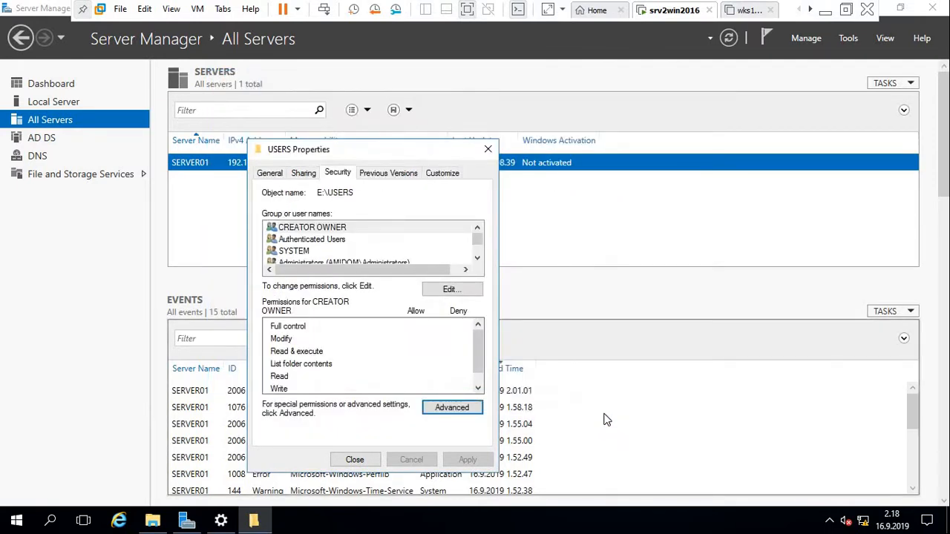
{"action": "left_click", "coordinate": [369, 462]}
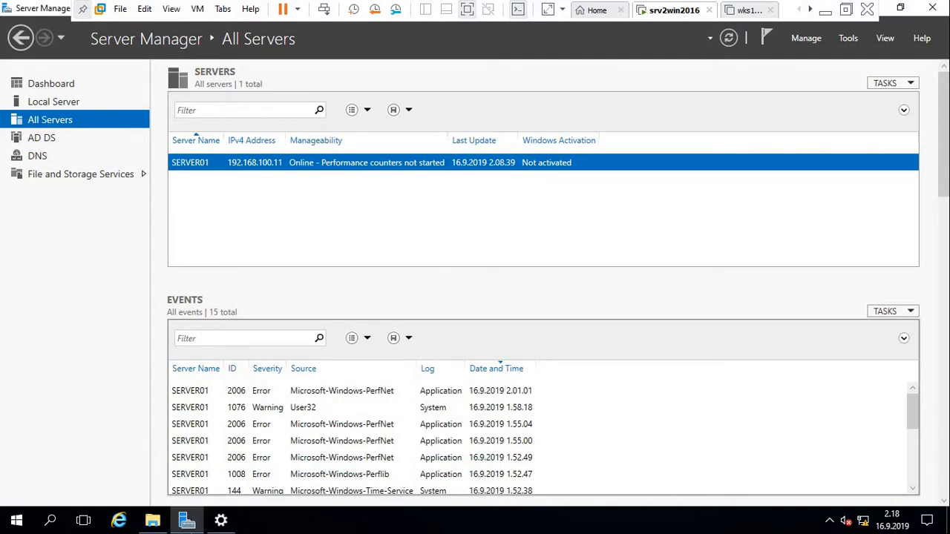
Launch Active Directory Users and Computers from Server Manager's Tools menu.
{"action": "left_click", "coordinate": [222, 522]}
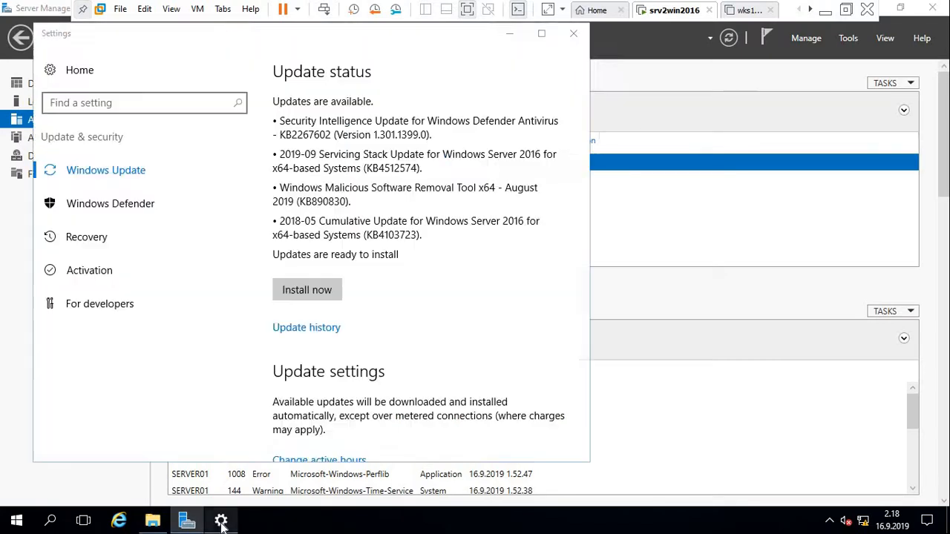
{"action": "left_click", "coordinate": [572, 36]}
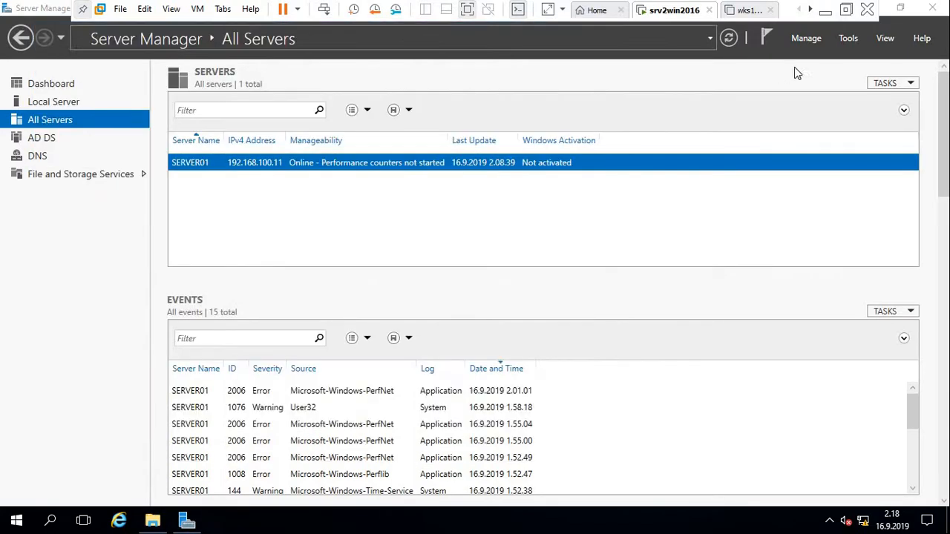
{"action": "left_click", "coordinate": [848, 40]}
{"action": "left_click", "coordinate": [851, 43]}
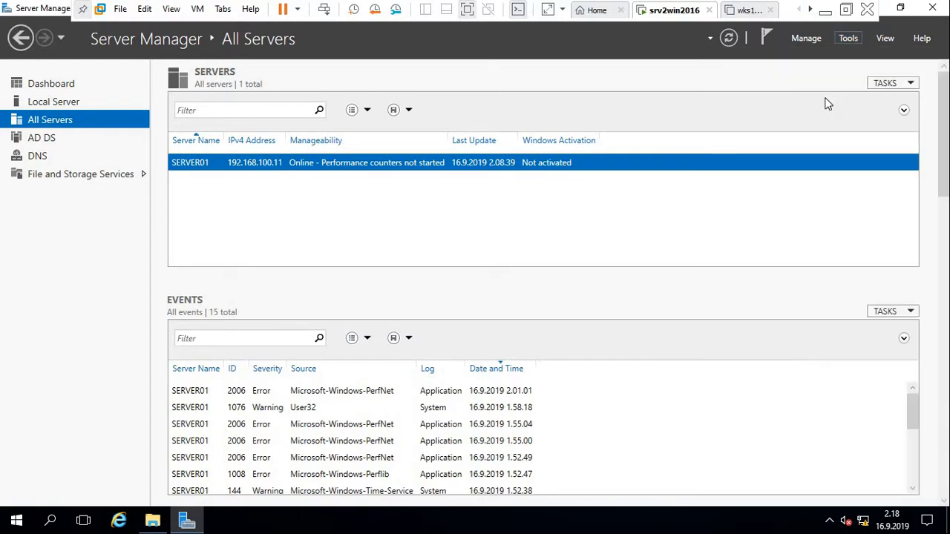
{"action": "left_click", "coordinate": [848, 38]}
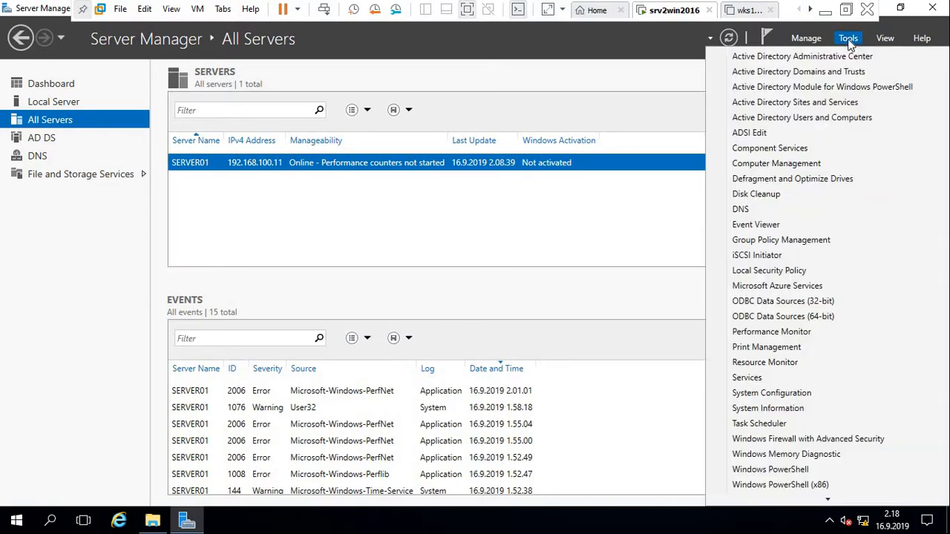
{"action": "left_click", "coordinate": [827, 119]}
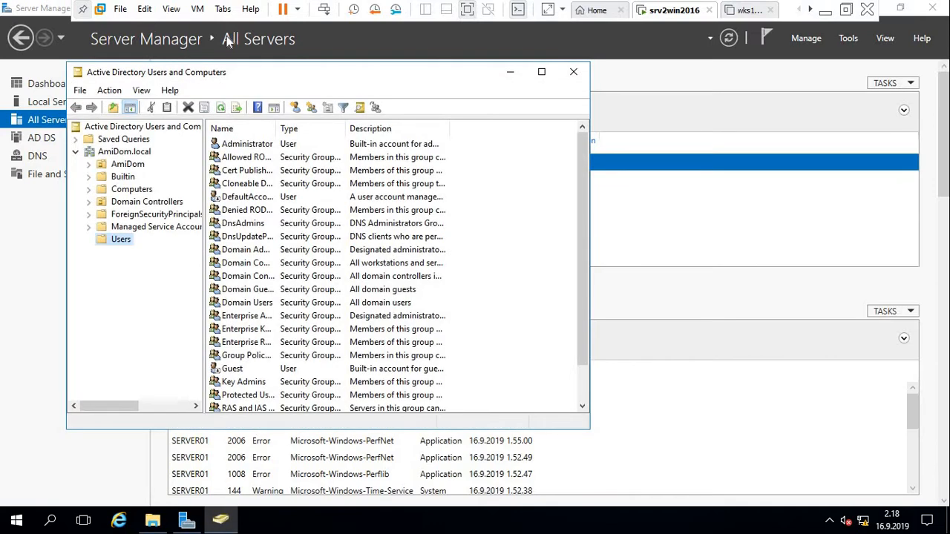
Show the AmiDom.local Users container, cancel the accidental Administrator rename, and open Administrator's context menu.
{"action": "left_click", "coordinate": [123, 166]}
{"action": "double_click", "coordinate": [123, 166]}
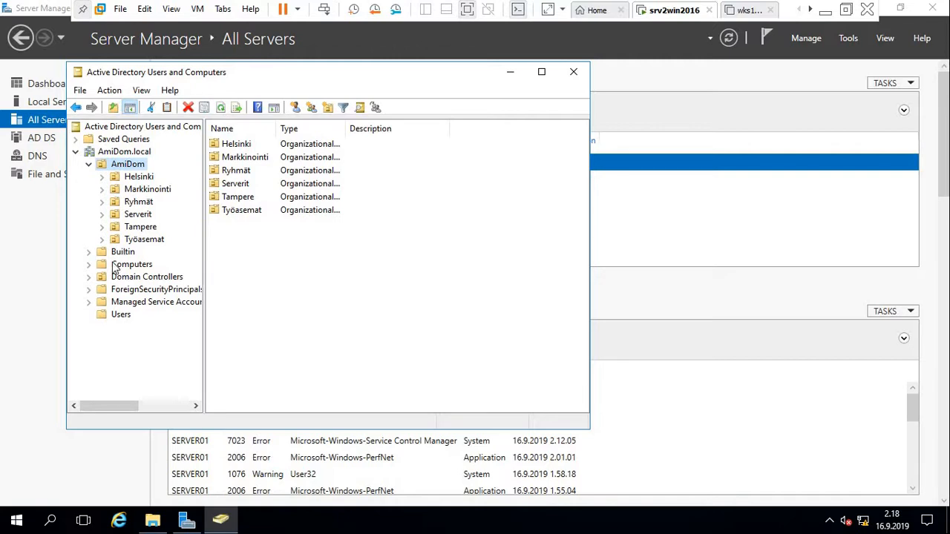
{"action": "left_click", "coordinate": [119, 314]}
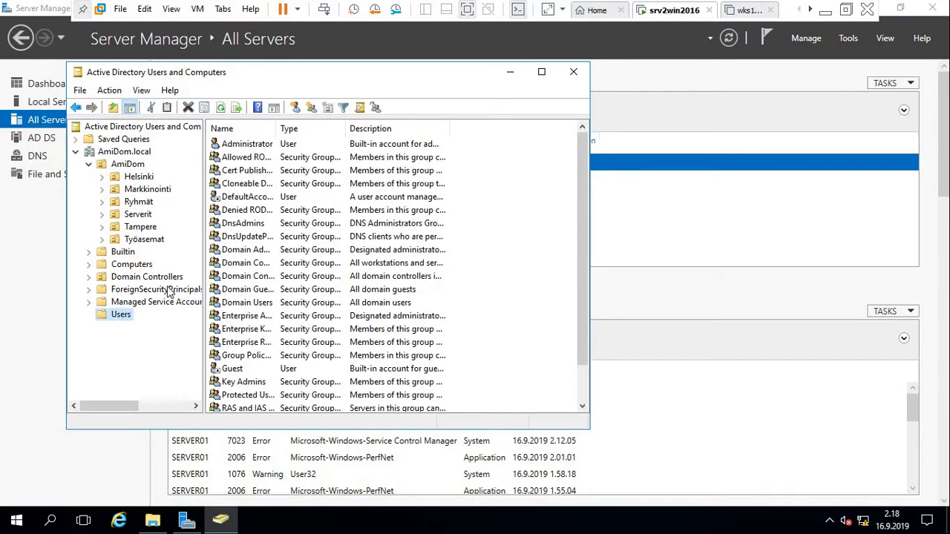
{"action": "left_click", "coordinate": [255, 147]}
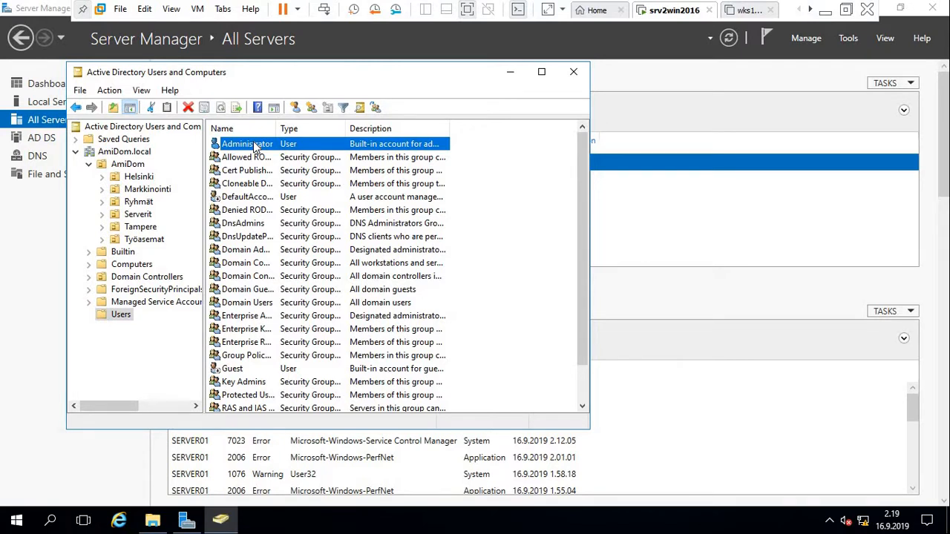
{"action": "left_click", "coordinate": [254, 147]}
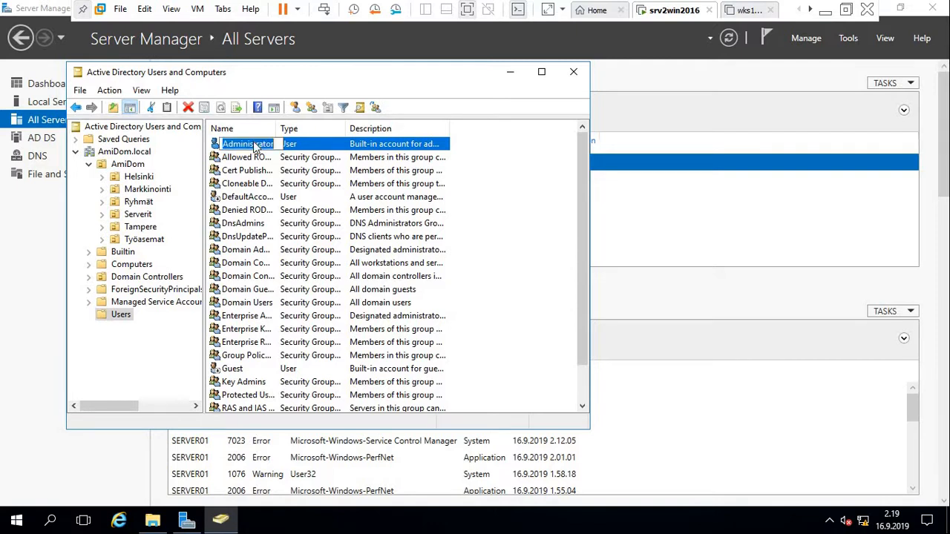
{"action": "right_click", "coordinate": [254, 147]}
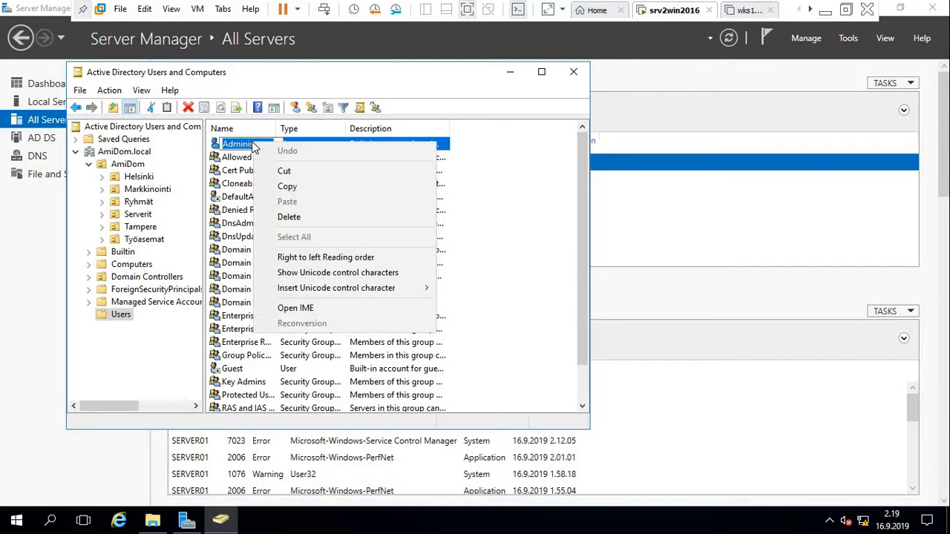
{"action": "left_click", "coordinate": [154, 345]}
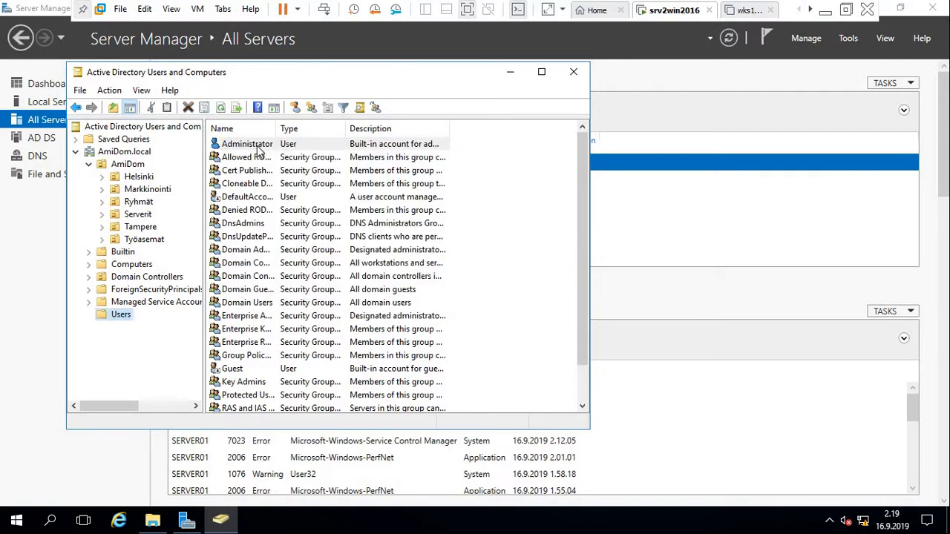
{"action": "right_click", "coordinate": [257, 145]}
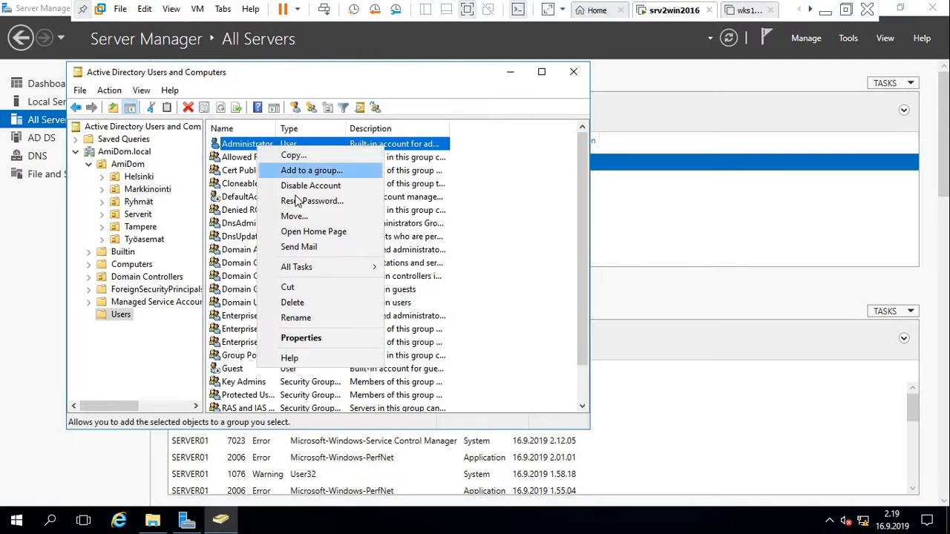
Copy Administrator into a new user with first name Admin and logon name admi.
{"action": "left_click", "coordinate": [305, 157]}
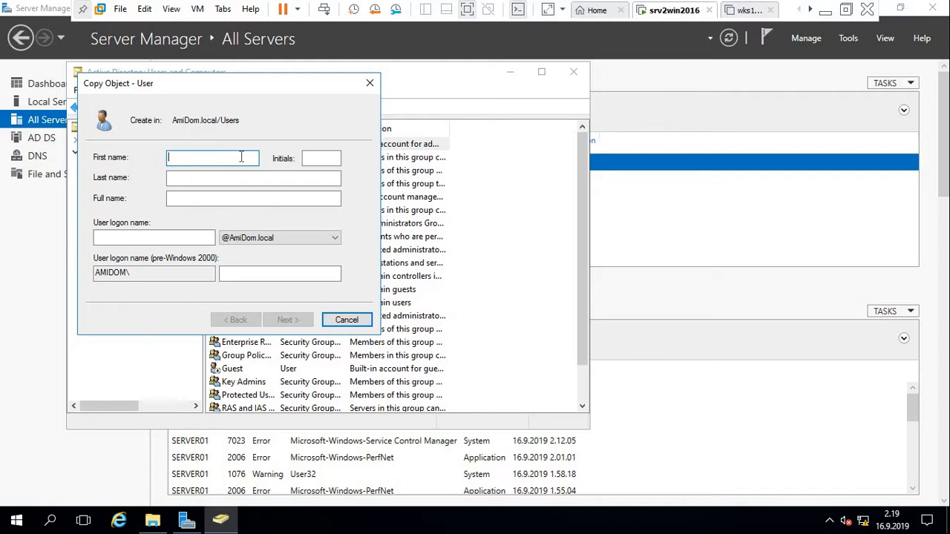
{"action": "type", "text": "Admin"}
{"action": "left_click", "coordinate": [197, 235]}
{"action": "type", "text": "a"}
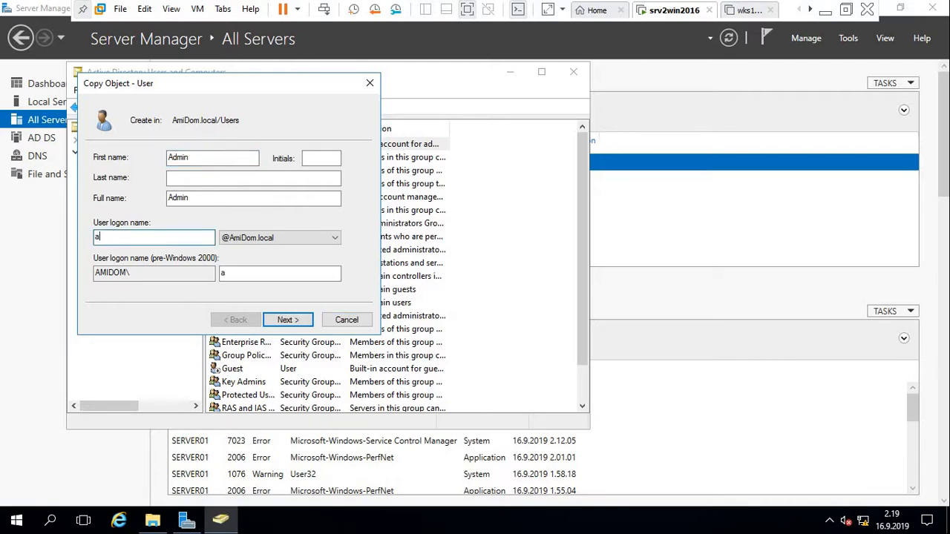
{"action": "type", "text": "dmin"}
{"action": "left_click", "coordinate": [283, 322]}
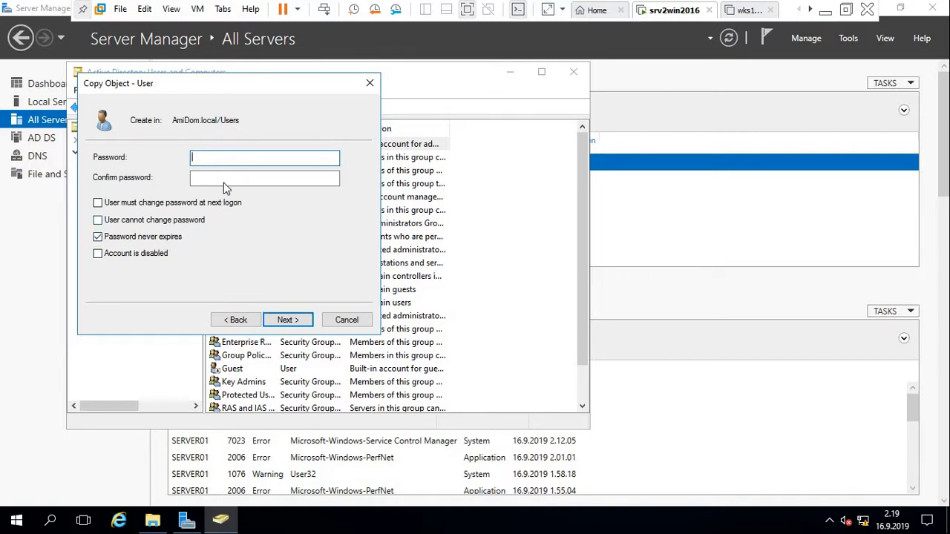
Enter the account password, keep Password never expires checked, and finish creating Admin.
{"action": "left_click", "coordinate": [99, 239]}
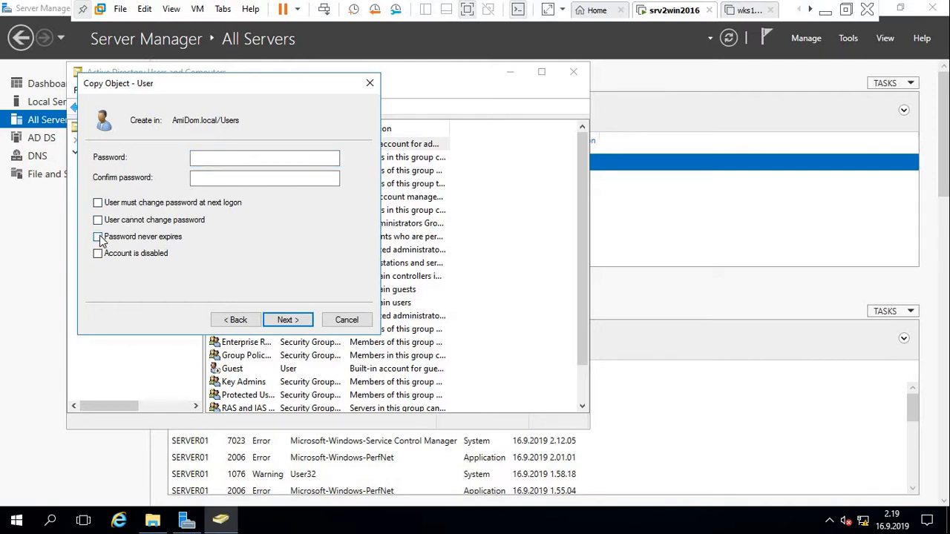
{"action": "left_click", "coordinate": [100, 239]}
{"action": "left_click", "coordinate": [234, 157]}
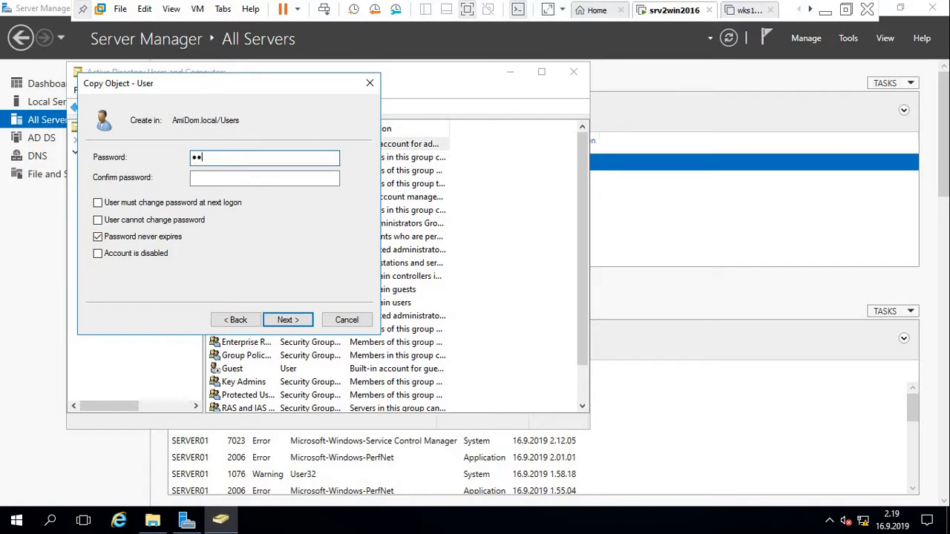
{"action": "type", "text": "Password"}
{"action": "key", "text": "Tab"}
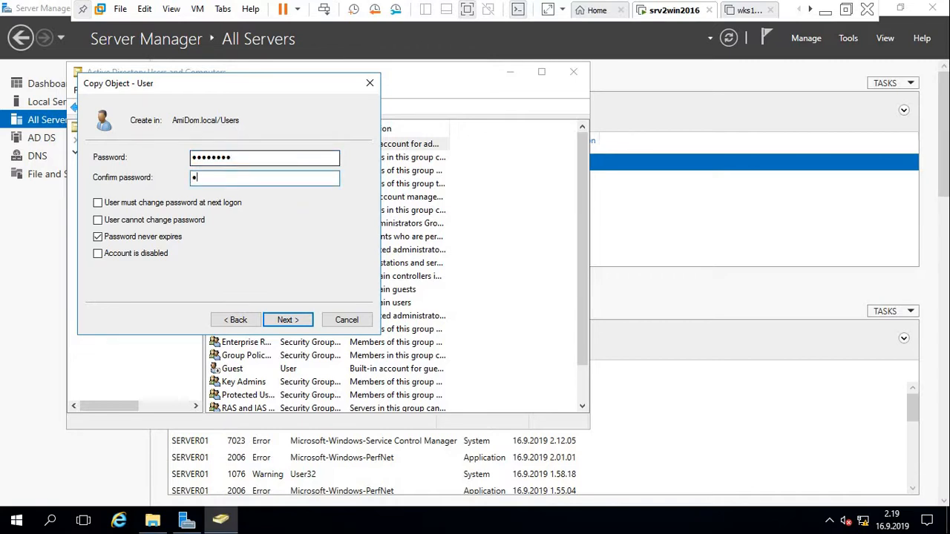
{"action": "type", "text": "Password"}
{"action": "left_click", "coordinate": [289, 321]}
{"action": "left_click", "coordinate": [289, 320]}
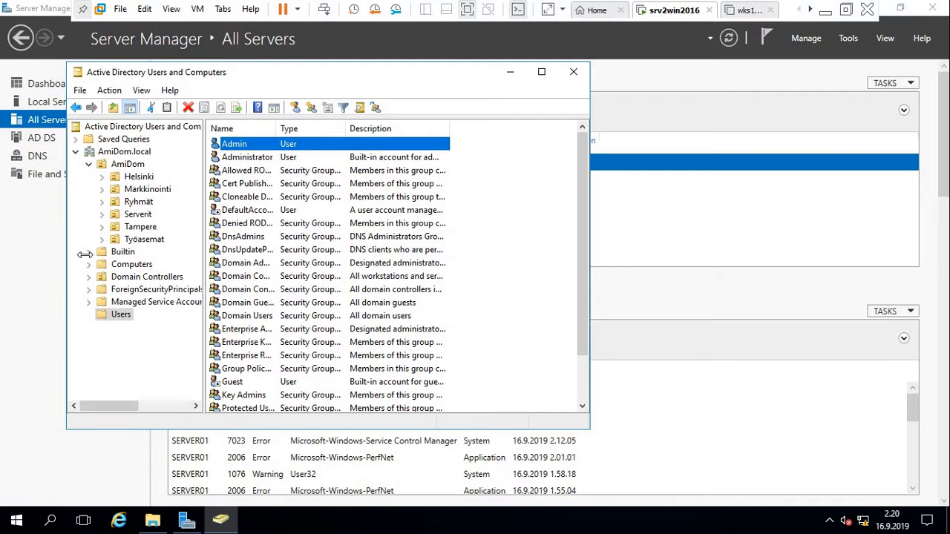
Expand Helsinki, select Hallinto, and choose New > User from its context menu.
{"action": "double_click", "coordinate": [139, 179]}
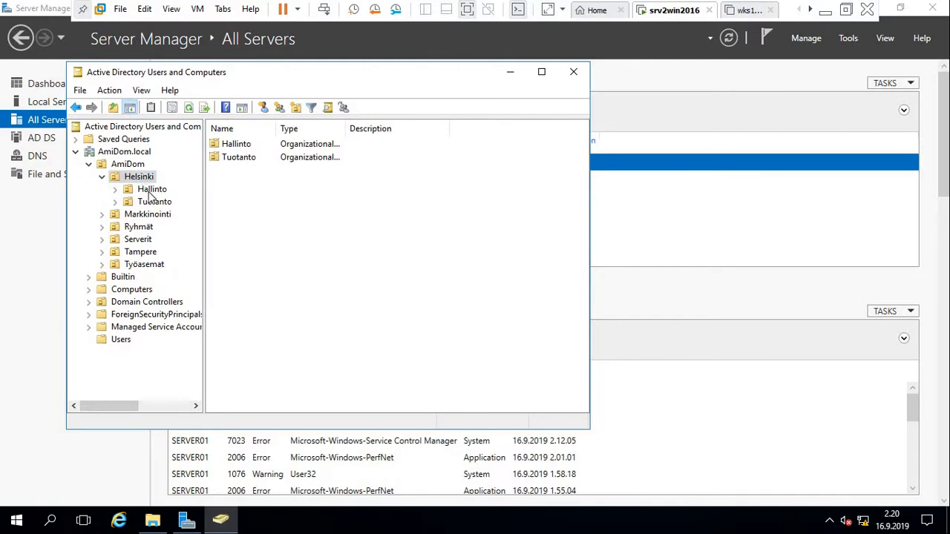
{"action": "left_click", "coordinate": [150, 190]}
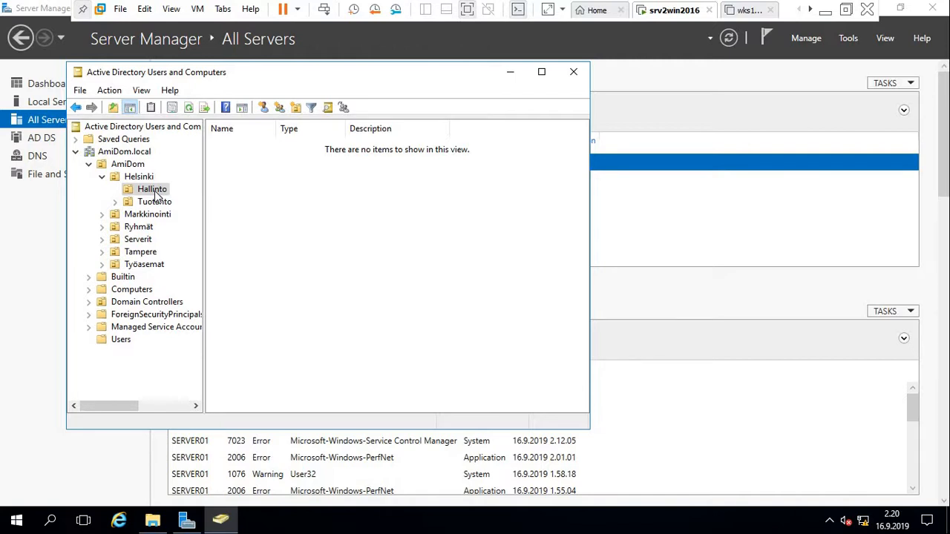
{"action": "right_click", "coordinate": [157, 195]}
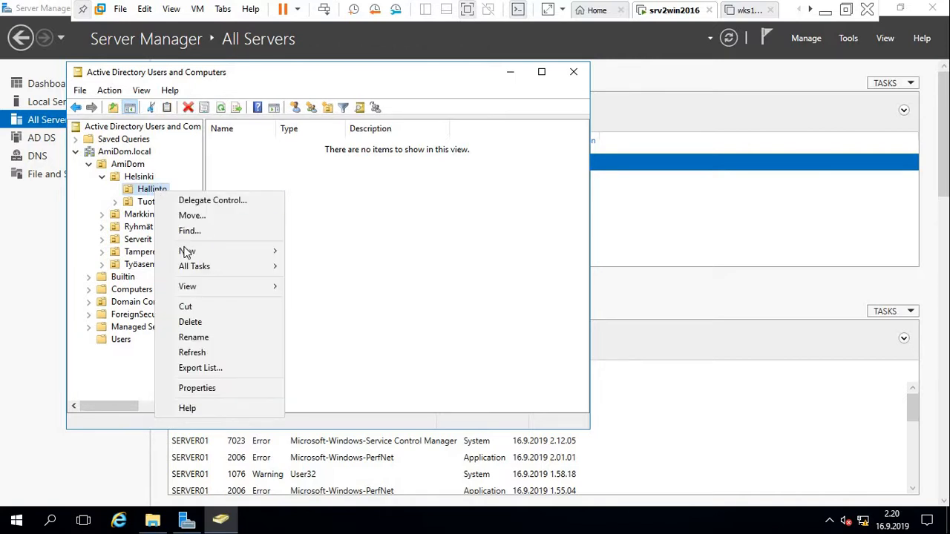
{"action": "mouse_move", "coordinate": [186, 252]}
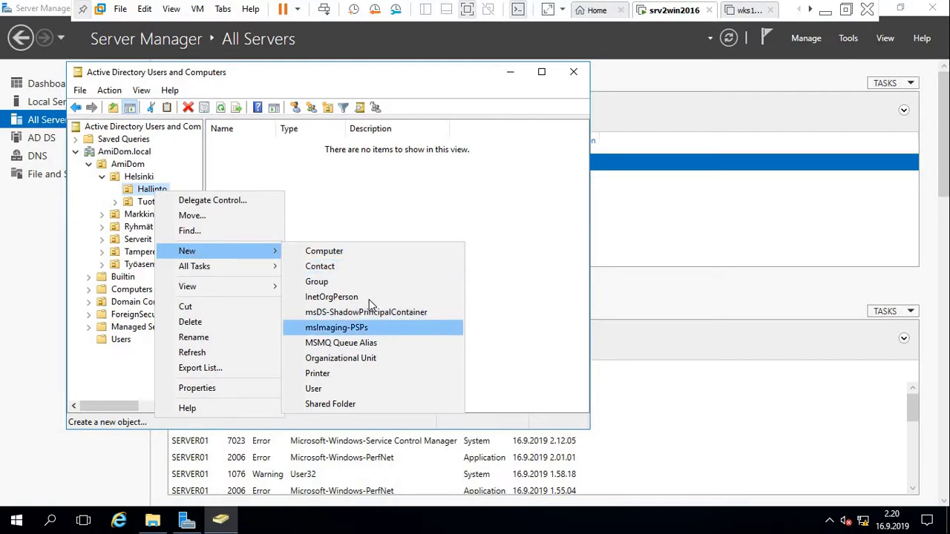
{"action": "left_click", "coordinate": [314, 389]}
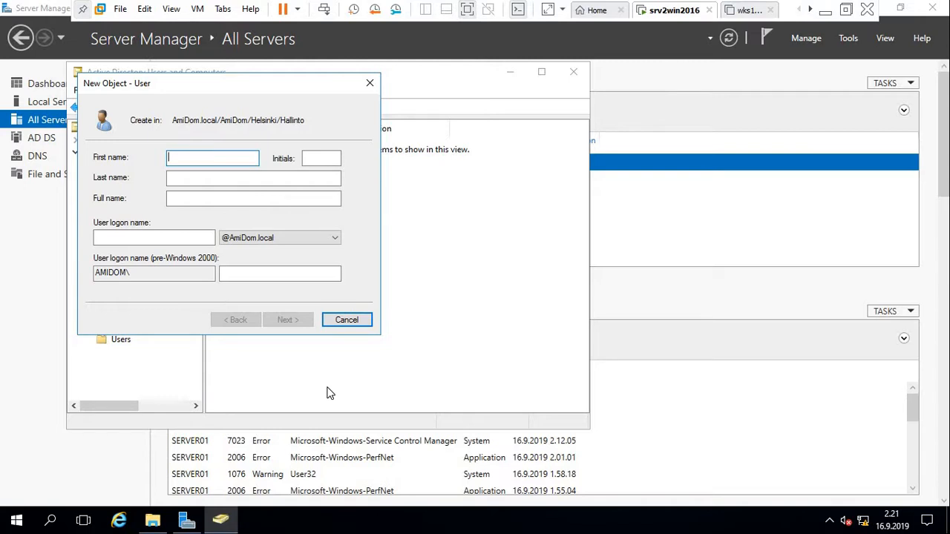
Enter first name _Hallinto, last name Template, and logon name _hallintotemplate, then continue.
{"action": "type", "text": "_"}
{"action": "type", "text": "Hallinto"}
{"action": "key", "text": "Tab"}
{"action": "key", "text": "Tab"}
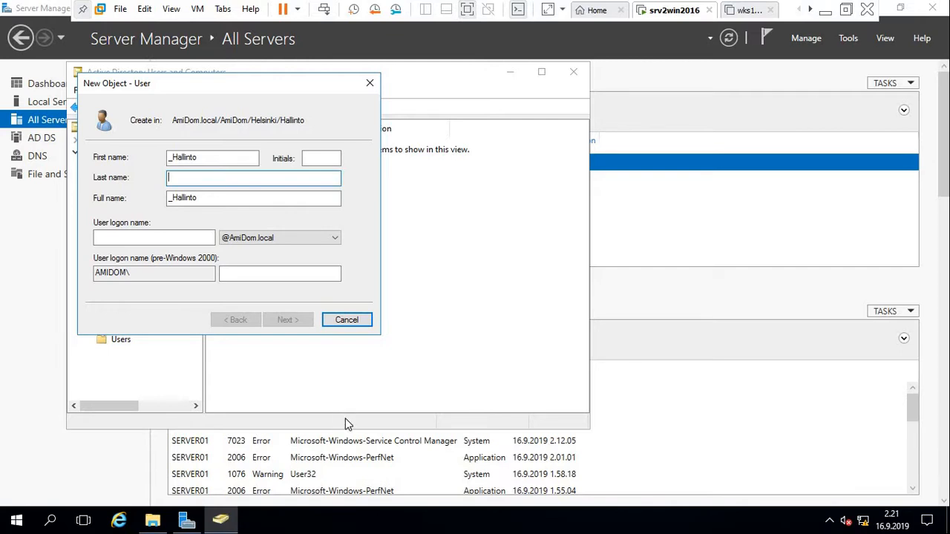
{"action": "type", "text": "Template"}
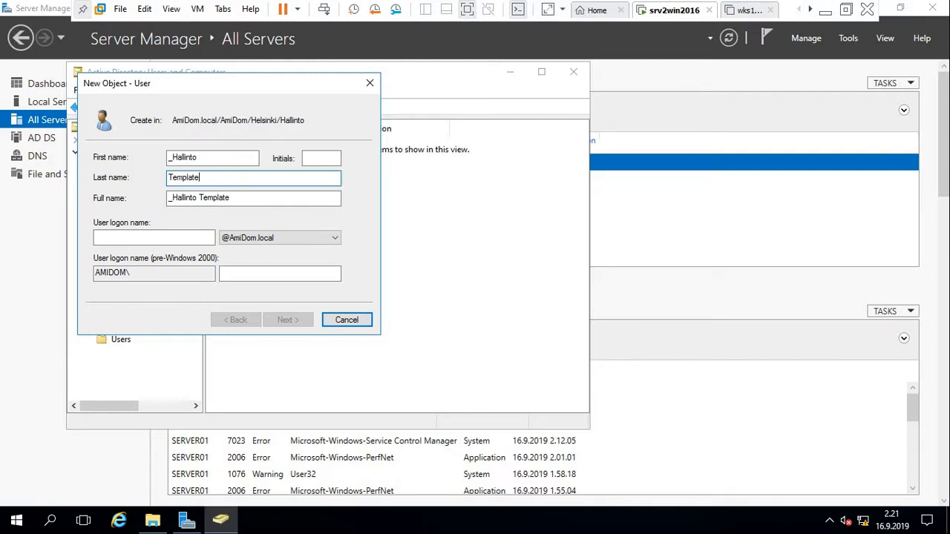
{"action": "left_click", "coordinate": [172, 237]}
{"action": "type", "text": "-"}
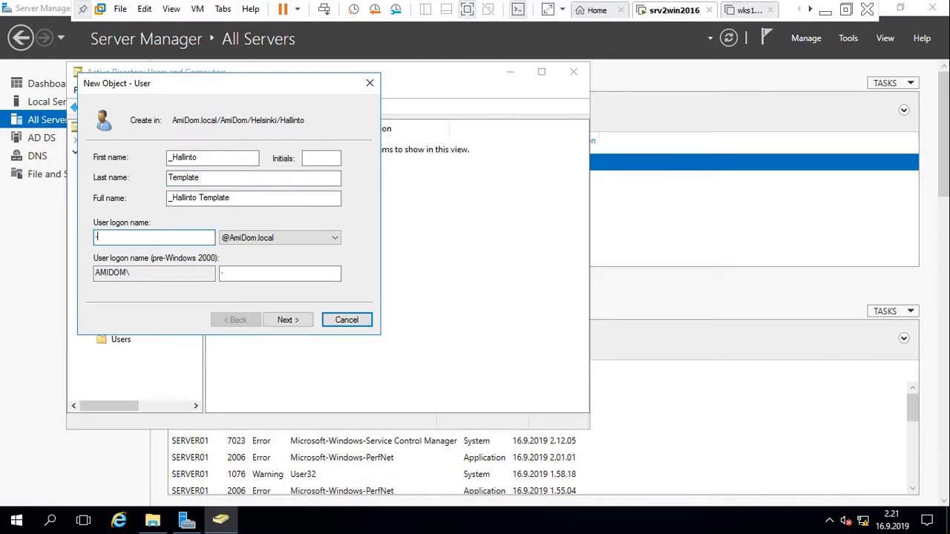
{"action": "key", "text": "BackSpace"}
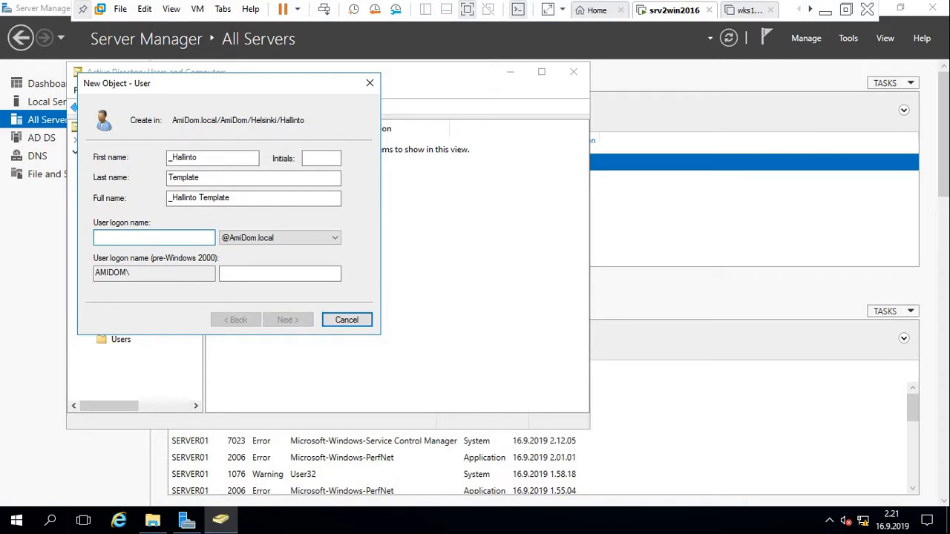
{"action": "type", "text": "_"}
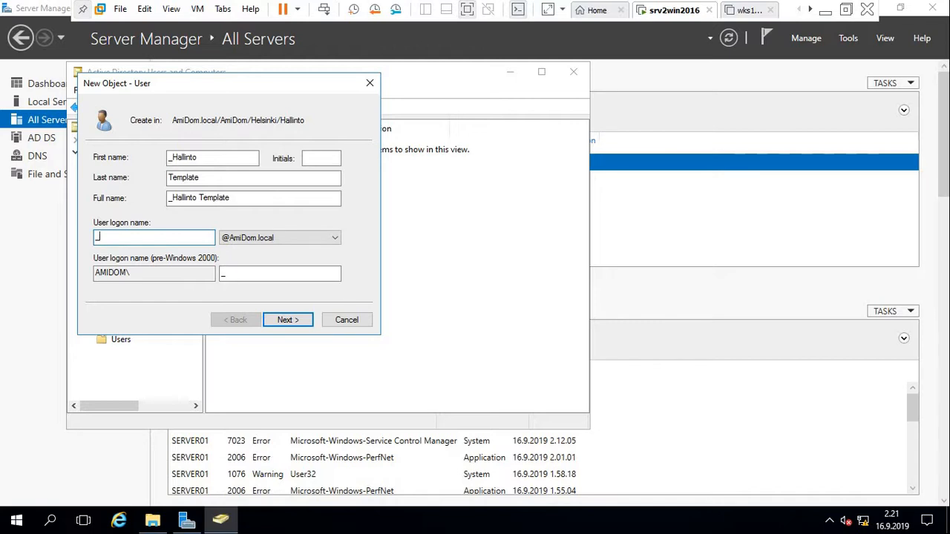
{"action": "type", "text": "hallintotemplate"}
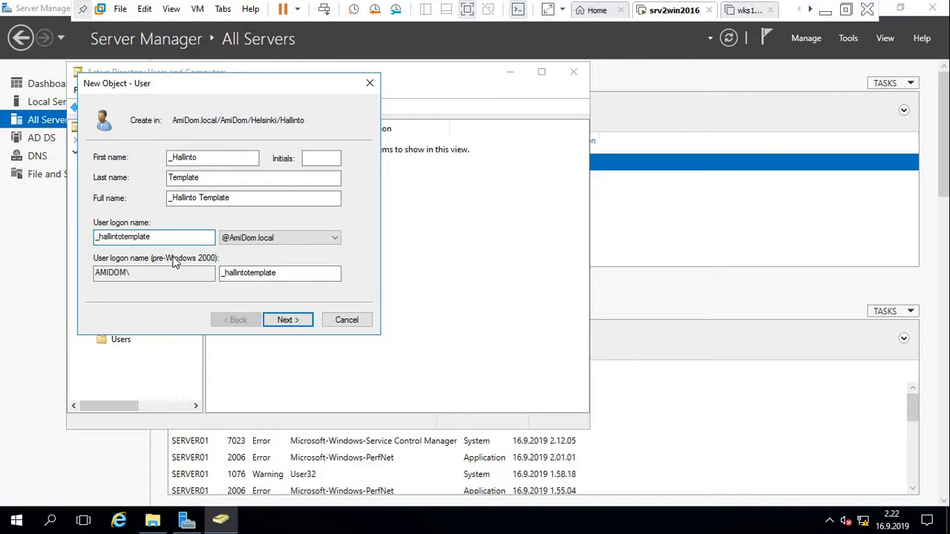
{"action": "left_click", "coordinate": [286, 321]}
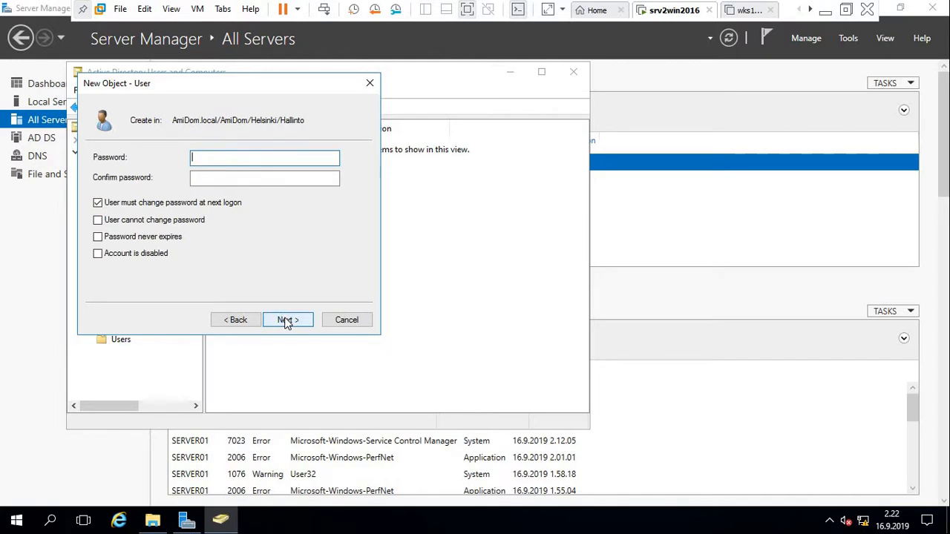
Enter and confirm the password, disable the account, skip the forced password change, and finish.
{"action": "type", "text": "S•••••••"}
{"action": "key", "text": "Tab"}
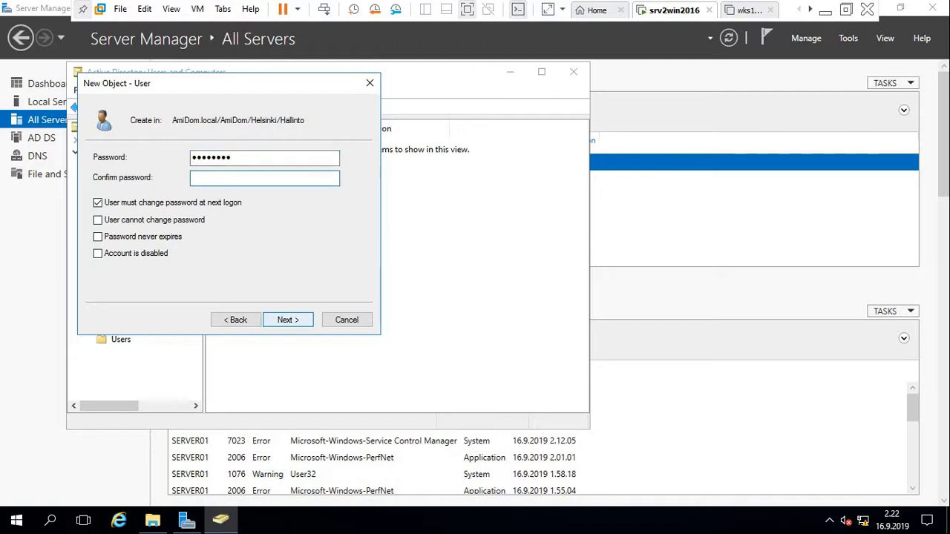
{"action": "type", "text": "S•••••••"}
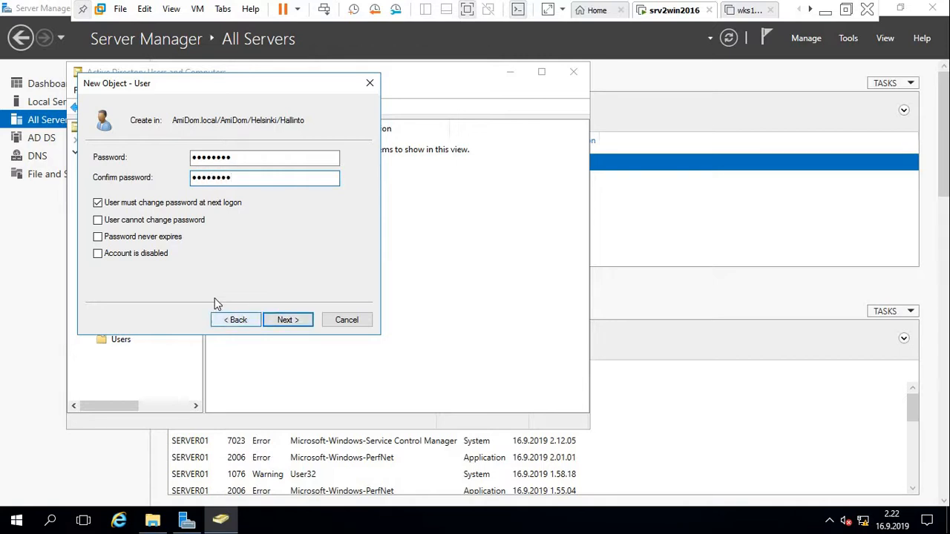
{"action": "left_click", "coordinate": [121, 253]}
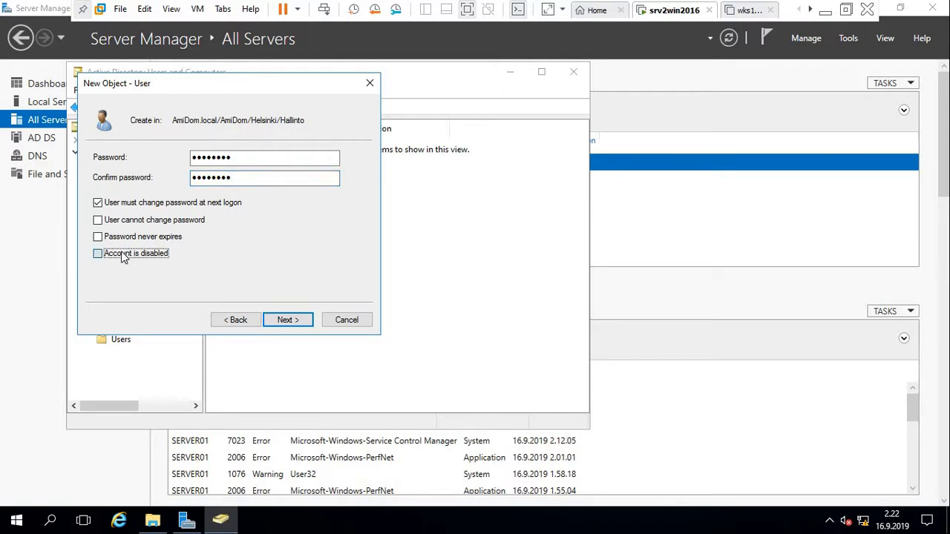
{"action": "left_click", "coordinate": [99, 204]}
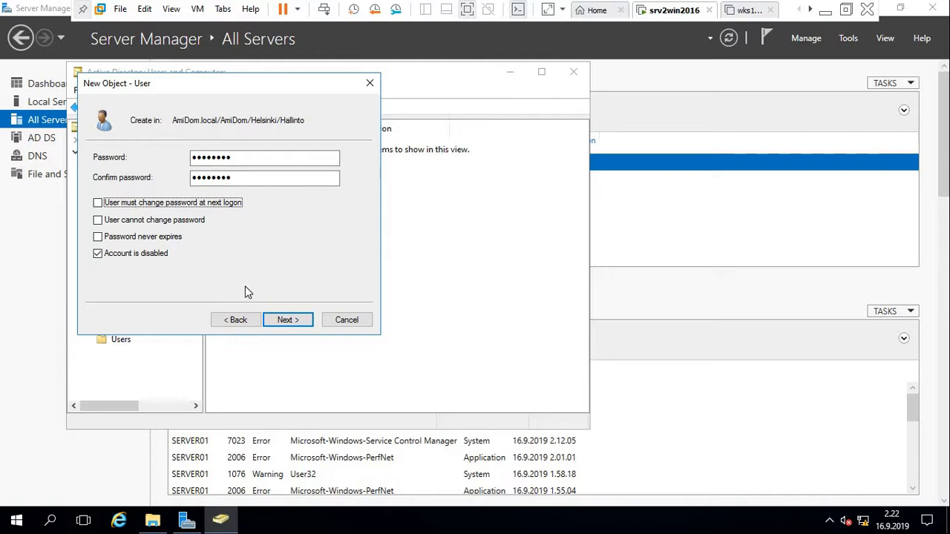
{"action": "left_click", "coordinate": [279, 320]}
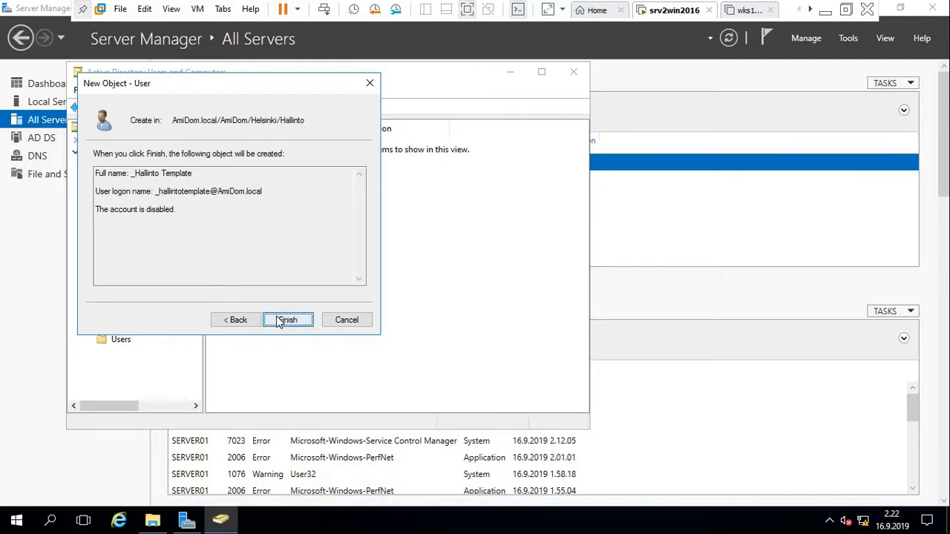
{"action": "left_click", "coordinate": [289, 319]}
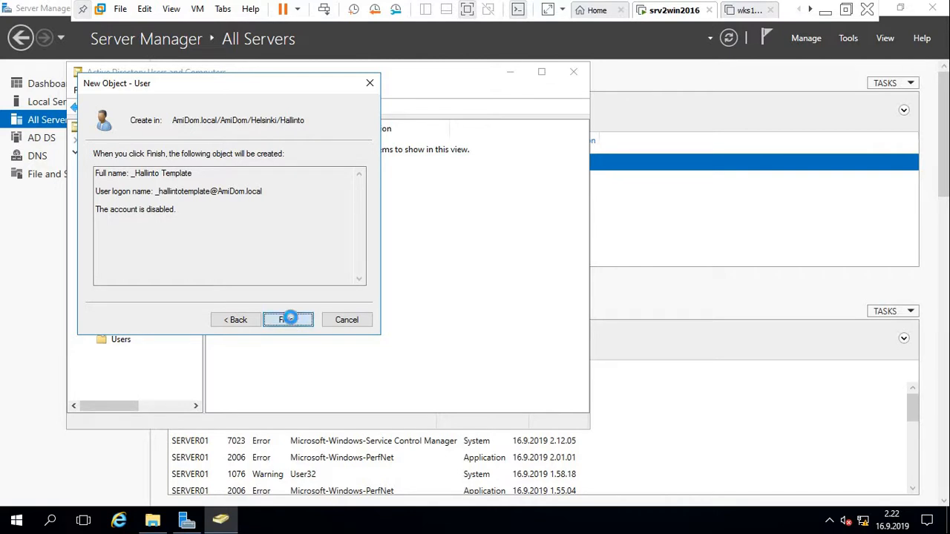
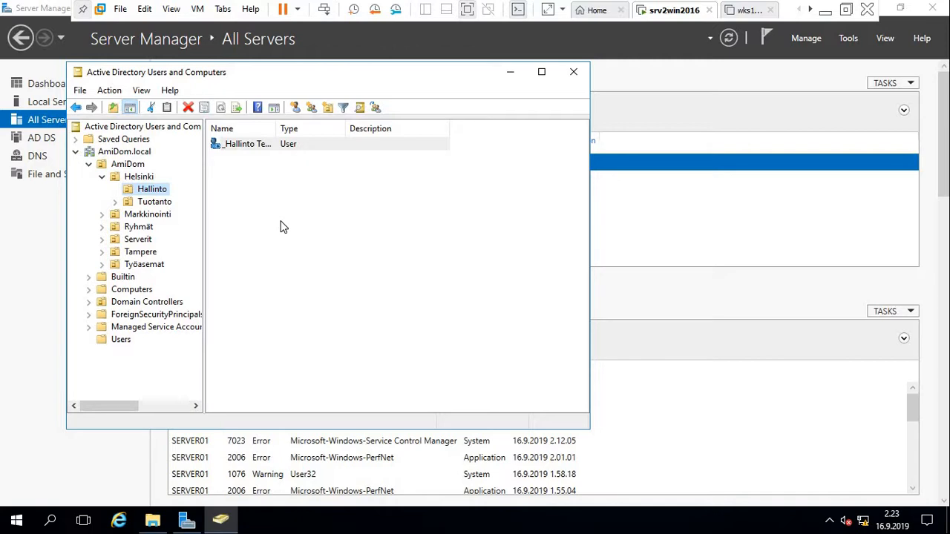
Open the USERS folder on DATA (E:) in File Explorer, then minimize the window.
{"action": "left_click", "coordinate": [280, 226]}
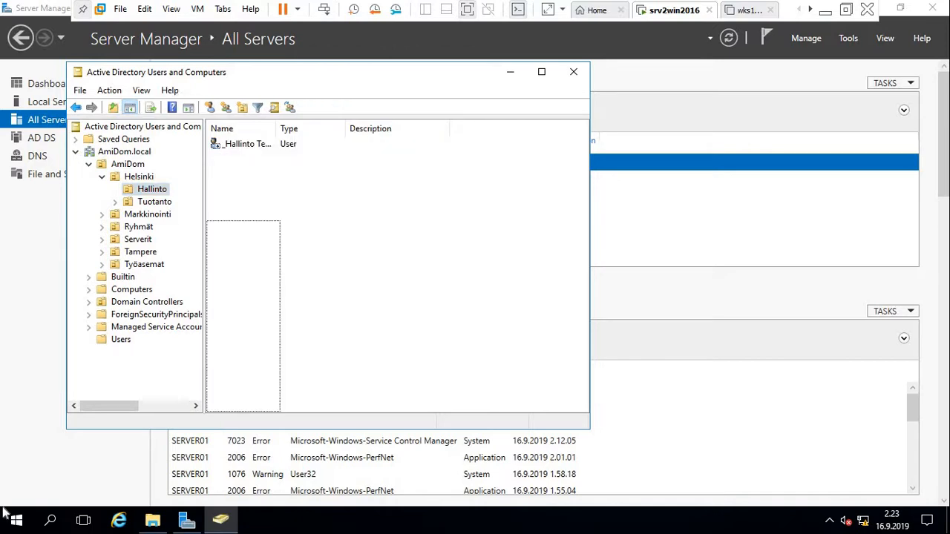
{"action": "left_click", "coordinate": [154, 523]}
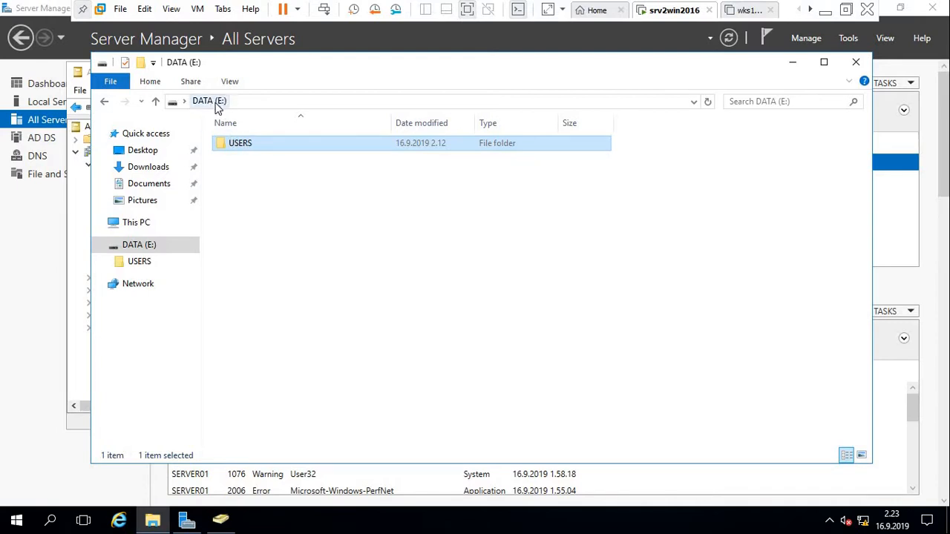
{"action": "double_click", "coordinate": [240, 149]}
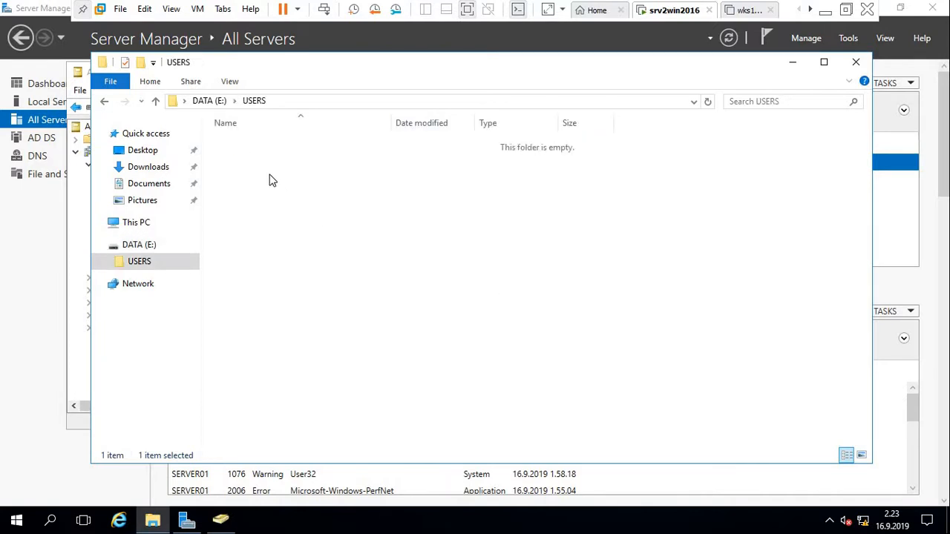
{"action": "left_click", "coordinate": [793, 62]}
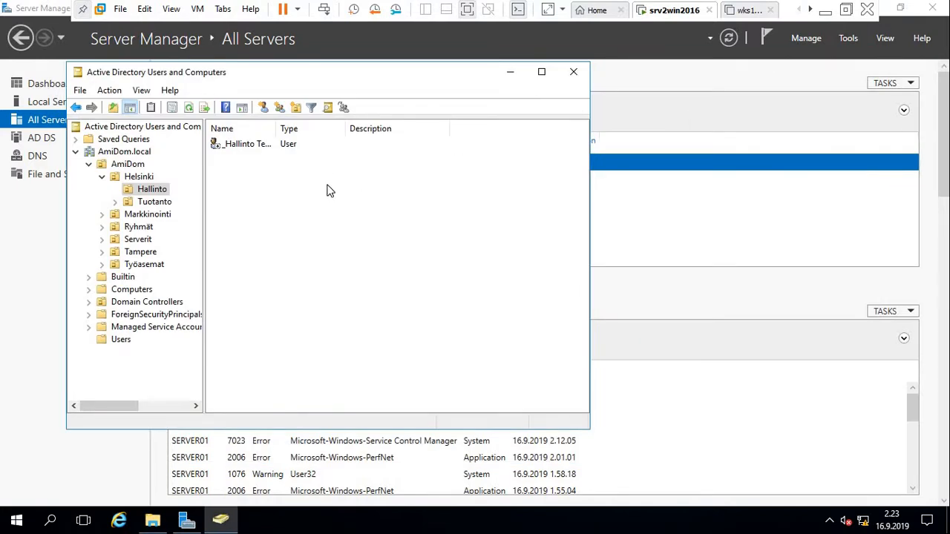
In _Hallinto Template's Profile properties, set the home folder to Connect with drive letter K:.
{"action": "left_click", "coordinate": [236, 147]}
{"action": "right_click", "coordinate": [238, 149]}
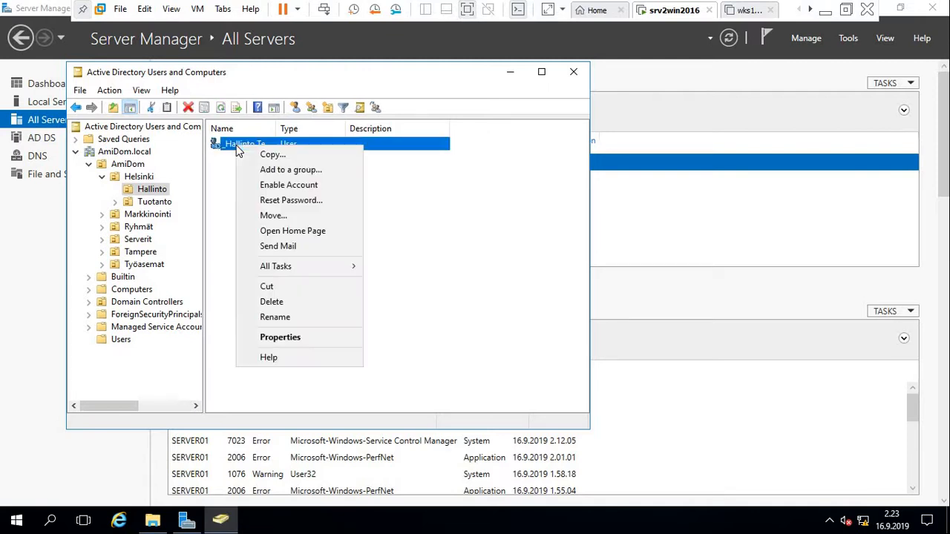
{"action": "left_click", "coordinate": [294, 338]}
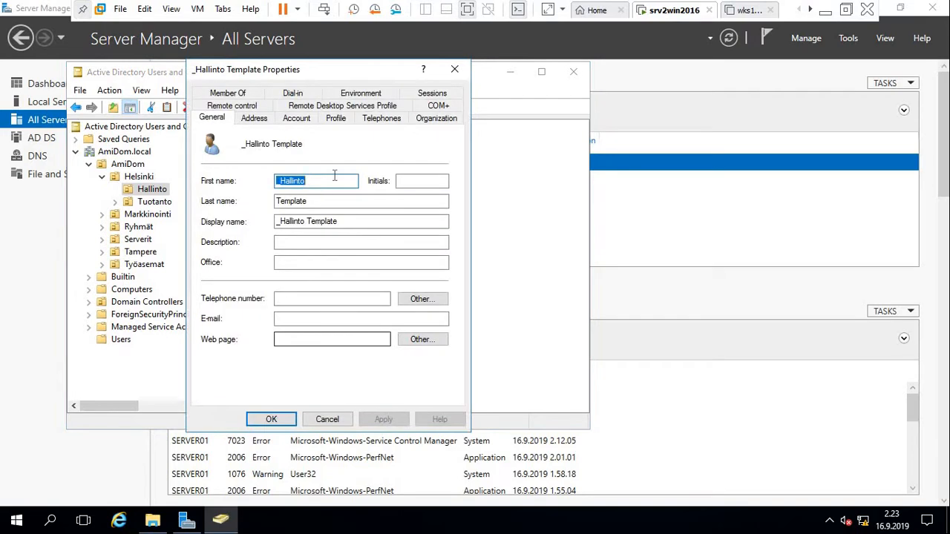
{"action": "left_click", "coordinate": [336, 122]}
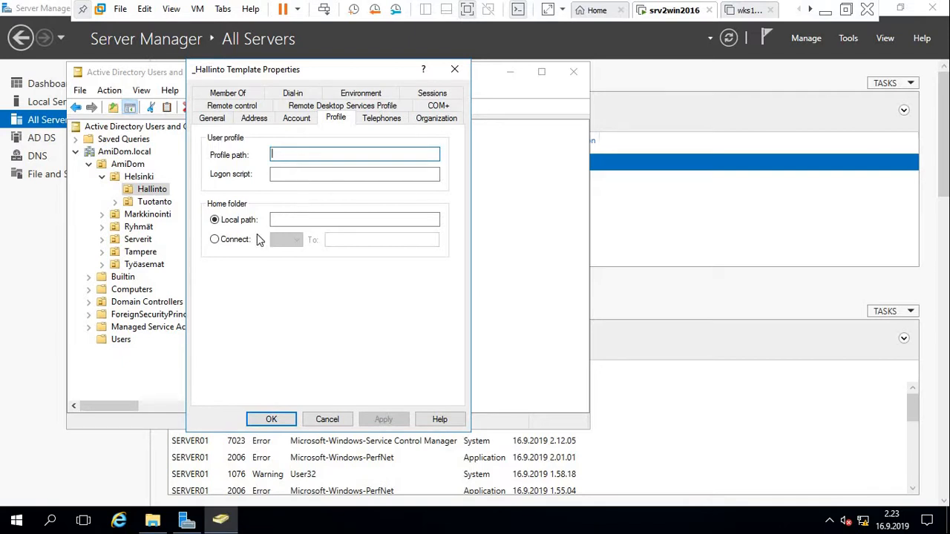
{"action": "left_click", "coordinate": [229, 247]}
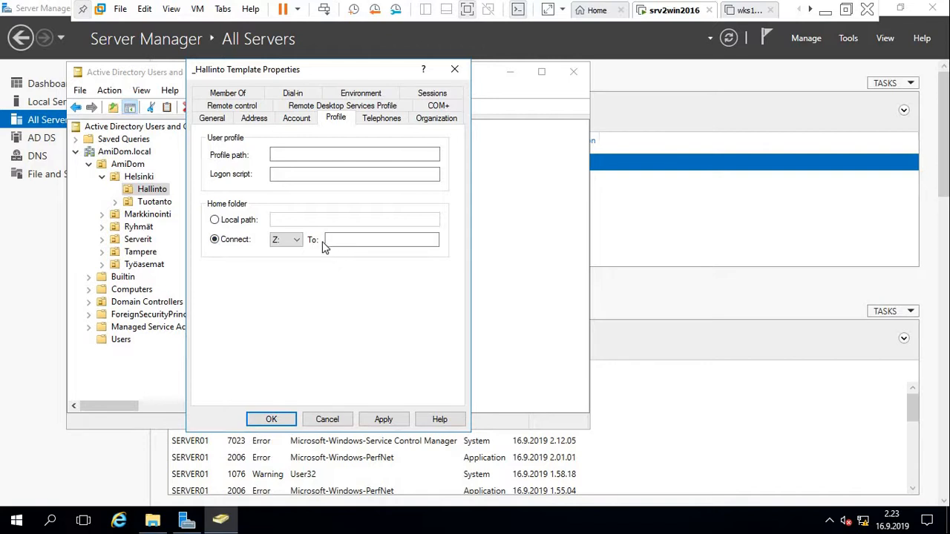
{"action": "left_click", "coordinate": [297, 240]}
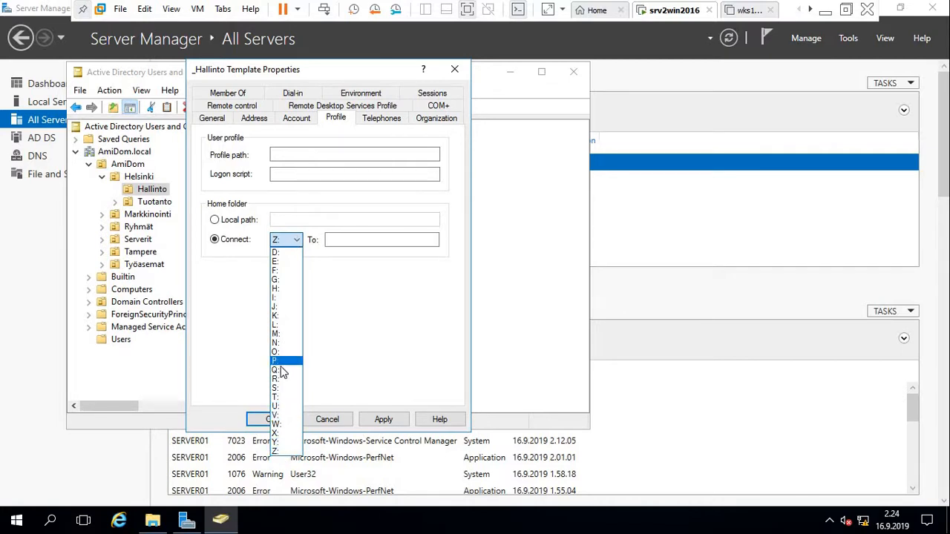
{"action": "left_click", "coordinate": [282, 318]}
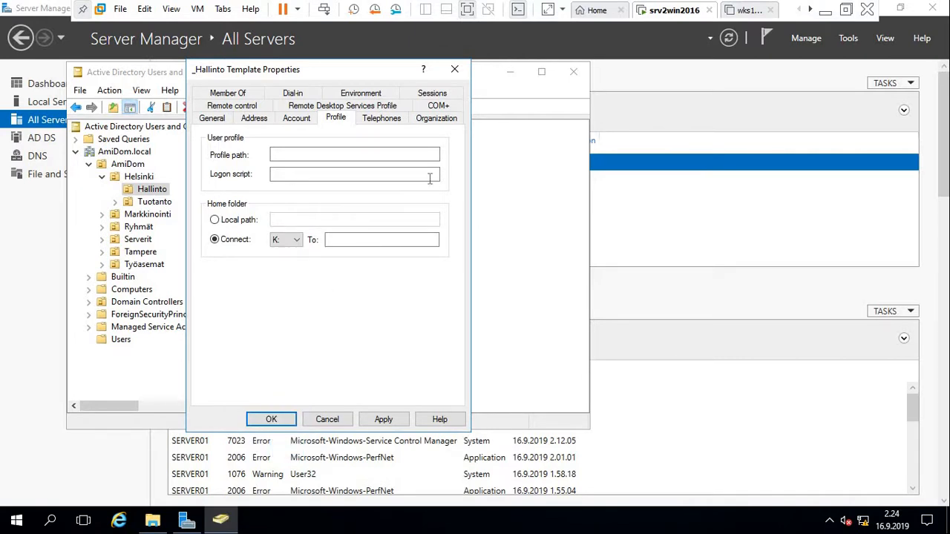
Set the home folder path to \\Server01\users$\%username%, apply, and close the properties.
{"action": "left_click", "coordinate": [389, 237]}
{"action": "type", "text": "\\\\"}
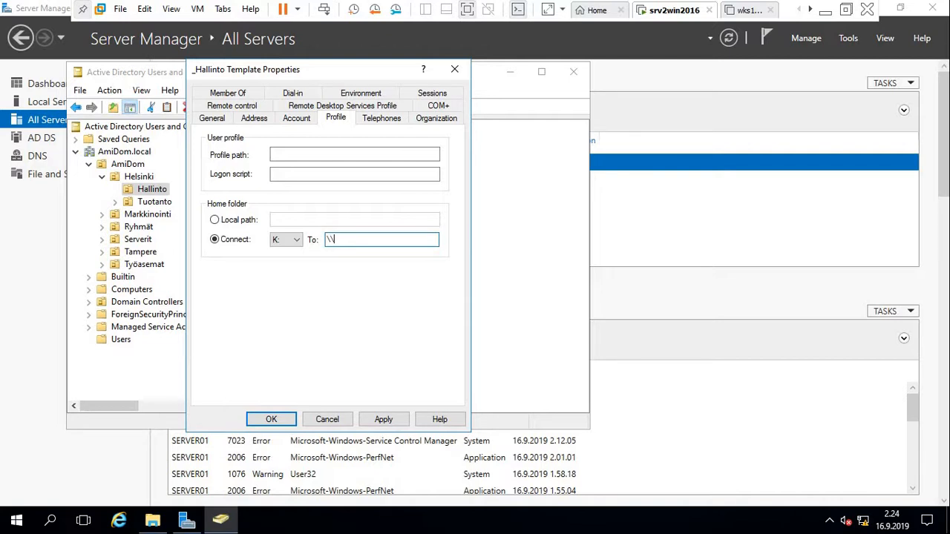
{"action": "type", "text": "Server01\\"}
{"action": "type", "text": "users"}
{"action": "type", "text": "$"}
{"action": "type", "text": "\\%username"}
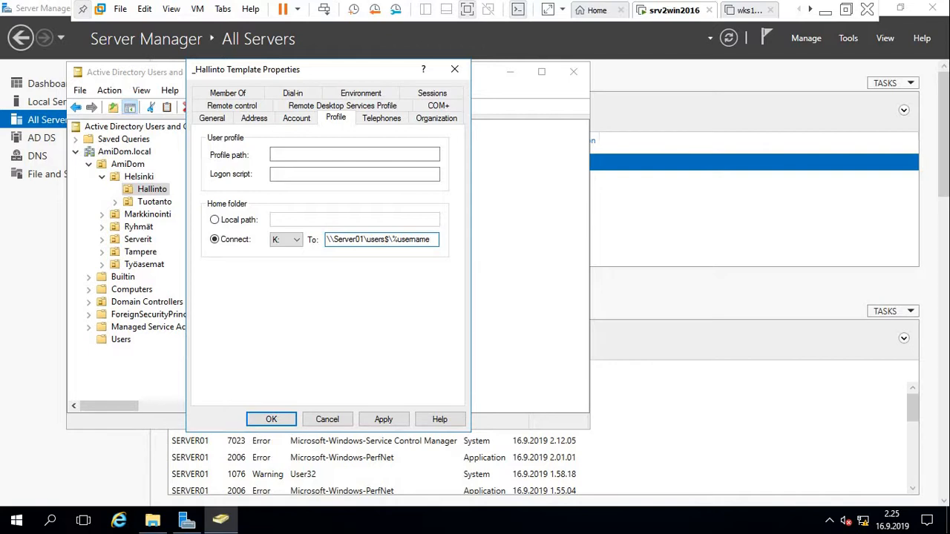
{"action": "type", "text": "%"}
{"action": "left_click", "coordinate": [393, 421]}
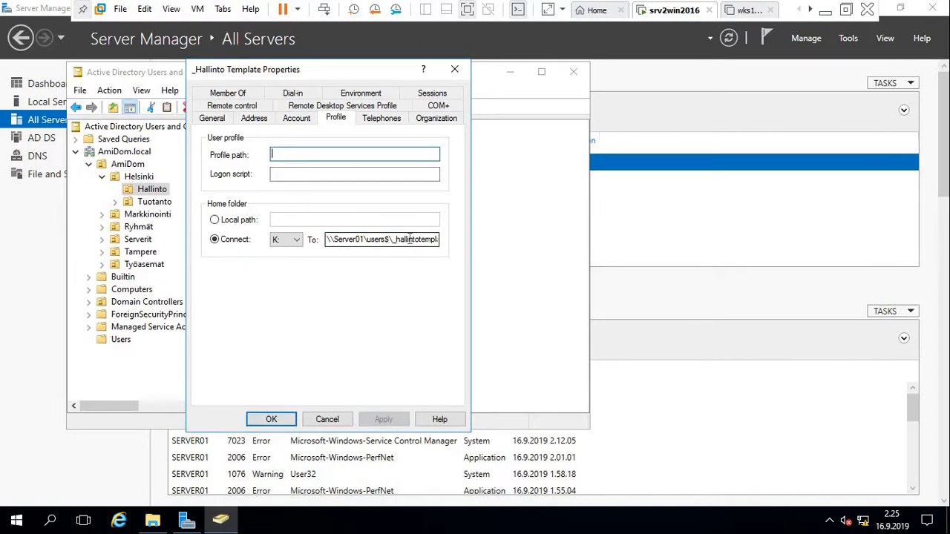
{"action": "left_click", "coordinate": [267, 420]}
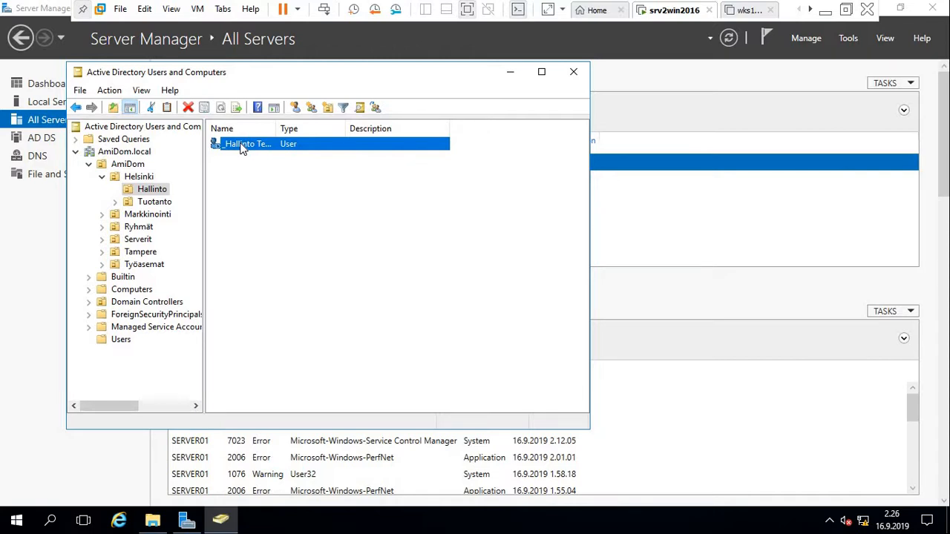
{"action": "right_click", "coordinate": [242, 147]}
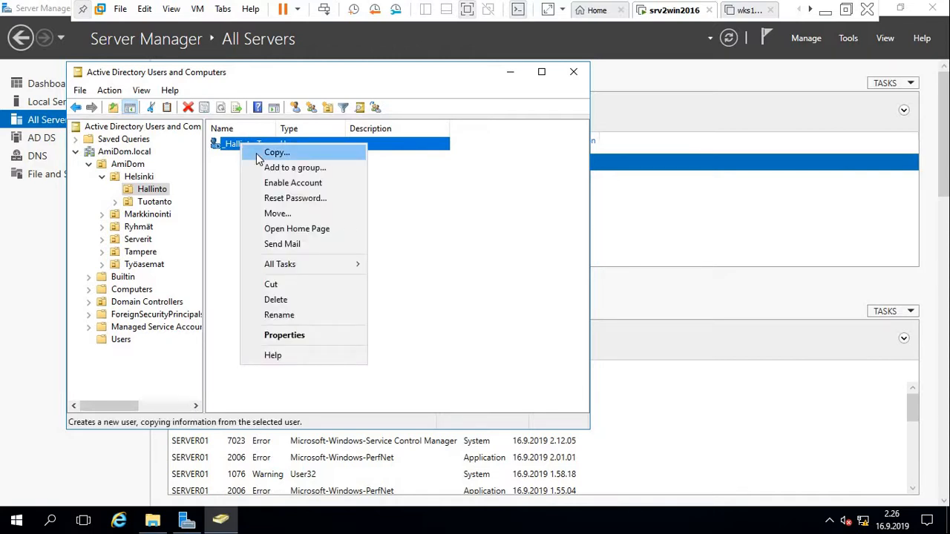
{"action": "left_click", "coordinate": [259, 155]}
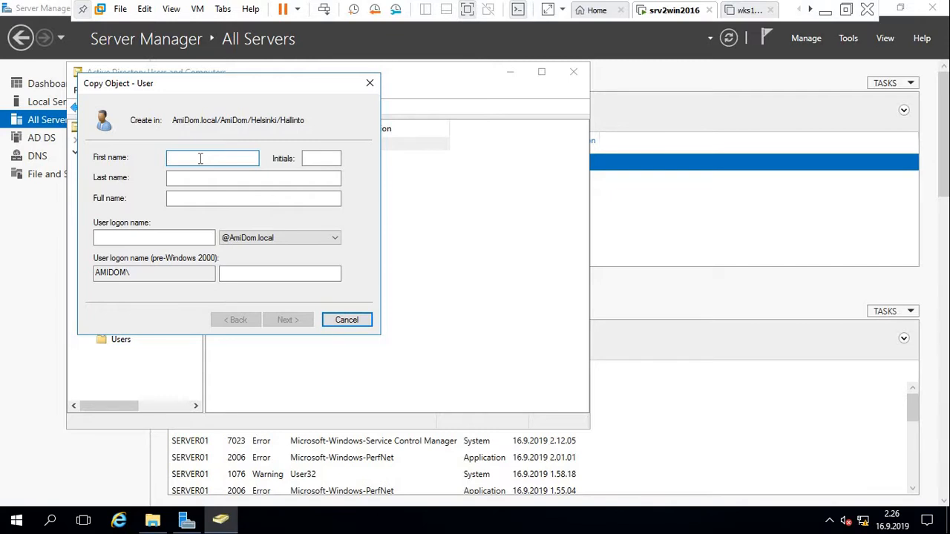
{"action": "key", "text": "Tab"}
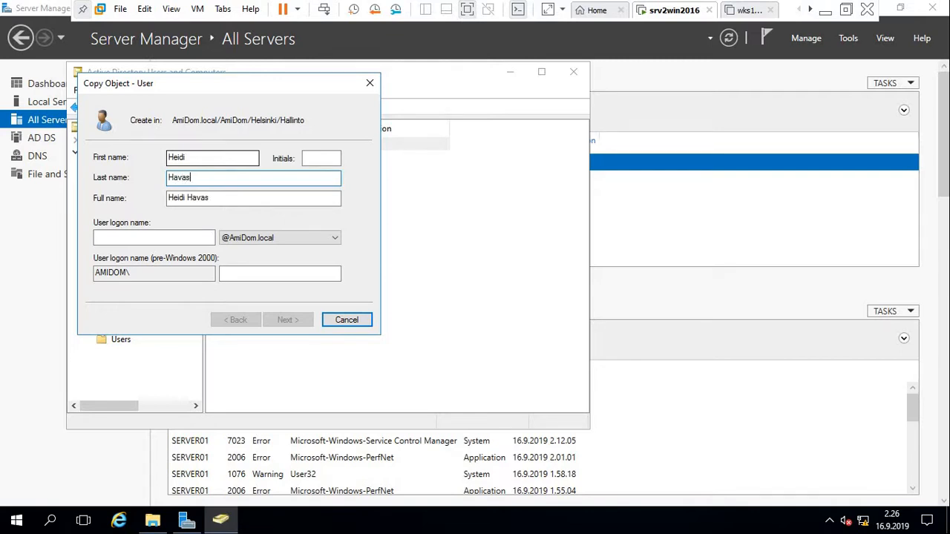
{"action": "key", "text": "Tab"}
{"action": "key", "text": "Tab"}
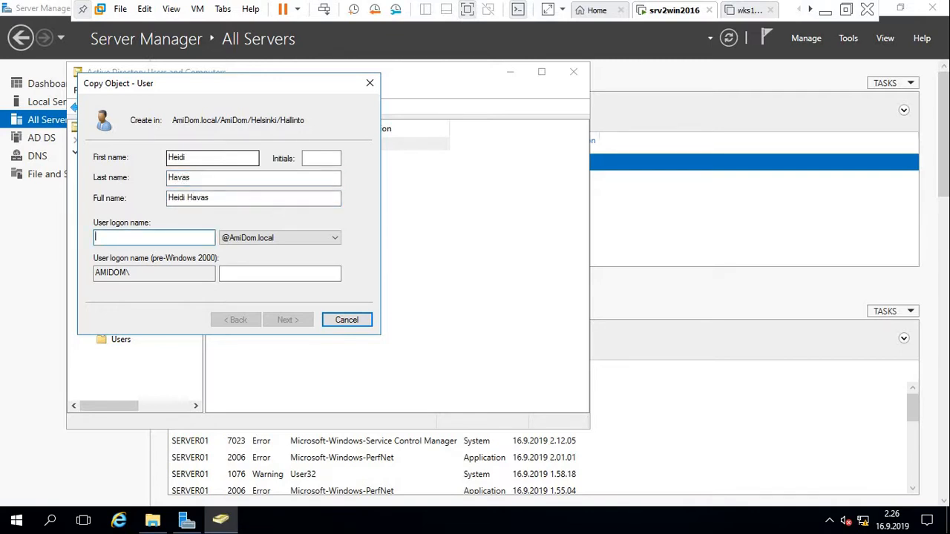
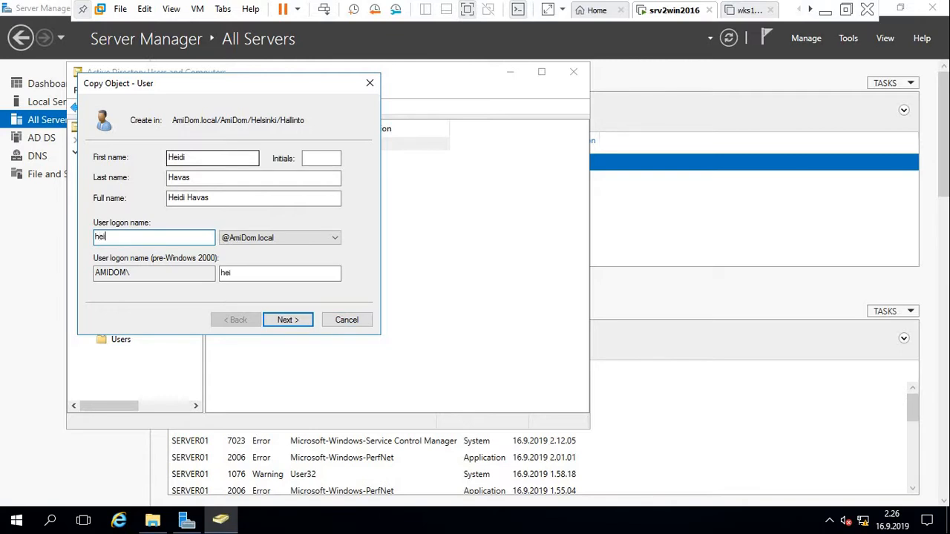
{"action": "left_click", "coordinate": [288, 320]}
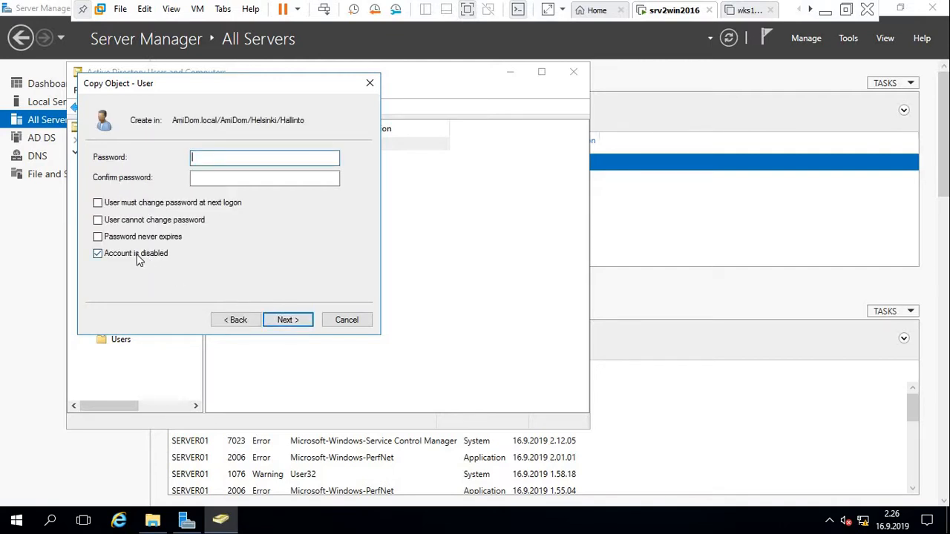
Keep the account enabled, enter its password, and finish creating the user.
{"action": "left_click", "coordinate": [99, 253]}
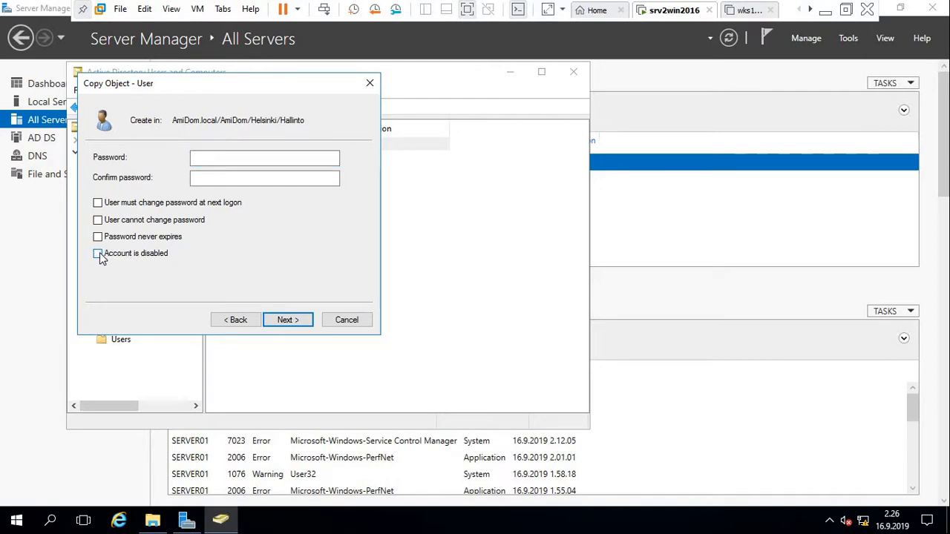
{"action": "left_click", "coordinate": [231, 158]}
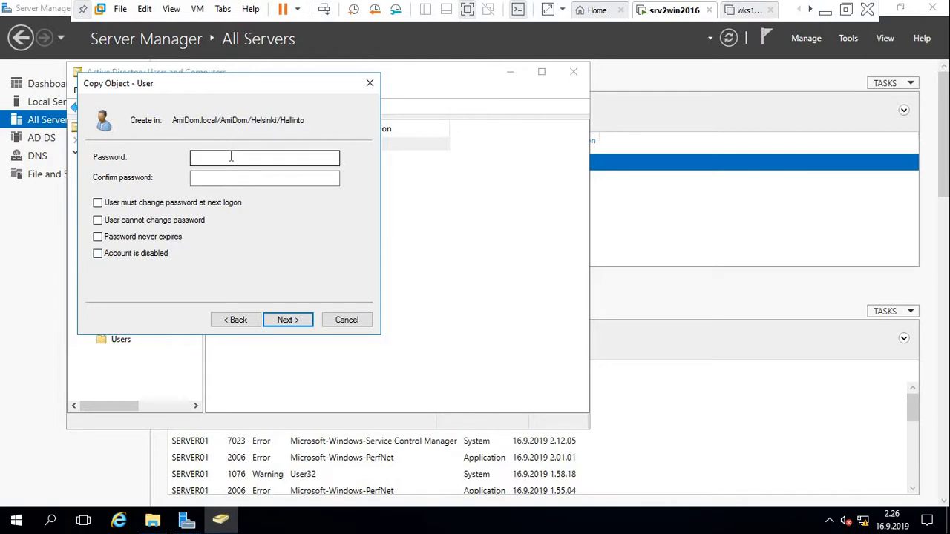
{"action": "type", "text": "P"}
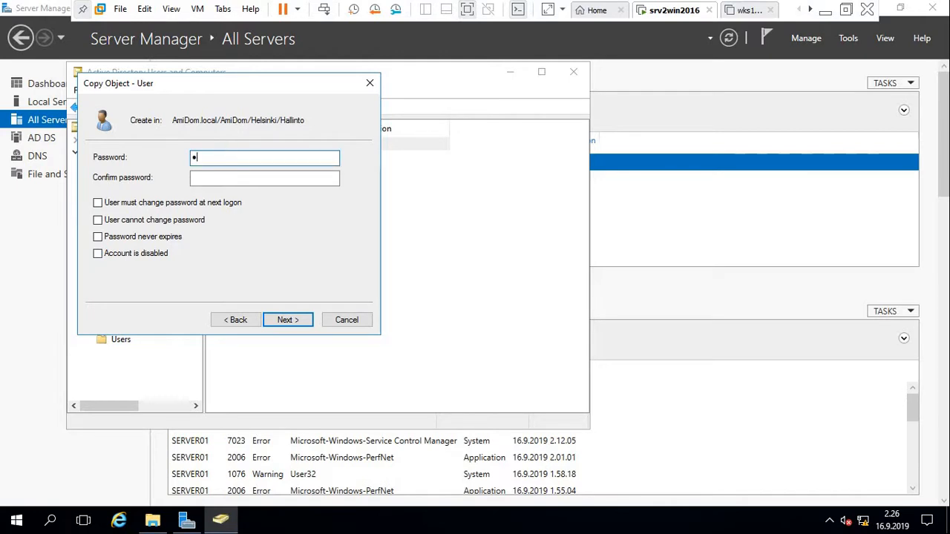
{"action": "type", "text": "assw0rd"}
{"action": "key", "text": "Tab"}
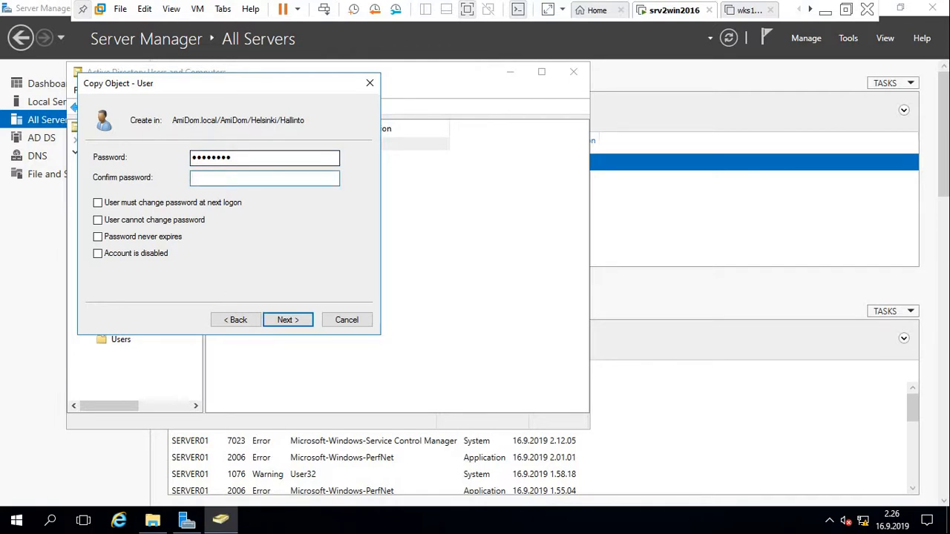
{"action": "type", "text": "Passw0rd"}
{"action": "left_click", "coordinate": [288, 320]}
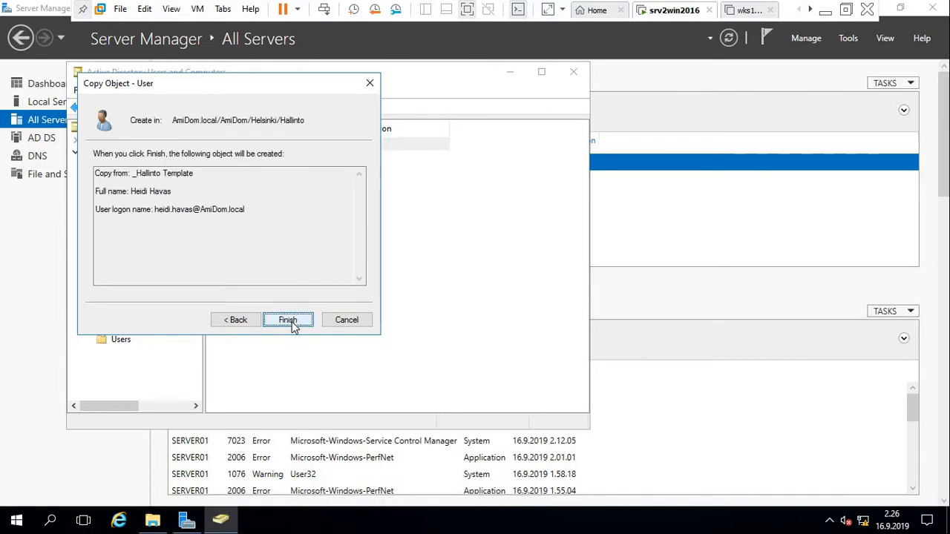
{"action": "left_click", "coordinate": [290, 322]}
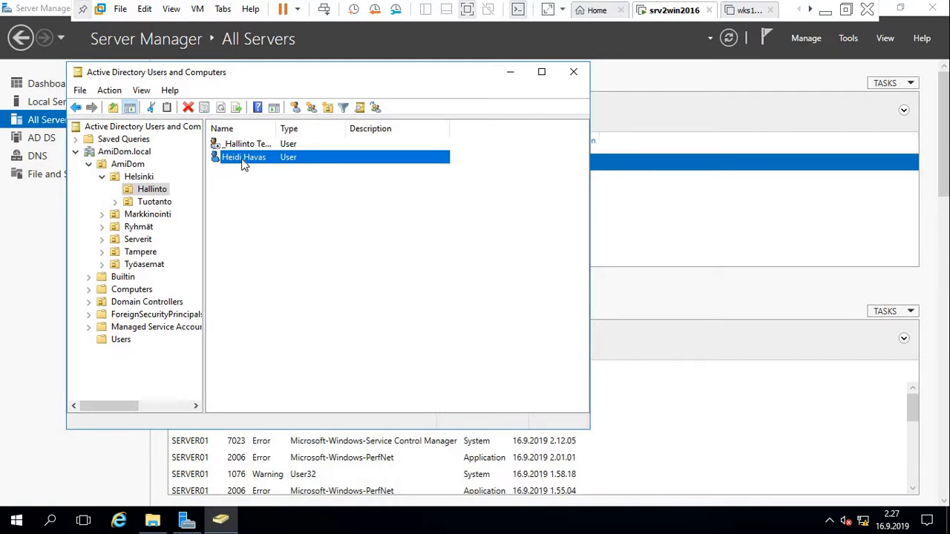
Open the new user's Profile properties to check the inherited home folder, then restore File Explorer.
{"action": "right_click", "coordinate": [241, 159]}
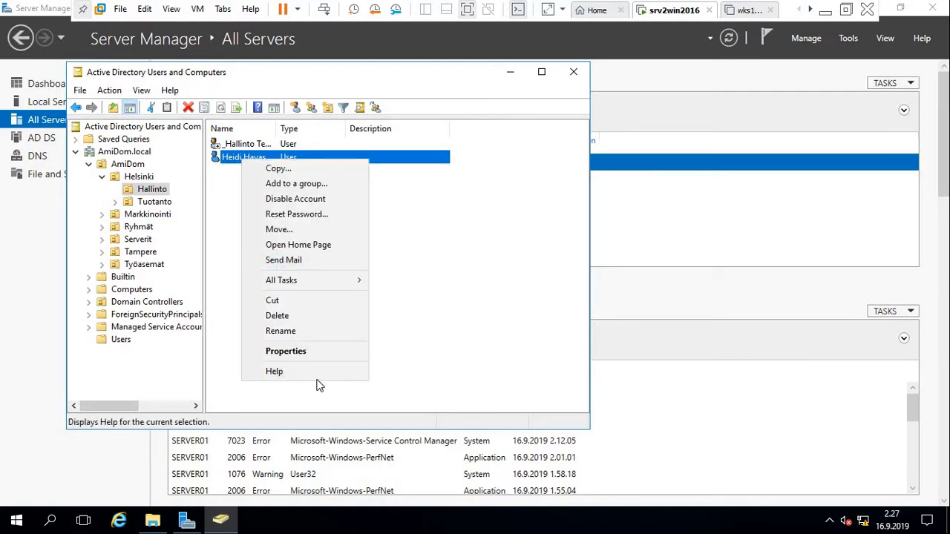
{"action": "left_click", "coordinate": [309, 349]}
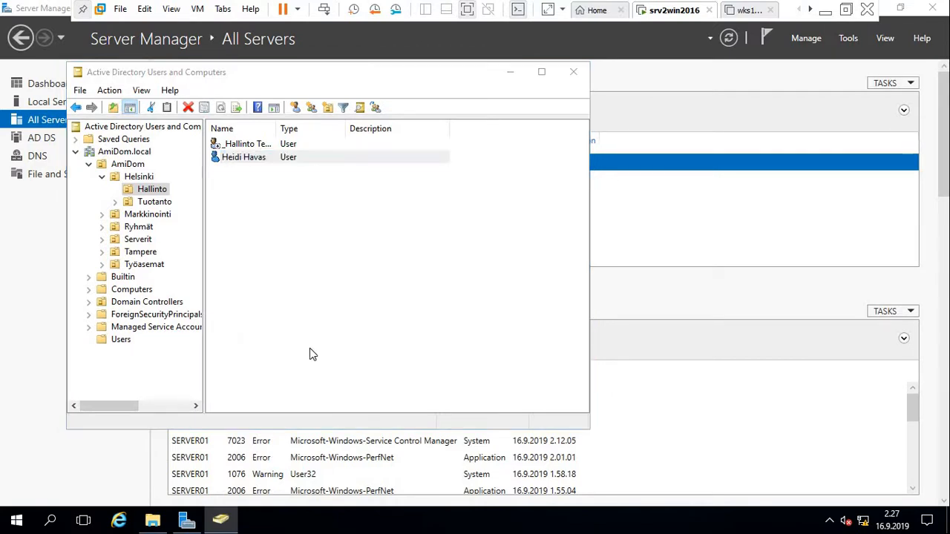
{"action": "left_click", "coordinate": [341, 119]}
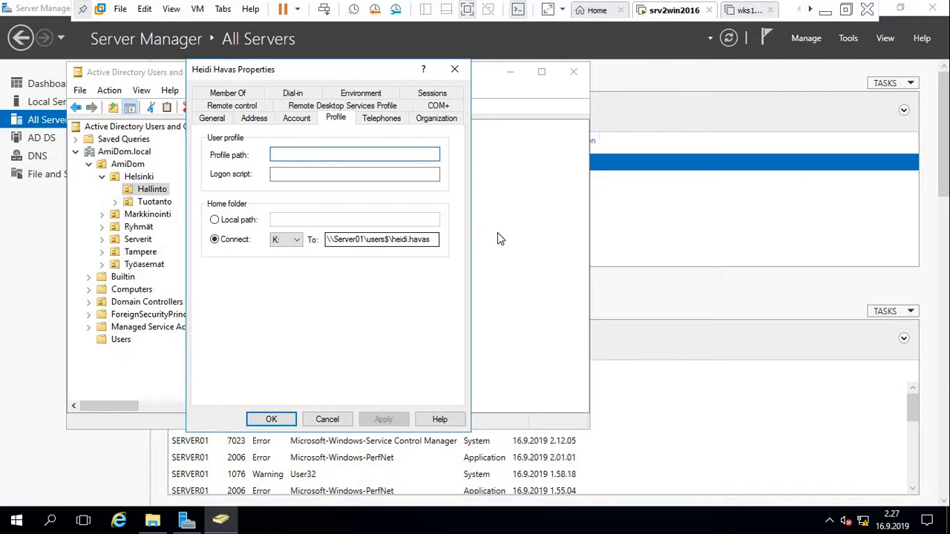
{"action": "left_click", "coordinate": [152, 520]}
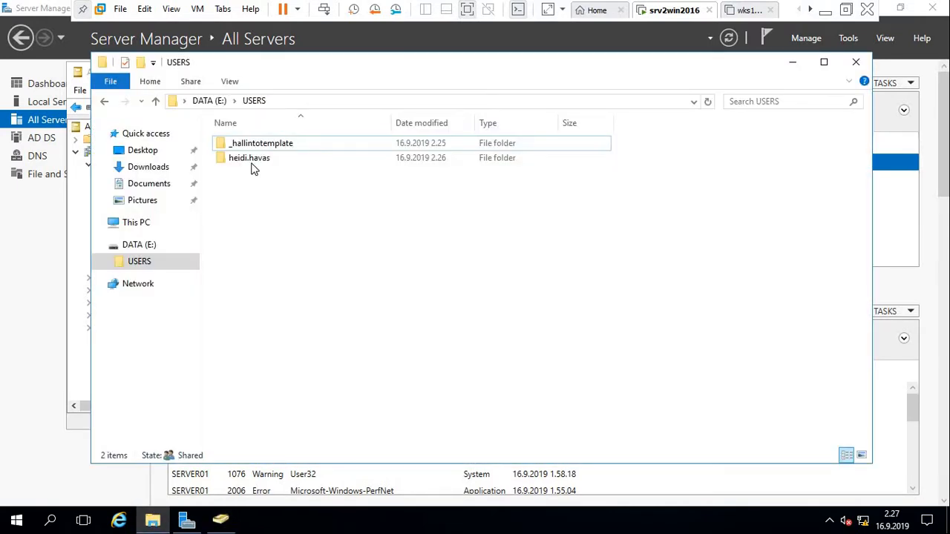
Inspect the _hallintotemplate home folder in E:\USERS, minimize Explorer, and close the user's properties with OK.
{"action": "left_click", "coordinate": [253, 159]}
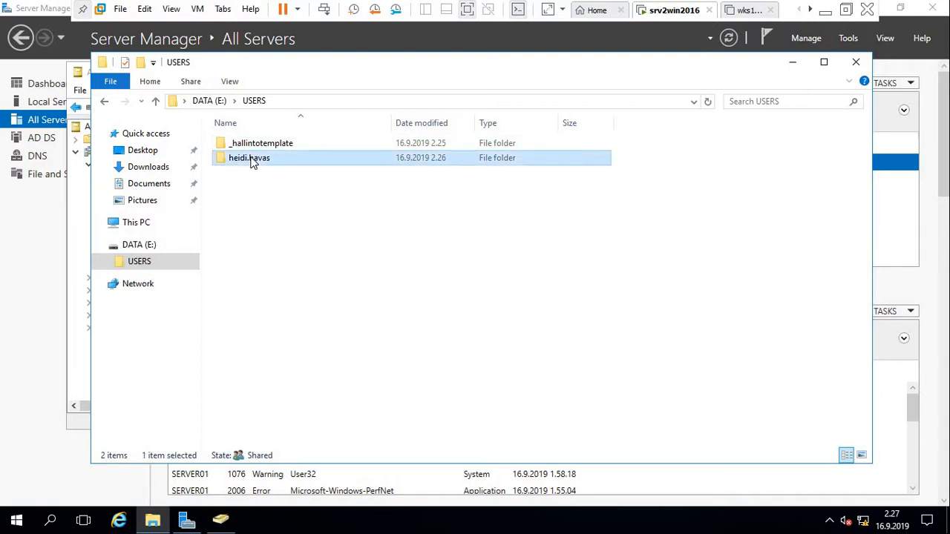
{"action": "double_click", "coordinate": [247, 146]}
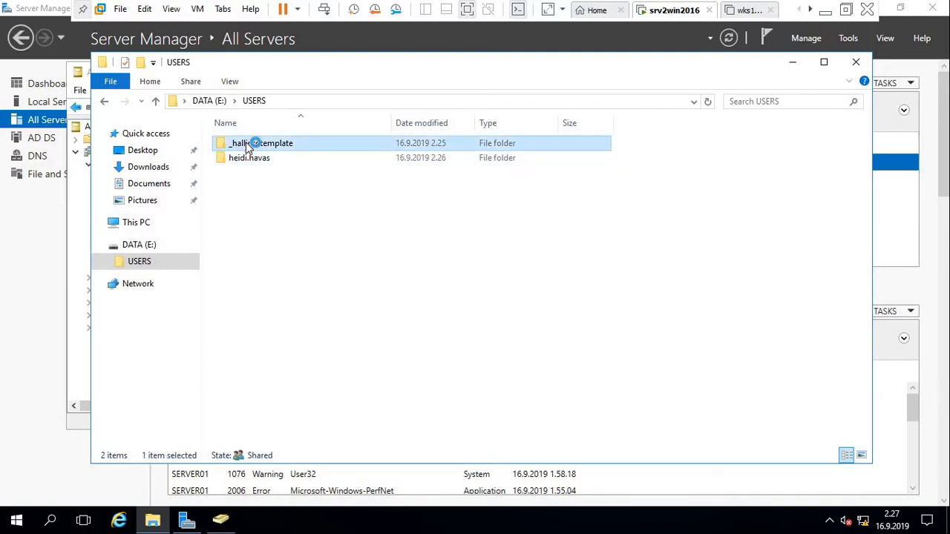
{"action": "left_click", "coordinate": [156, 102]}
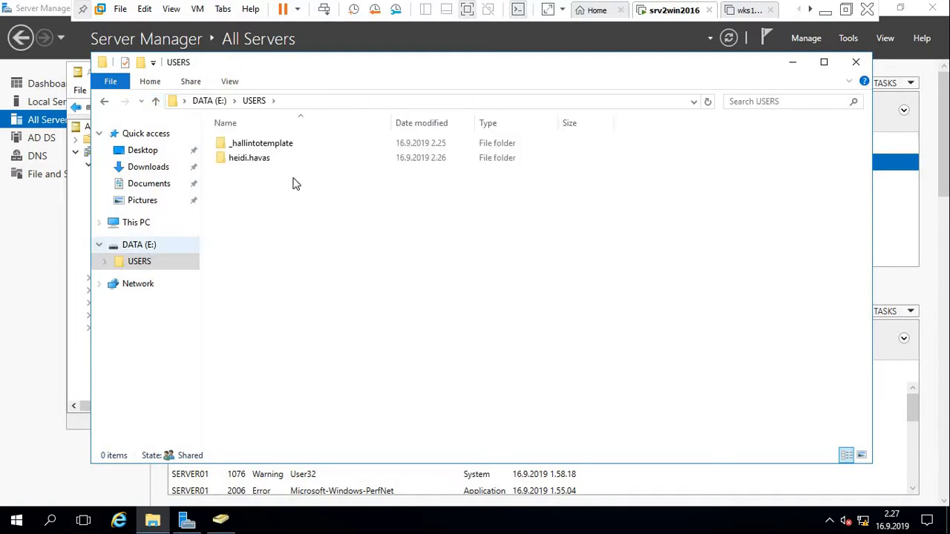
{"action": "left_click", "coordinate": [251, 159]}
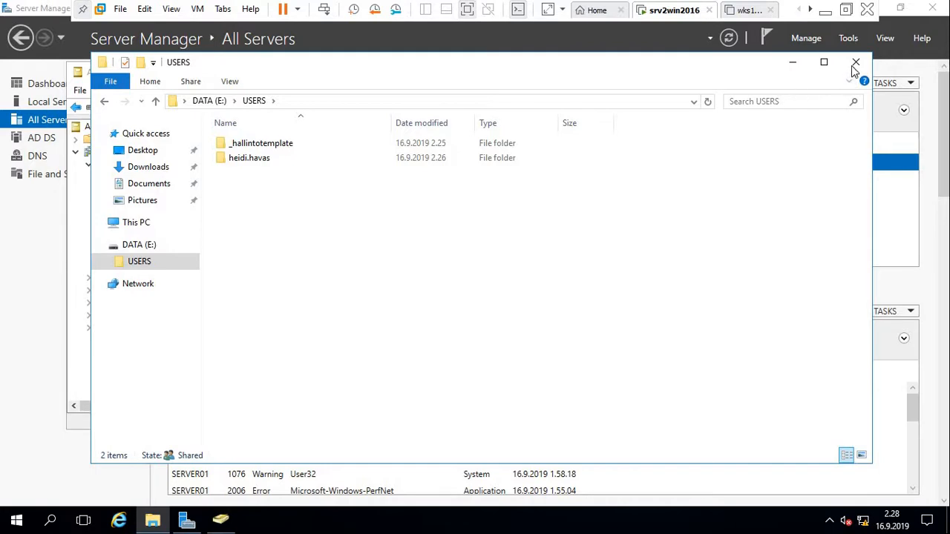
{"action": "left_click", "coordinate": [795, 63]}
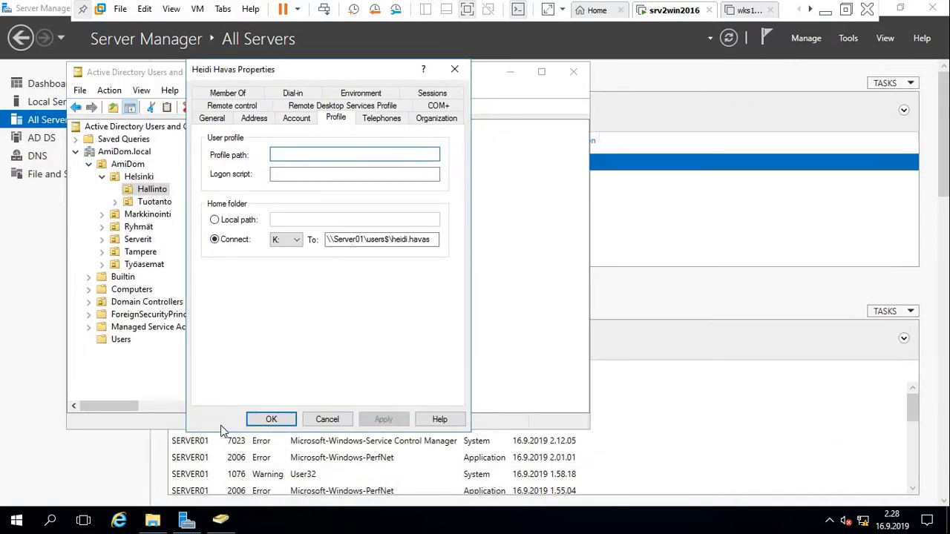
{"action": "left_click", "coordinate": [272, 419]}
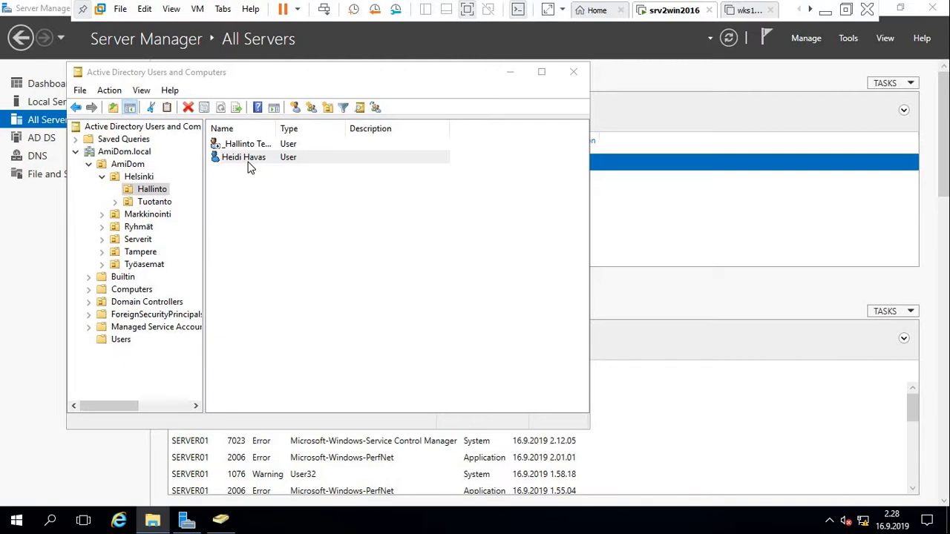
{"action": "left_click", "coordinate": [138, 227]}
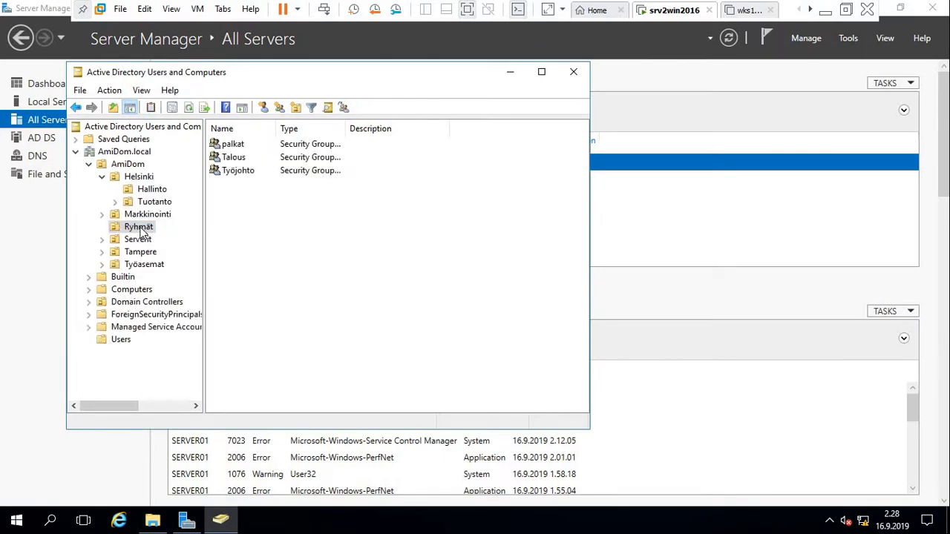
{"action": "left_click", "coordinate": [141, 232]}
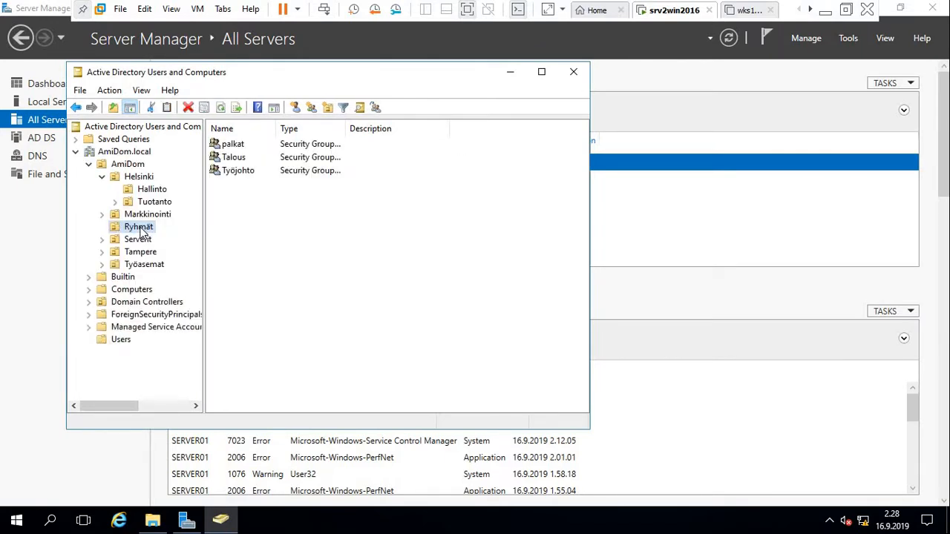
{"action": "left_click", "coordinate": [316, 221]}
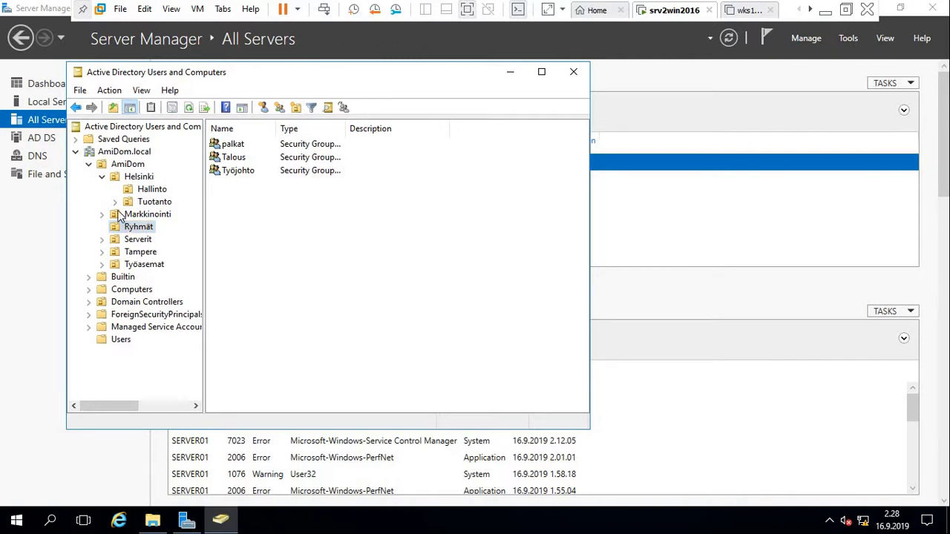
{"action": "left_click", "coordinate": [151, 190]}
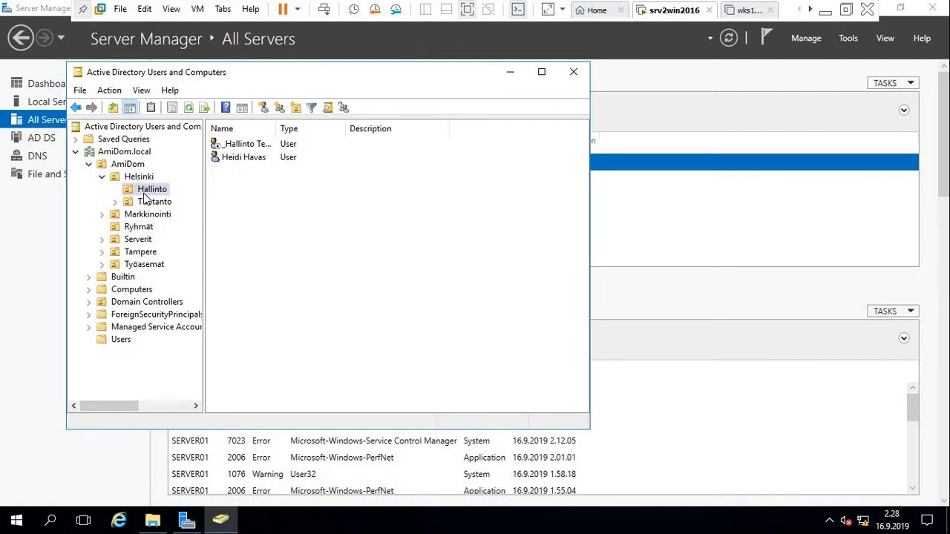
{"action": "left_click", "coordinate": [254, 130]}
{"action": "double_click", "coordinate": [243, 146]}
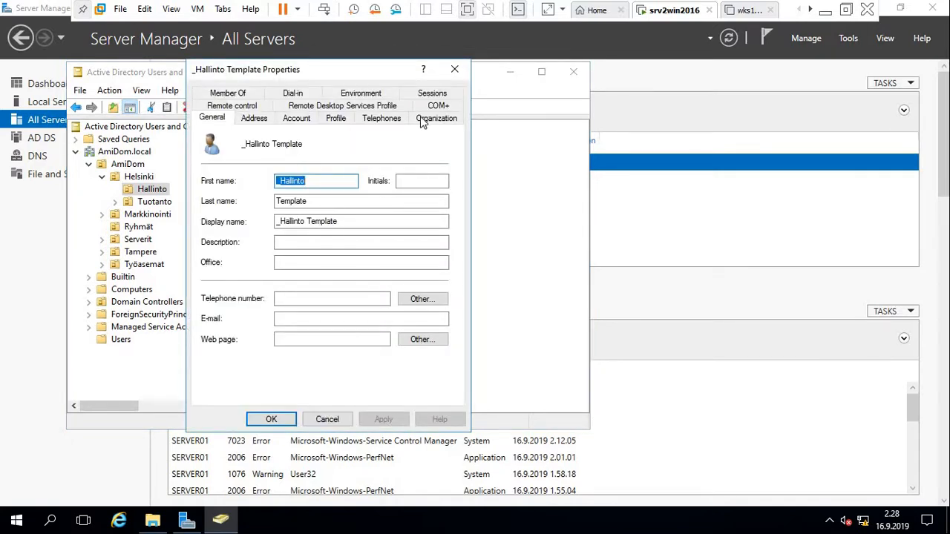
{"action": "left_click", "coordinate": [455, 70]}
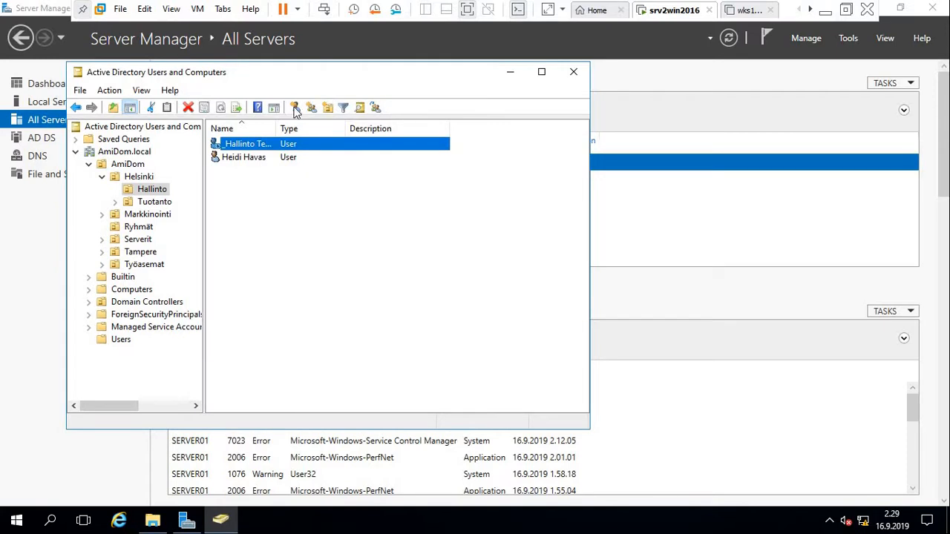
{"action": "right_click", "coordinate": [254, 148]}
{"action": "left_click", "coordinate": [285, 157]}
{"action": "type", "text": "h"}
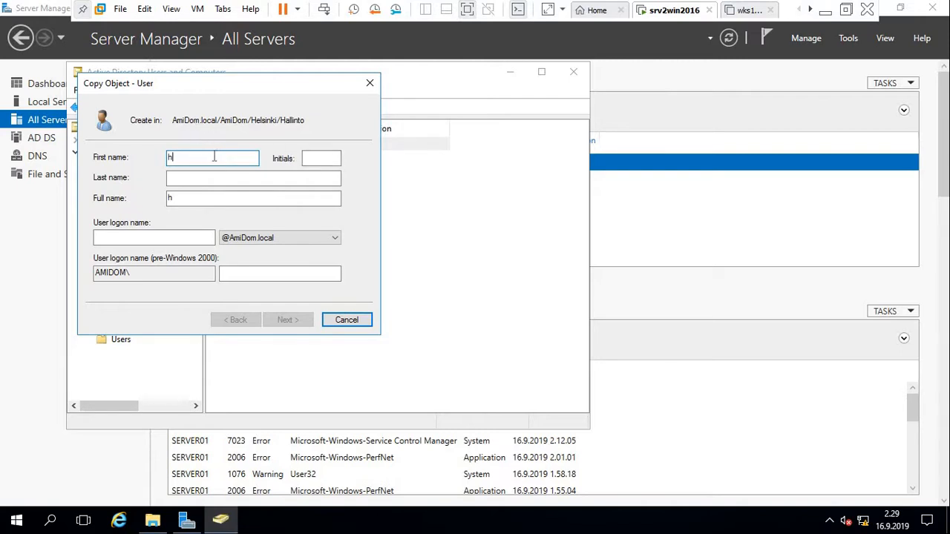
{"action": "key", "text": "BackSpace"}
{"action": "key", "text": "Tab"}
{"action": "key", "text": "Tab"}
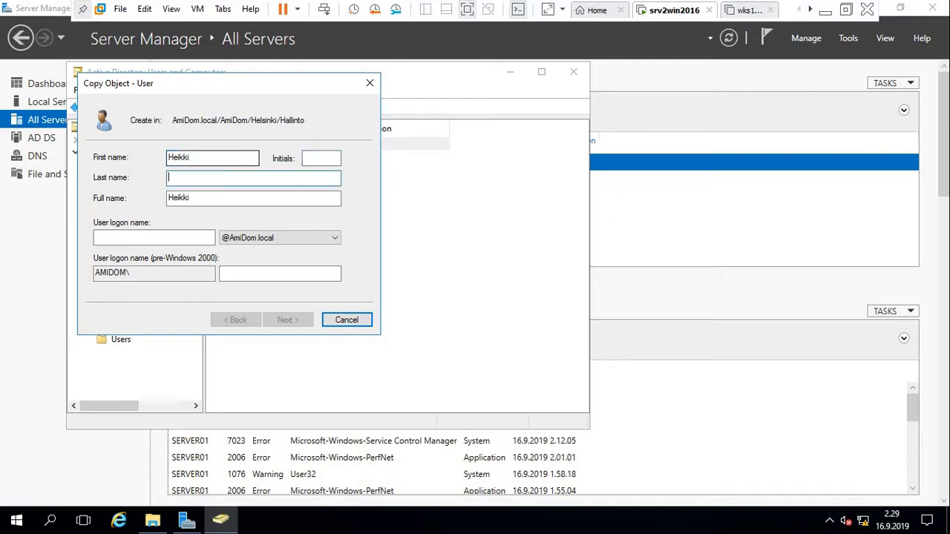
{"action": "key", "text": "Tab"}
{"action": "key", "text": "Tab"}
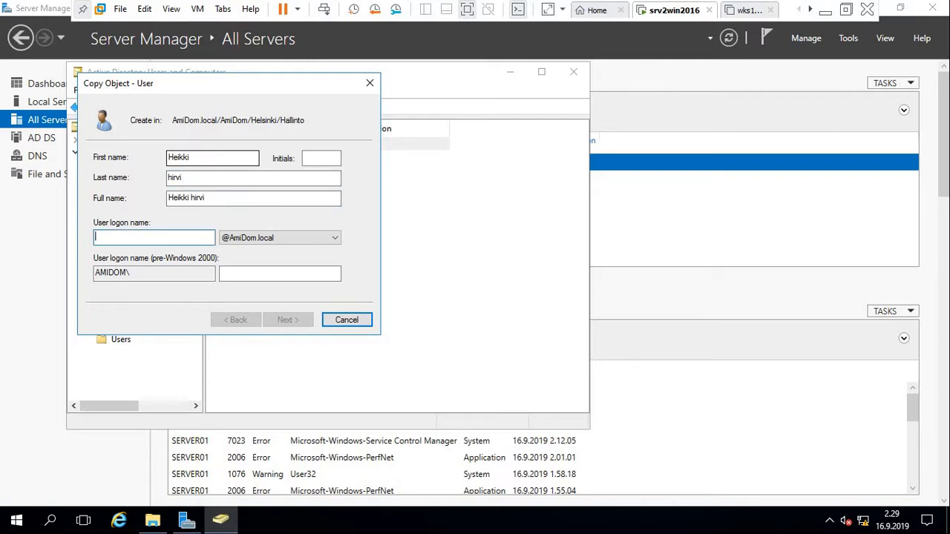
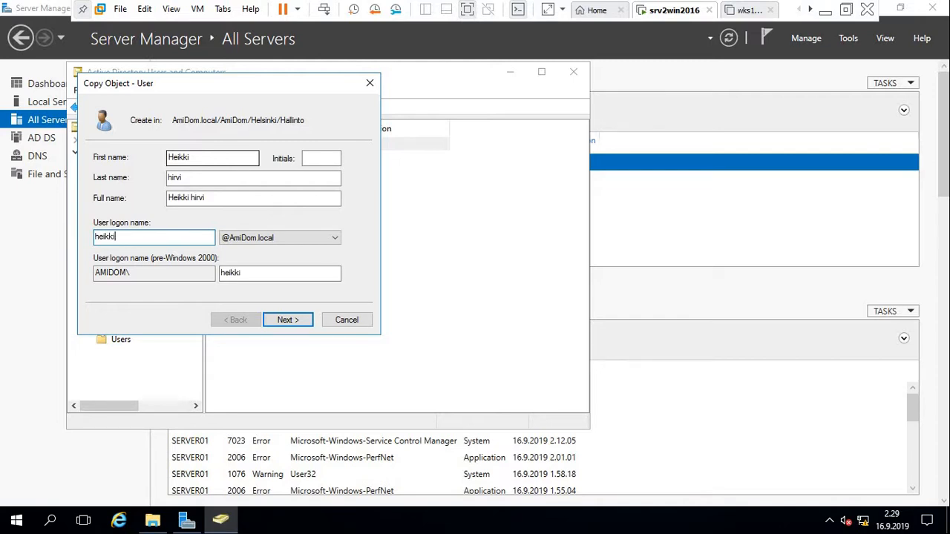
{"action": "left_click", "coordinate": [288, 321]}
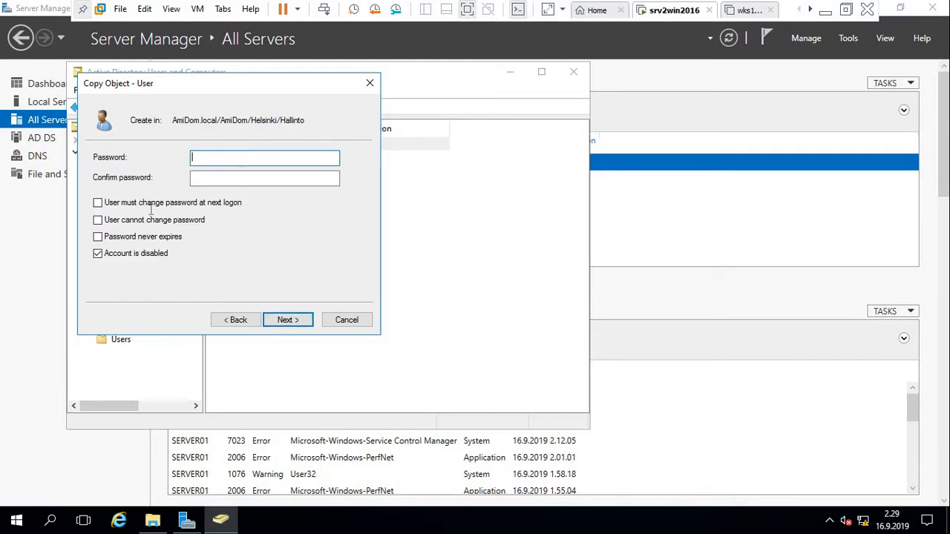
Keep the account enabled, enter and confirm its password, and finish creating the user.
{"action": "left_click", "coordinate": [98, 255]}
{"action": "left_click", "coordinate": [239, 155]}
{"action": "type", "text": "aaaaaaaa"}
{"action": "key", "text": "Tab"}
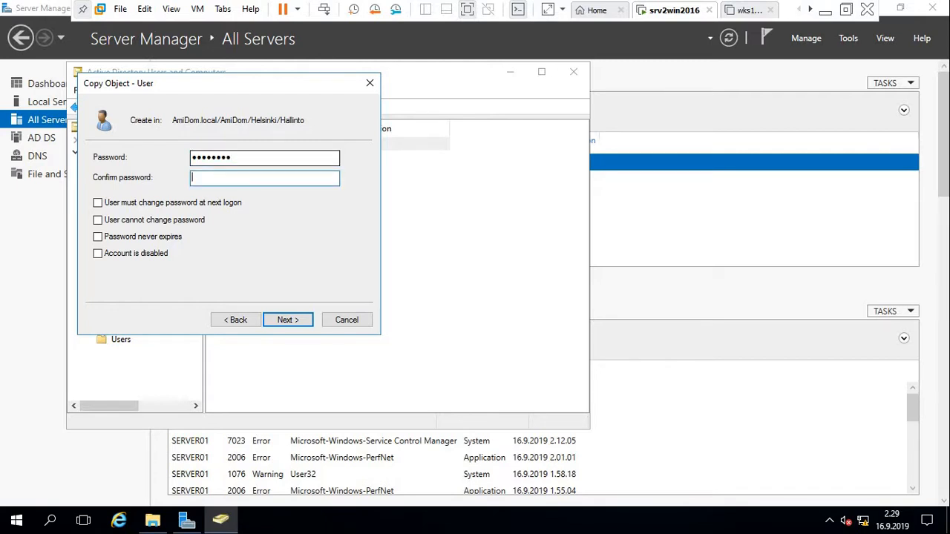
{"action": "type", "text": "aaaaaaaa"}
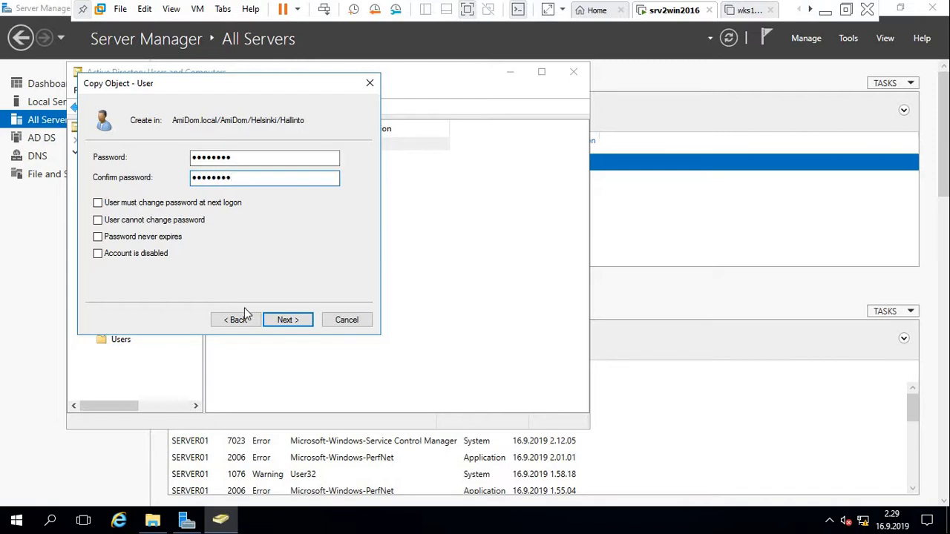
{"action": "left_click", "coordinate": [286, 320]}
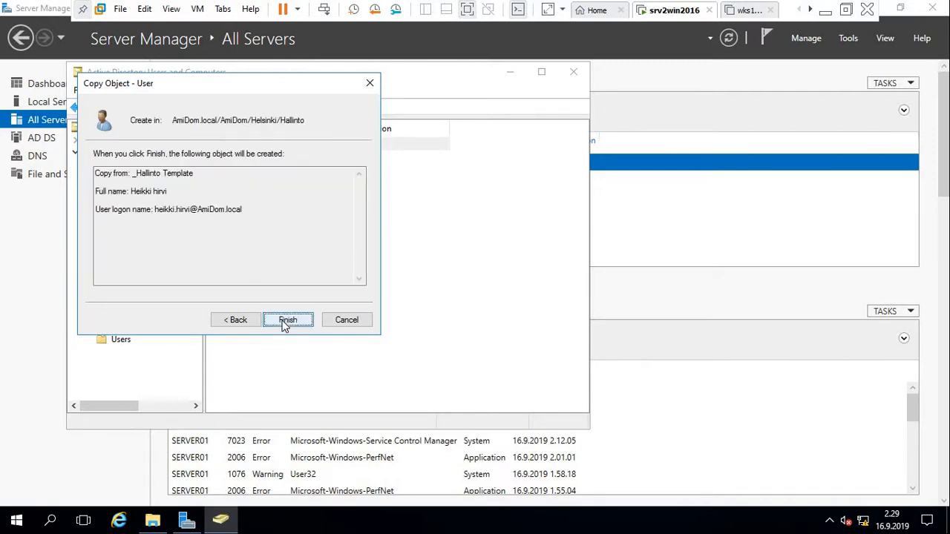
{"action": "left_click", "coordinate": [287, 320]}
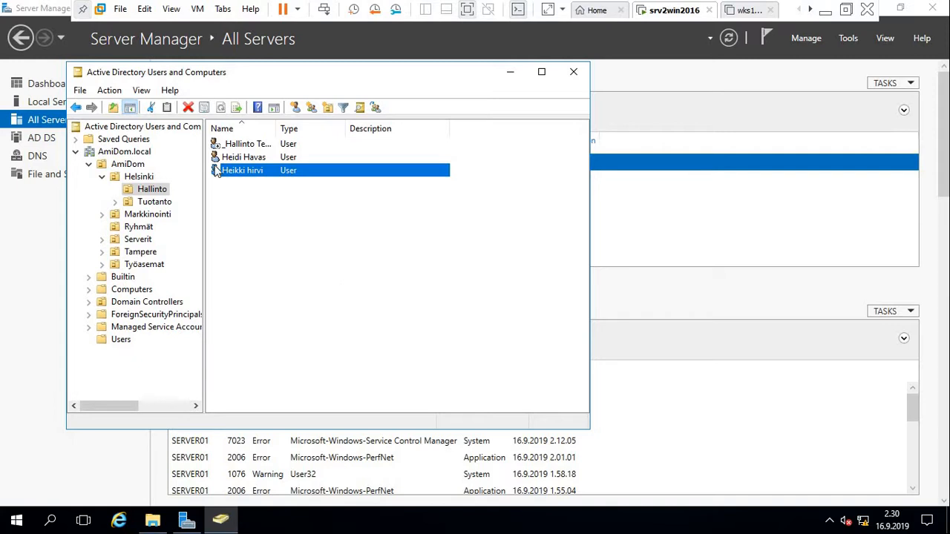
Select the other existing Hallinto user and open its context menu.
{"action": "left_click", "coordinate": [241, 236]}
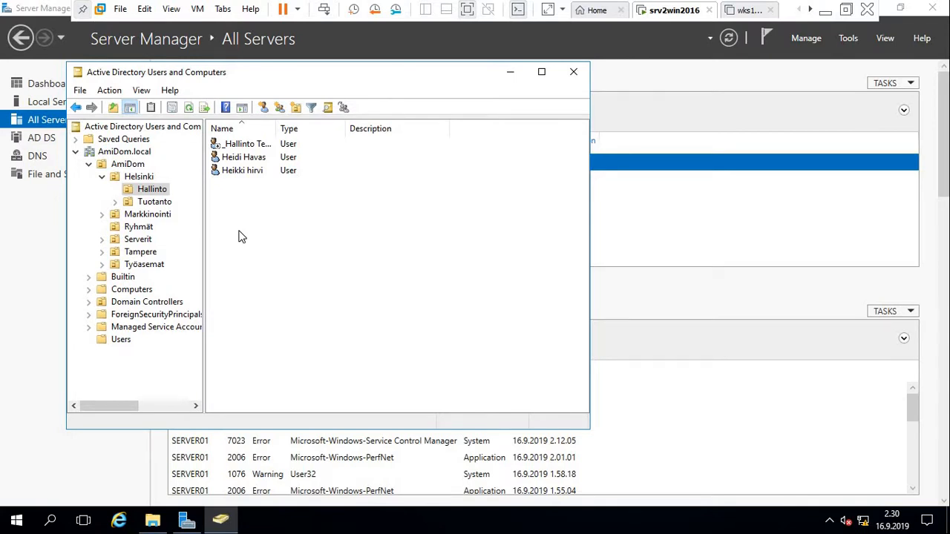
{"action": "left_click", "coordinate": [242, 159]}
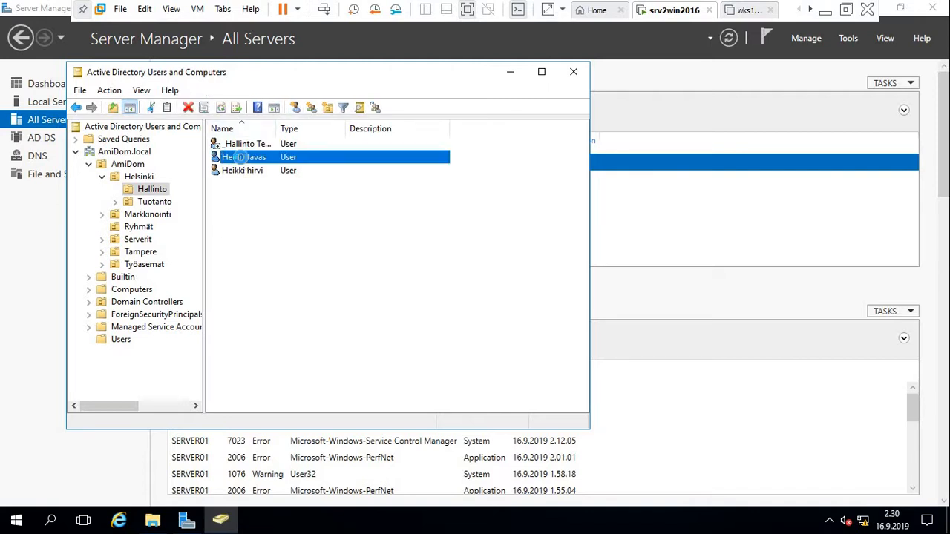
{"action": "right_click", "coordinate": [242, 162]}
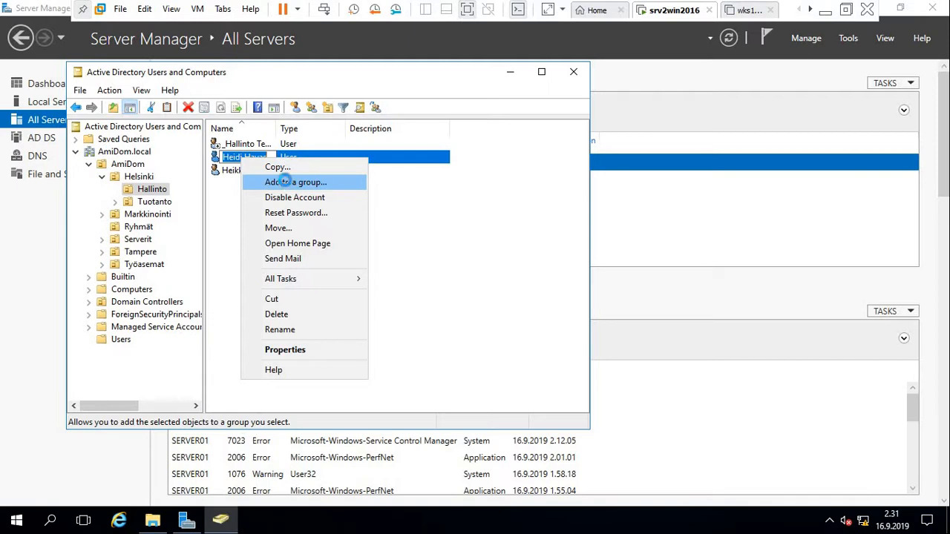
Add the user to the palkat group, then check Ryhmät and return to Hallinto.
{"action": "left_click", "coordinate": [288, 186]}
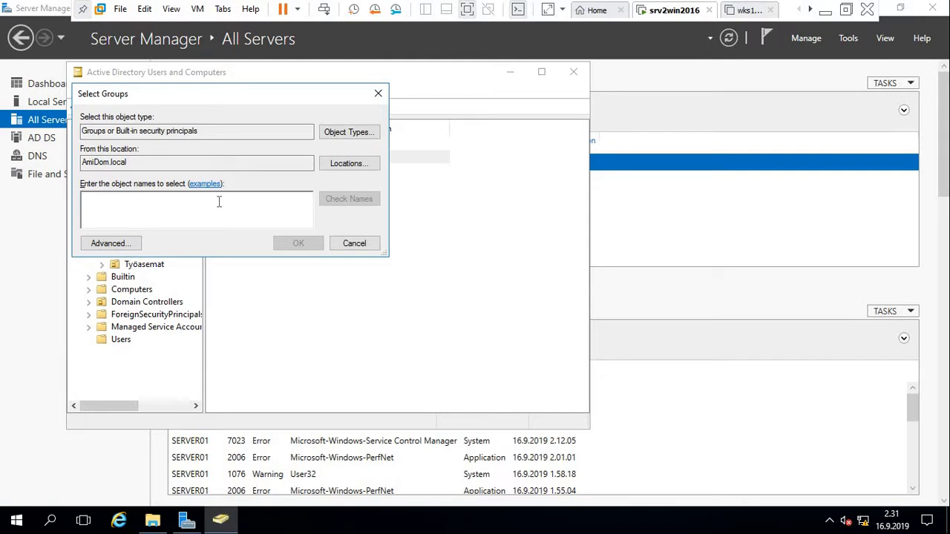
{"action": "type", "text": "palka"}
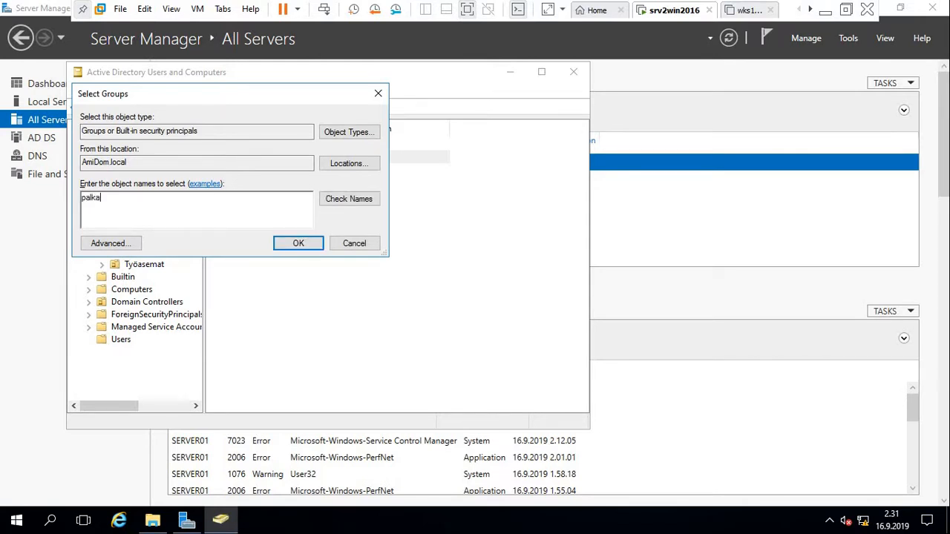
{"action": "type", "text": "t"}
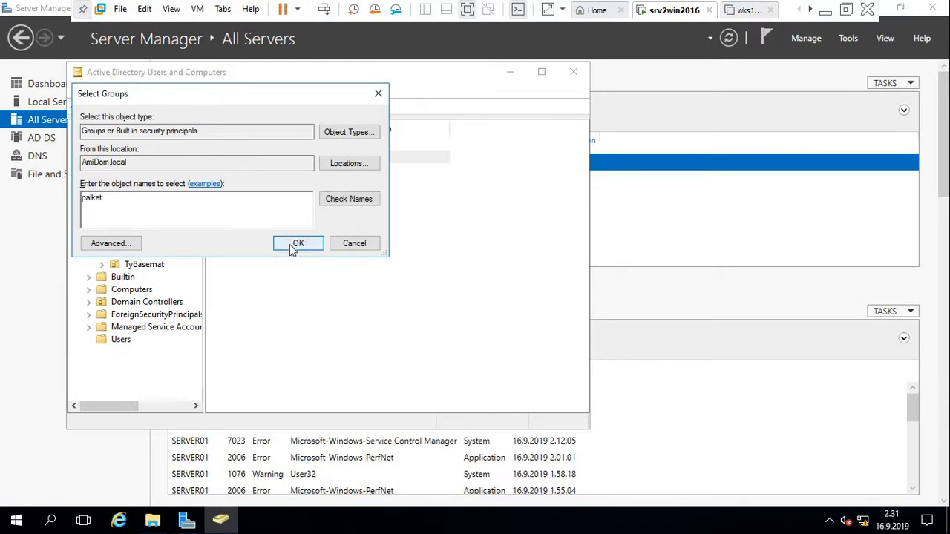
{"action": "left_click", "coordinate": [350, 199]}
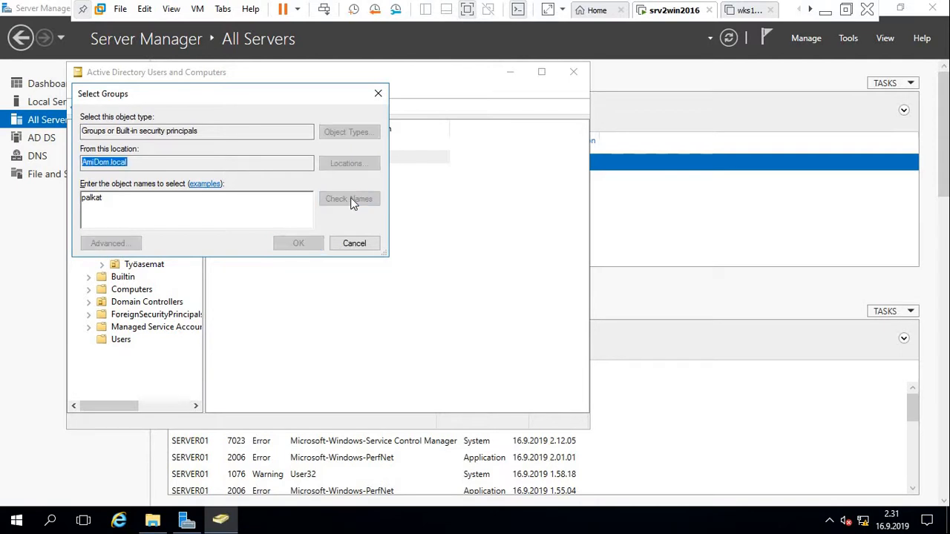
{"action": "left_click", "coordinate": [300, 244]}
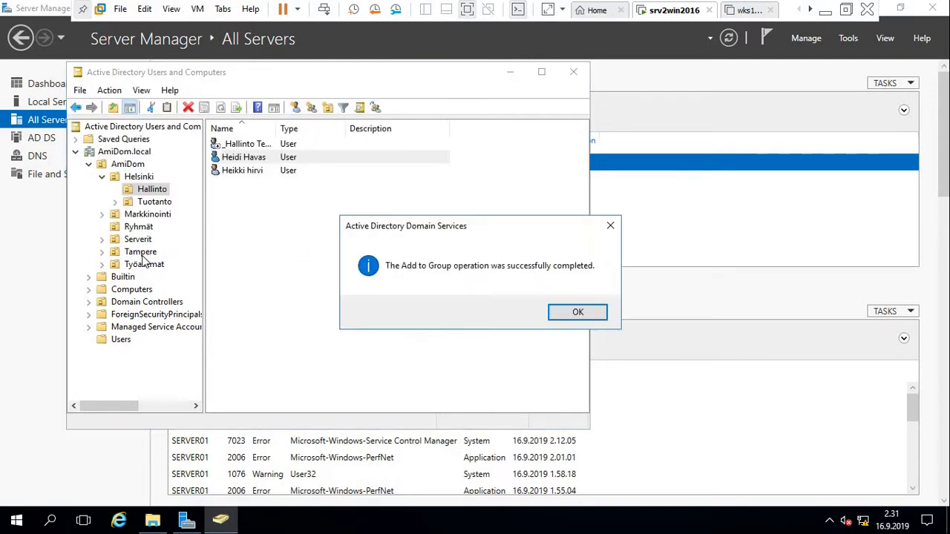
{"action": "left_click", "coordinate": [579, 313]}
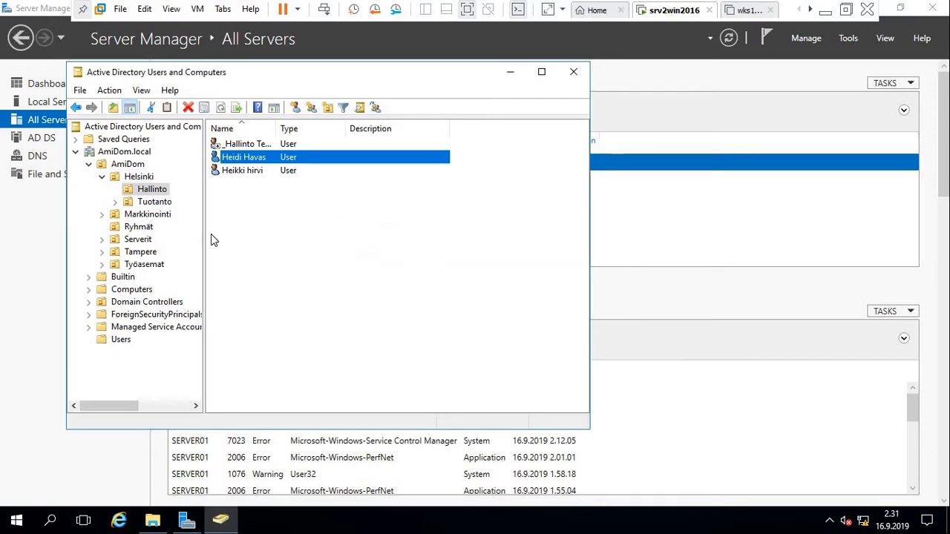
{"action": "left_click", "coordinate": [141, 229]}
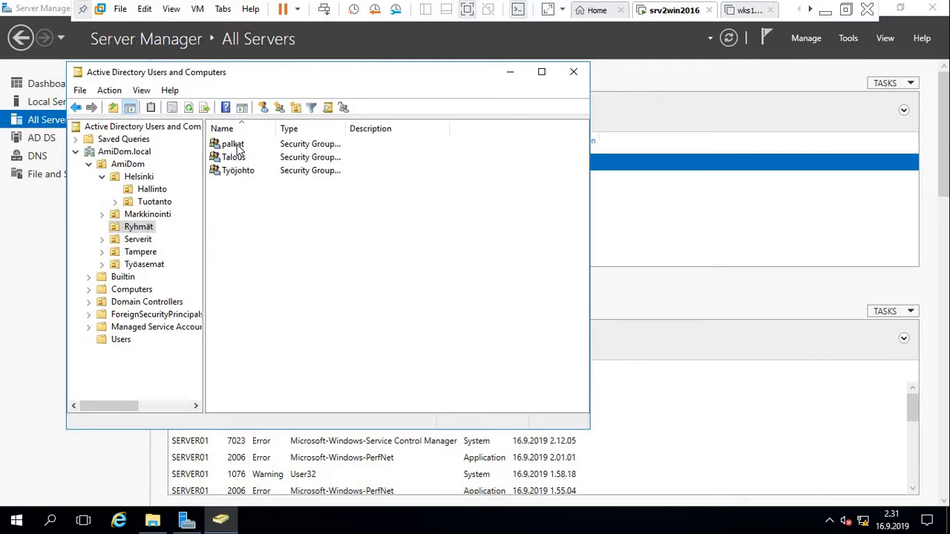
{"action": "left_click", "coordinate": [150, 190]}
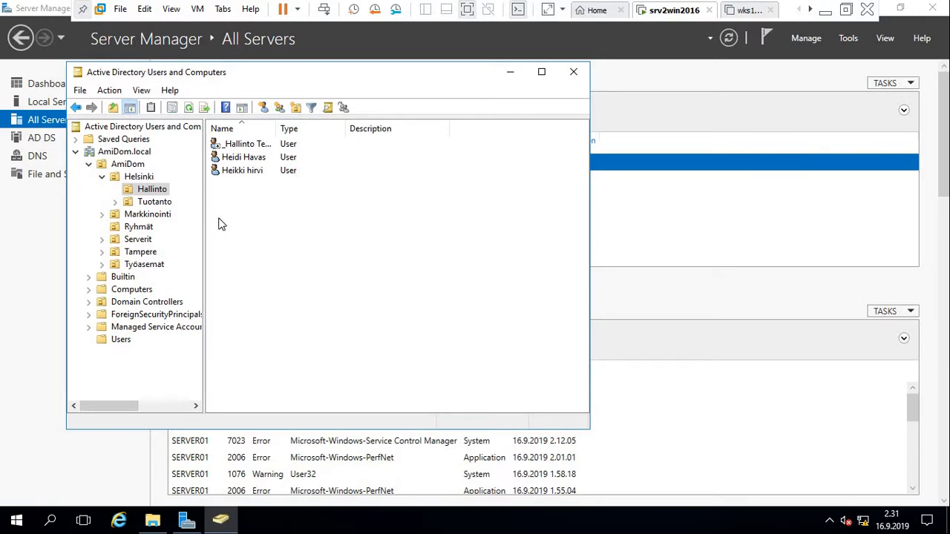
Add the third Hallinto user account to the Talous group and dismiss the confirmation.
{"action": "left_click", "coordinate": [233, 173]}
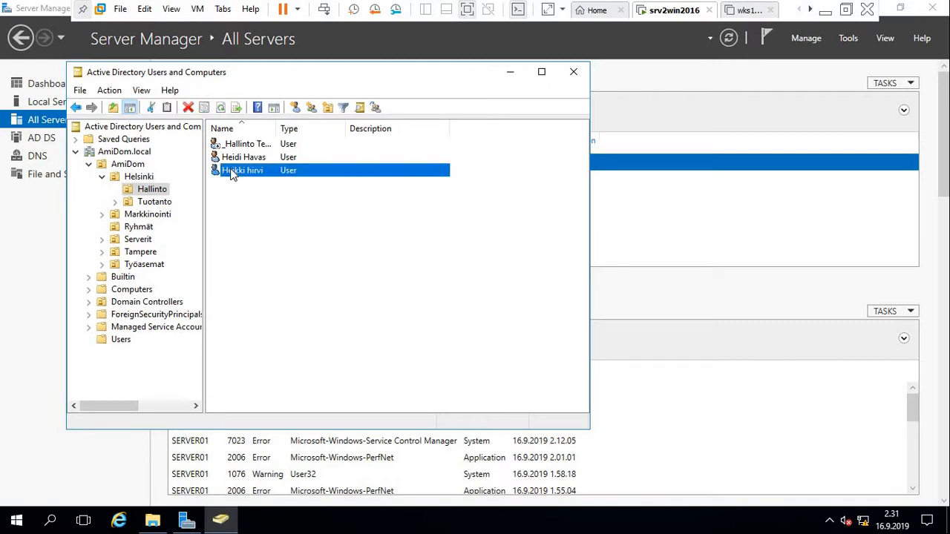
{"action": "right_click", "coordinate": [233, 173]}
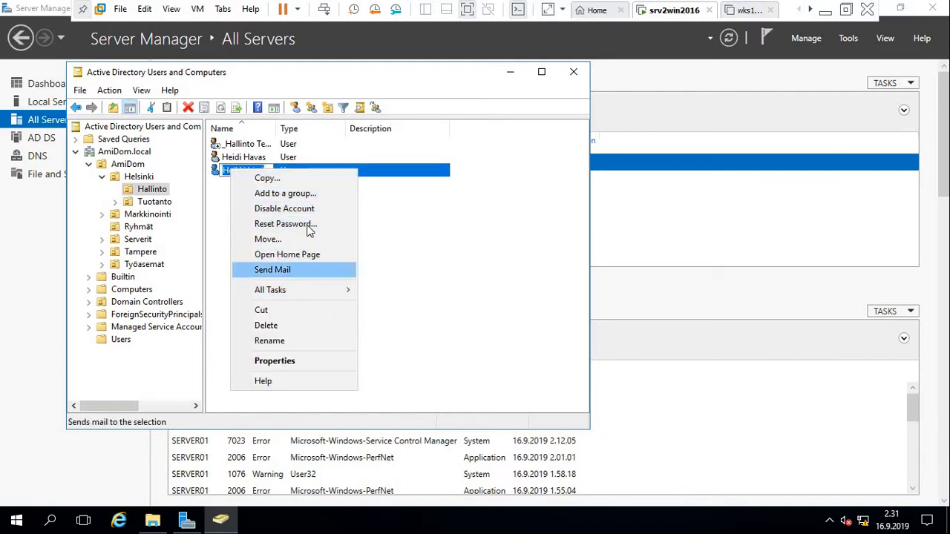
{"action": "left_click", "coordinate": [320, 194]}
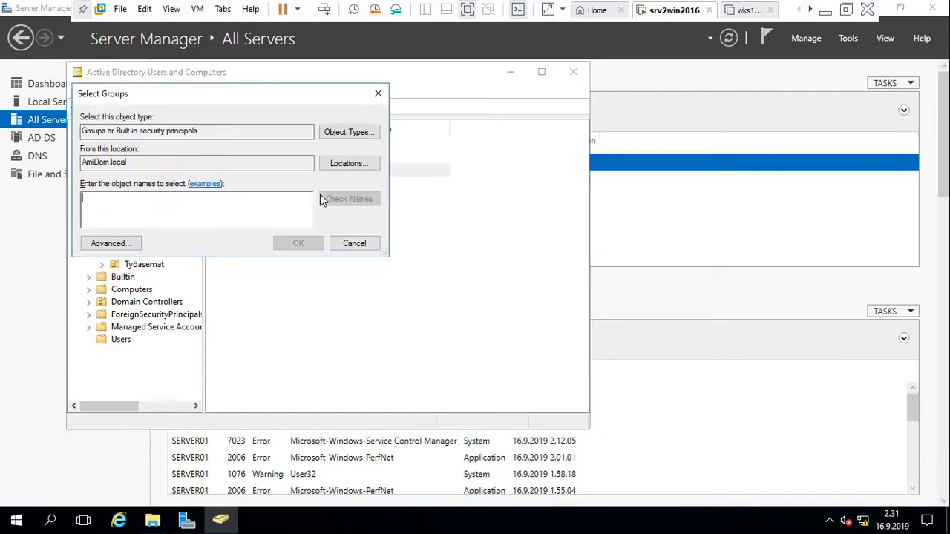
{"action": "type", "text": "Talous"}
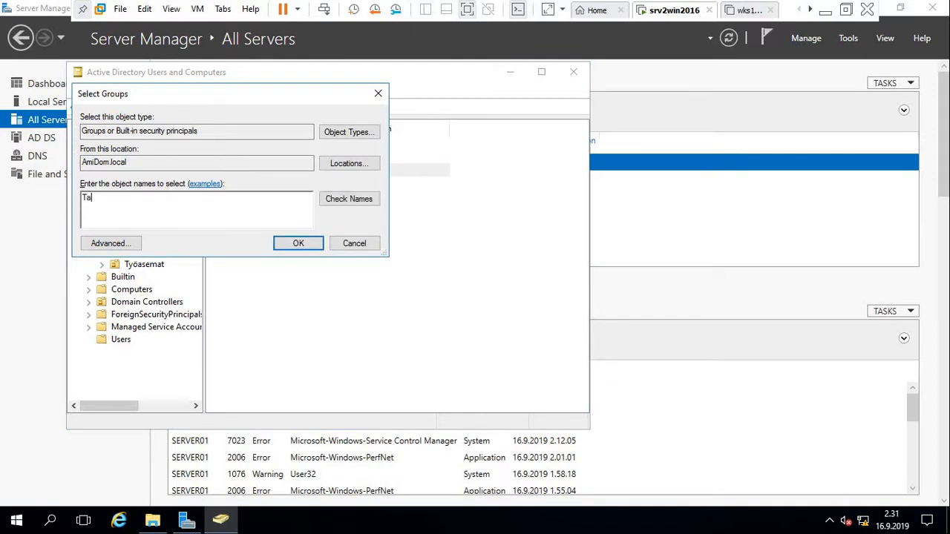
{"action": "key", "text": "BackSpace"}
{"action": "key", "text": "BackSpace"}
{"action": "type", "text": "us"}
{"action": "left_click", "coordinate": [363, 203]}
{"action": "left_click", "coordinate": [306, 243]}
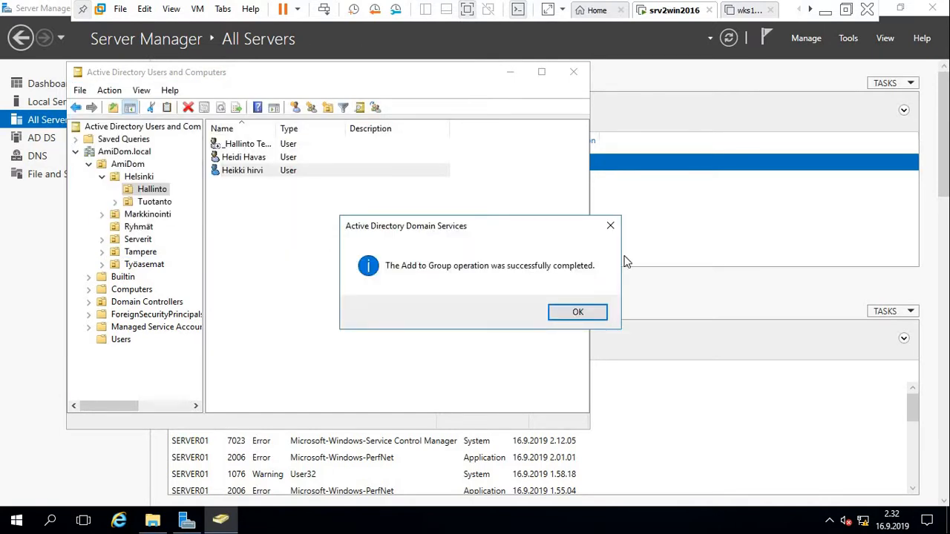
{"action": "left_click", "coordinate": [577, 318]}
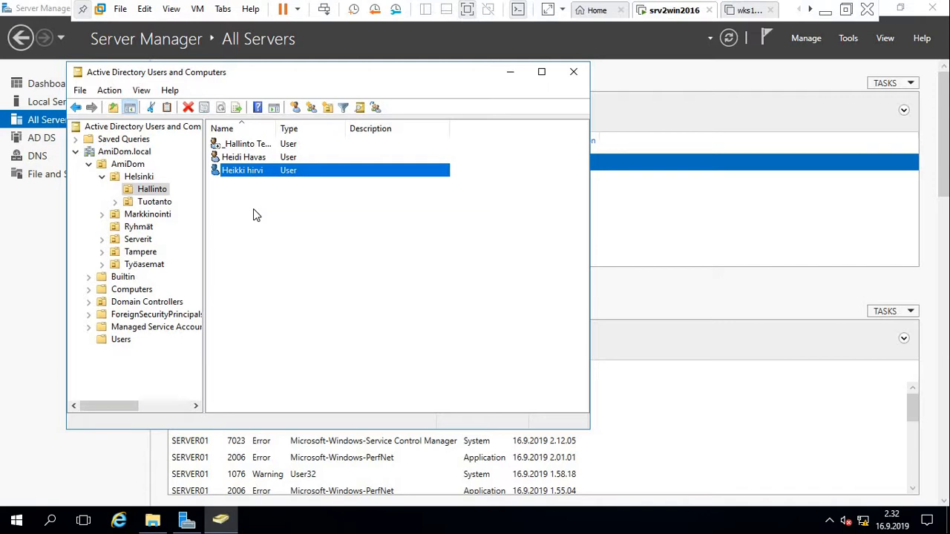
Show the Ryhmät unit's groups palkat, Talous and Työjohto, and open its context menu.
{"action": "left_click", "coordinate": [138, 228]}
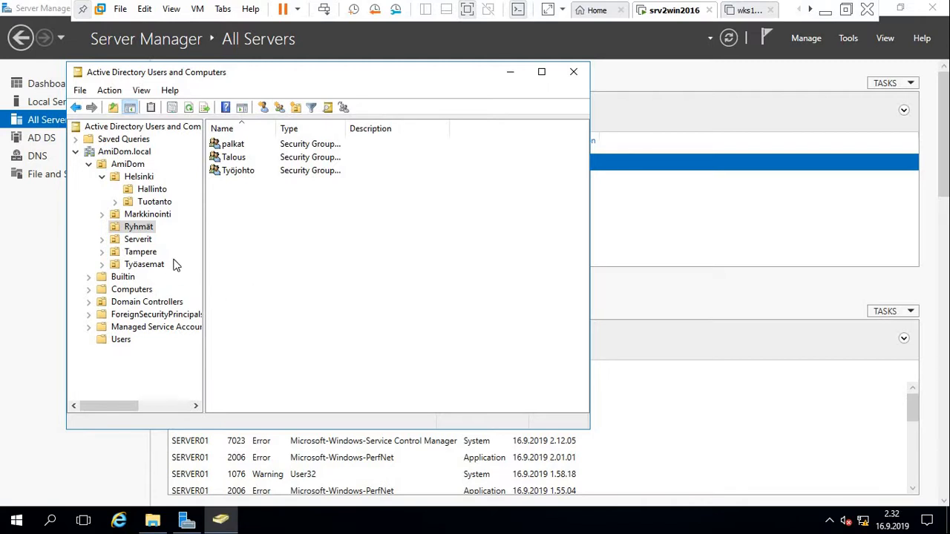
{"action": "right_click", "coordinate": [141, 231]}
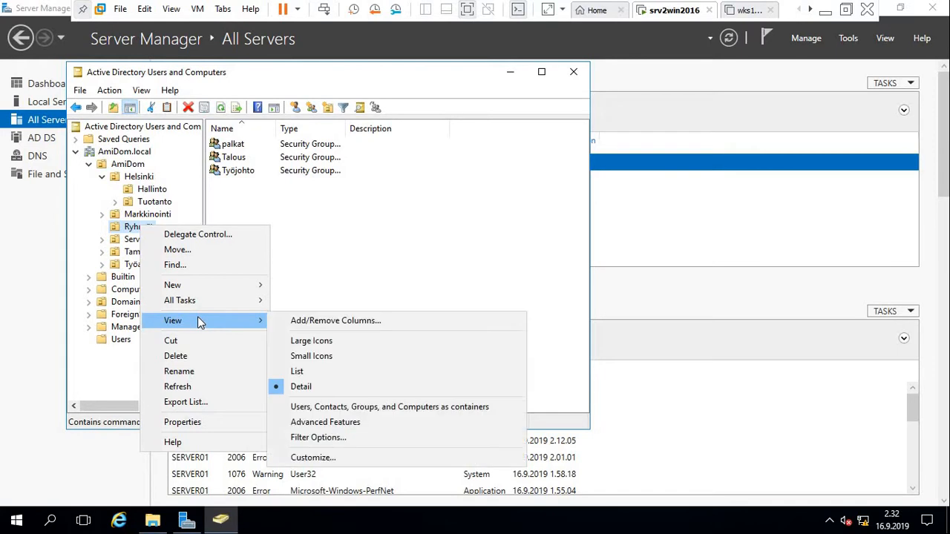
Create the domain local group ACL_palkat_mod in the Ryhmät unit.
{"action": "mouse_move", "coordinate": [212, 286]}
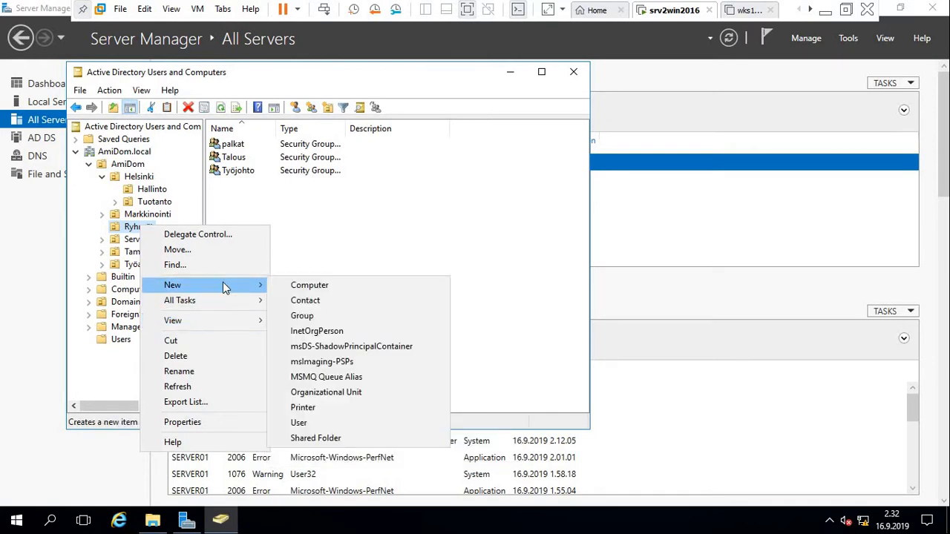
{"action": "left_click", "coordinate": [344, 318]}
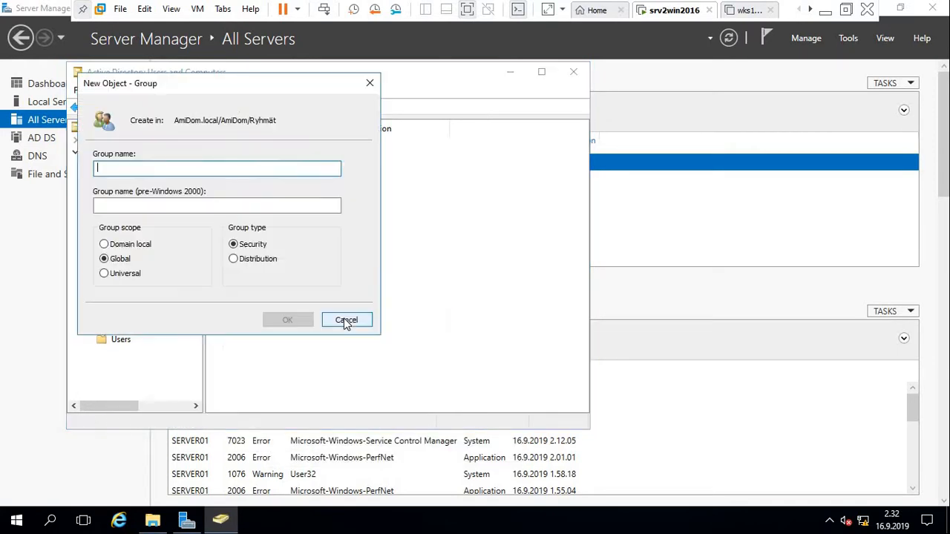
{"action": "left_click", "coordinate": [105, 245]}
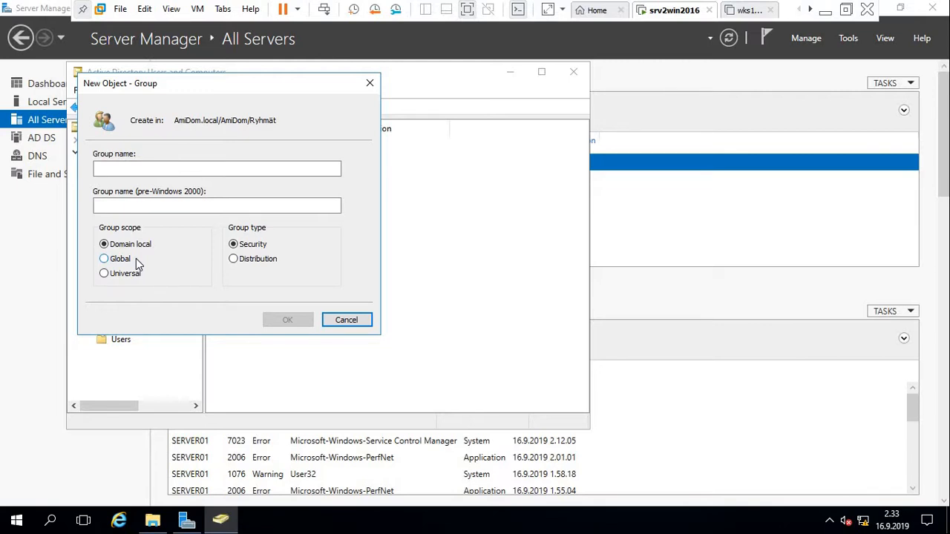
{"action": "left_click", "coordinate": [168, 170]}
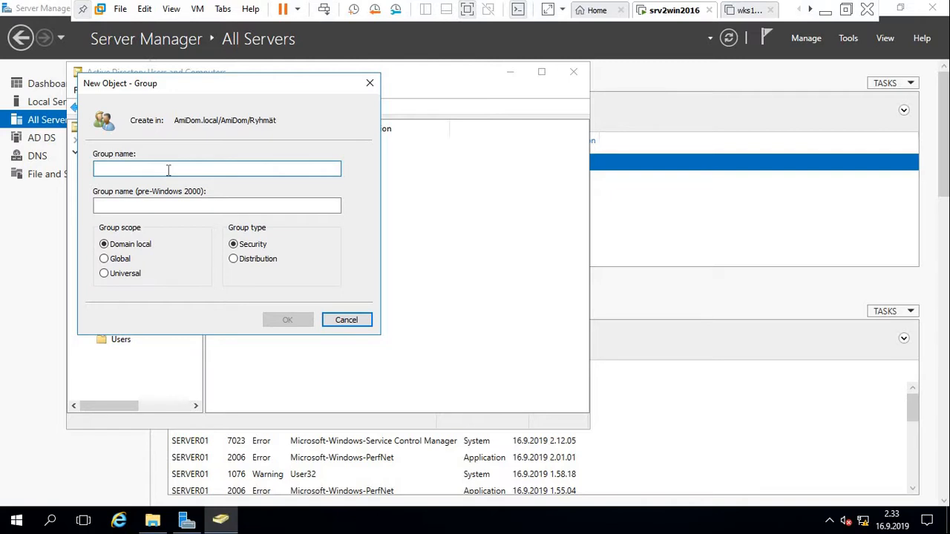
{"action": "type", "text": "A"}
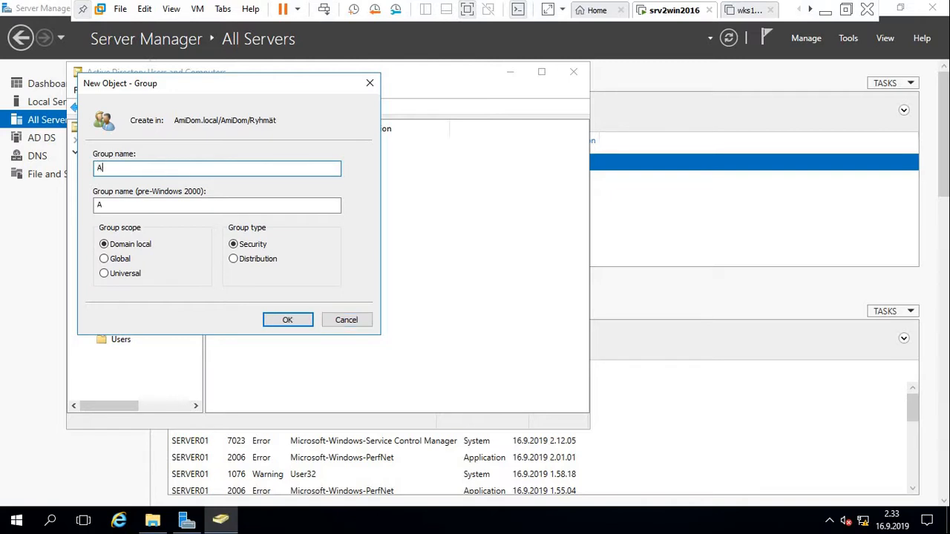
{"action": "type", "text": "CL_palkat_mod"}
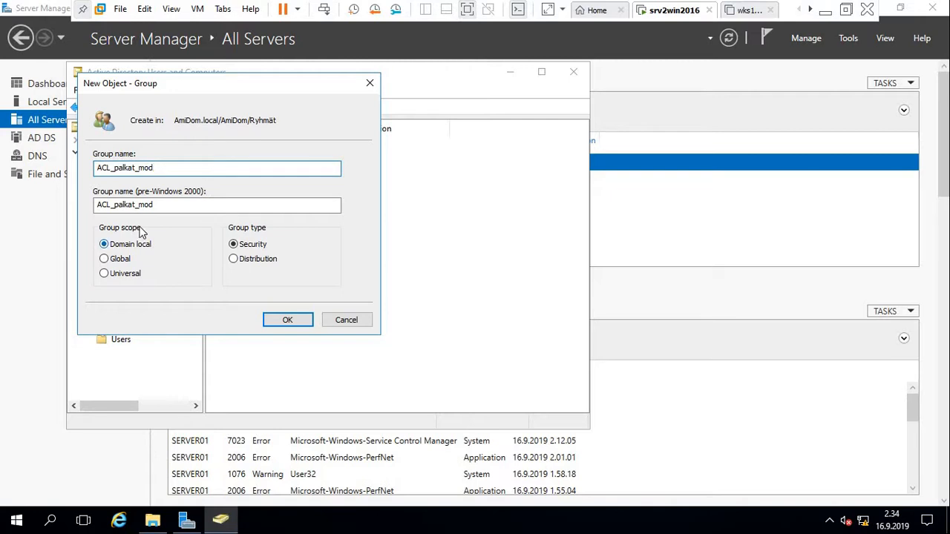
{"action": "left_click", "coordinate": [278, 320]}
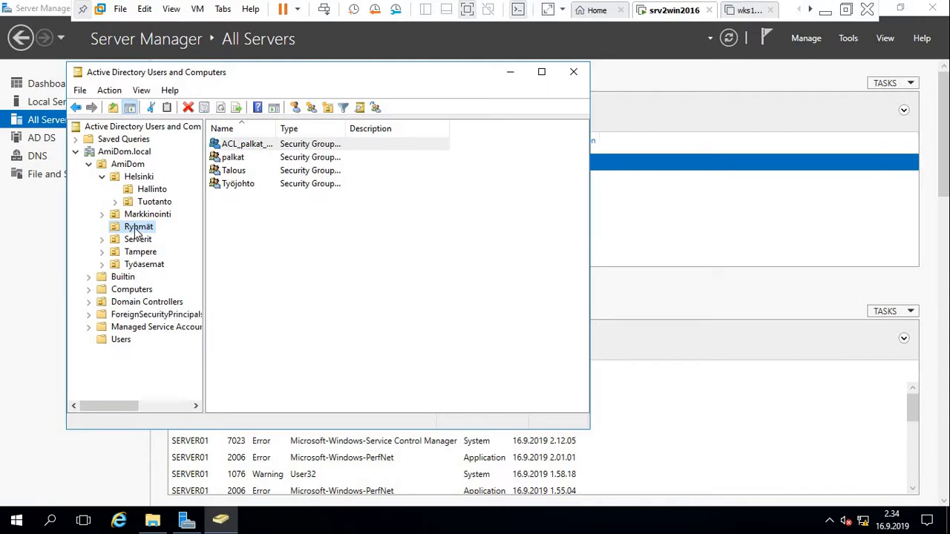
Create ACL_Talous_mod as a domain local group in Ryhmät, after cancelling a first attempt.
{"action": "right_click", "coordinate": [134, 230]}
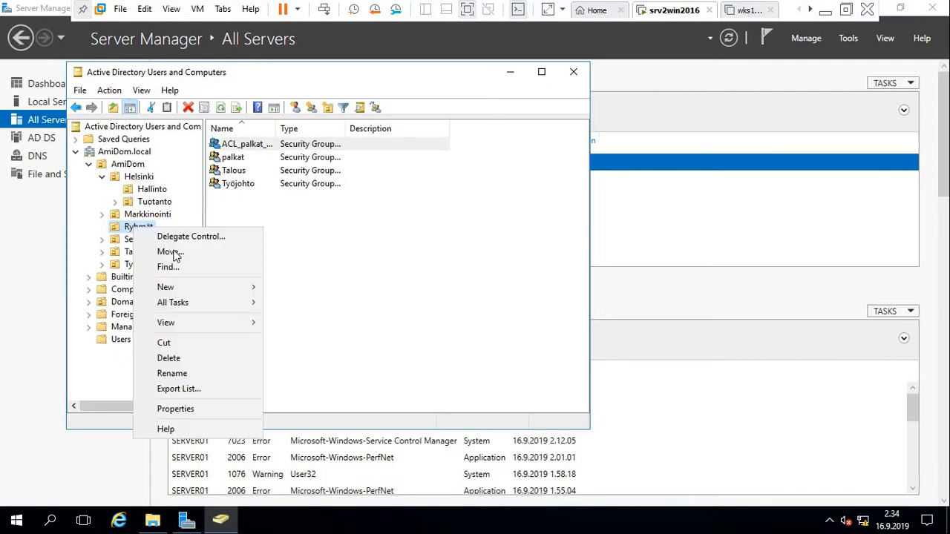
{"action": "mouse_move", "coordinate": [199, 287]}
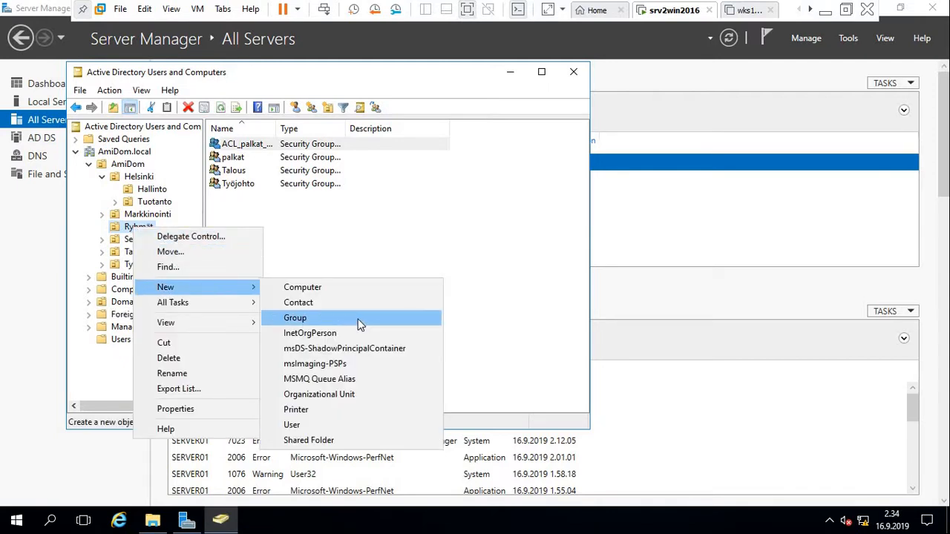
{"action": "left_click", "coordinate": [360, 319]}
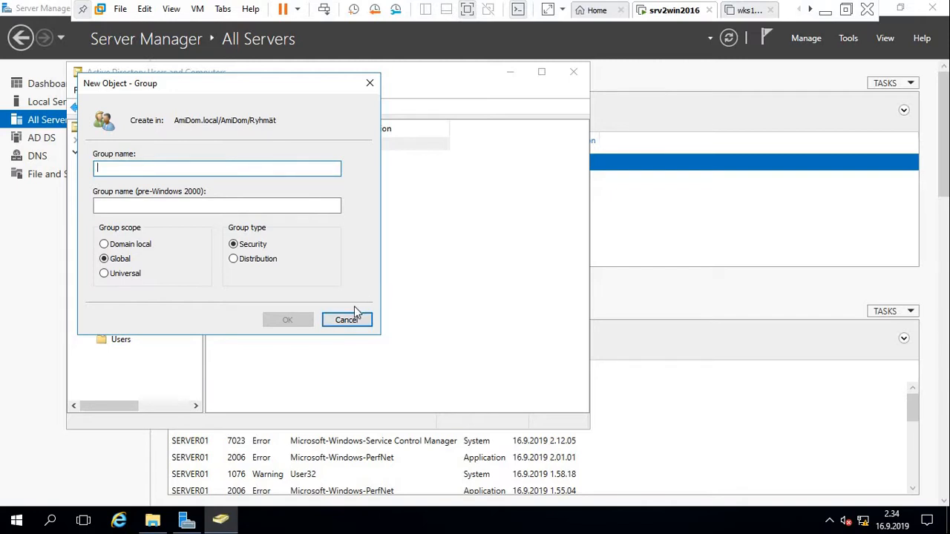
{"action": "left_click", "coordinate": [351, 320]}
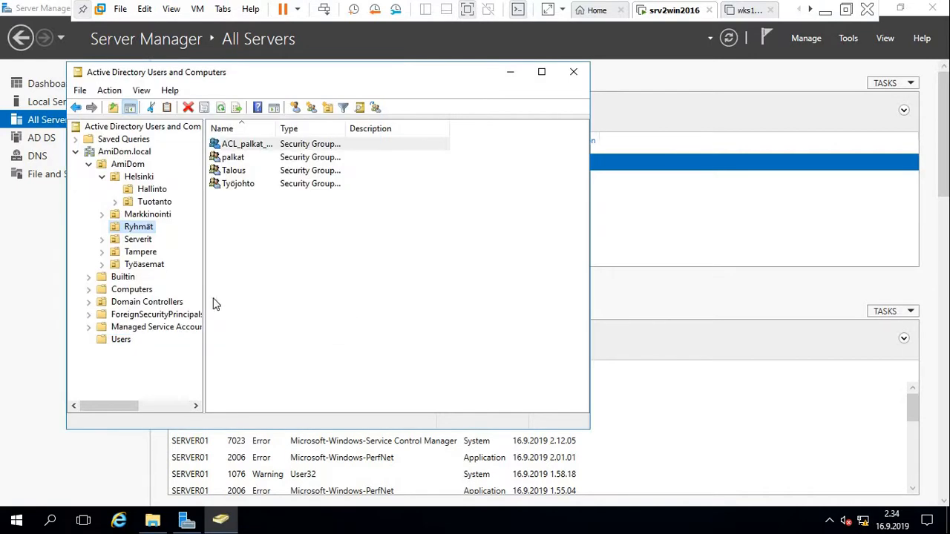
{"action": "right_click", "coordinate": [147, 231]}
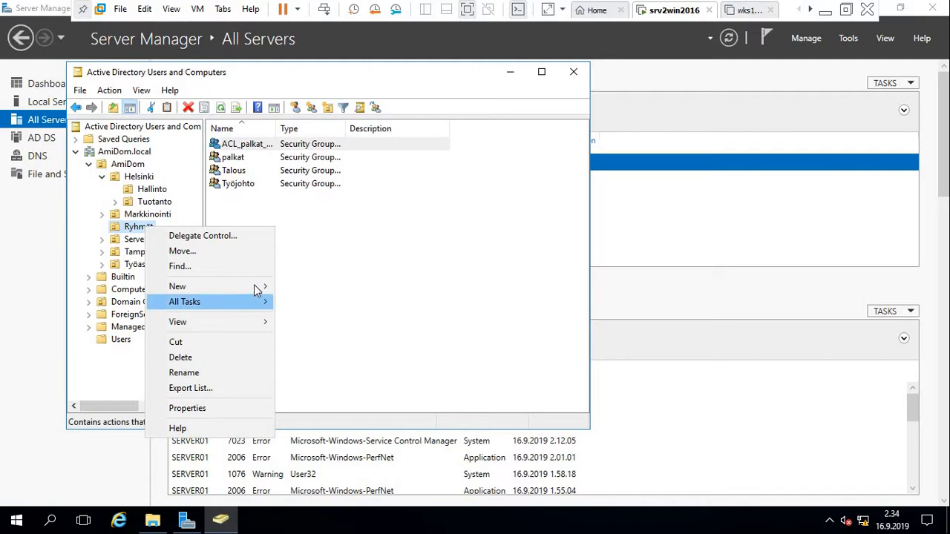
{"action": "mouse_move", "coordinate": [256, 290]}
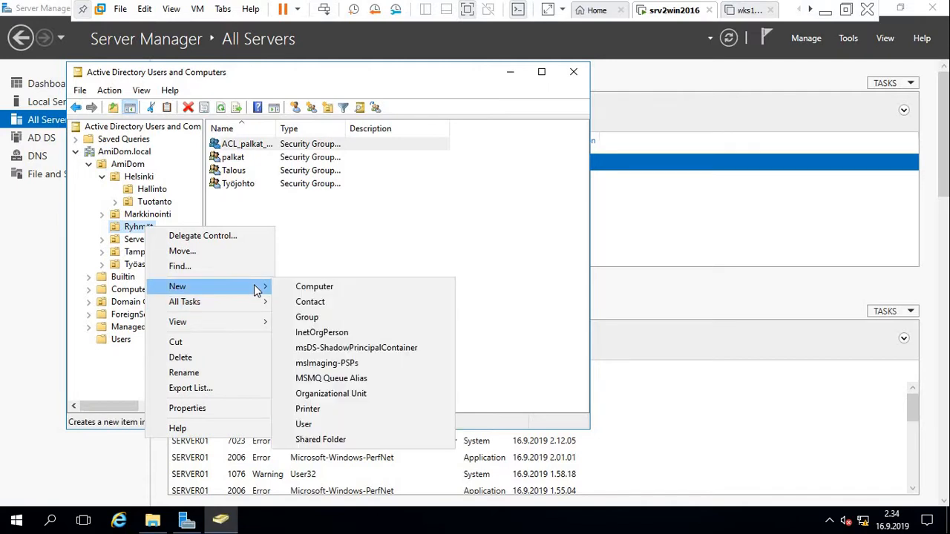
{"action": "left_click", "coordinate": [359, 322]}
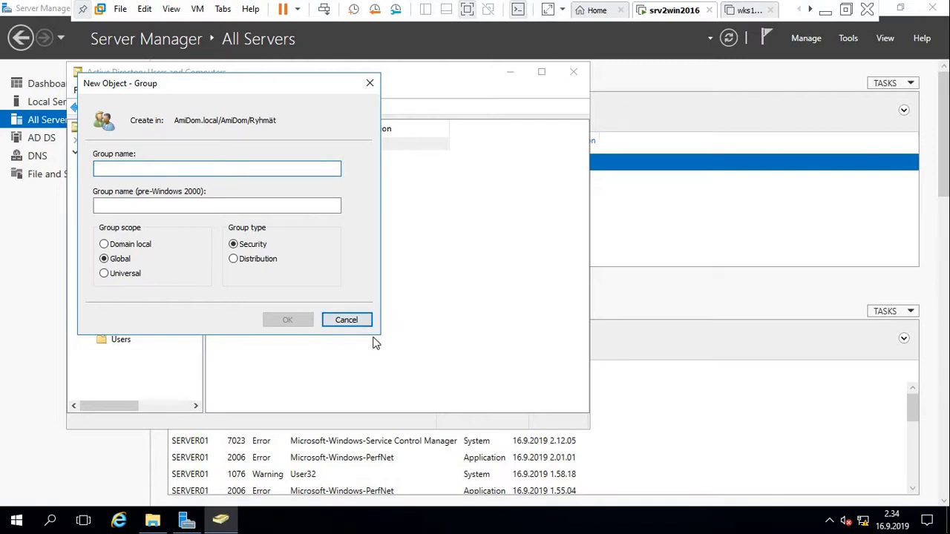
{"action": "type", "text": "ACL"}
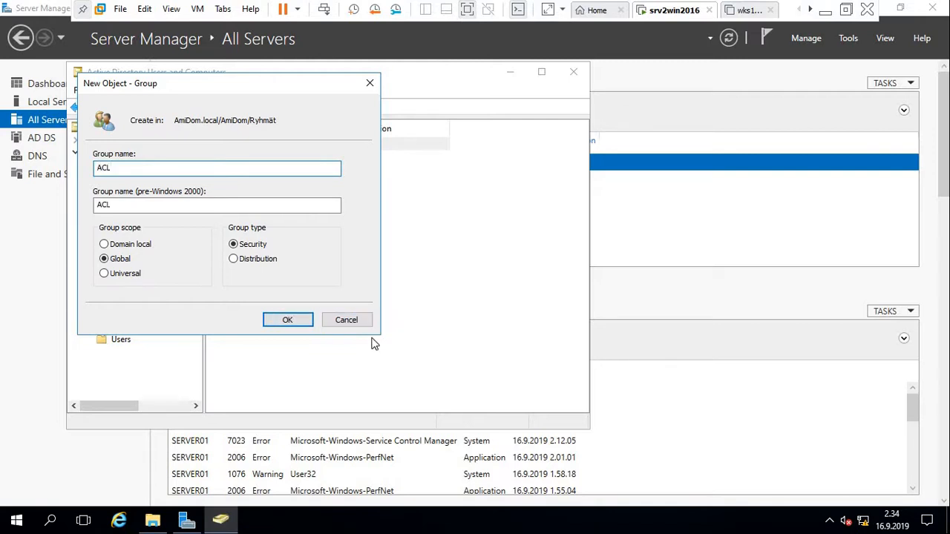
{"action": "type", "text": "_Talous_mod"}
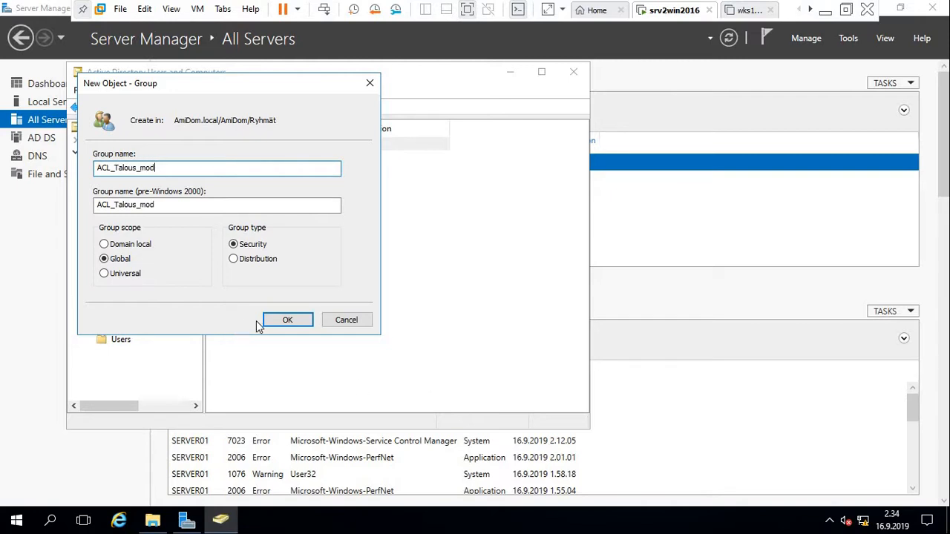
{"action": "left_click", "coordinate": [120, 246]}
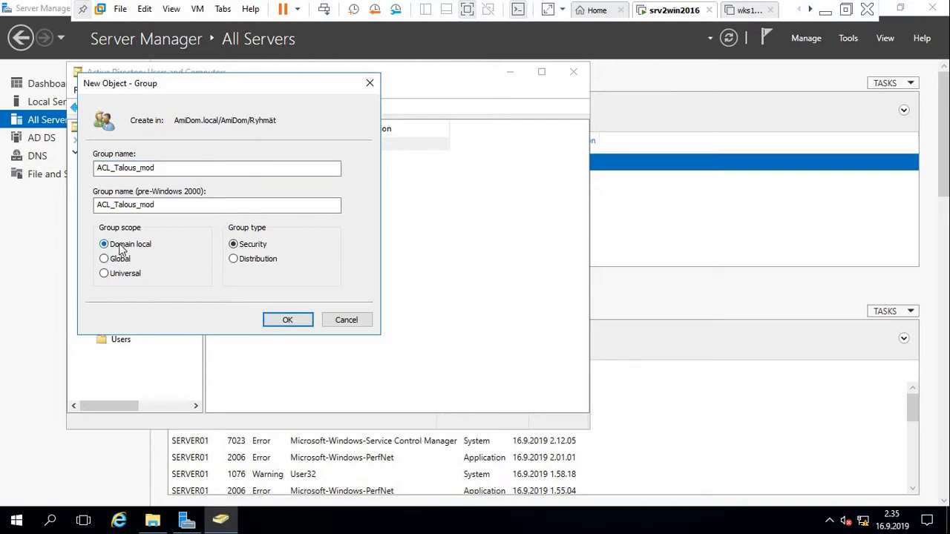
{"action": "left_click", "coordinate": [286, 320]}
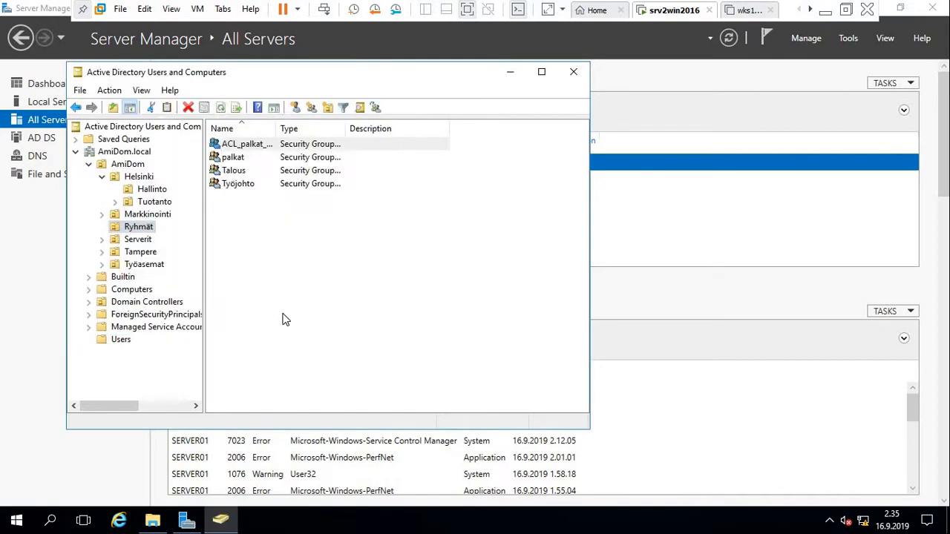
Create ACL_talous_luku as a third domain local security group in Ryhmät.
{"action": "right_click", "coordinate": [135, 230]}
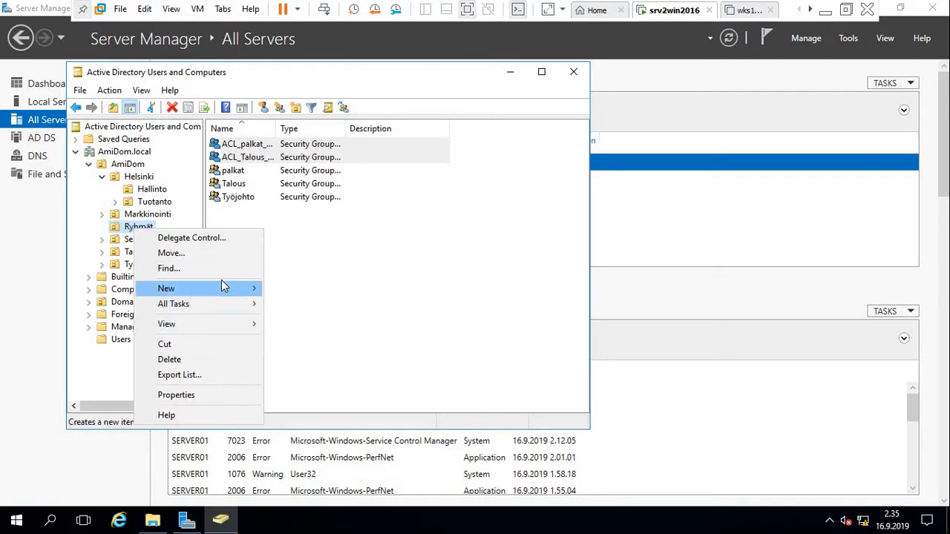
{"action": "mouse_move", "coordinate": [236, 291]}
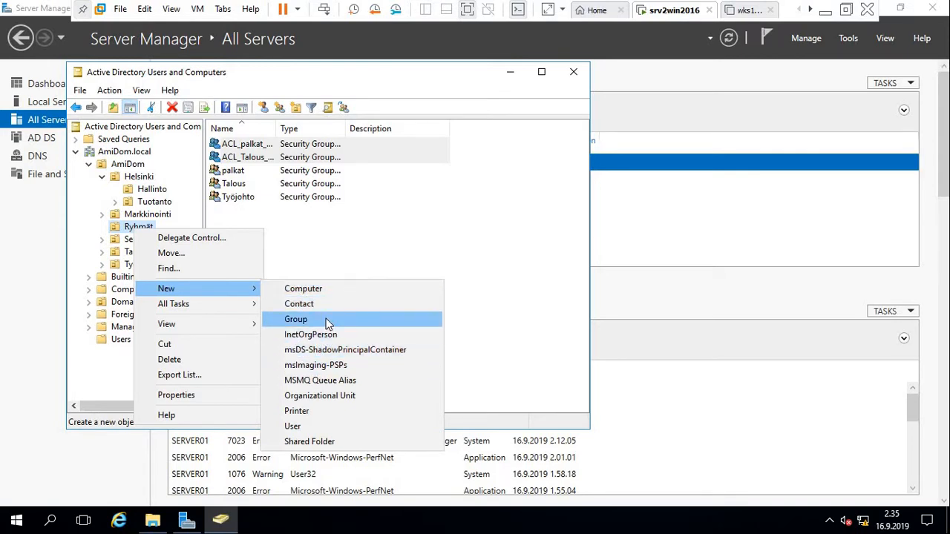
{"action": "left_click", "coordinate": [328, 321]}
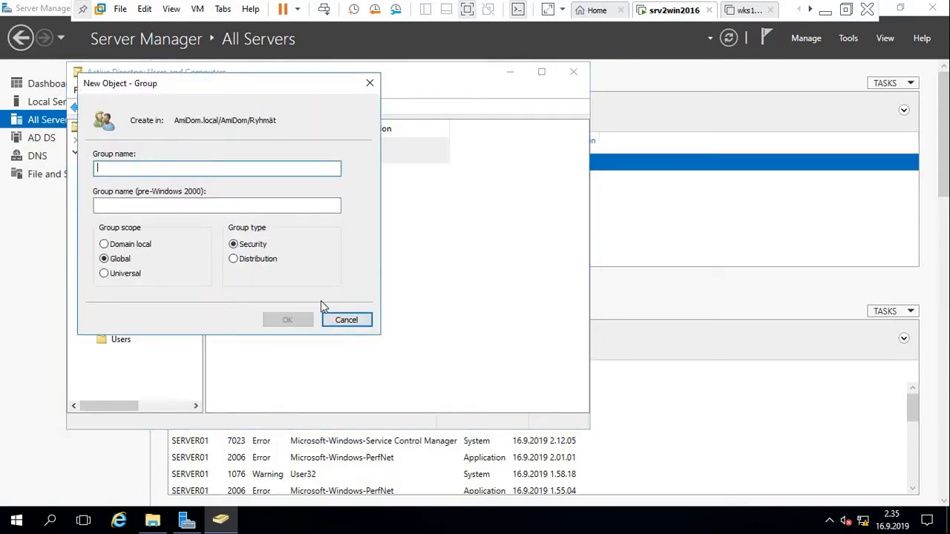
{"action": "type", "text": "ACL"}
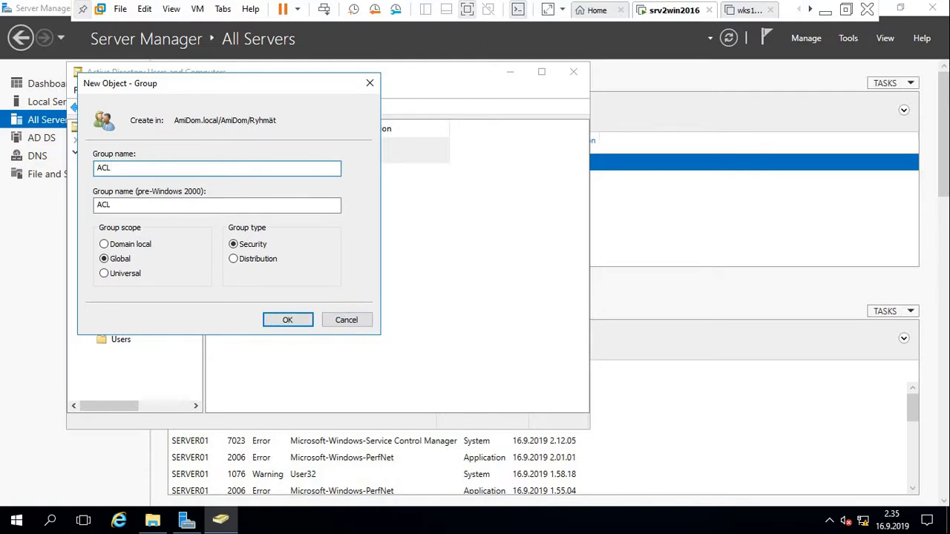
{"action": "type", "text": "_"}
{"action": "type", "text": "talous"}
{"action": "type", "text": "_li"}
{"action": "type", "text": "uku"}
{"action": "left_click", "coordinate": [136, 252]}
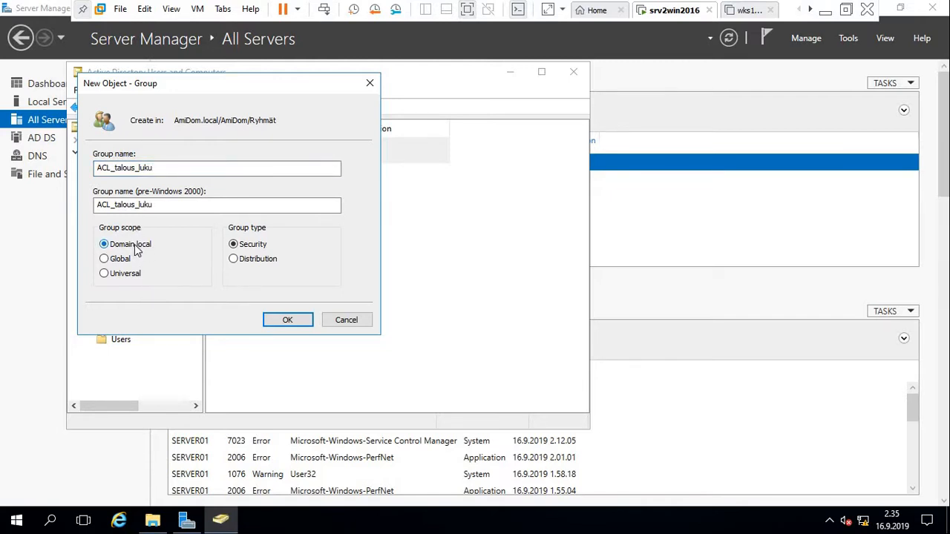
{"action": "left_click", "coordinate": [286, 320]}
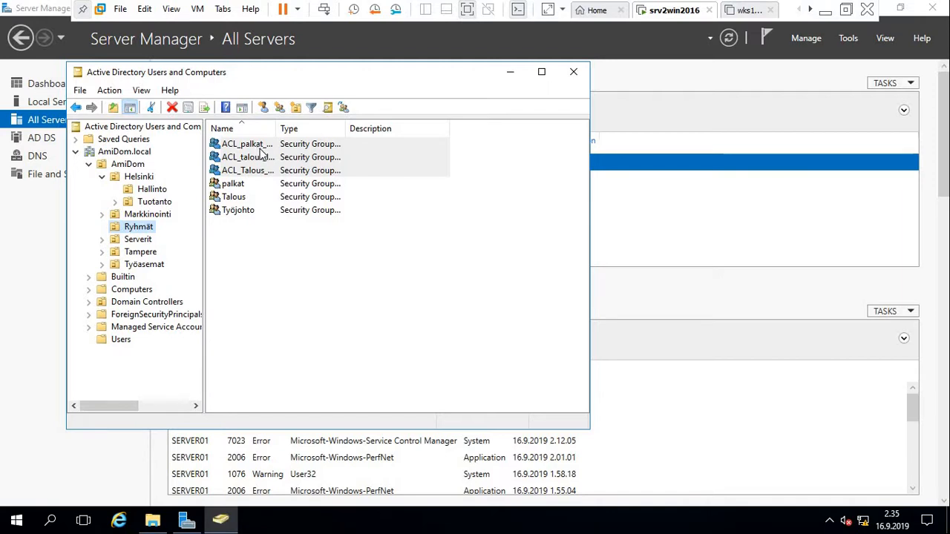
{"action": "left_click", "coordinate": [227, 187]}
{"action": "left_click", "coordinate": [227, 187]}
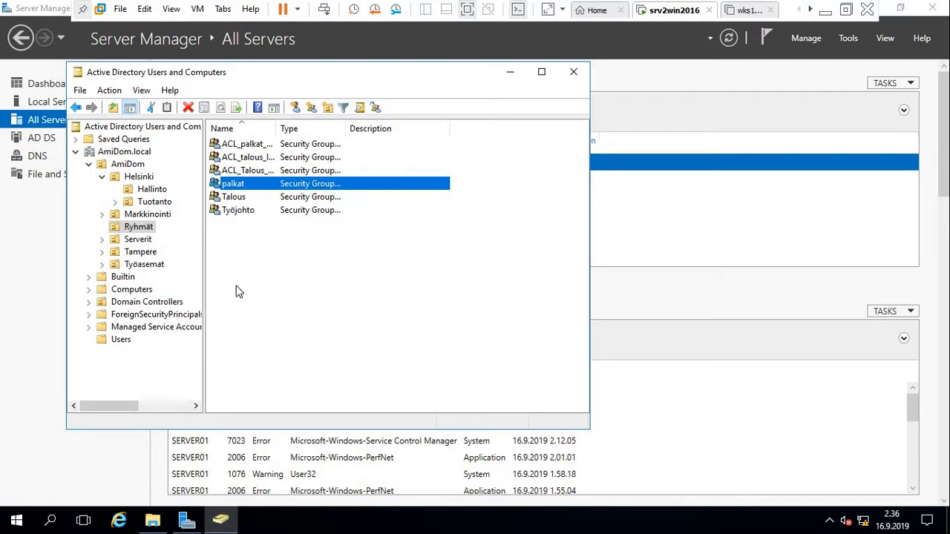
{"action": "right_click", "coordinate": [242, 152]}
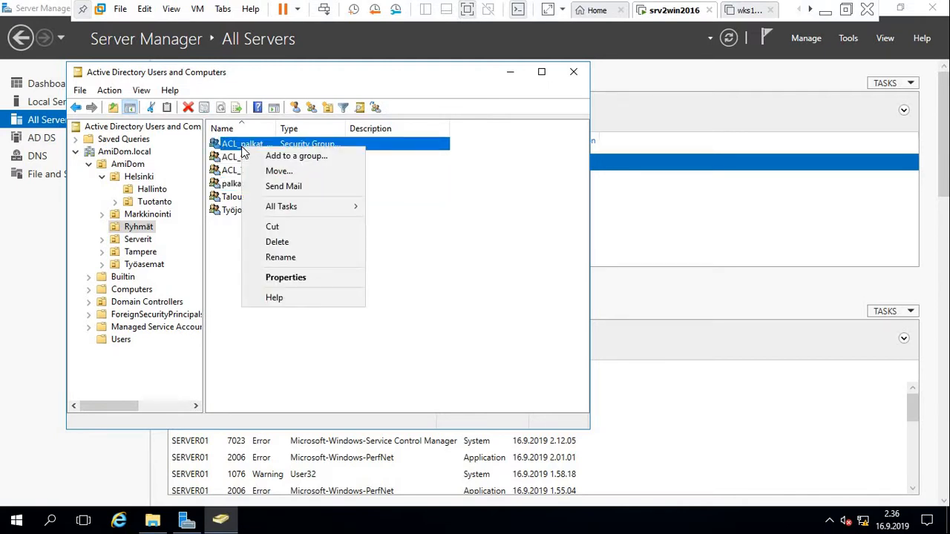
{"action": "left_click", "coordinate": [295, 156]}
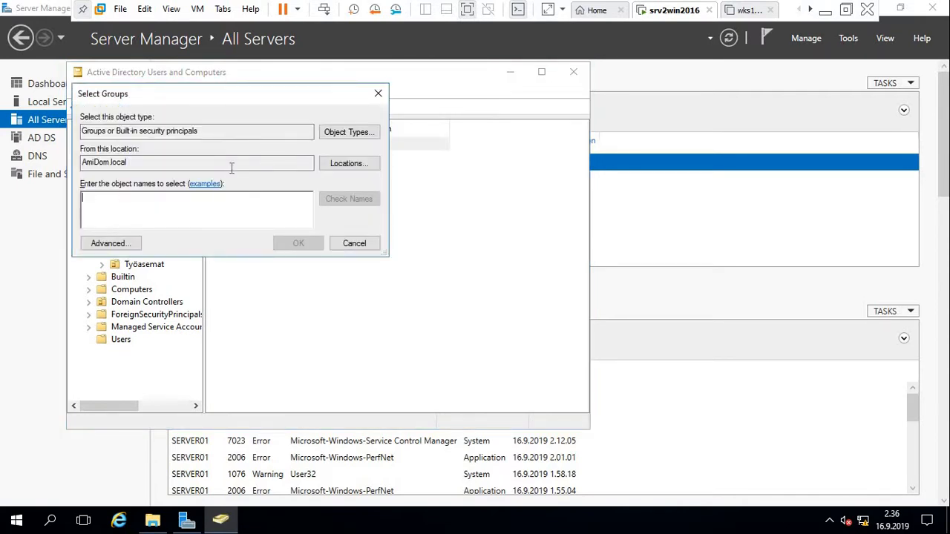
{"action": "type", "text": "p"}
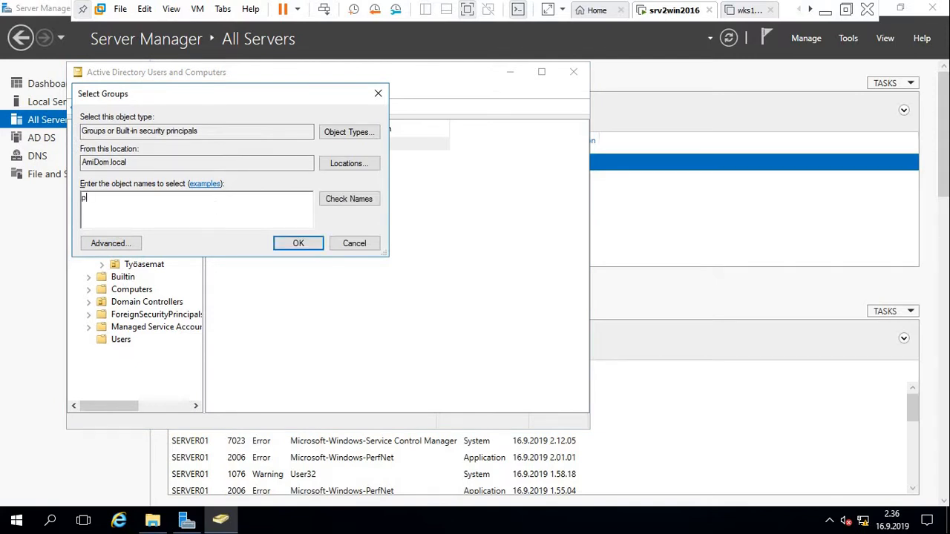
{"action": "type", "text": "alkat"}
{"action": "left_click", "coordinate": [303, 245]}
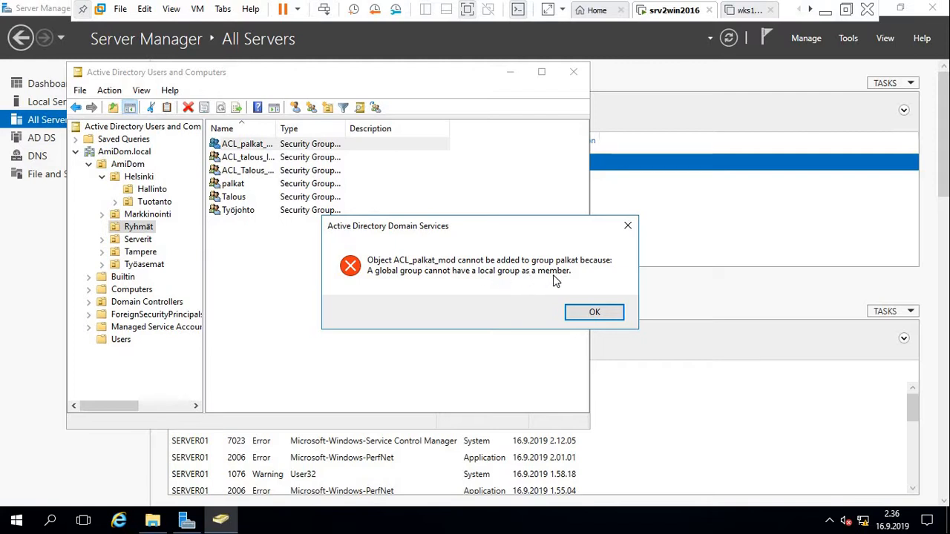
{"action": "left_click", "coordinate": [592, 313]}
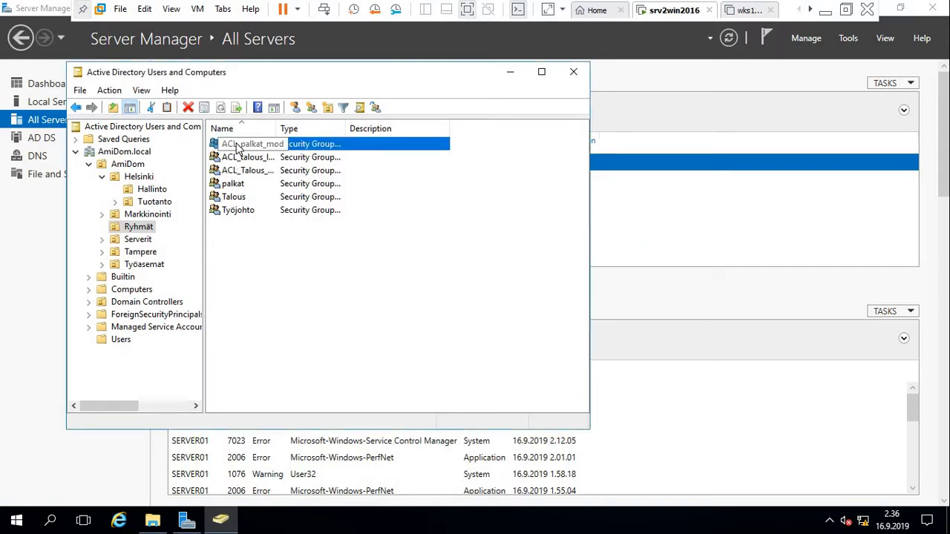
Add the palkat group to ACL_palkat_mod and confirm the success message.
{"action": "left_click", "coordinate": [229, 186]}
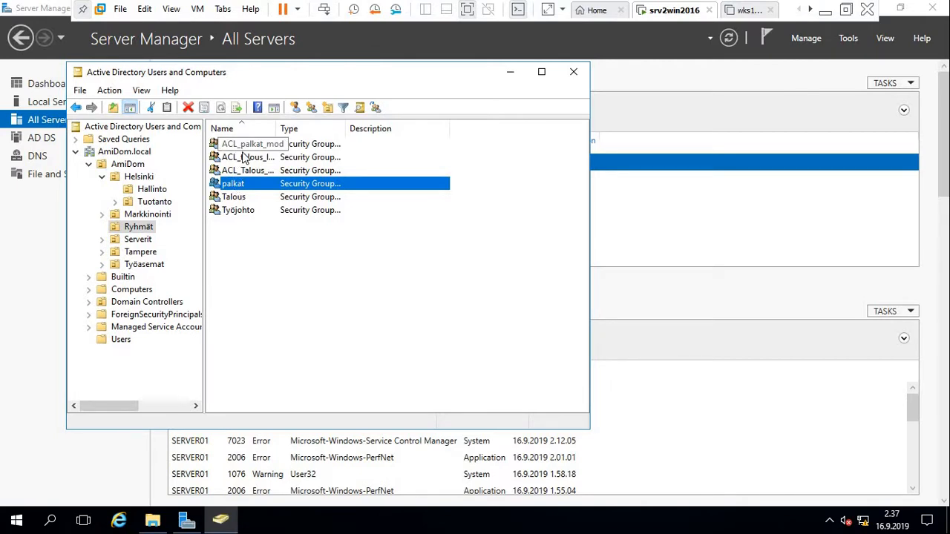
{"action": "right_click", "coordinate": [228, 188]}
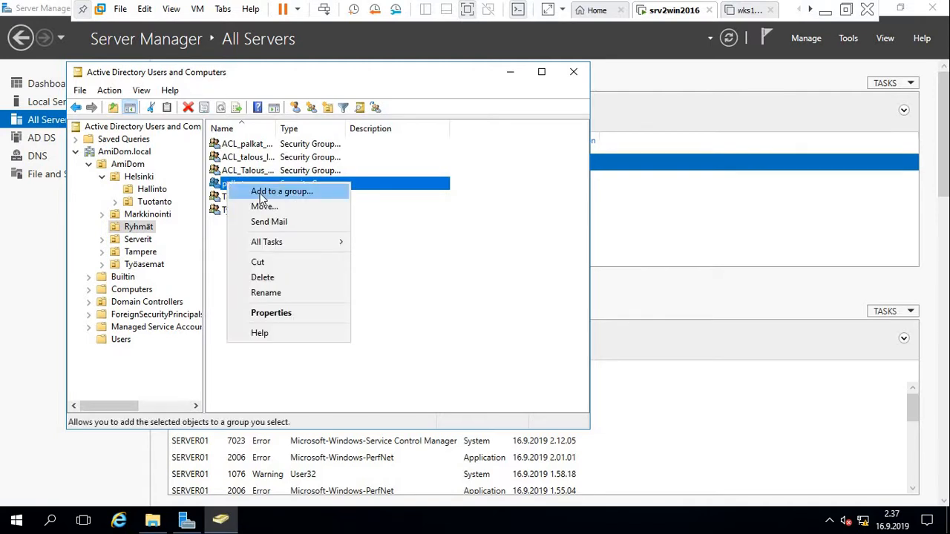
{"action": "left_click", "coordinate": [261, 194]}
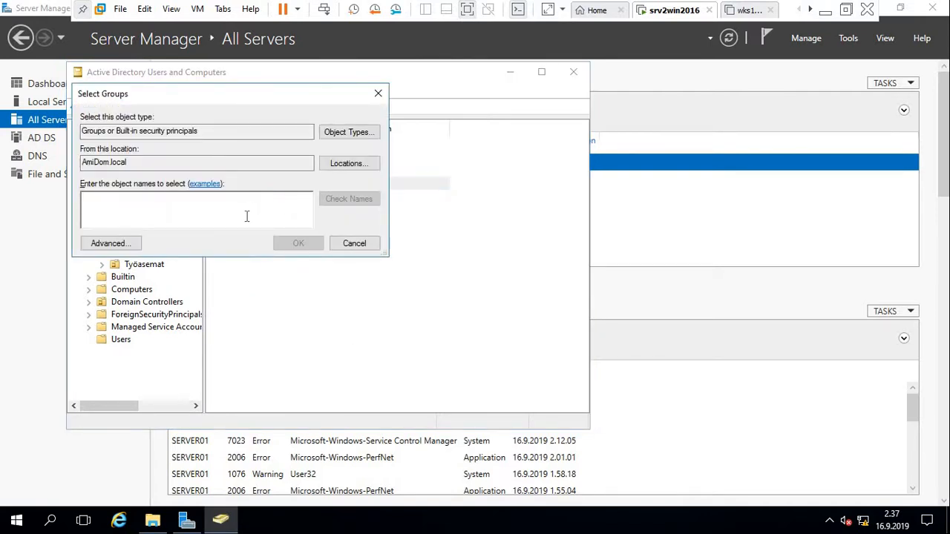
{"action": "type", "text": "acl_"}
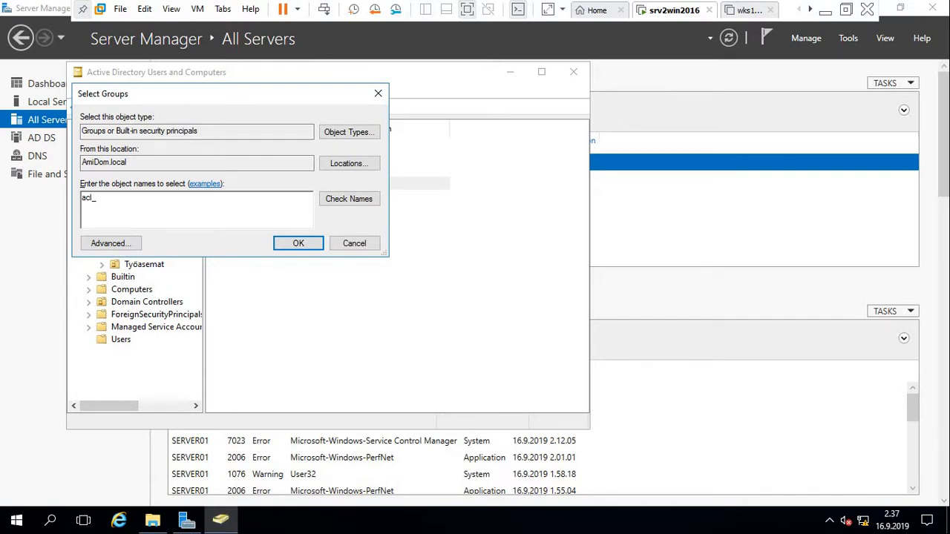
{"action": "type", "text": "palkat_mod"}
{"action": "left_click", "coordinate": [364, 197]}
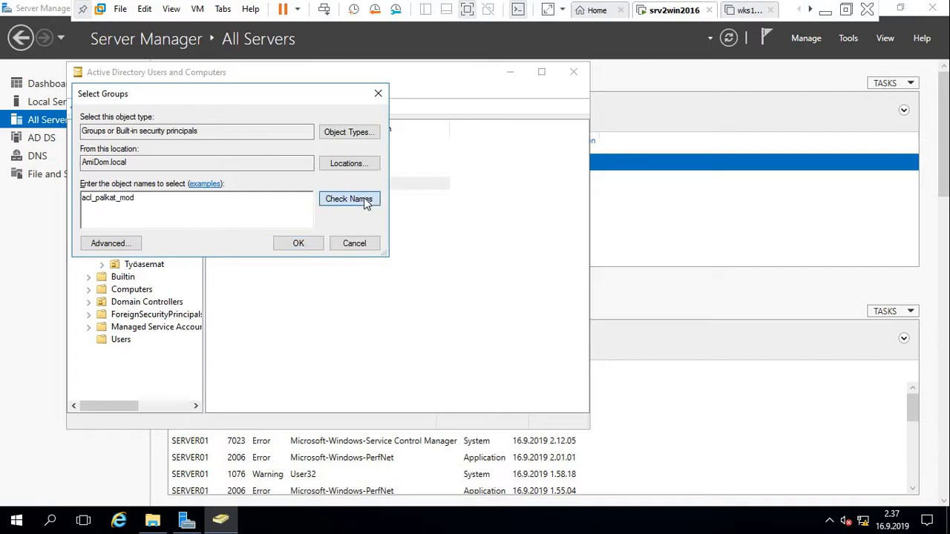
{"action": "left_click", "coordinate": [296, 245]}
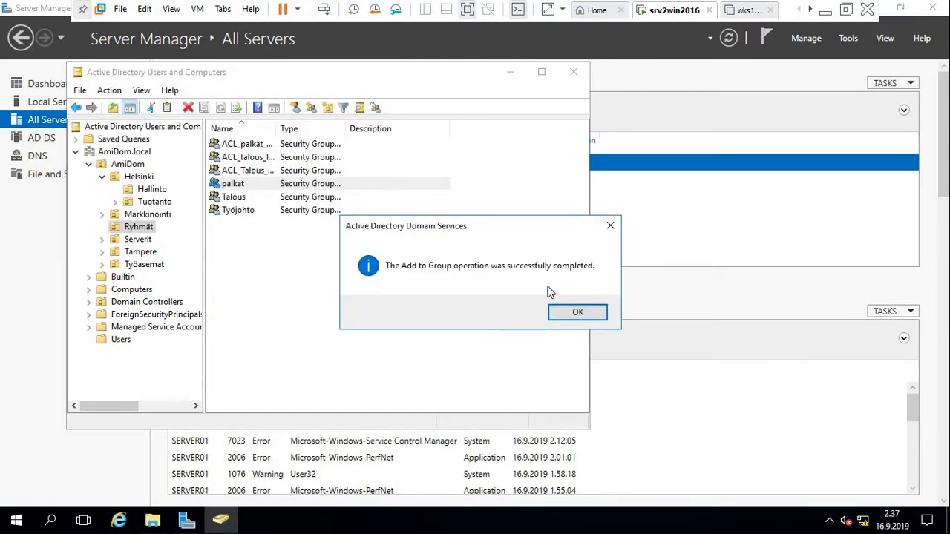
{"action": "left_click", "coordinate": [575, 313]}
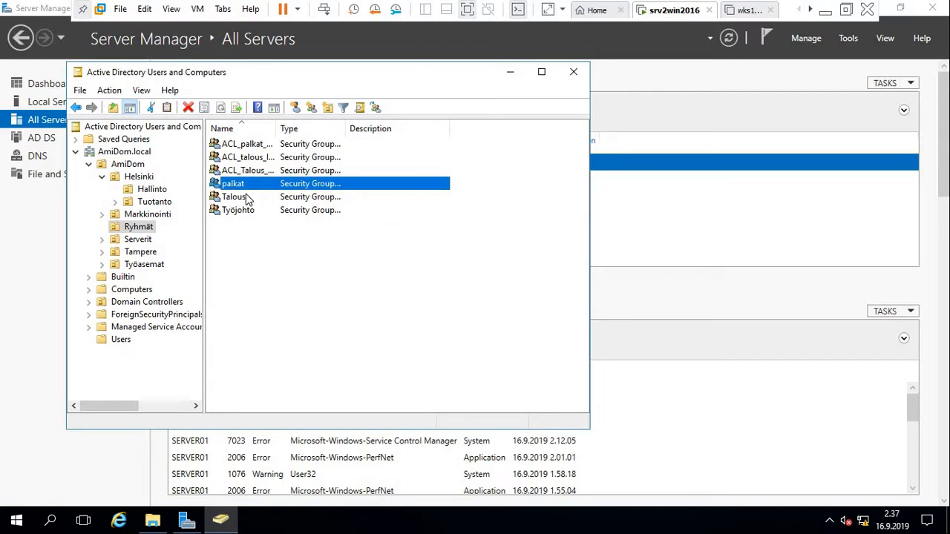
Add the Talous group to ACL_Talous_mod and confirm the success message.
{"action": "left_click", "coordinate": [239, 199]}
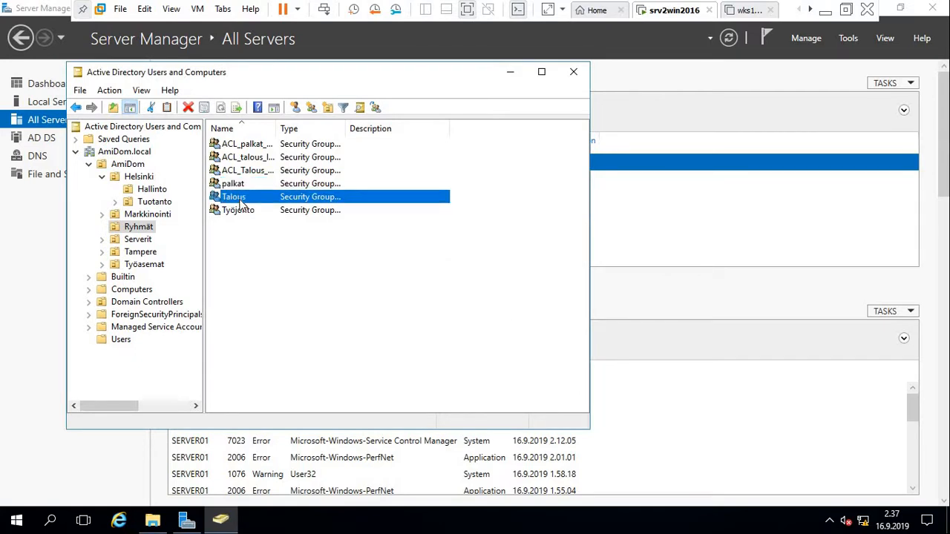
{"action": "right_click", "coordinate": [240, 201]}
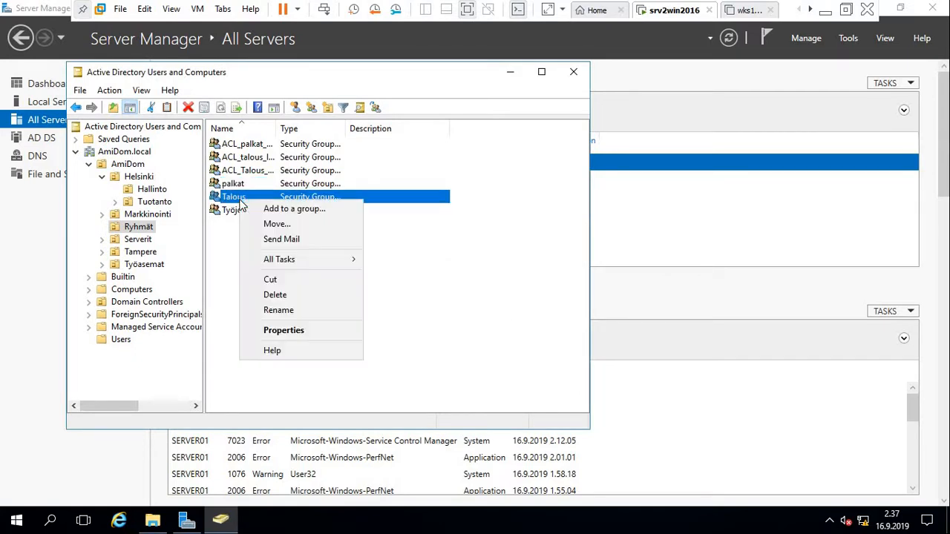
{"action": "left_click", "coordinate": [318, 210]}
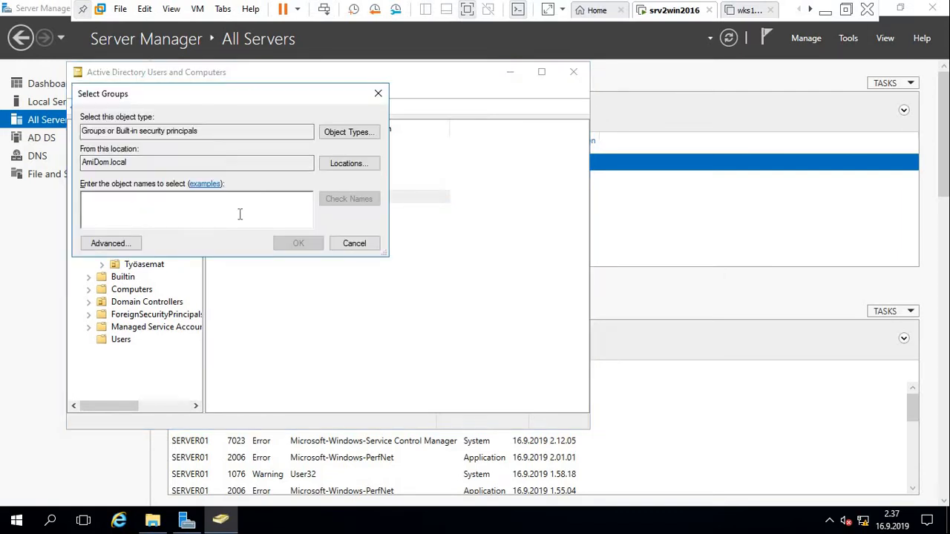
{"action": "type", "text": "A"}
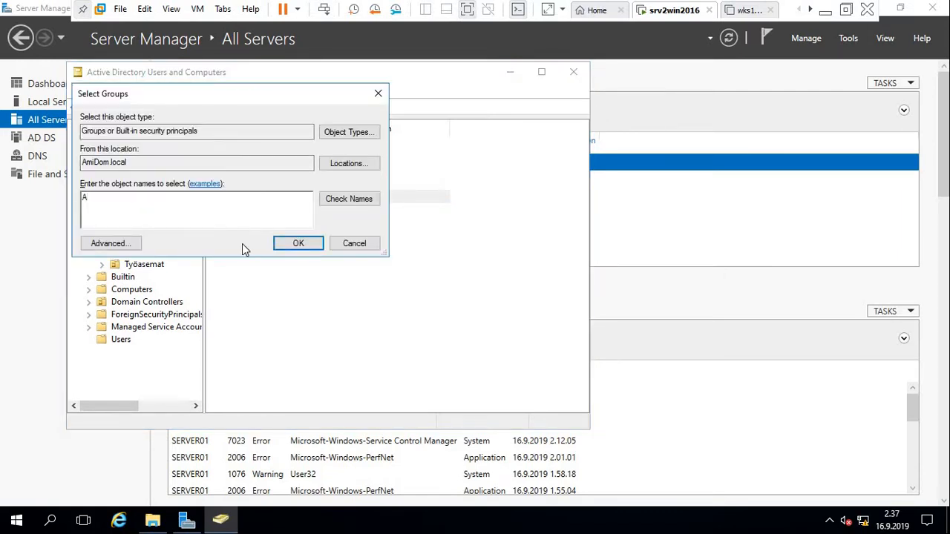
{"action": "type", "text": "CL_talous_i"}
{"action": "key", "text": "BackSpace"}
{"action": "type", "text": "mod"}
{"action": "left_click", "coordinate": [349, 202]}
{"action": "left_click", "coordinate": [299, 243]}
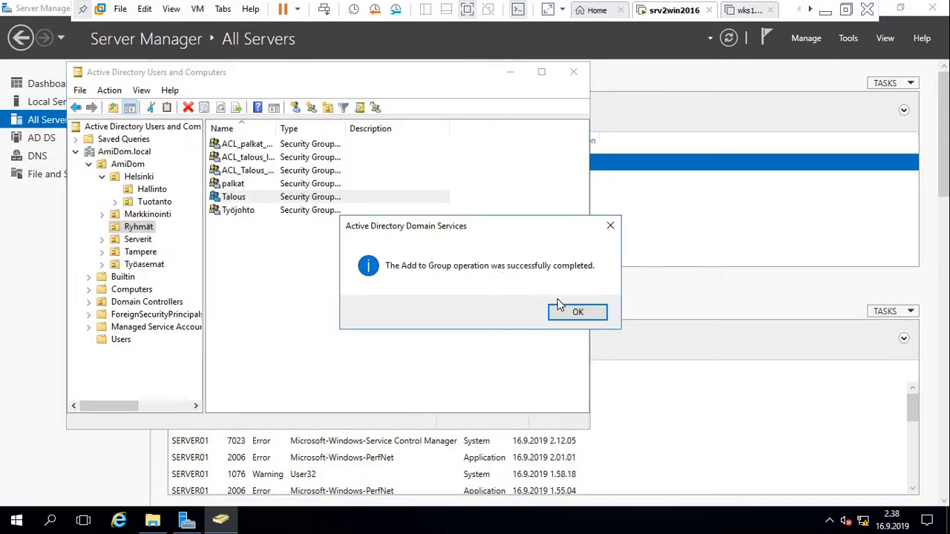
{"action": "left_click", "coordinate": [576, 312]}
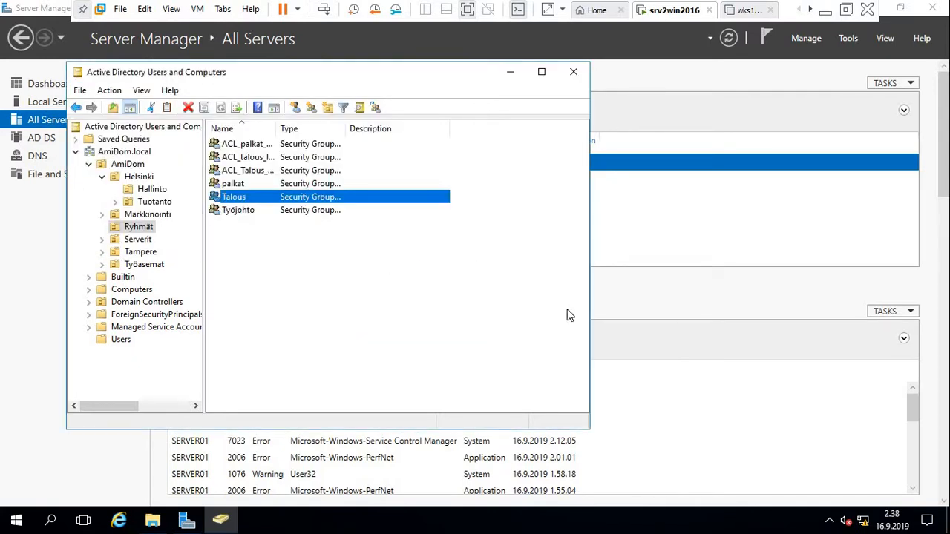
Add the Työjohto group to ACL_talous_luku, correcting a wrongly typed group name.
{"action": "left_click", "coordinate": [239, 215]}
{"action": "right_click", "coordinate": [243, 212]}
{"action": "left_click", "coordinate": [286, 221]}
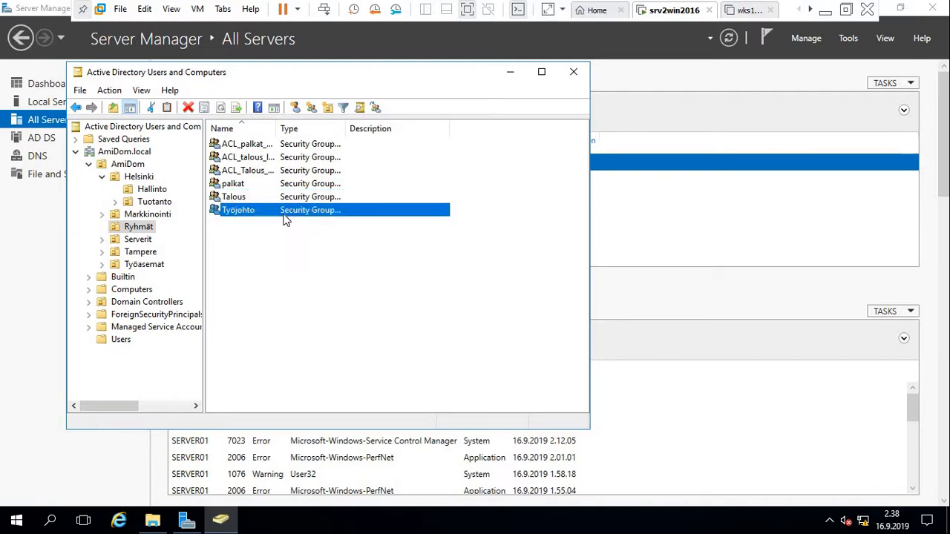
{"action": "type", "text": "Talous"}
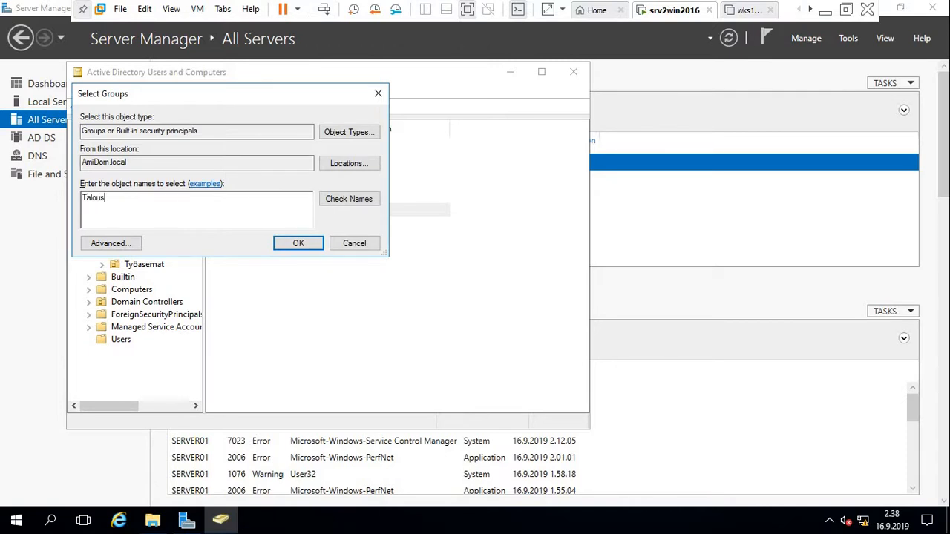
{"action": "key", "text": "BackSpace"}
{"action": "key", "text": "BackSpace"}
{"action": "key", "text": "BackSpace"}
{"action": "key", "text": "BackSpace"}
{"action": "key", "text": "BackSpace"}
{"action": "key", "text": "BackSpace"}
{"action": "type", "text": "acl_talous_luku"}
{"action": "left_click", "coordinate": [352, 201]}
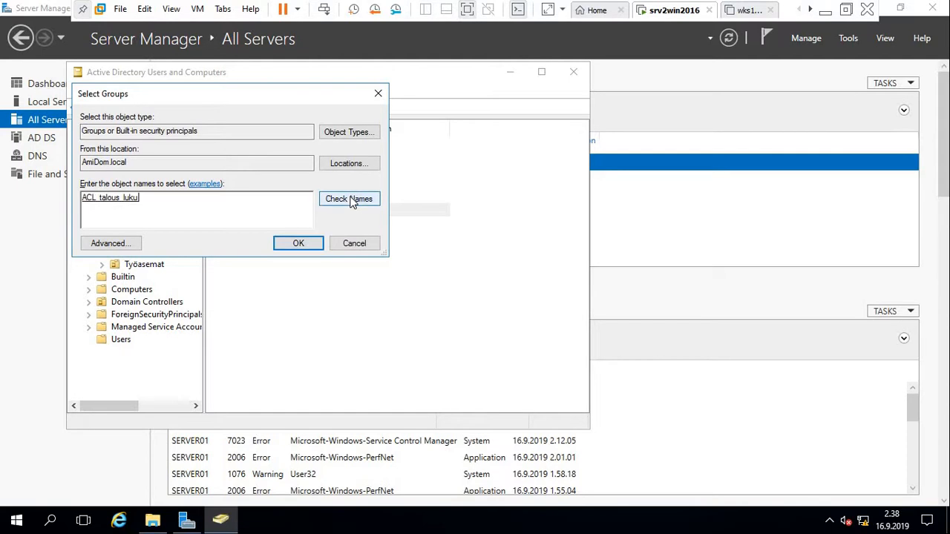
{"action": "left_click", "coordinate": [298, 244]}
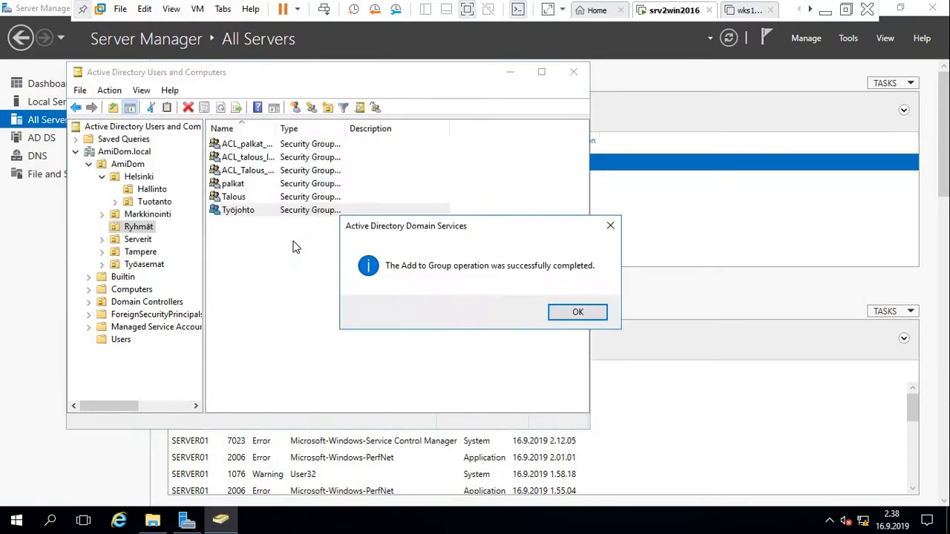
{"action": "left_click", "coordinate": [578, 313]}
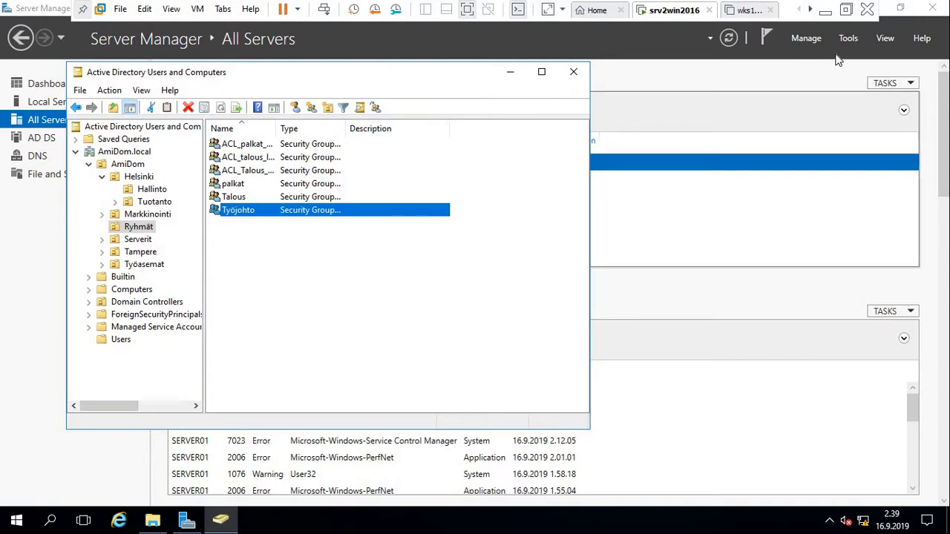
Power on wks1win10_1903, answering Yes to the sata0:1 prompt, then return to srv2win2016.
{"action": "left_click", "coordinate": [846, 12]}
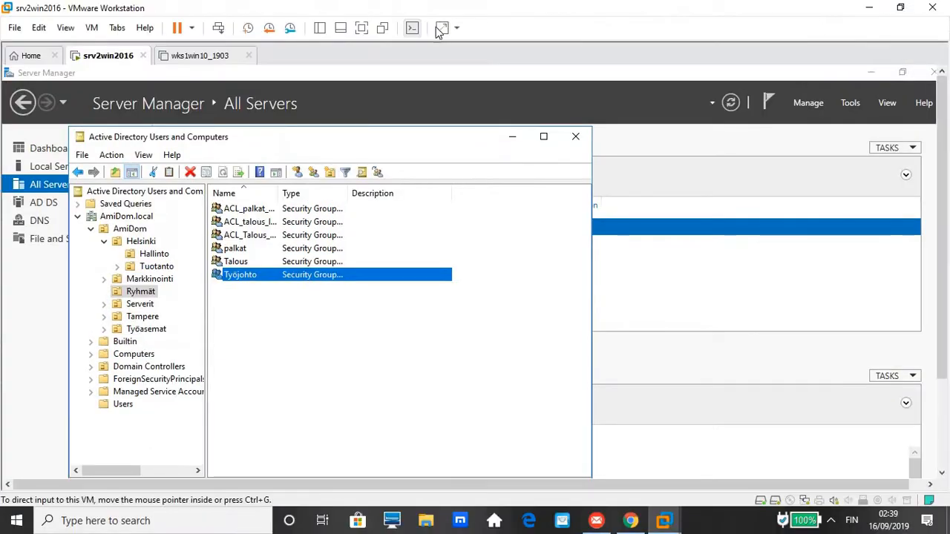
{"action": "left_click", "coordinate": [185, 66]}
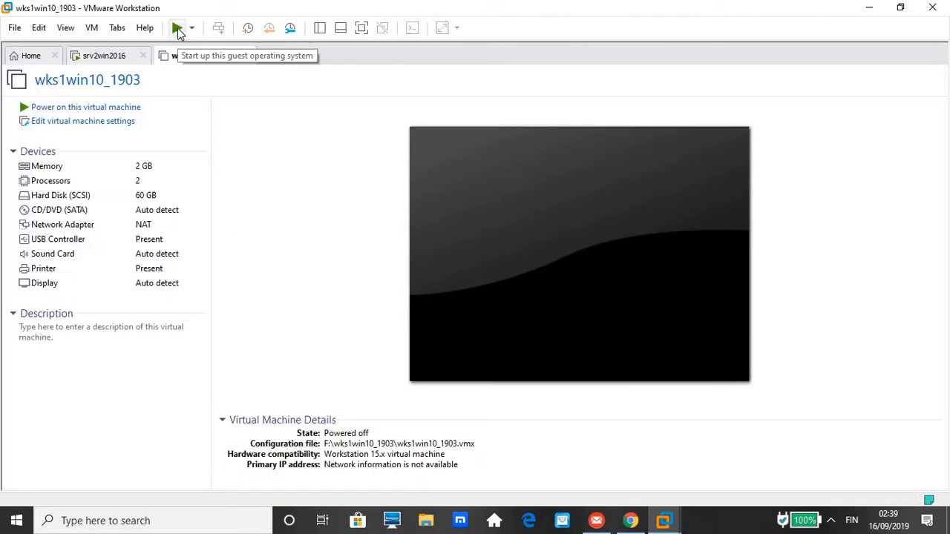
{"action": "left_click", "coordinate": [178, 28]}
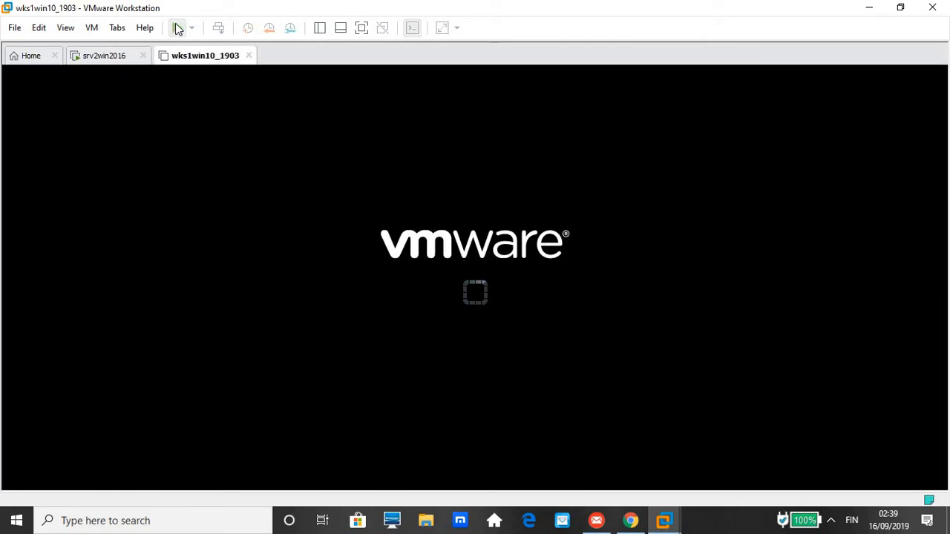
{"action": "left_click", "coordinate": [108, 59]}
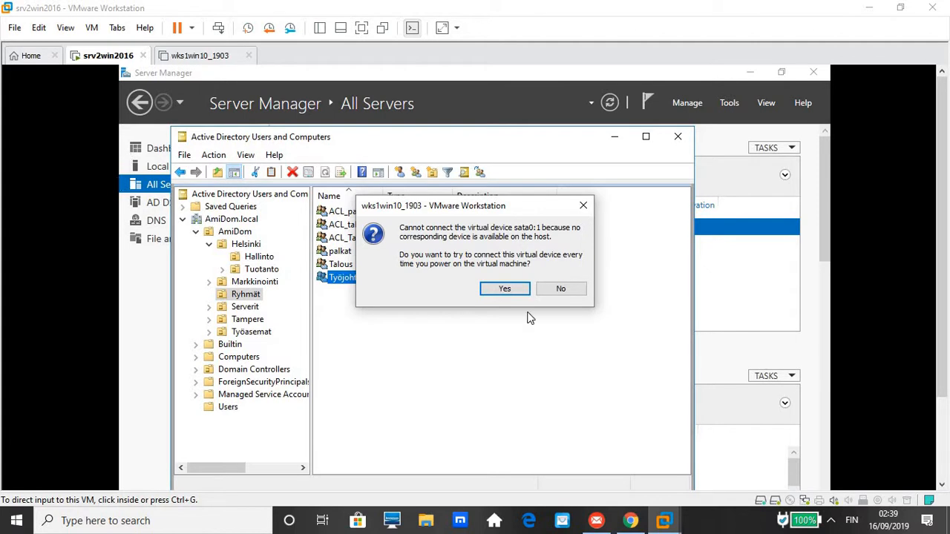
{"action": "left_click", "coordinate": [505, 290]}
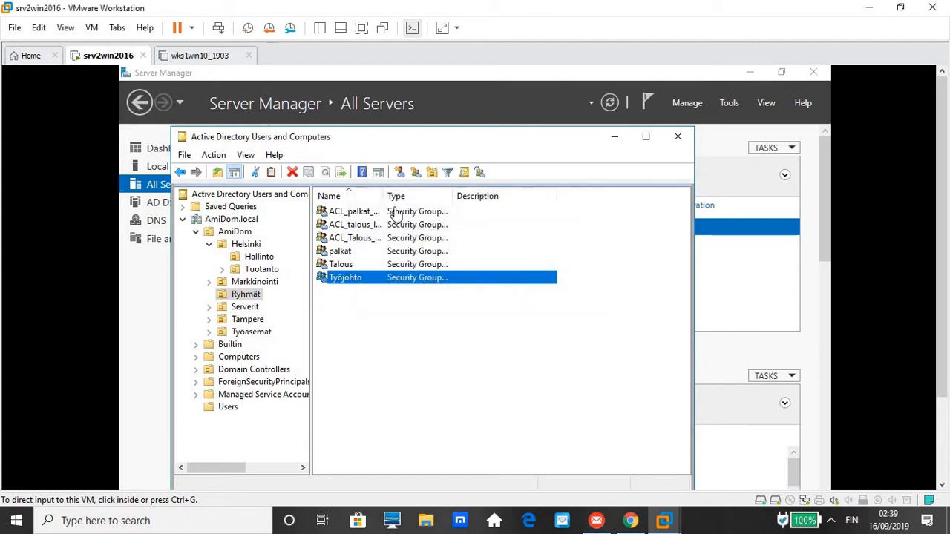
{"action": "left_click", "coordinate": [201, 56]}
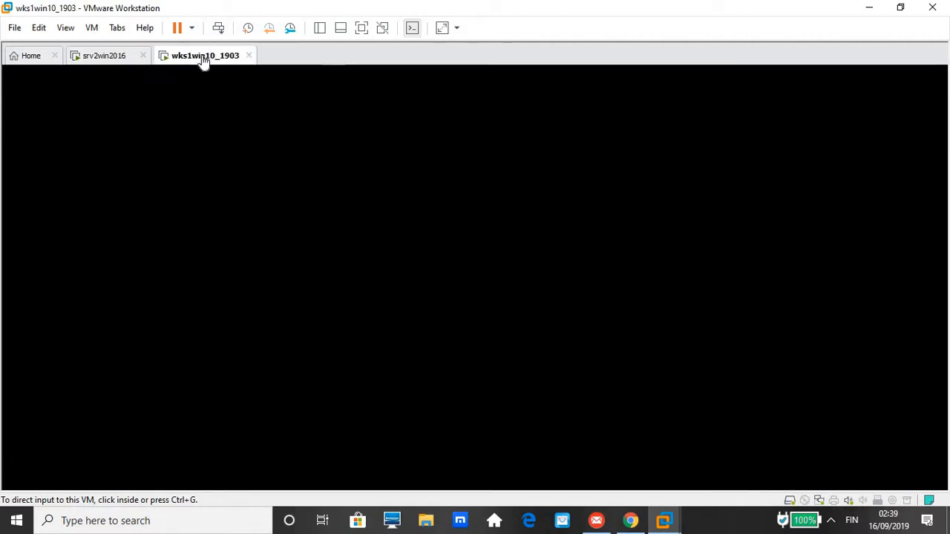
{"action": "left_click", "coordinate": [98, 61]}
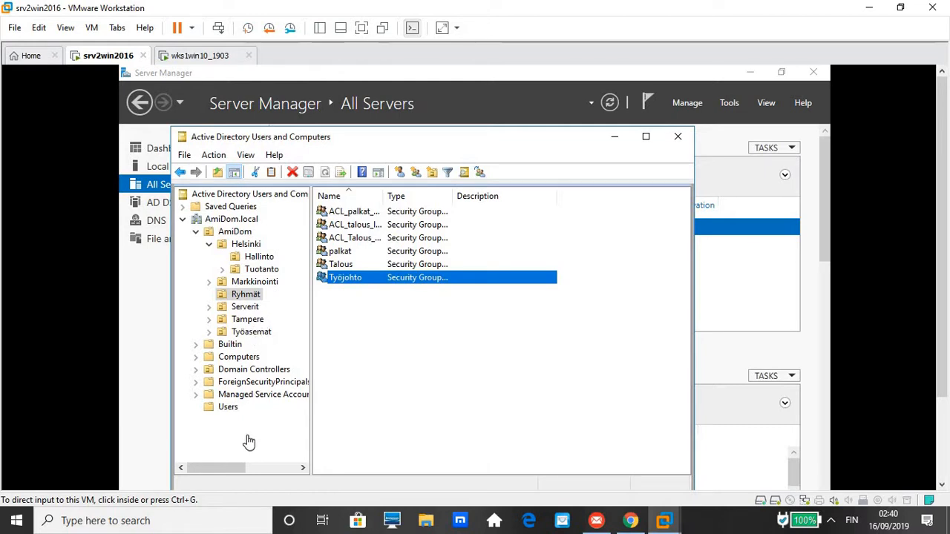
Move the ADUC window higher, then wake the workstation VM to its sign-in screen.
{"action": "left_click", "coordinate": [532, 146]}
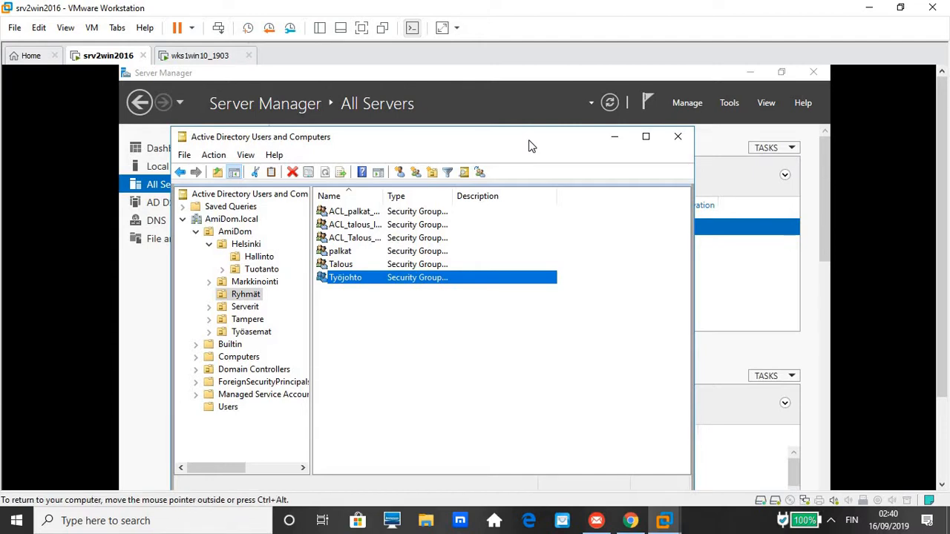
{"action": "left_click_drag", "start_coordinate": [532, 146], "coordinate": [528, 87]}
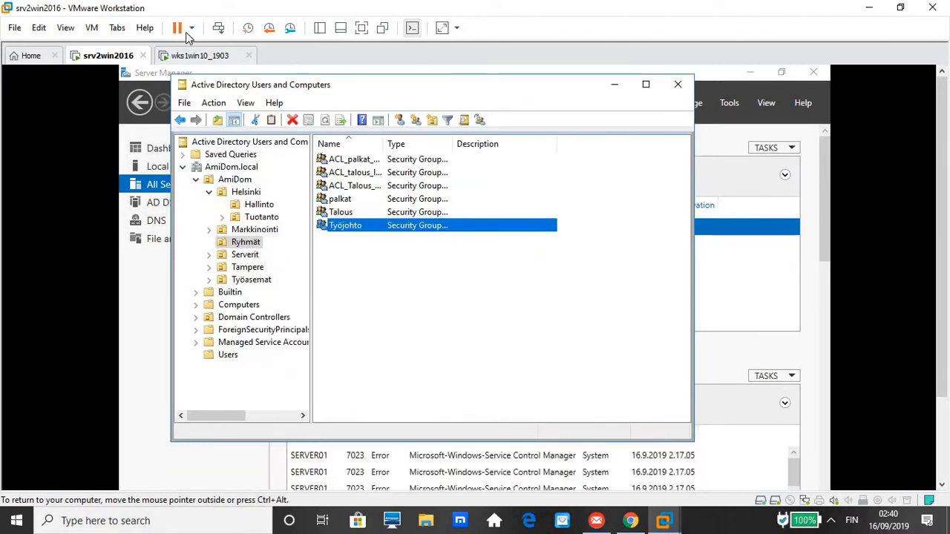
{"action": "left_click", "coordinate": [203, 55]}
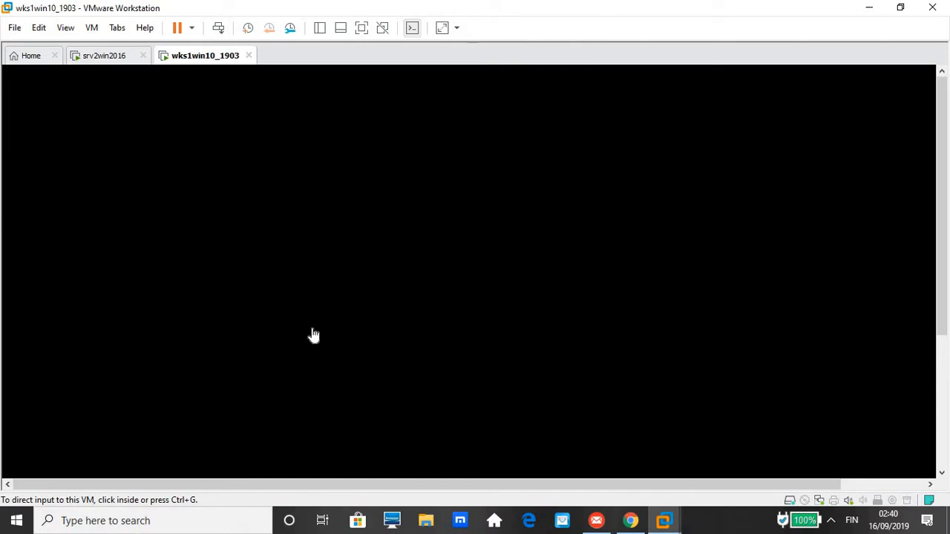
{"action": "left_click", "coordinate": [313, 211]}
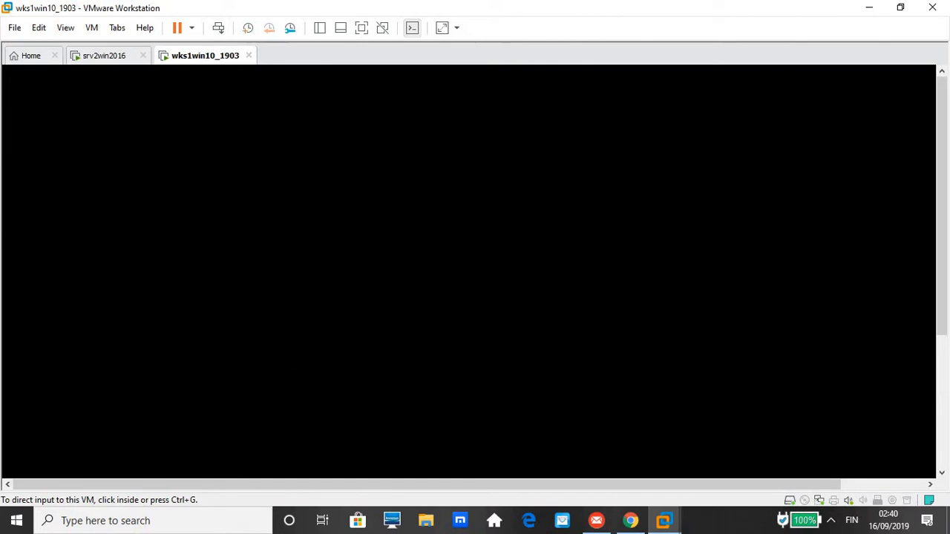
{"action": "left_click", "coordinate": [220, 32]}
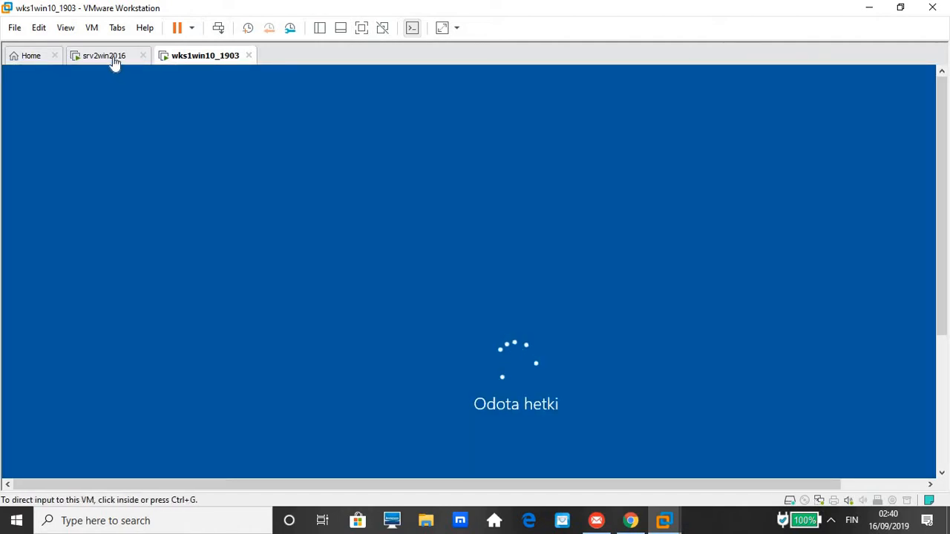
{"action": "left_click", "coordinate": [111, 58]}
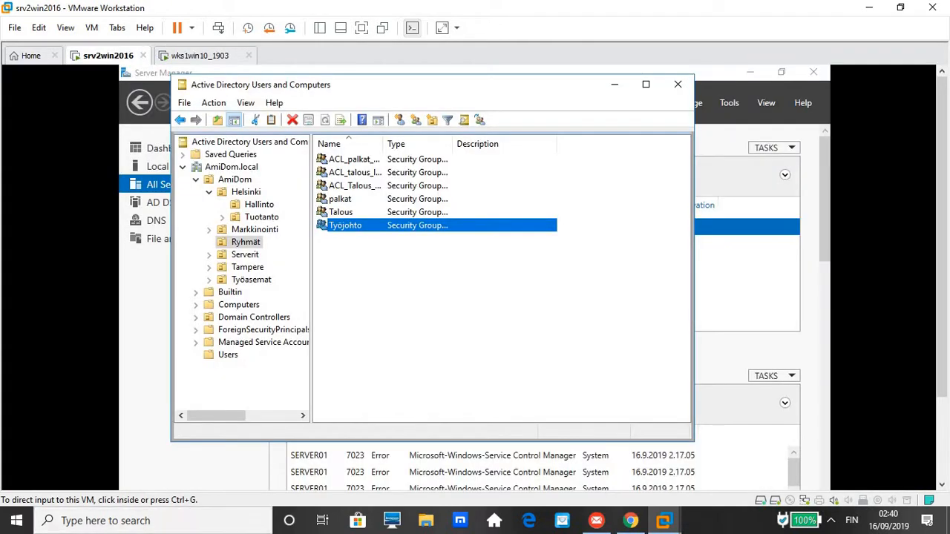
Resize the VMware window and briefly open the host file browser, then open VMware's View menu.
{"action": "left_click", "coordinate": [429, 522]}
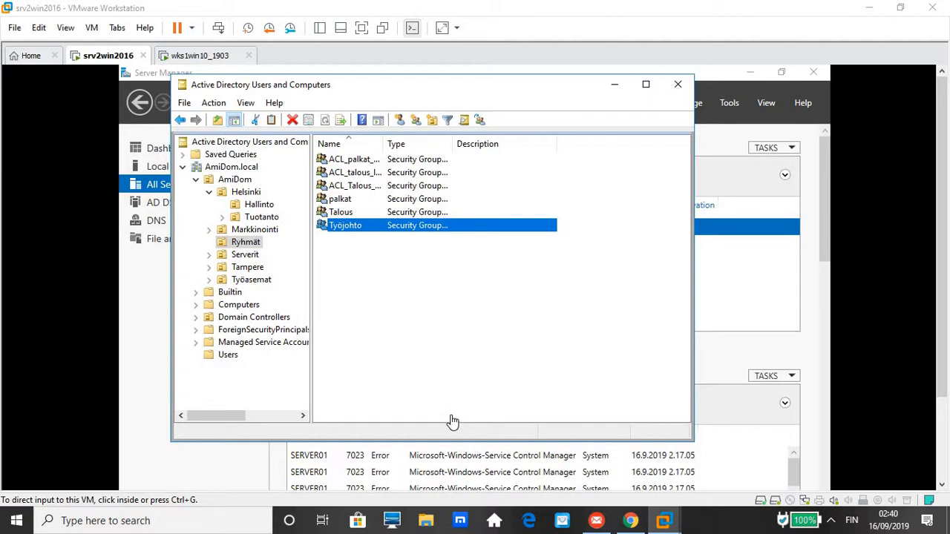
{"action": "left_click", "coordinate": [901, 9]}
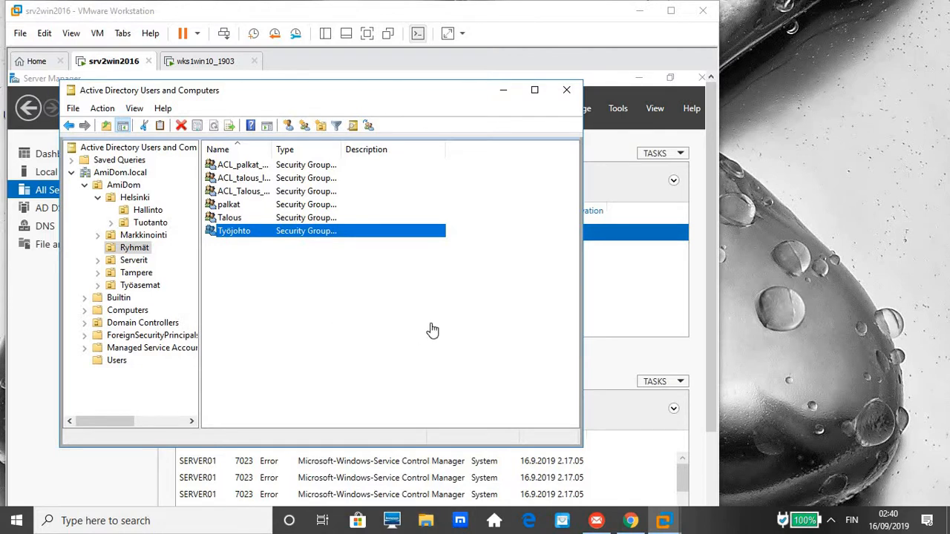
{"action": "left_click", "coordinate": [671, 10]}
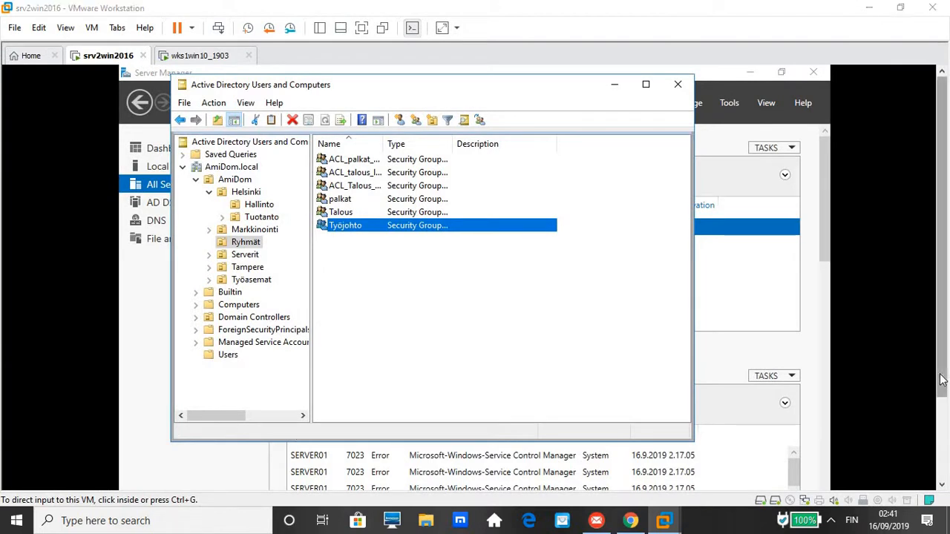
{"action": "key", "text": "super+e"}
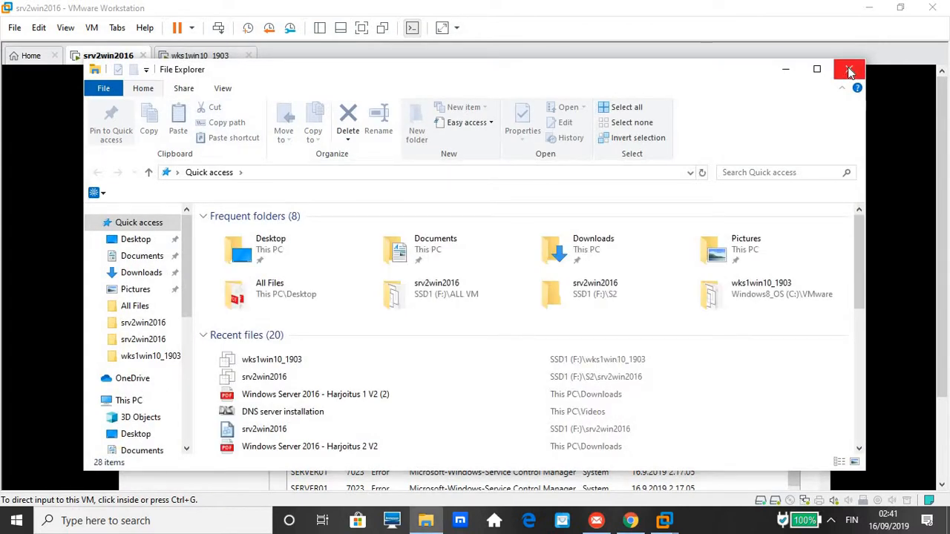
{"action": "left_click", "coordinate": [851, 71]}
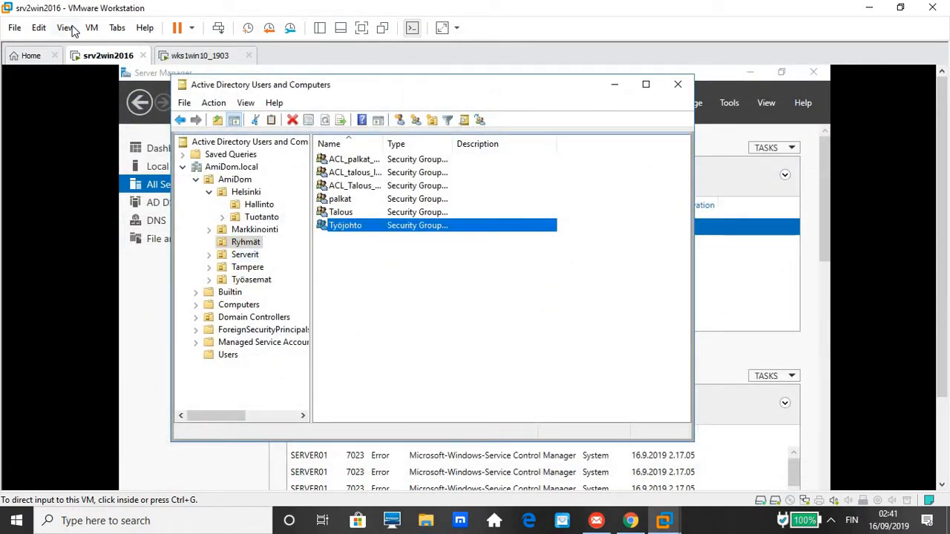
{"action": "left_click", "coordinate": [65, 28]}
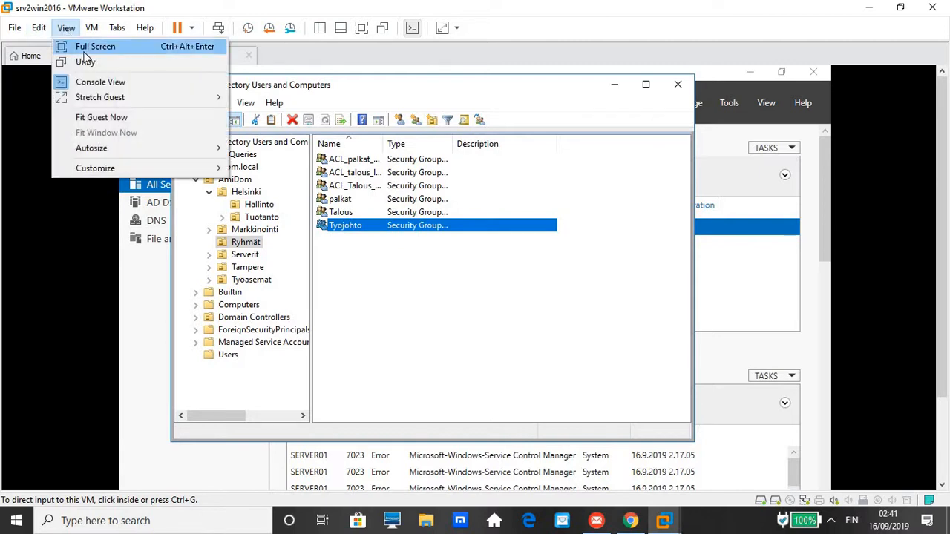
Show the server VM full screen and browse File Explorer to the DATA (E:) drive.
{"action": "left_click", "coordinate": [94, 47]}
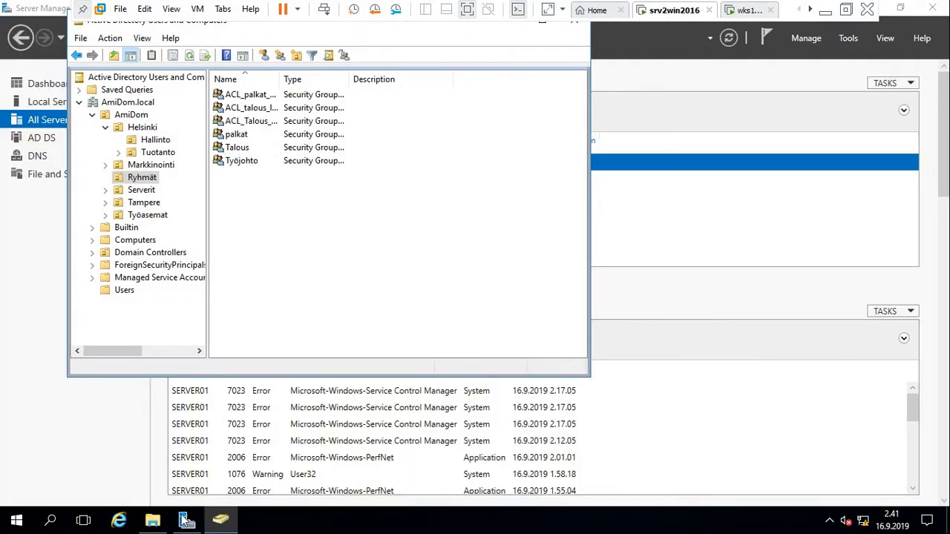
{"action": "left_click", "coordinate": [153, 520]}
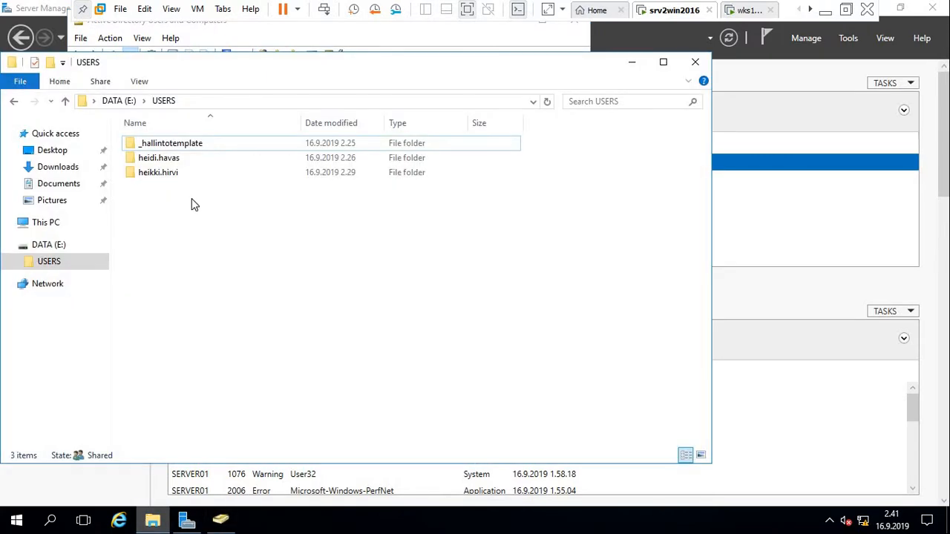
{"action": "left_click", "coordinate": [50, 246]}
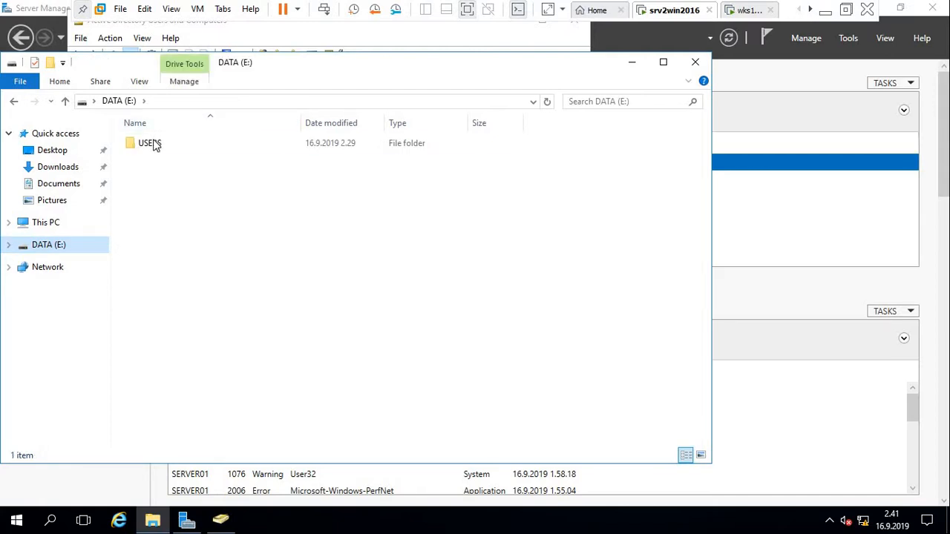
{"action": "double_click", "coordinate": [153, 144]}
{"action": "left_click", "coordinate": [158, 172]}
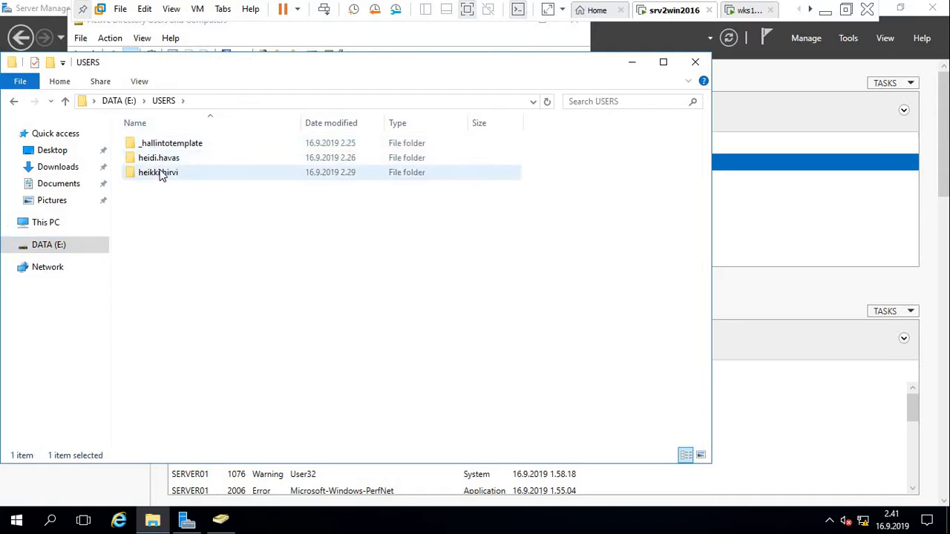
{"action": "left_click", "coordinate": [153, 162]}
{"action": "left_click", "coordinate": [175, 172]}
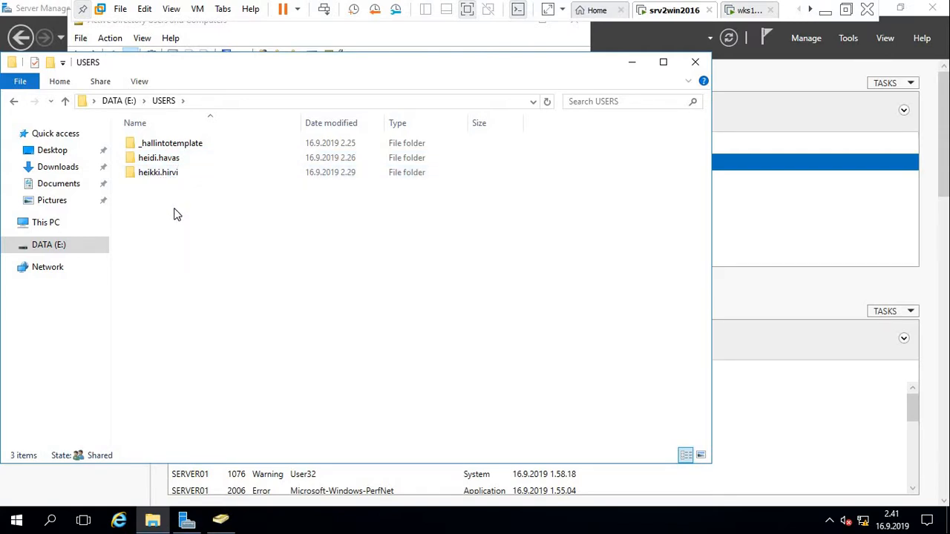
{"action": "left_click", "coordinate": [63, 101]}
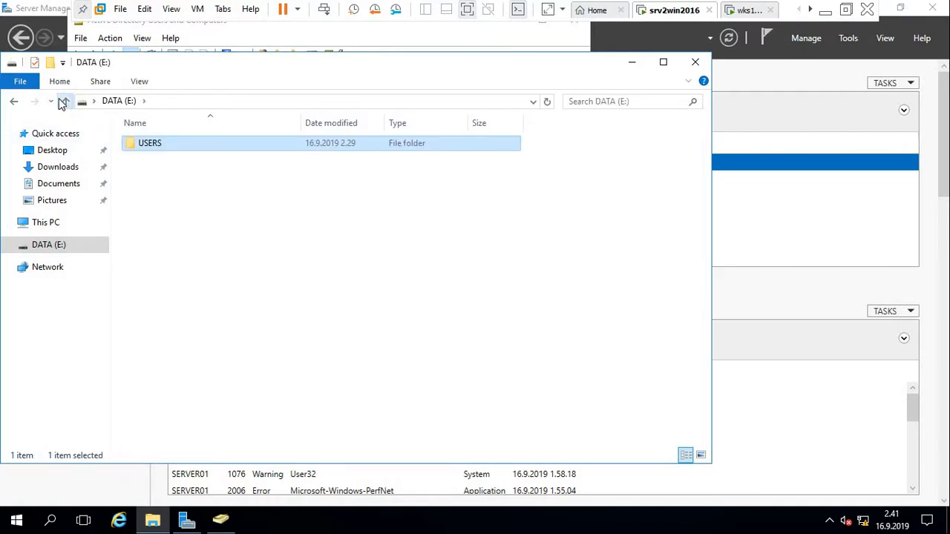
{"action": "left_click", "coordinate": [63, 102]}
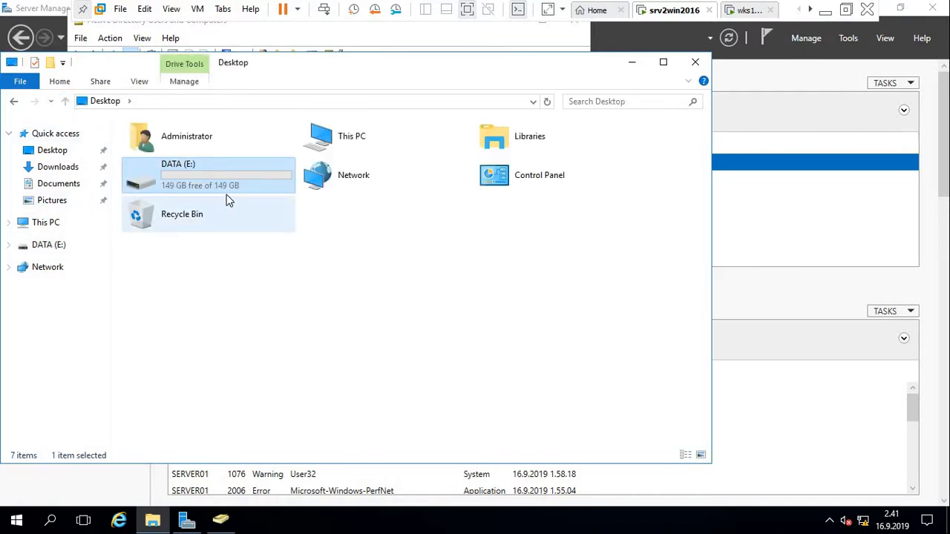
{"action": "double_click", "coordinate": [230, 188]}
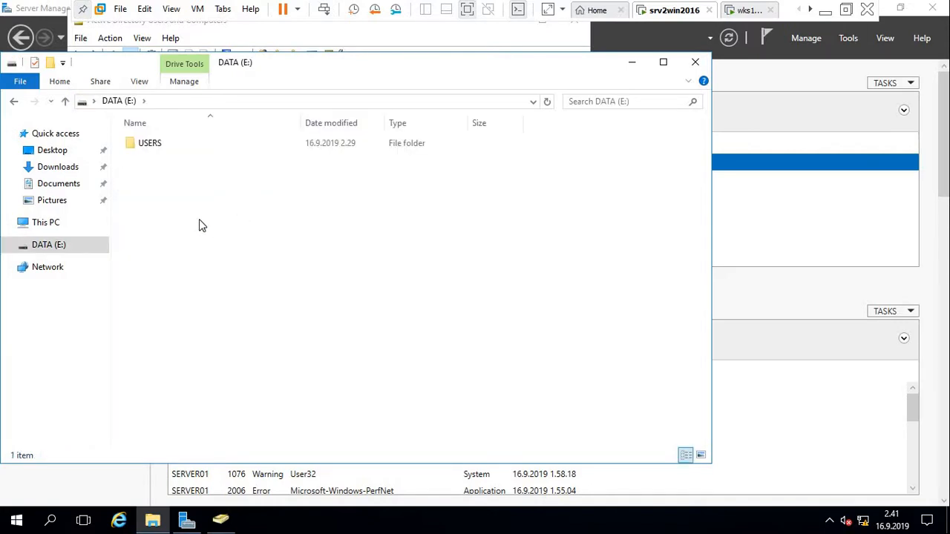
Create a new folder named Palkat on DATA (E:).
{"action": "right_click", "coordinate": [199, 220]}
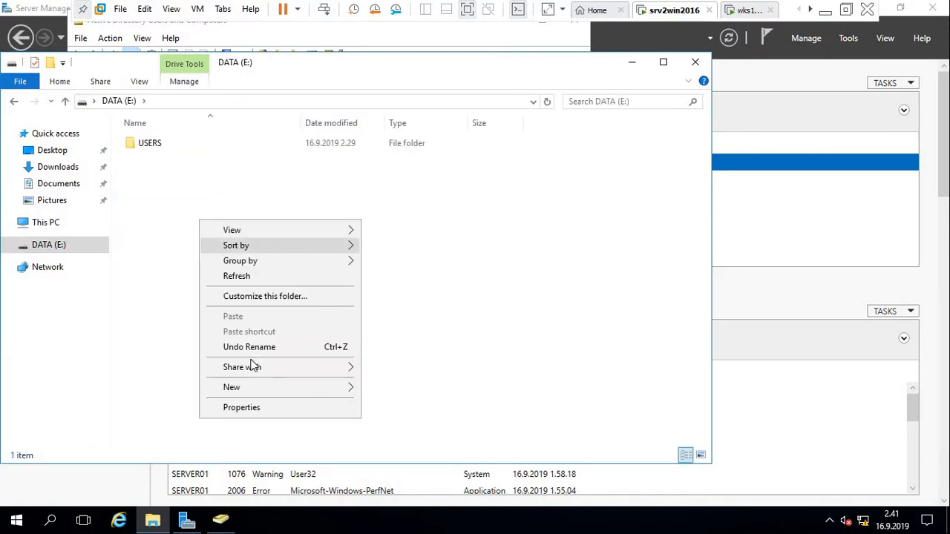
{"action": "mouse_move", "coordinate": [309, 383]}
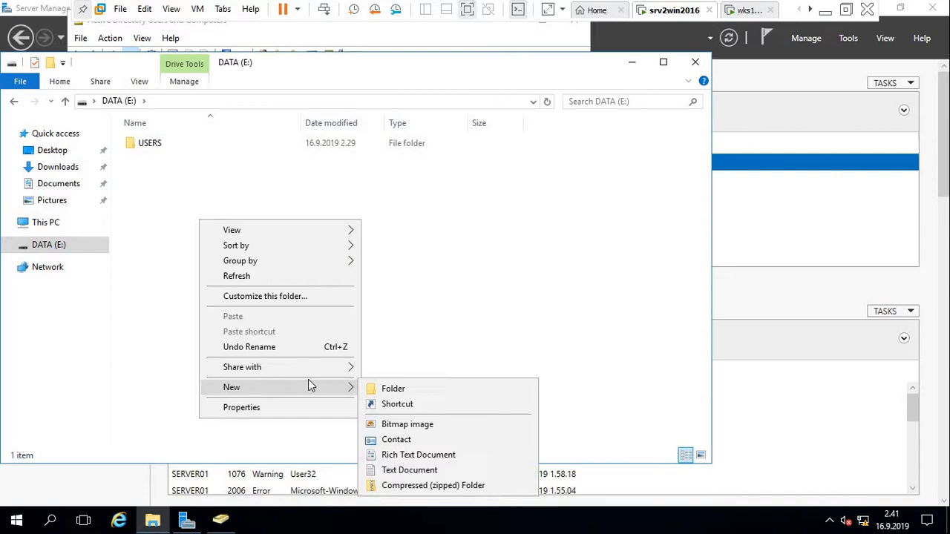
{"action": "left_click", "coordinate": [396, 402]}
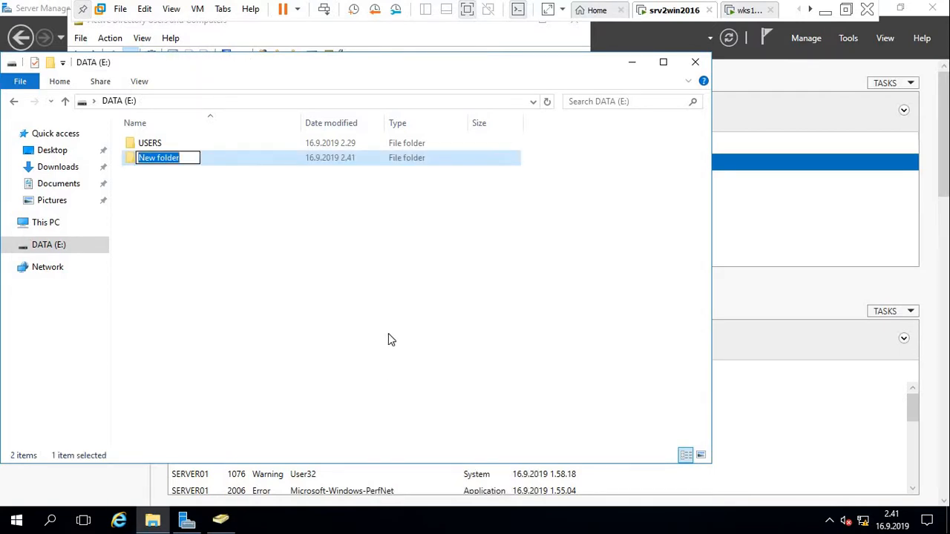
{"action": "type", "text": "Palkat"}
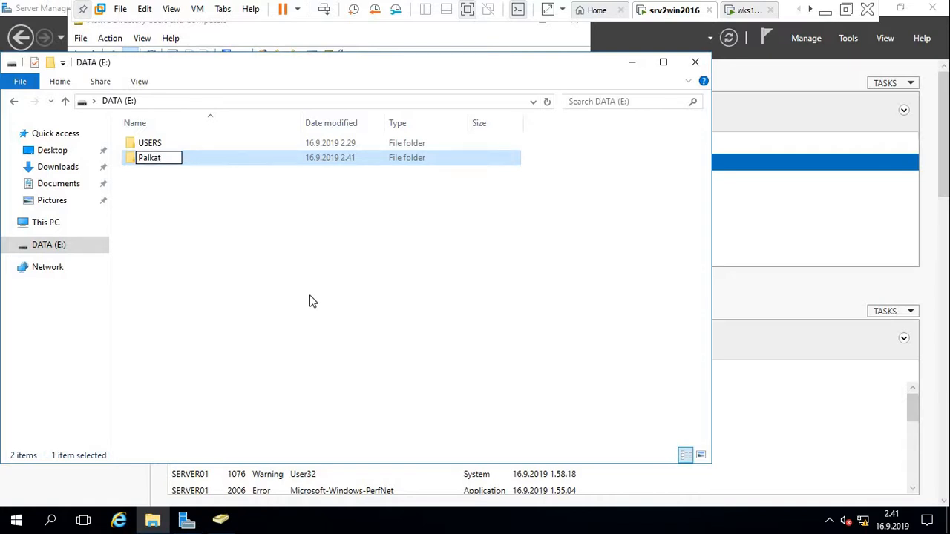
{"action": "left_click", "coordinate": [312, 301]}
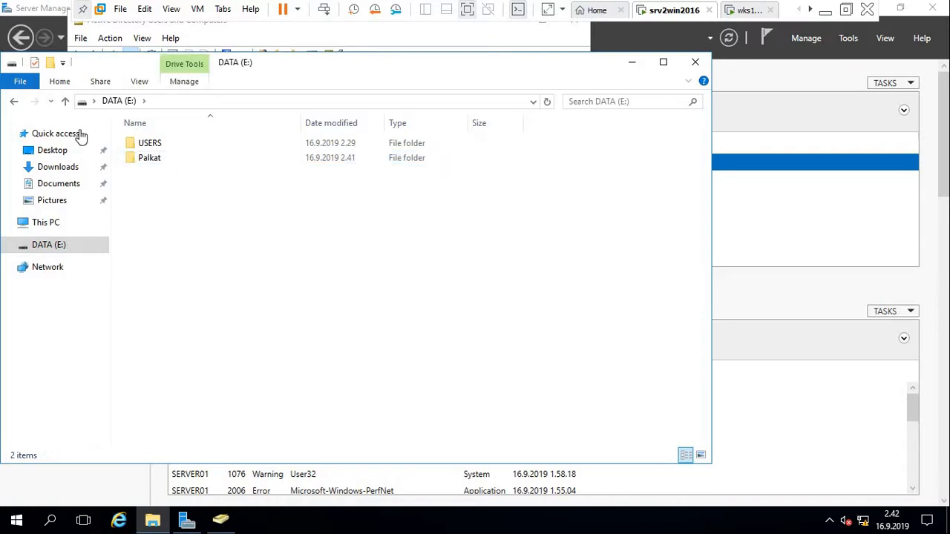
Open the Properties of the Palkat folder.
{"action": "mouse_move", "coordinate": [151, 166]}
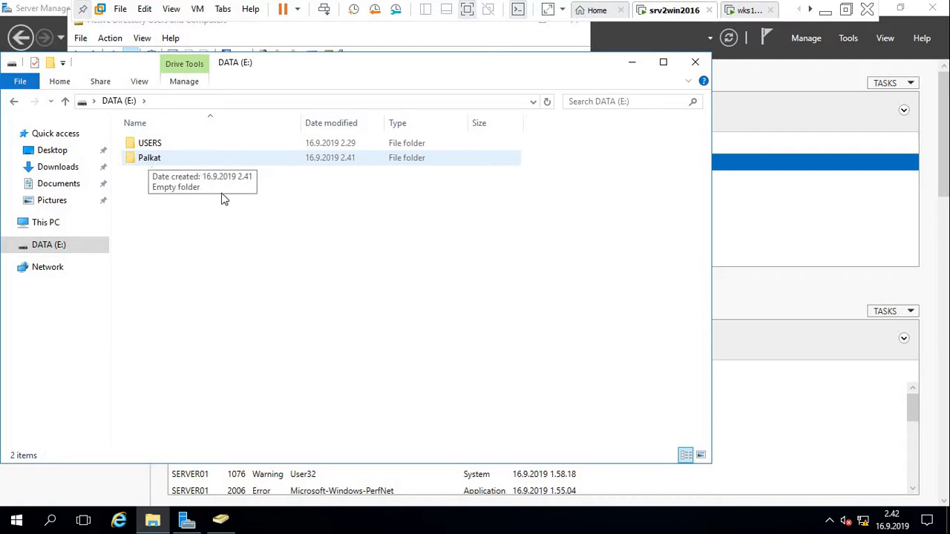
{"action": "left_click", "coordinate": [146, 162]}
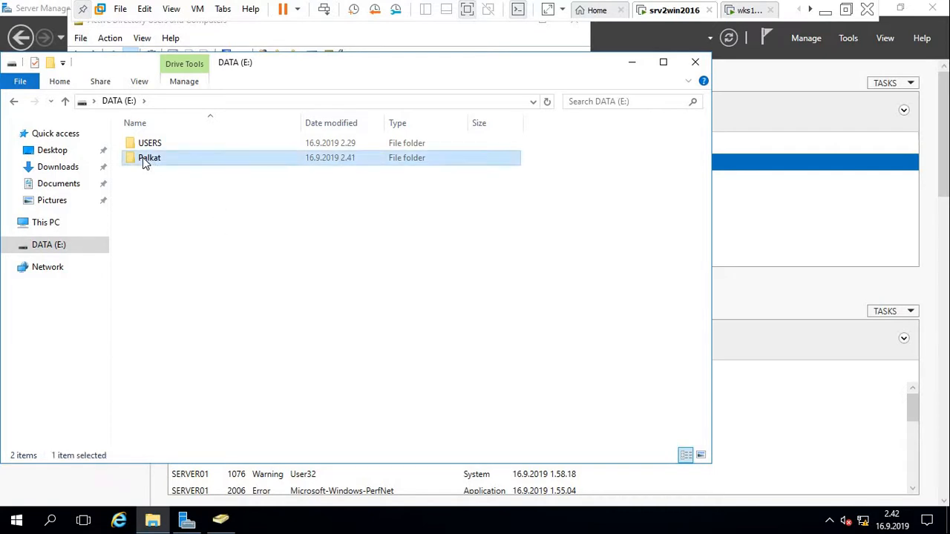
{"action": "right_click", "coordinate": [144, 161]}
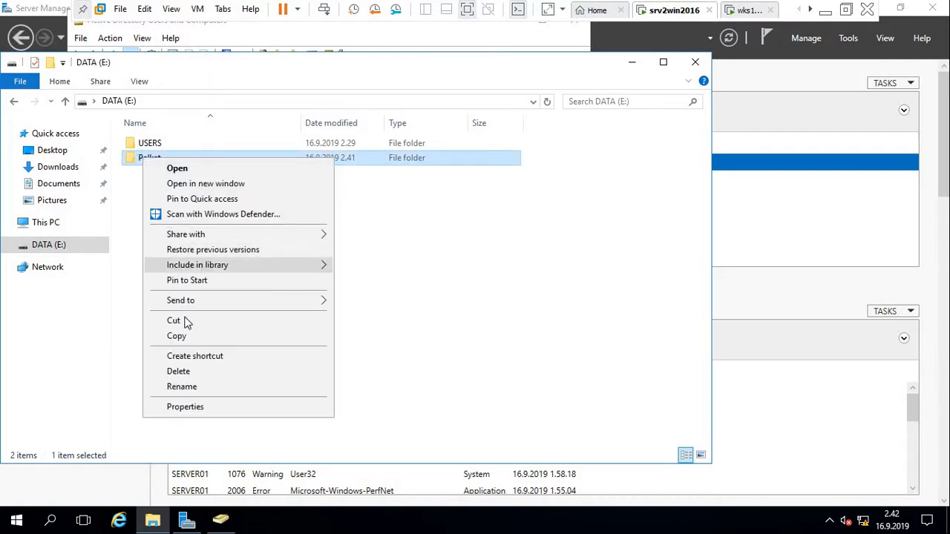
{"action": "left_click", "coordinate": [208, 413]}
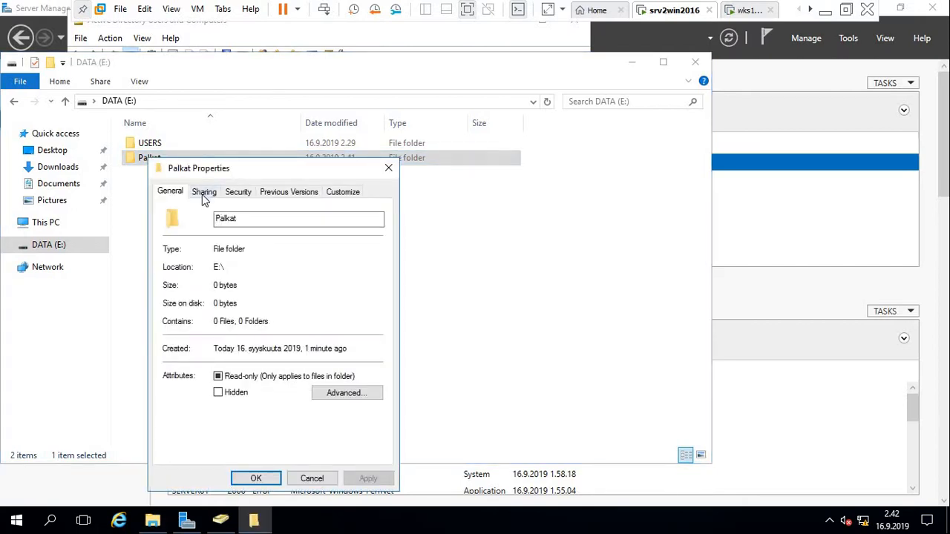
Share the Palkat folder through Advanced Sharing and remove Everyone from its share permissions.
{"action": "left_click", "coordinate": [203, 194]}
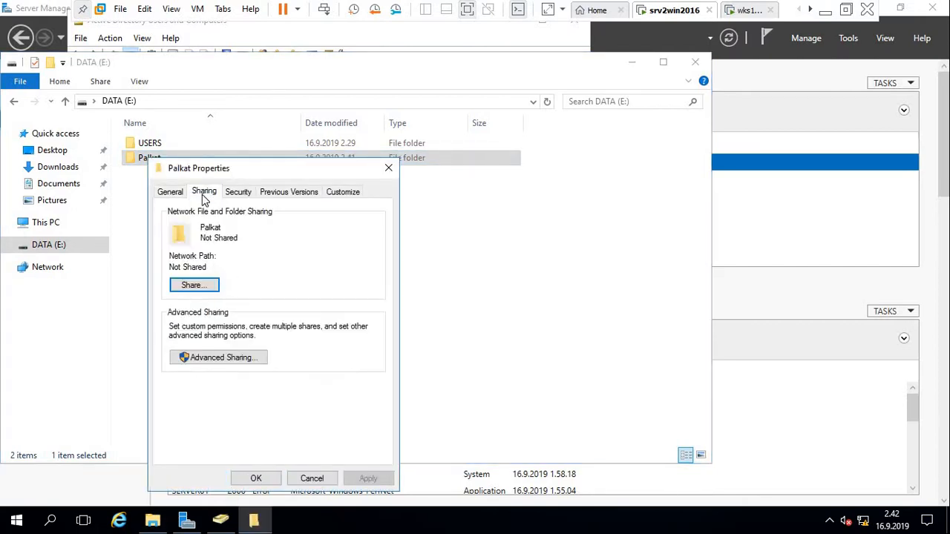
{"action": "left_click", "coordinate": [198, 362]}
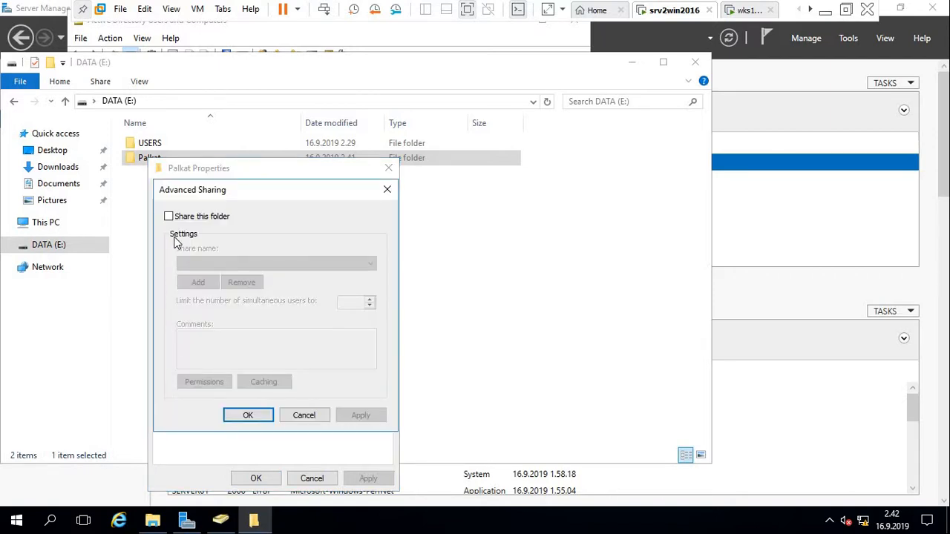
{"action": "left_click", "coordinate": [169, 216]}
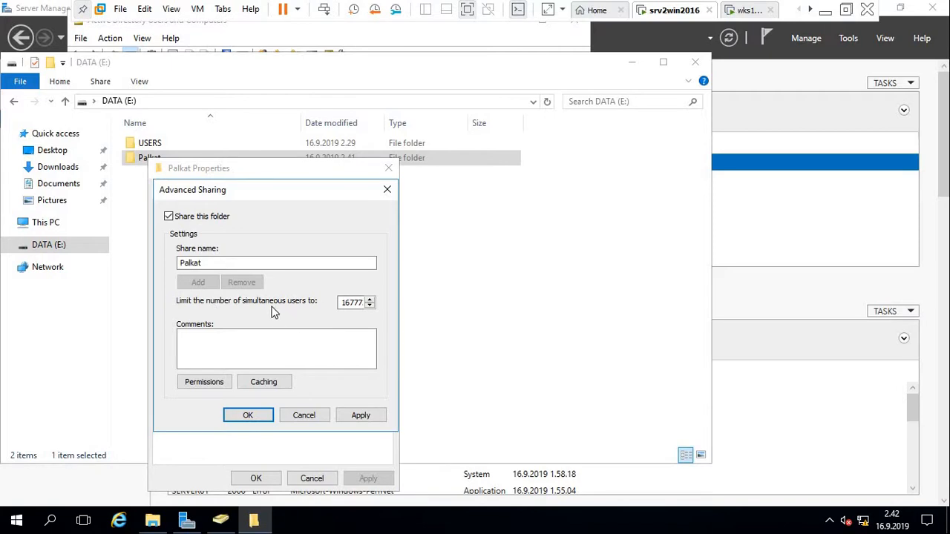
{"action": "left_click", "coordinate": [202, 382]}
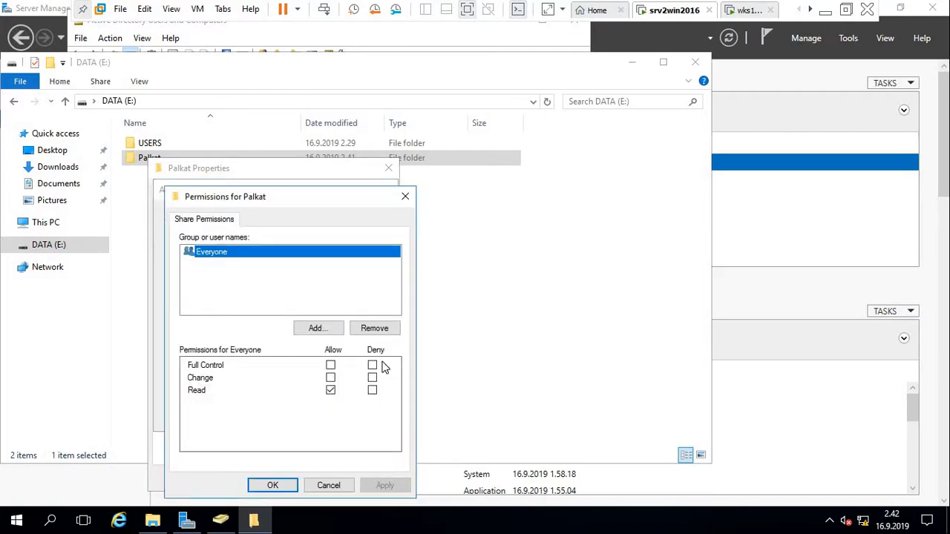
{"action": "left_click", "coordinate": [375, 329]}
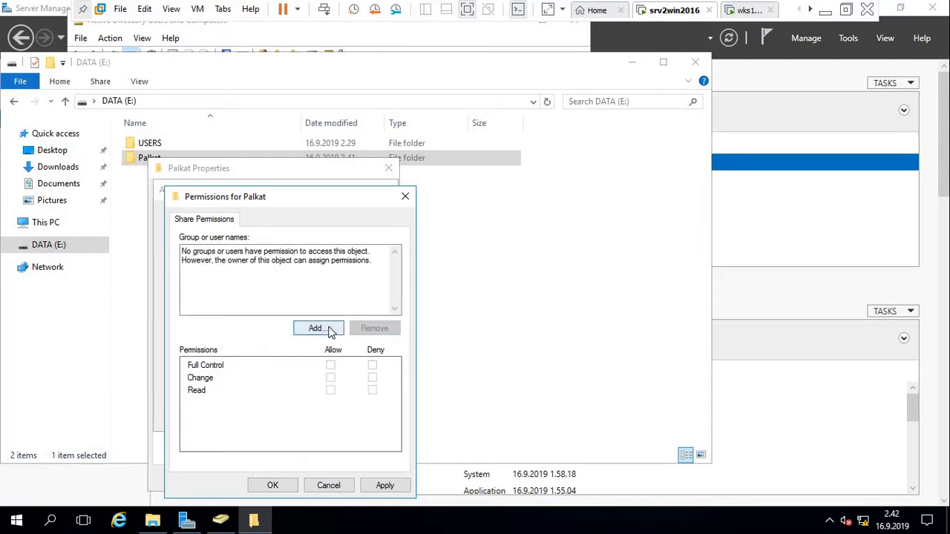
Add Authenticated Users to the Palkat share permissions with Full Control allowed.
{"action": "left_click", "coordinate": [326, 329]}
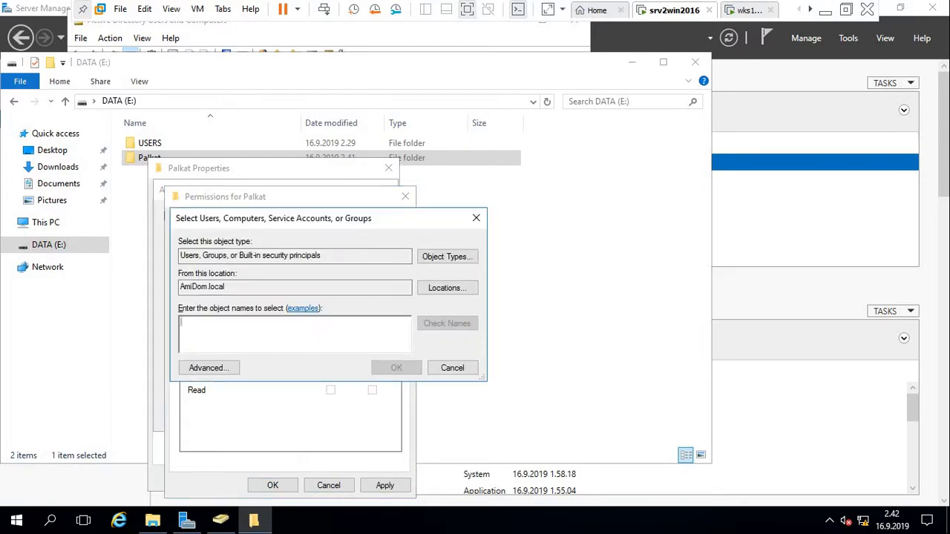
{"action": "type", "text": "Authenticated users"}
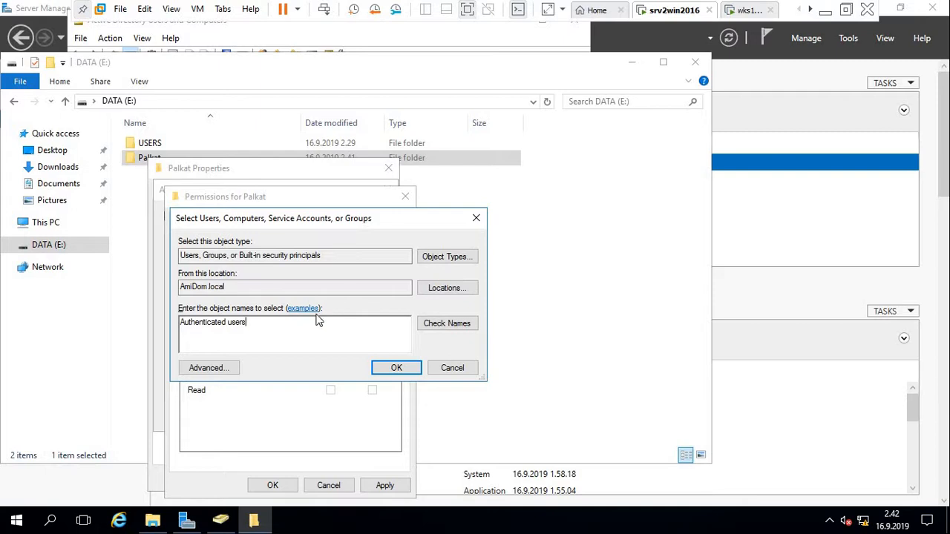
{"action": "key", "text": "Return"}
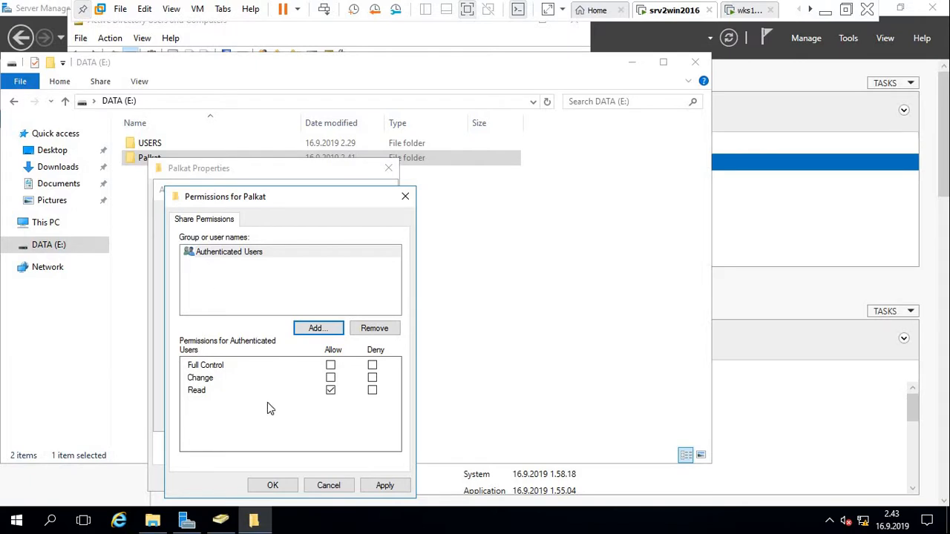
{"action": "left_click", "coordinate": [331, 367]}
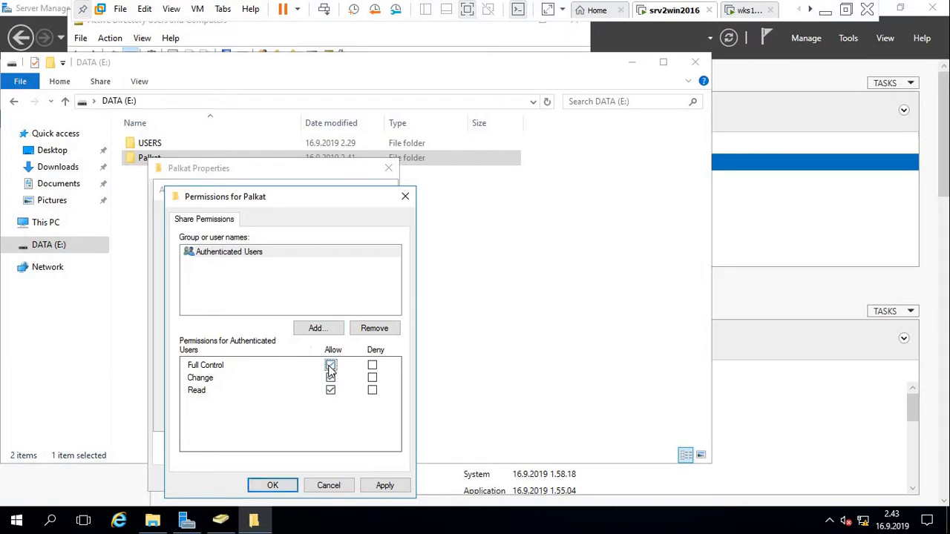
Apply and confirm the share permissions and Advanced Sharing, sharing Palkat as \\SERVER01\Palkat.
{"action": "left_click", "coordinate": [386, 487]}
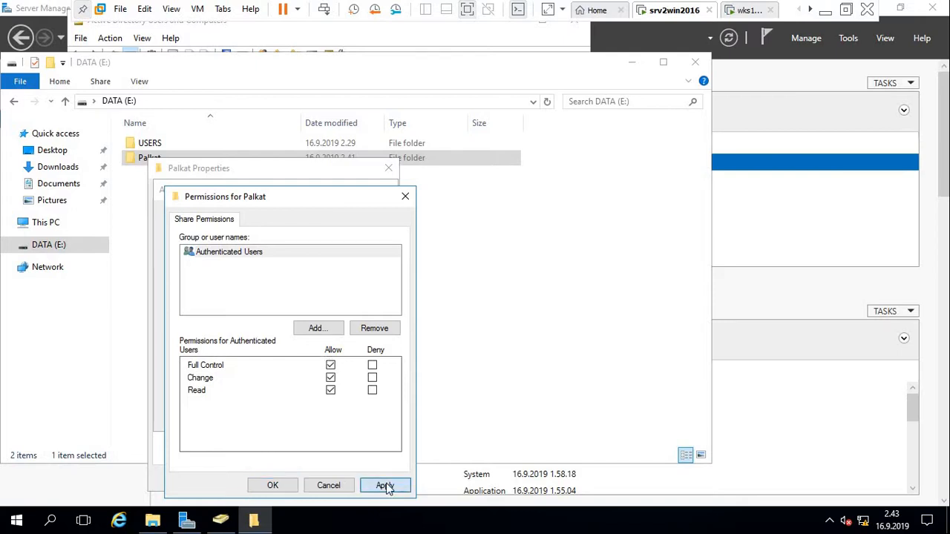
{"action": "left_click", "coordinate": [275, 486]}
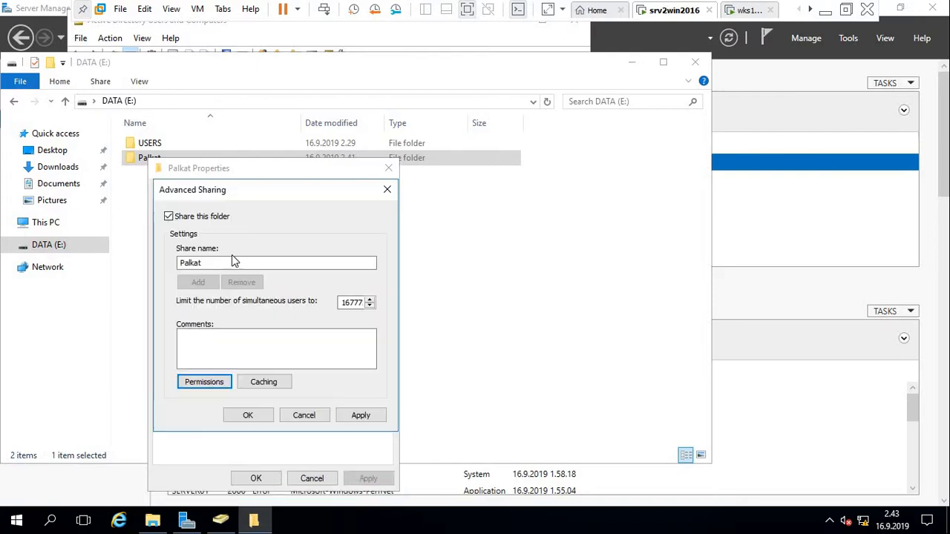
{"action": "left_click", "coordinate": [356, 417]}
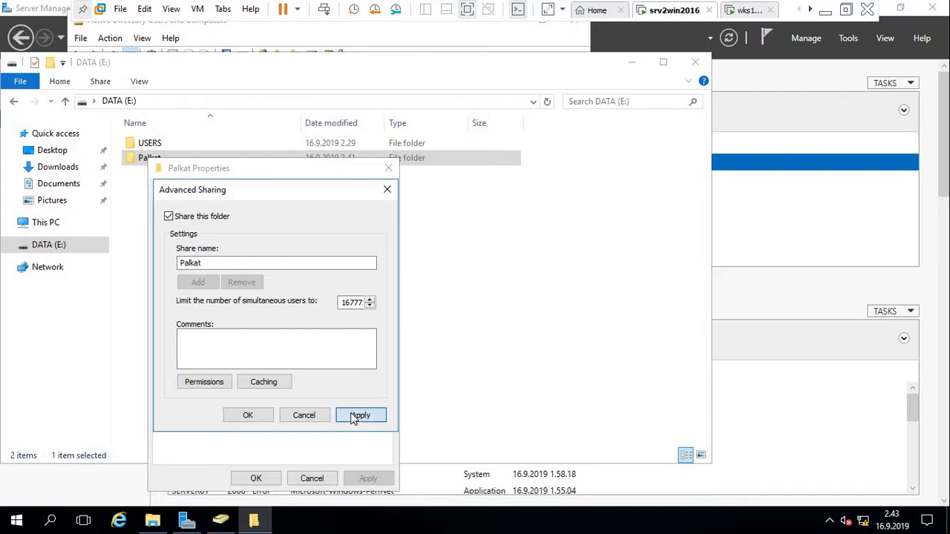
{"action": "left_click", "coordinate": [249, 415]}
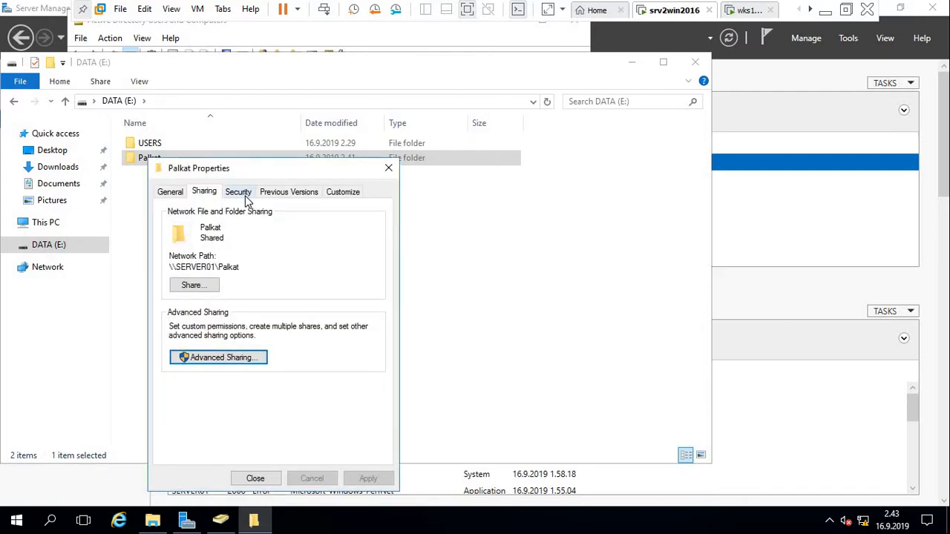
Disable inheritance on Palkat, converting inherited permissions into explicit entries.
{"action": "left_click", "coordinate": [245, 195]}
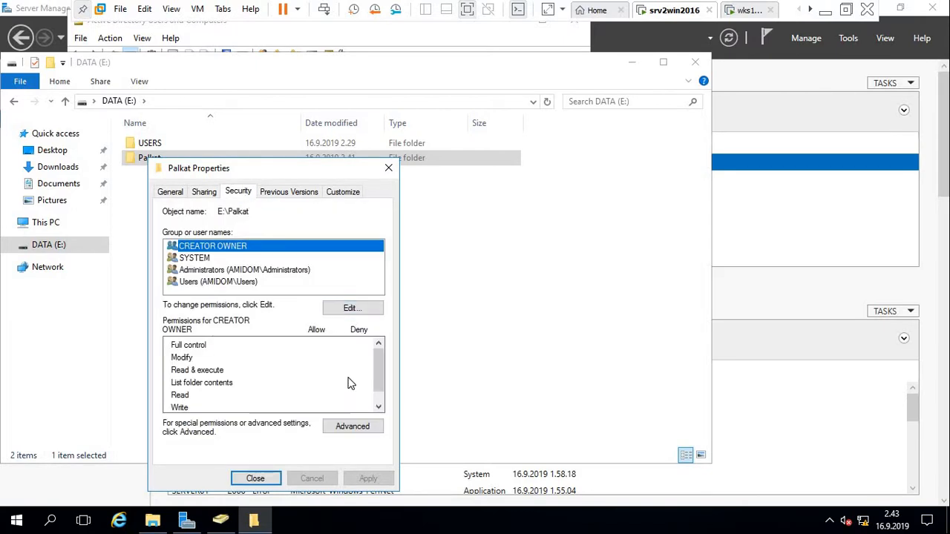
{"action": "left_click", "coordinate": [355, 429]}
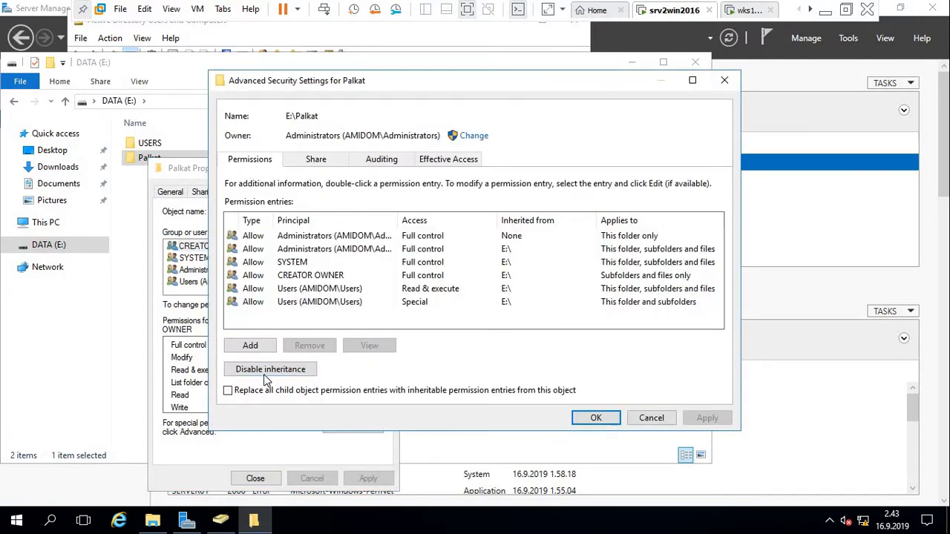
{"action": "left_click", "coordinate": [273, 369]}
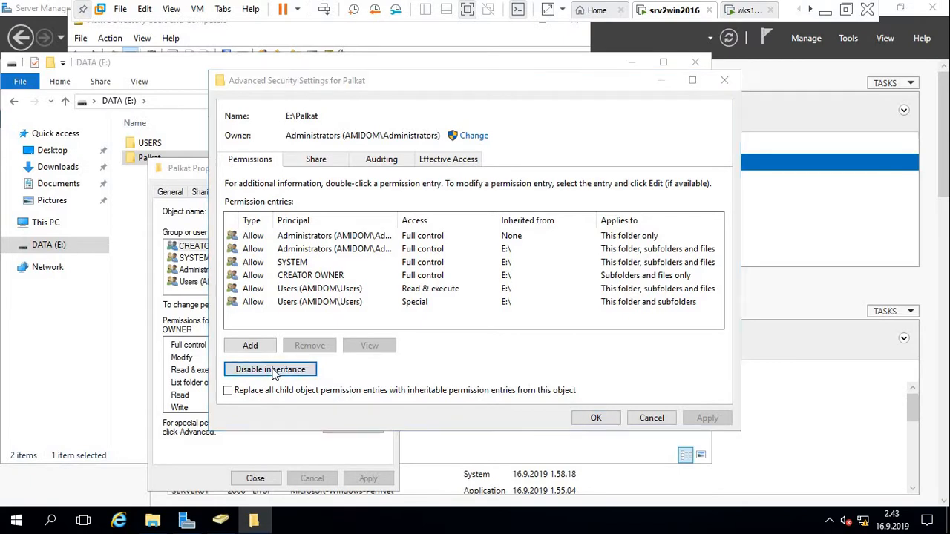
{"action": "left_click", "coordinate": [385, 256]}
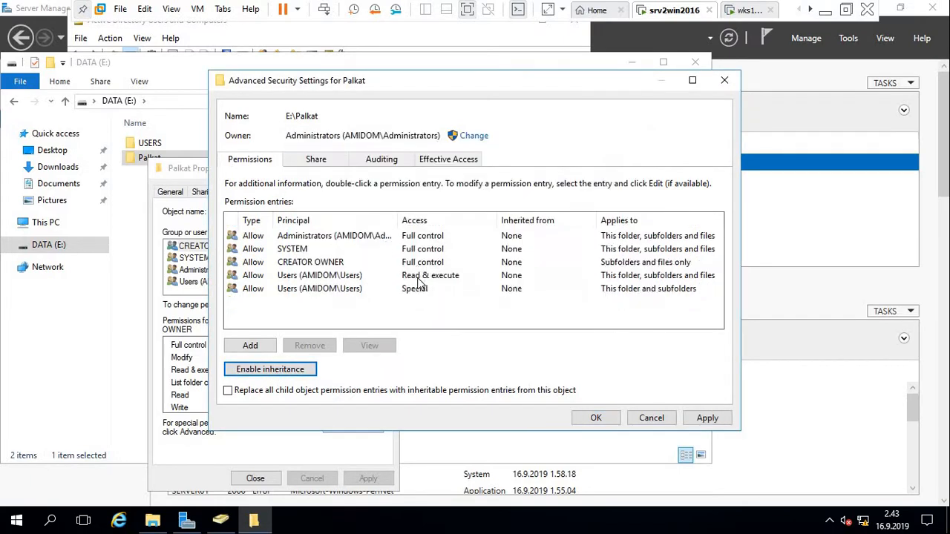
Remove the Users Special access, Users Read & execute and CREATOR OWNER entries.
{"action": "left_click", "coordinate": [309, 290]}
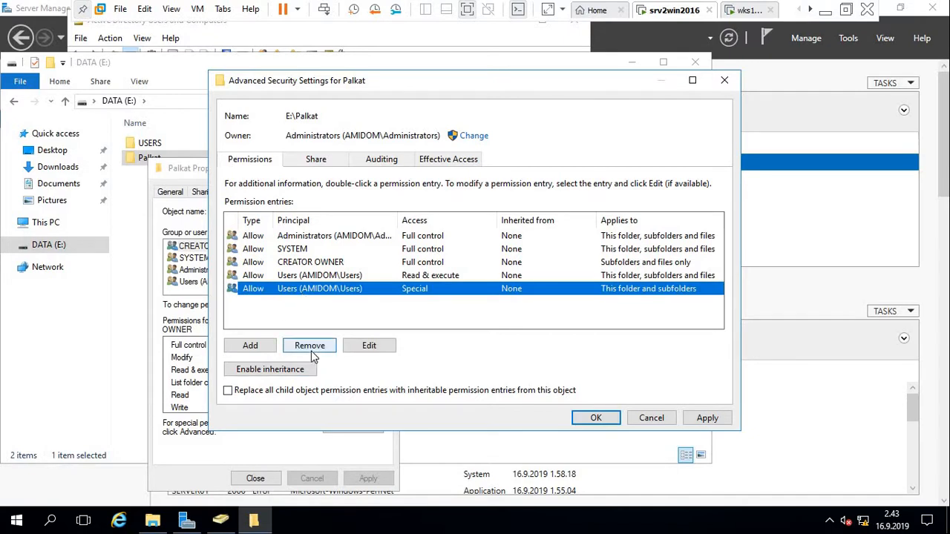
{"action": "left_click", "coordinate": [303, 347]}
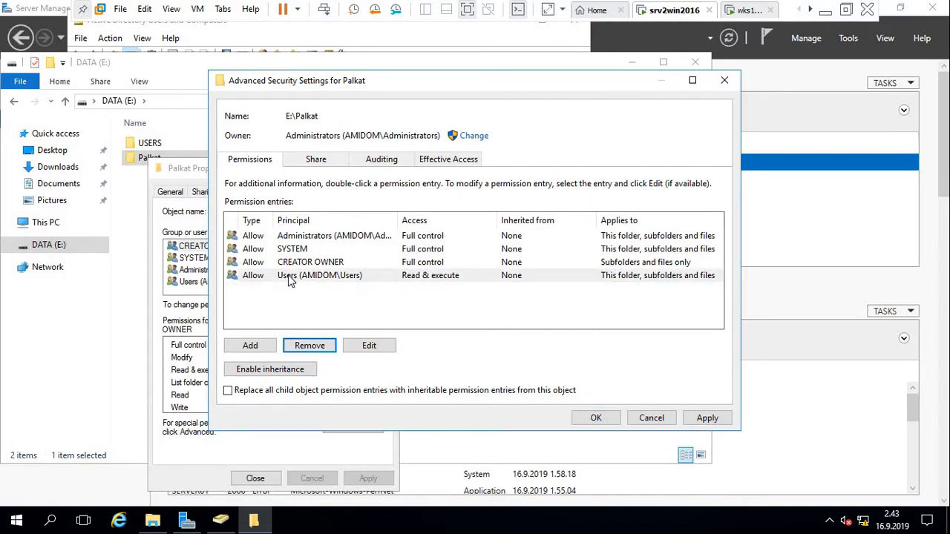
{"action": "left_click", "coordinate": [291, 279]}
{"action": "left_click", "coordinate": [311, 344]}
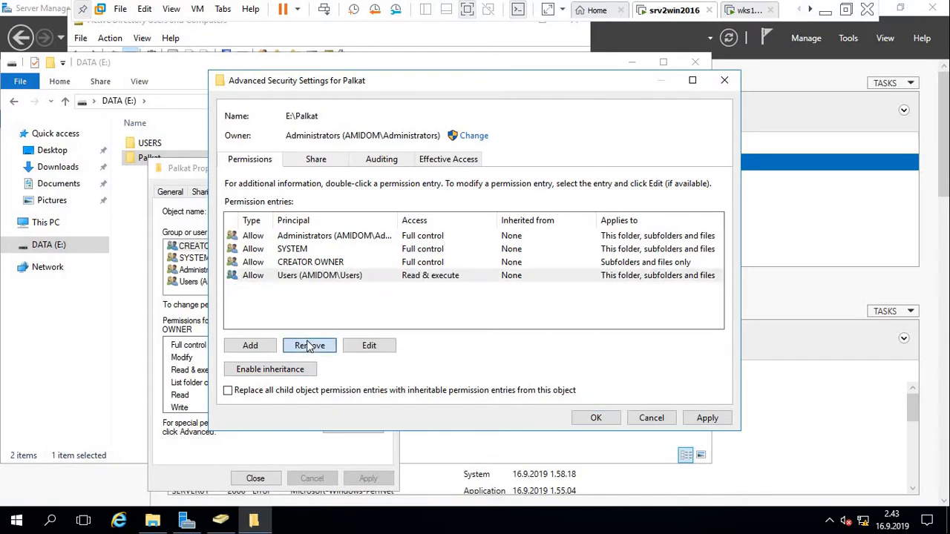
{"action": "left_click", "coordinate": [298, 264]}
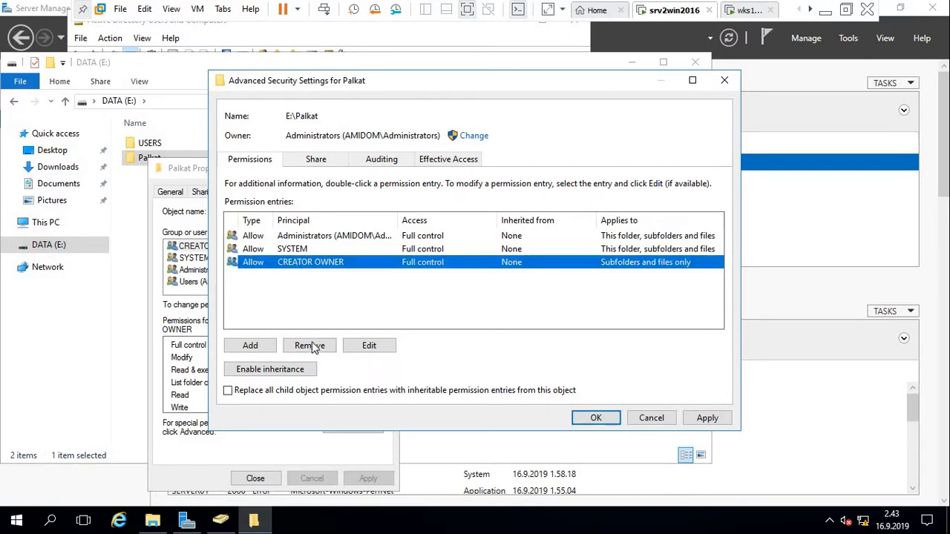
{"action": "left_click", "coordinate": [311, 346]}
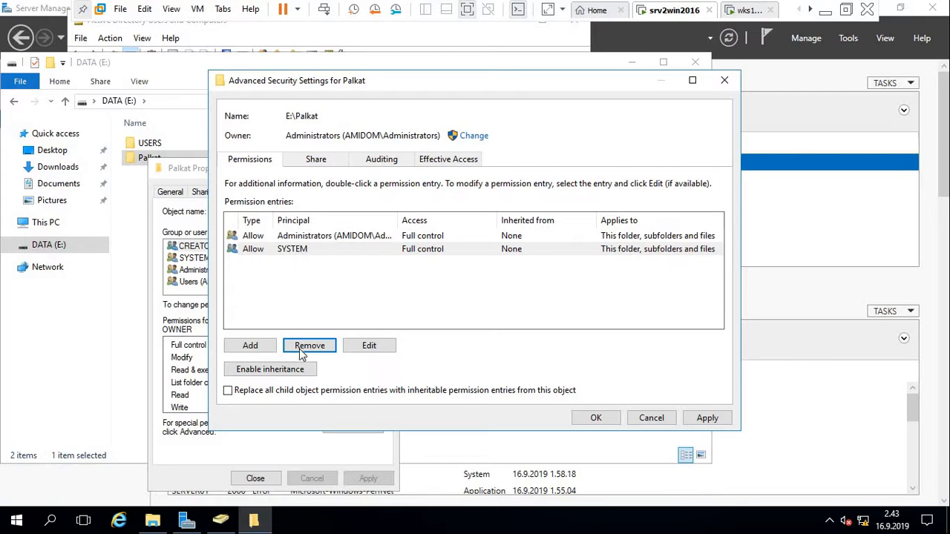
Start a new Palkat permission entry and enter ACL_palkat_mod as its principal.
{"action": "left_click", "coordinate": [254, 344]}
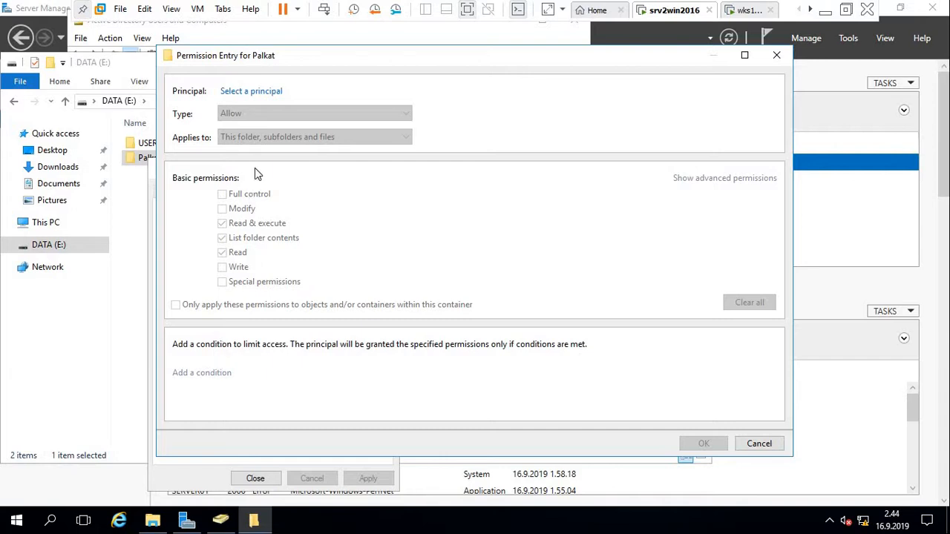
{"action": "left_click", "coordinate": [242, 92]}
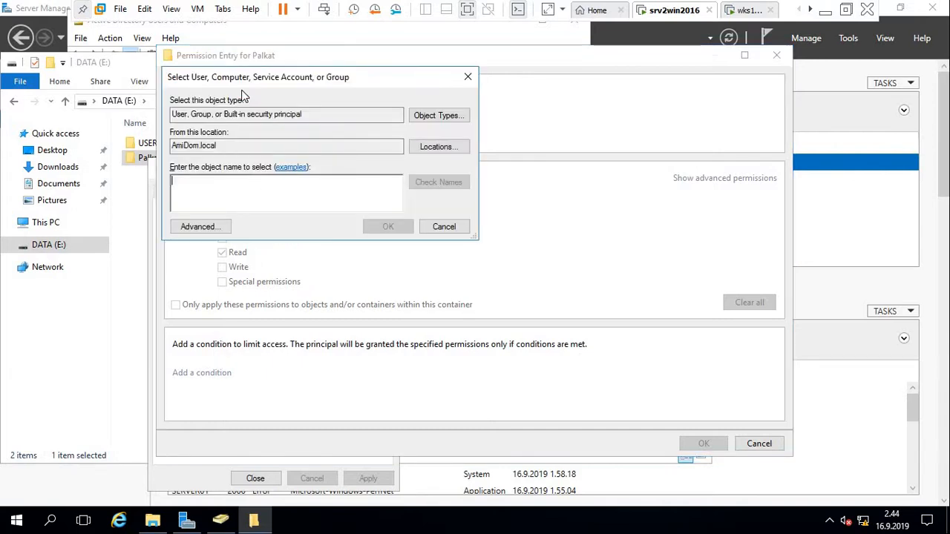
{"action": "type", "text": "LC"}
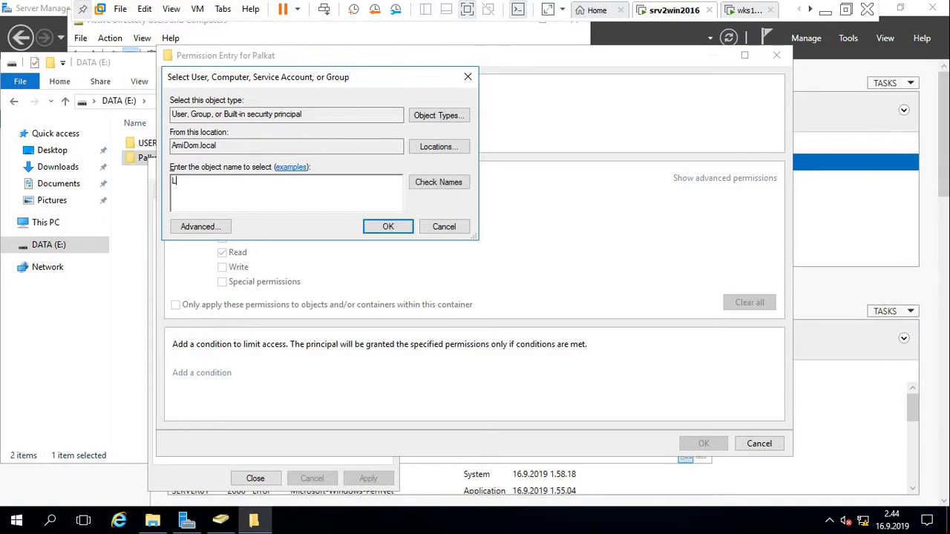
{"action": "key", "text": "BackSpace"}
{"action": "key", "text": "BackSpace"}
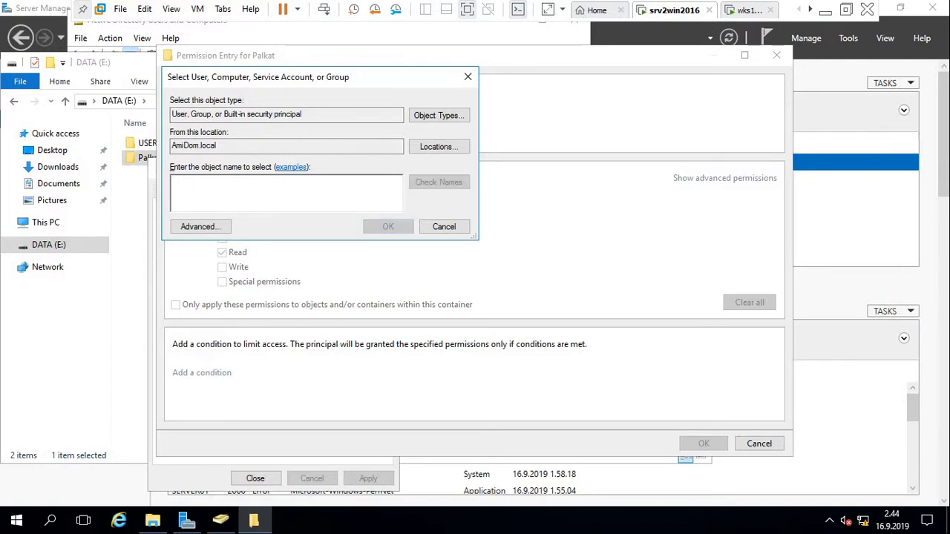
{"action": "type", "text": "A"}
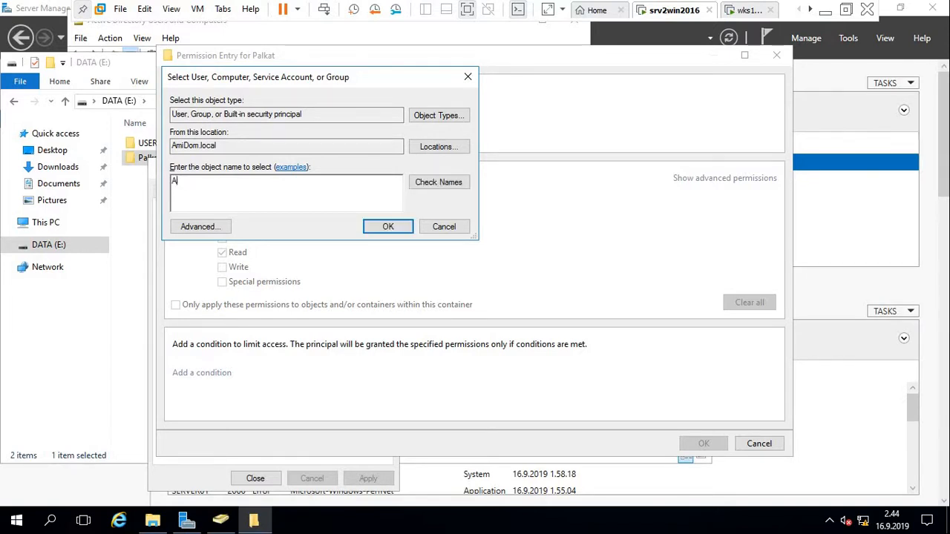
{"action": "type", "text": "CL_PALKAT"}
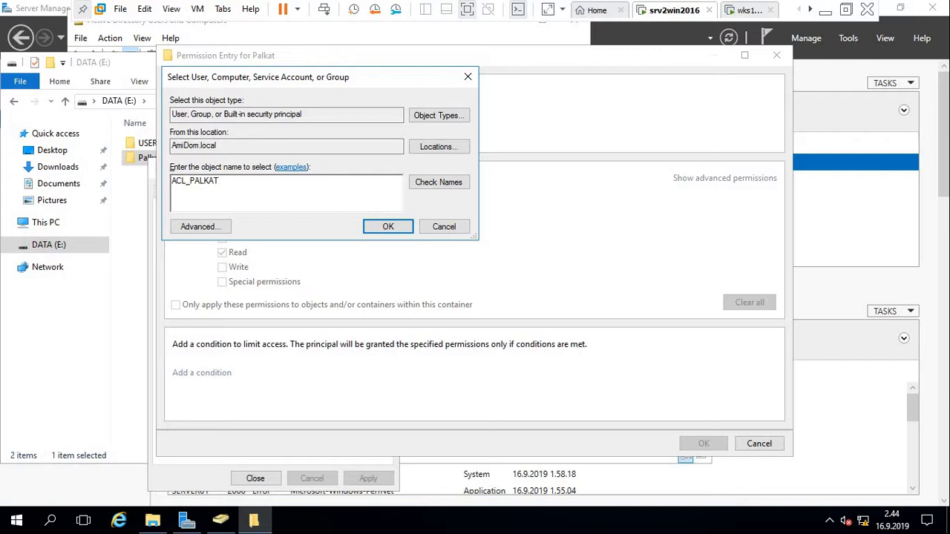
{"action": "key", "text": "BackSpace"}
{"action": "key", "text": "BackSpace"}
{"action": "key", "text": "BackSpace"}
{"action": "key", "text": "BackSpace"}
{"action": "key", "text": "BackSpace"}
{"action": "type", "text": "PALKA"}
{"action": "key", "text": "BackSpace"}
{"action": "key", "text": "BackSpace"}
{"action": "key", "text": "BackSpace"}
{"action": "type", "text": "PALKA"}
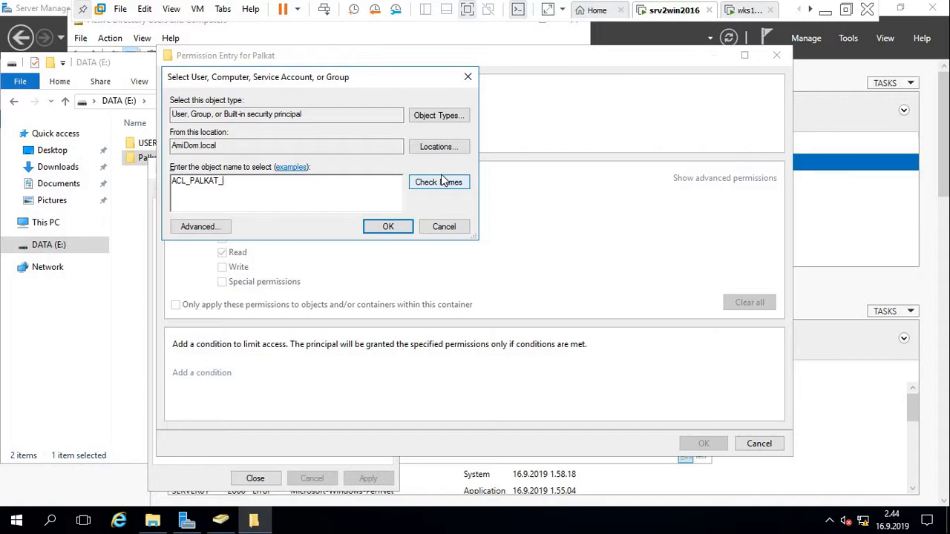
{"action": "type", "text": "MOD"}
Check the ACL_palkat_mod name, confirm it, and save the entry with Modify rights.
{"action": "left_click", "coordinate": [441, 184]}
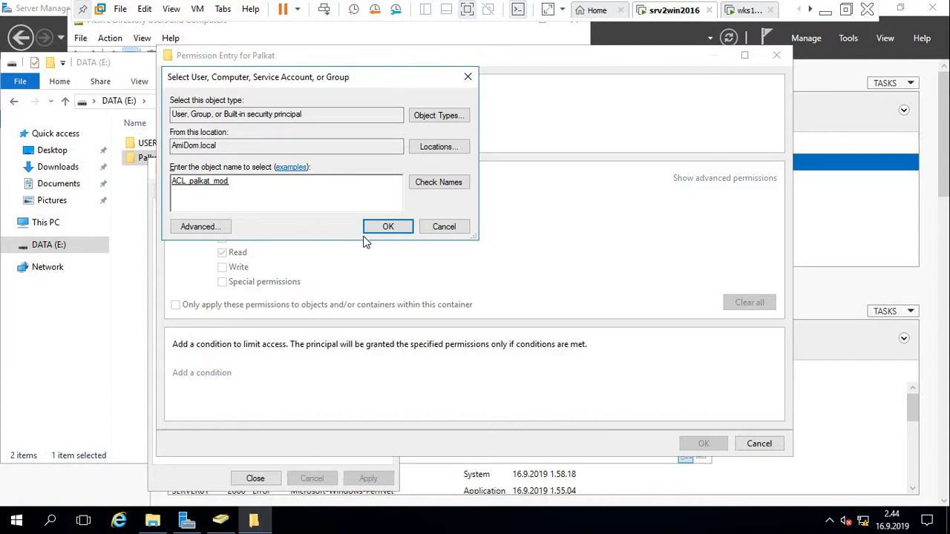
{"action": "left_click", "coordinate": [387, 228]}
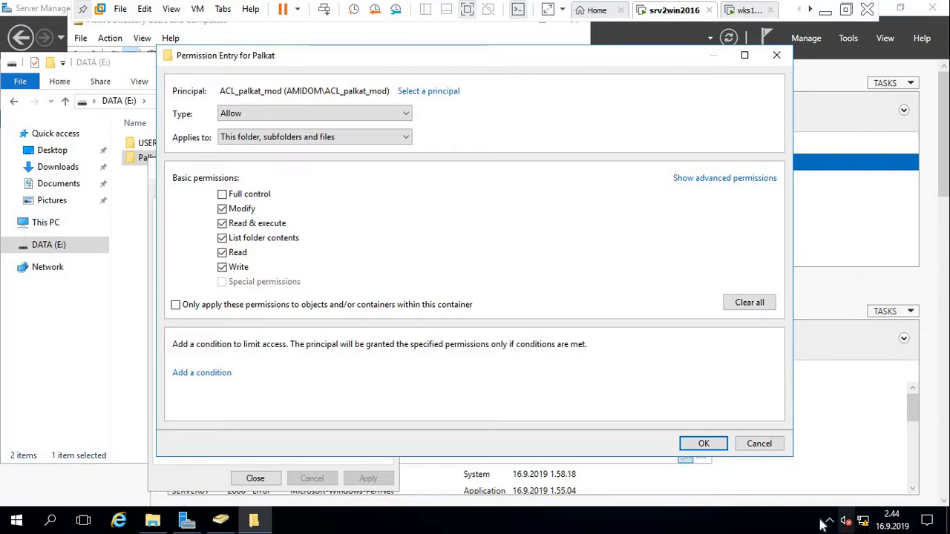
{"action": "left_click", "coordinate": [704, 444]}
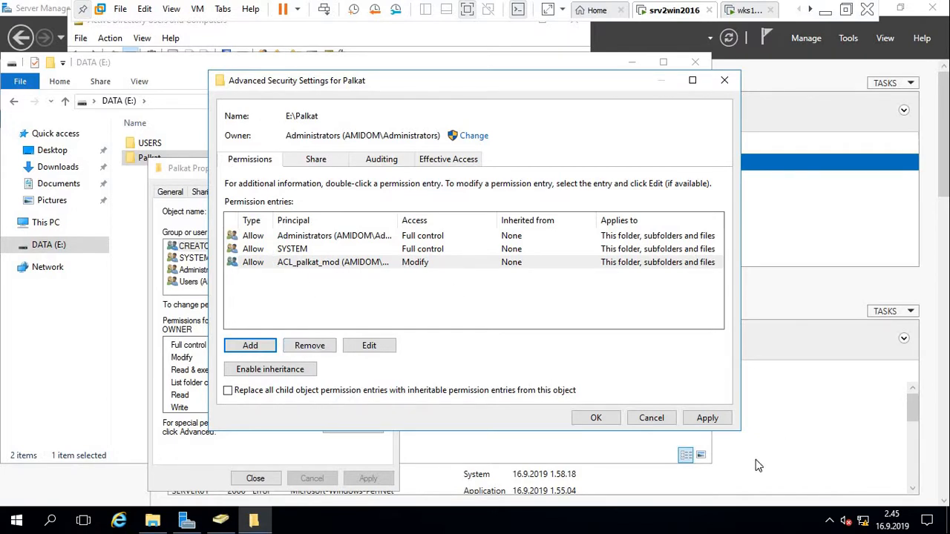
Apply the Palkat advanced permission changes, close its properties, and deselect the folder.
{"action": "left_click", "coordinate": [709, 419]}
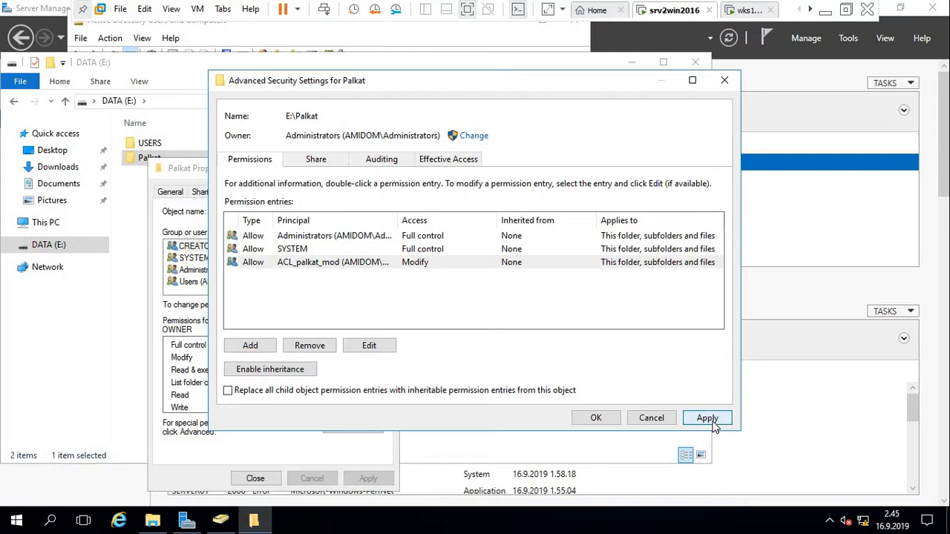
{"action": "left_click", "coordinate": [596, 419]}
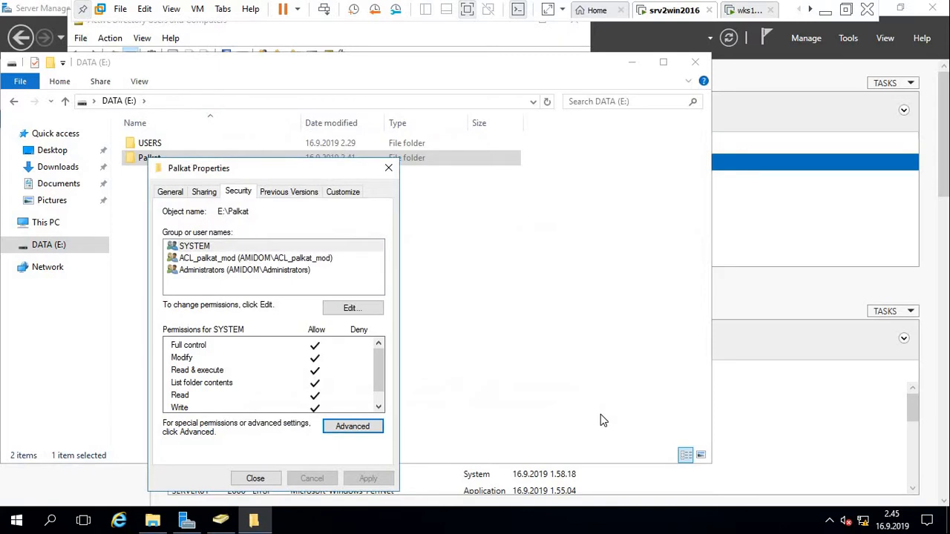
{"action": "left_click", "coordinate": [255, 480]}
{"action": "left_click", "coordinate": [158, 209]}
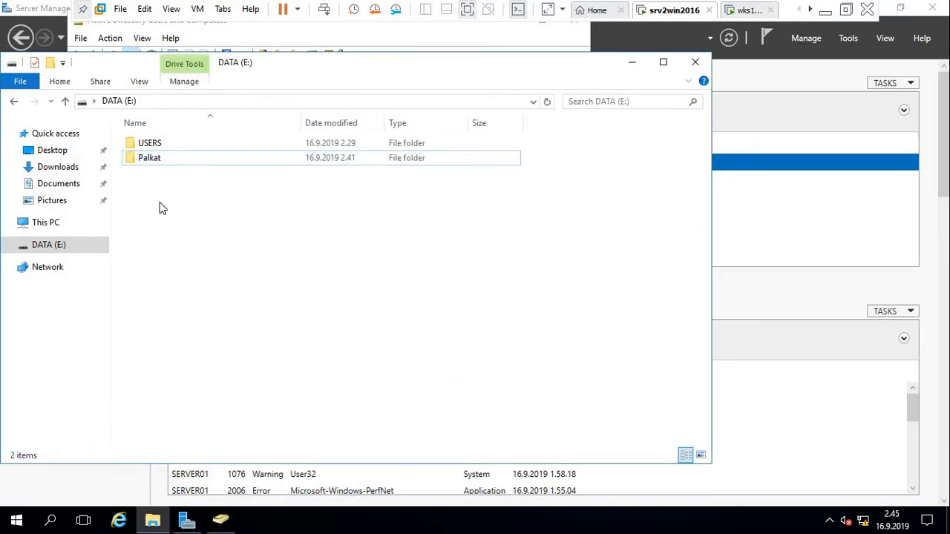
Create a new folder on the DATA drive with the default name.
{"action": "right_click", "coordinate": [159, 208]}
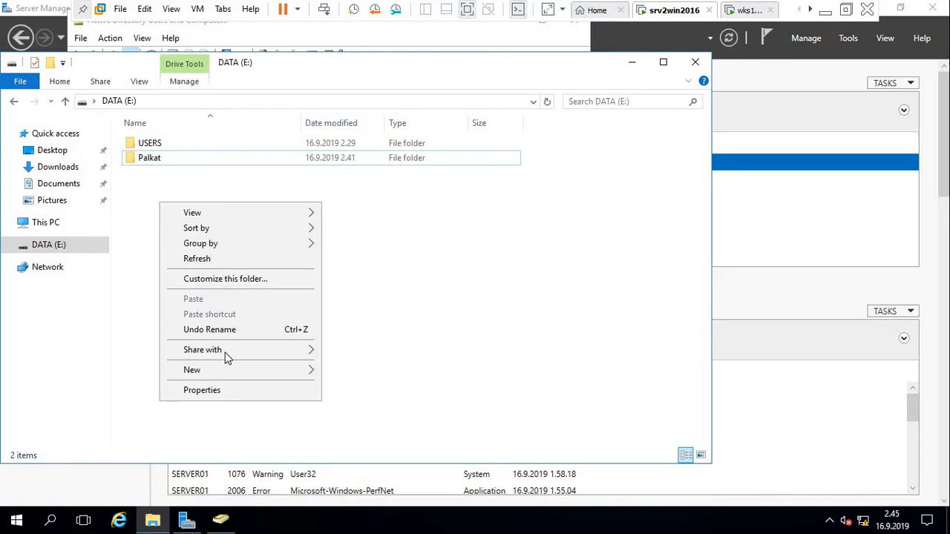
{"action": "mouse_move", "coordinate": [238, 374]}
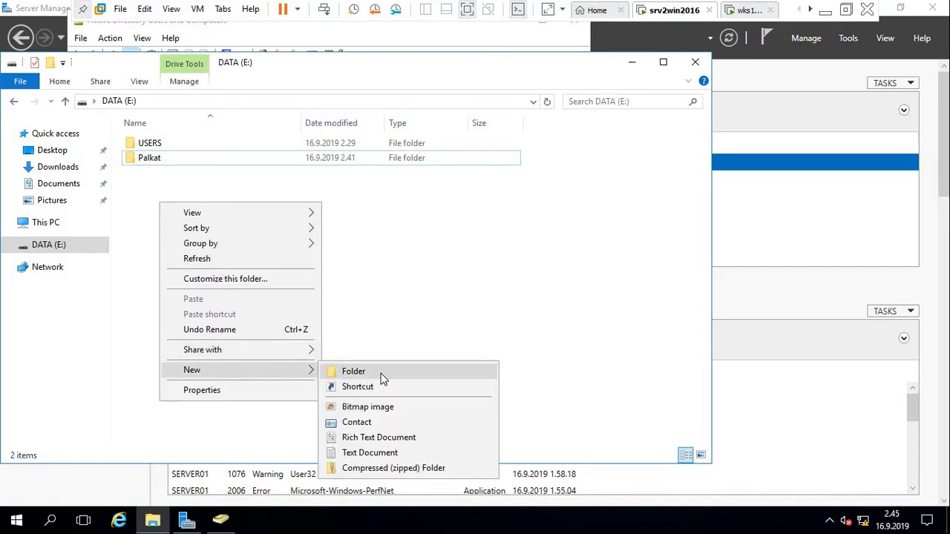
{"action": "left_click", "coordinate": [377, 373]}
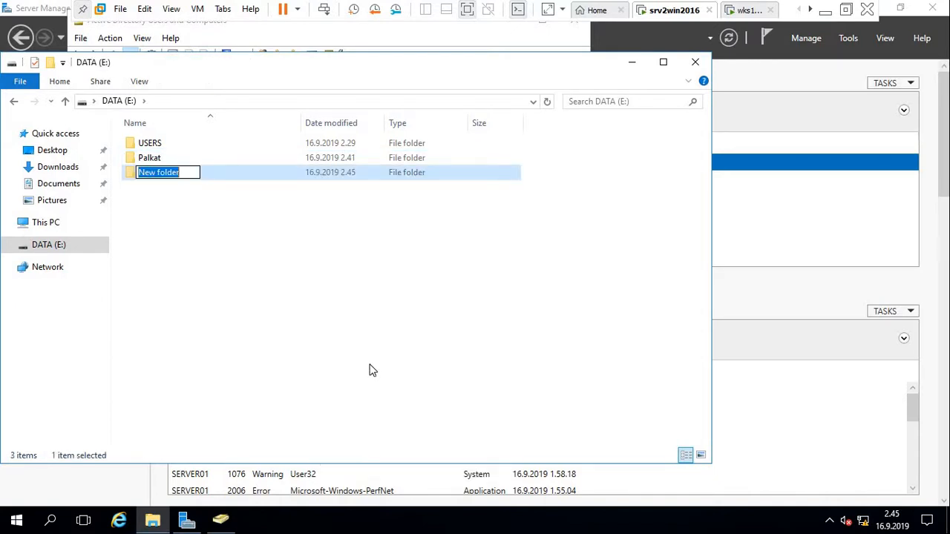
{"action": "key", "text": "Return"}
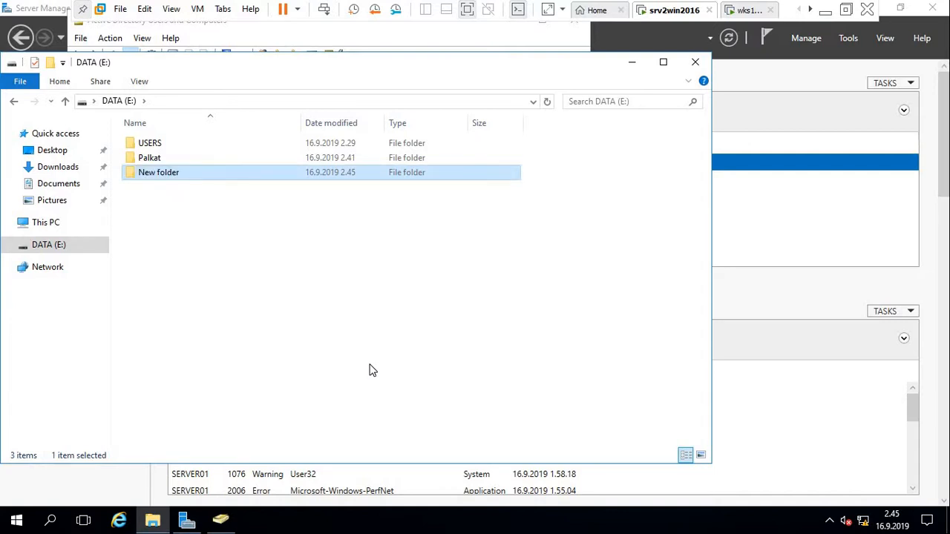
{"action": "scroll", "coordinate": [372, 371], "scroll_direction": "down", "scroll_amount": 1}
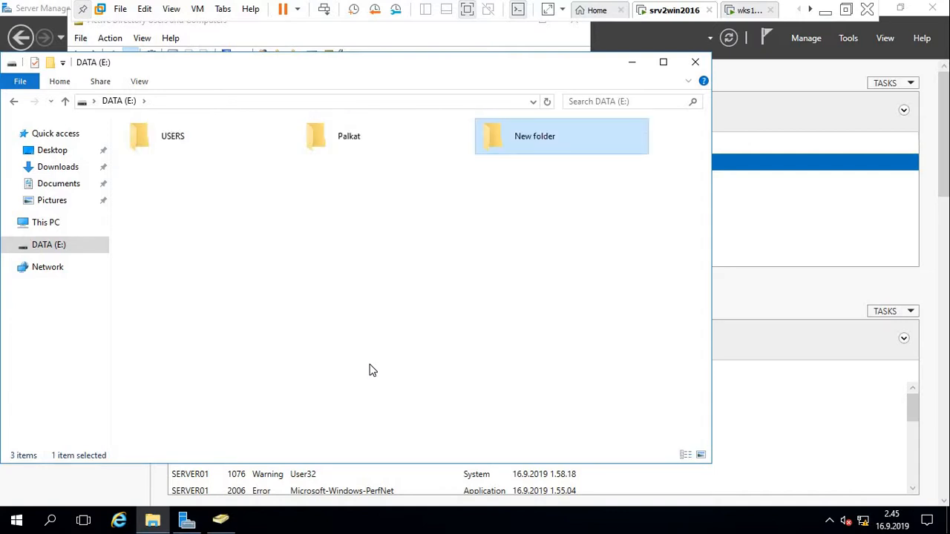
Rename the new folder to Talous and open its Properties.
{"action": "right_click", "coordinate": [517, 143]}
{"action": "left_click", "coordinate": [569, 373]}
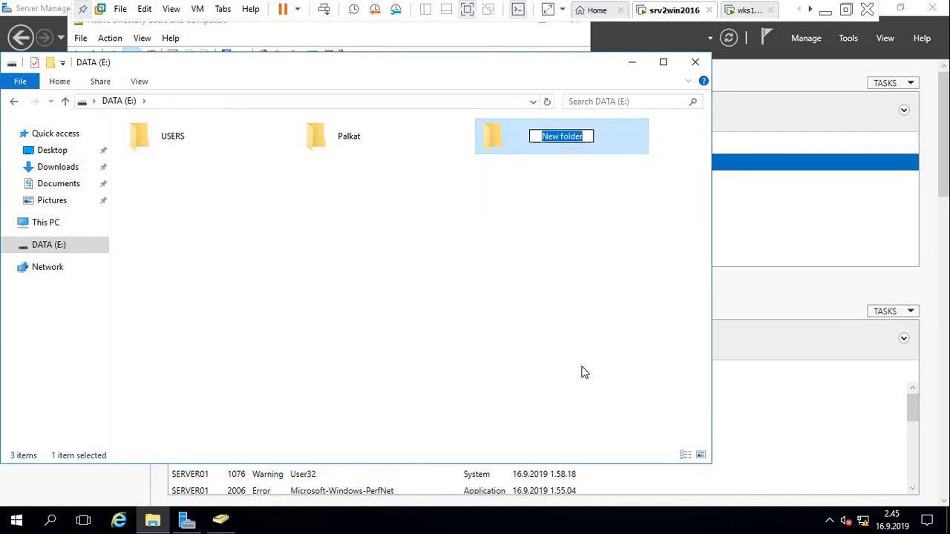
{"action": "type", "text": "Talous"}
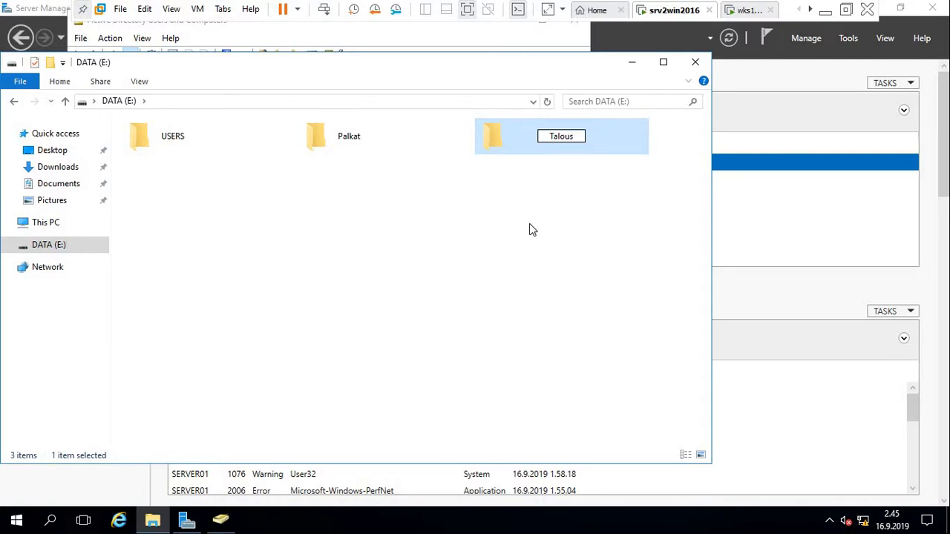
{"action": "left_click", "coordinate": [545, 185]}
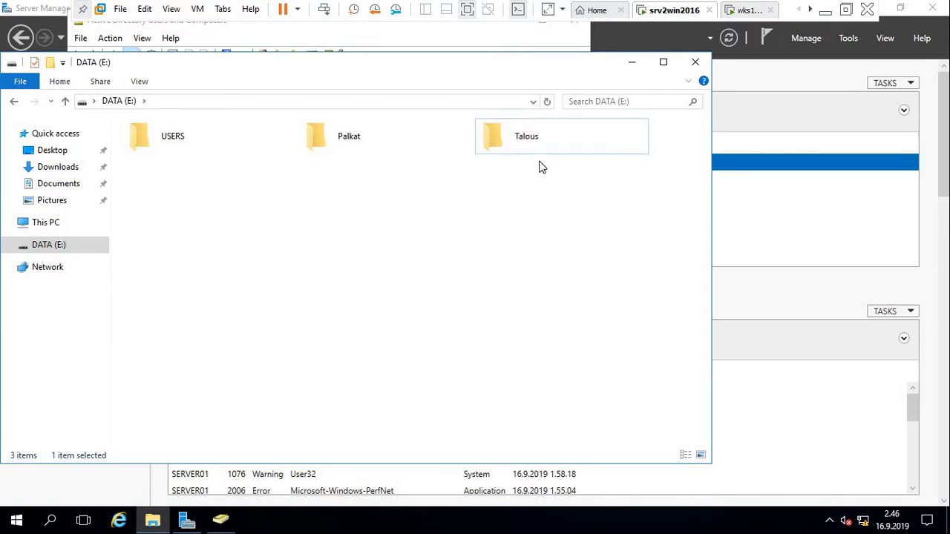
{"action": "right_click", "coordinate": [520, 138]}
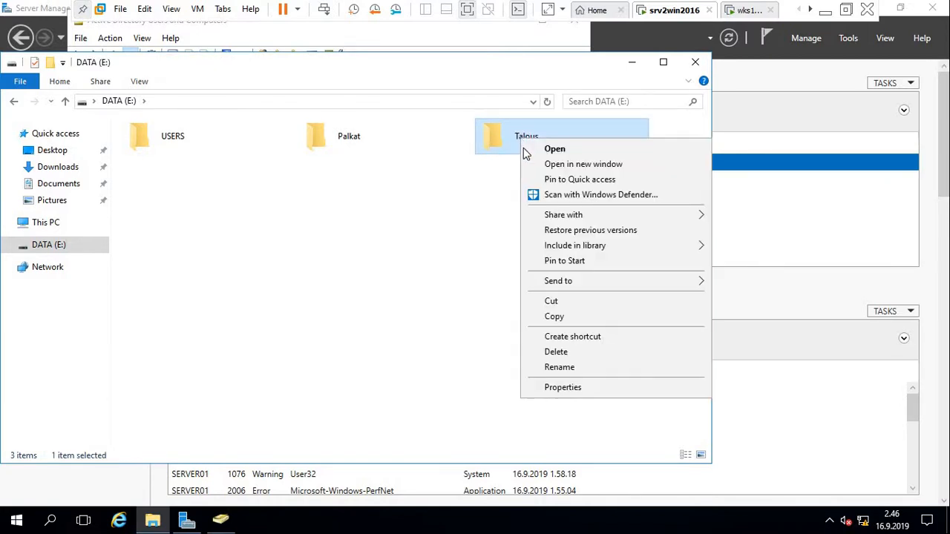
{"action": "left_click", "coordinate": [564, 388]}
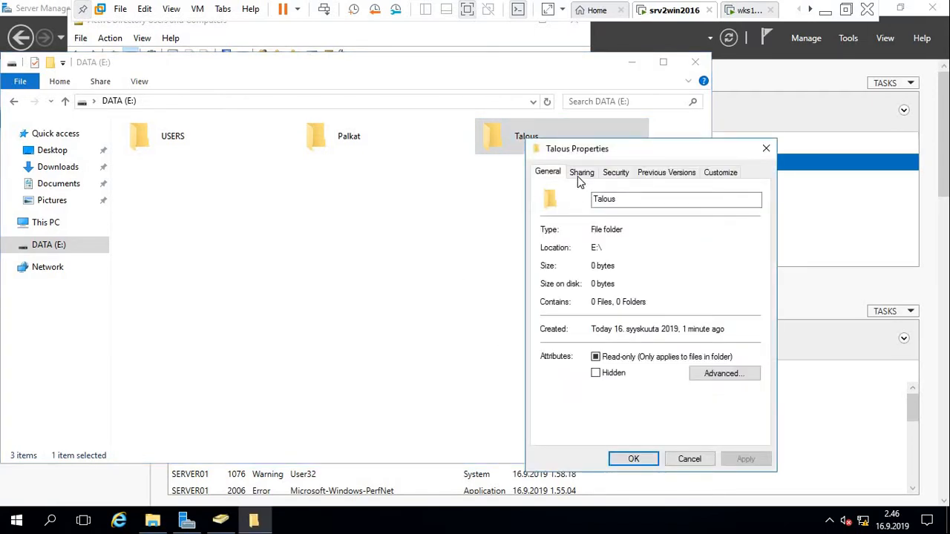
In Advanced Sharing, tick Share this folder for Talous.
{"action": "left_click", "coordinate": [579, 178]}
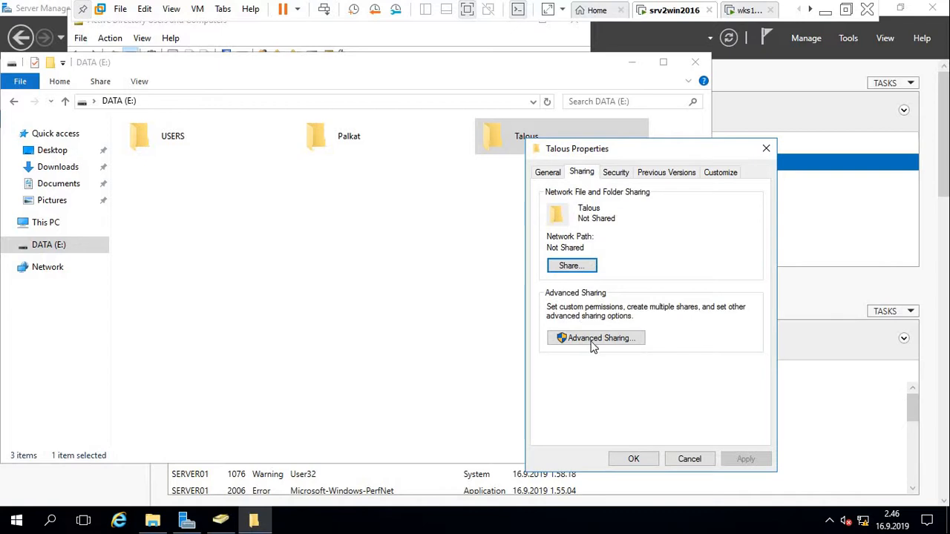
{"action": "left_click", "coordinate": [590, 339]}
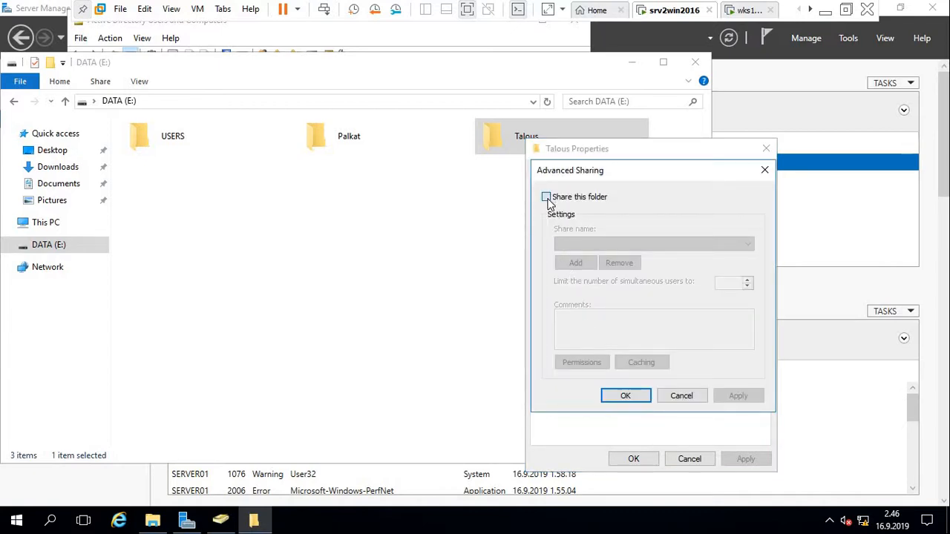
{"action": "left_click", "coordinate": [547, 198]}
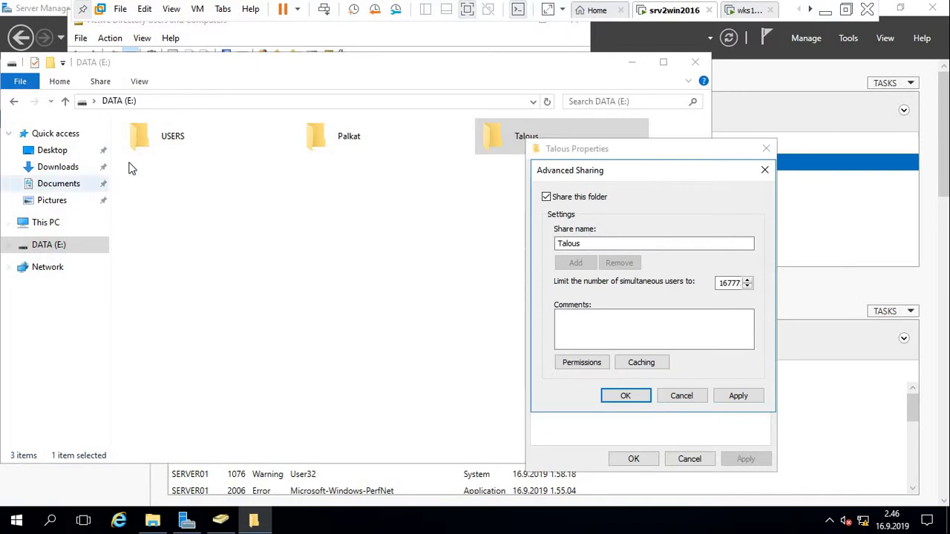
Check the USERS folder contents, then return to Talous sharing and open share Permissions.
{"action": "left_click", "coordinate": [175, 153]}
{"action": "double_click", "coordinate": [175, 153]}
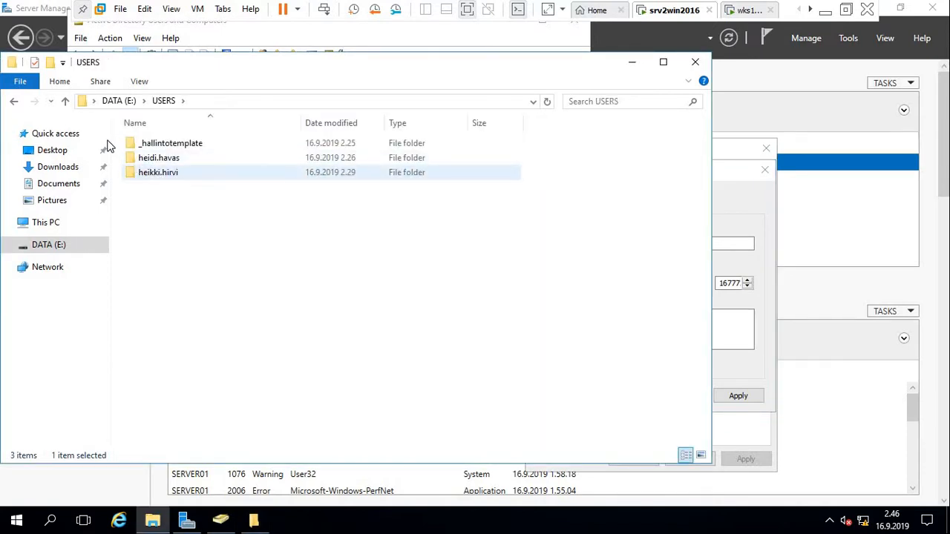
{"action": "left_click", "coordinate": [65, 101]}
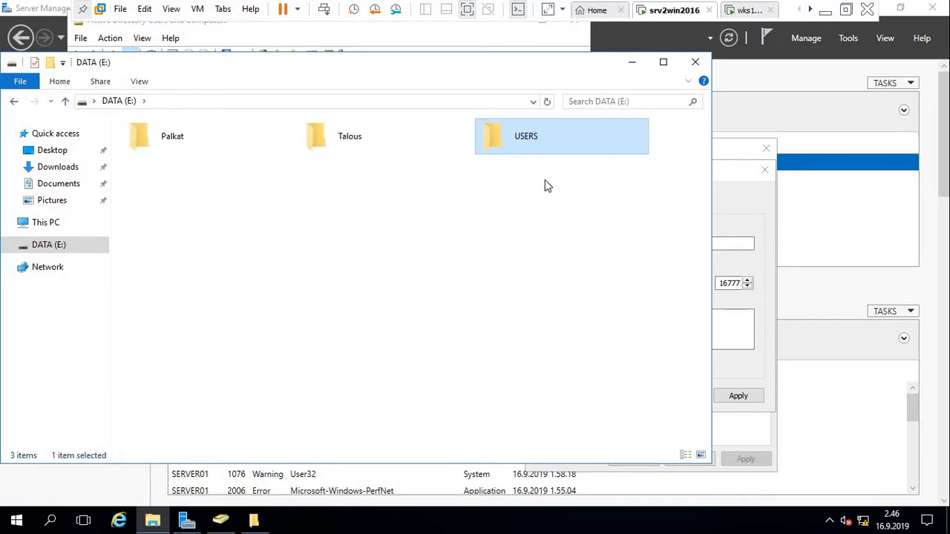
{"action": "left_click", "coordinate": [350, 138]}
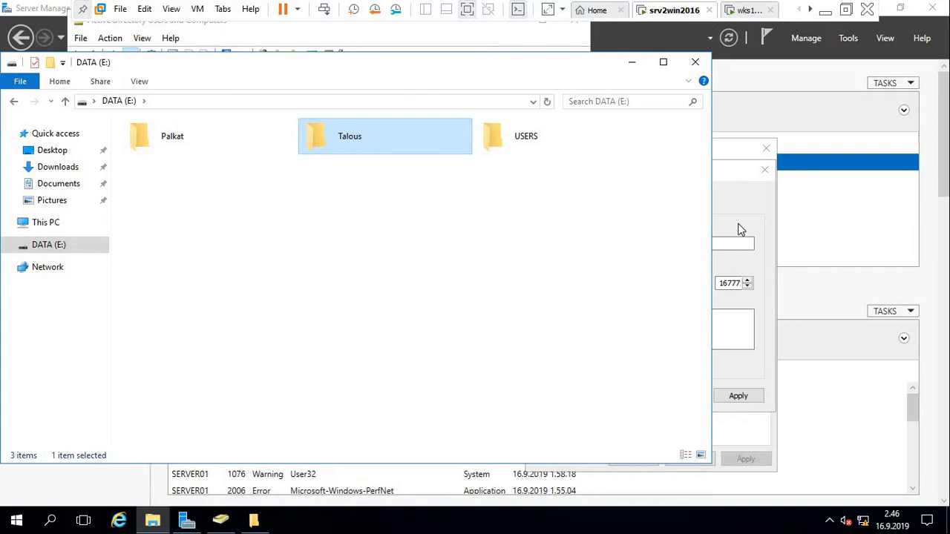
{"action": "left_click", "coordinate": [738, 230]}
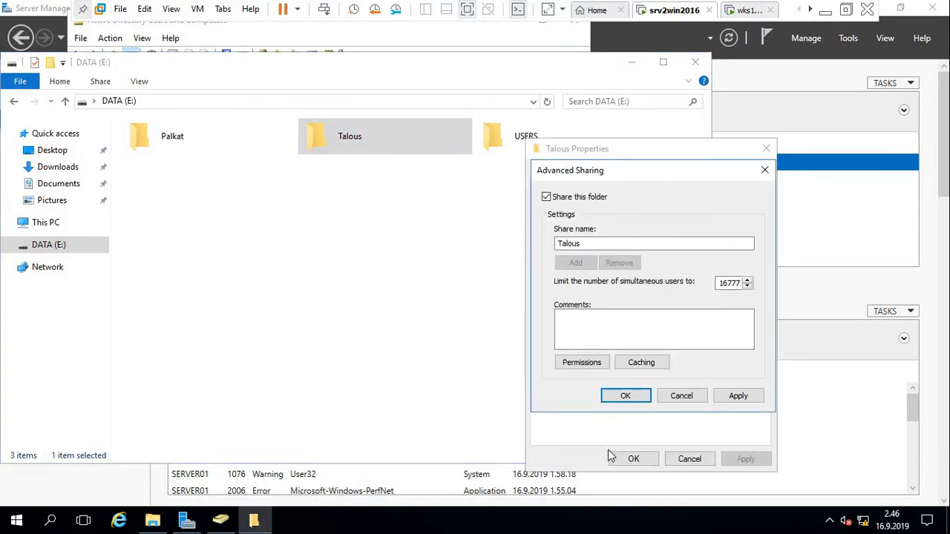
{"action": "left_click", "coordinate": [581, 364]}
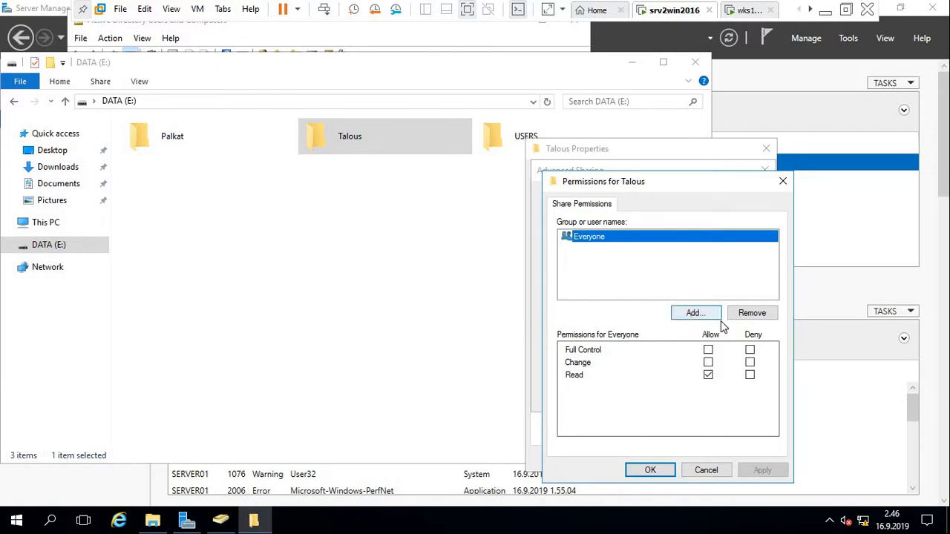
Replace Everyone with Authenticated Users and allow them Full Control.
{"action": "left_click", "coordinate": [752, 315]}
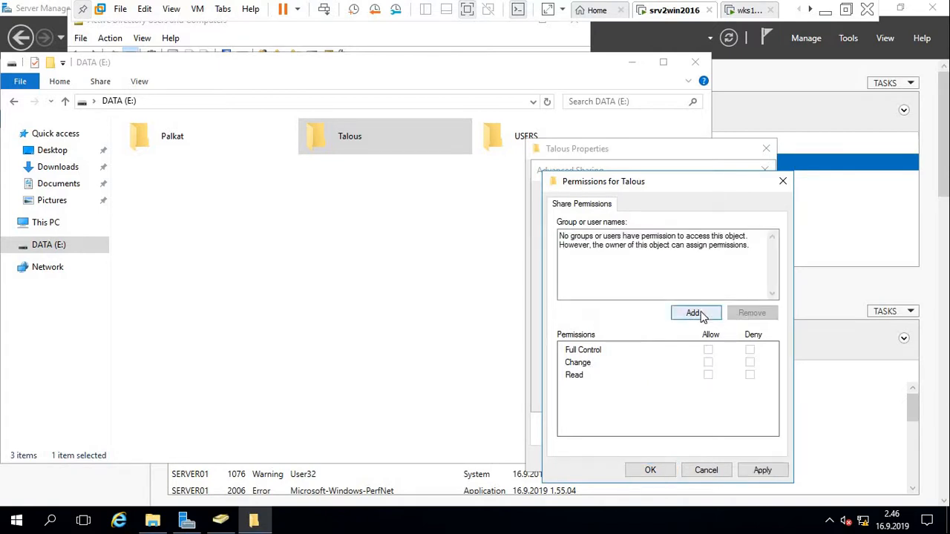
{"action": "left_click", "coordinate": [695, 313]}
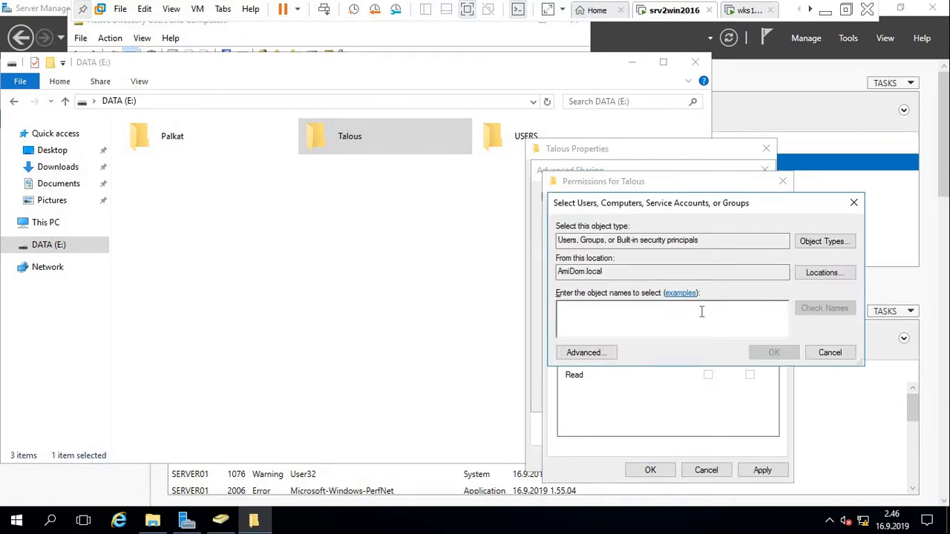
{"action": "type", "text": "Auth"}
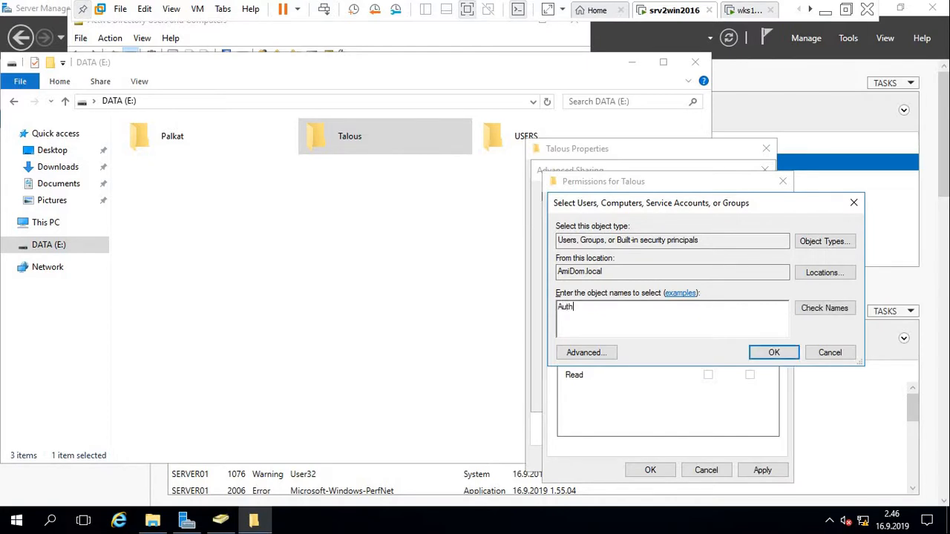
{"action": "type", "text": "enticated users"}
{"action": "key", "text": "Return"}
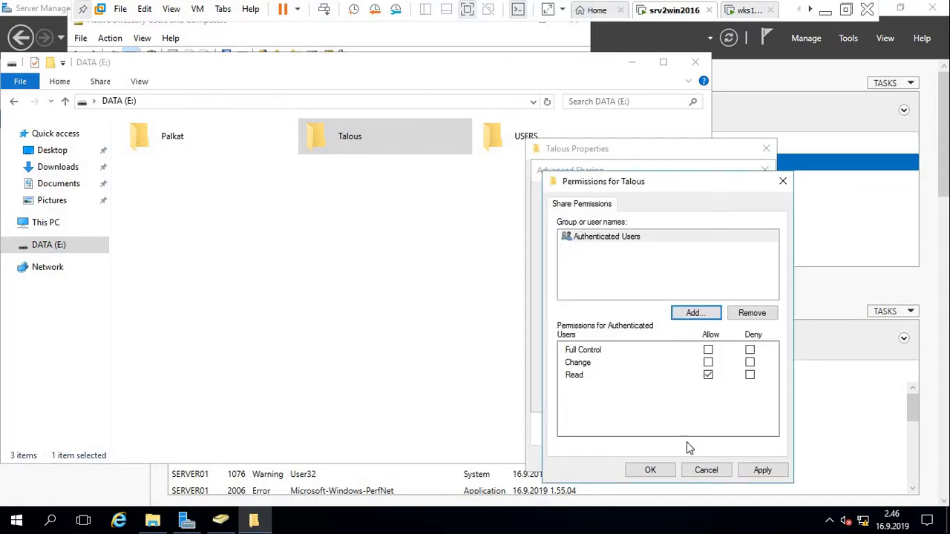
{"action": "left_click", "coordinate": [708, 350]}
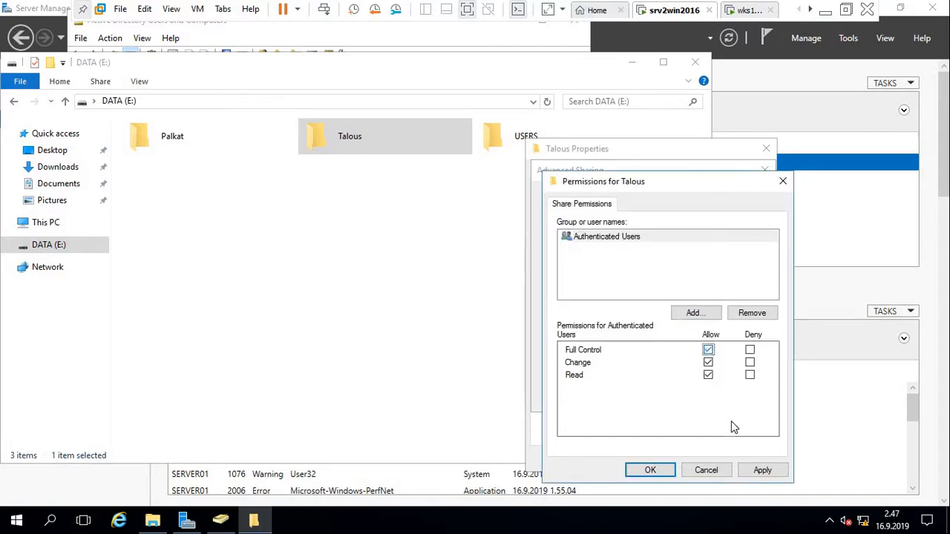
Apply and confirm the share permissions and Advanced Sharing settings for \\SERVER01\Talous.
{"action": "left_click", "coordinate": [763, 470]}
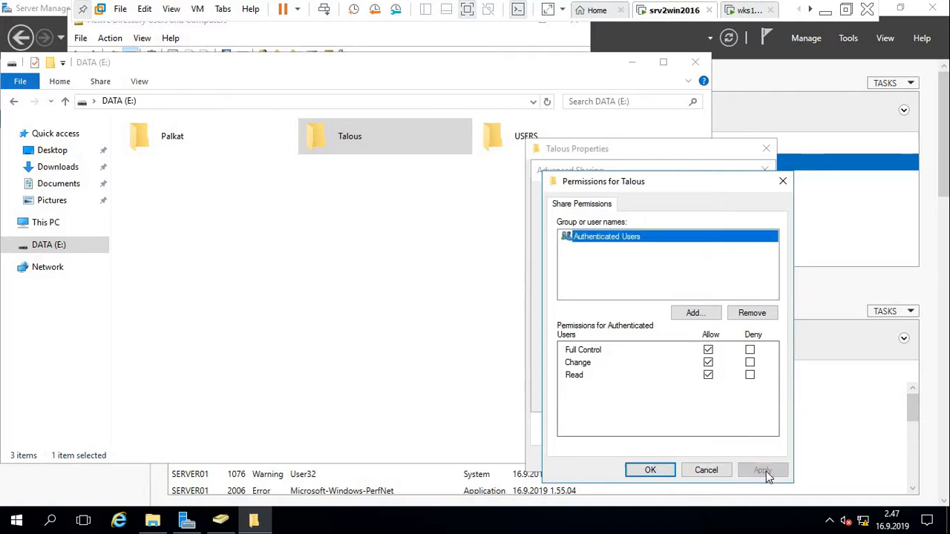
{"action": "left_click", "coordinate": [652, 470]}
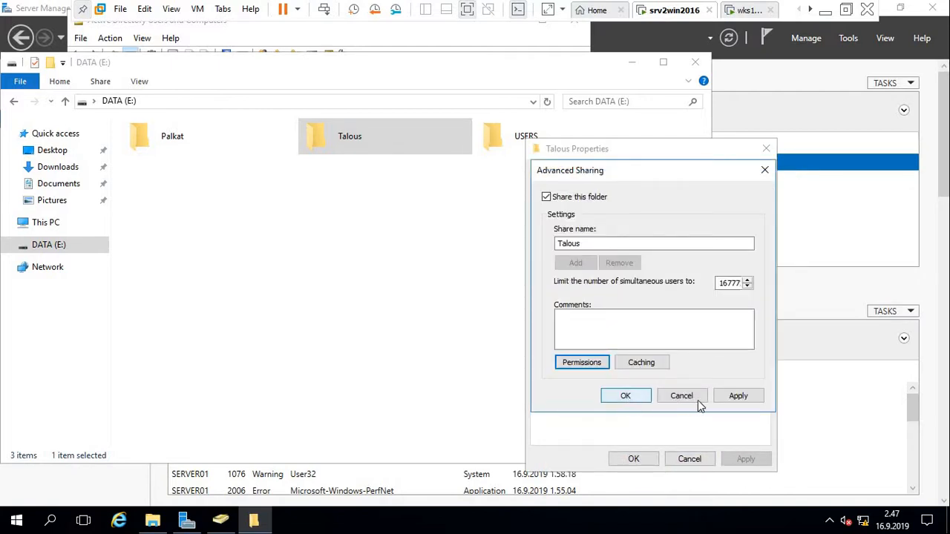
{"action": "left_click", "coordinate": [737, 399]}
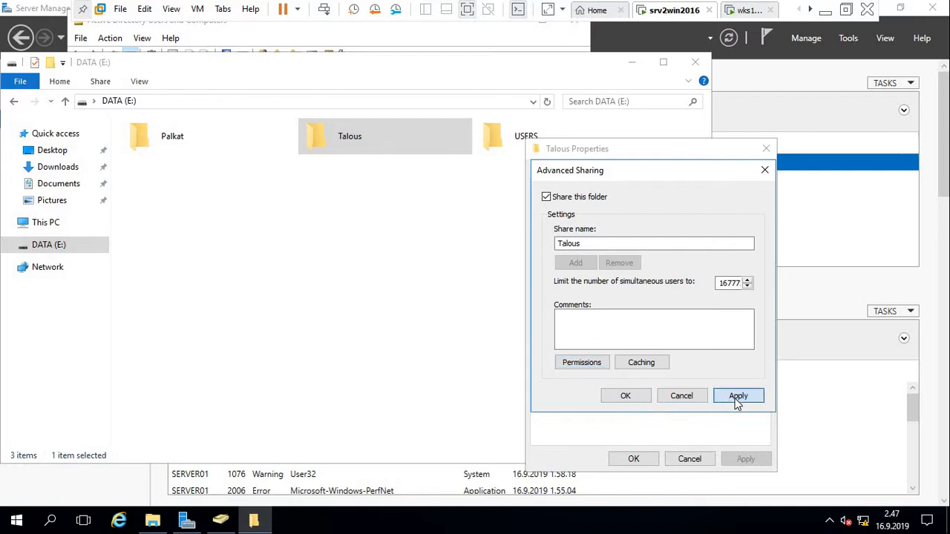
{"action": "left_click", "coordinate": [627, 397]}
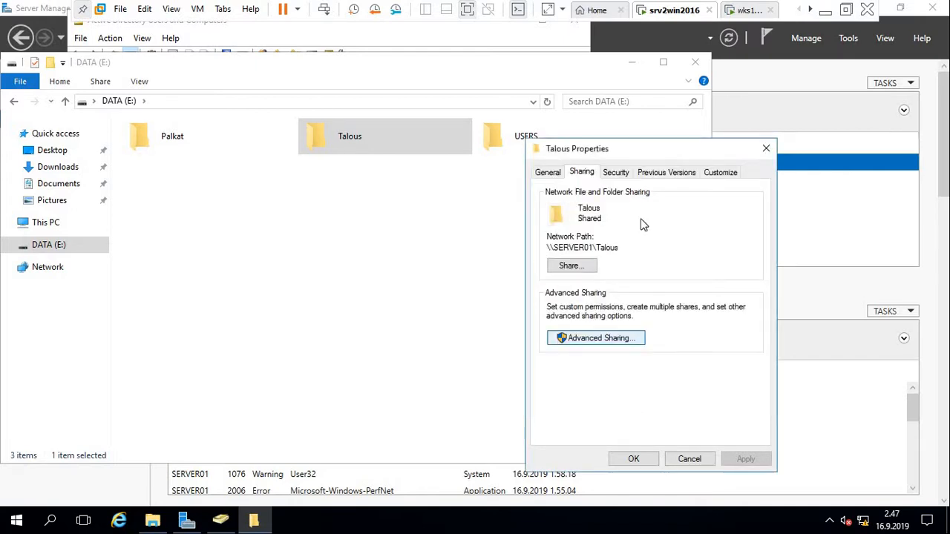
Disable inheritance on Talous, converting inherited permissions to explicit entries.
{"action": "left_click", "coordinate": [615, 173]}
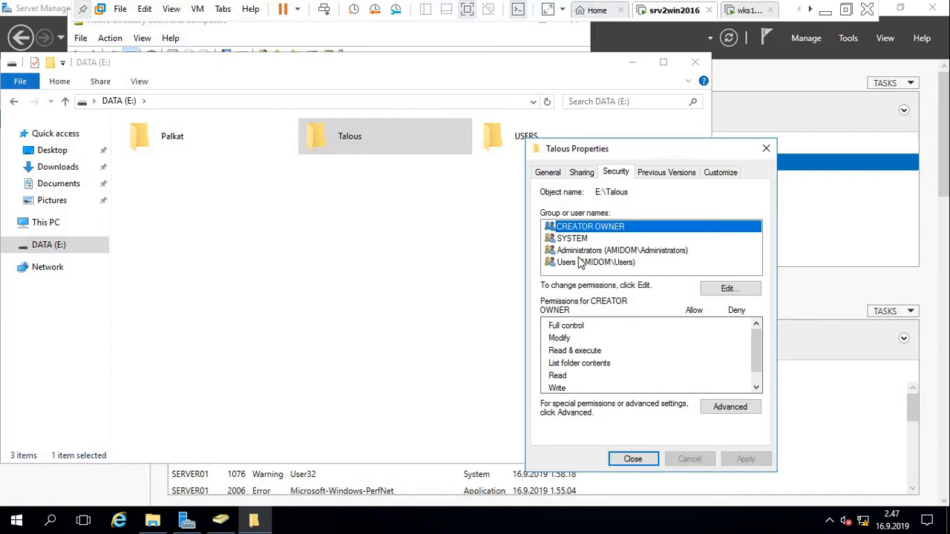
{"action": "left_click", "coordinate": [731, 408]}
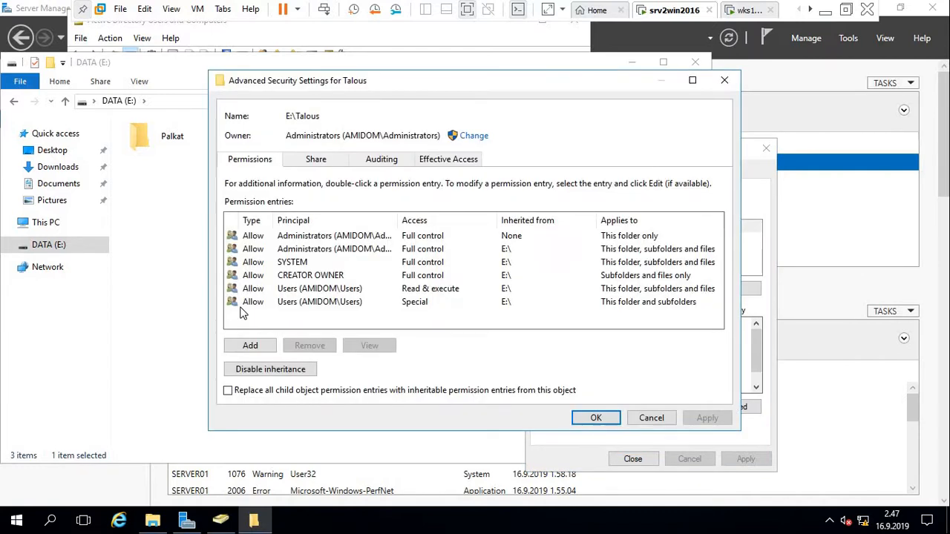
{"action": "left_click", "coordinate": [268, 374]}
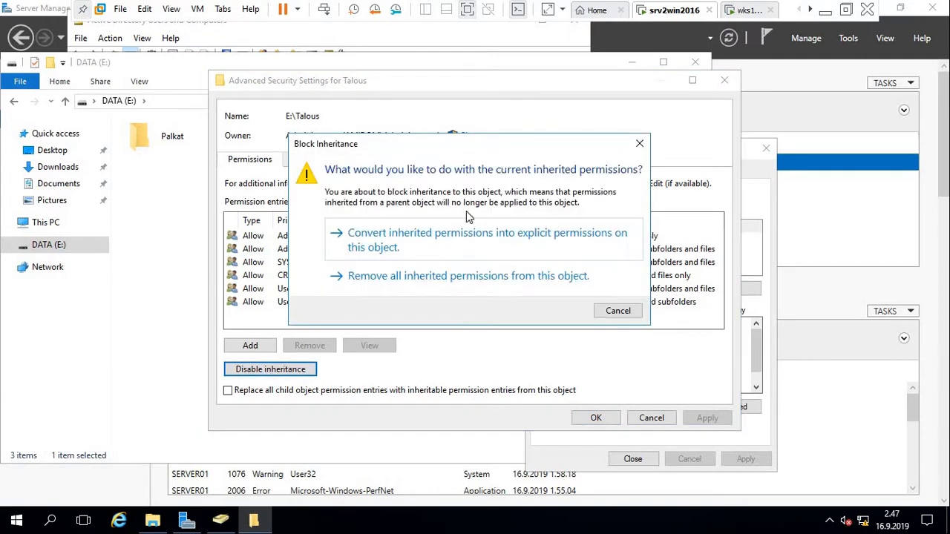
{"action": "left_click", "coordinate": [450, 240]}
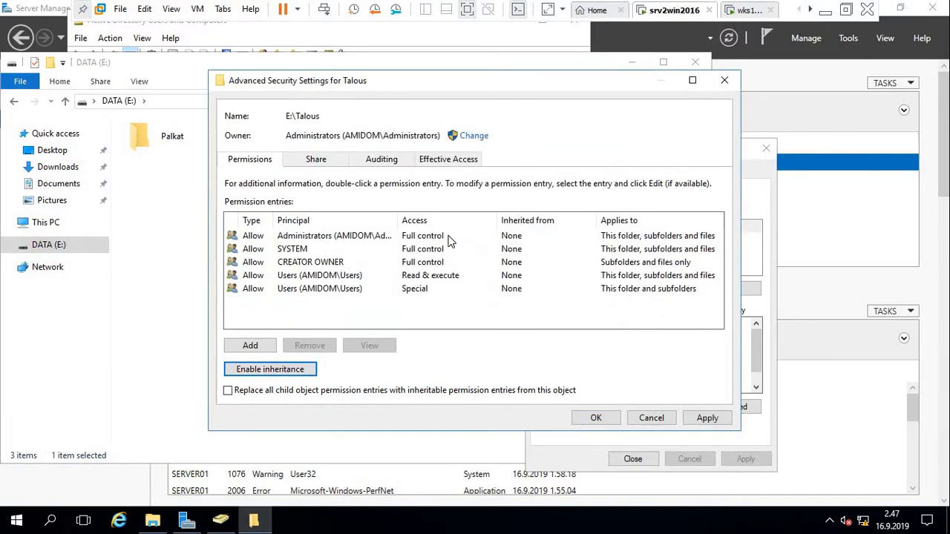
Remove the two Users entries and CREATOR OWNER, then start a new permission entry.
{"action": "left_click", "coordinate": [279, 290]}
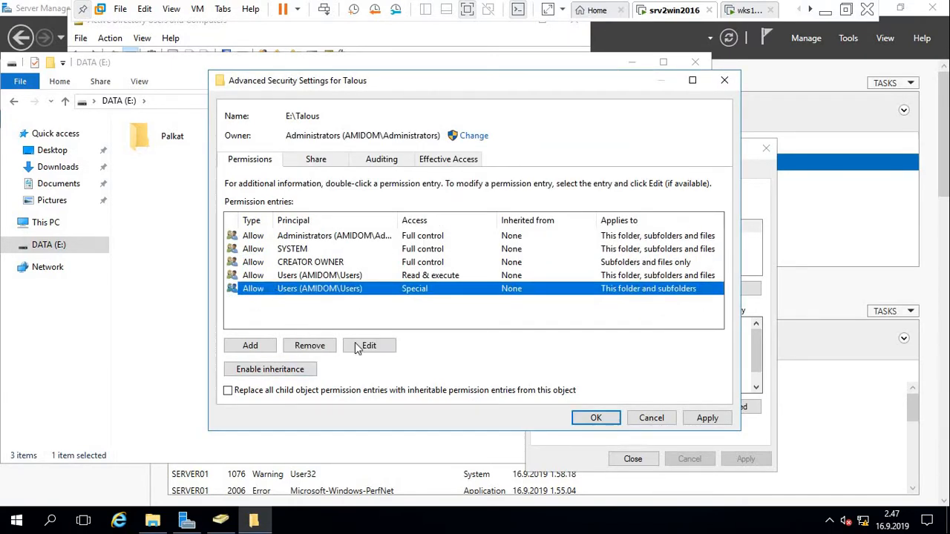
{"action": "left_click", "coordinate": [320, 353]}
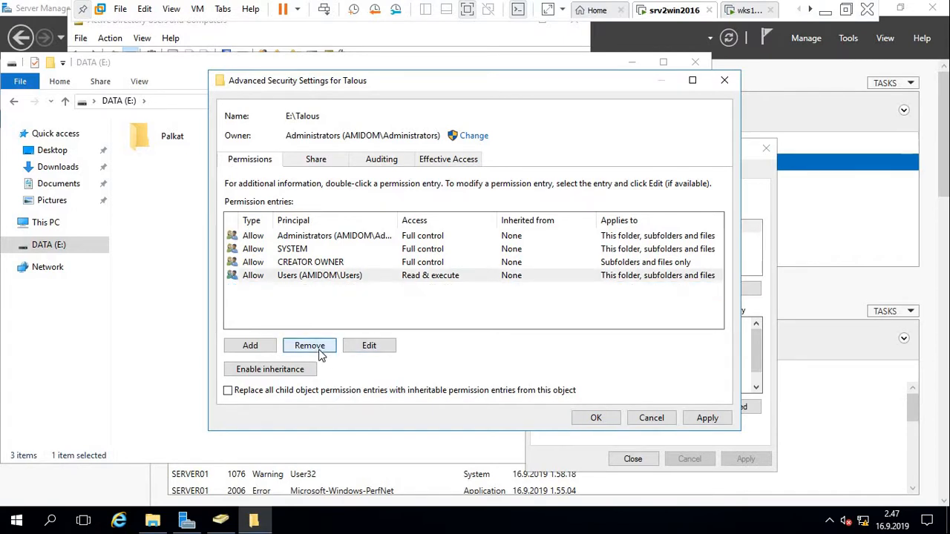
{"action": "left_click", "coordinate": [320, 353]}
{"action": "left_click", "coordinate": [320, 353]}
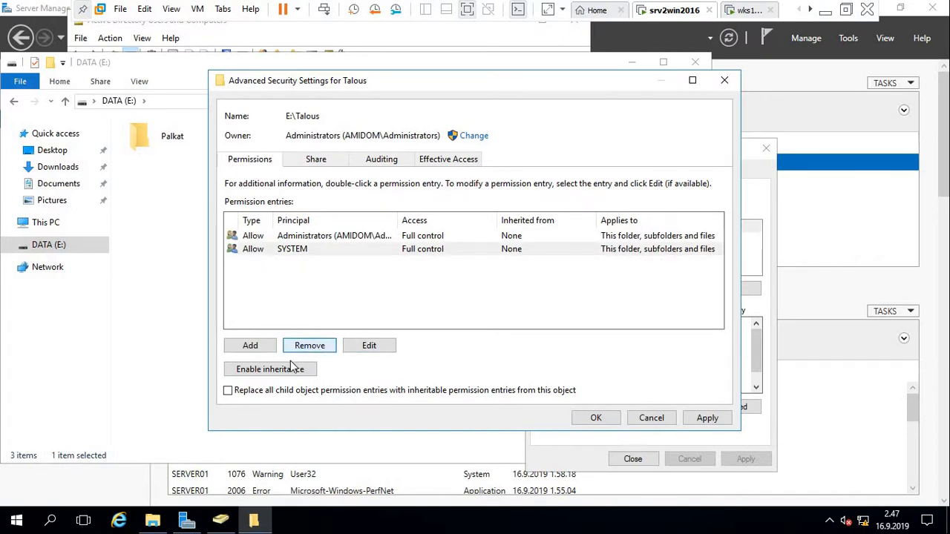
{"action": "left_click", "coordinate": [253, 345]}
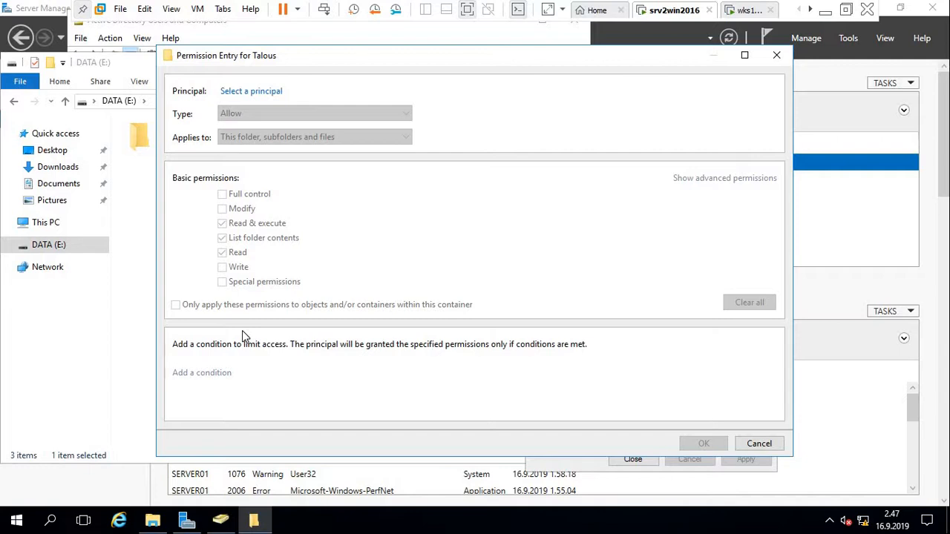
Enter ACL_Talous_mod as the new entry's principal, correcting typing mistakes.
{"action": "left_click", "coordinate": [265, 91]}
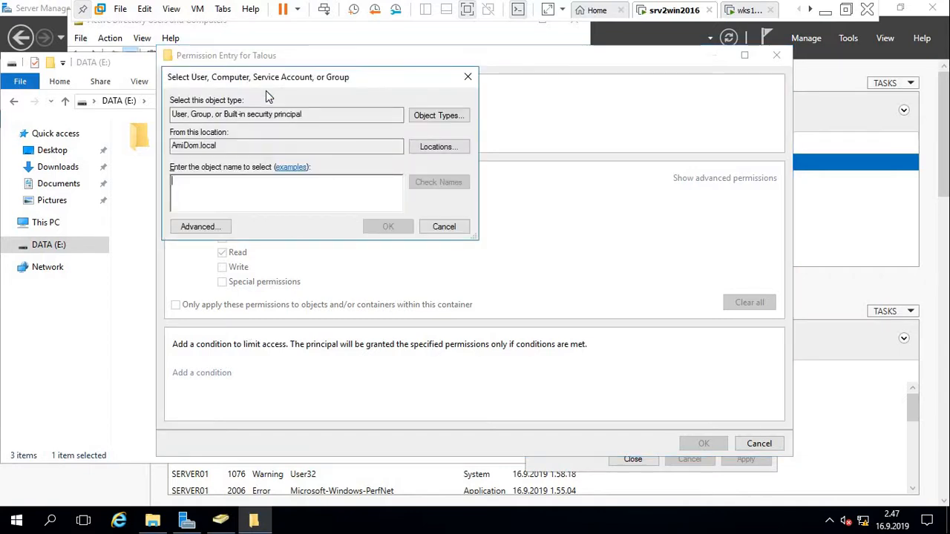
{"action": "type", "text": "palkat"}
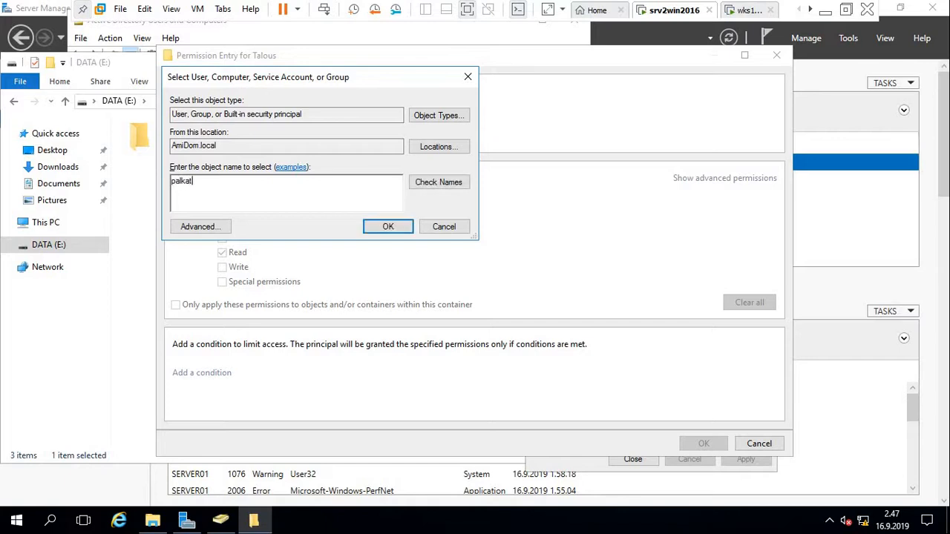
{"action": "key", "text": "BackSpace"}
{"action": "key", "text": "BackSpace"}
{"action": "key", "text": "BackSpace"}
{"action": "key", "text": "BackSpace"}
{"action": "key", "text": "BackSpace"}
{"action": "key", "text": "BackSpace"}
{"action": "type", "text": "AcCL_Palkat"}
{"action": "key", "text": "BackSpace"}
{"action": "key", "text": "BackSpace"}
{"action": "key", "text": "BackSpace"}
{"action": "key", "text": "BackSpace"}
{"action": "key", "text": "BackSpace"}
{"action": "type", "text": "Talous_mod"}
{"action": "left_click", "coordinate": [369, 226]}
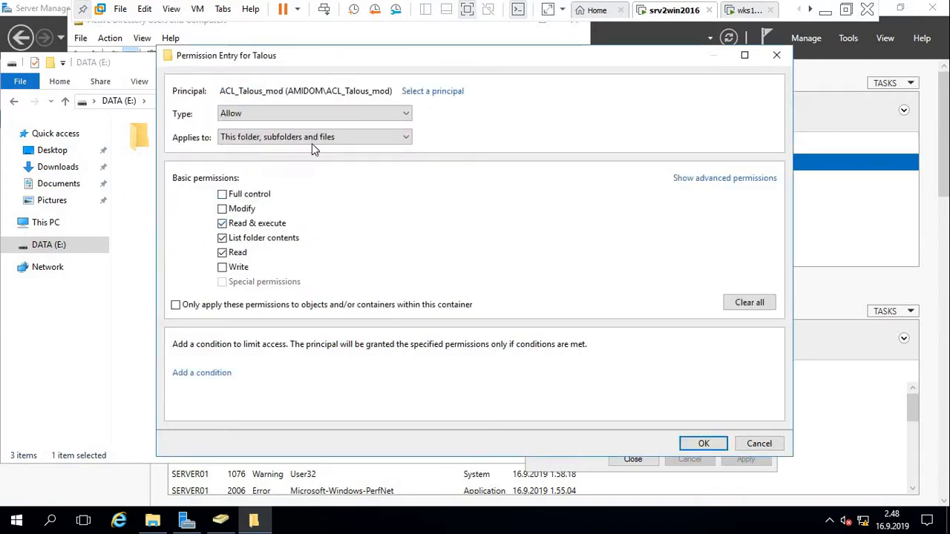
Tick Modify, switch the principal to ACL_talous_luku, and save the entry.
{"action": "left_click", "coordinate": [426, 99]}
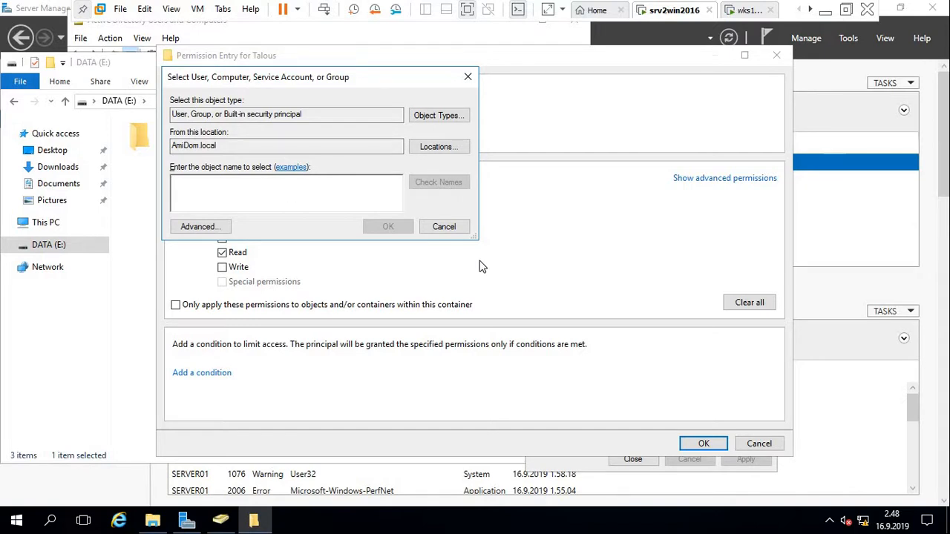
{"action": "left_click", "coordinate": [449, 232]}
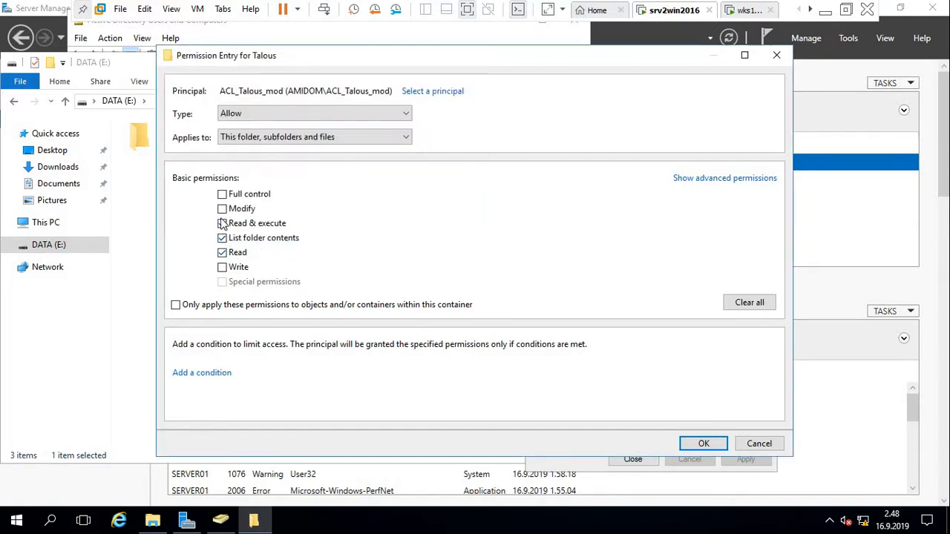
{"action": "left_click", "coordinate": [223, 210]}
{"action": "left_click", "coordinate": [421, 91]}
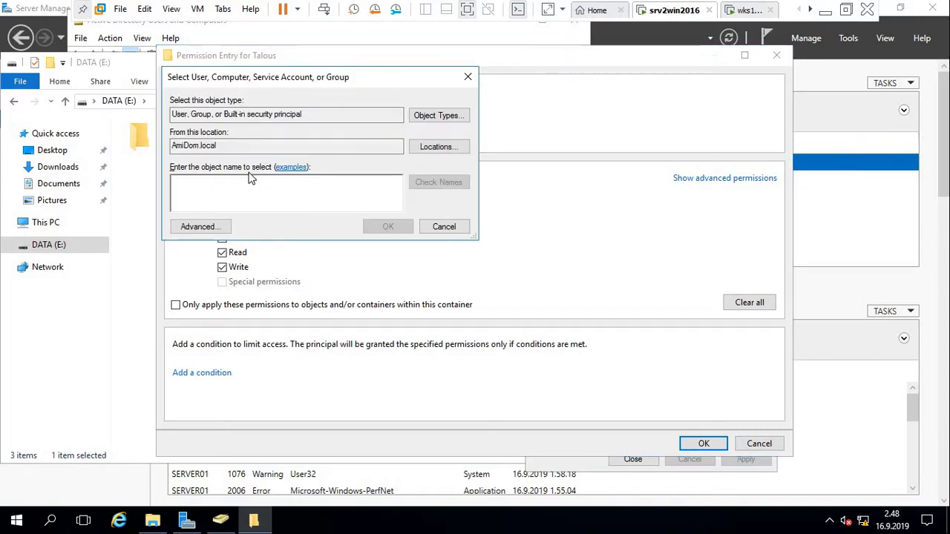
{"action": "type", "text": "ACL"}
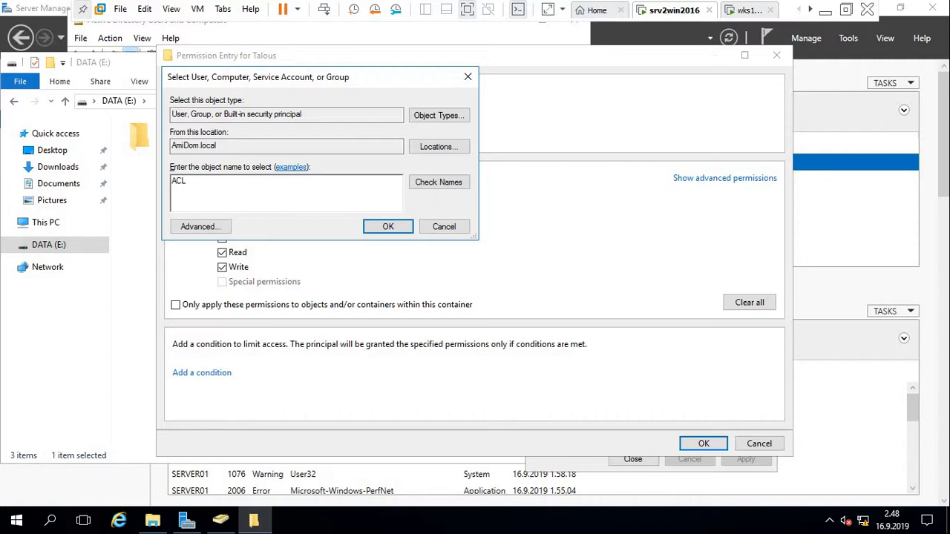
{"action": "type", "text": "_talous_luku"}
{"action": "left_click", "coordinate": [377, 231]}
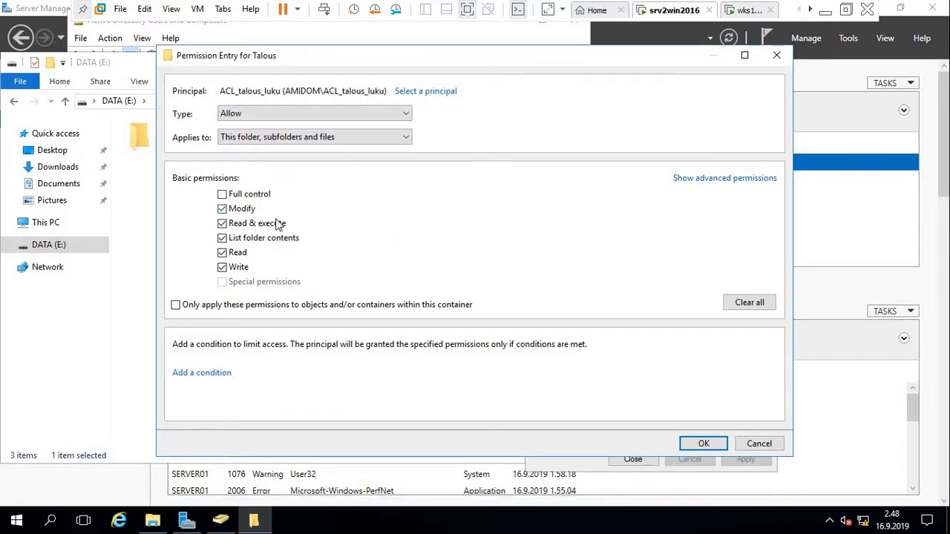
{"action": "left_click", "coordinate": [689, 441]}
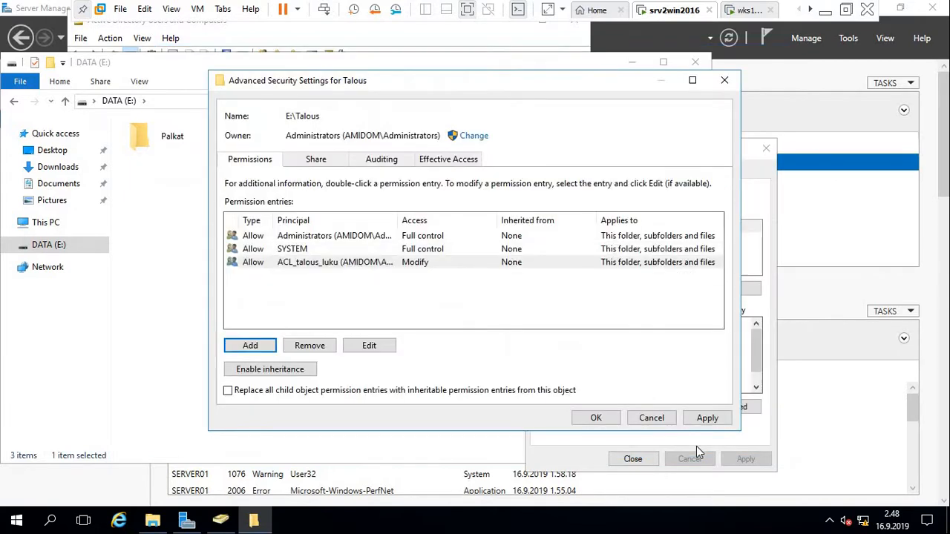
Review the ACL_talous_luku entry, then enter ACL_talous_mod as a new entry's principal.
{"action": "double_click", "coordinate": [328, 264]}
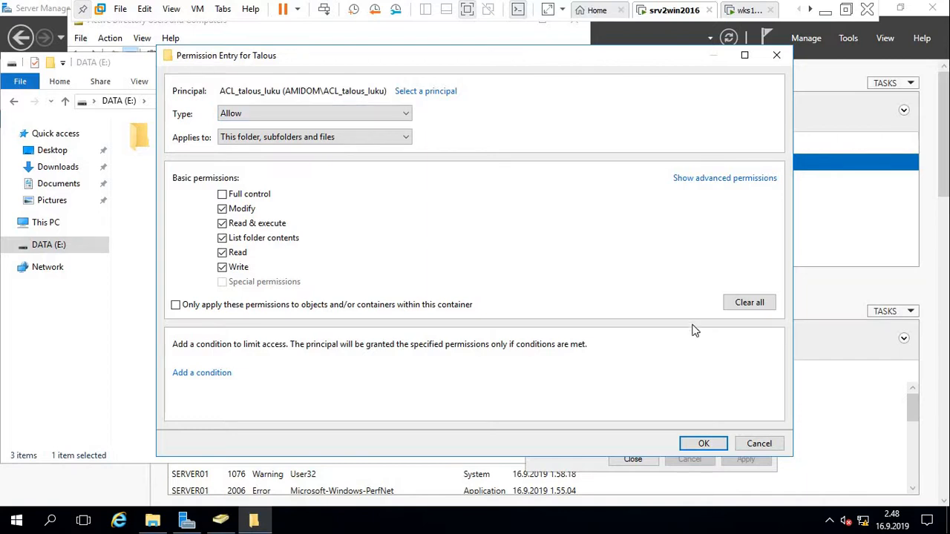
{"action": "left_click", "coordinate": [703, 444]}
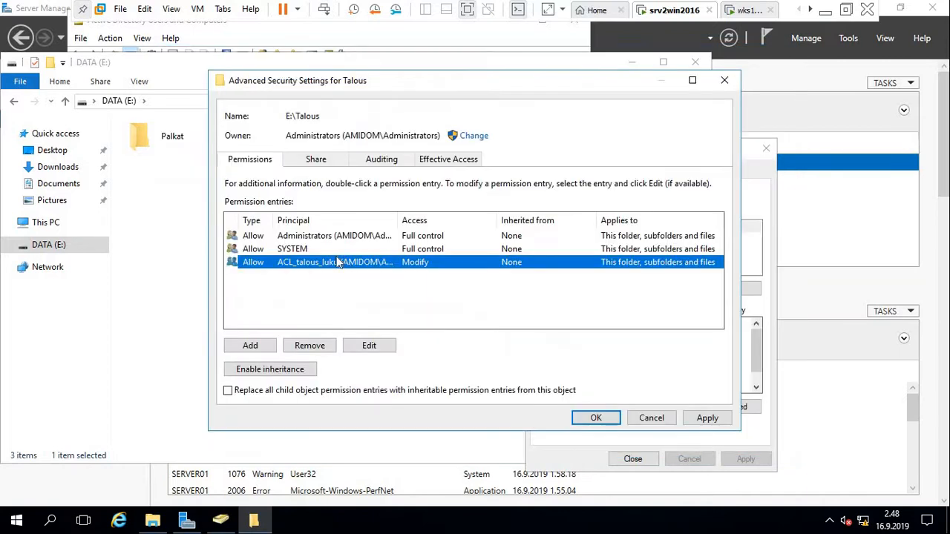
{"action": "left_click", "coordinate": [259, 350]}
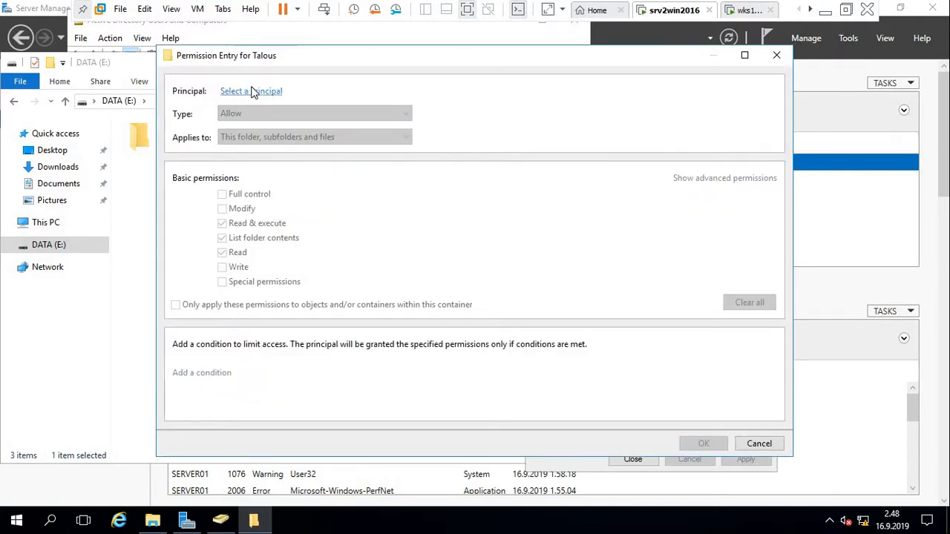
{"action": "left_click", "coordinate": [252, 92]}
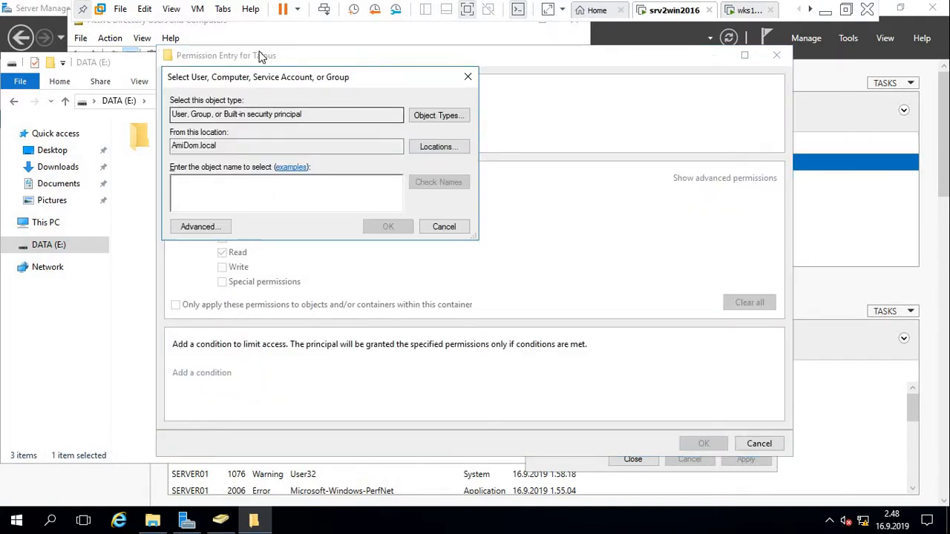
{"action": "type", "text": "ACL"}
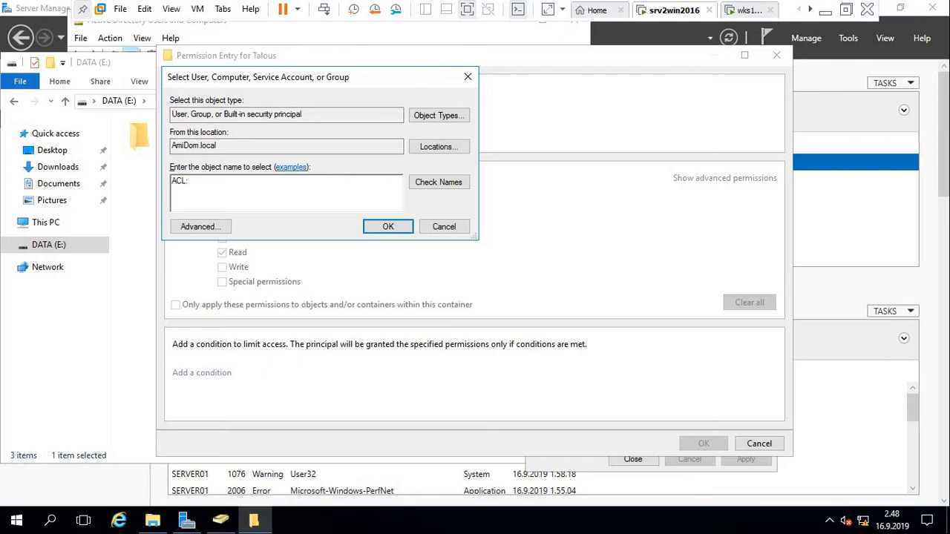
{"action": "type", "text": "_talous_mod"}
{"action": "key", "text": "Return"}
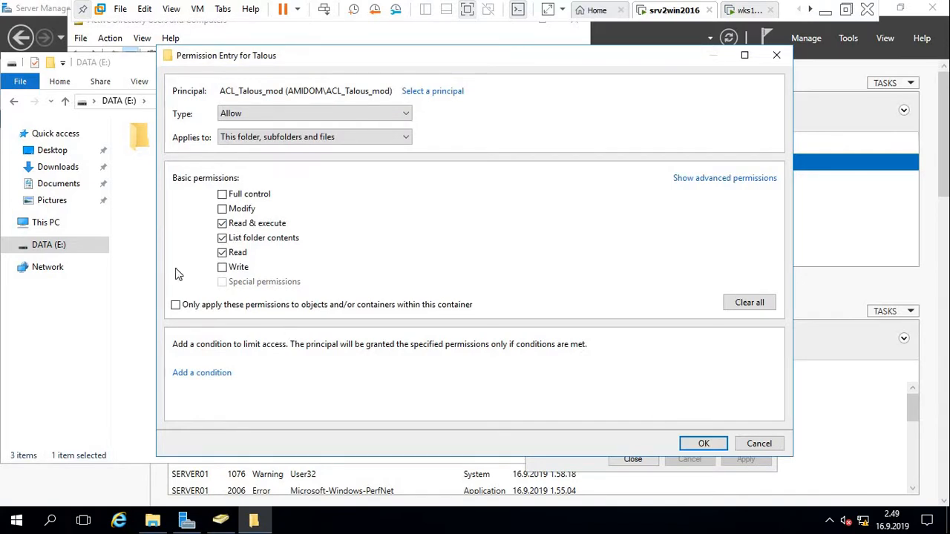
Grant ACL_Talous_mod Modify, save the entry, and apply the Talous permissions.
{"action": "left_click", "coordinate": [222, 209]}
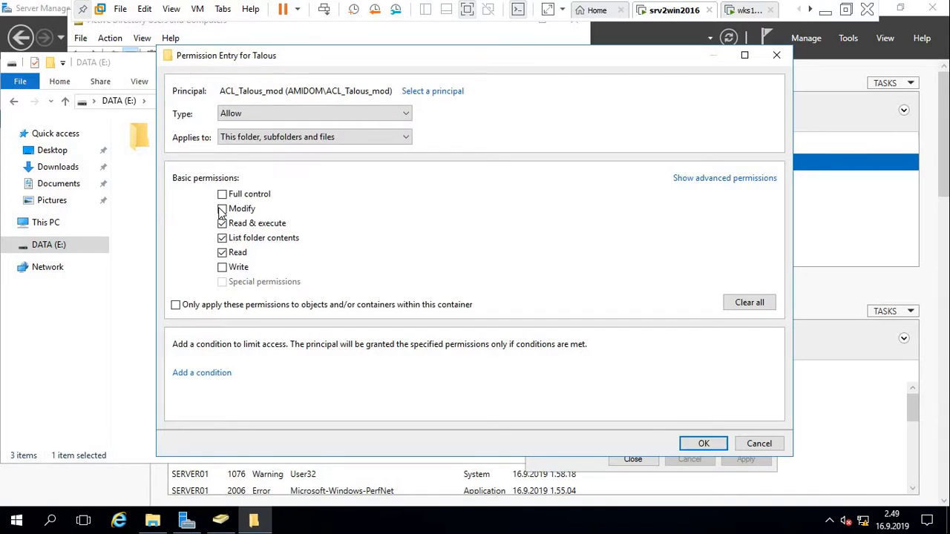
{"action": "left_click", "coordinate": [703, 443]}
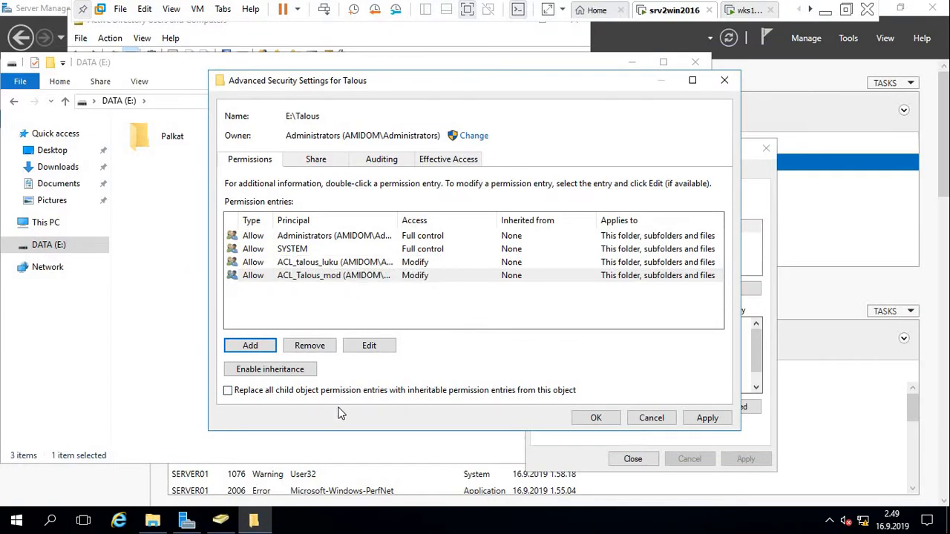
{"action": "left_click", "coordinate": [703, 421]}
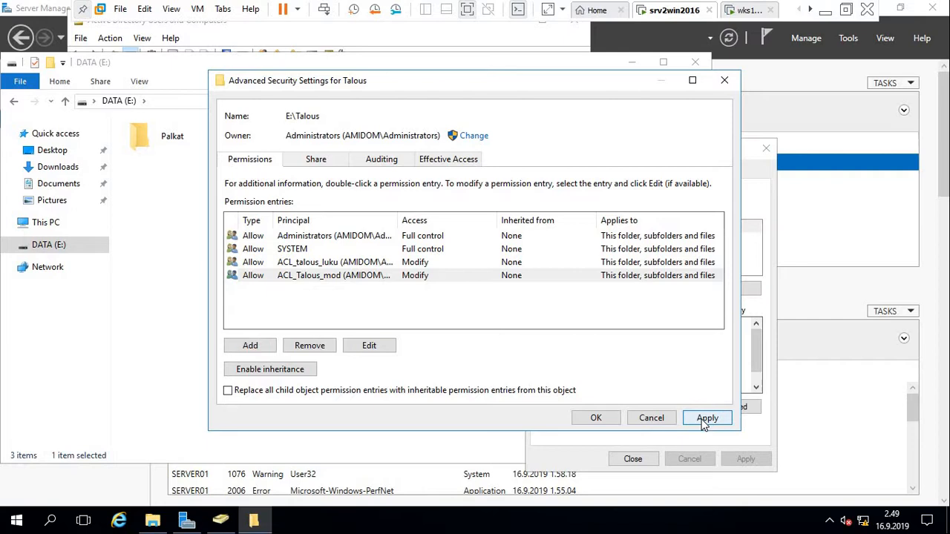
Close the Advanced Security Settings and the Talous Properties dialog.
{"action": "left_click", "coordinate": [596, 418]}
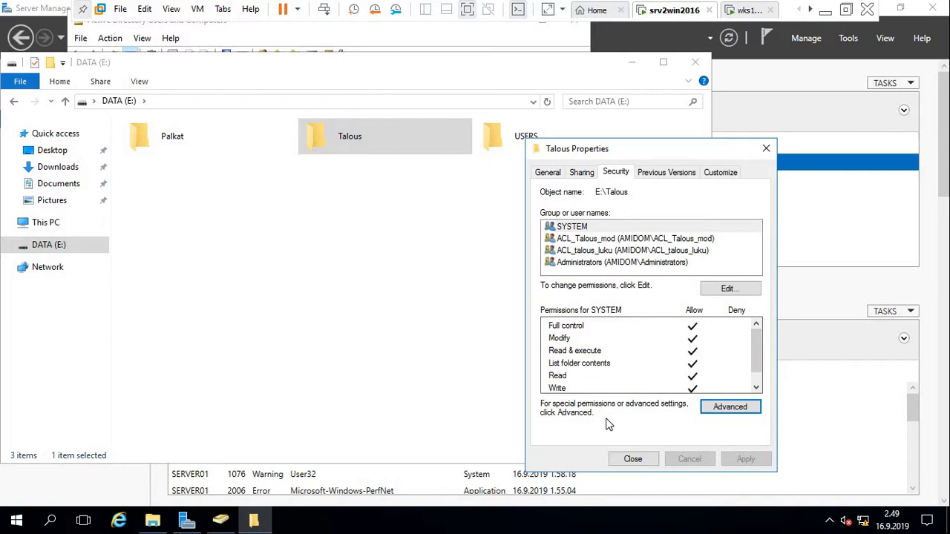
{"action": "left_click", "coordinate": [633, 459]}
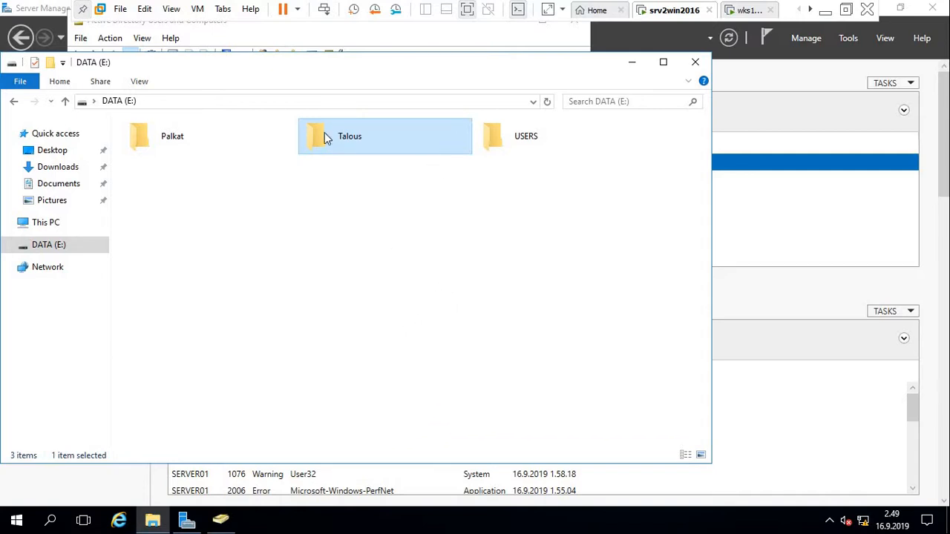
Open the Palkat folder and create a new text document named palkat.
{"action": "left_click", "coordinate": [159, 138]}
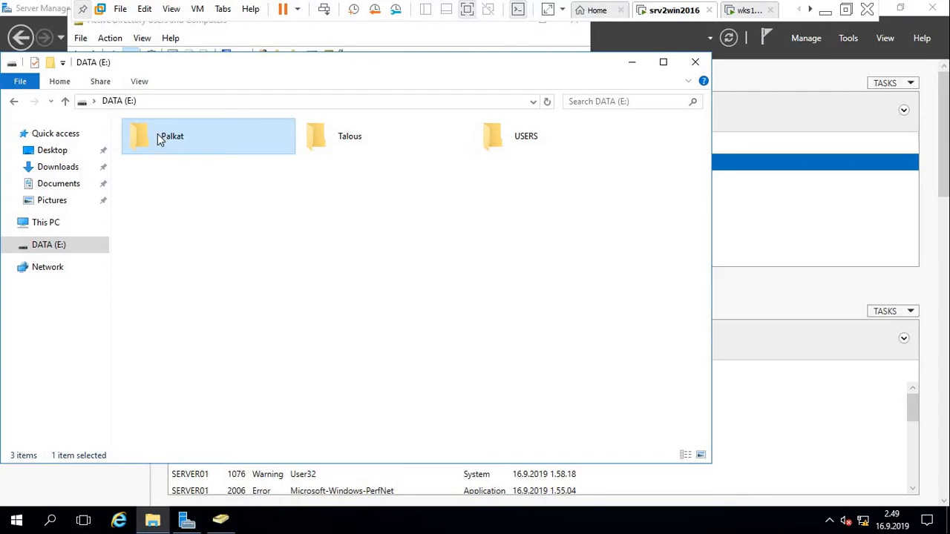
{"action": "double_click", "coordinate": [159, 139]}
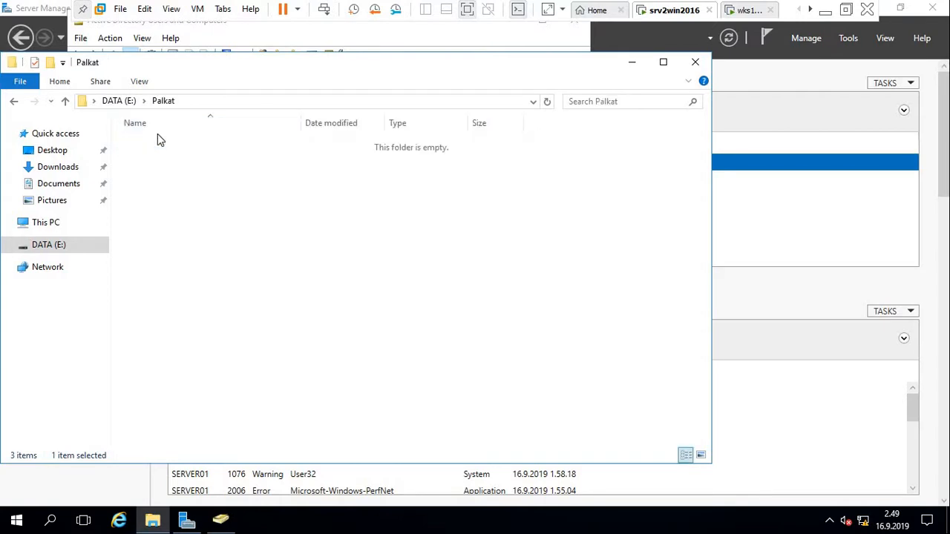
{"action": "right_click", "coordinate": [208, 210]}
{"action": "mouse_move", "coordinate": [304, 379]}
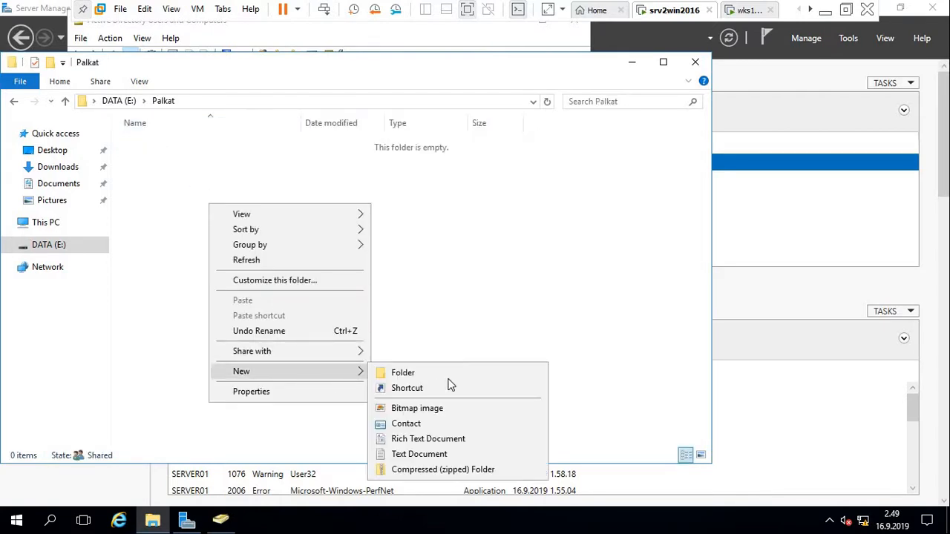
{"action": "left_click", "coordinate": [426, 459]}
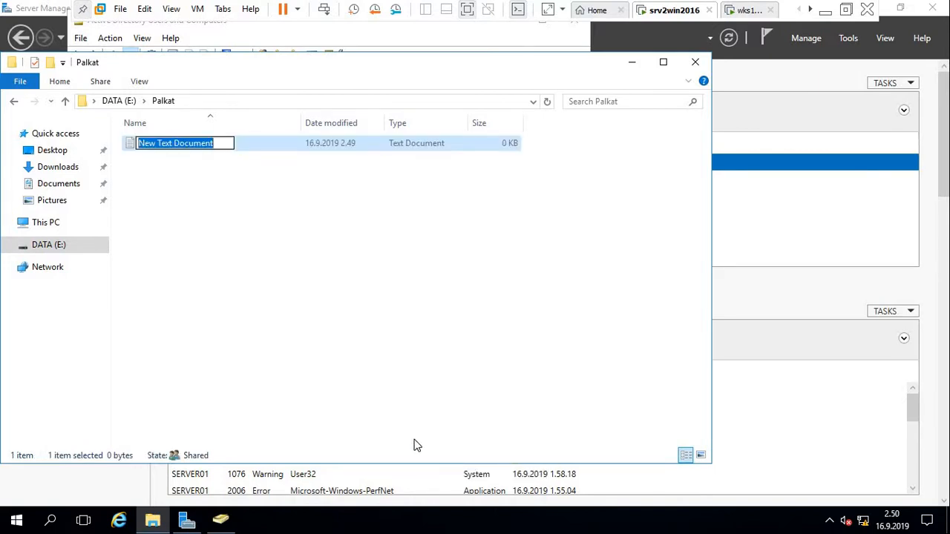
{"action": "type", "text": "palkat"}
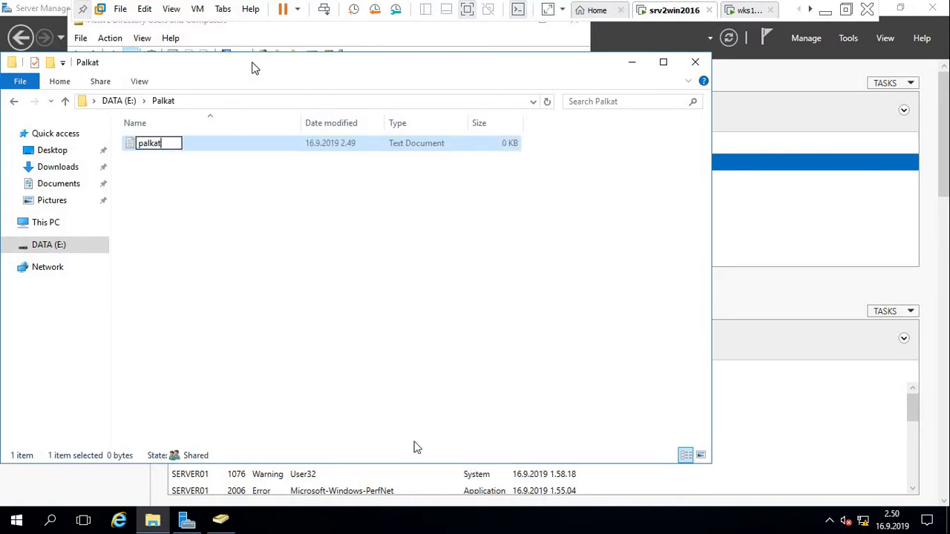
{"action": "left_click", "coordinate": [180, 206]}
Open the palkat text file in Notepad.
{"action": "left_click", "coordinate": [145, 148]}
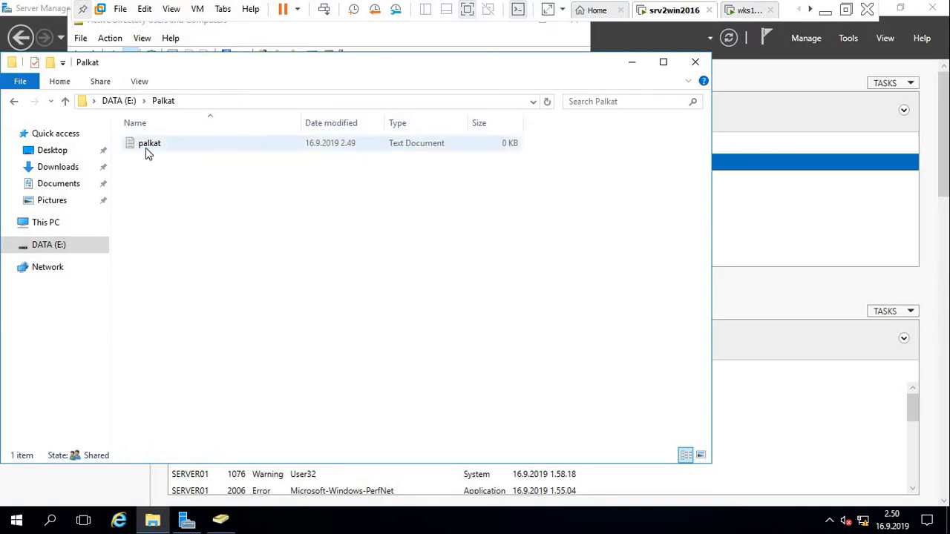
{"action": "left_click", "coordinate": [146, 148]}
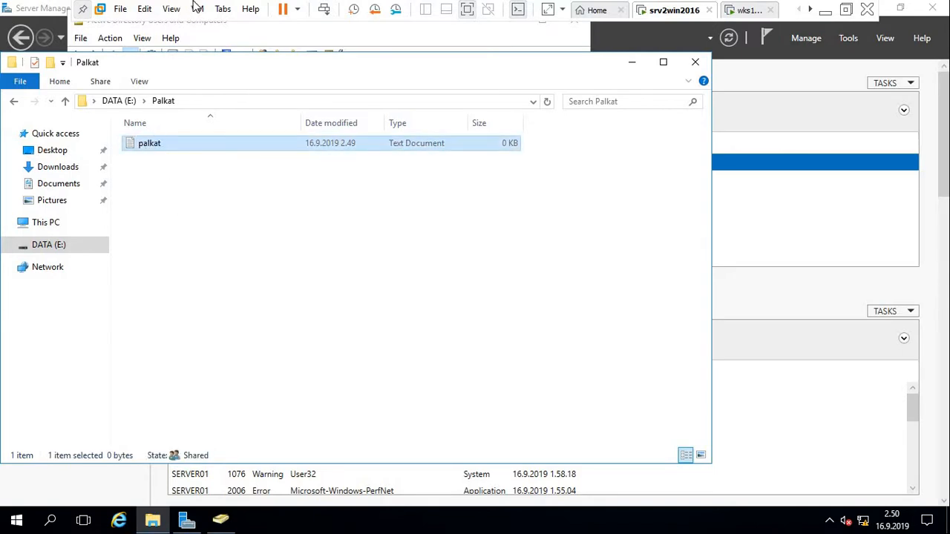
{"action": "key", "text": "Return"}
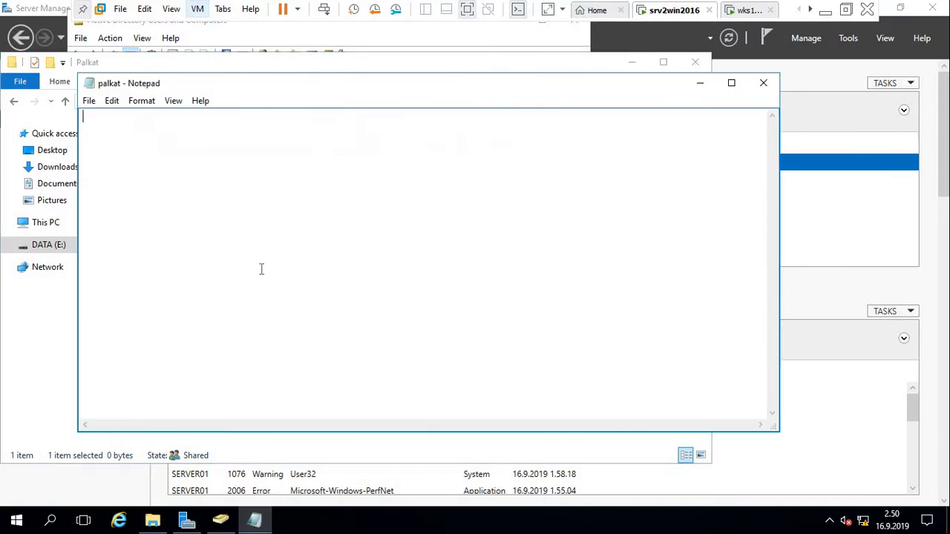
Type 'this is a test file.' into palkat and save it.
{"action": "type", "text": "this is a t"}
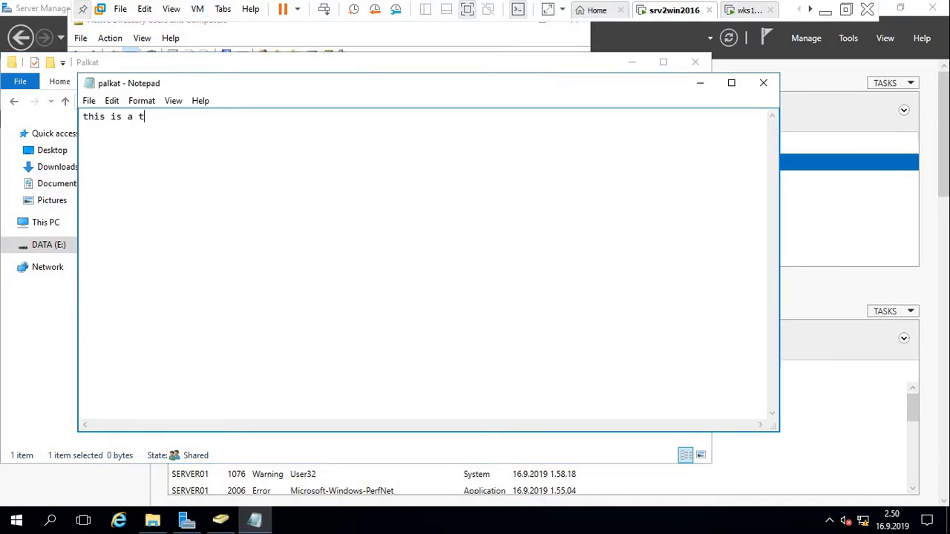
{"action": "type", "text": "est file."}
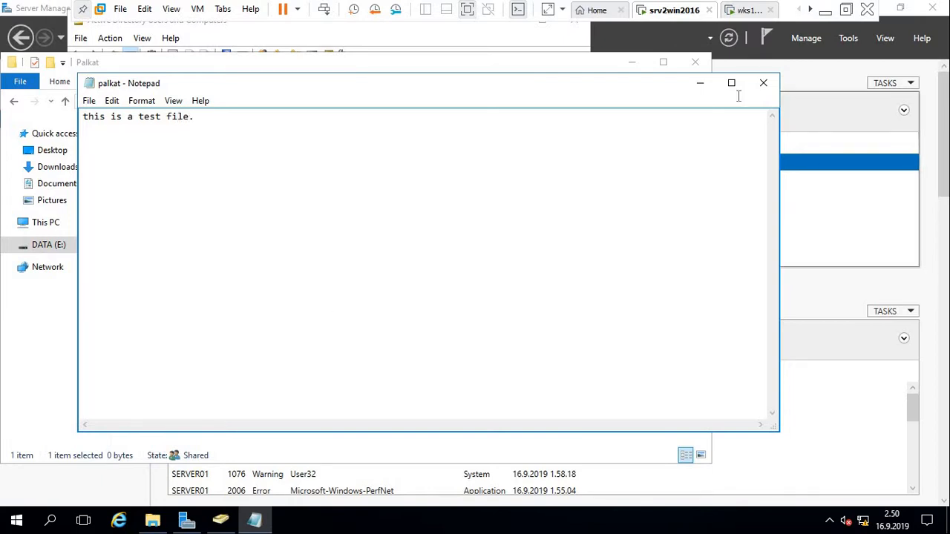
{"action": "key", "text": "ctrl+s"}
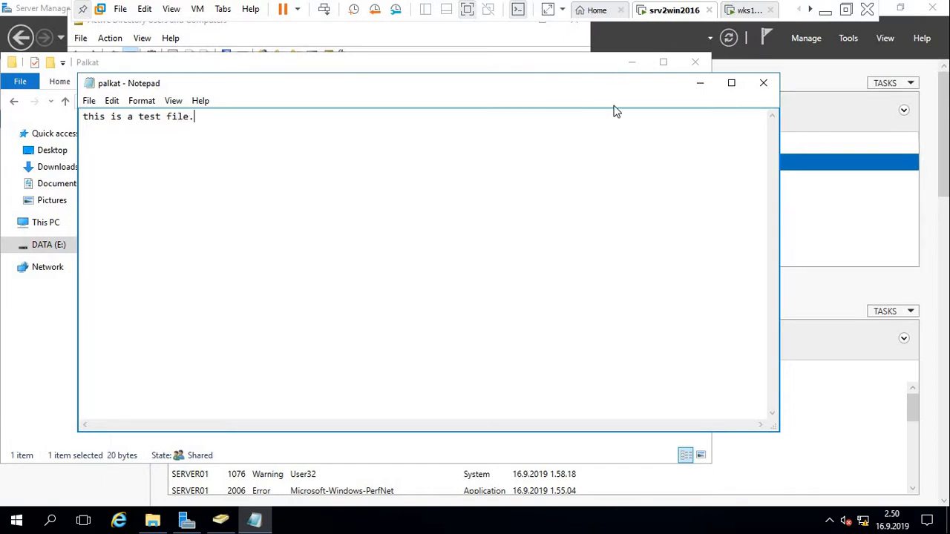
Close Notepad, reopen palkat to verify the saved text, then close it and the Palkat window.
{"action": "left_click", "coordinate": [767, 86]}
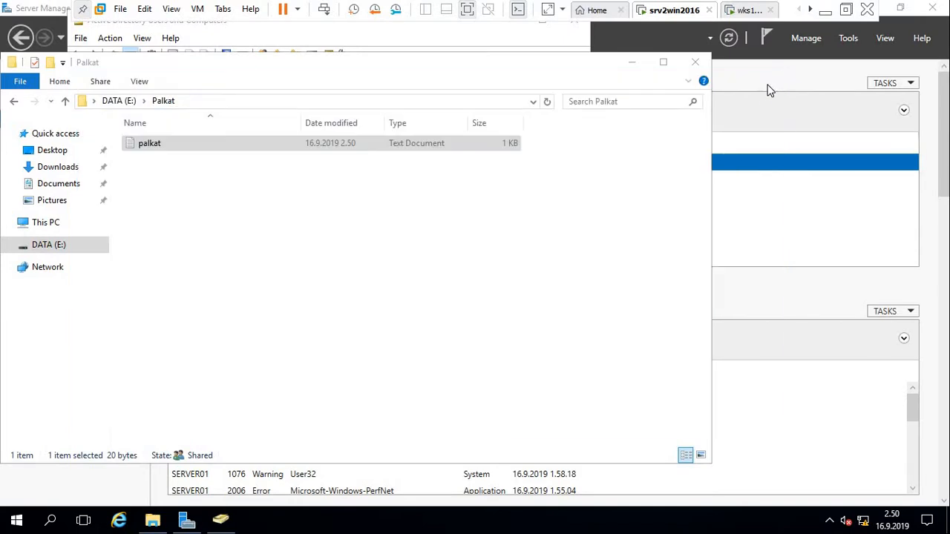
{"action": "double_click", "coordinate": [149, 143]}
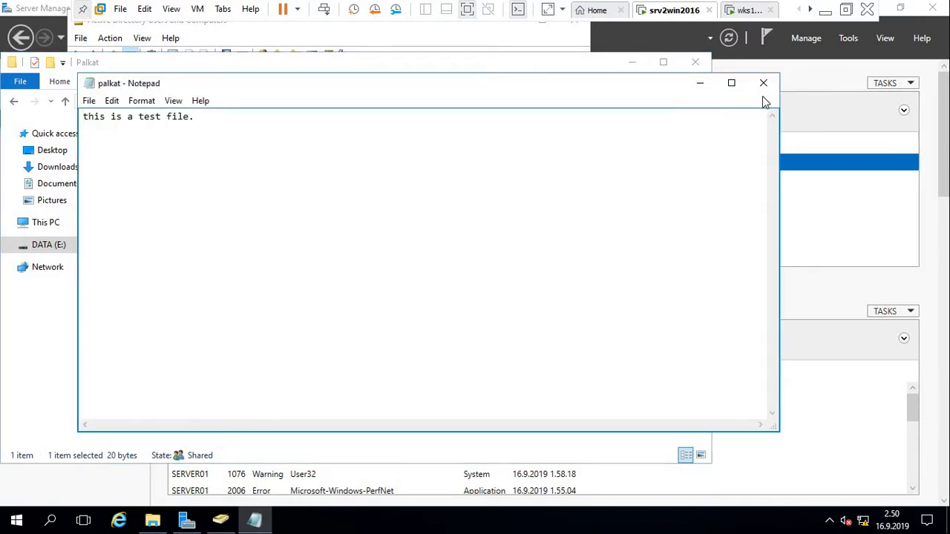
{"action": "left_click", "coordinate": [764, 83]}
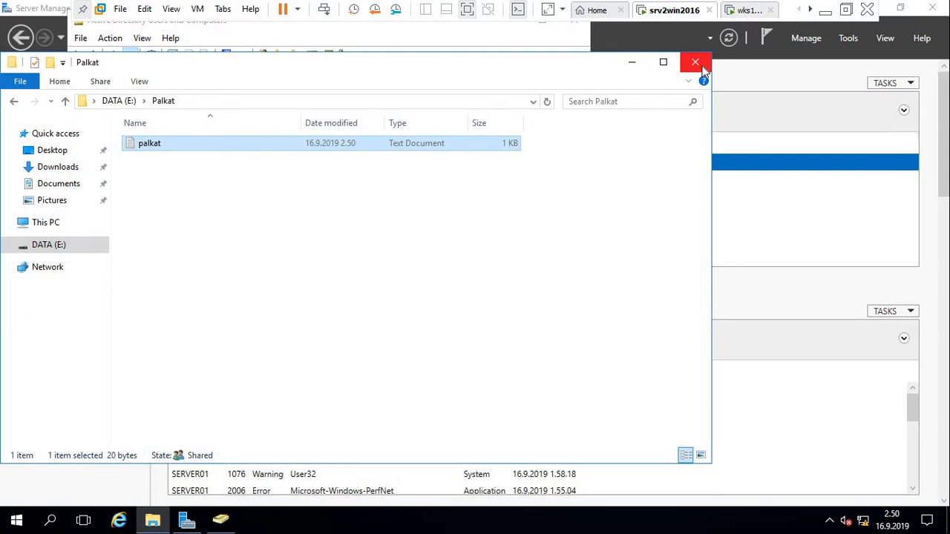
{"action": "left_click", "coordinate": [702, 65]}
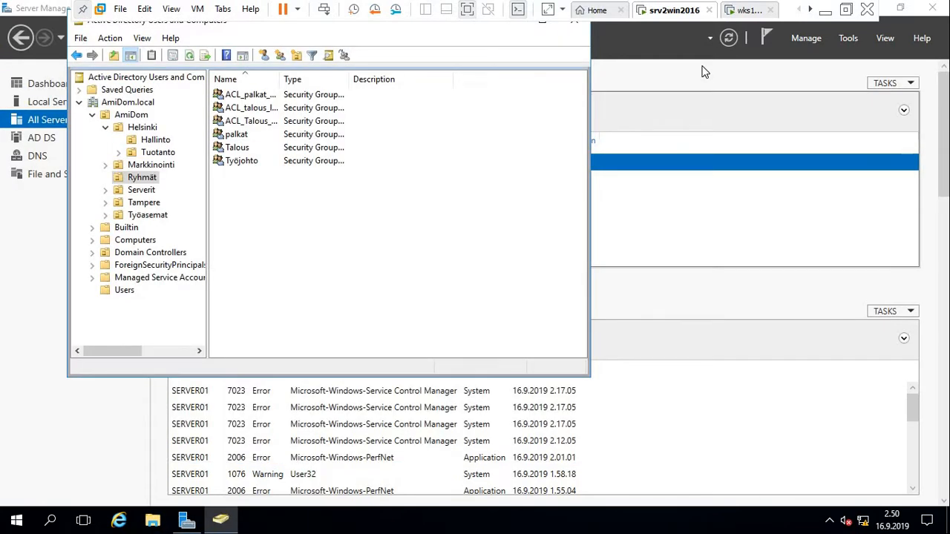
Bring Server Manager's All Servers page forward, showing SERVER01 online at 192.168.100.11.
{"action": "left_click", "coordinate": [672, 97]}
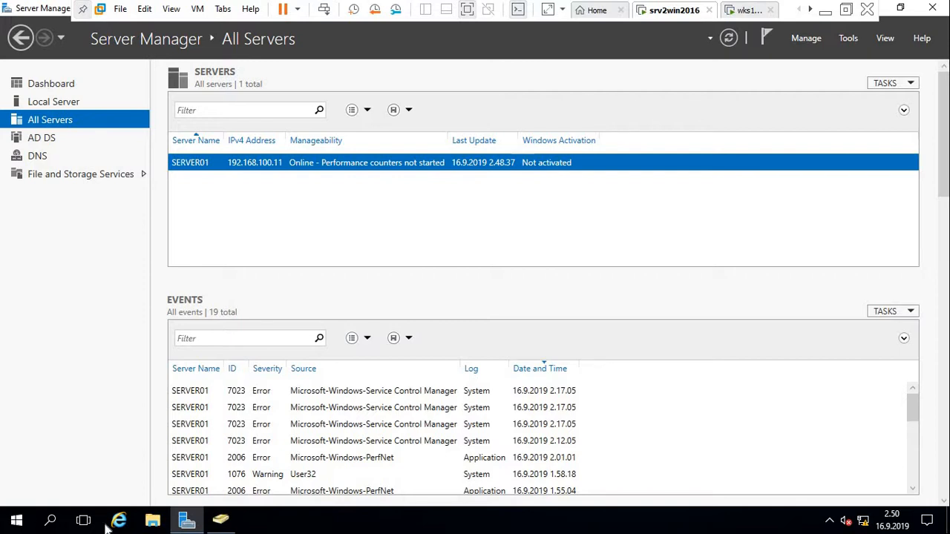
In a new File Explorer window, browse the folders of Local Disk (C:) and open Windows.
{"action": "left_click", "coordinate": [153, 521]}
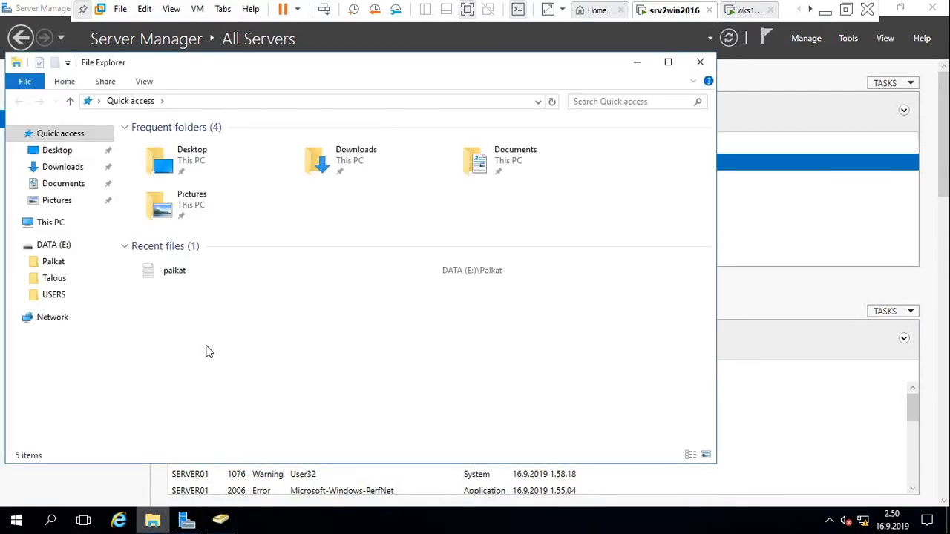
{"action": "left_click", "coordinate": [64, 225]}
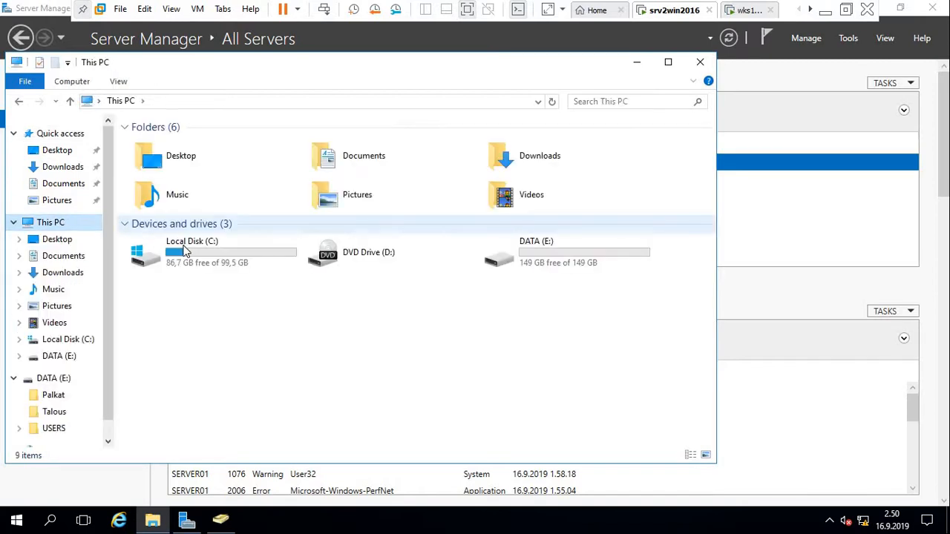
{"action": "double_click", "coordinate": [186, 250]}
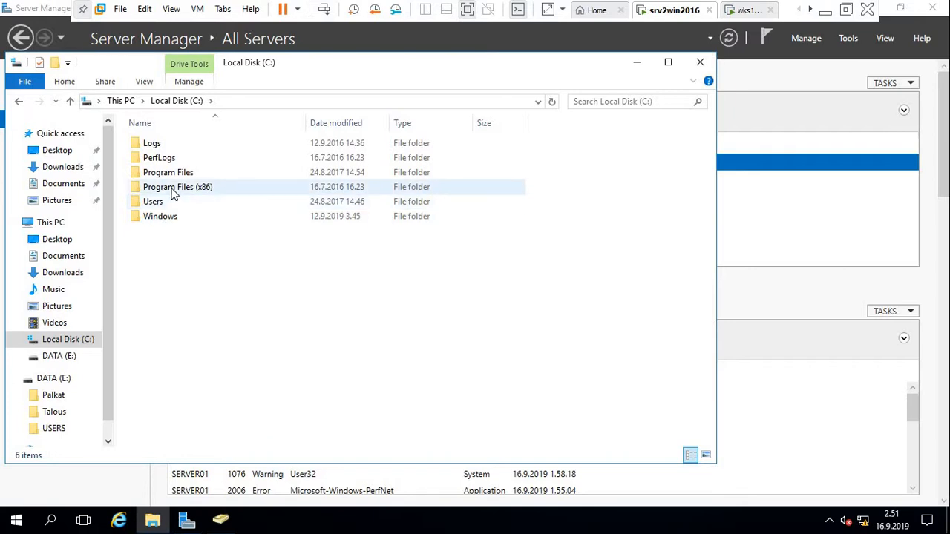
{"action": "double_click", "coordinate": [174, 191]}
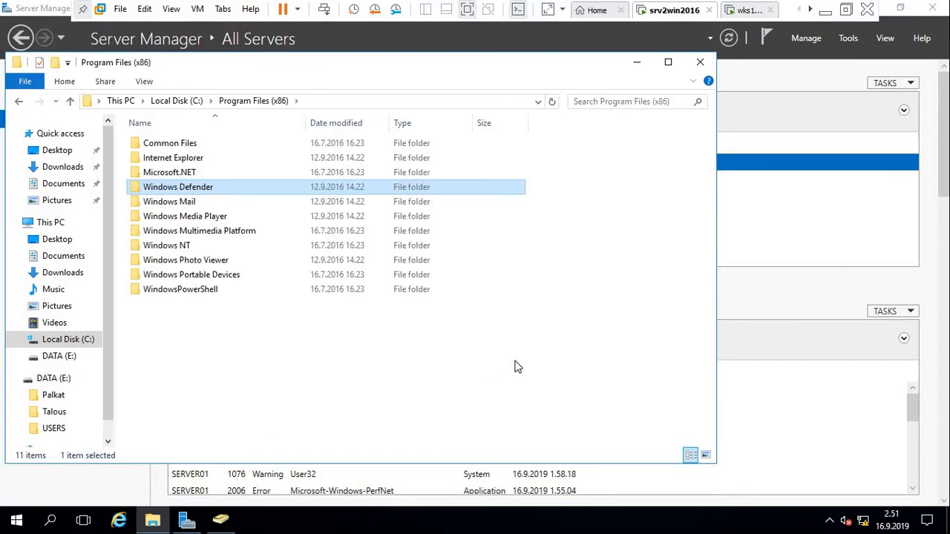
{"action": "key", "text": "alt+Left"}
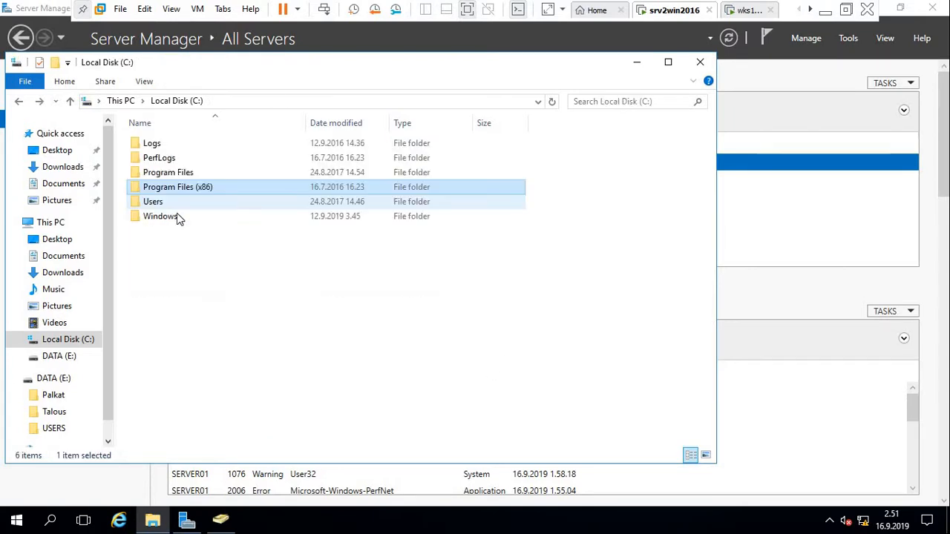
{"action": "double_click", "coordinate": [168, 176]}
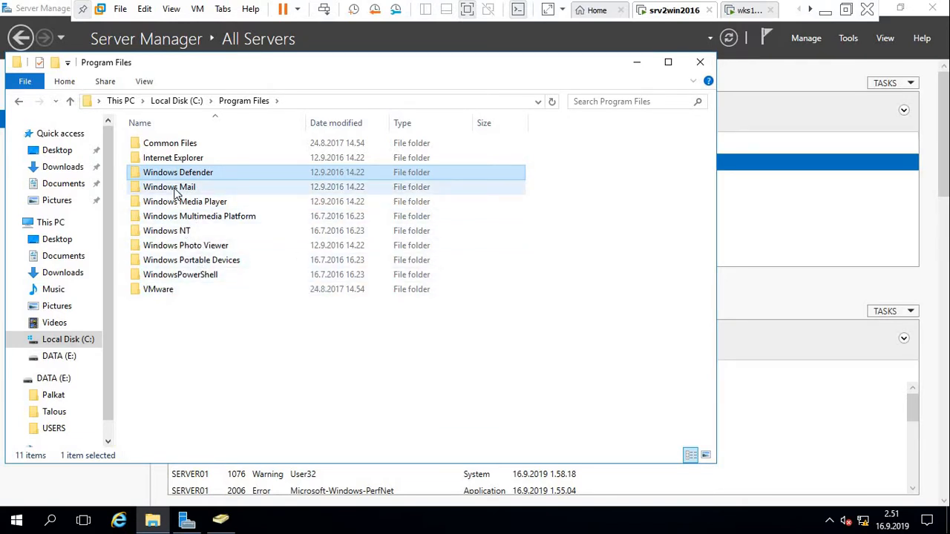
{"action": "key", "text": "BackSpace"}
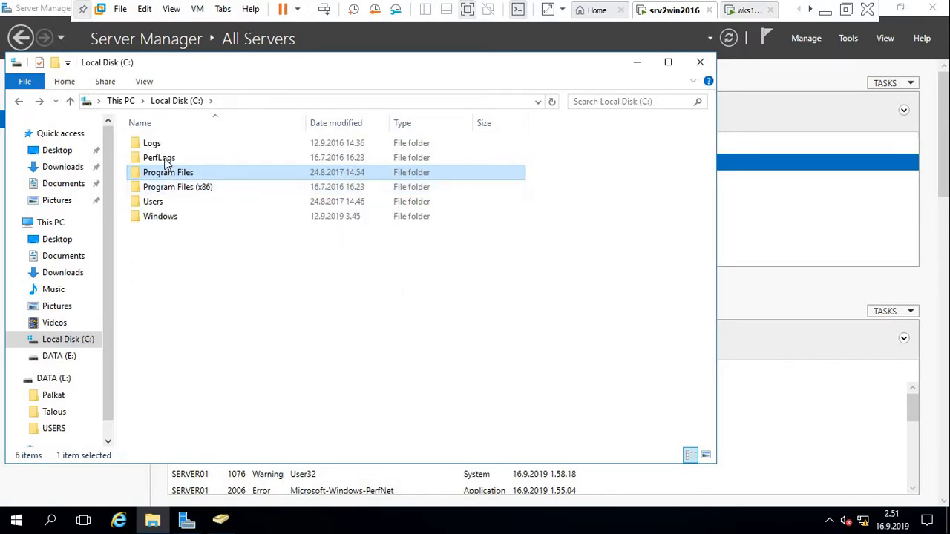
{"action": "double_click", "coordinate": [162, 158]}
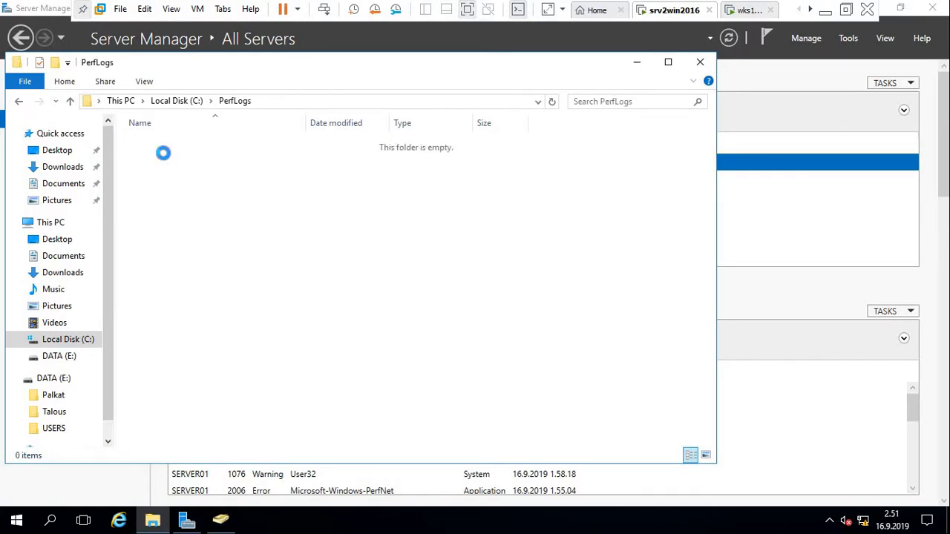
{"action": "key", "text": "BackSpace"}
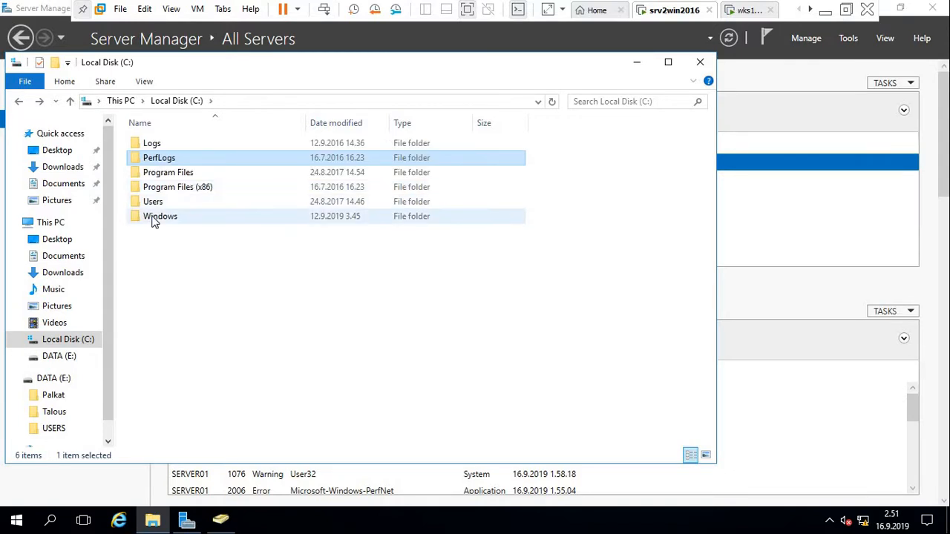
{"action": "double_click", "coordinate": [154, 219]}
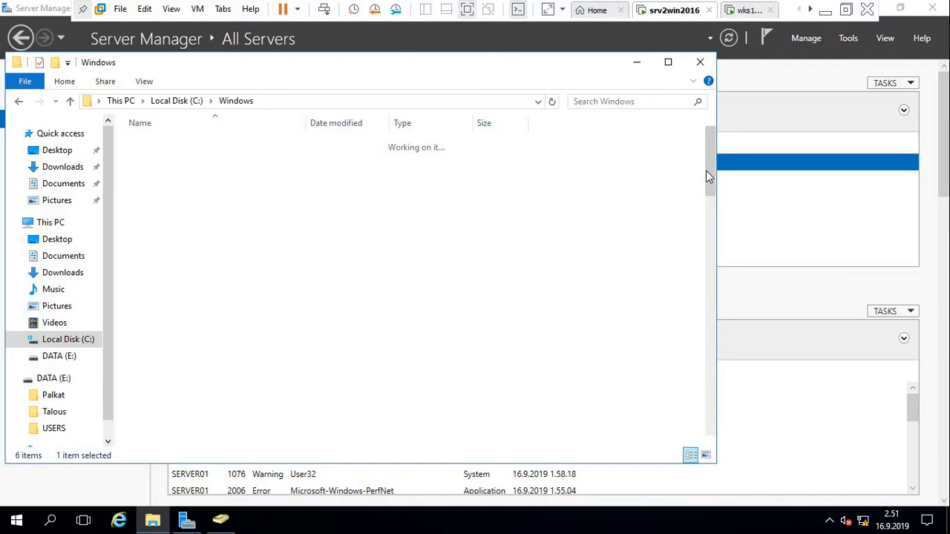
Go from Windows through SYSVOL, sysvol and AmiDom.local into the scripts folder.
{"action": "left_click_drag", "start_coordinate": [707, 176], "coordinate": [724, 322]}
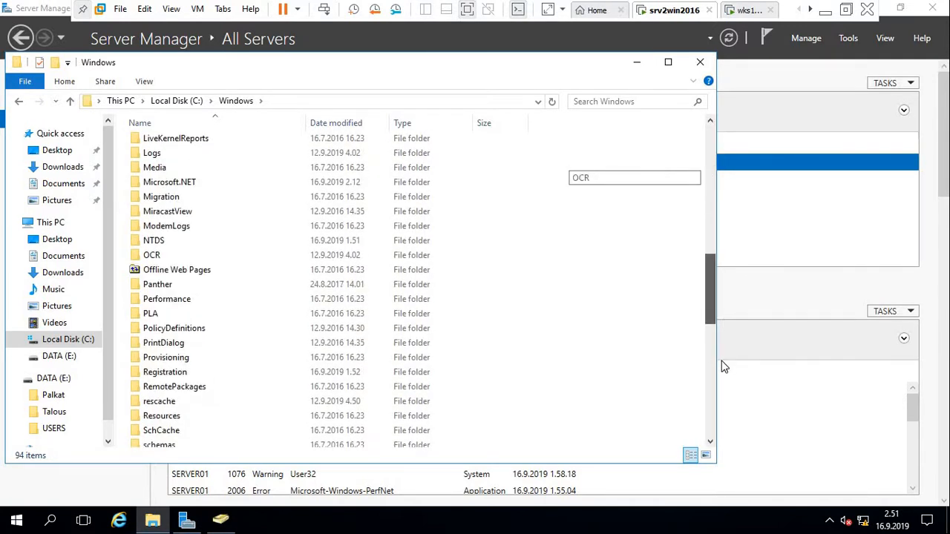
{"action": "left_click_drag", "start_coordinate": [724, 367], "coordinate": [719, 388]}
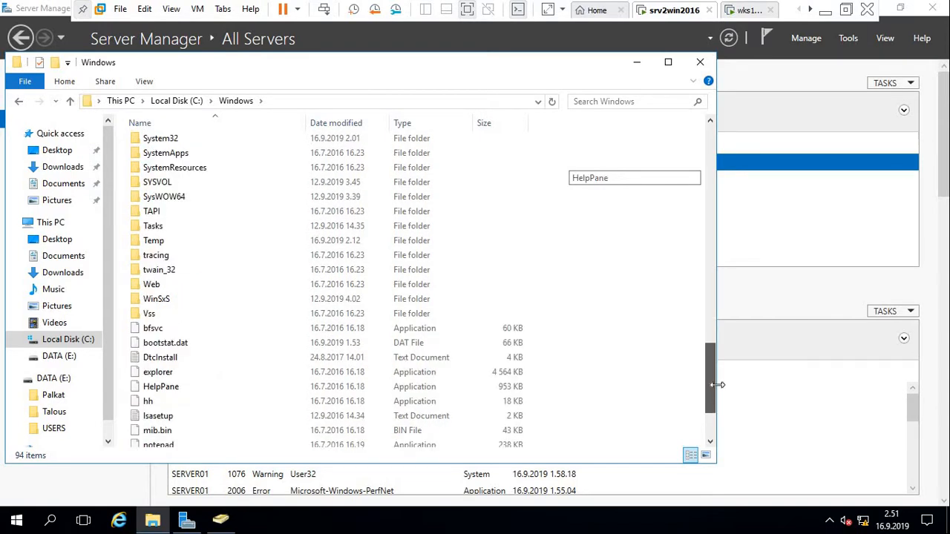
{"action": "left_click", "coordinate": [711, 322]}
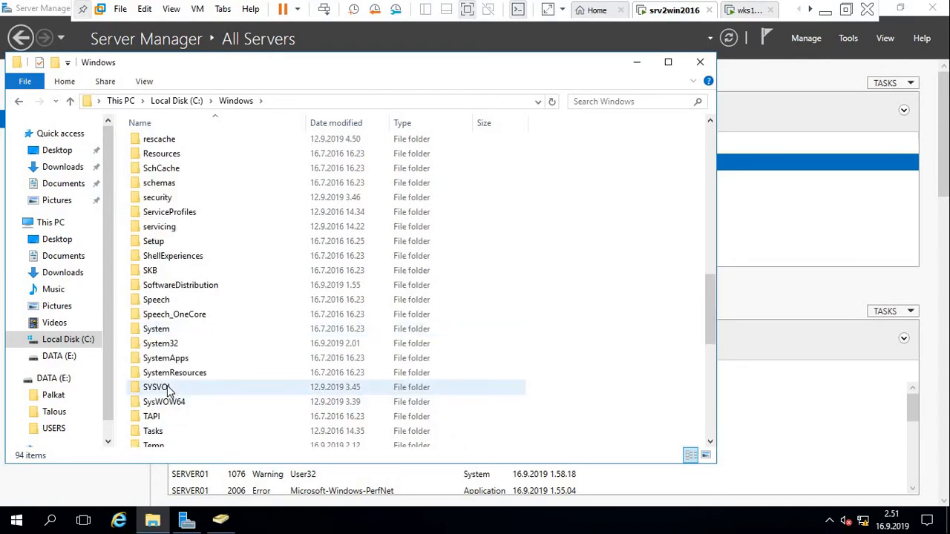
{"action": "left_click", "coordinate": [156, 387]}
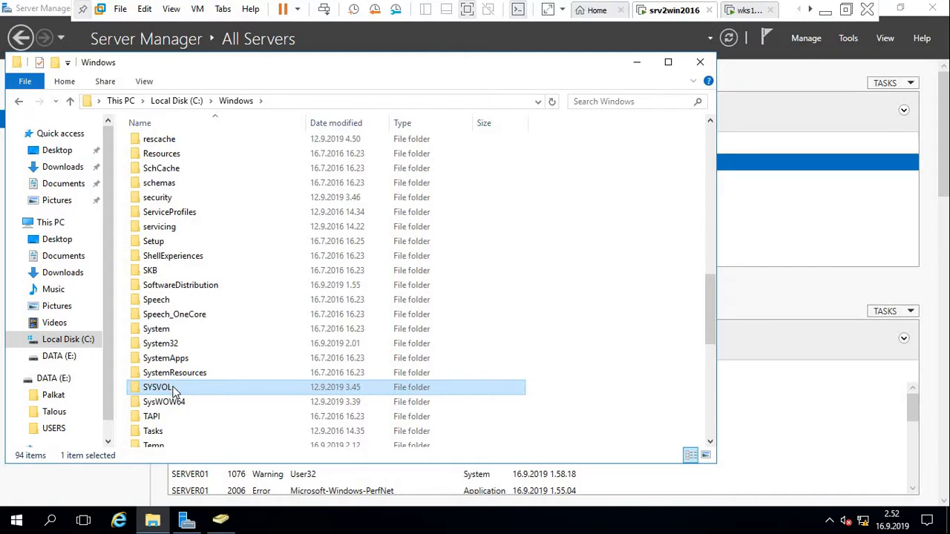
{"action": "double_click", "coordinate": [175, 390]}
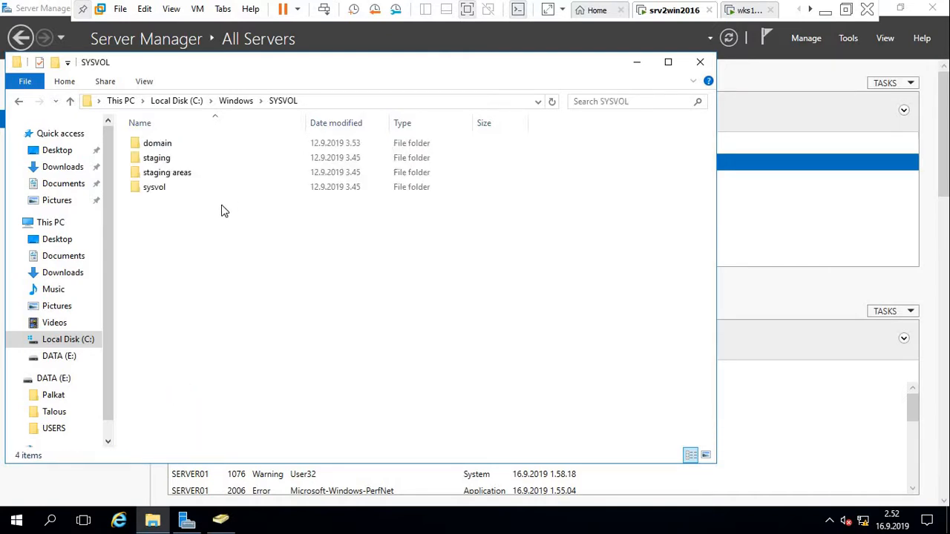
{"action": "double_click", "coordinate": [150, 190]}
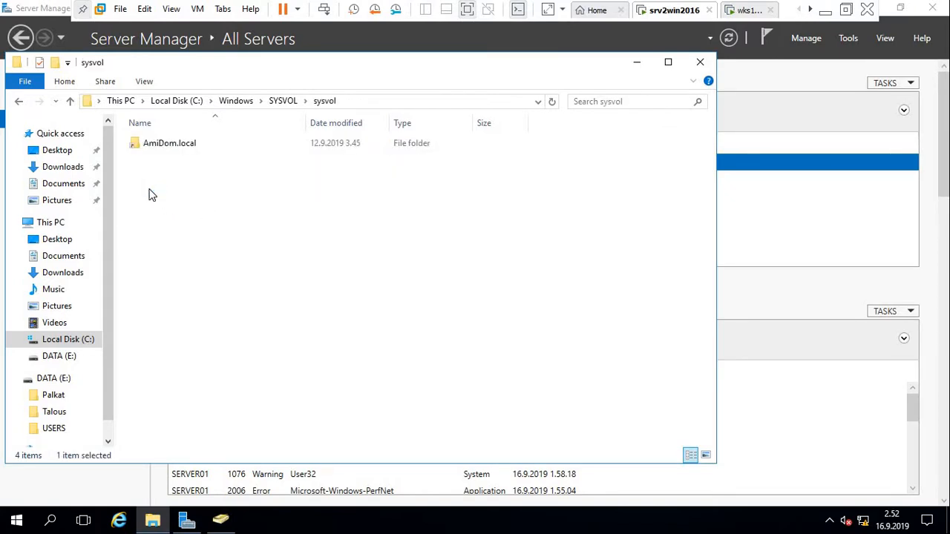
{"action": "double_click", "coordinate": [166, 144]}
{"action": "double_click", "coordinate": [166, 144]}
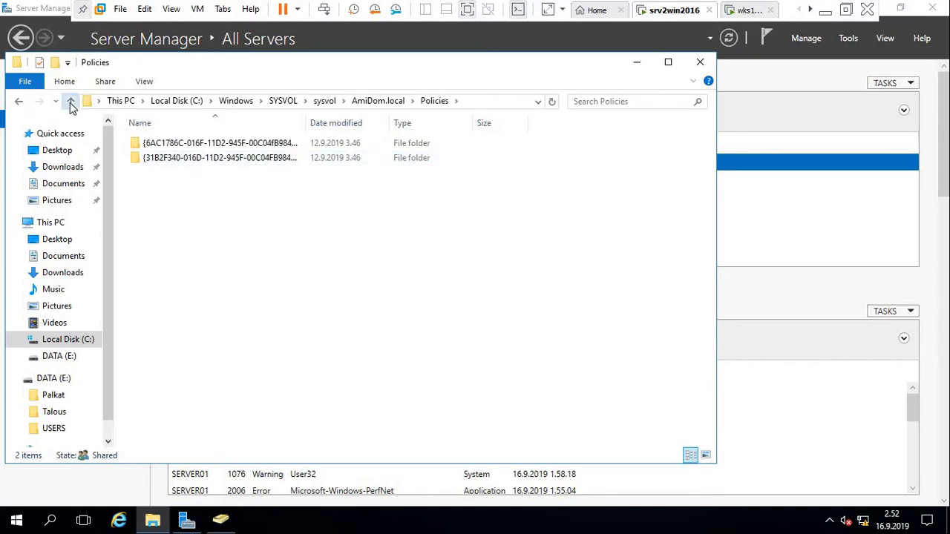
{"action": "left_click", "coordinate": [69, 102]}
{"action": "double_click", "coordinate": [155, 158]}
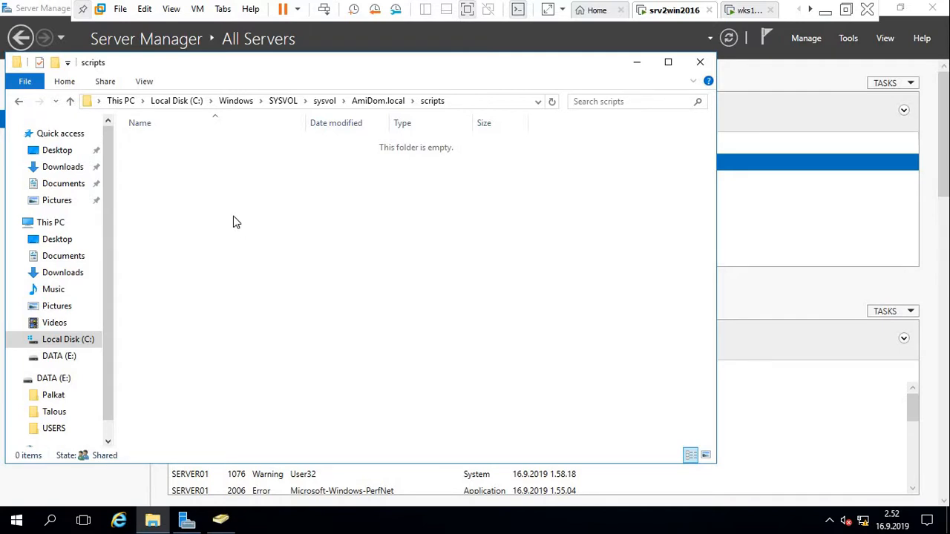
Create a text file in the scripts folder and keep the name New Text Document.
{"action": "right_click", "coordinate": [236, 222]}
{"action": "mouse_move", "coordinate": [308, 391]}
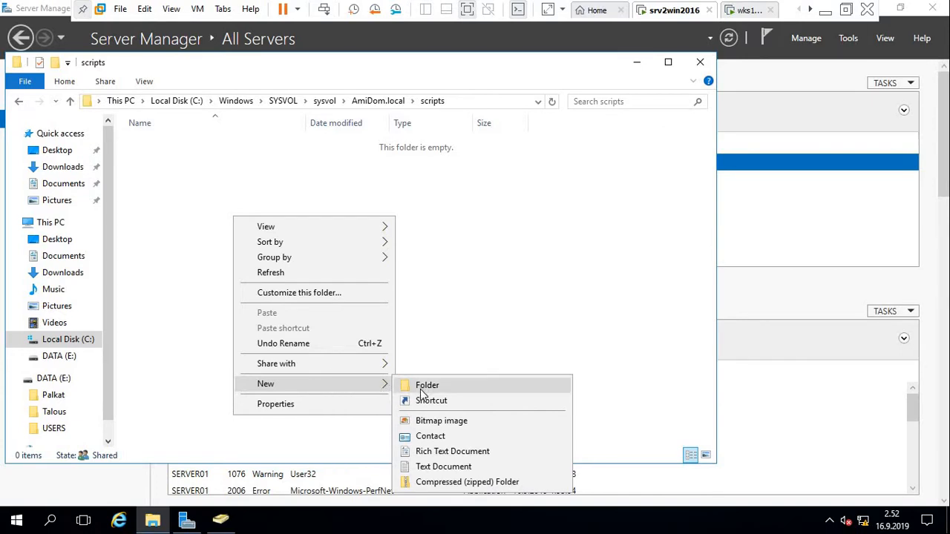
{"action": "left_click", "coordinate": [441, 468]}
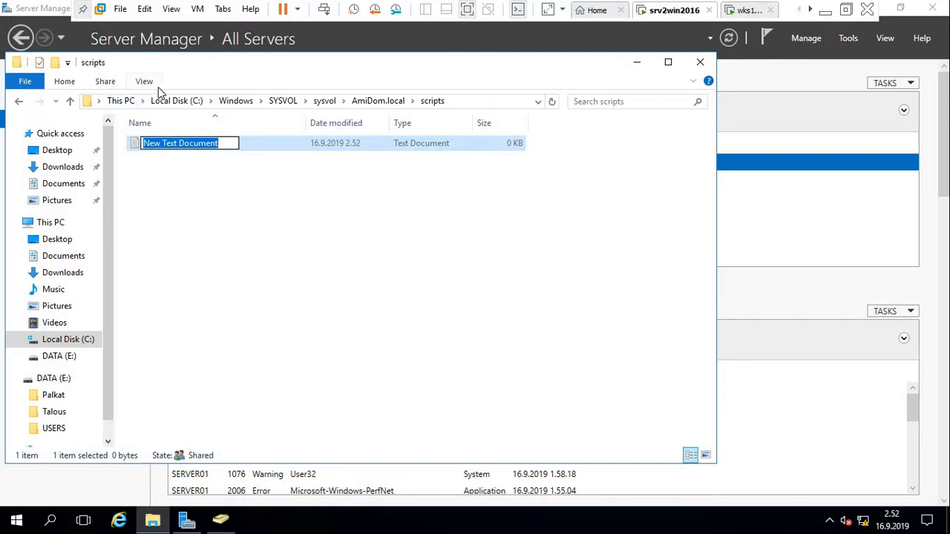
{"action": "left_click", "coordinate": [199, 184]}
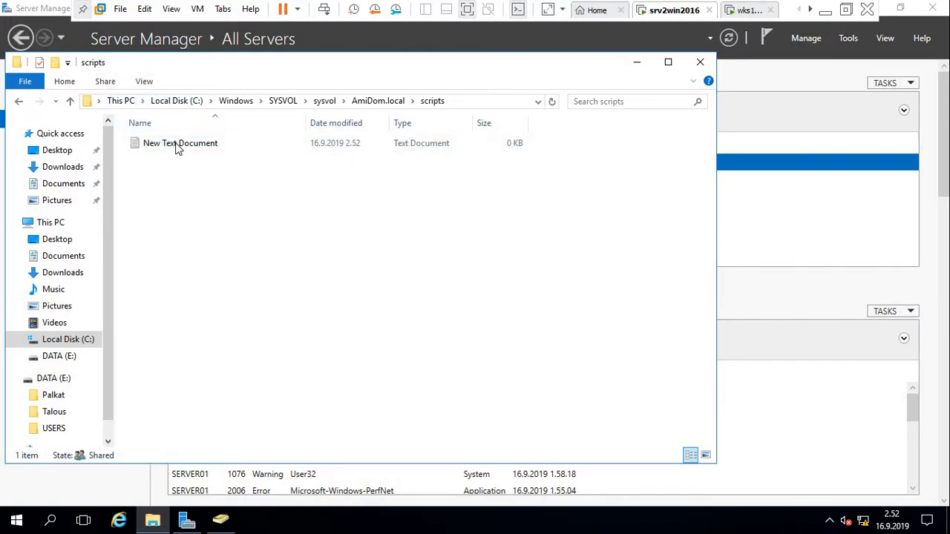
Open New Text Document in Notepad and bring its window forward.
{"action": "left_click", "coordinate": [145, 81]}
{"action": "left_click", "coordinate": [220, 226]}
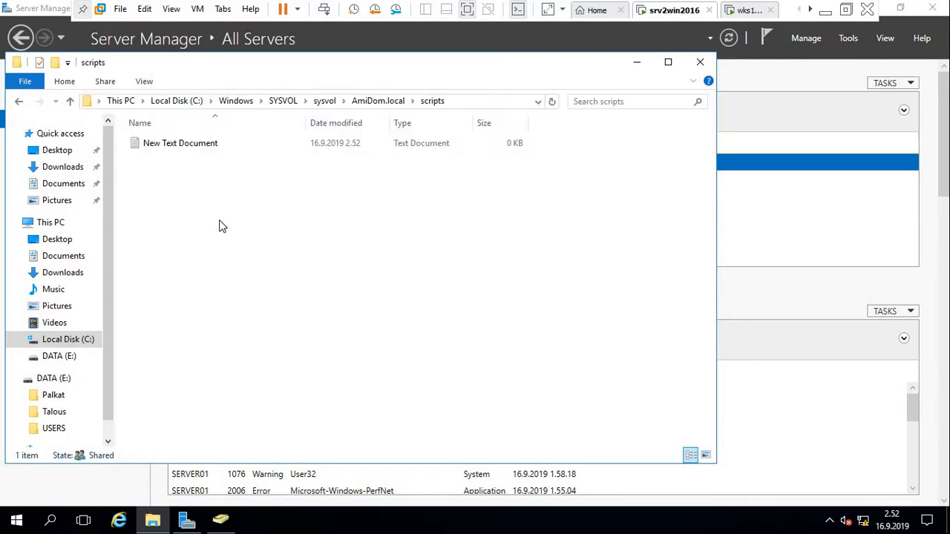
{"action": "double_click", "coordinate": [177, 146]}
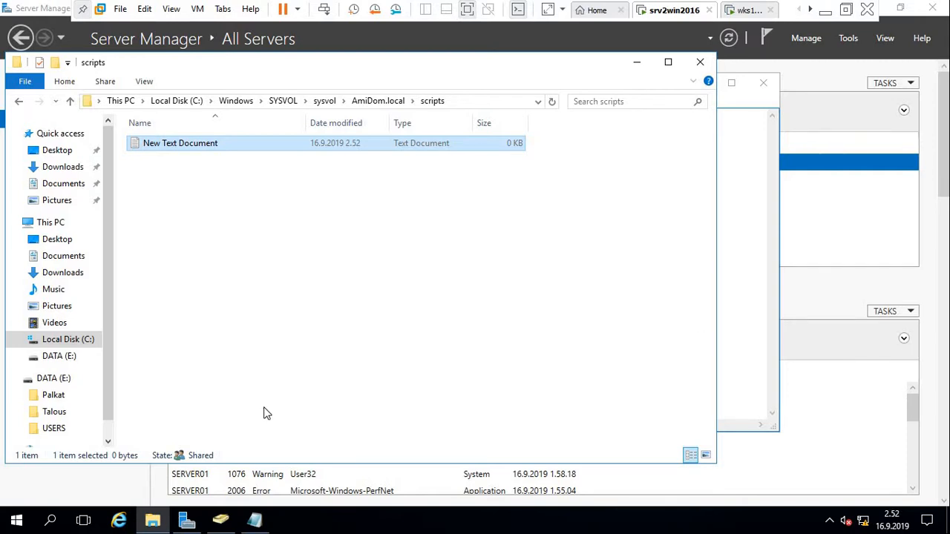
{"action": "left_click", "coordinate": [254, 522]}
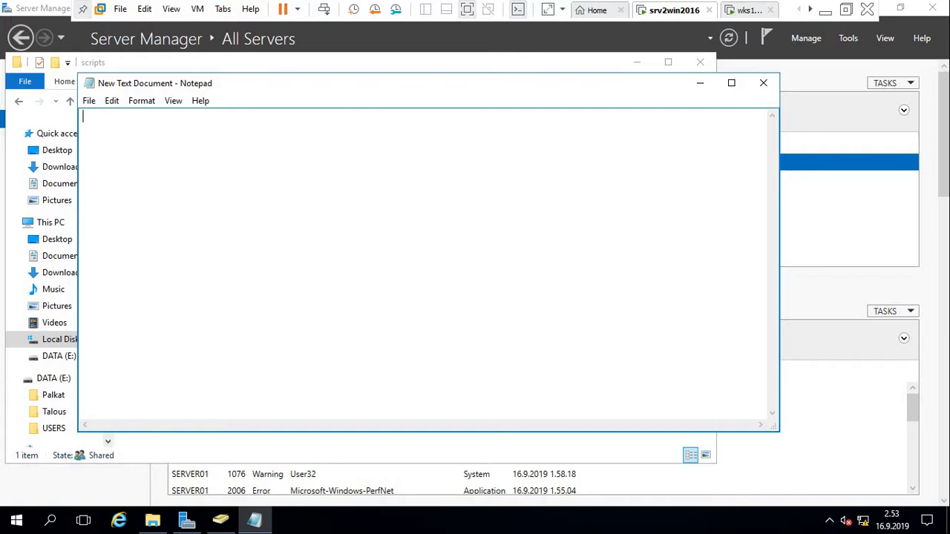
Write 'net use P: \d >nul' on line one and 'net use P: \\server01\palkat' on line two.
{"action": "type", "text": "net use P:\\"}
{"action": "key", "text": "BackSpace"}
{"action": "type", "text": "\\d>nul"}
{"action": "key", "text": "Return"}
{"action": "type", "text": "net use"}
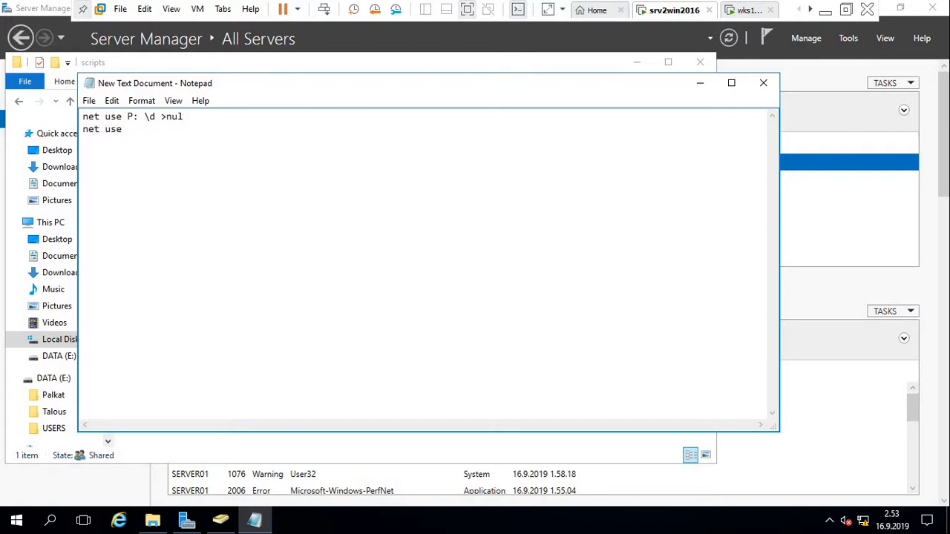
{"action": "type", "text": "P: \\\\server01\\palkat"}
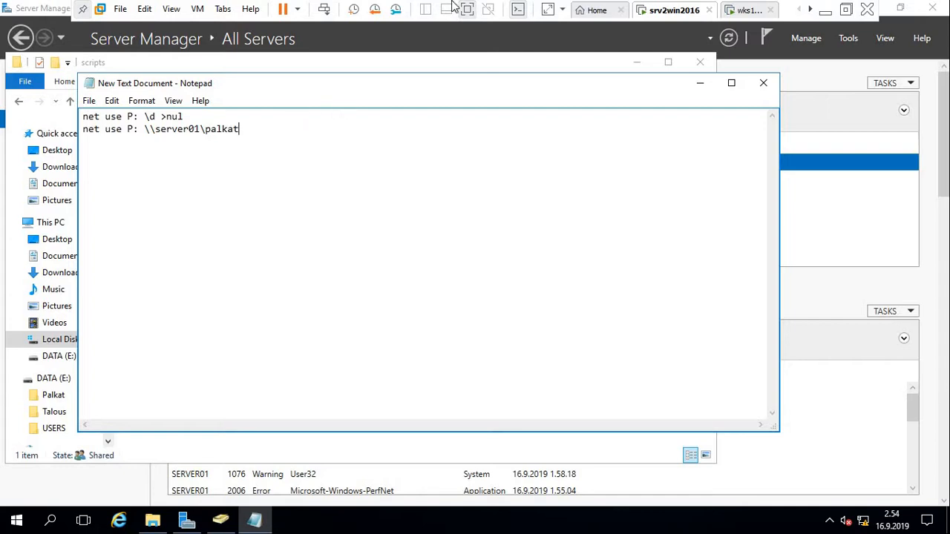
Close Notepad, saving the two-line drive-mapping script.
{"action": "left_click", "coordinate": [764, 84]}
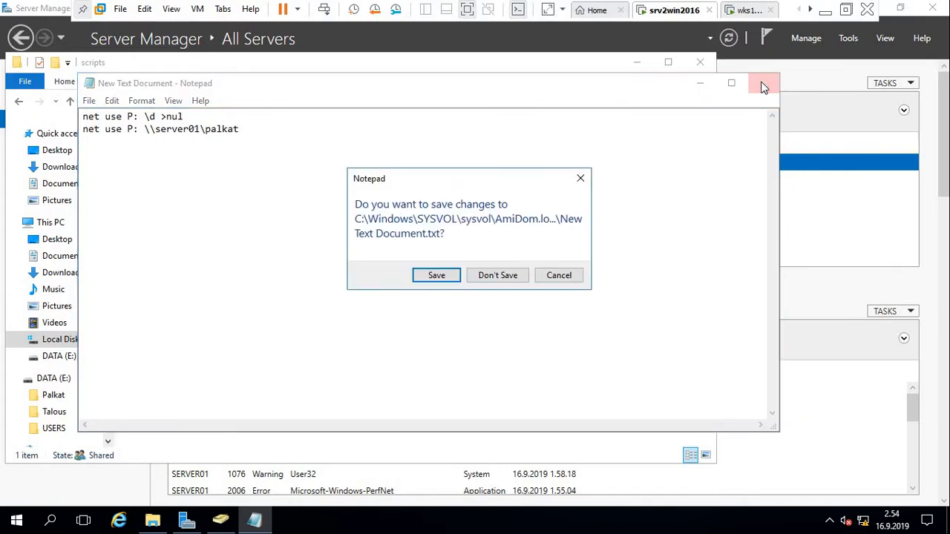
{"action": "left_click", "coordinate": [436, 276]}
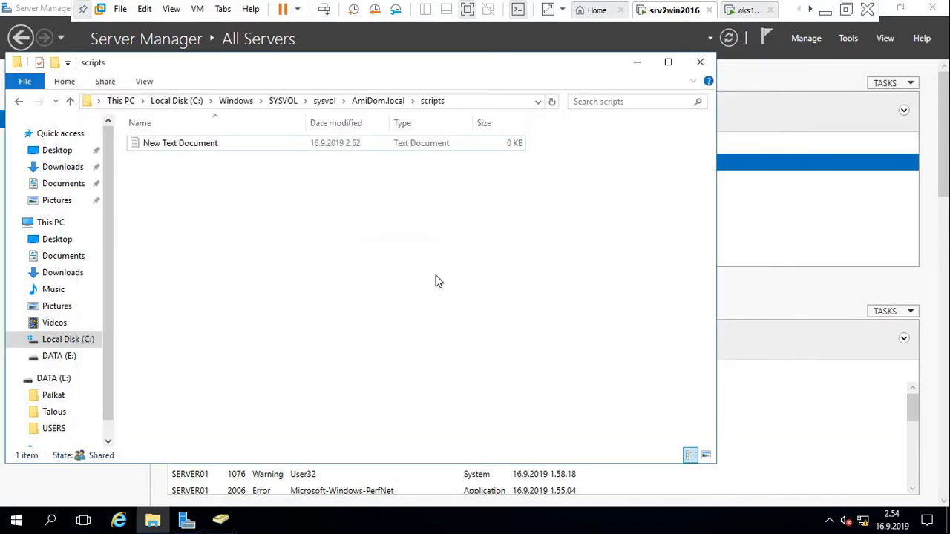
Reopen the script in Notepad to check its contents, then close it unchanged.
{"action": "double_click", "coordinate": [177, 147]}
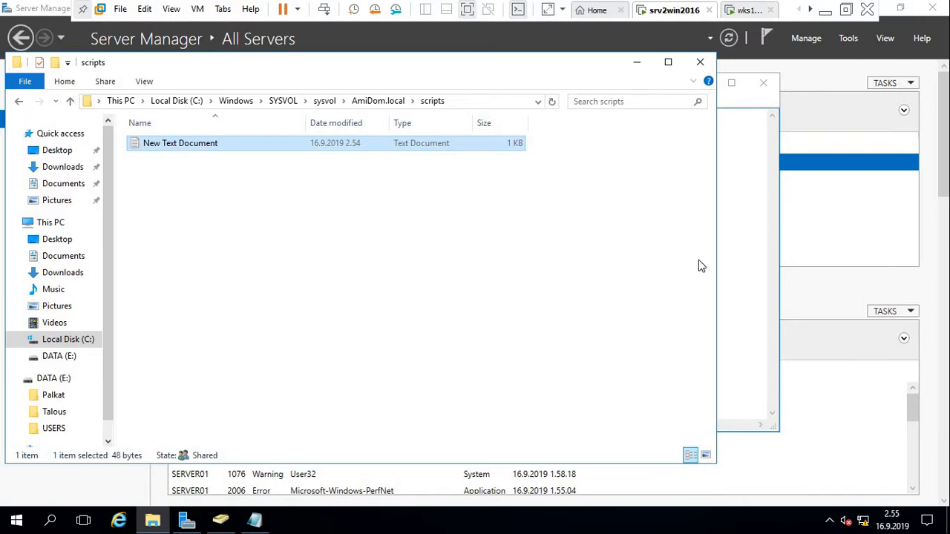
{"action": "left_click", "coordinate": [255, 524]}
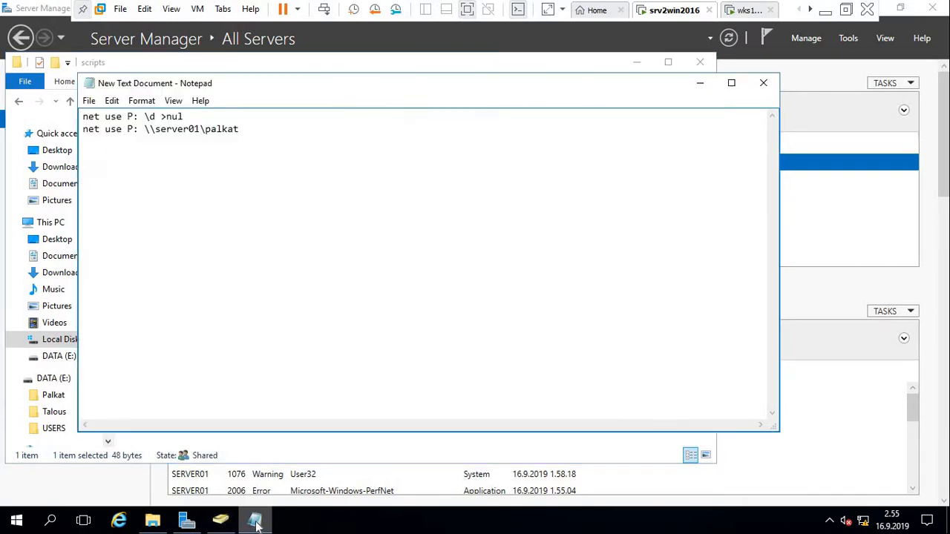
{"action": "left_click", "coordinate": [759, 82]}
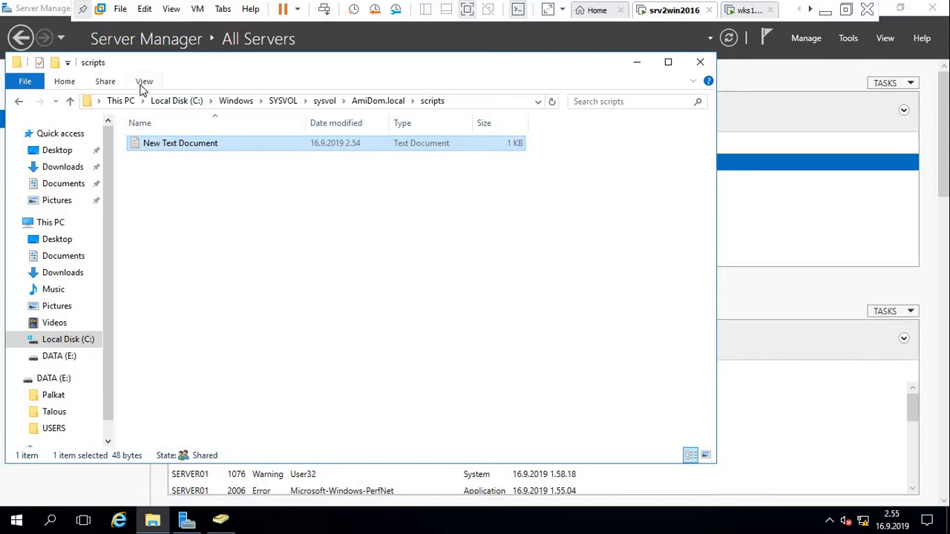
Turn on File name extensions and select the revealed New Text Document.txt.
{"action": "left_click", "coordinate": [144, 83]}
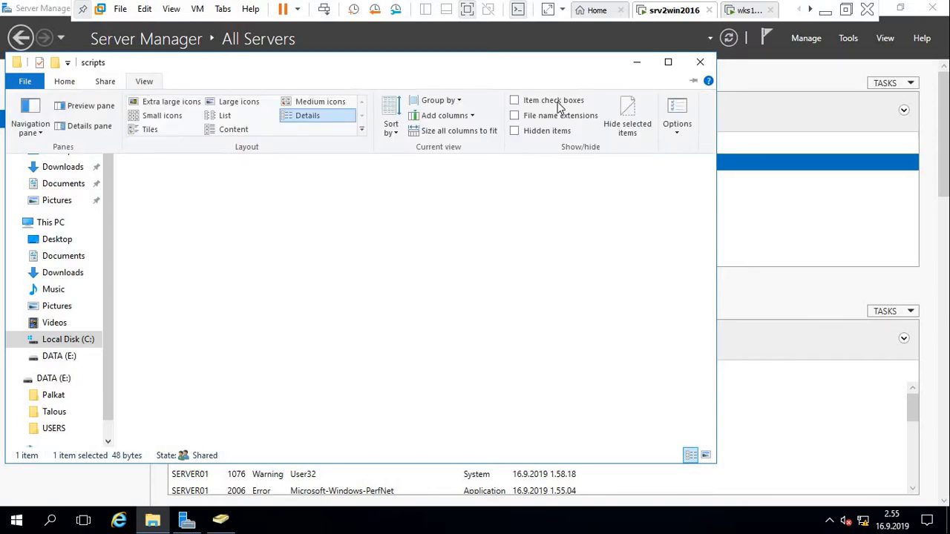
{"action": "left_click", "coordinate": [514, 117]}
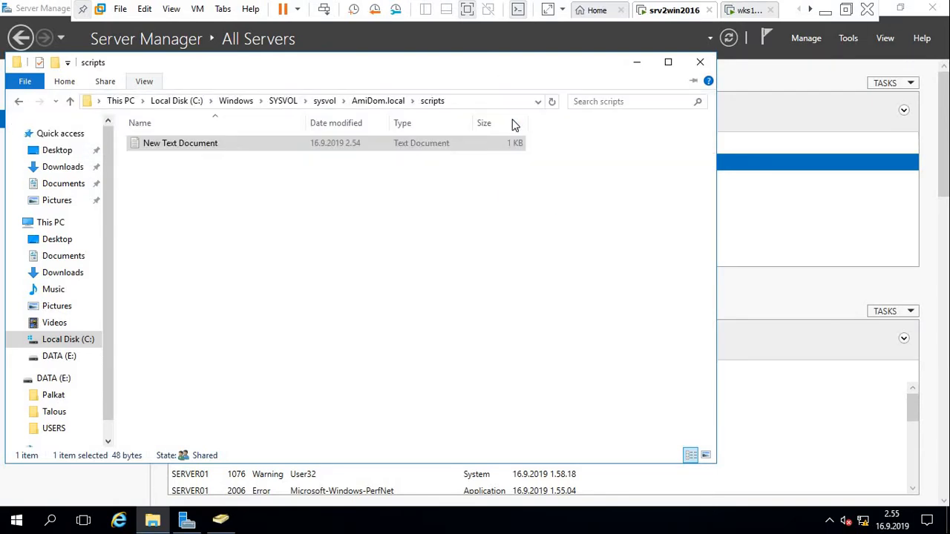
{"action": "left_click", "coordinate": [240, 149]}
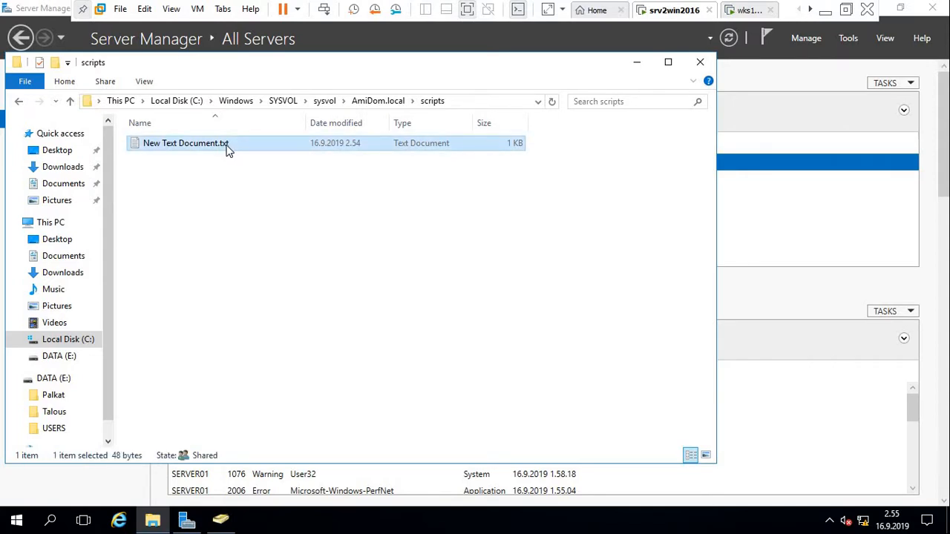
Rename New Text Document.txt to palkat.cmd, accepting the extension-change warning.
{"action": "right_click", "coordinate": [228, 148]}
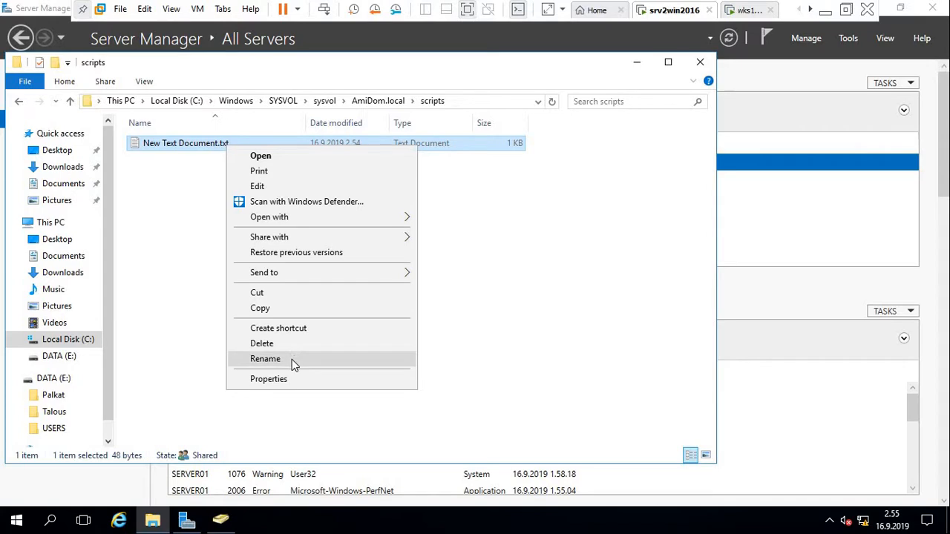
{"action": "left_click", "coordinate": [265, 358]}
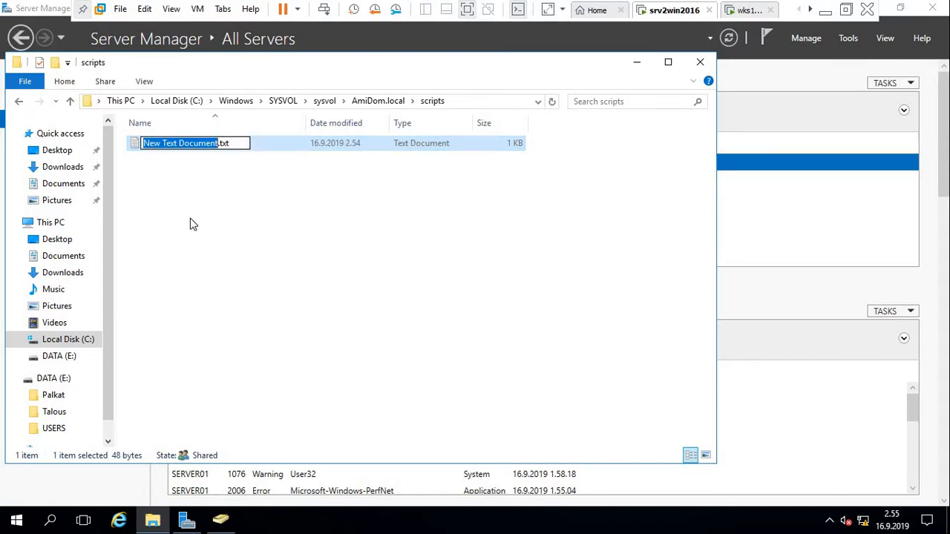
{"action": "type", "text": "palkat"}
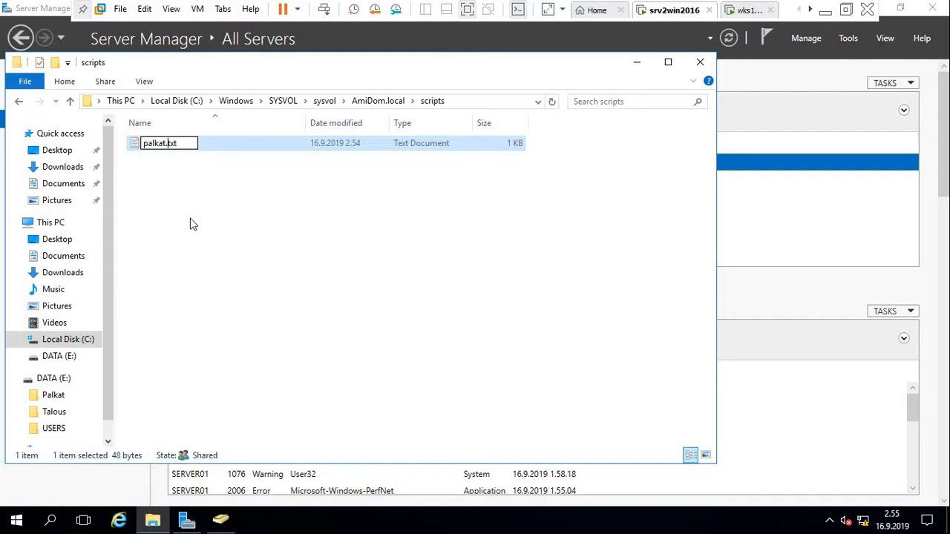
{"action": "key", "text": "Delete"}
{"action": "key", "text": "Delete"}
{"action": "key", "text": "Delete"}
{"action": "type", "text": "cmd"}
{"action": "key", "text": "Return"}
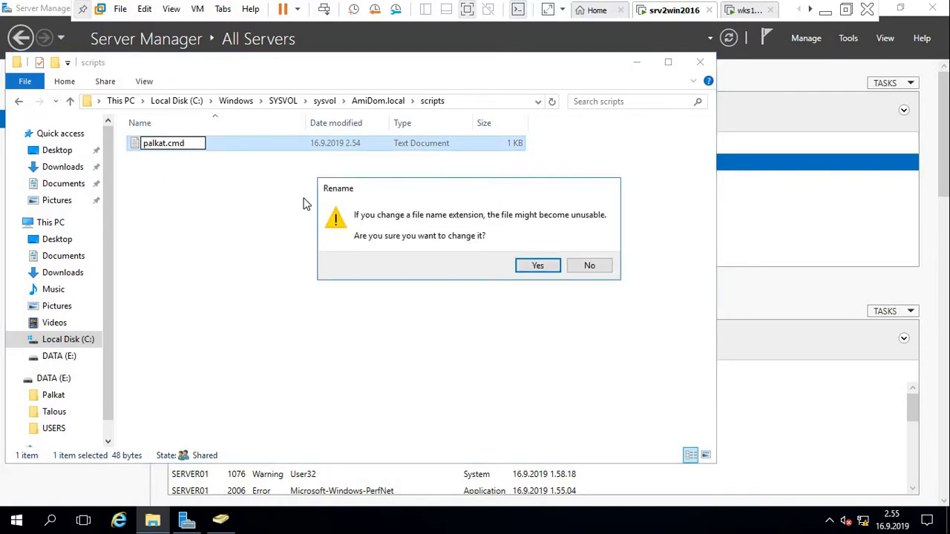
{"action": "left_click", "coordinate": [539, 266]}
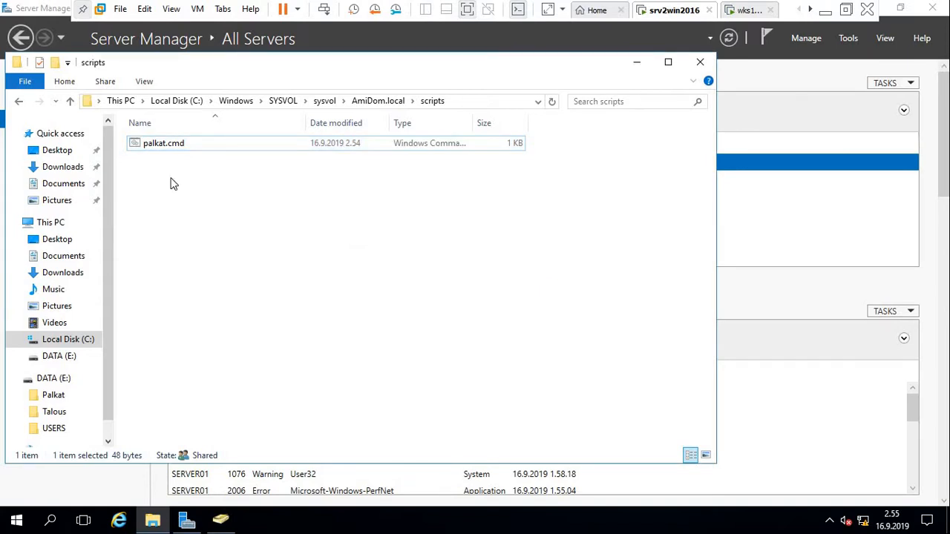
{"action": "left_click", "coordinate": [133, 144]}
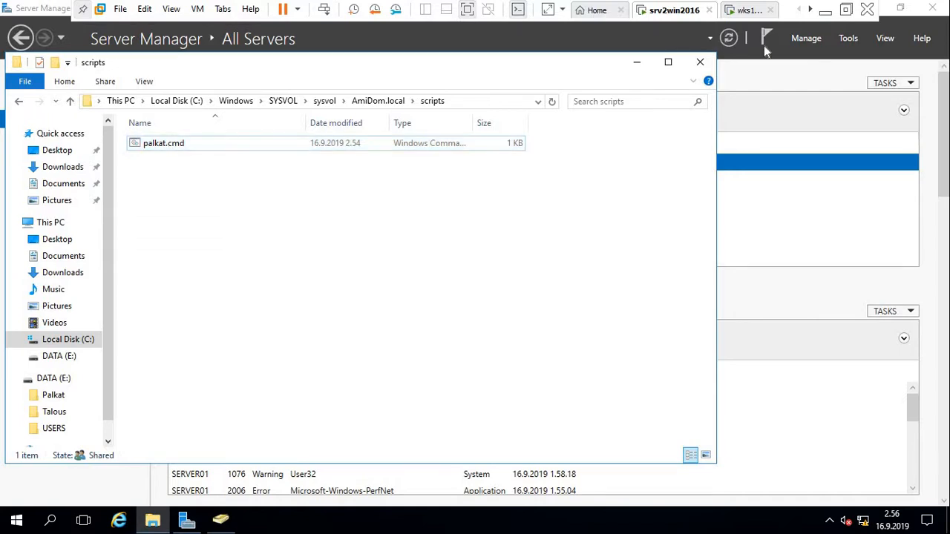
Close Explorer, then in ADUC open Properties for the second user in Helsinki > Hallinto.
{"action": "left_click", "coordinate": [701, 64]}
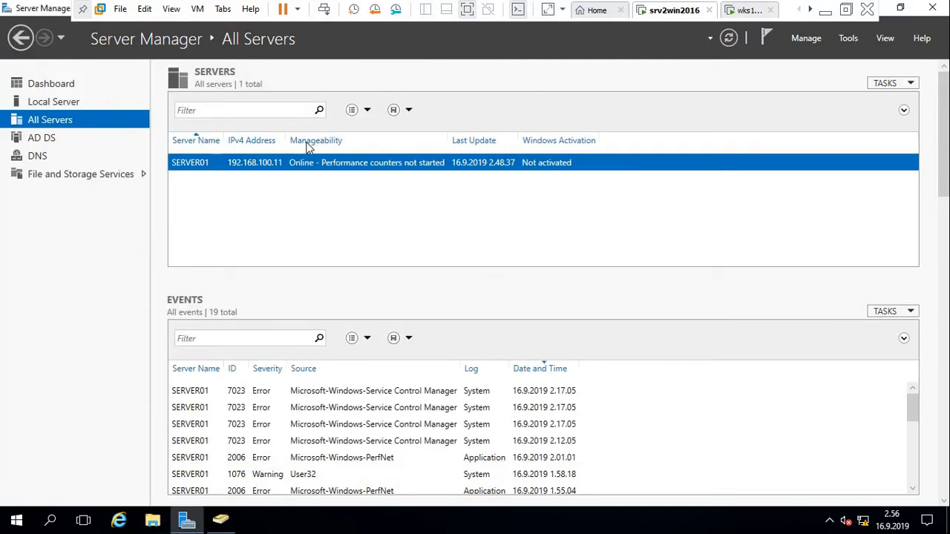
{"action": "left_click", "coordinate": [223, 521]}
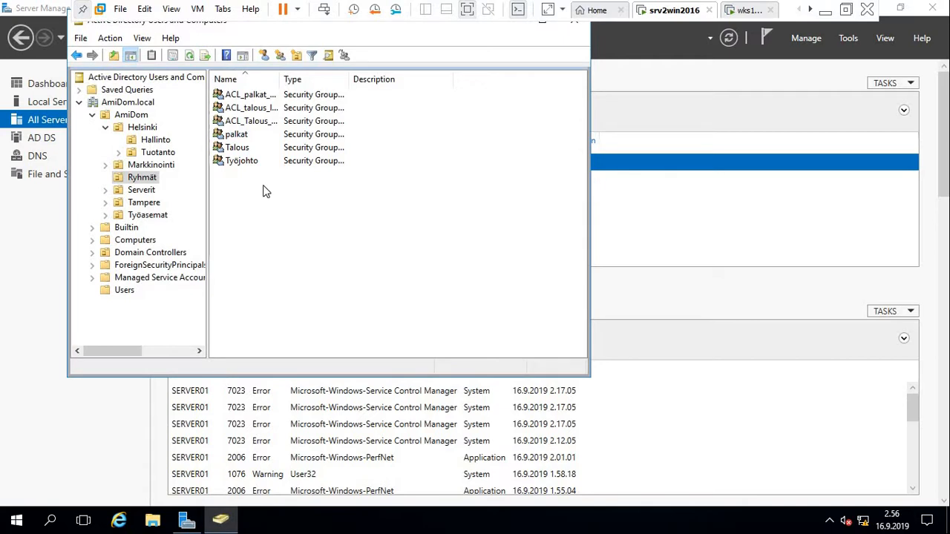
{"action": "left_click", "coordinate": [147, 180]}
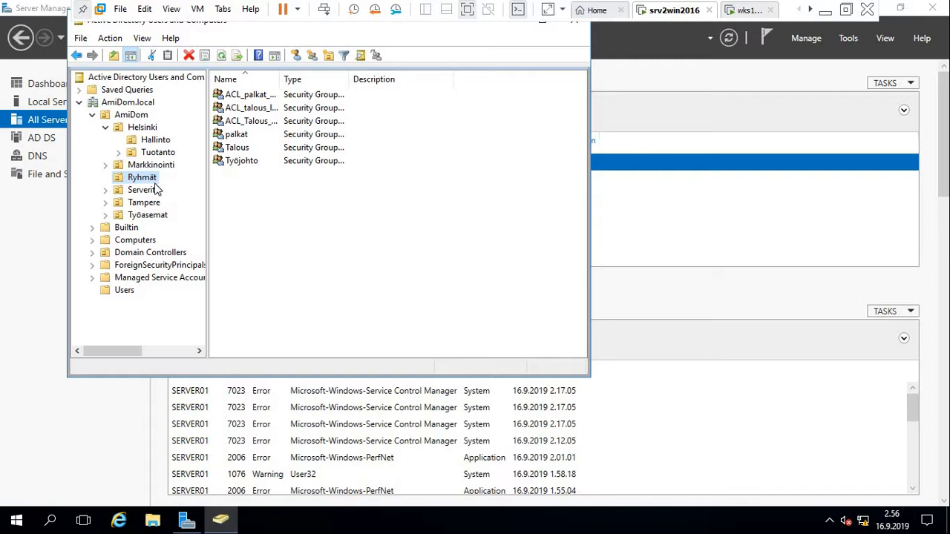
{"action": "left_click", "coordinate": [159, 143]}
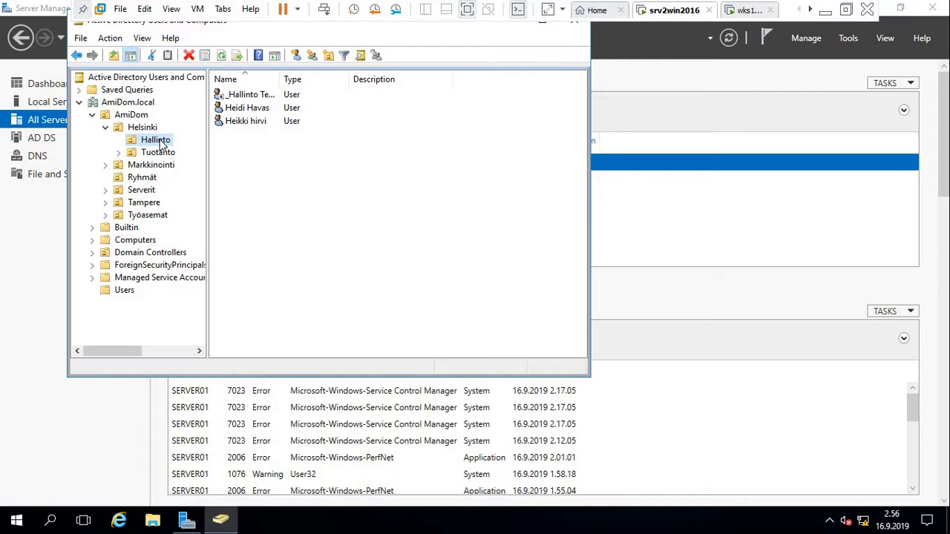
{"action": "left_click", "coordinate": [162, 142]}
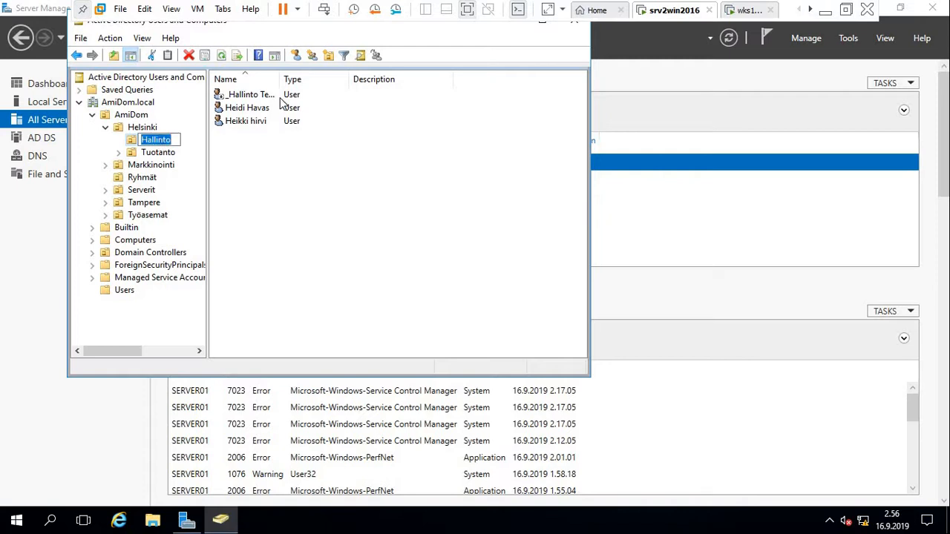
{"action": "left_click", "coordinate": [320, 170]}
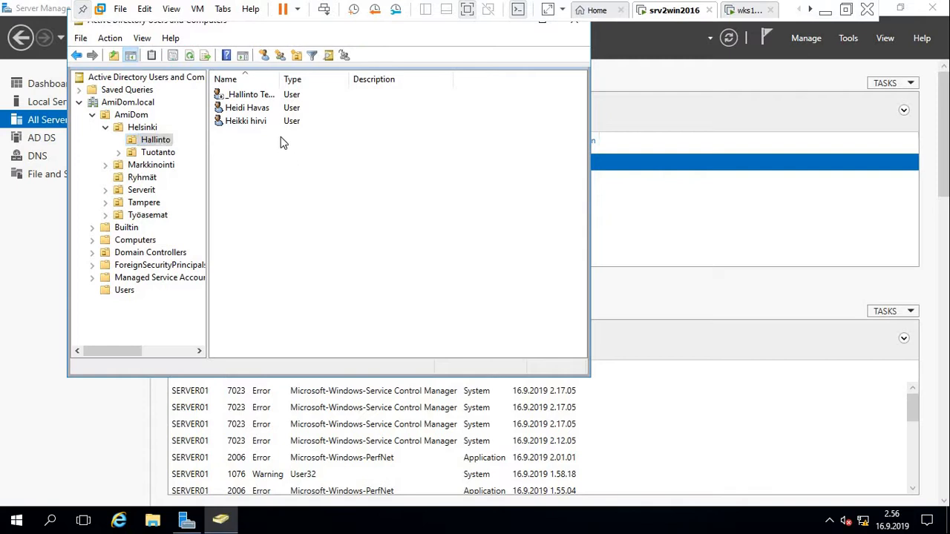
{"action": "left_click", "coordinate": [264, 111]}
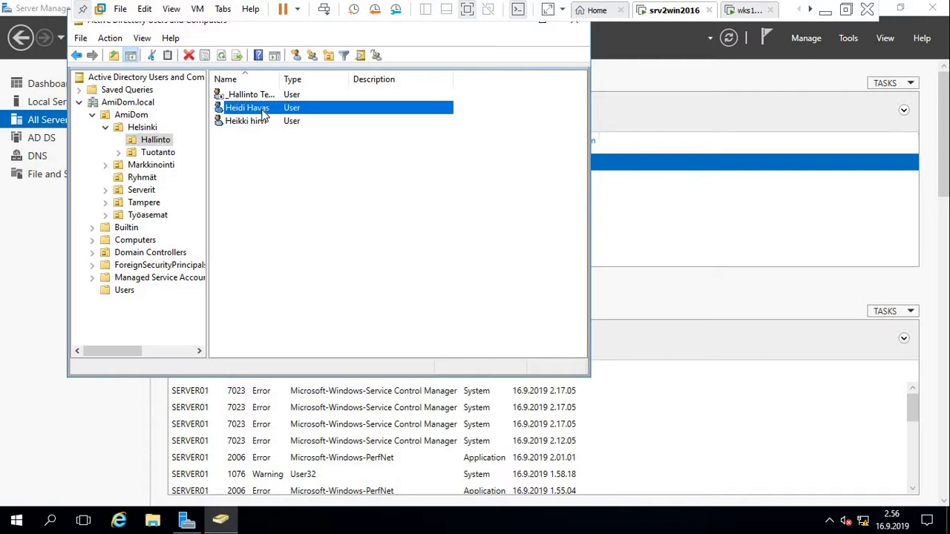
{"action": "right_click", "coordinate": [263, 112]}
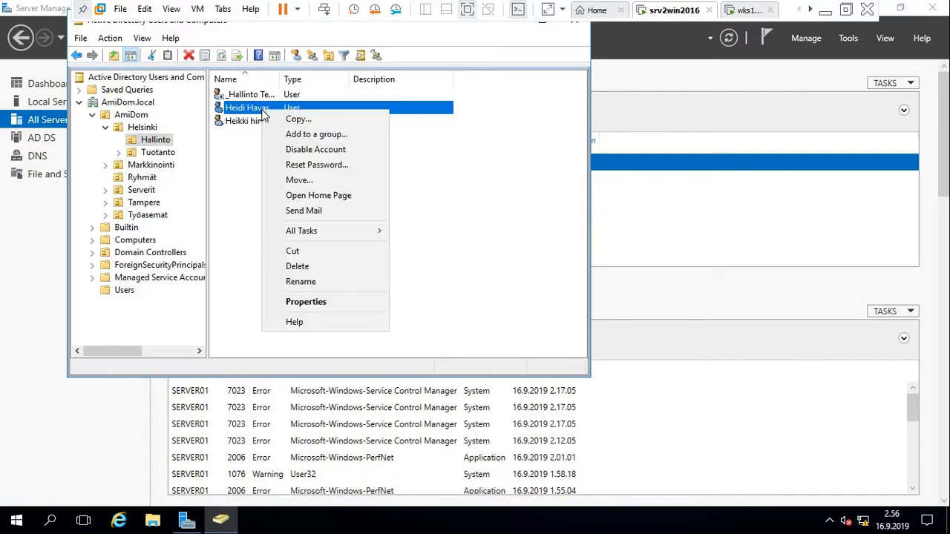
{"action": "left_click", "coordinate": [304, 303]}
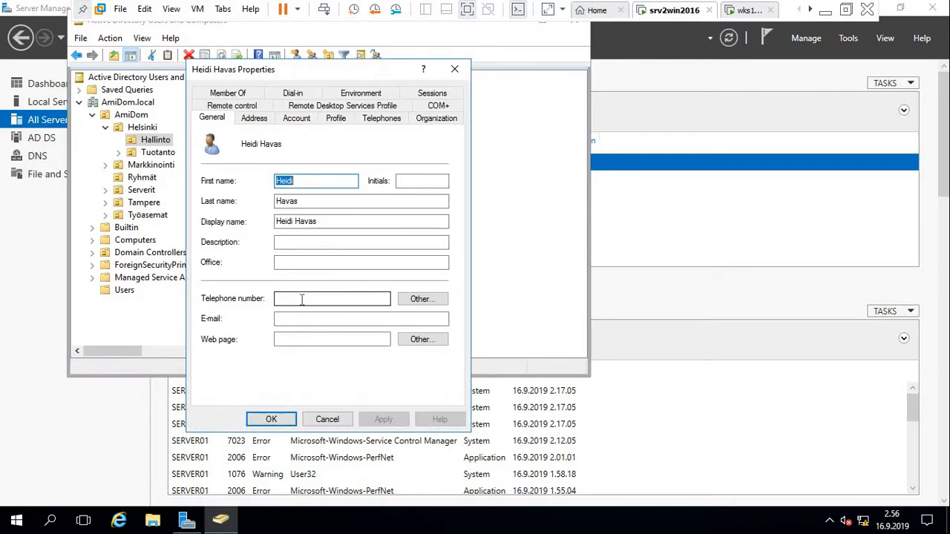
Set the user's Profile logon script to palkat.cmd and apply it.
{"action": "left_click", "coordinate": [340, 123]}
{"action": "left_click", "coordinate": [306, 176]}
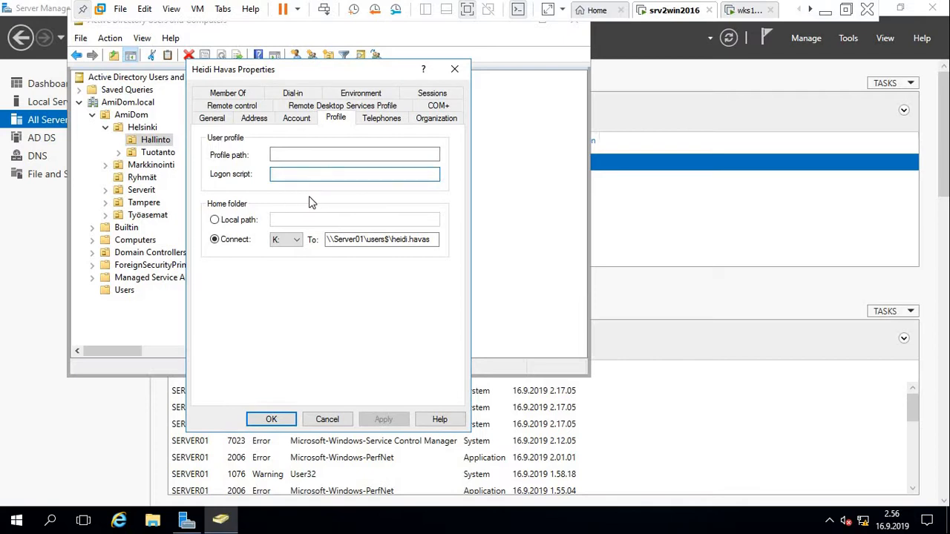
{"action": "type", "text": "pal"}
{"action": "key", "text": "BackSpace"}
{"action": "type", "text": "l"}
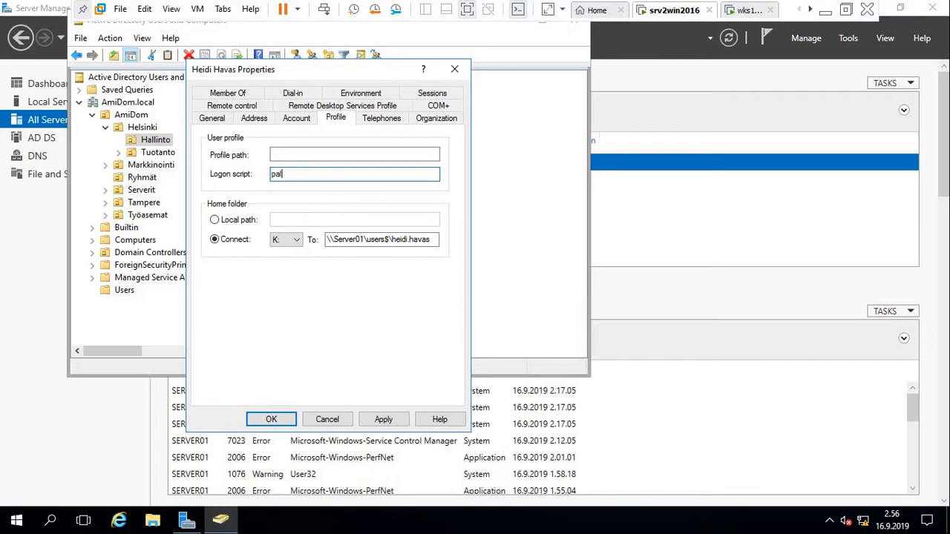
{"action": "type", "text": "kat.cmd"}
{"action": "left_click", "coordinate": [379, 421]}
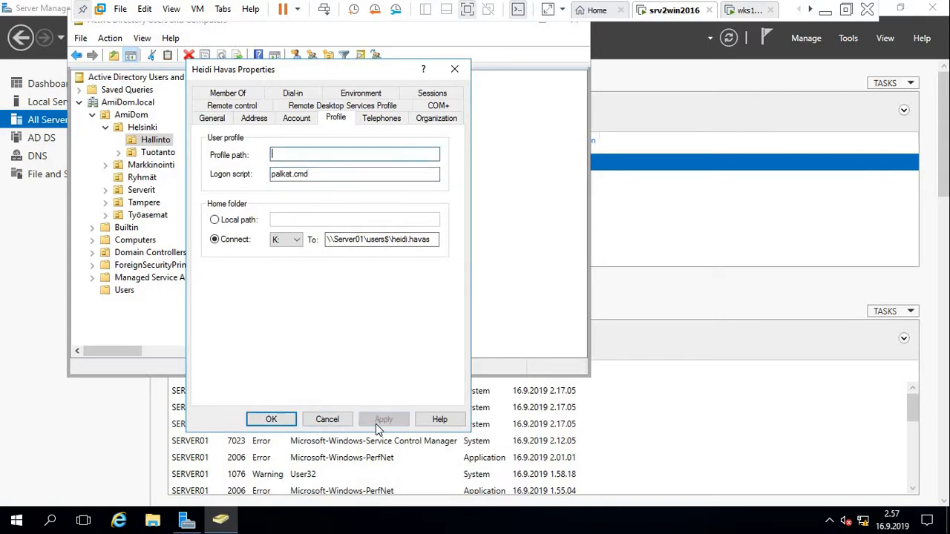
Review the user's Member Of groups, close the properties with OK and bring up File Explorer.
{"action": "left_click", "coordinate": [227, 95]}
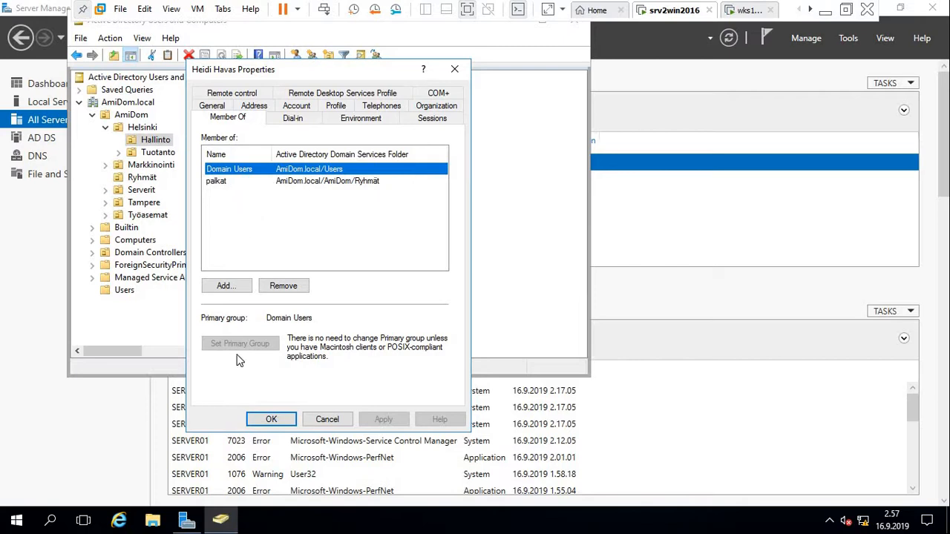
{"action": "left_click", "coordinate": [271, 420]}
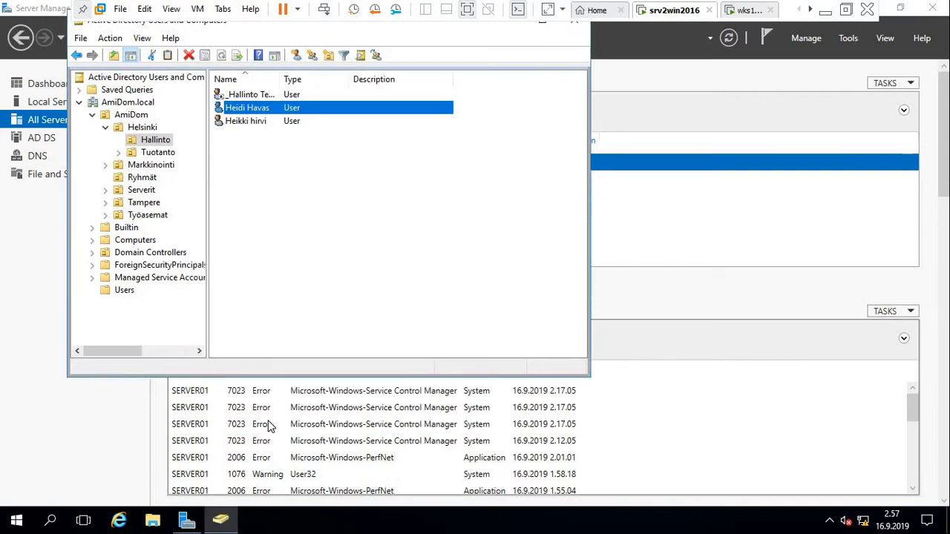
{"action": "left_click", "coordinate": [354, 197]}
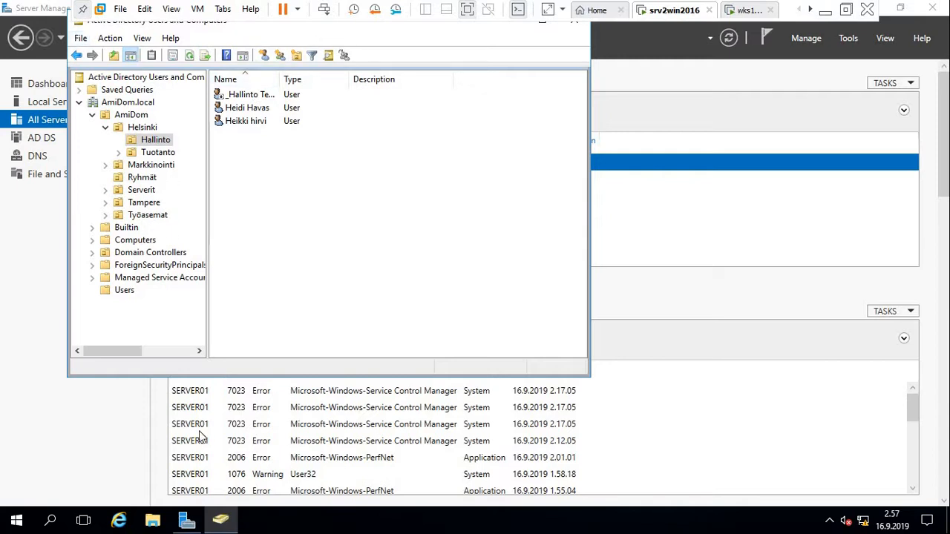
{"action": "left_click", "coordinate": [154, 523]}
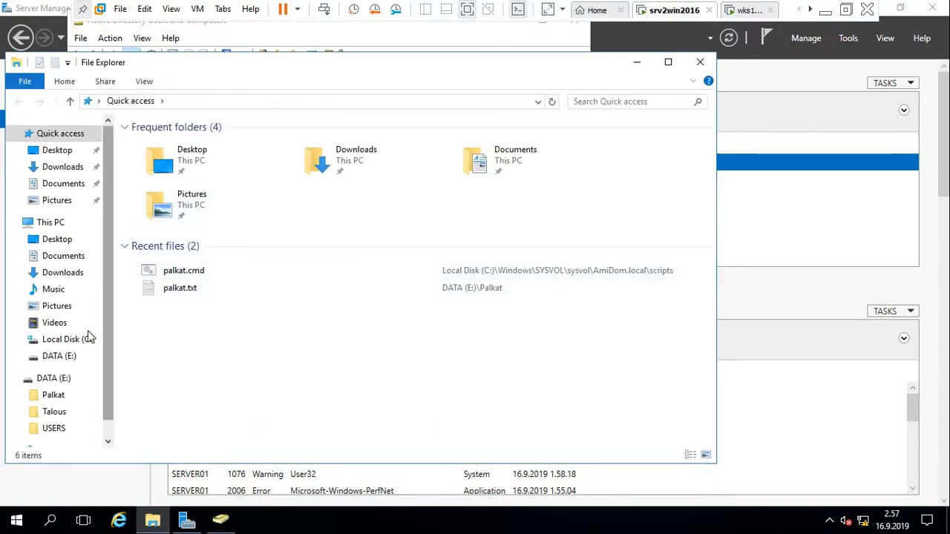
Open DATA (E:) > Talous, then create and delete a stray New folder.
{"action": "left_click", "coordinate": [55, 379]}
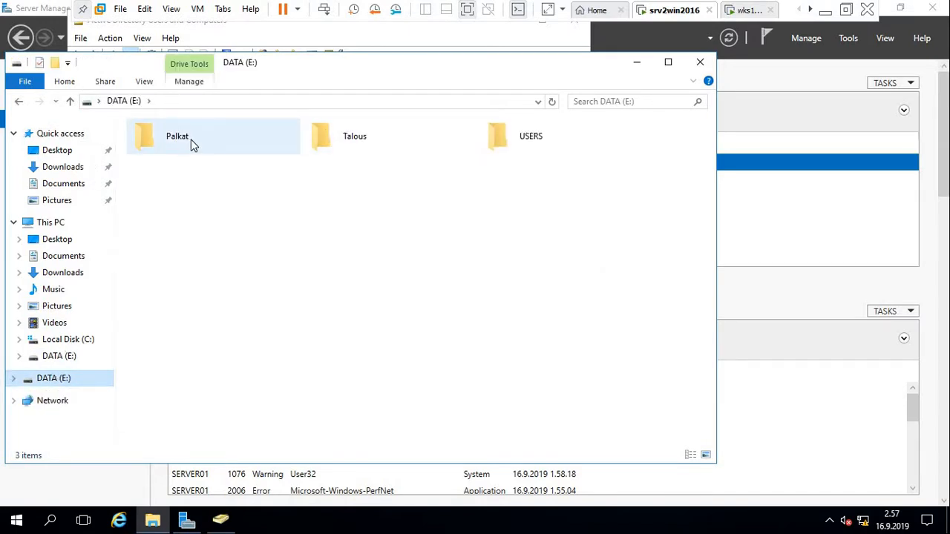
{"action": "double_click", "coordinate": [376, 144]}
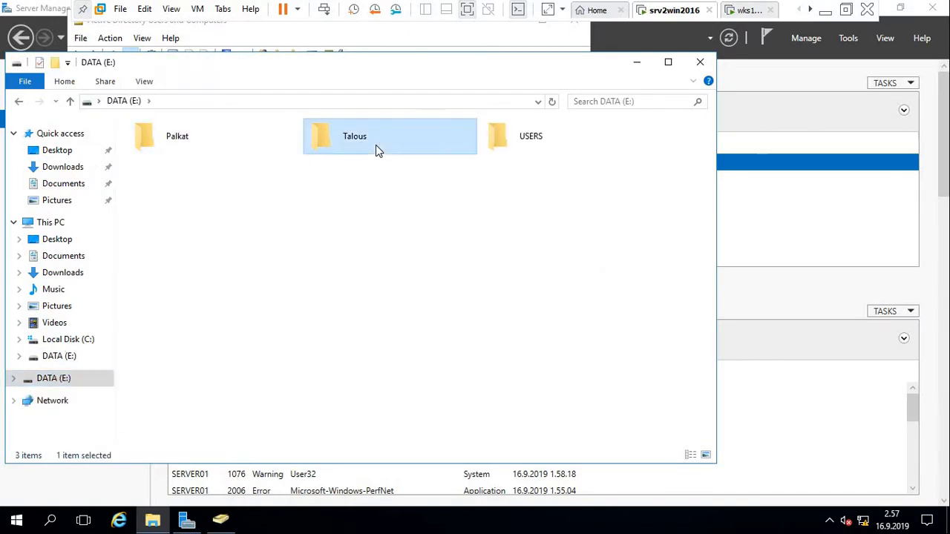
{"action": "right_click", "coordinate": [220, 235]}
{"action": "mouse_move", "coordinate": [295, 406]}
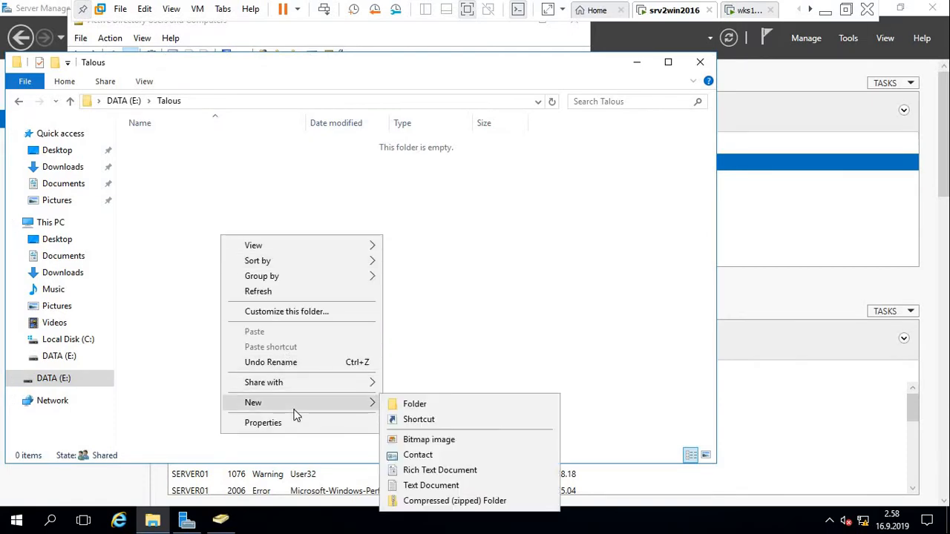
{"action": "left_click", "coordinate": [429, 404]}
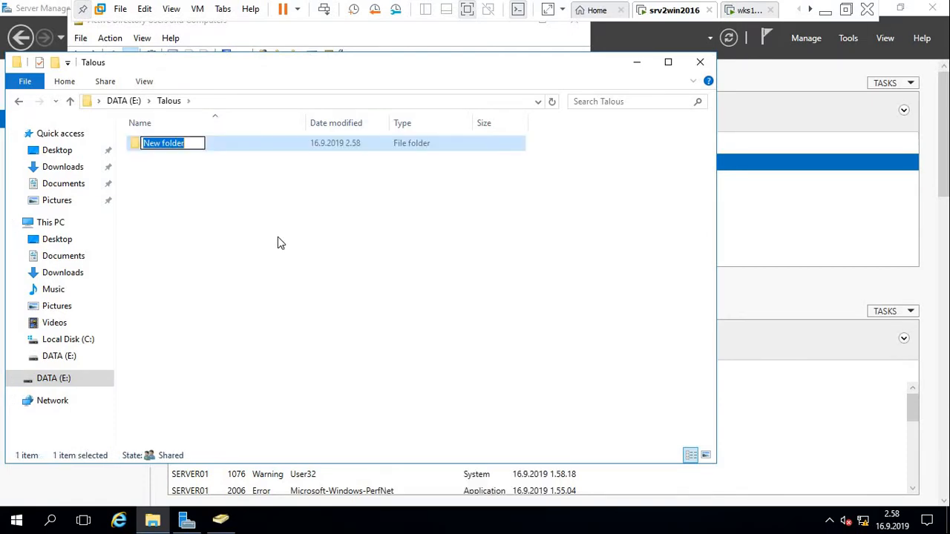
{"action": "left_click", "coordinate": [186, 169]}
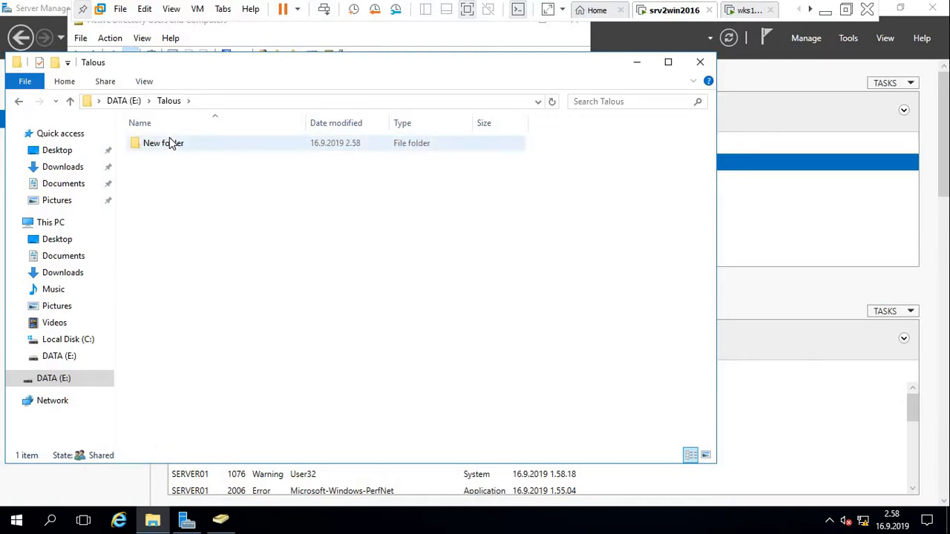
{"action": "left_click", "coordinate": [170, 143]}
{"action": "key", "text": "Delete"}
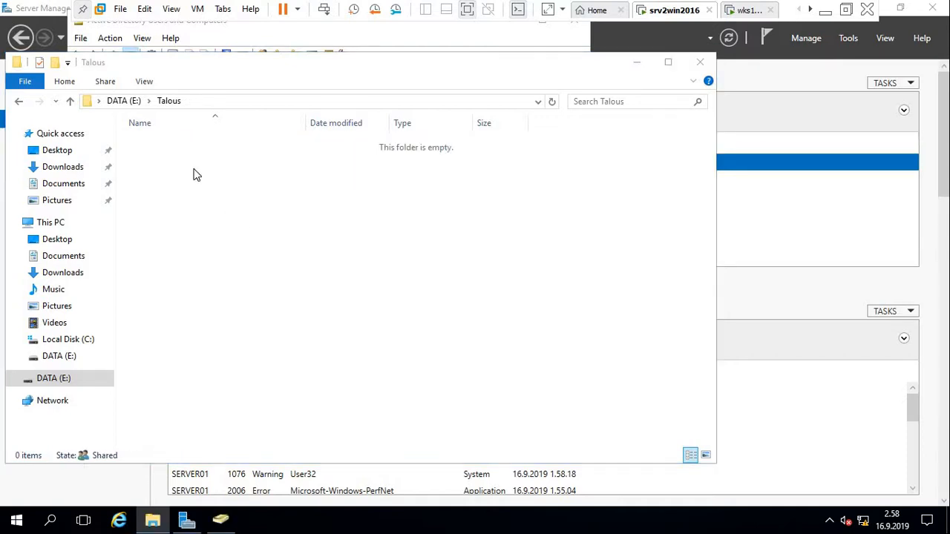
Create New Text Document.txt in Talous containing 'practice', then return to DATA (E:).
{"action": "right_click", "coordinate": [268, 216]}
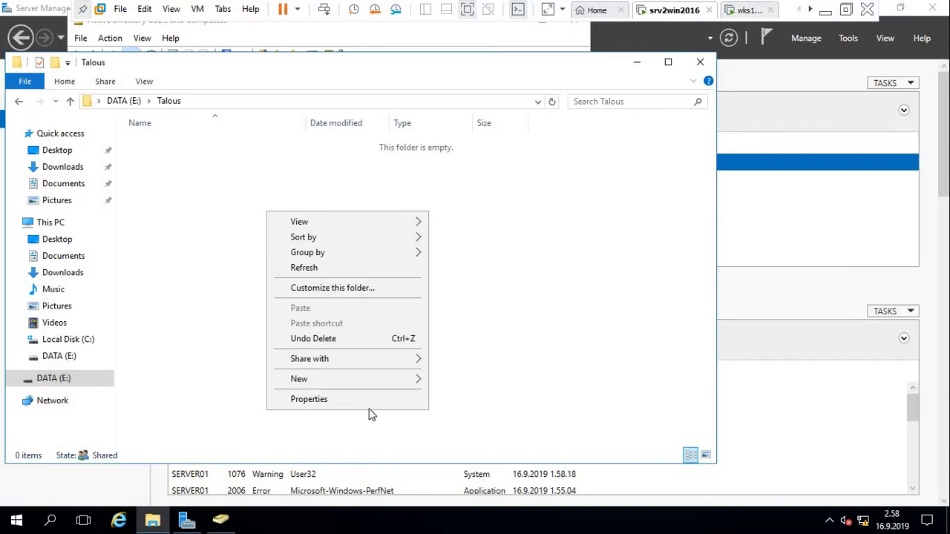
{"action": "mouse_move", "coordinate": [394, 381]}
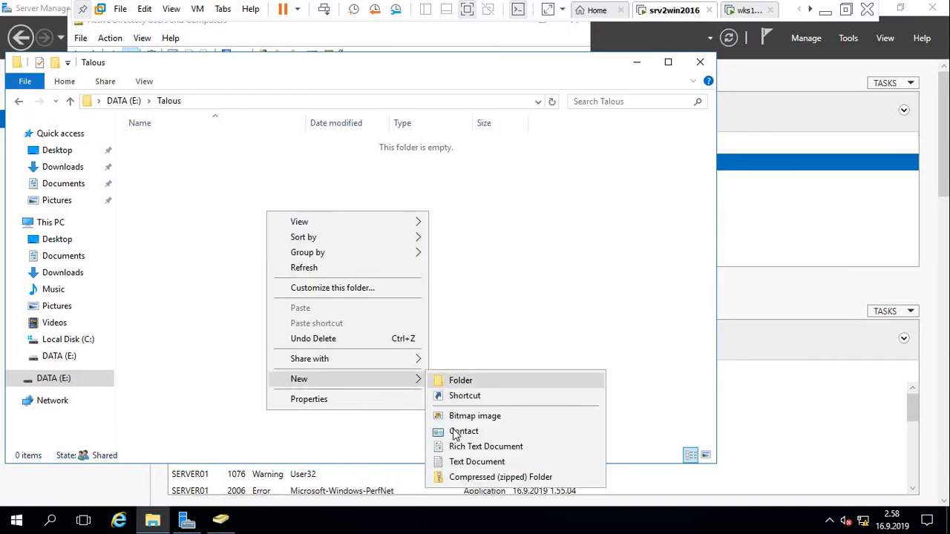
{"action": "left_click", "coordinate": [471, 466]}
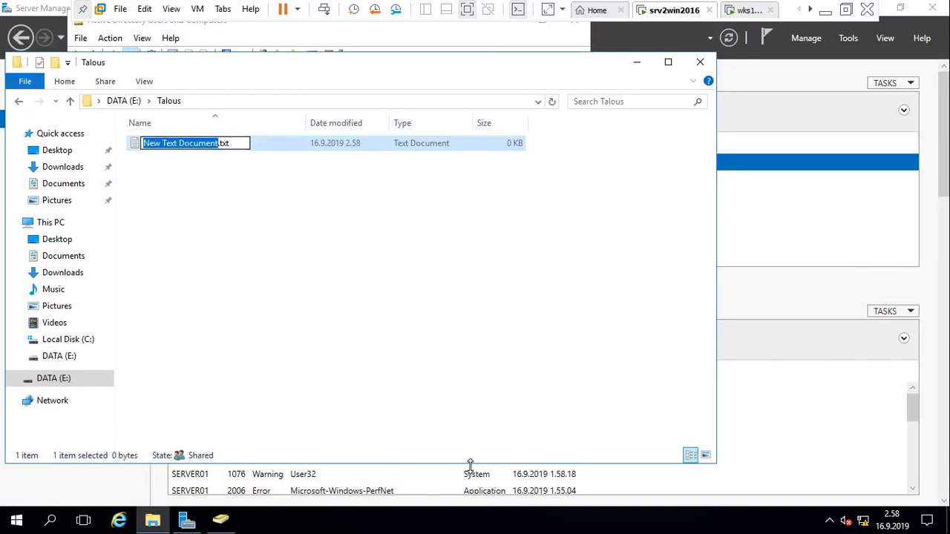
{"action": "key", "text": "Return"}
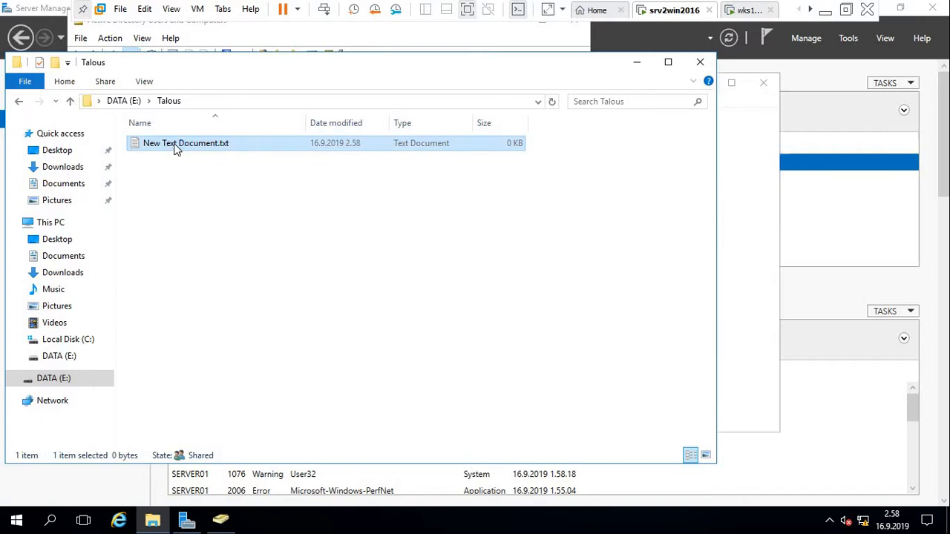
{"action": "left_click", "coordinate": [761, 282]}
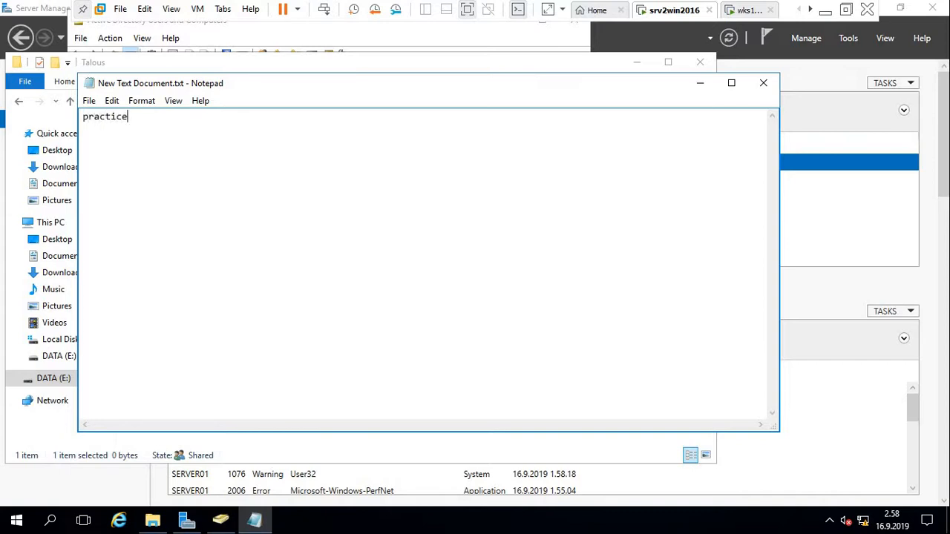
{"action": "left_click", "coordinate": [765, 84]}
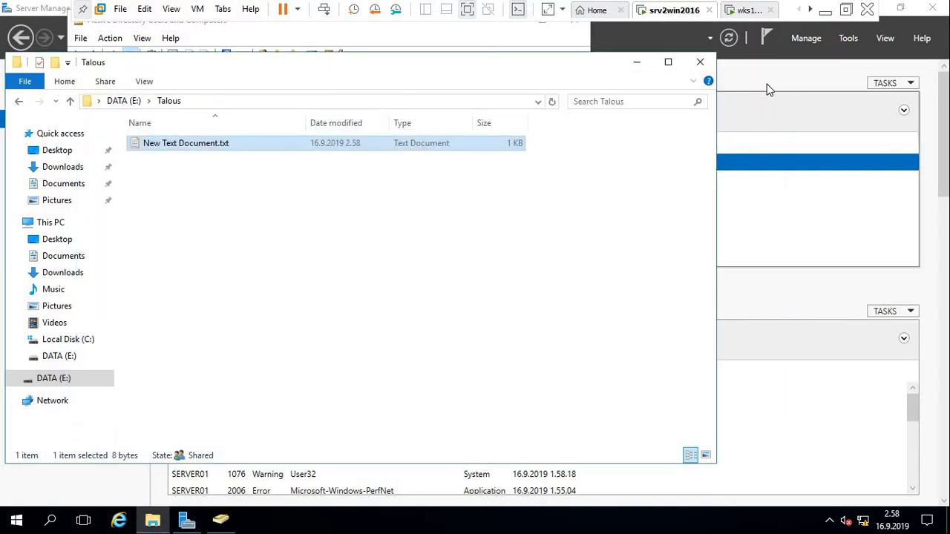
{"action": "left_click", "coordinate": [301, 230]}
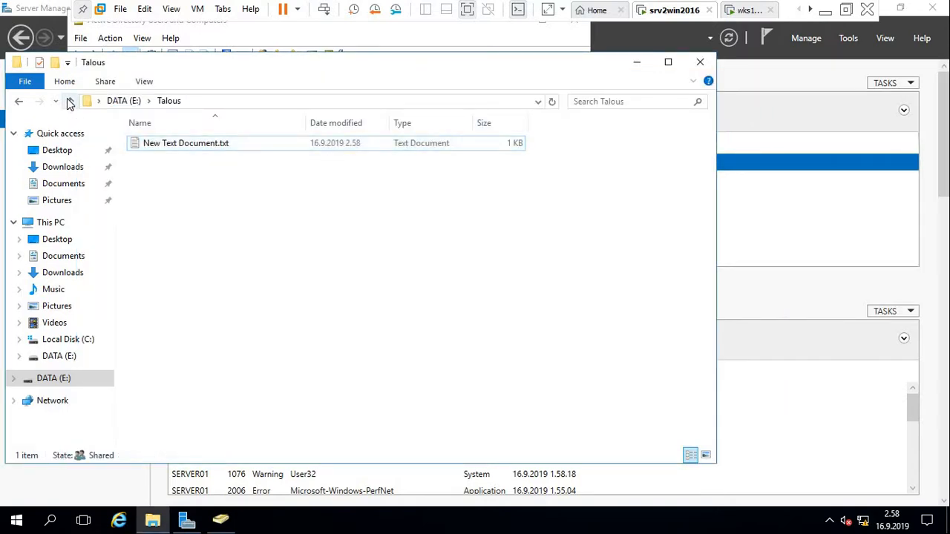
{"action": "left_click", "coordinate": [70, 102]}
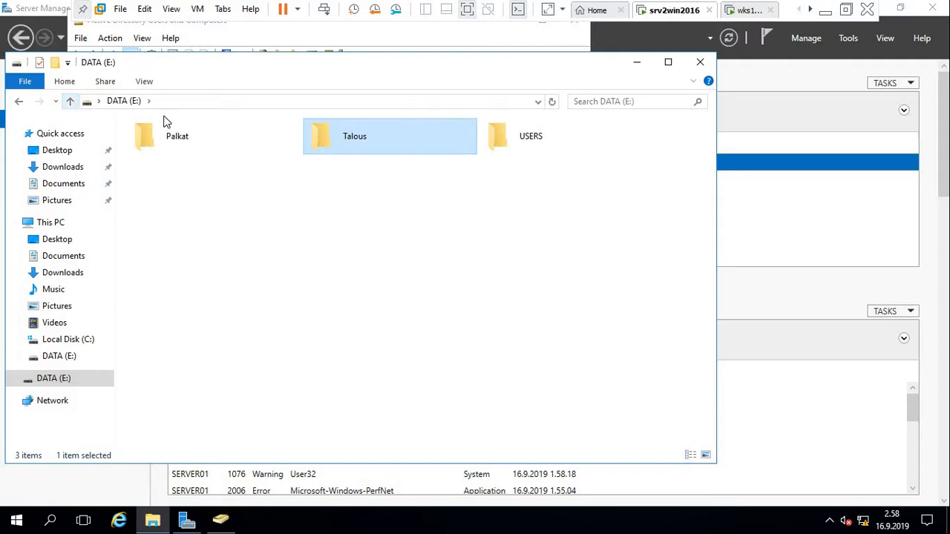
{"action": "right_click", "coordinate": [377, 139]}
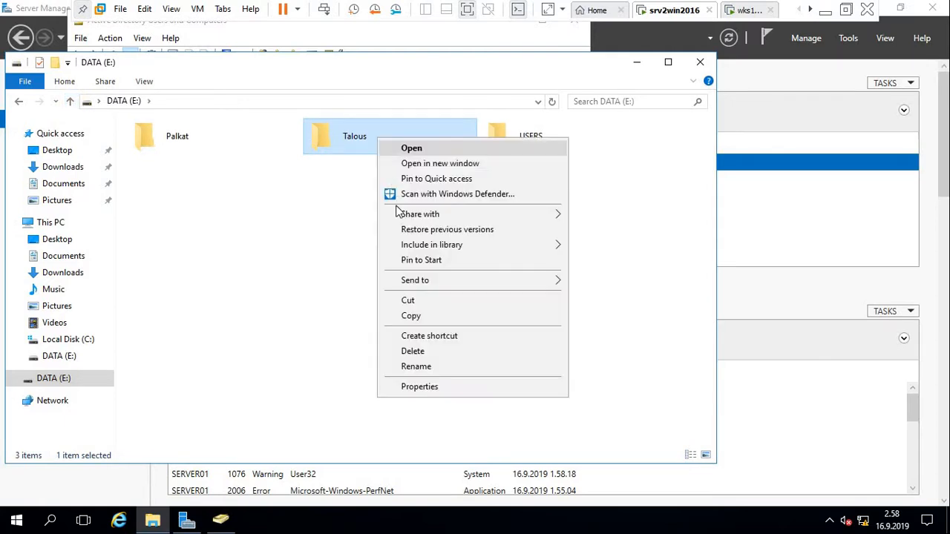
{"action": "left_click", "coordinate": [441, 387]}
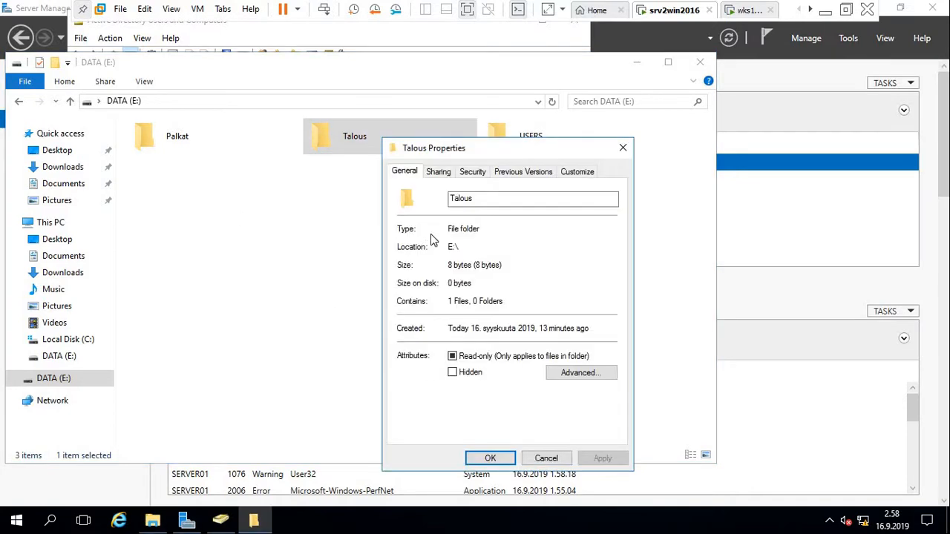
{"action": "left_click", "coordinate": [439, 172]}
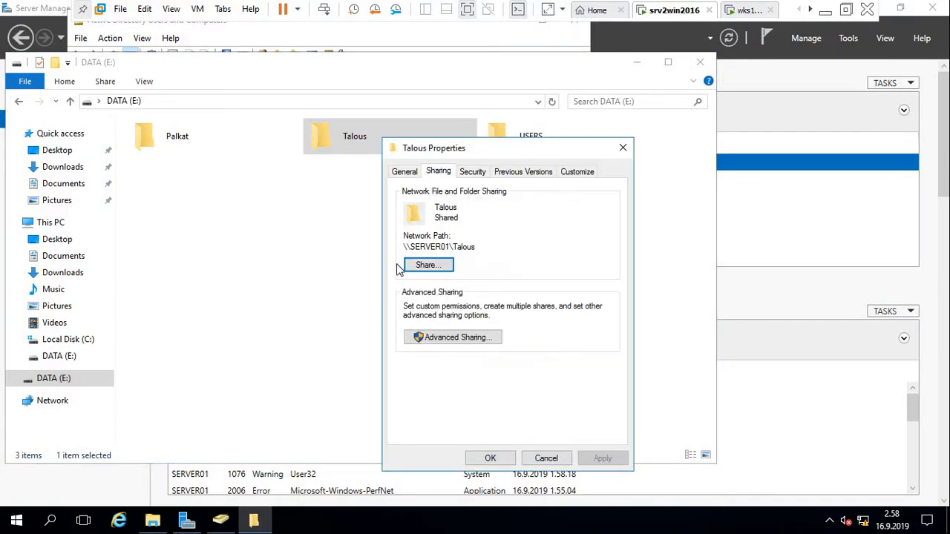
{"action": "left_click", "coordinate": [440, 340]}
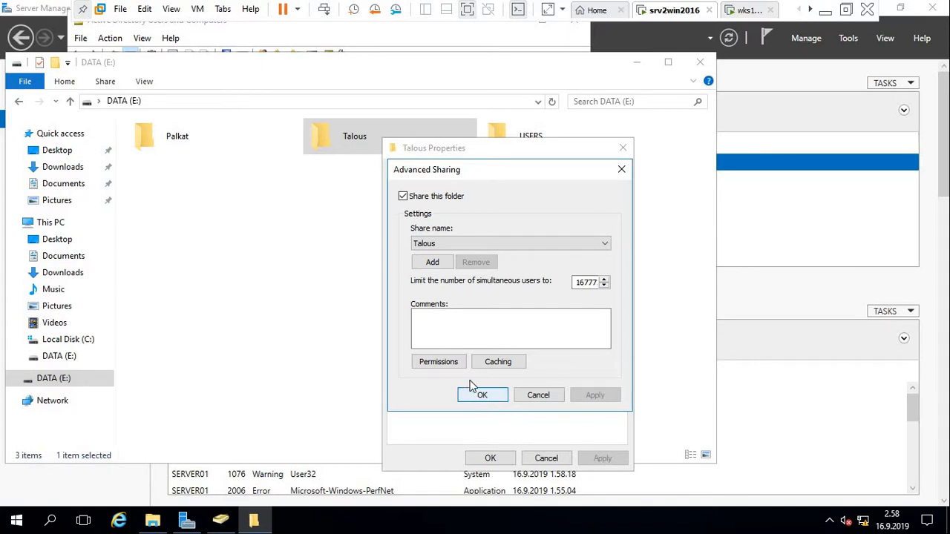
{"action": "left_click", "coordinate": [449, 363]}
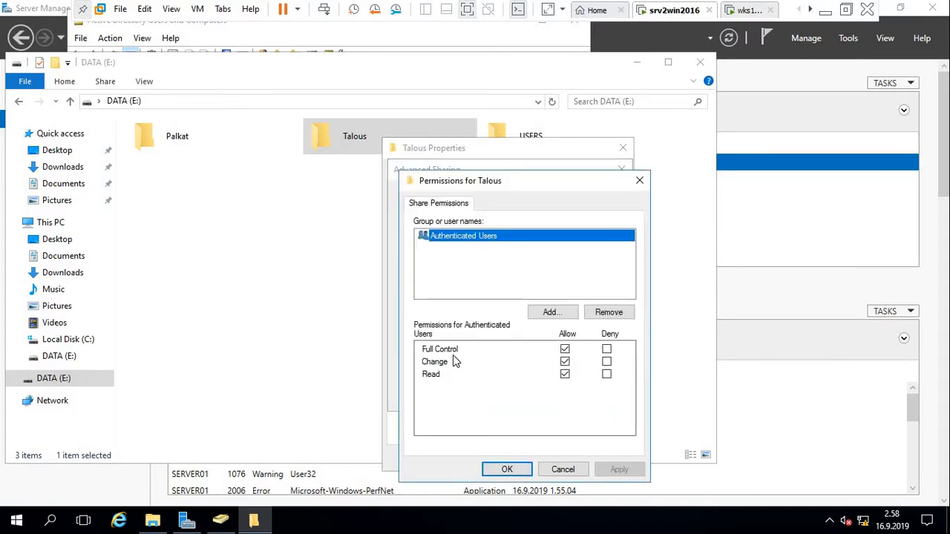
{"action": "left_click", "coordinate": [507, 470]}
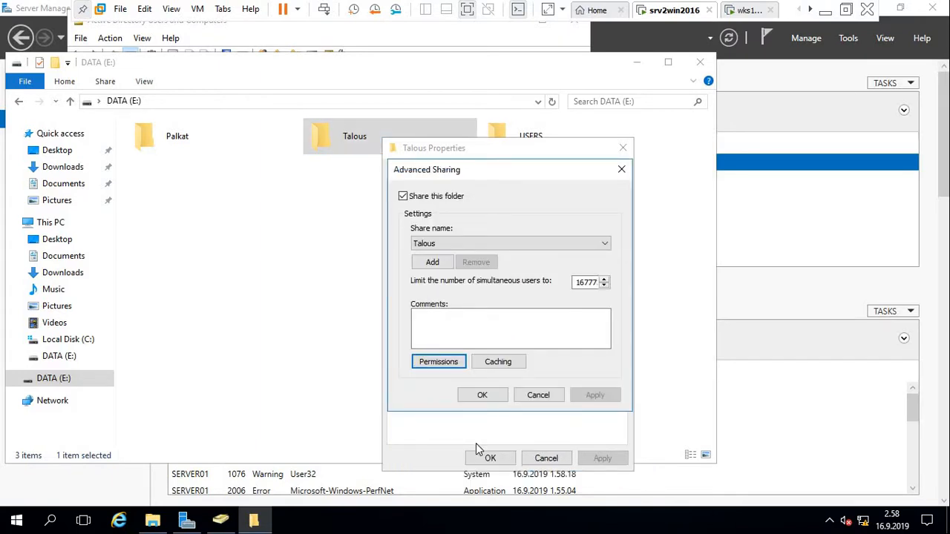
{"action": "left_click", "coordinate": [482, 395]}
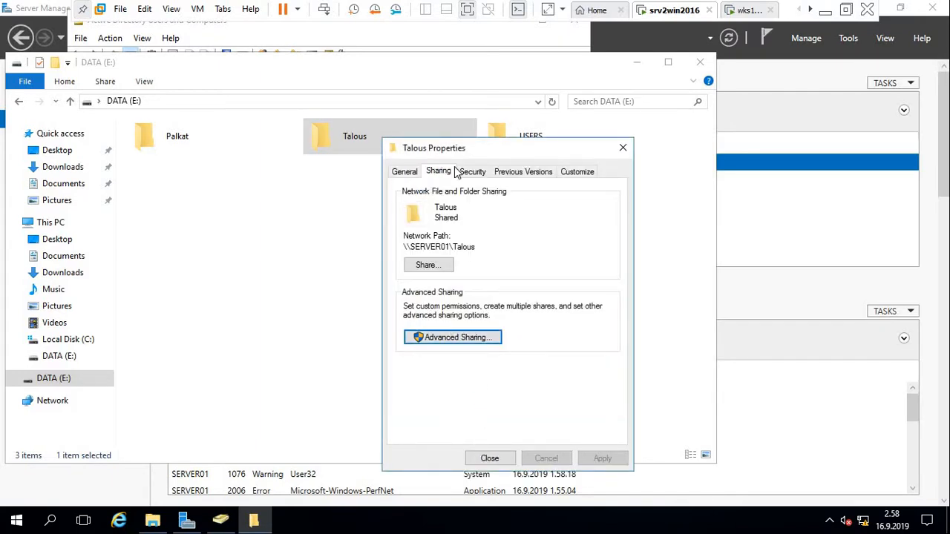
{"action": "left_click", "coordinate": [472, 171]}
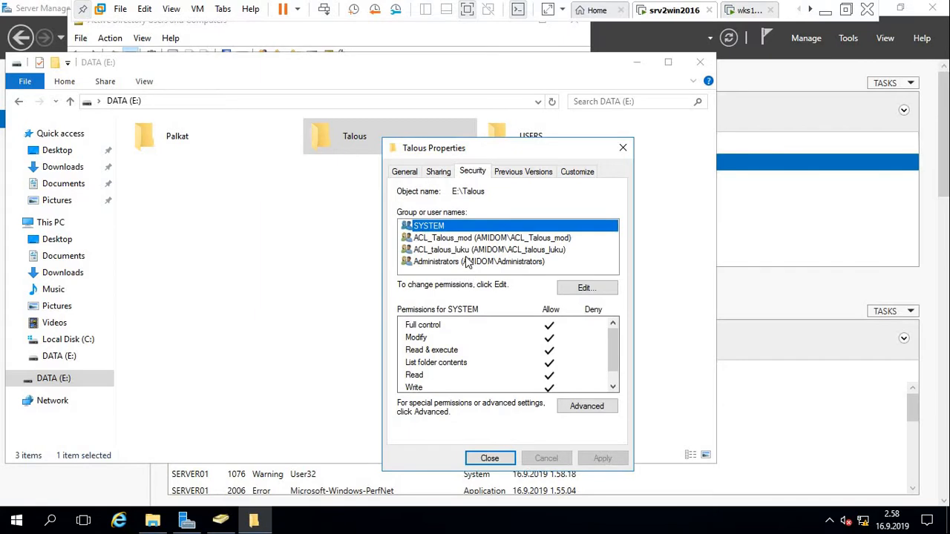
{"action": "left_click", "coordinate": [484, 460]}
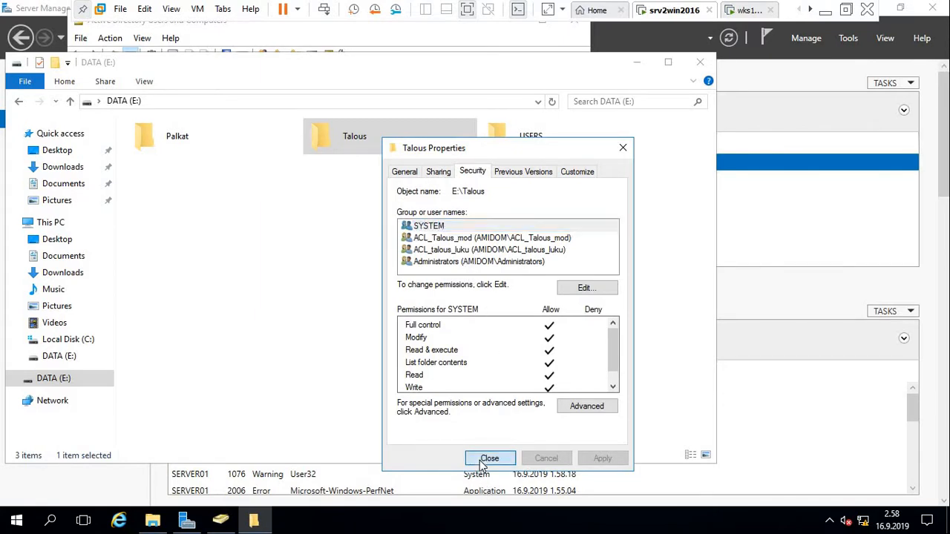
{"action": "left_click", "coordinate": [176, 133]}
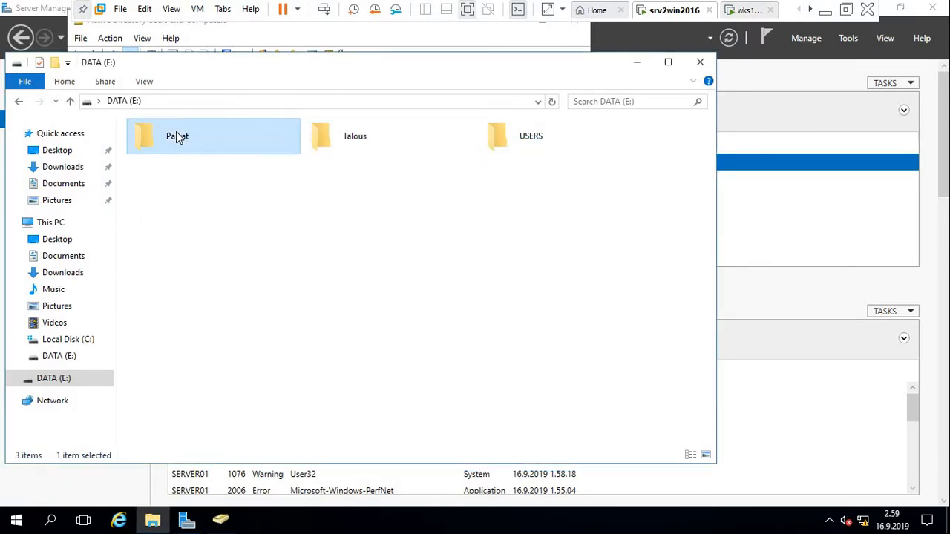
Check Palkat's sharing (\\SERVER01\Palkat) and security permissions, then minimize the DATA (E:) window.
{"action": "right_click", "coordinate": [176, 132]}
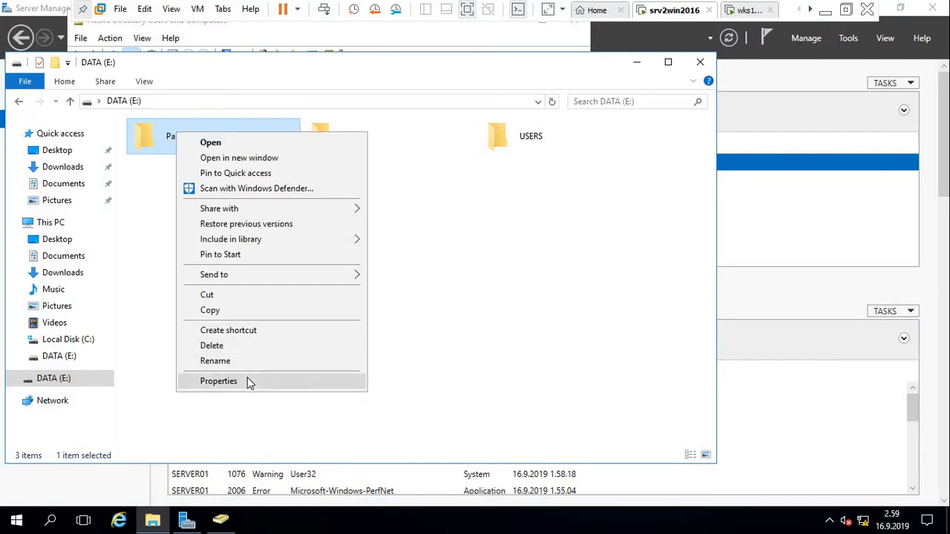
{"action": "left_click", "coordinate": [218, 380]}
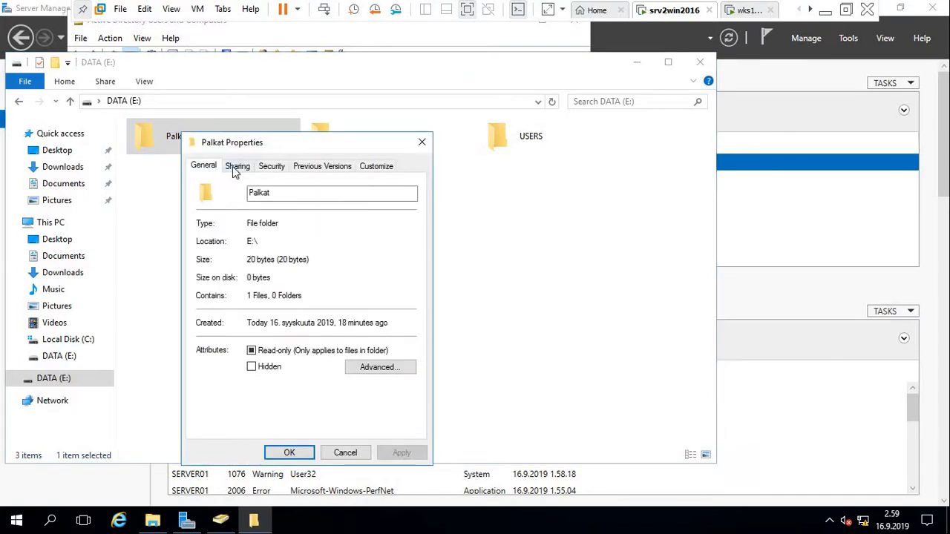
{"action": "left_click", "coordinate": [236, 167]}
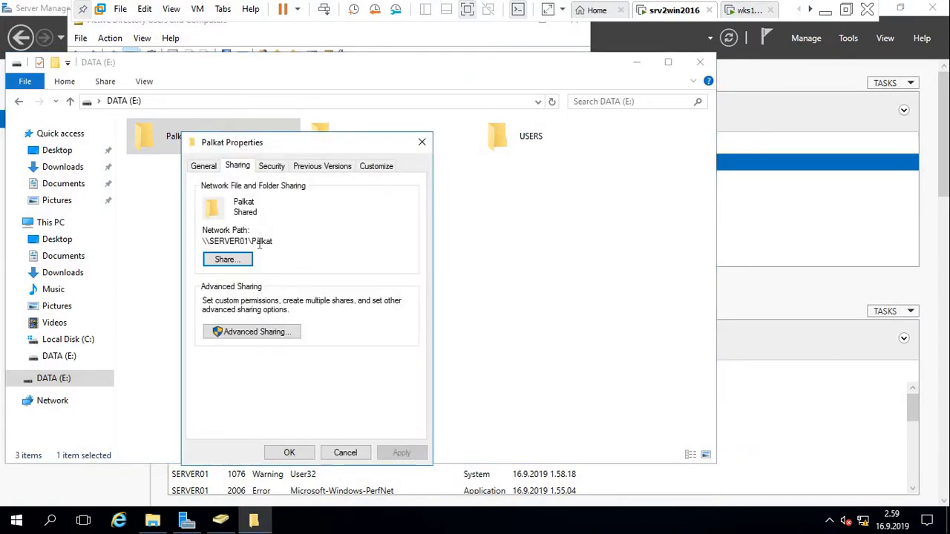
{"action": "left_click", "coordinate": [273, 167]}
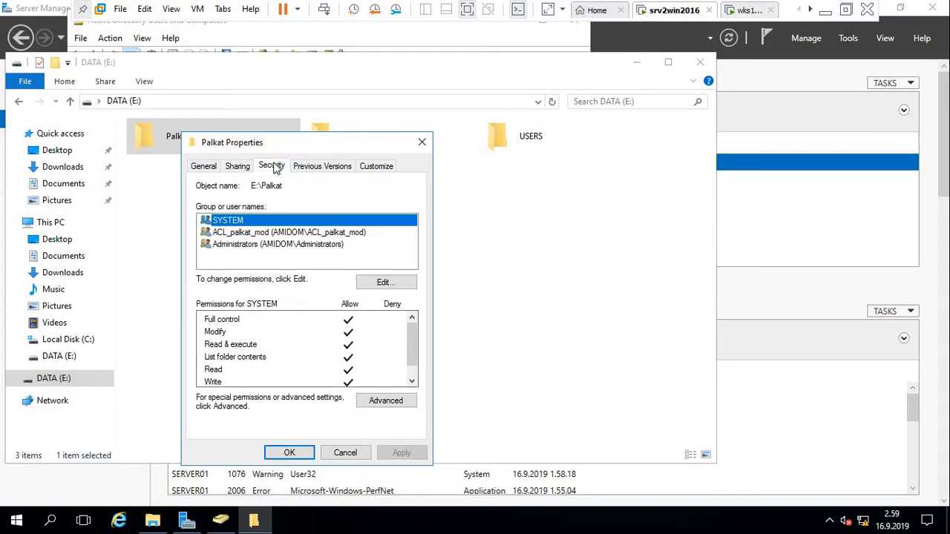
{"action": "left_click", "coordinate": [422, 142]}
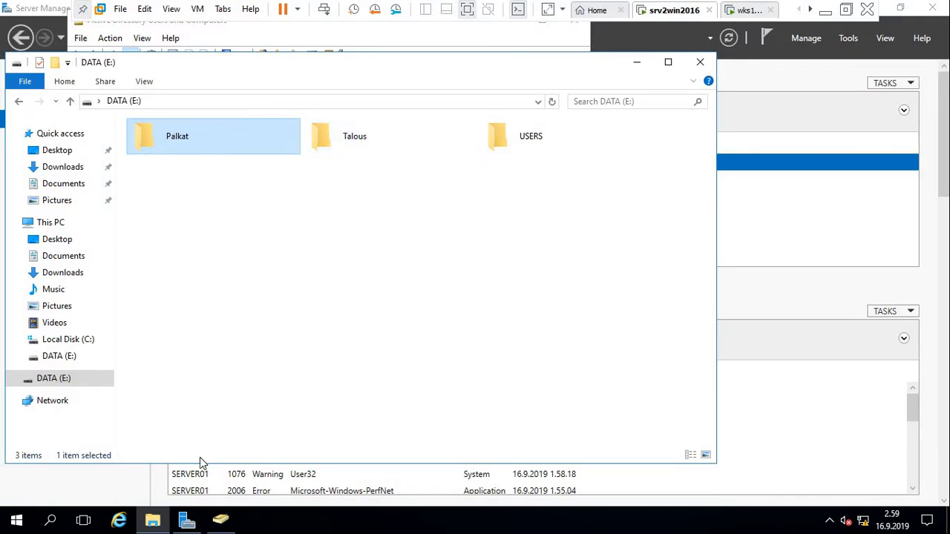
{"action": "left_click", "coordinate": [156, 521]}
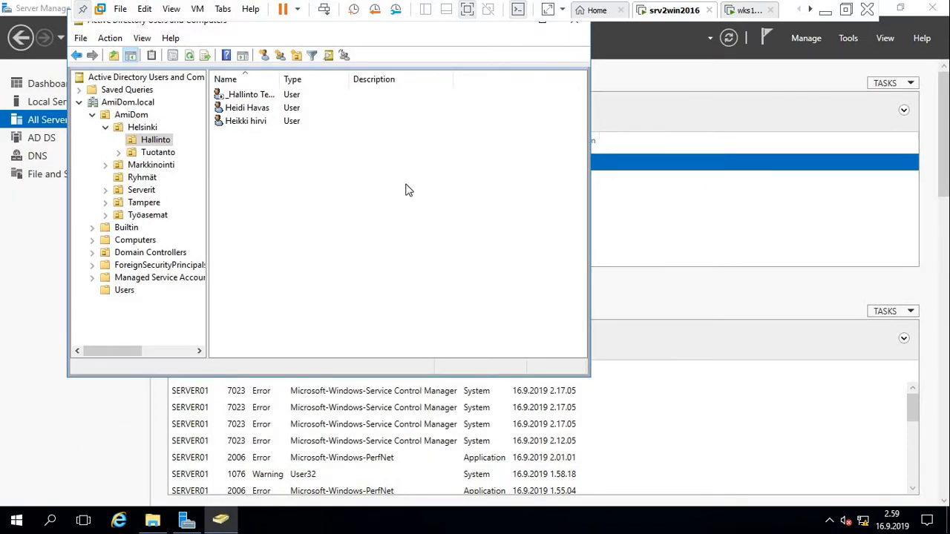
Restore File Explorer and browse from This PC into Local Disk (C:)\Windows.
{"action": "left_click", "coordinate": [153, 523]}
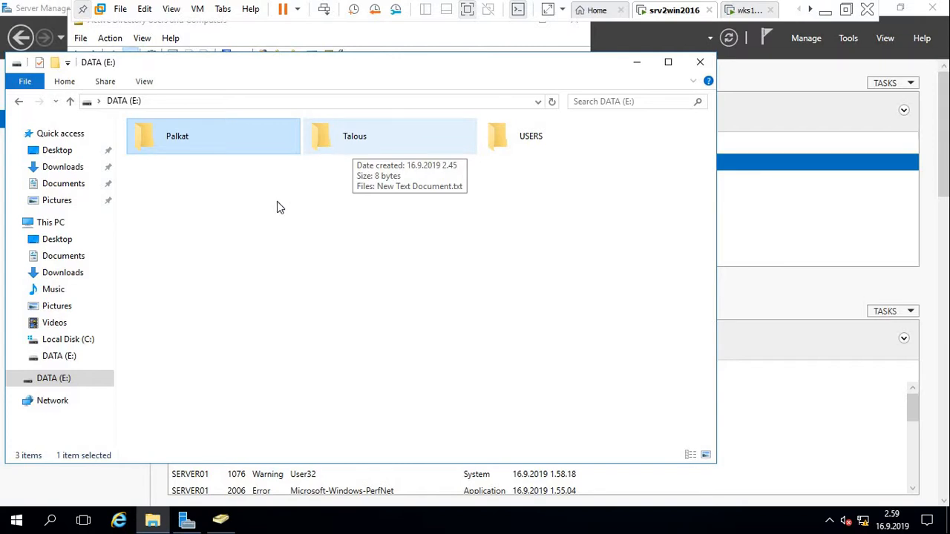
{"action": "left_click", "coordinate": [45, 227]}
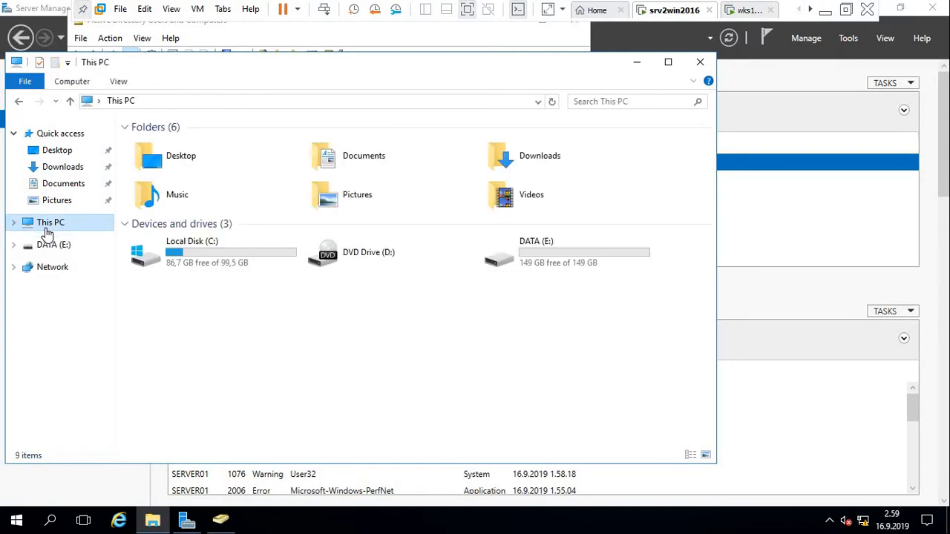
{"action": "double_click", "coordinate": [193, 266]}
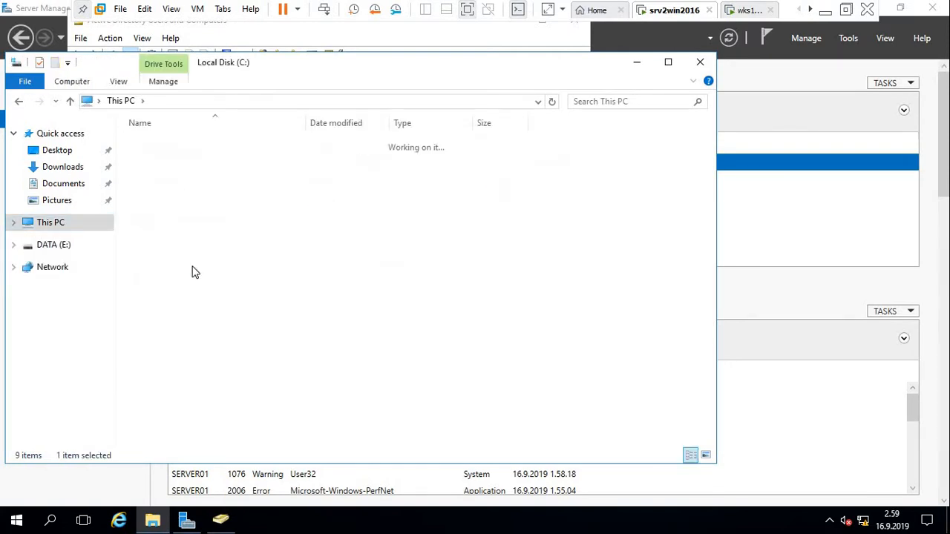
{"action": "double_click", "coordinate": [167, 216]}
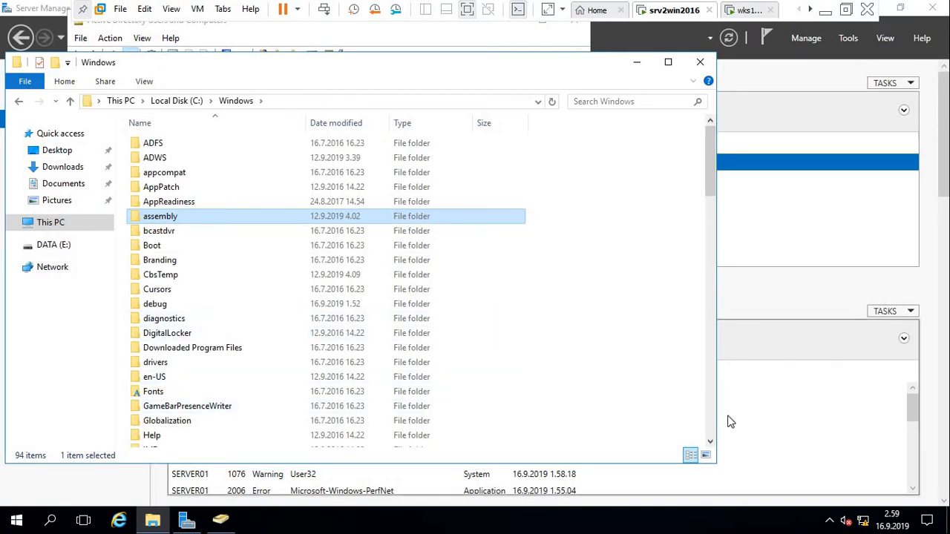
{"action": "scroll", "coordinate": [717, 435], "scroll_direction": "down", "scroll_amount": 20}
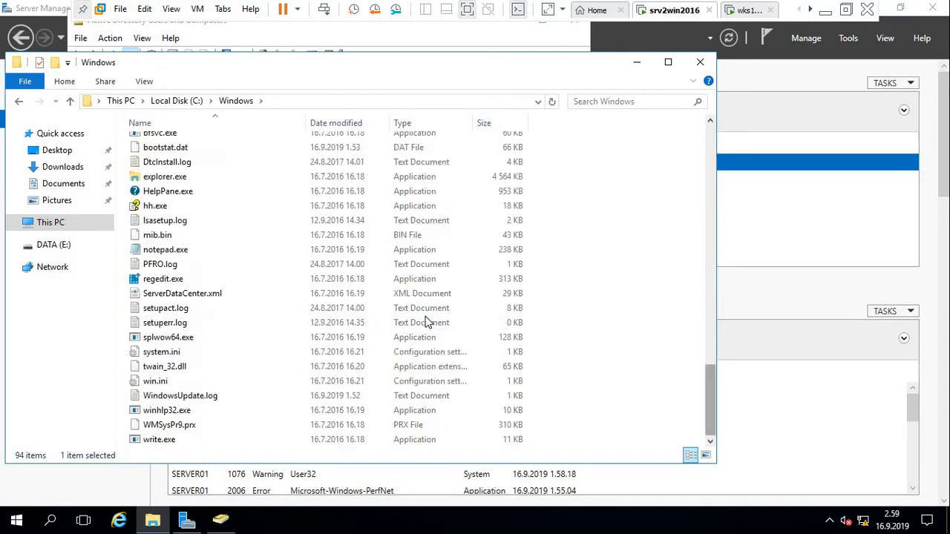
{"action": "left_click", "coordinate": [710, 123]}
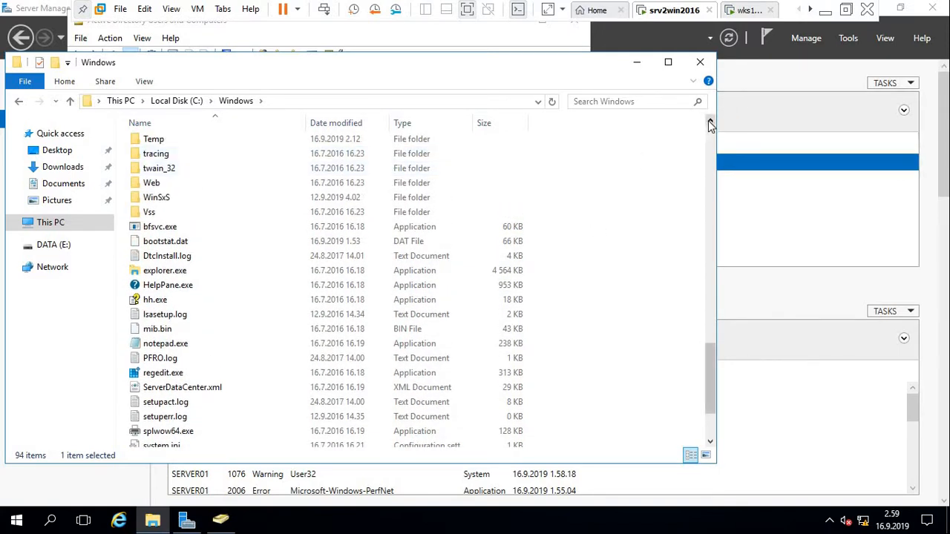
{"action": "left_click", "coordinate": [710, 122]}
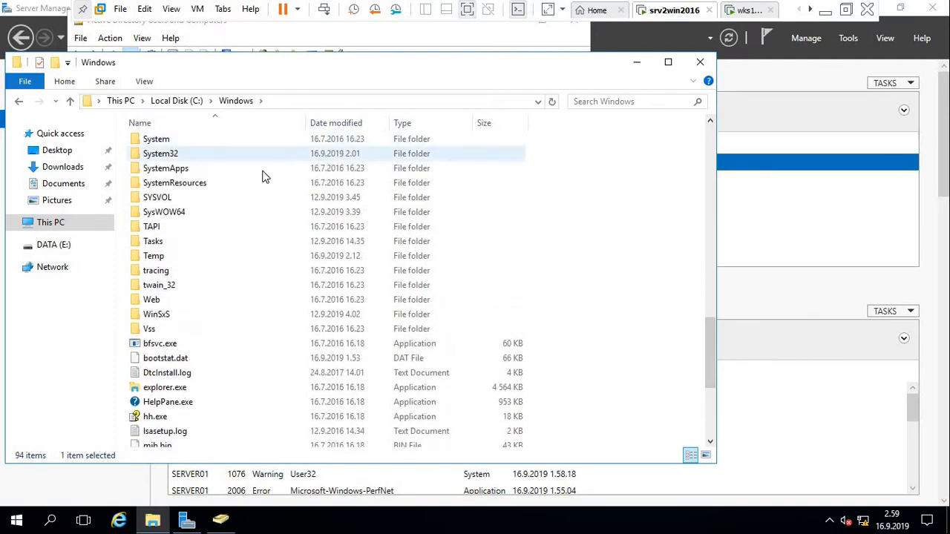
Go through SYSVOL\sysvol\AmiDom.local into the scripts folder, backing out of Policies.
{"action": "double_click", "coordinate": [198, 200]}
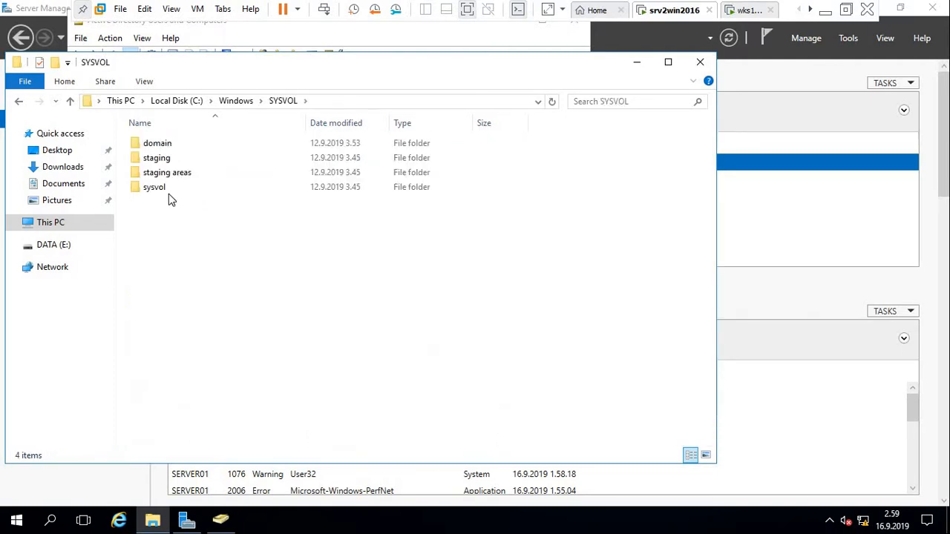
{"action": "double_click", "coordinate": [152, 190]}
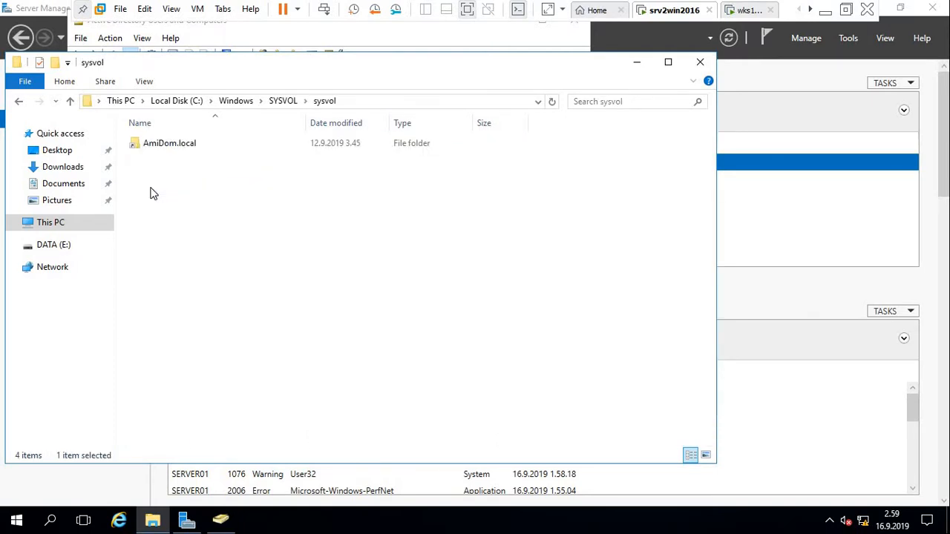
{"action": "double_click", "coordinate": [178, 143]}
{"action": "double_click", "coordinate": [157, 145]}
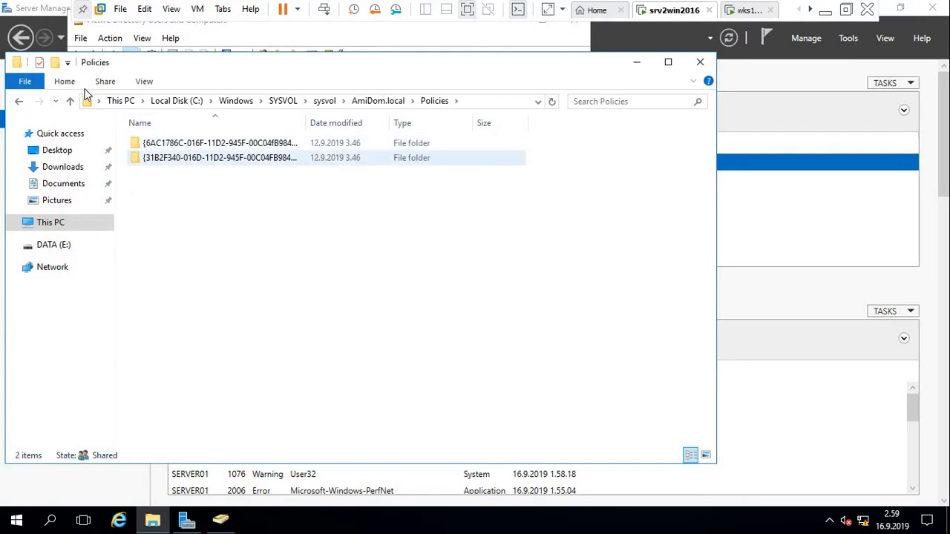
{"action": "key", "text": "BackSpace"}
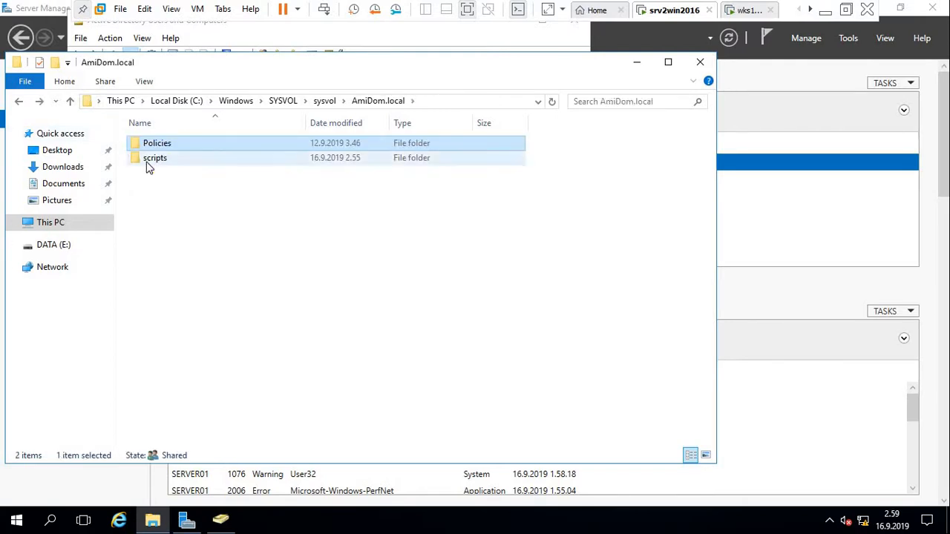
{"action": "left_click", "coordinate": [146, 166]}
{"action": "double_click", "coordinate": [146, 165]}
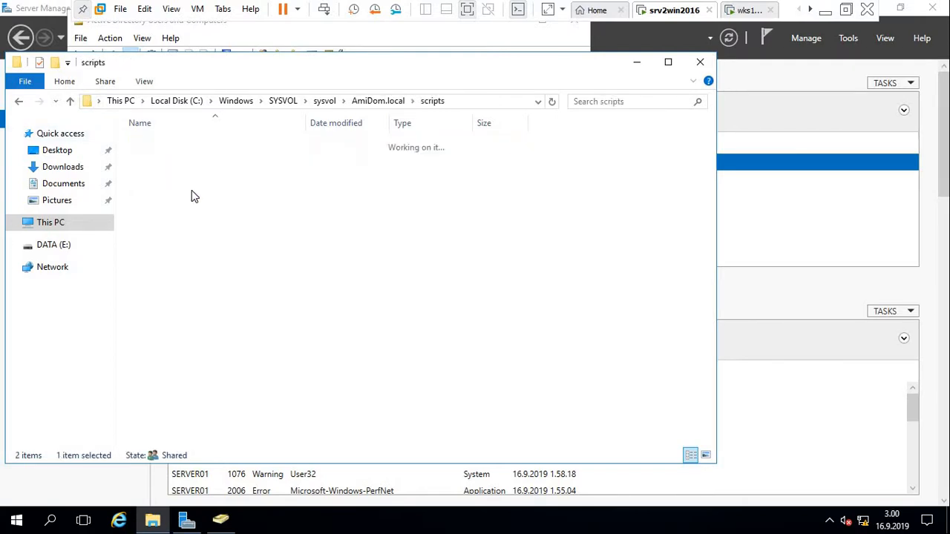
Create a new text document in the scripts folder, first naming it tal.txt.
{"action": "right_click", "coordinate": [201, 242]}
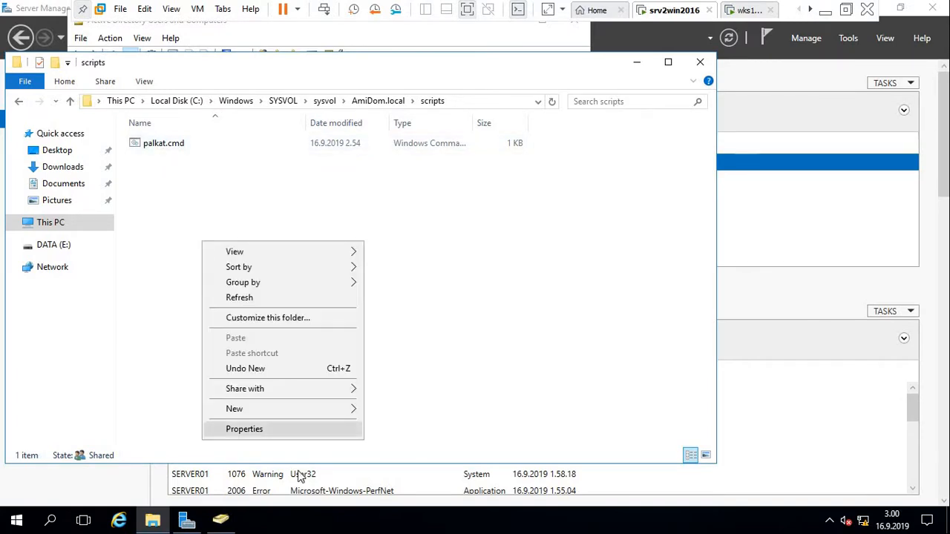
{"action": "mouse_move", "coordinate": [274, 413]}
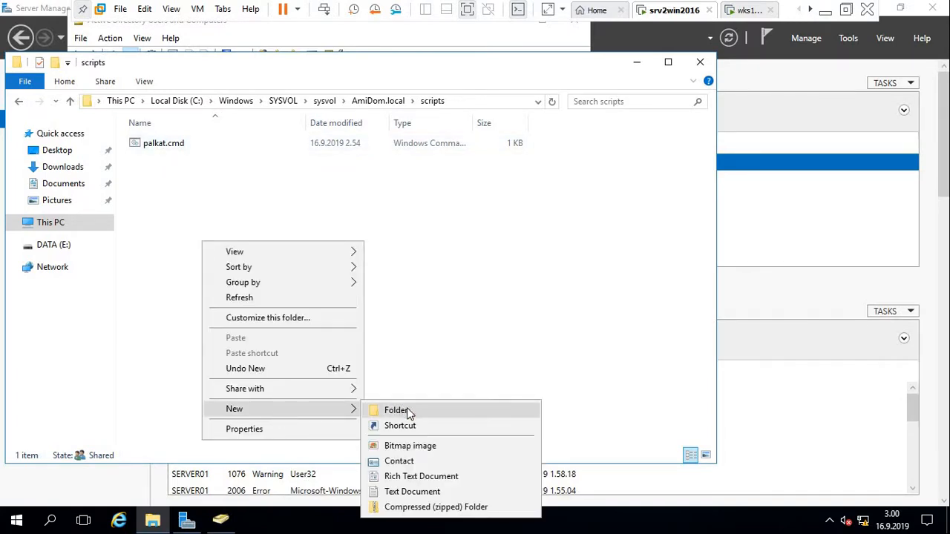
{"action": "left_click", "coordinate": [410, 491]}
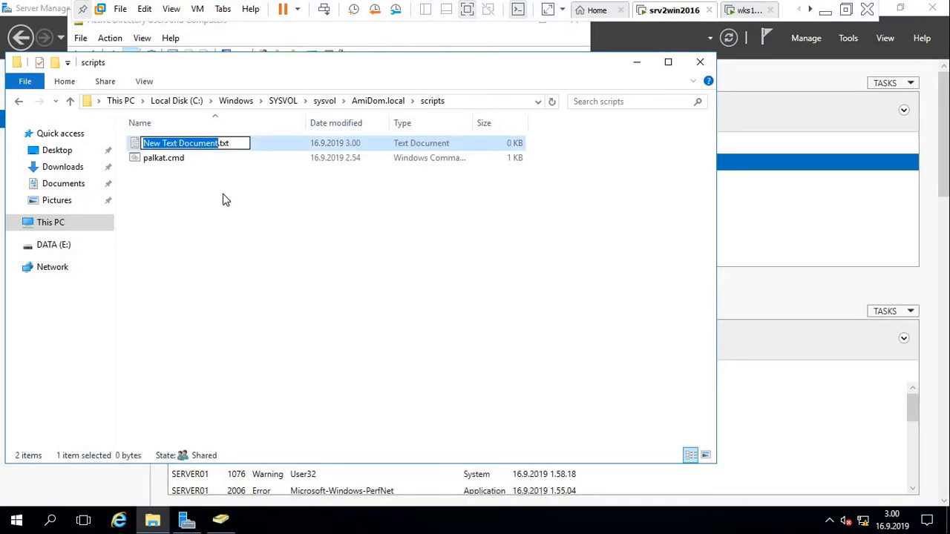
{"action": "key", "text": "BackSpace"}
{"action": "type", "text": "l"}
{"action": "key", "text": "BackSpace"}
{"action": "type", "text": "tal"}
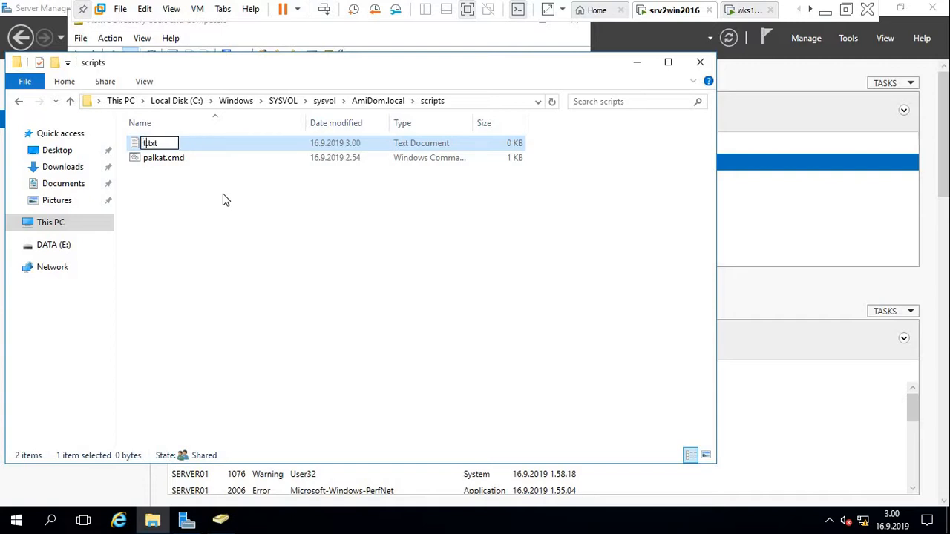
{"action": "key", "text": "Return"}
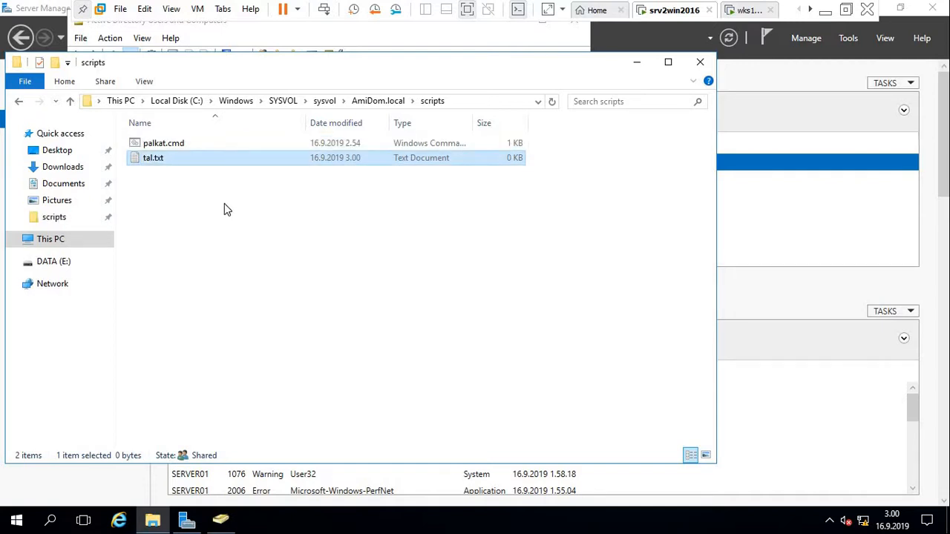
Rename tal.txt to talous.txt and open it in Notepad.
{"action": "right_click", "coordinate": [155, 158]}
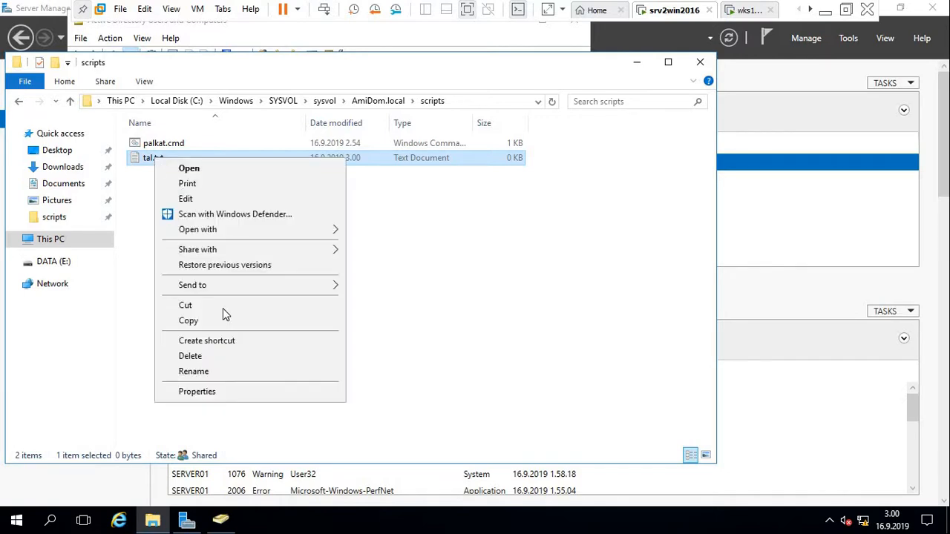
{"action": "left_click", "coordinate": [220, 371]}
{"action": "type", "text": "talo"}
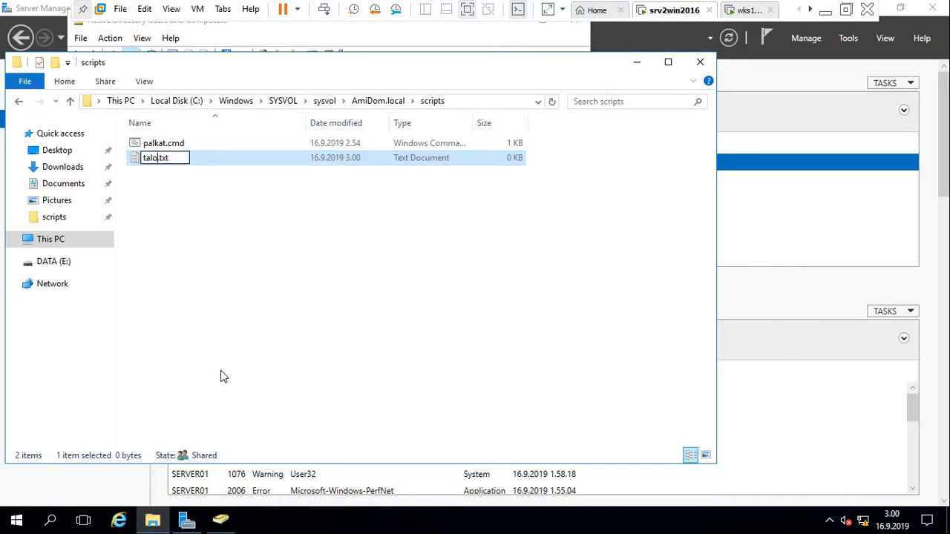
{"action": "type", "text": "us"}
{"action": "left_click", "coordinate": [166, 189]}
{"action": "double_click", "coordinate": [160, 159]}
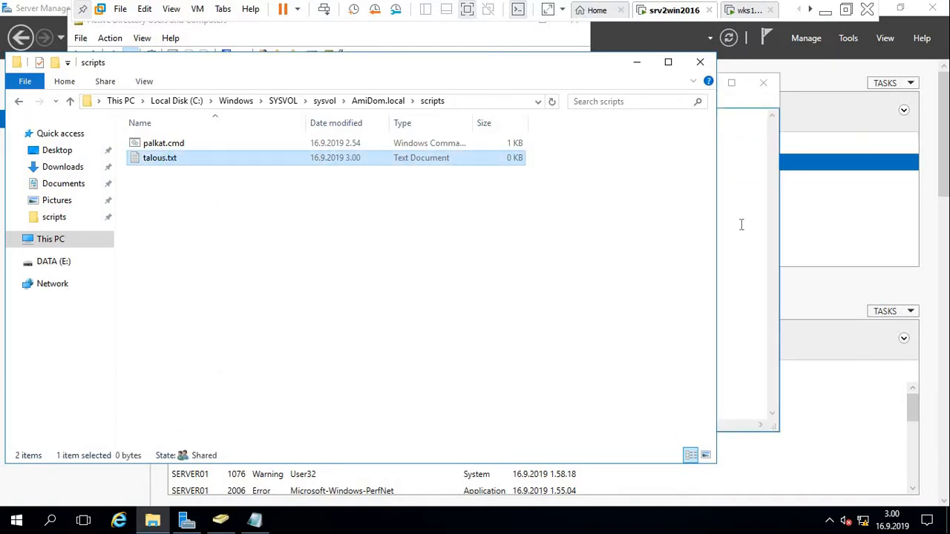
Write the first line 'net use p: /d > nul' in talous.txt.
{"action": "left_click", "coordinate": [756, 227]}
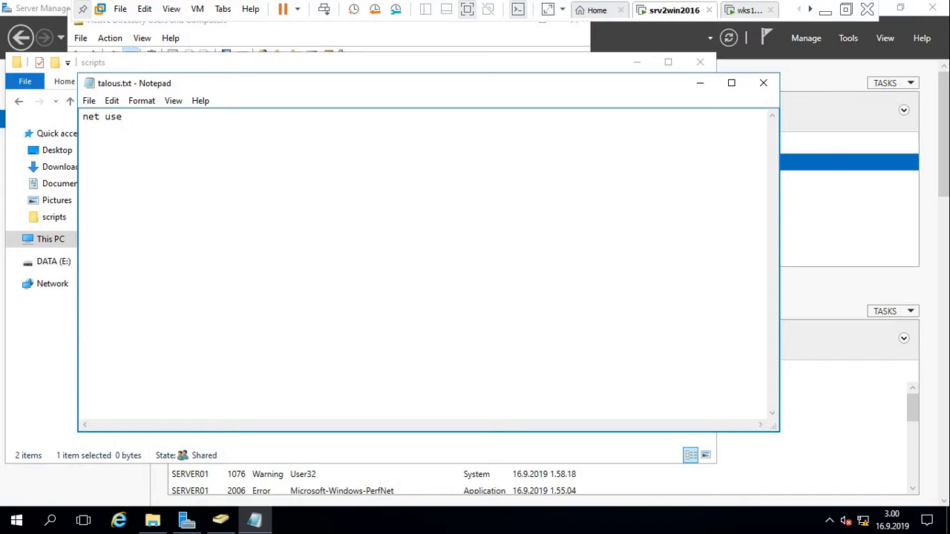
{"action": "type", "text": "p:{"}
{"action": "key", "text": "BackSpace"}
{"action": "type", "text": "/"}
{"action": "key", "text": "End"}
{"action": "type", "text": "d"}
{"action": "type", "text": "> nul"}
Add the second line 'net use p: \\server01\talous'.
{"action": "key", "text": "Return"}
{"action": "type", "text": "net use"}
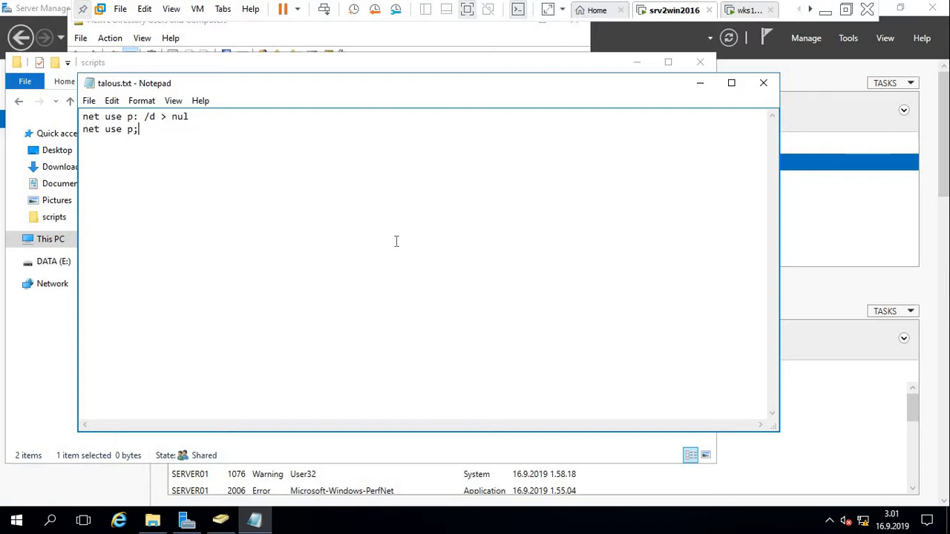
{"action": "type", "text": " p: \\\\server01\\pal"}
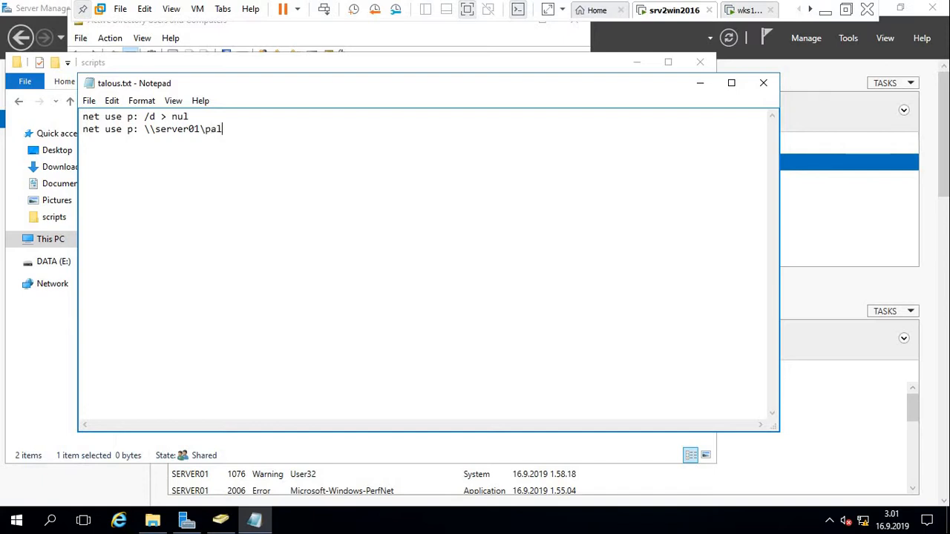
{"action": "key", "text": "BackSpace"}
{"action": "key", "text": "BackSpace"}
{"action": "key", "text": "BackSpace"}
{"action": "type", "text": "talous"}
{"action": "type", "text": "$"}
{"action": "key", "text": "BackSpace"}
Save and close talous.txt, returning to the scripts folder in File Explorer.
{"action": "left_click", "coordinate": [764, 84]}
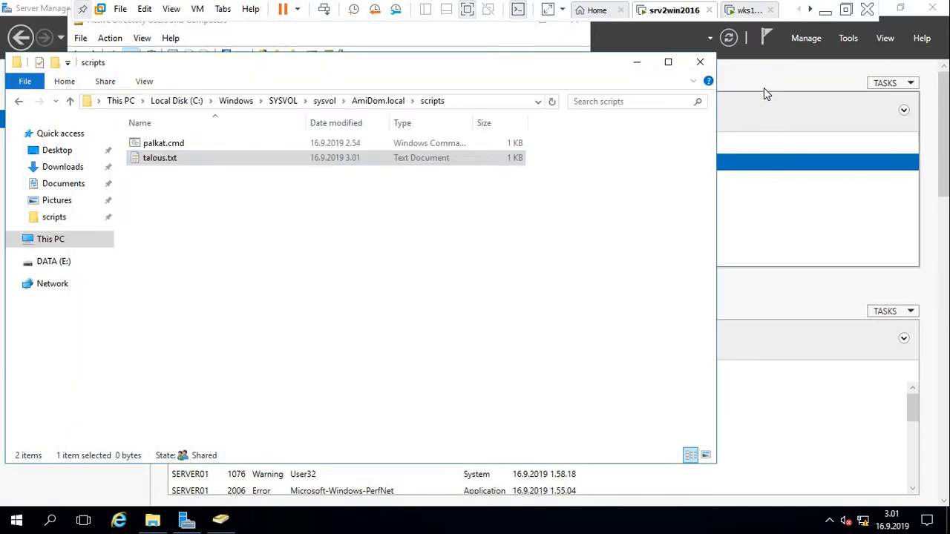
{"action": "right_click", "coordinate": [176, 158]}
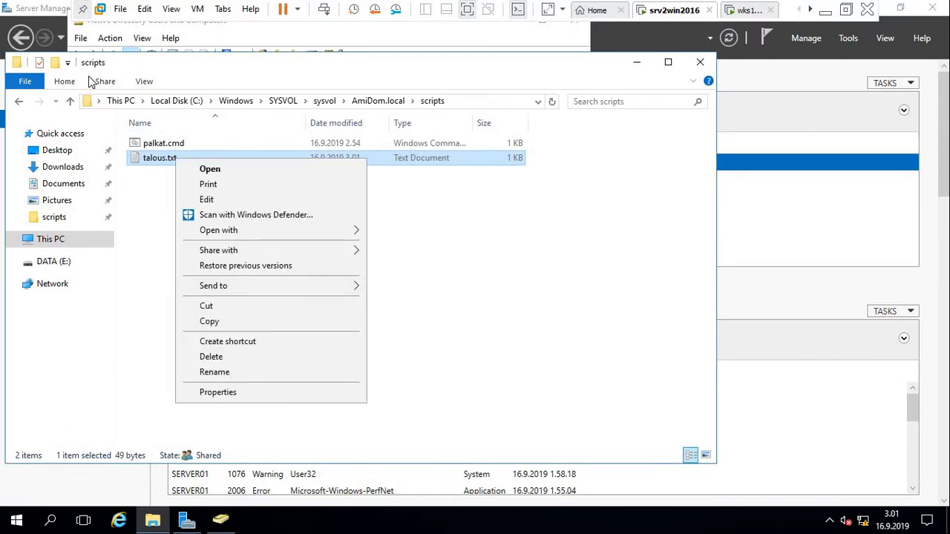
{"action": "left_click", "coordinate": [144, 77]}
{"action": "left_click", "coordinate": [145, 79]}
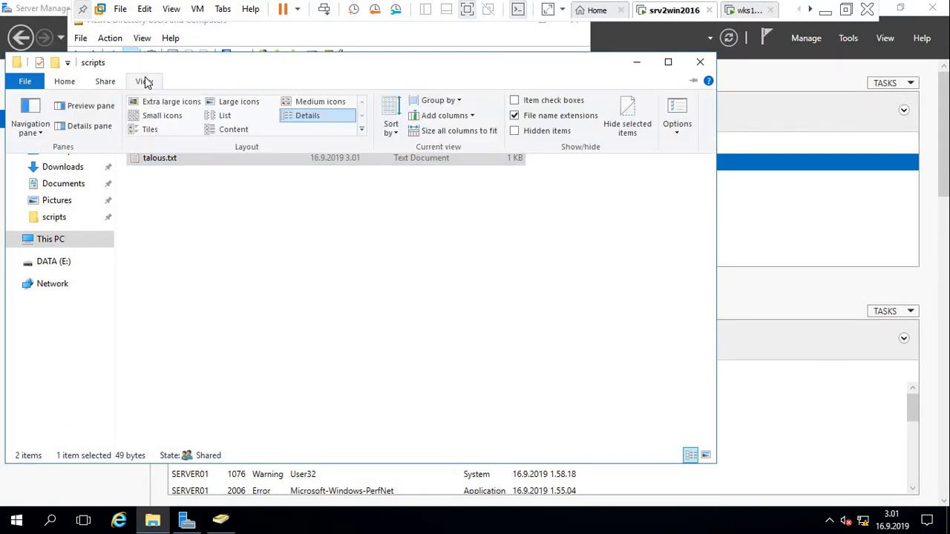
{"action": "left_click", "coordinate": [325, 213]}
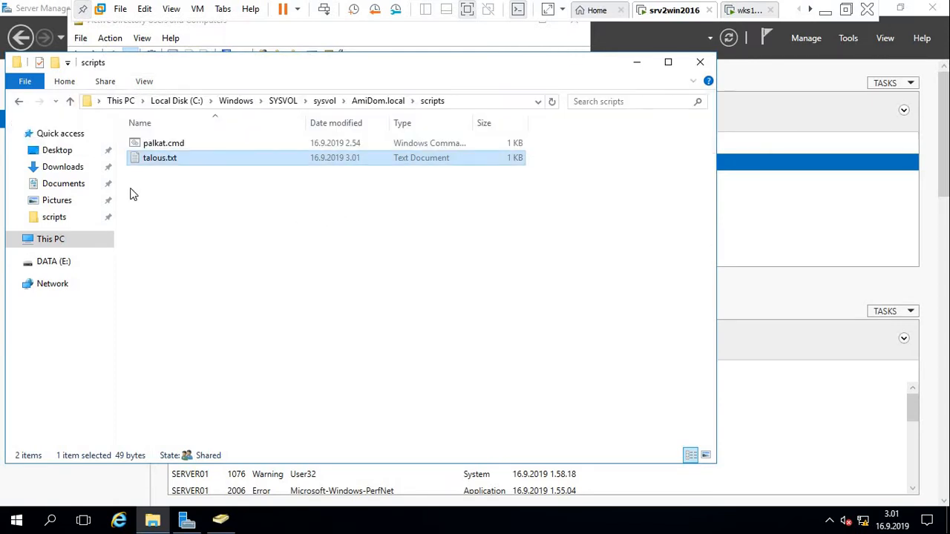
Rename talous.txt to talous.cmd, accepting the file extension change warning.
{"action": "right_click", "coordinate": [163, 166]}
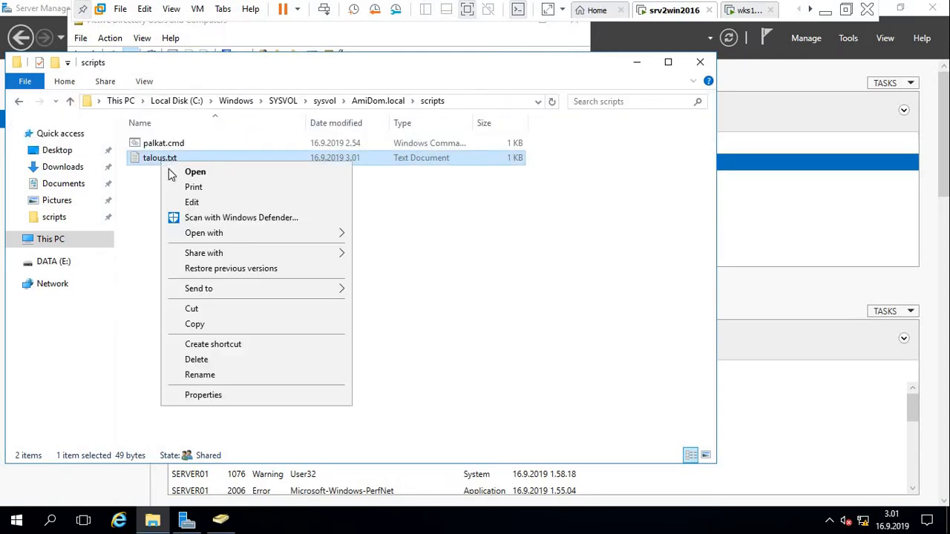
{"action": "left_click", "coordinate": [200, 374]}
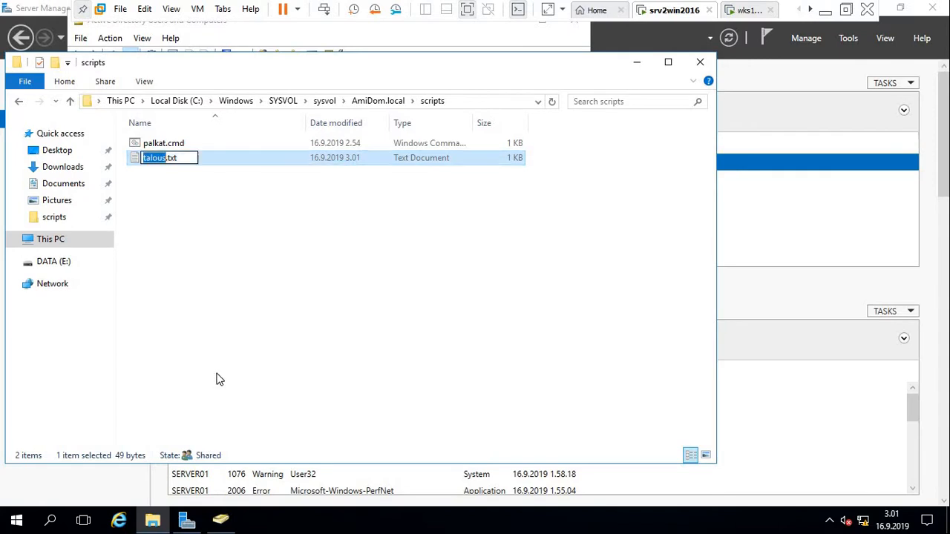
{"action": "left_click", "coordinate": [180, 157]}
{"action": "key", "text": "BackSpace"}
{"action": "key", "text": "BackSpace"}
{"action": "key", "text": "BackSpace"}
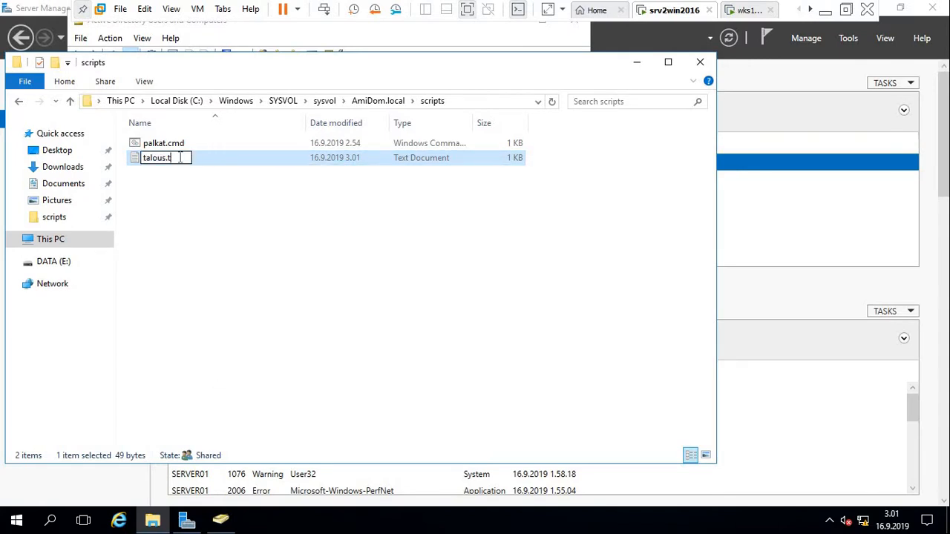
{"action": "type", "text": "cmd"}
{"action": "left_click", "coordinate": [199, 199]}
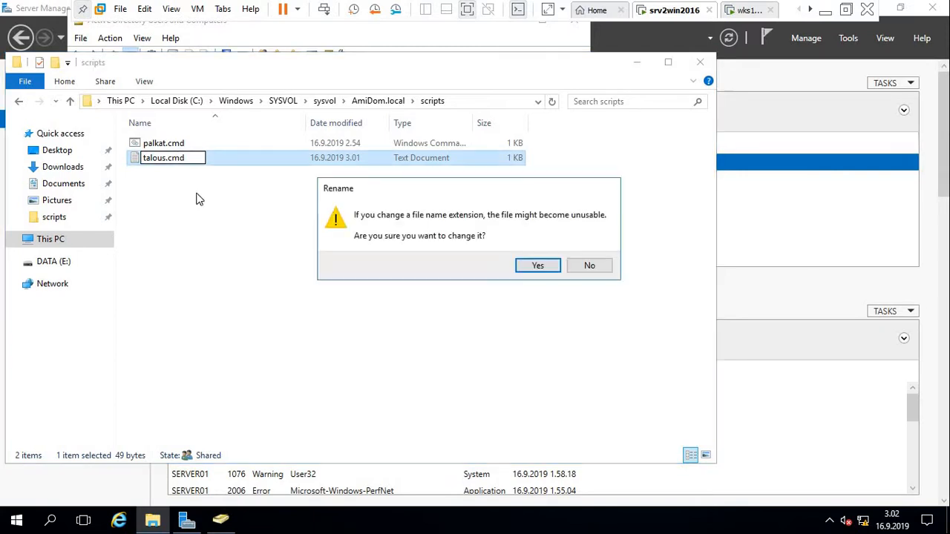
{"action": "left_click", "coordinate": [526, 269]}
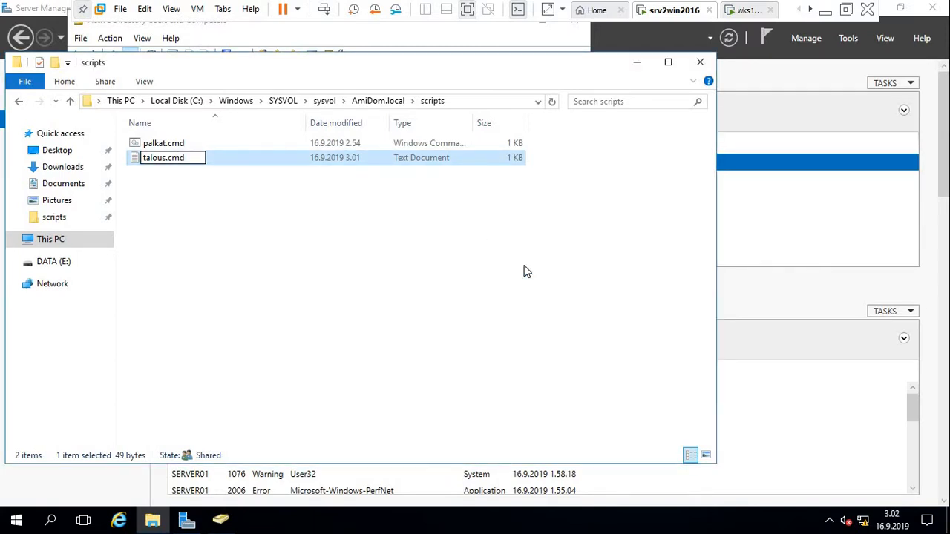
{"action": "left_click", "coordinate": [790, 272]}
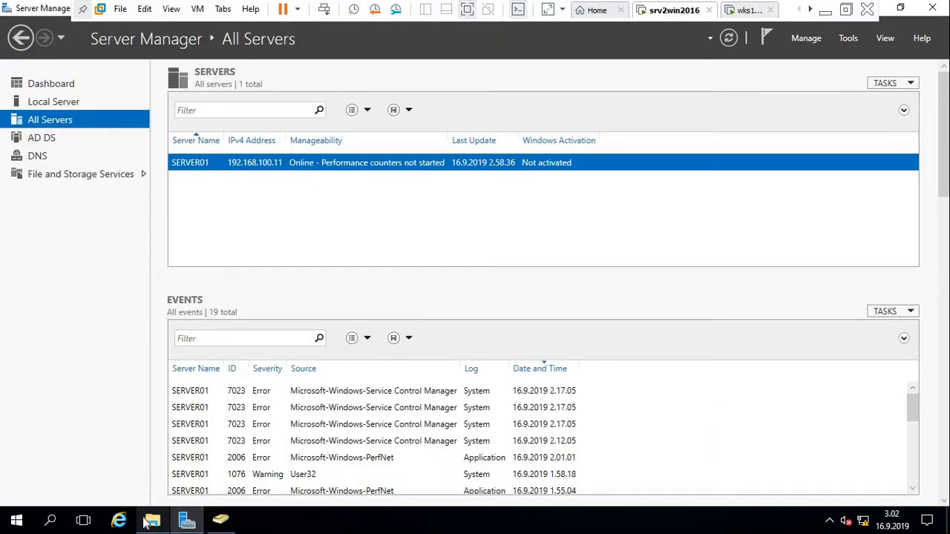
Open the third Hallinto user's properties and check its group memberships.
{"action": "left_click", "coordinate": [195, 524]}
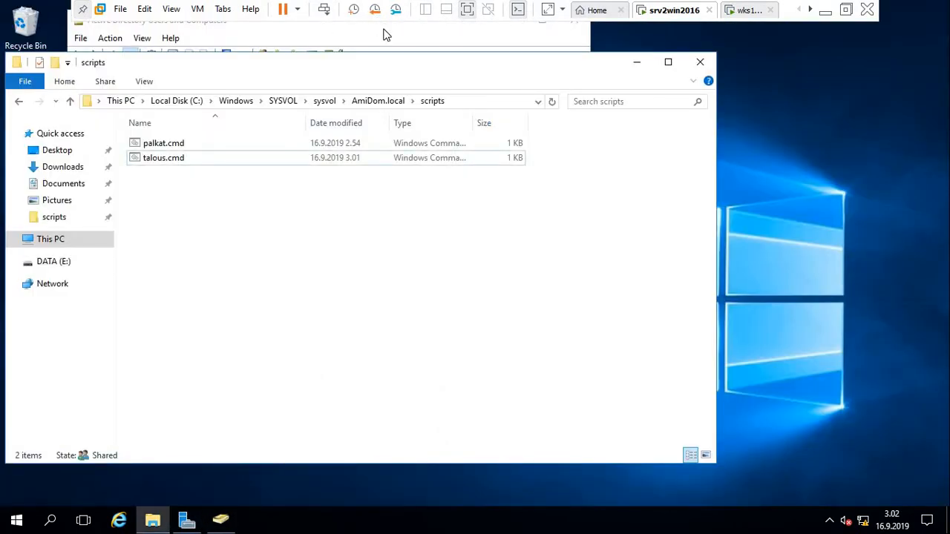
{"action": "left_click", "coordinate": [433, 27]}
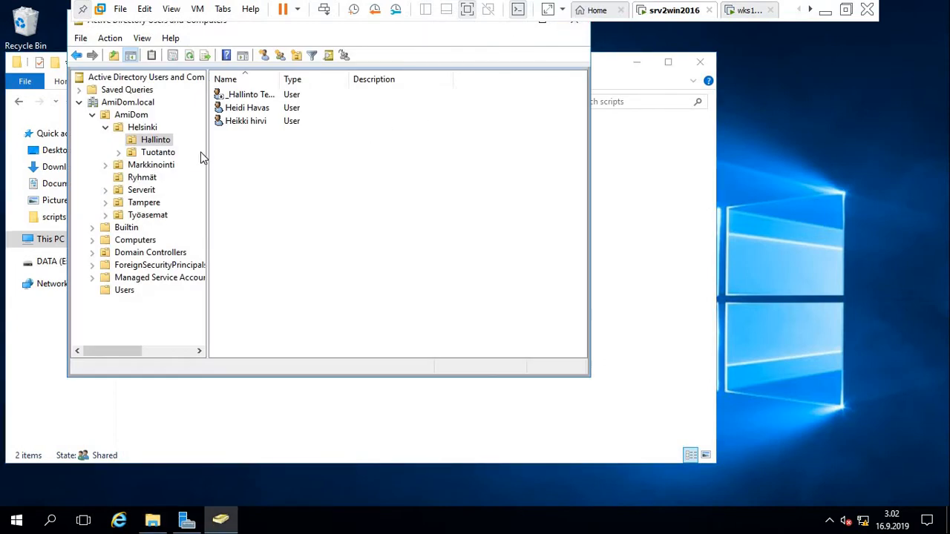
{"action": "left_click", "coordinate": [253, 122]}
{"action": "right_click", "coordinate": [253, 127]}
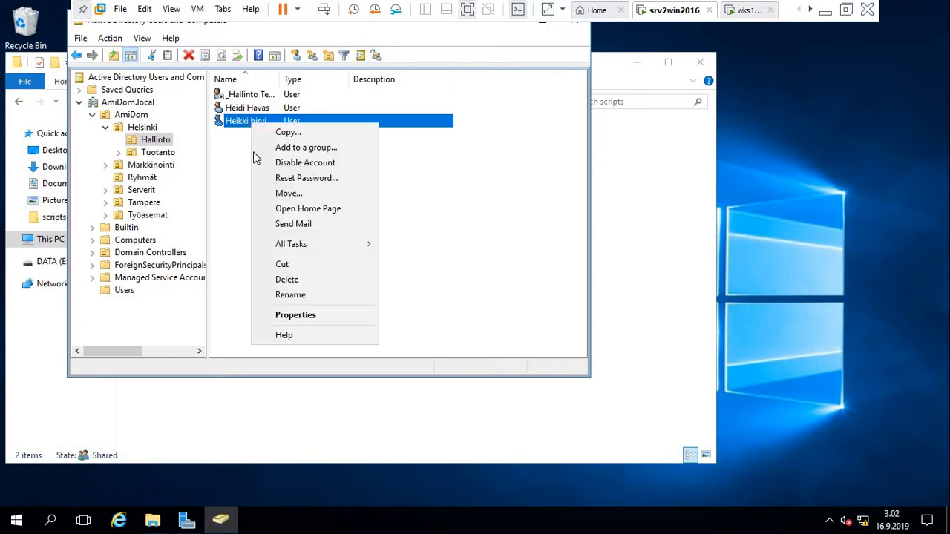
{"action": "left_click", "coordinate": [308, 315]}
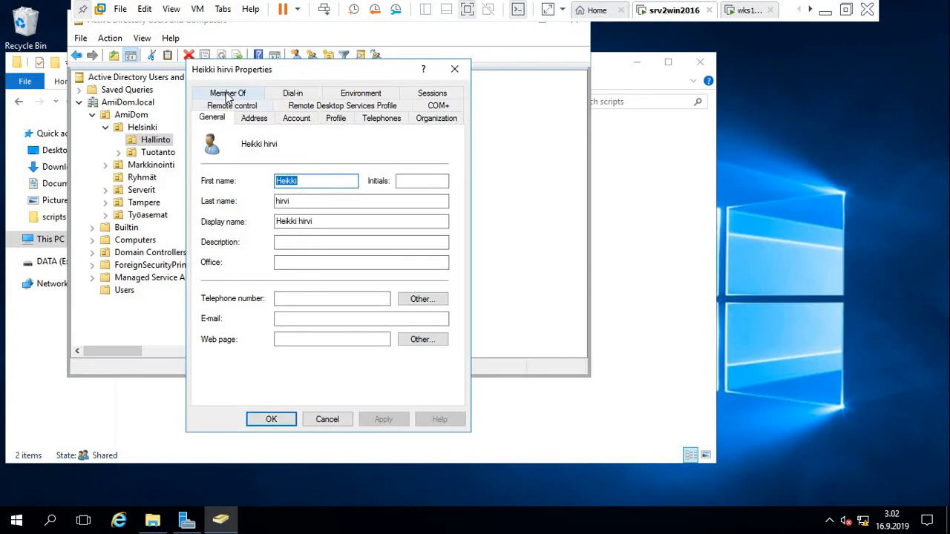
{"action": "left_click", "coordinate": [228, 97]}
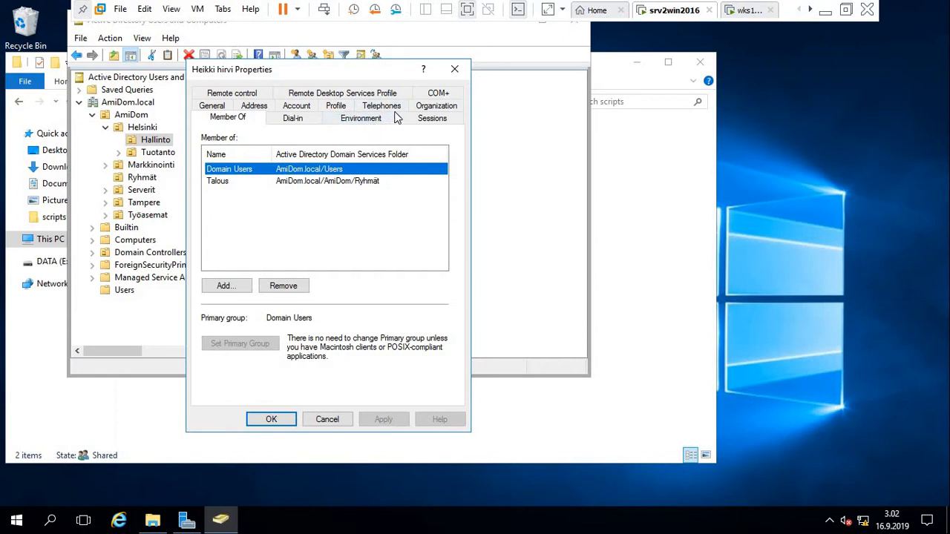
Set the user's Profile logon script to talous.cmd, apply and close.
{"action": "left_click", "coordinate": [338, 106]}
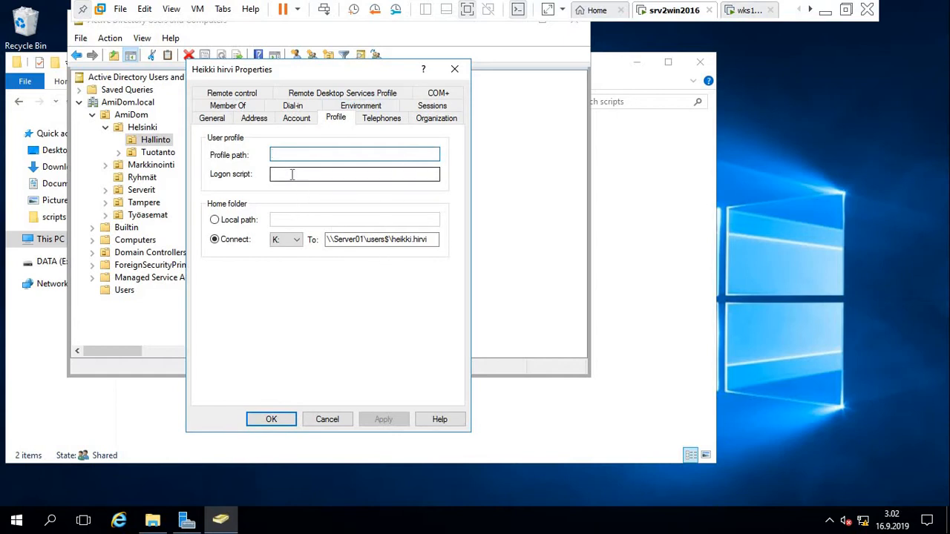
{"action": "left_click", "coordinate": [292, 175]}
{"action": "type", "text": "ta"}
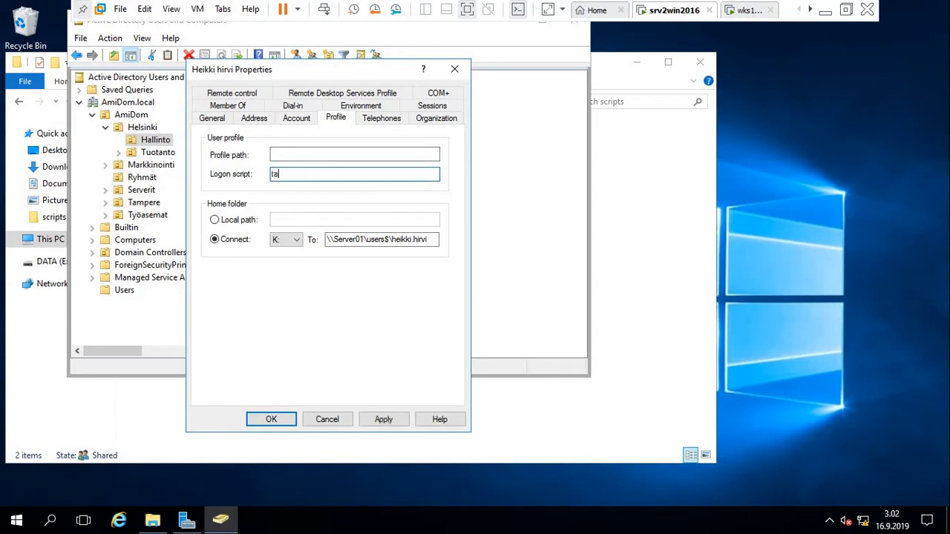
{"action": "type", "text": "lous.cmd"}
{"action": "left_click", "coordinate": [391, 421]}
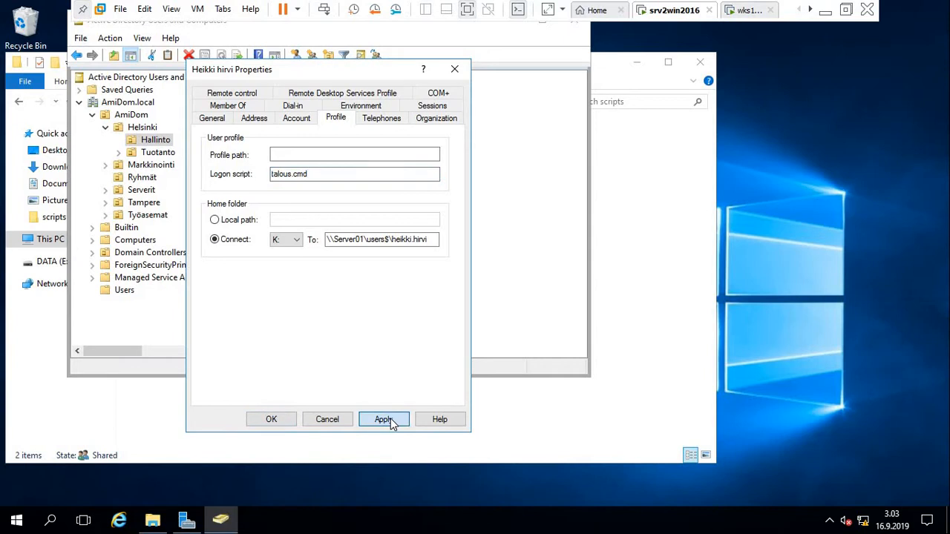
{"action": "left_click", "coordinate": [271, 420]}
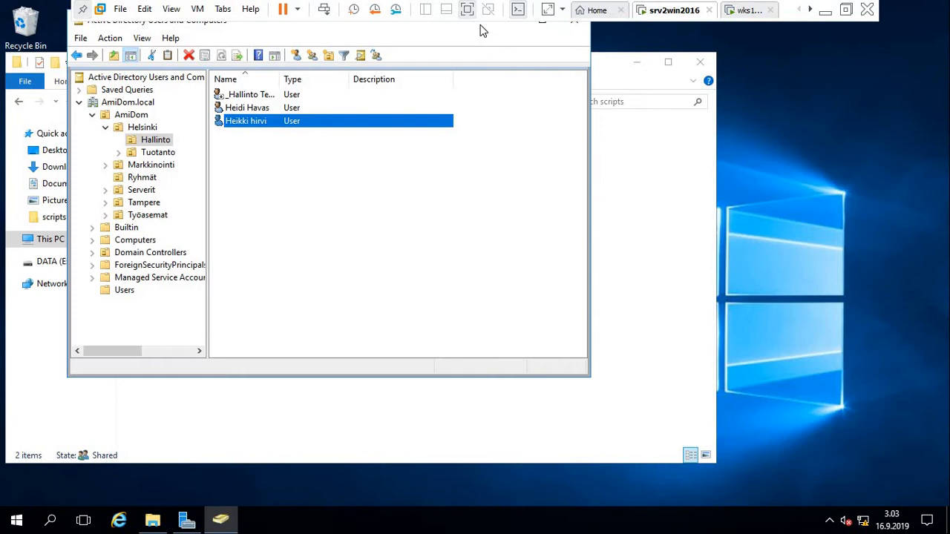
{"action": "left_click_drag", "start_coordinate": [480, 30], "coordinate": [474, 89]}
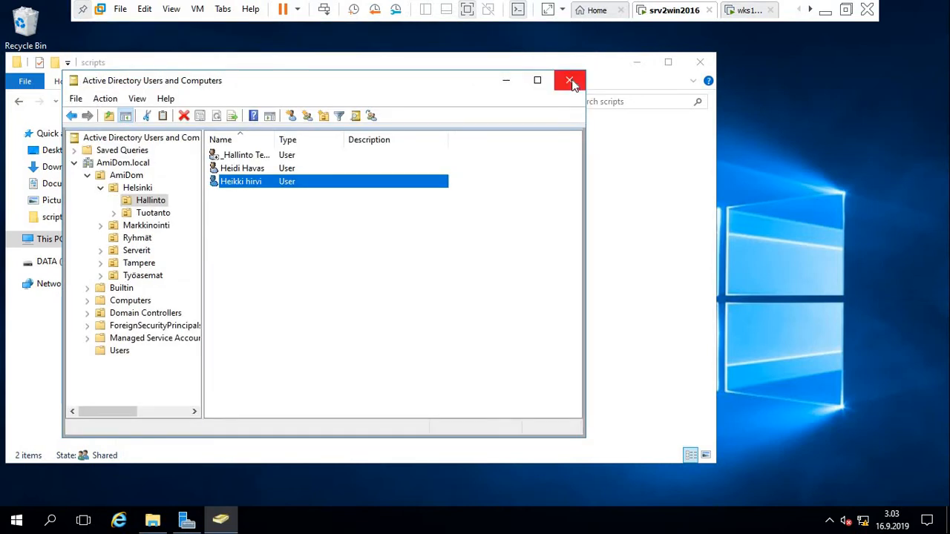
Leave full screen, switch to the wks1win10_1903 VM and sign in with the account password.
{"action": "left_click", "coordinate": [846, 10]}
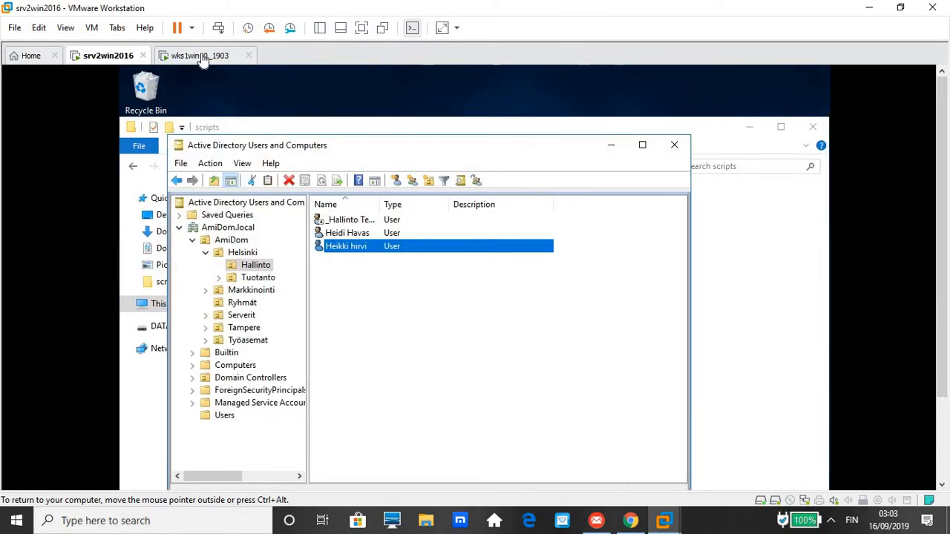
{"action": "left_click", "coordinate": [204, 58]}
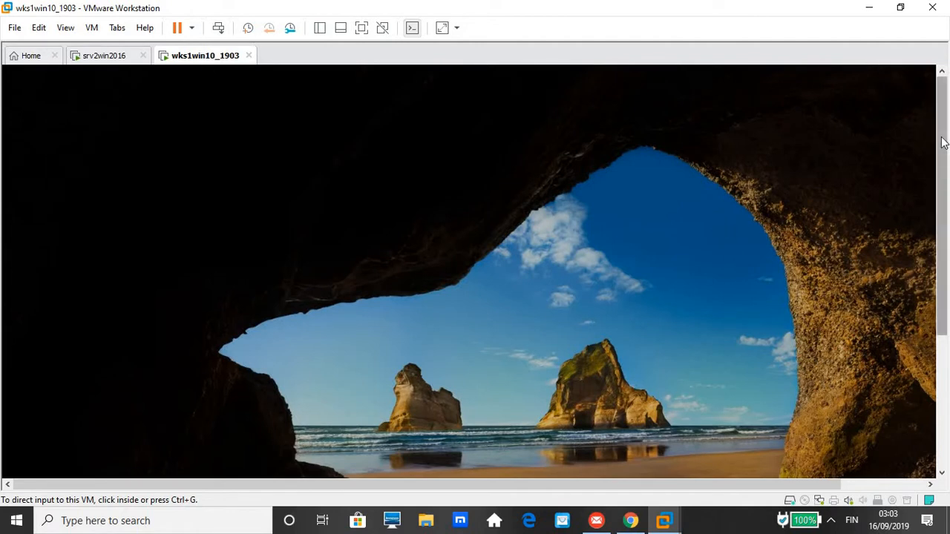
{"action": "left_click_drag", "start_coordinate": [942, 143], "coordinate": [935, 244]}
{"action": "left_click", "coordinate": [497, 251]}
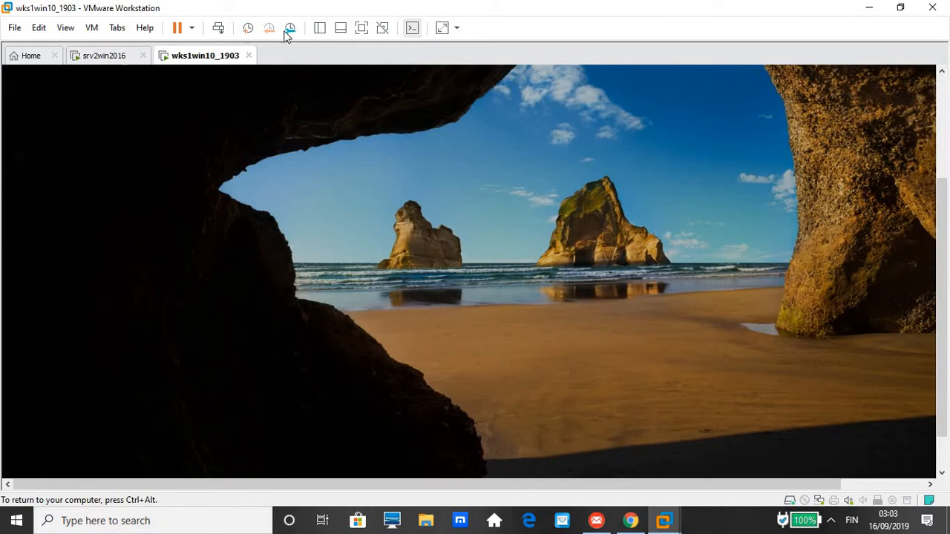
{"action": "key", "text": "ctrl+alt"}
{"action": "left_click", "coordinate": [217, 29]}
{"action": "left_click", "coordinate": [446, 201]}
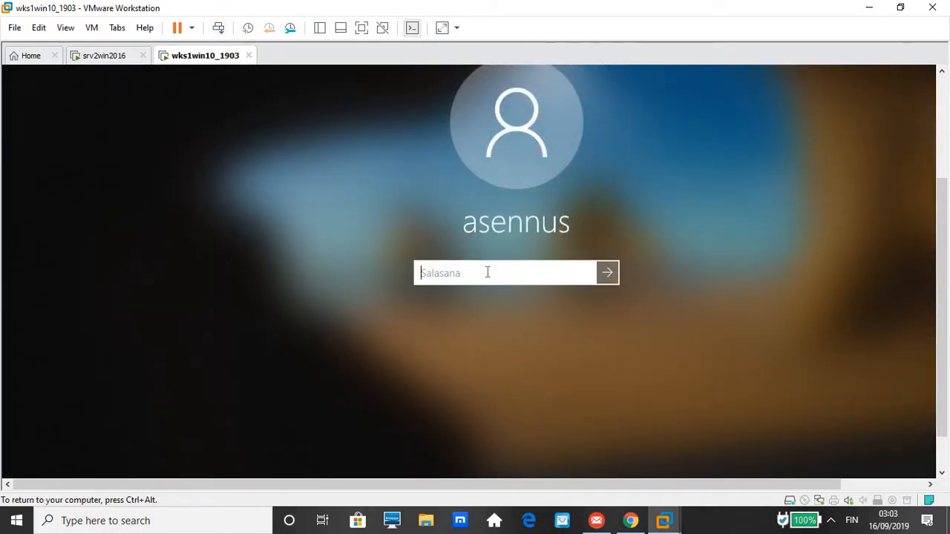
{"action": "type", "text": "•••••••"}
{"action": "key", "text": "Return"}
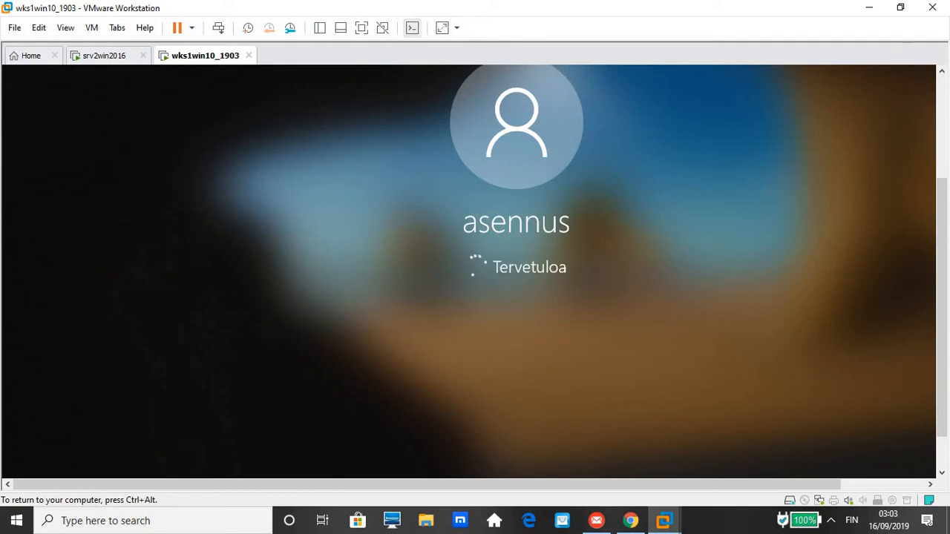
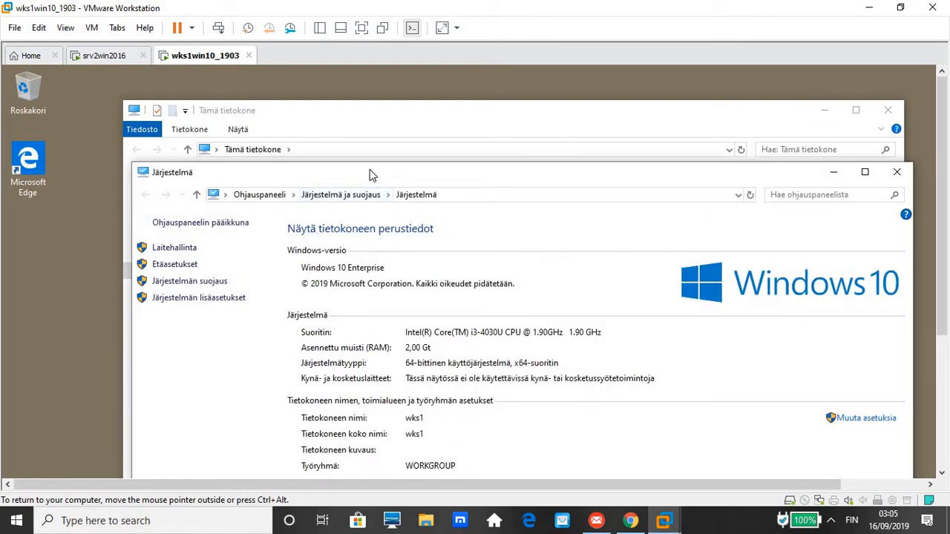
From System properties, change the computer name to wks101.
{"action": "left_click_drag", "start_coordinate": [369, 170], "coordinate": [321, 90]}
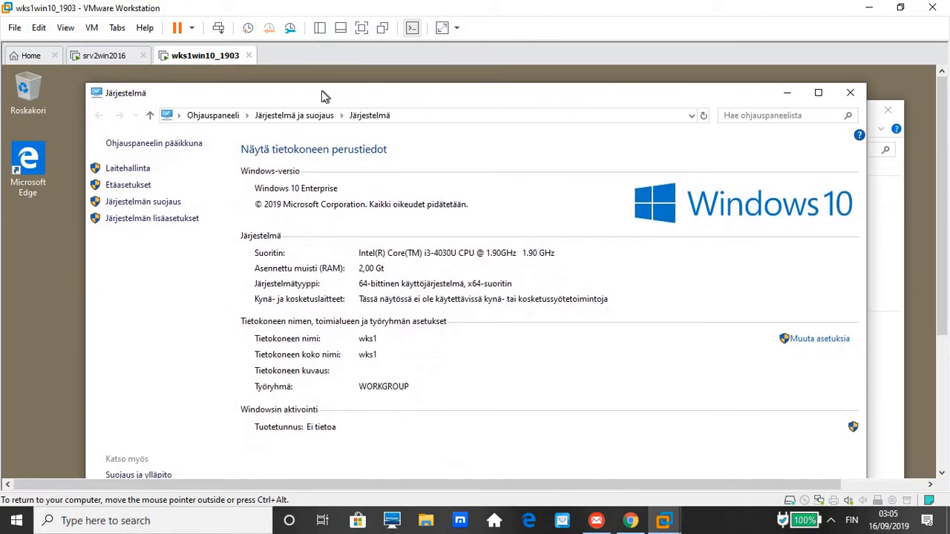
{"action": "left_click", "coordinate": [823, 340]}
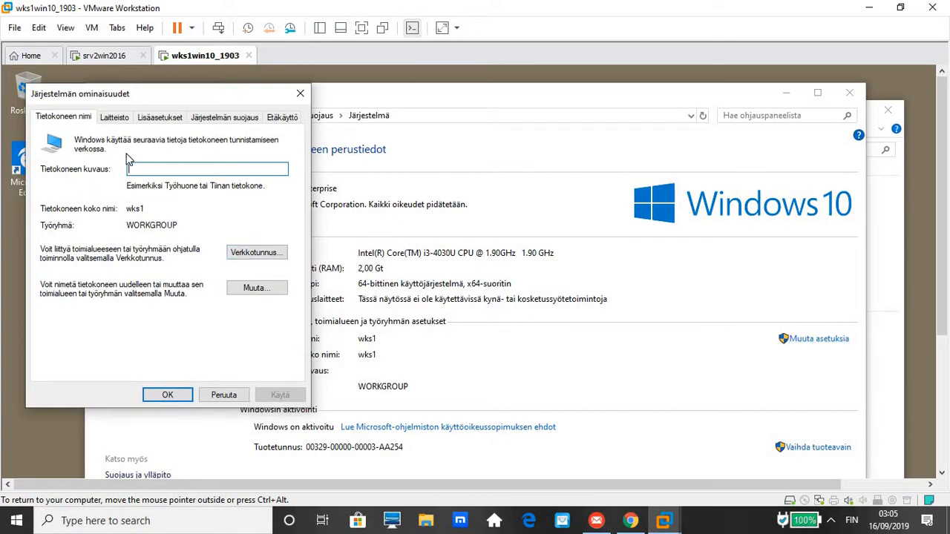
{"action": "left_click", "coordinate": [253, 289]}
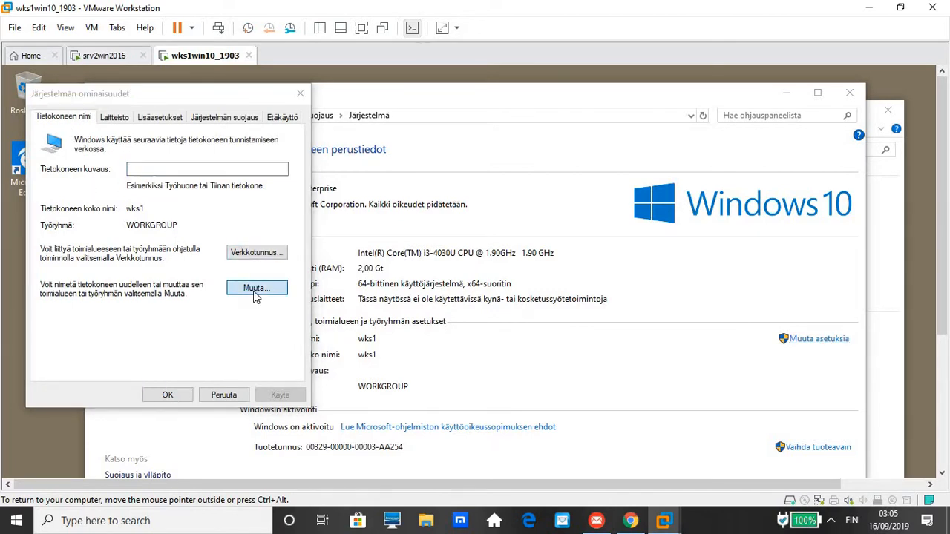
{"action": "left_click", "coordinate": [95, 206]}
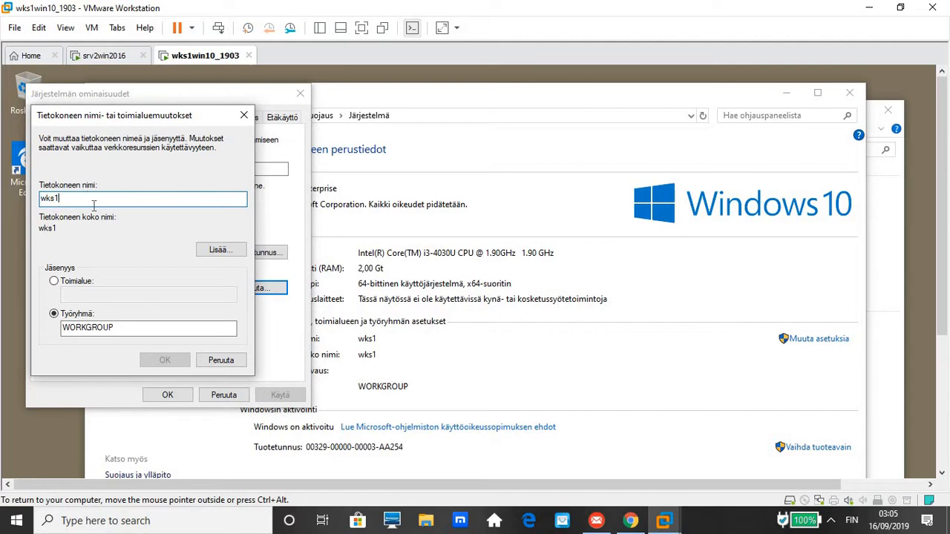
{"action": "type", "text": "01"}
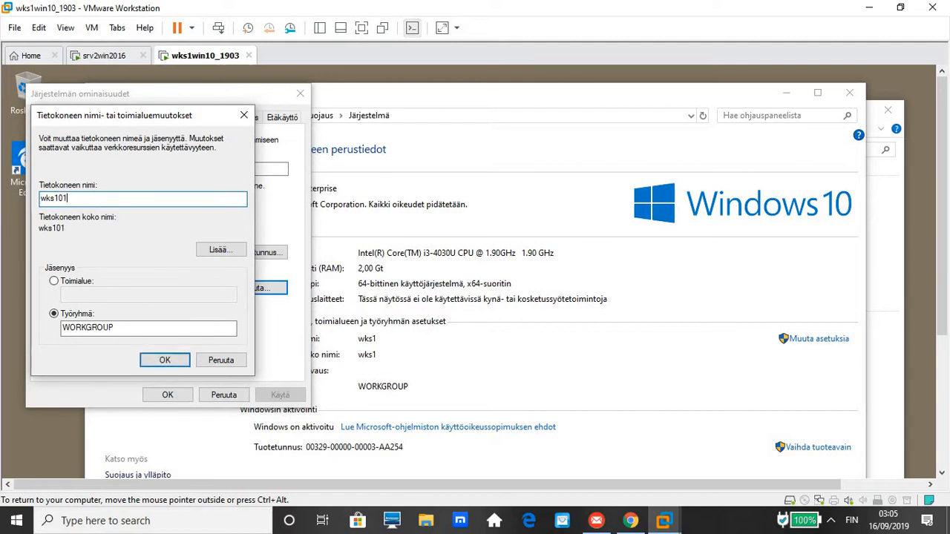
Switch membership from workgroup to domain and enter Amidom.local as the domain.
{"action": "left_click", "coordinate": [56, 283]}
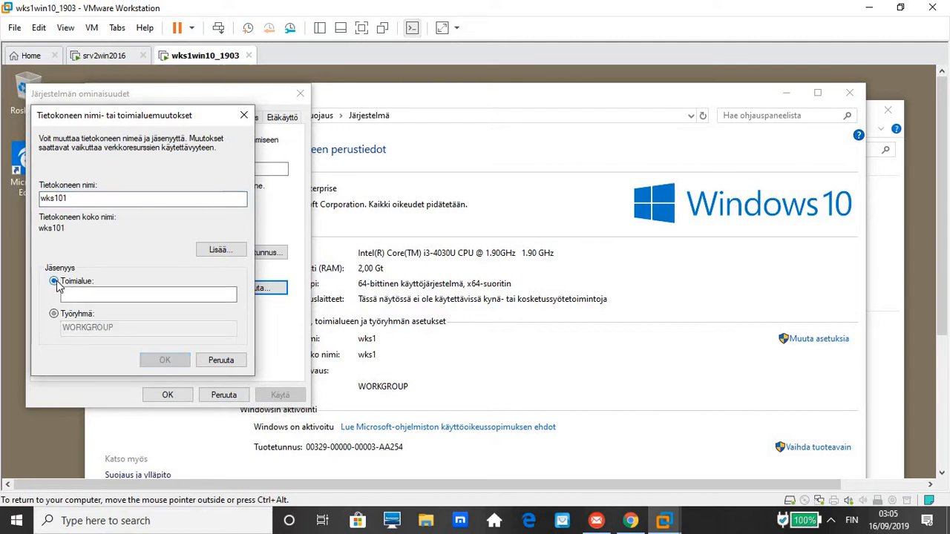
{"action": "left_click", "coordinate": [100, 297]}
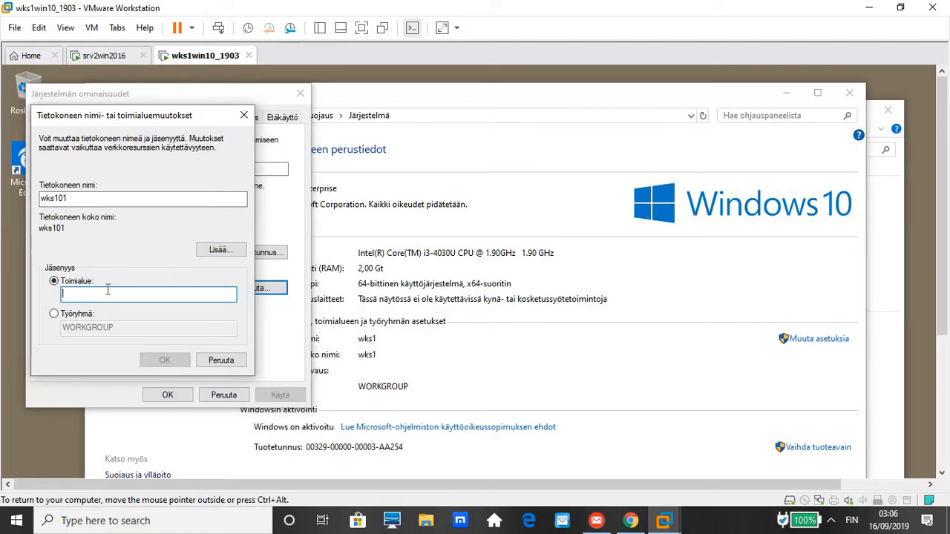
{"action": "type", "text": "Amidom"}
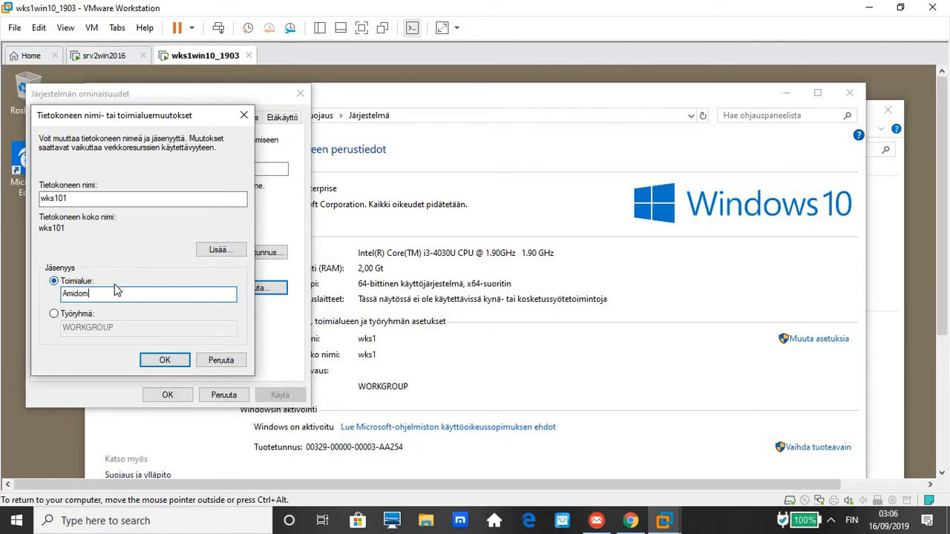
{"action": "type", "text": ".local"}
Attempt the join with Amidom.local, then retry with the domain changed to AmiDom.
{"action": "left_click", "coordinate": [156, 362]}
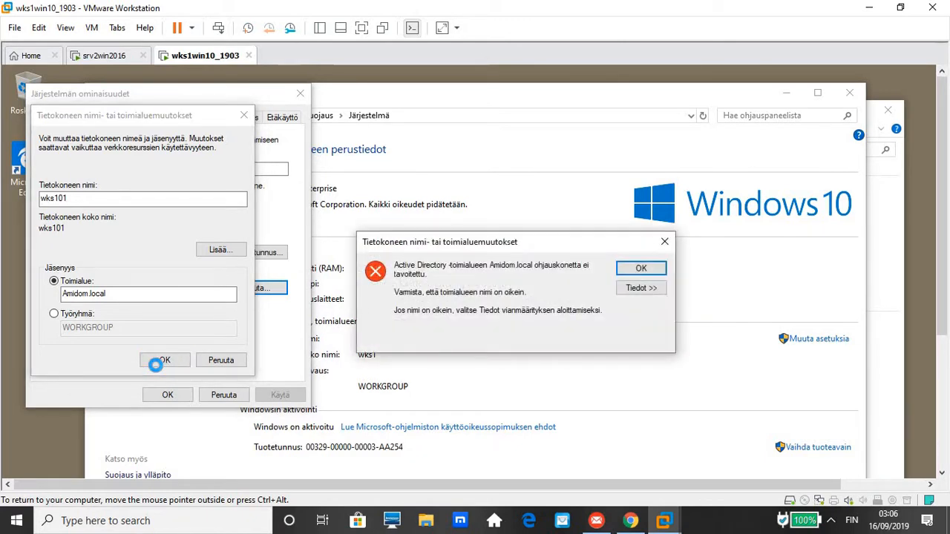
{"action": "left_click", "coordinate": [641, 271]}
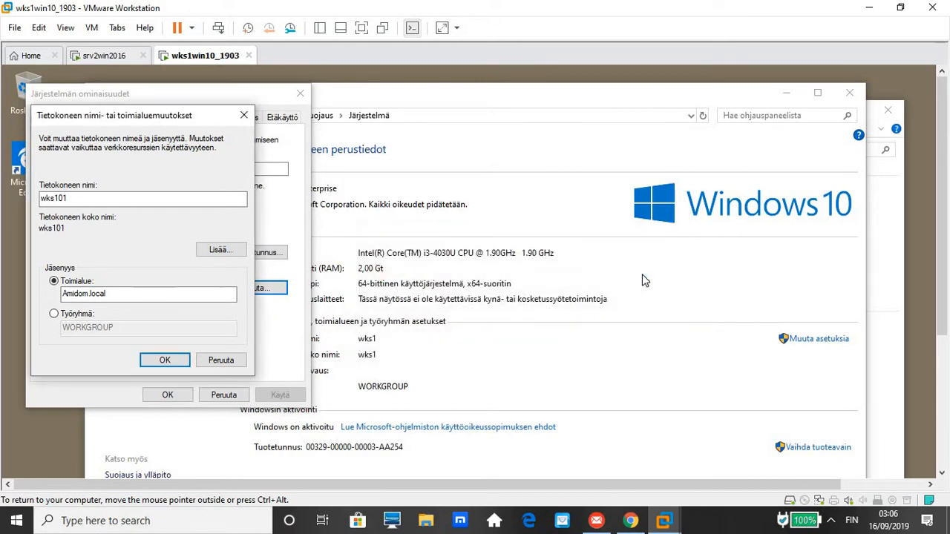
{"action": "left_click", "coordinate": [137, 298]}
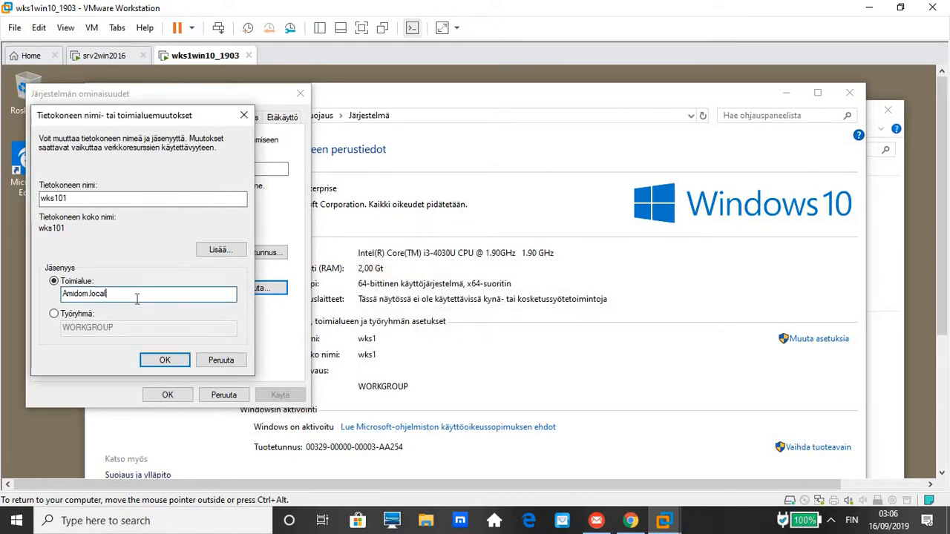
{"action": "key", "text": "BackSpace"}
{"action": "key", "text": "BackSpace"}
{"action": "key", "text": "BackSpace"}
{"action": "key", "text": "BackSpace"}
{"action": "key", "text": "BackSpace"}
{"action": "key", "text": "BackSpace"}
{"action": "key", "text": "BackSpace"}
{"action": "key", "text": "BackSpace"}
{"action": "key", "text": "BackSpace"}
{"action": "type", "text": "iD"}
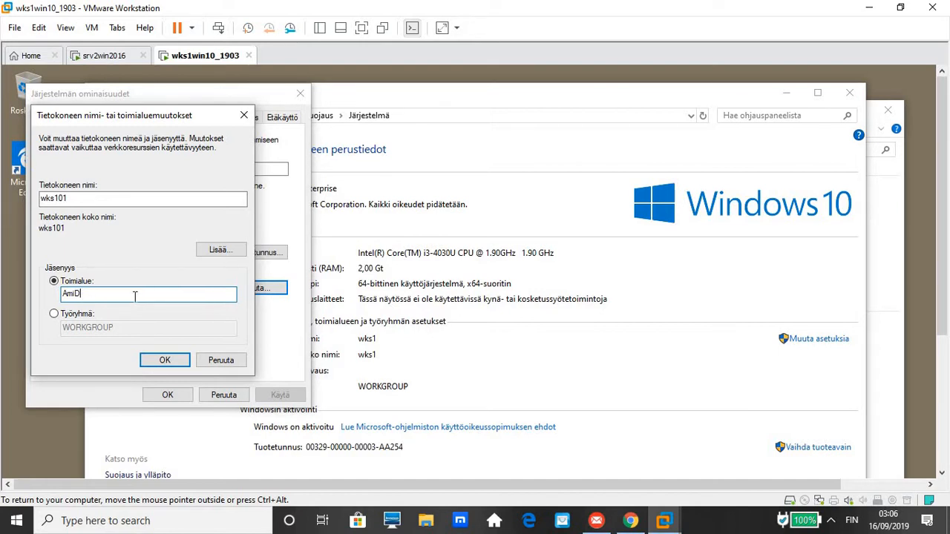
{"action": "type", "text": "Omom"}
{"action": "left_click", "coordinate": [162, 363]}
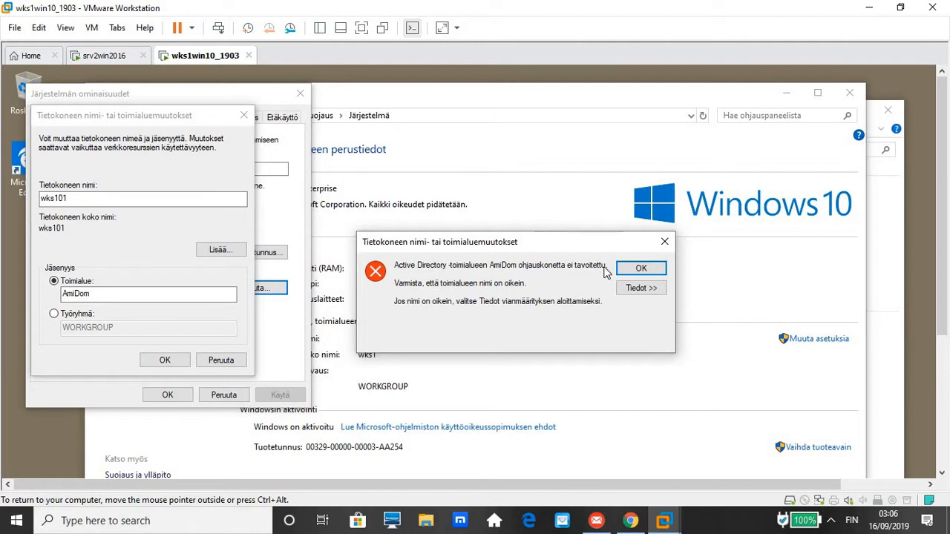
{"action": "left_click", "coordinate": [630, 269]}
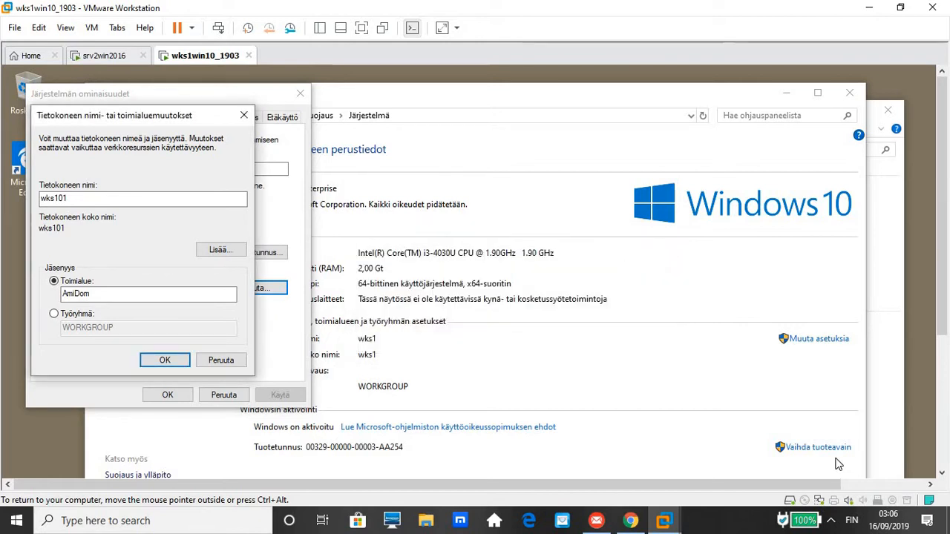
Retry the join as AmiDom.local and dismiss the unreachable domain controller error.
{"action": "left_click", "coordinate": [942, 472]}
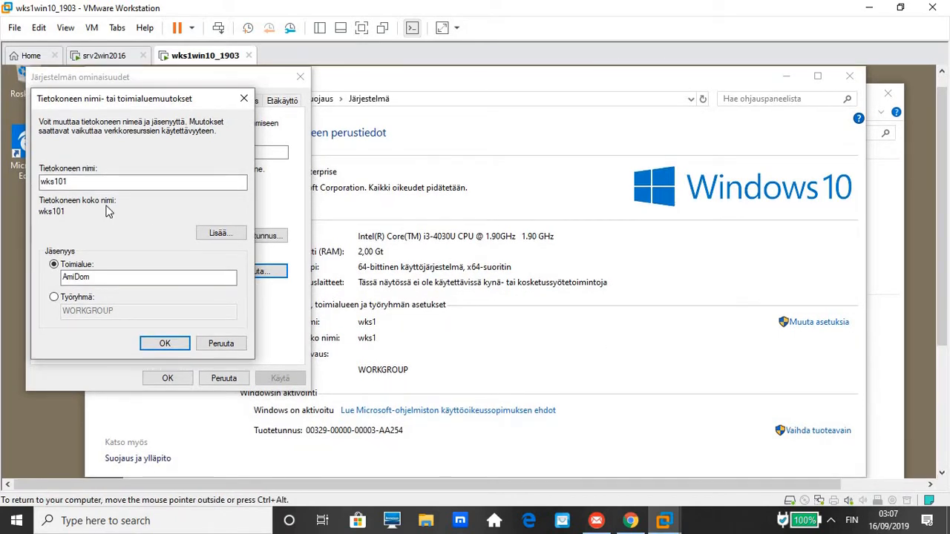
{"action": "left_click", "coordinate": [105, 277]}
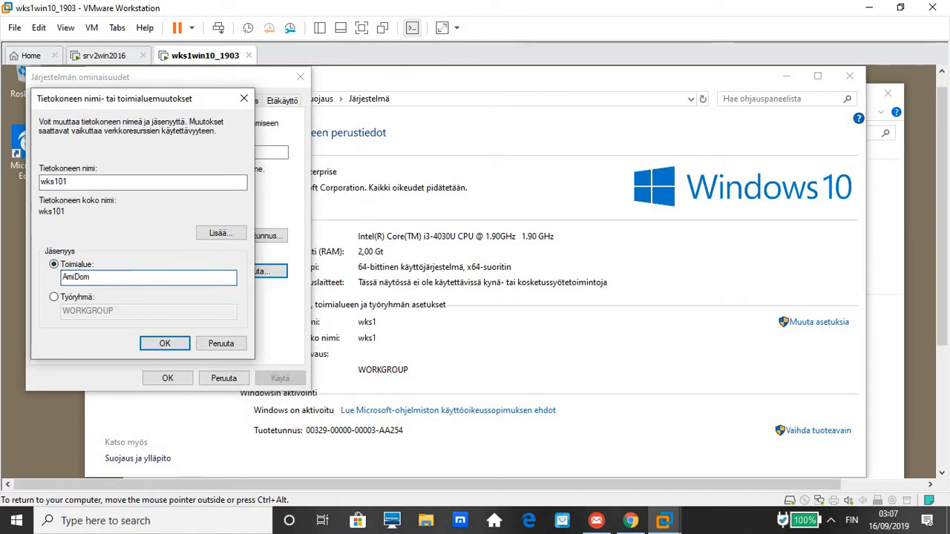
{"action": "type", "text": ".local"}
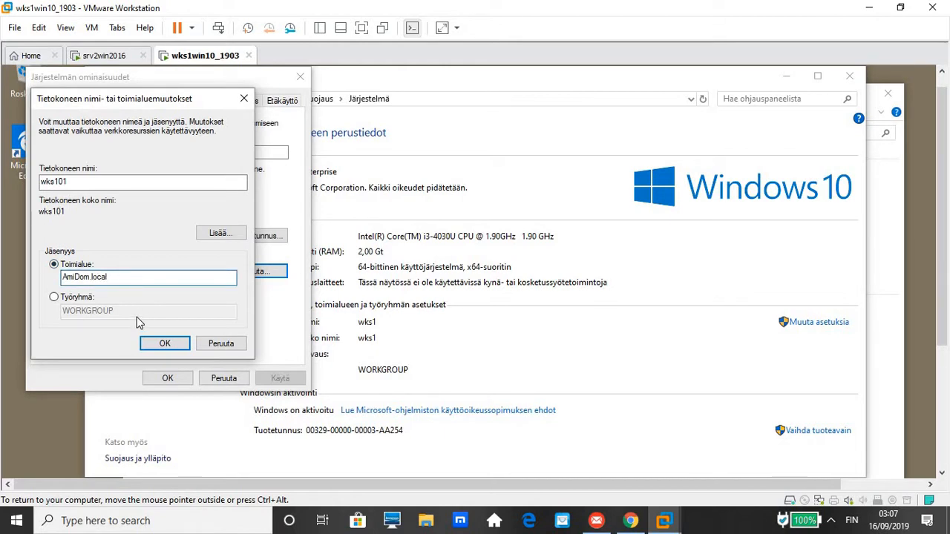
{"action": "left_click", "coordinate": [162, 342]}
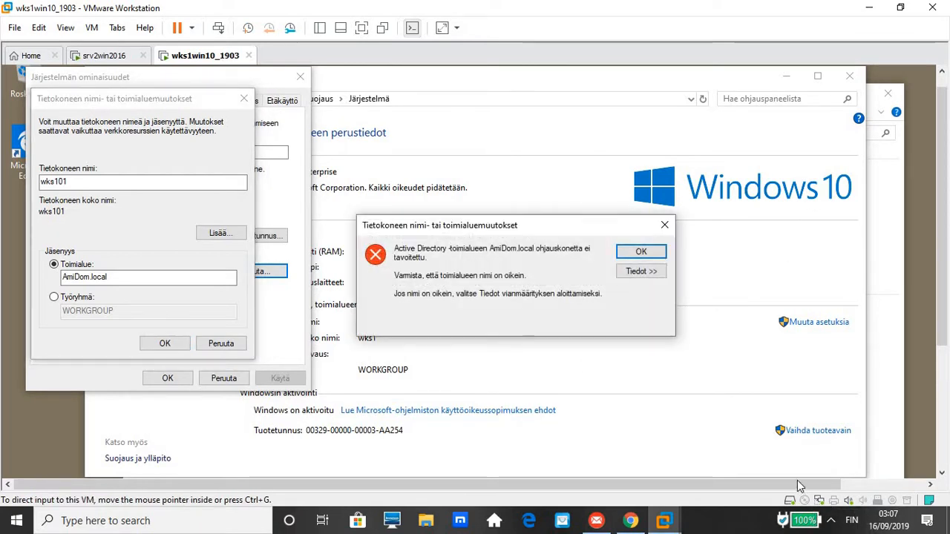
{"action": "left_click", "coordinate": [643, 253]}
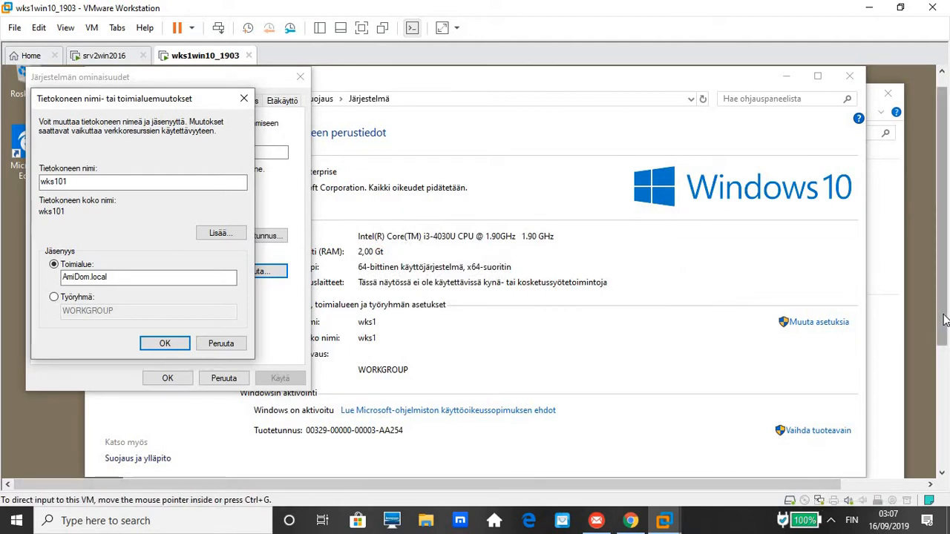
{"action": "left_click_drag", "start_coordinate": [944, 318], "coordinate": [941, 444]}
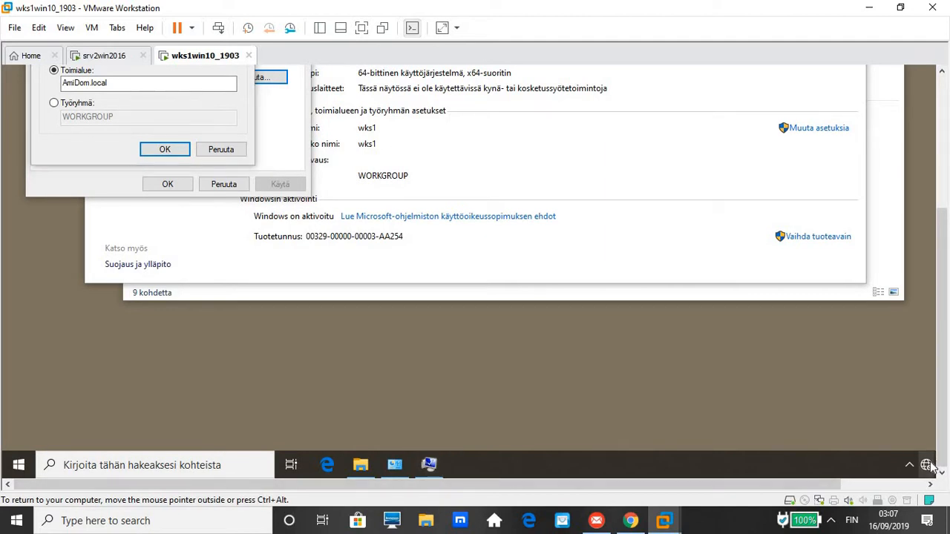
Open the guest's Network and Internet settings from the network tray icon.
{"action": "left_click", "coordinate": [942, 72]}
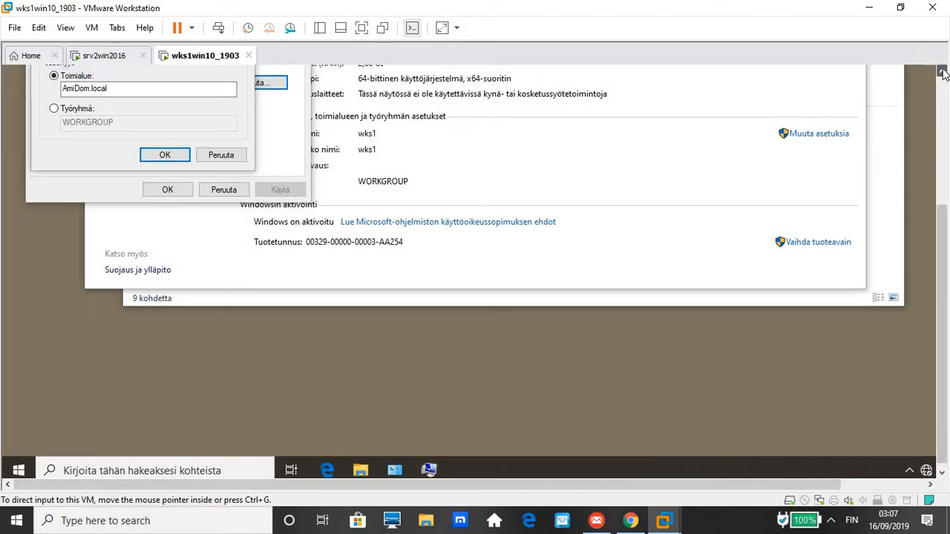
{"action": "left_click", "coordinate": [942, 72]}
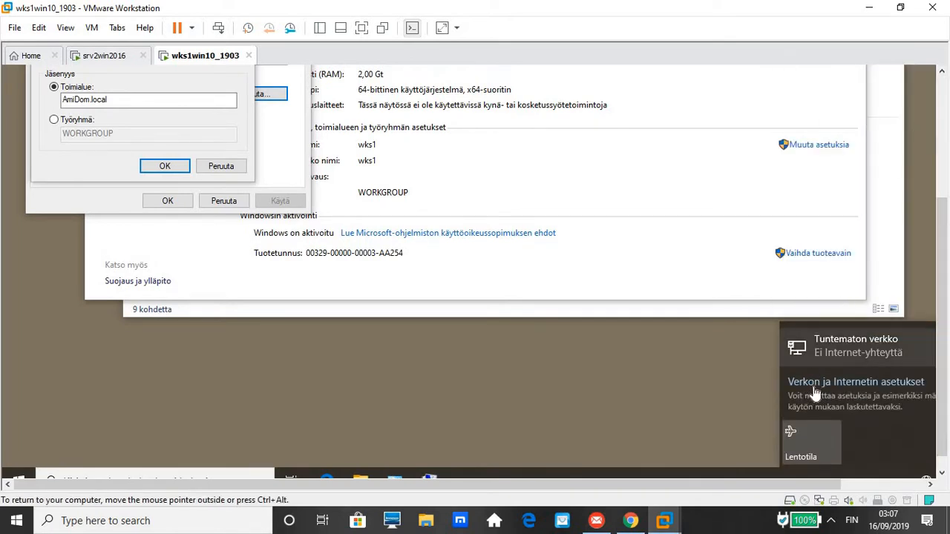
{"action": "left_click", "coordinate": [814, 392]}
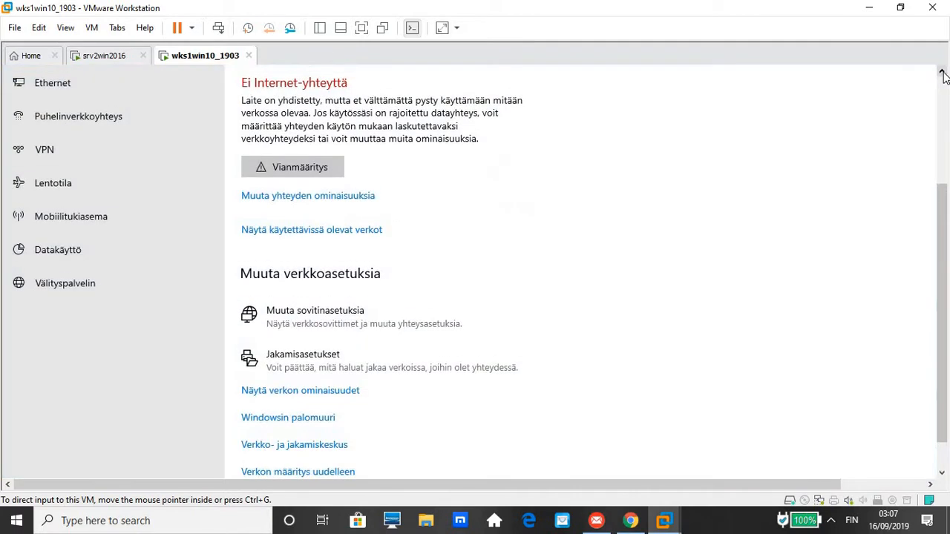
Go to the Network and Sharing Center and show Ethernet0's status, which has no network access.
{"action": "left_click", "coordinate": [941, 74]}
{"action": "left_click", "coordinate": [941, 74]}
{"action": "left_click", "coordinate": [941, 74]}
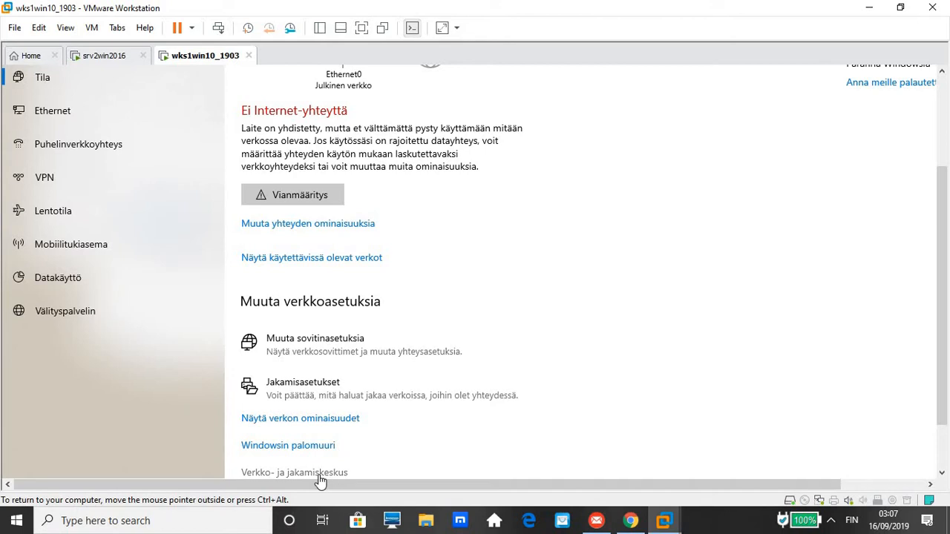
{"action": "left_click", "coordinate": [941, 474]}
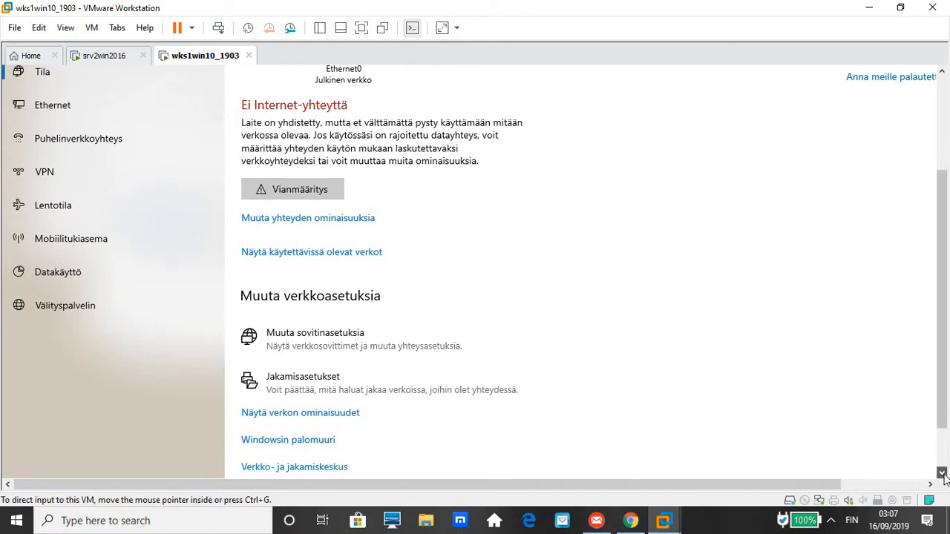
{"action": "left_click", "coordinate": [942, 474]}
{"action": "left_click", "coordinate": [400, 380]}
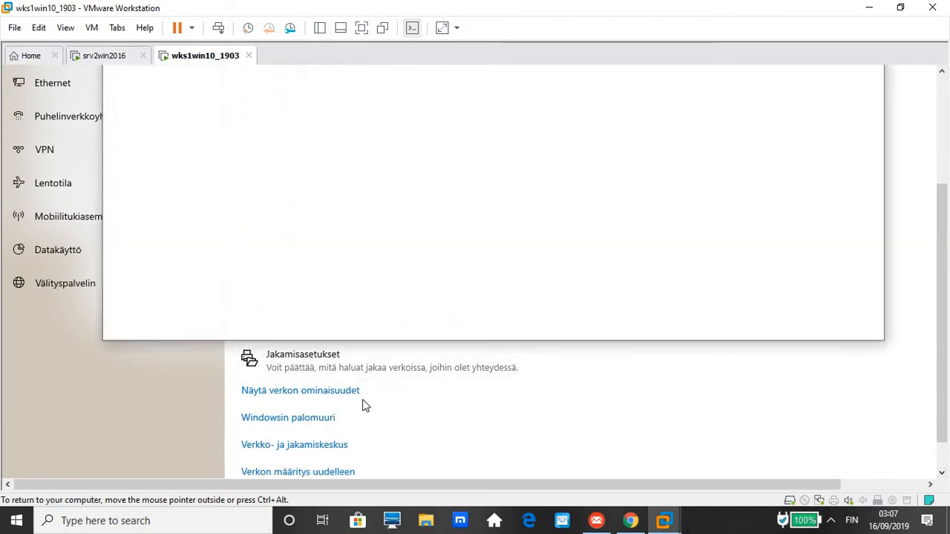
{"action": "left_click", "coordinate": [942, 71]}
{"action": "left_click", "coordinate": [941, 71]}
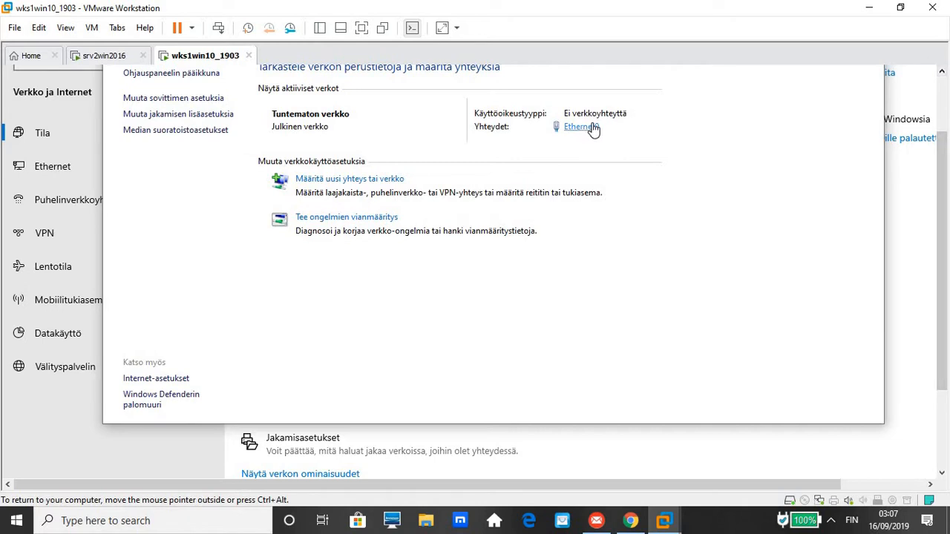
{"action": "left_click", "coordinate": [593, 129]}
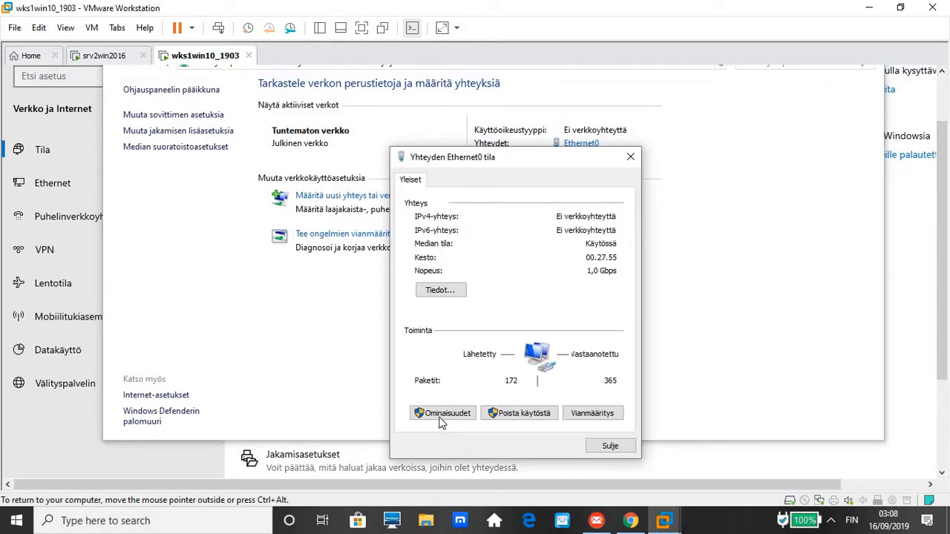
In Ethernet0's IPv4 properties set static IP 192.168.100.101 with mask 255.255.255.0.
{"action": "left_click", "coordinate": [441, 417]}
{"action": "left_click", "coordinate": [441, 417]}
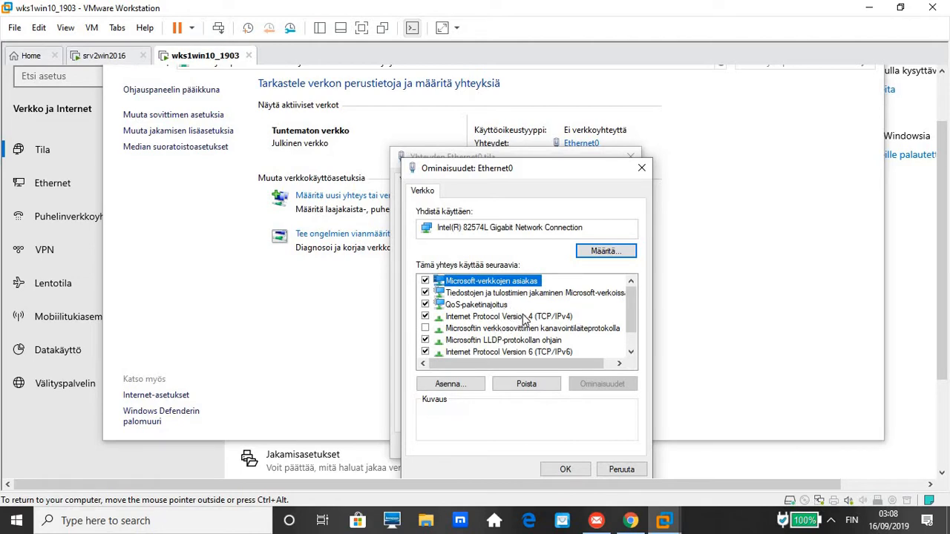
{"action": "double_click", "coordinate": [524, 317]}
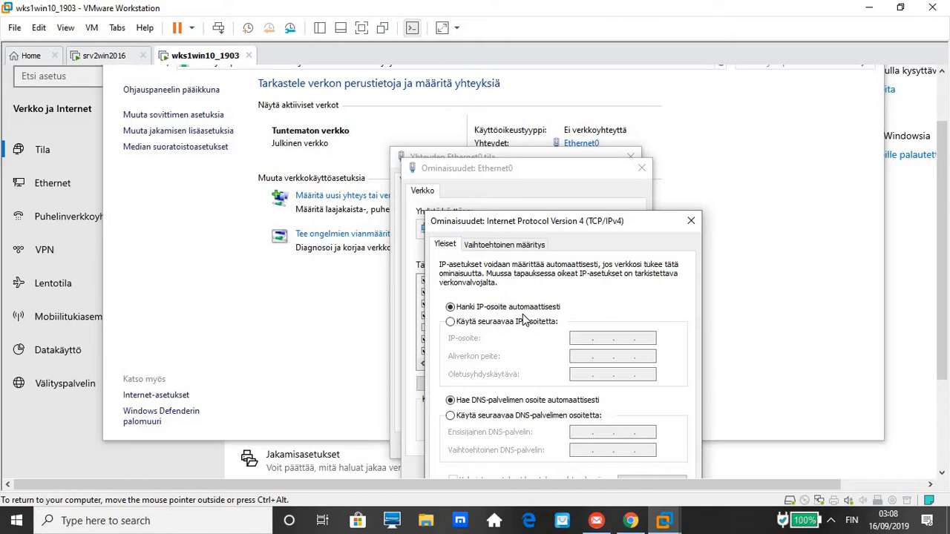
{"action": "left_click", "coordinate": [481, 323]}
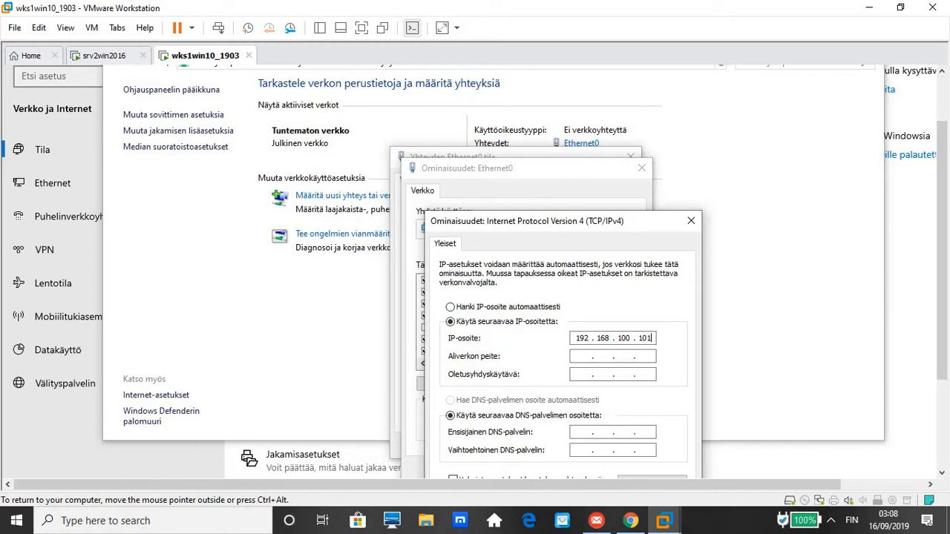
{"action": "key", "text": "Tab"}
Set gateway 192.168.100.2 and DNS server 192.168.100.11, then apply the adapter settings.
{"action": "left_click", "coordinate": [572, 374]}
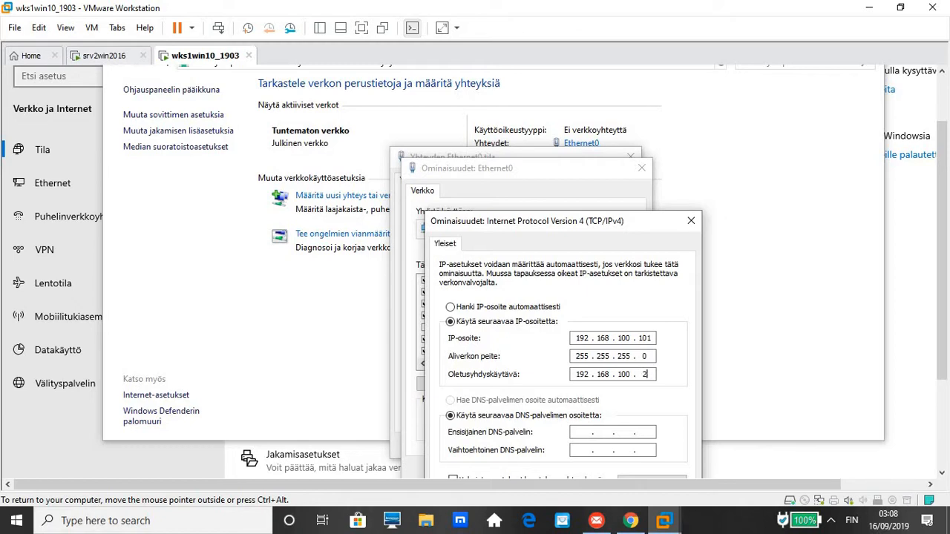
{"action": "key", "text": "Tab"}
{"action": "key", "text": "Tab"}
{"action": "left_click", "coordinate": [942, 475]}
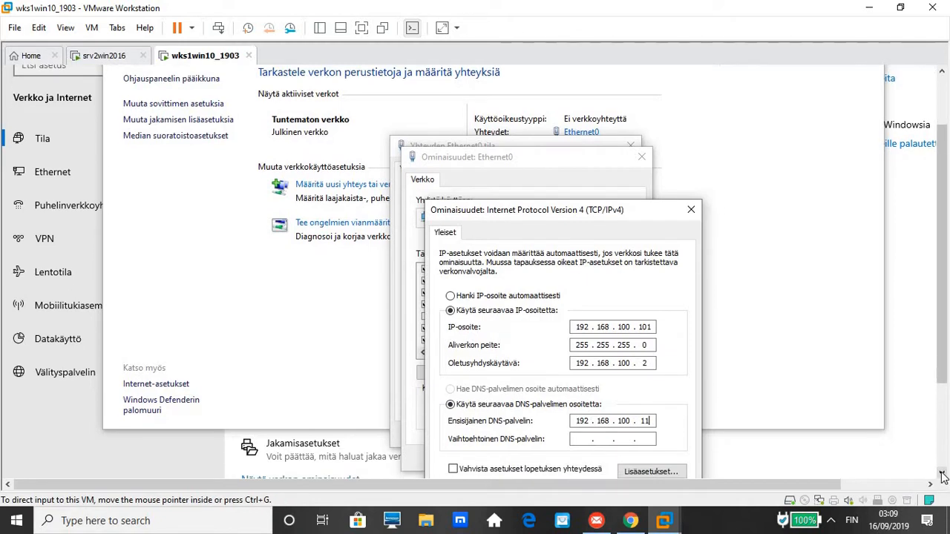
{"action": "left_click", "coordinate": [942, 474]}
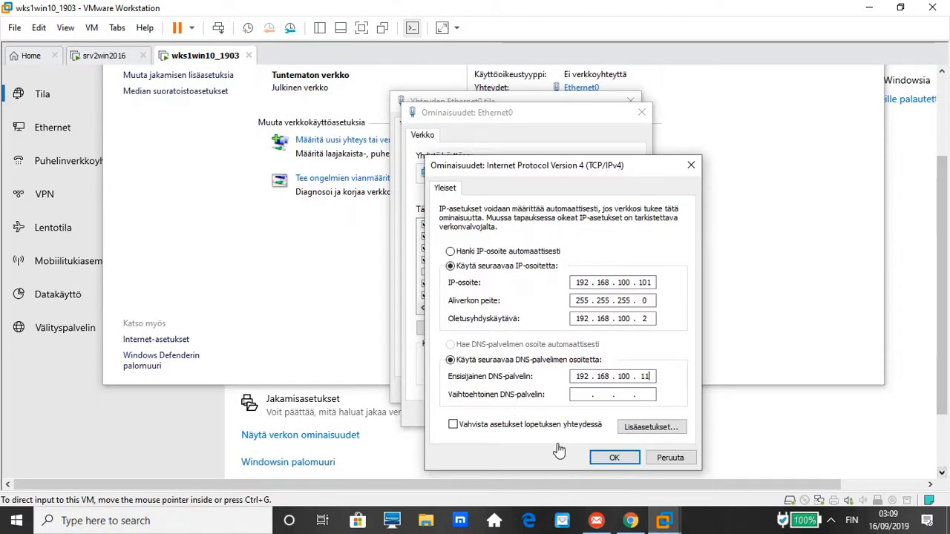
{"action": "left_click", "coordinate": [614, 458]}
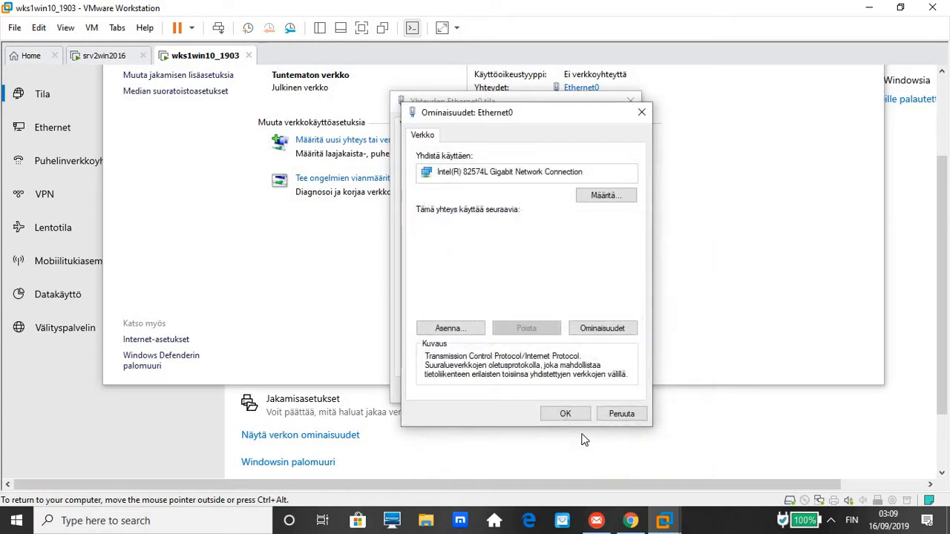
{"action": "left_click", "coordinate": [568, 415]}
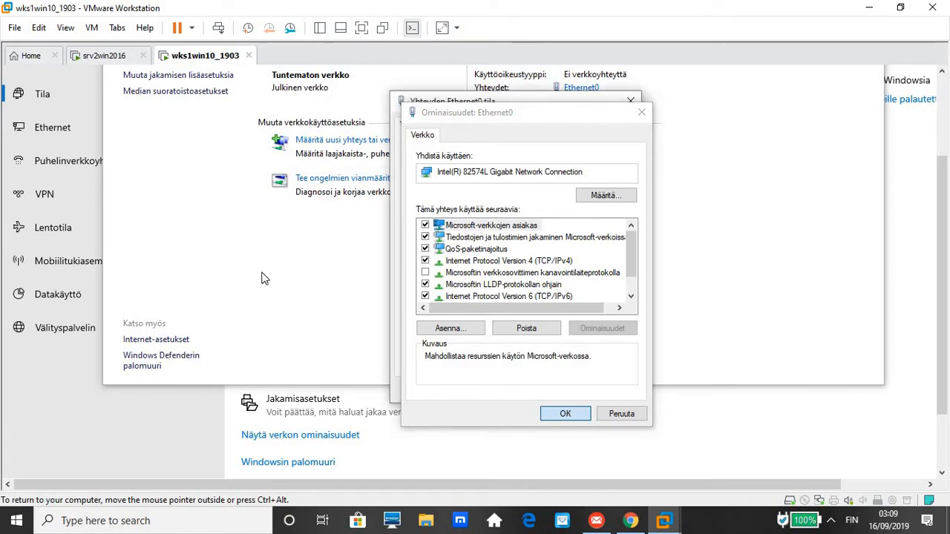
{"action": "left_click", "coordinate": [318, 362]}
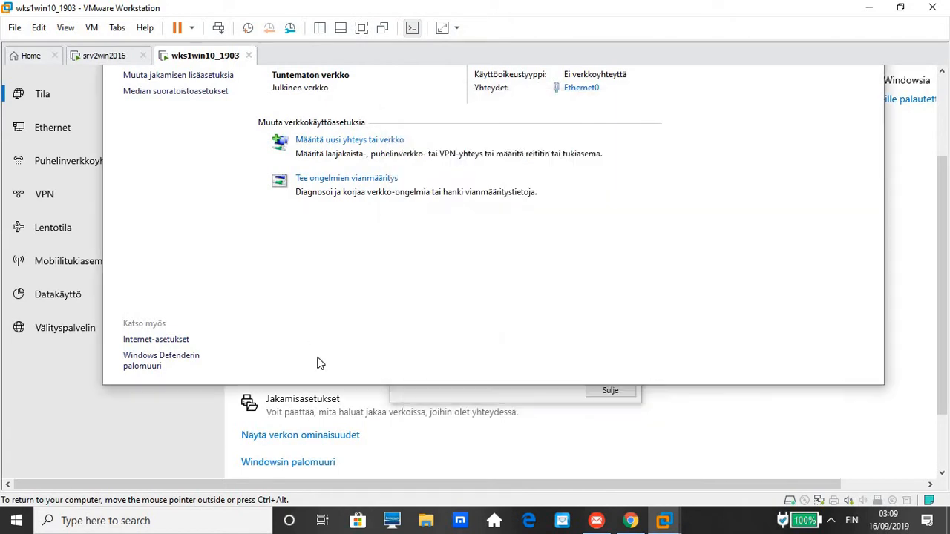
{"action": "left_click", "coordinate": [944, 94]}
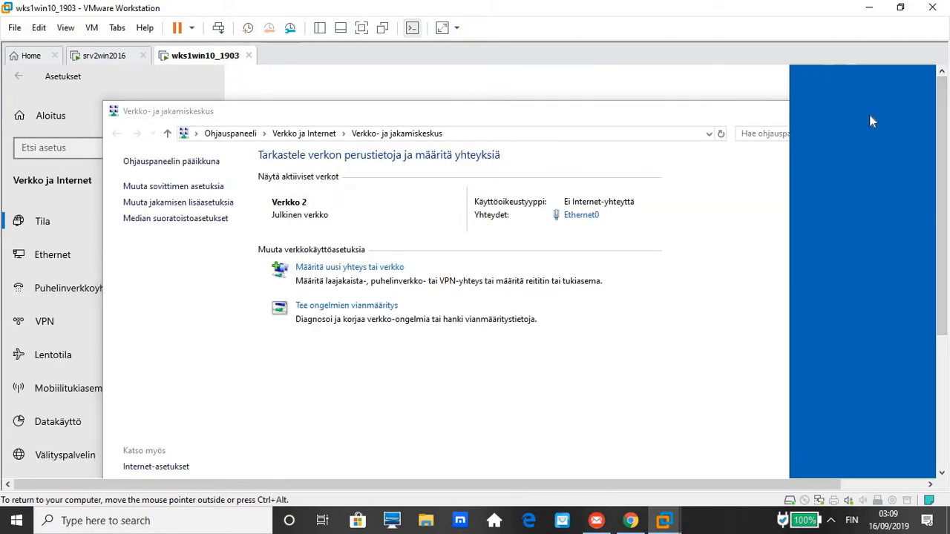
Close the network flyout, the Network and Sharing Center and the Ethernet0 status dialog.
{"action": "left_click", "coordinate": [848, 294]}
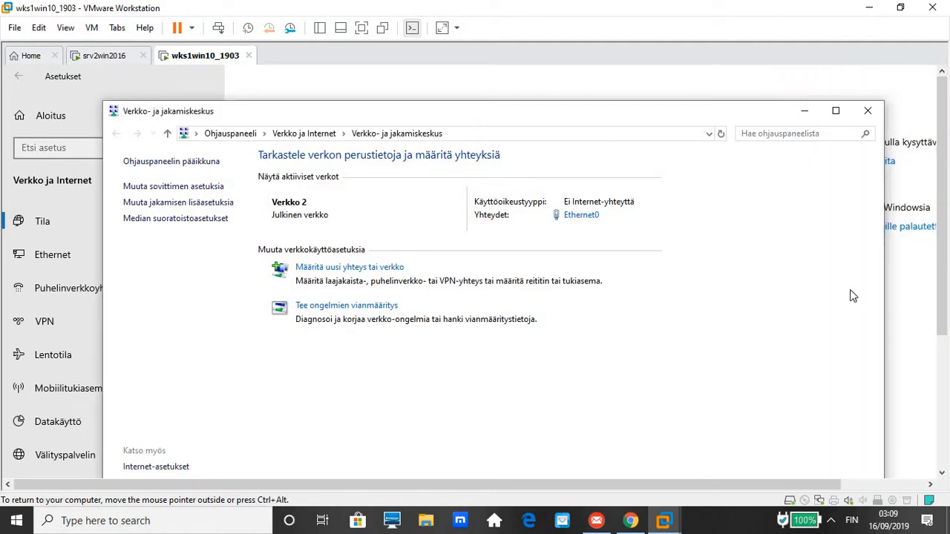
{"action": "left_click", "coordinate": [869, 111]}
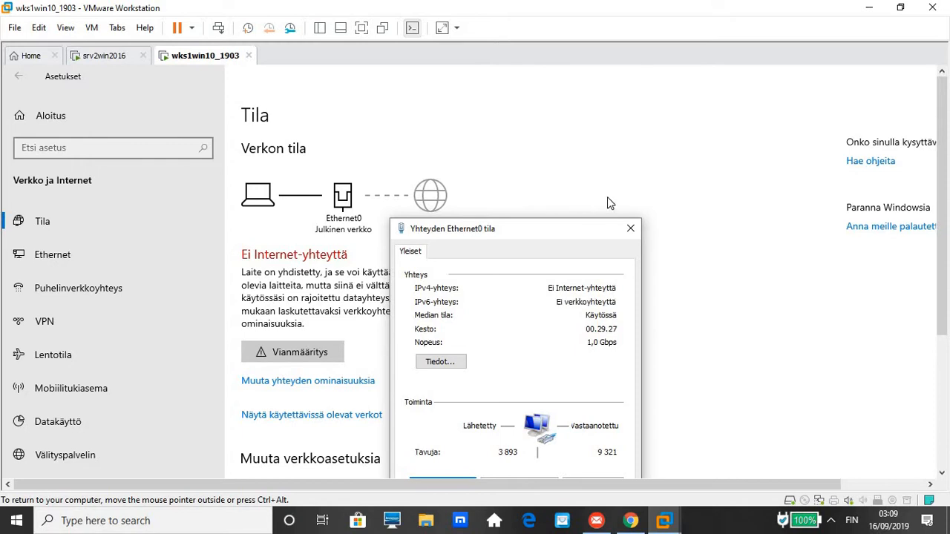
{"action": "left_click", "coordinate": [628, 230]}
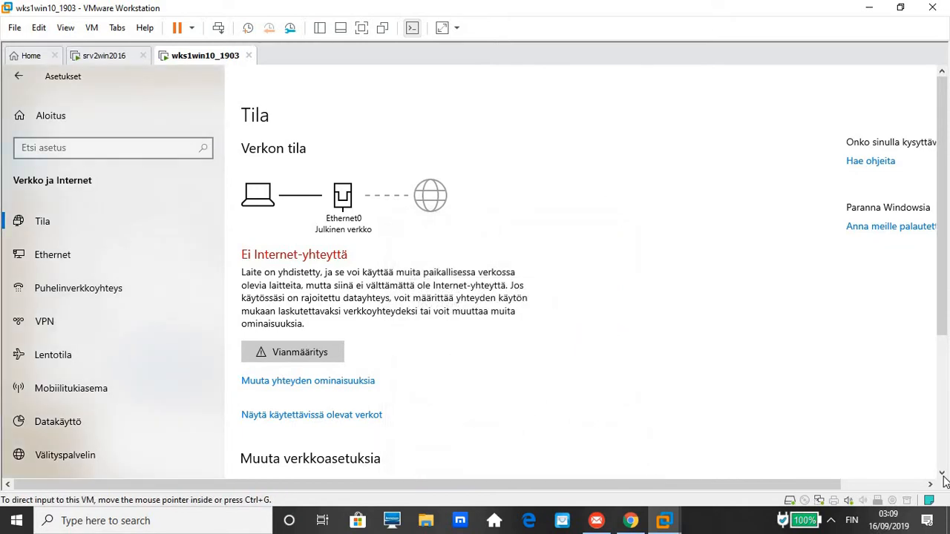
{"action": "scroll", "coordinate": [943, 467], "scroll_direction": "down", "scroll_amount": 3}
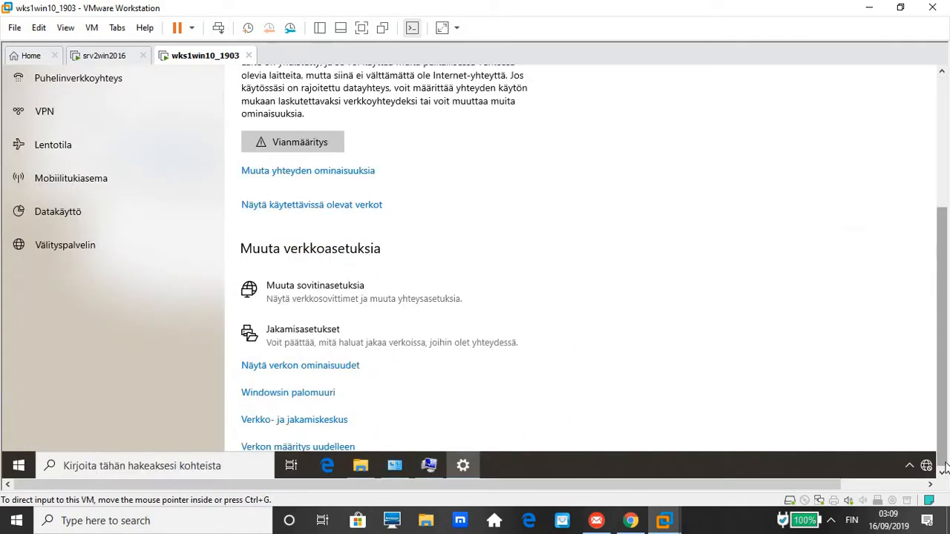
Return to the computer name dialog holding wks101 and domain AmiDom.local.
{"action": "left_click", "coordinate": [429, 466]}
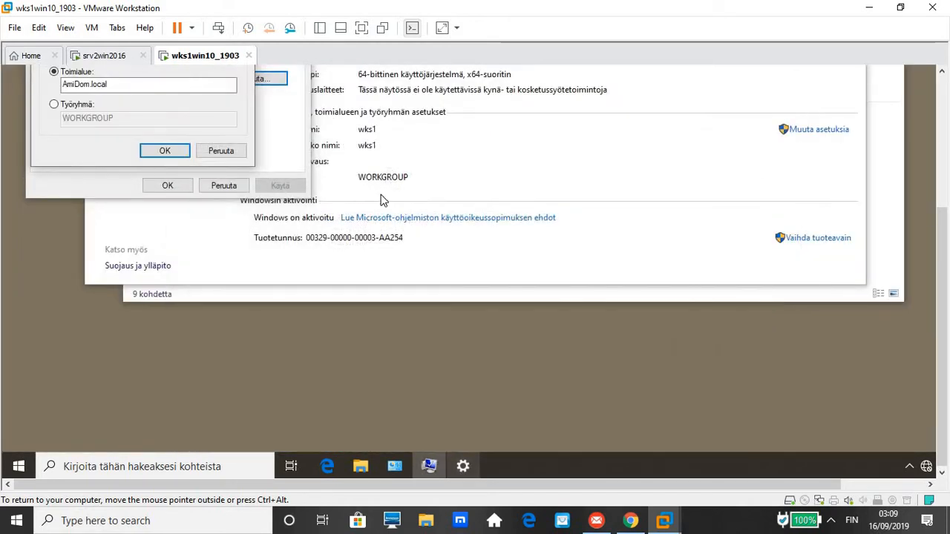
{"action": "left_click", "coordinate": [943, 73]}
{"action": "left_click", "coordinate": [943, 73]}
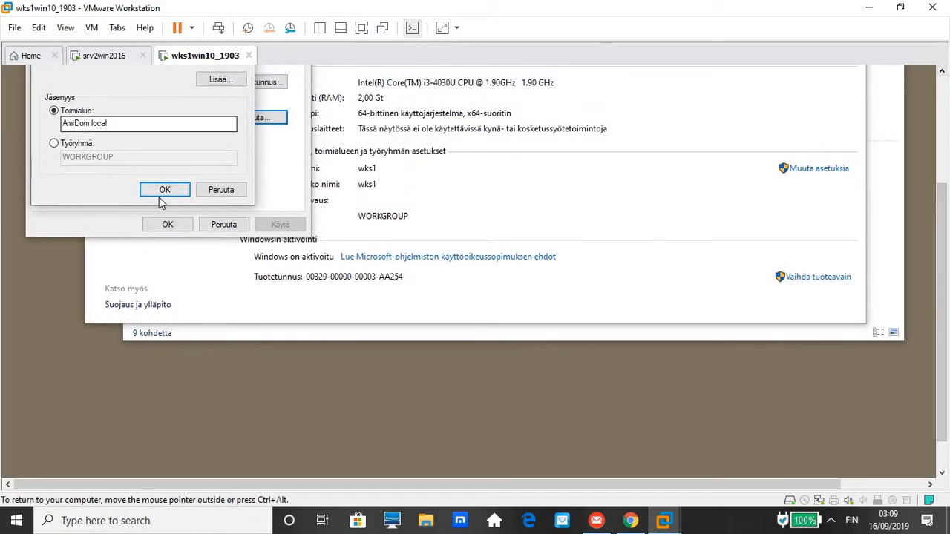
{"action": "left_click", "coordinate": [158, 193]}
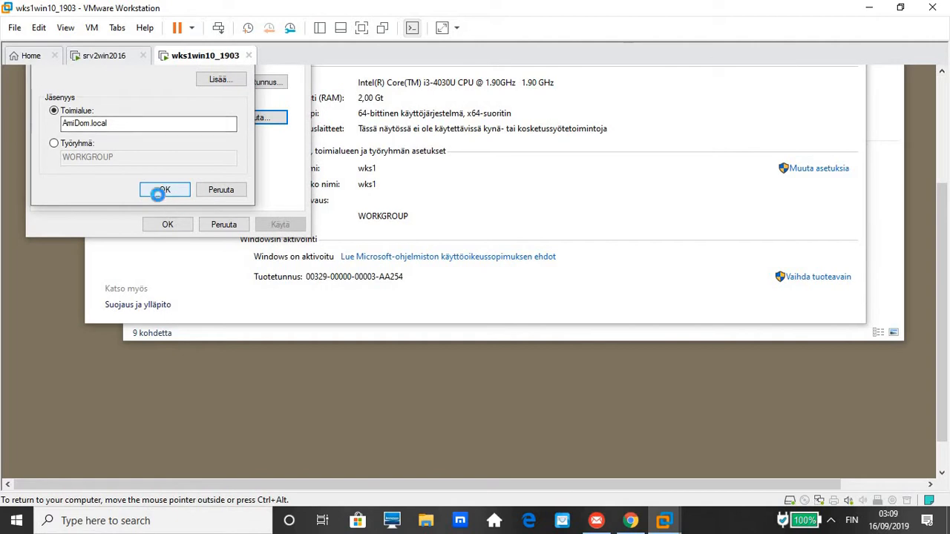
{"action": "left_click", "coordinate": [943, 73]}
{"action": "left_click", "coordinate": [943, 72]}
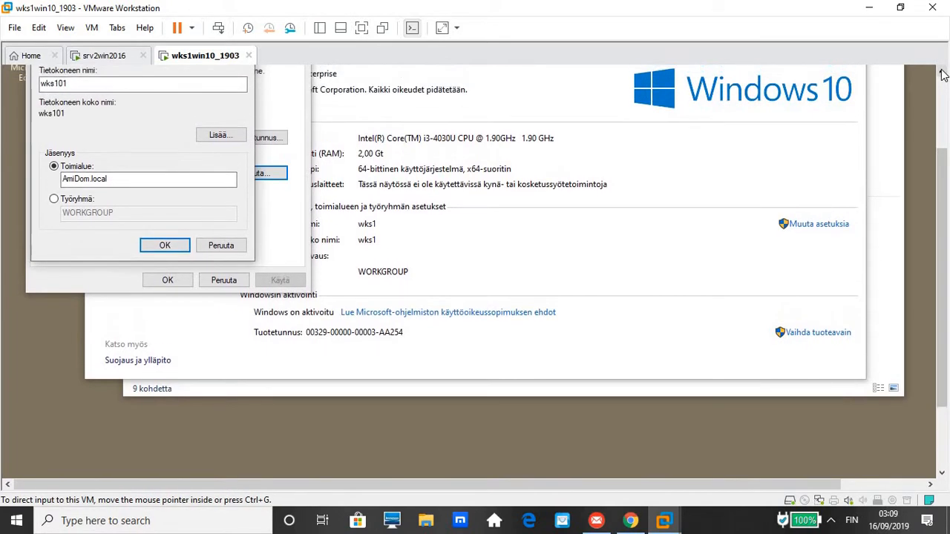
{"action": "left_click", "coordinate": [943, 73]}
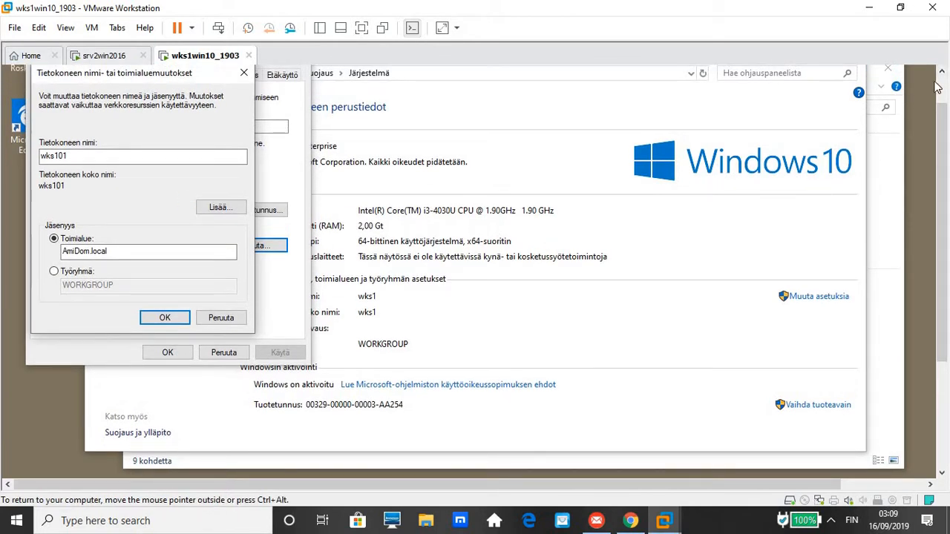
Confirm the wks101/AmiDom.local change and authenticate as Administrator with the domain password.
{"action": "left_click", "coordinate": [942, 75]}
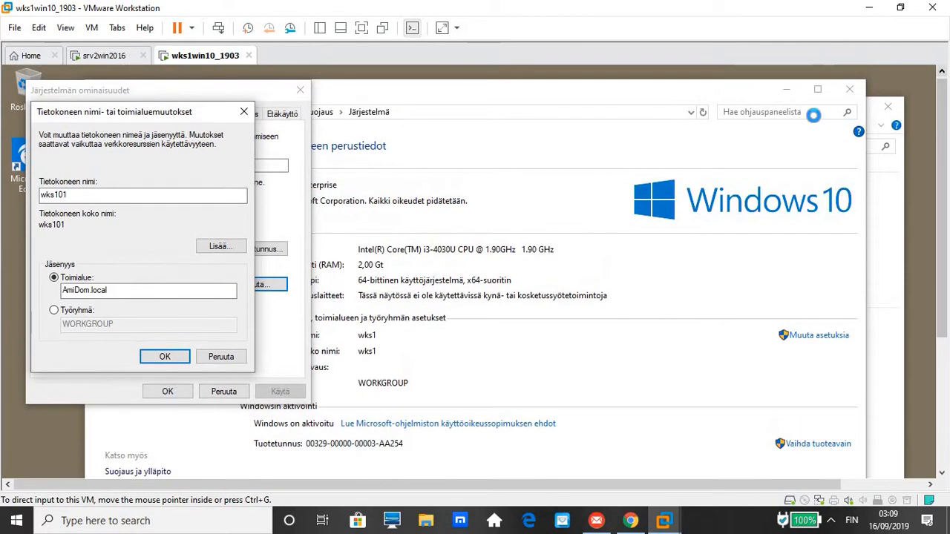
{"action": "left_click", "coordinate": [181, 357]}
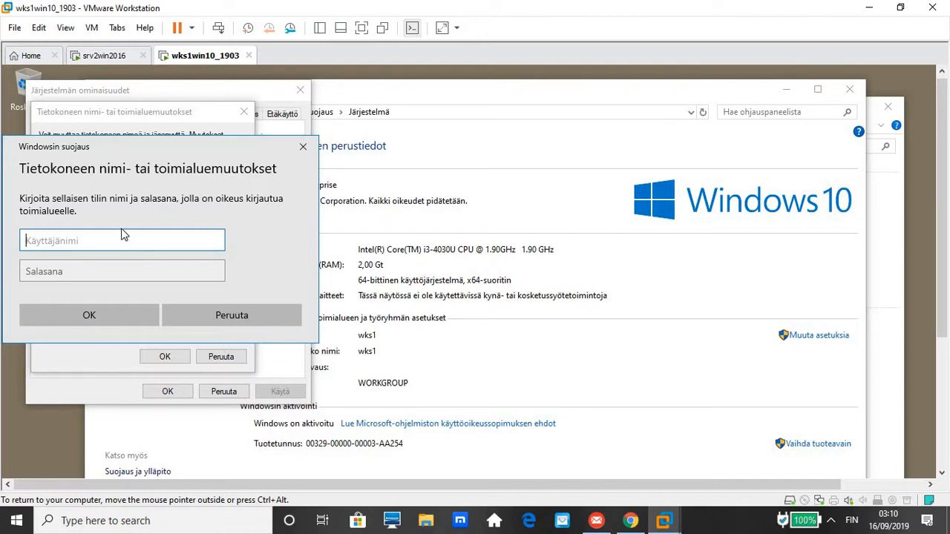
{"action": "type", "text": "Administrator"}
{"action": "key", "text": "Tab"}
{"action": "type", "text": "P"}
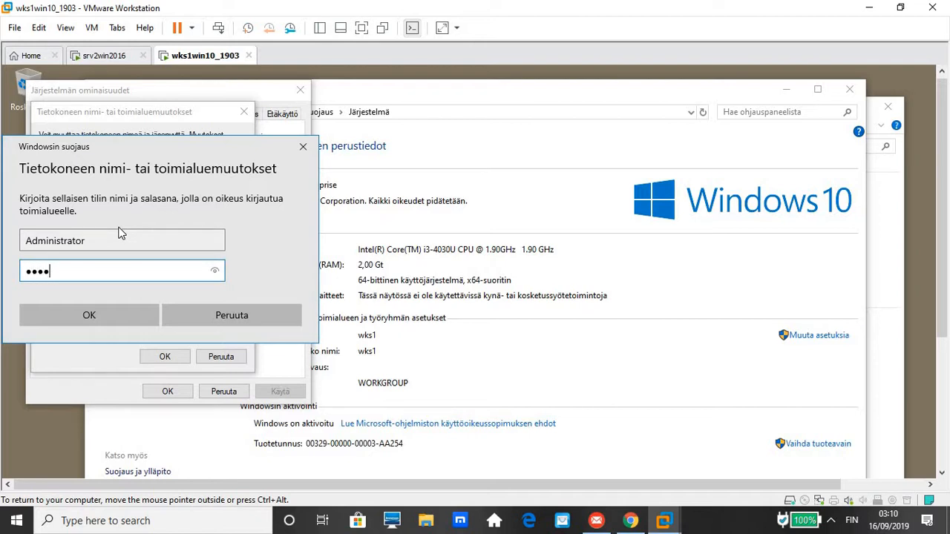
{"action": "left_click", "coordinate": [95, 316]}
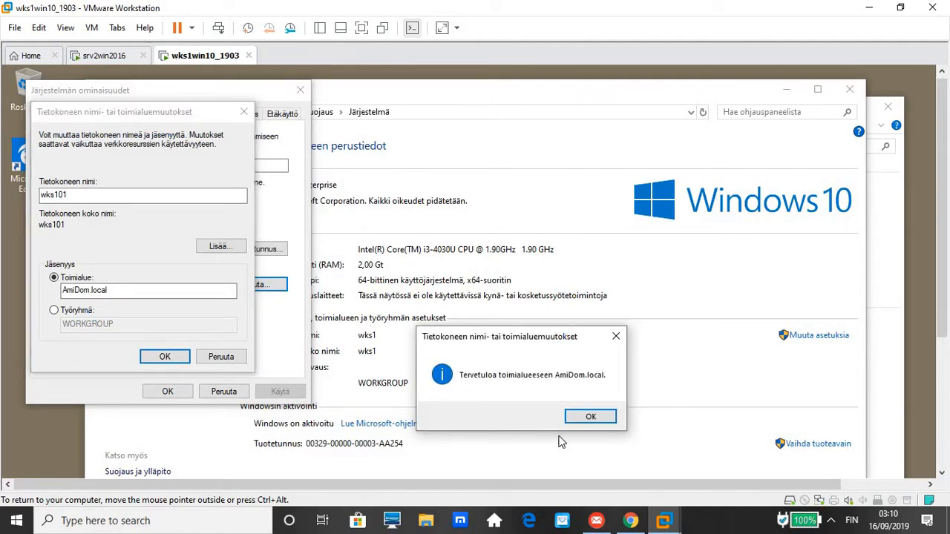
Acknowledge the welcome, DNS name error and restart notices, then close System Properties.
{"action": "left_click", "coordinate": [591, 418]}
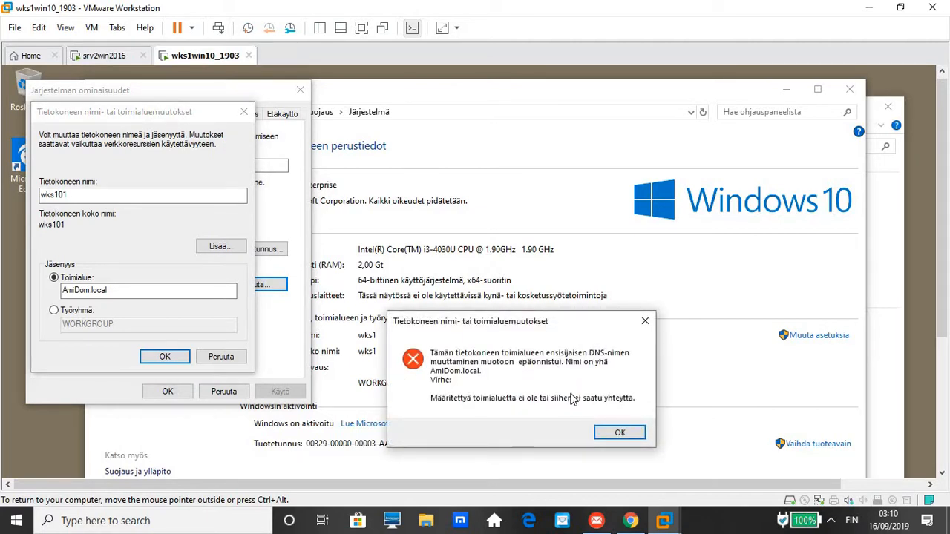
{"action": "left_click", "coordinate": [610, 430]}
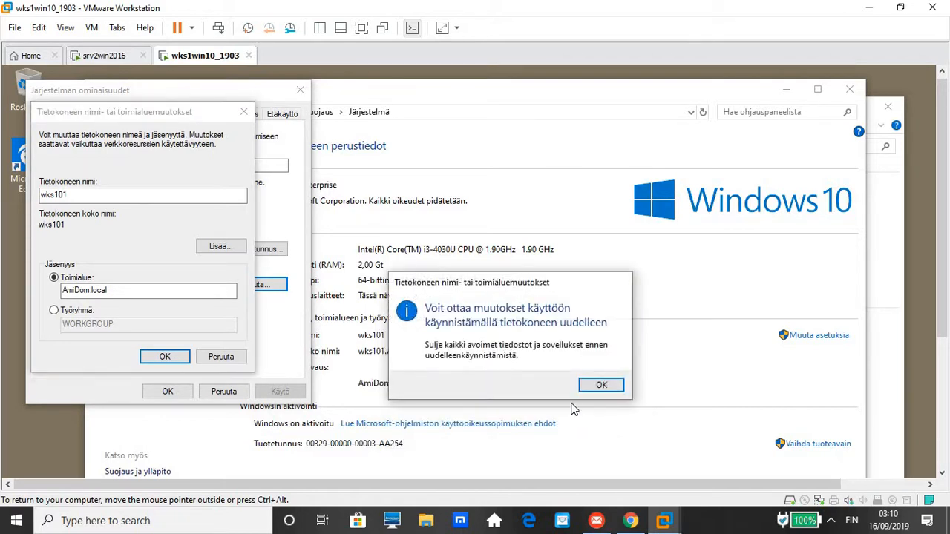
{"action": "left_click", "coordinate": [600, 386]}
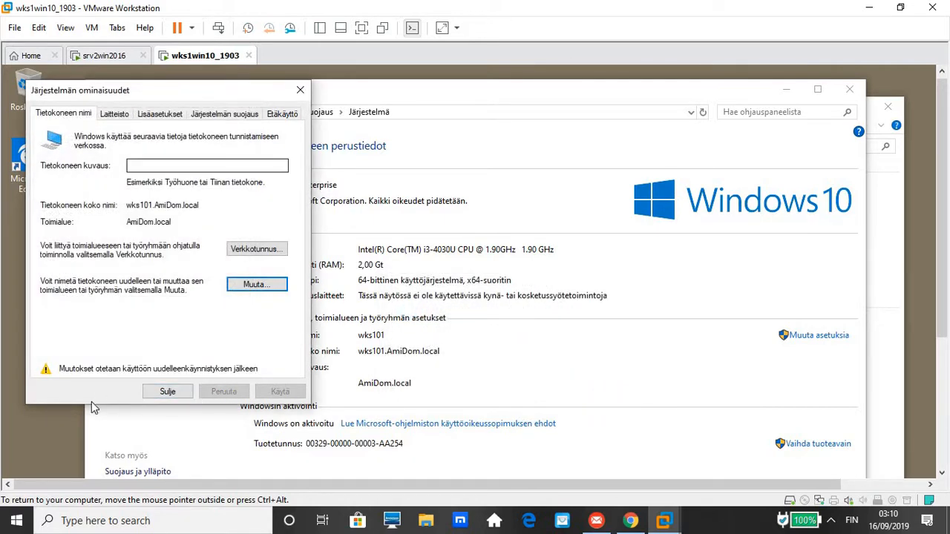
{"action": "left_click", "coordinate": [168, 392]}
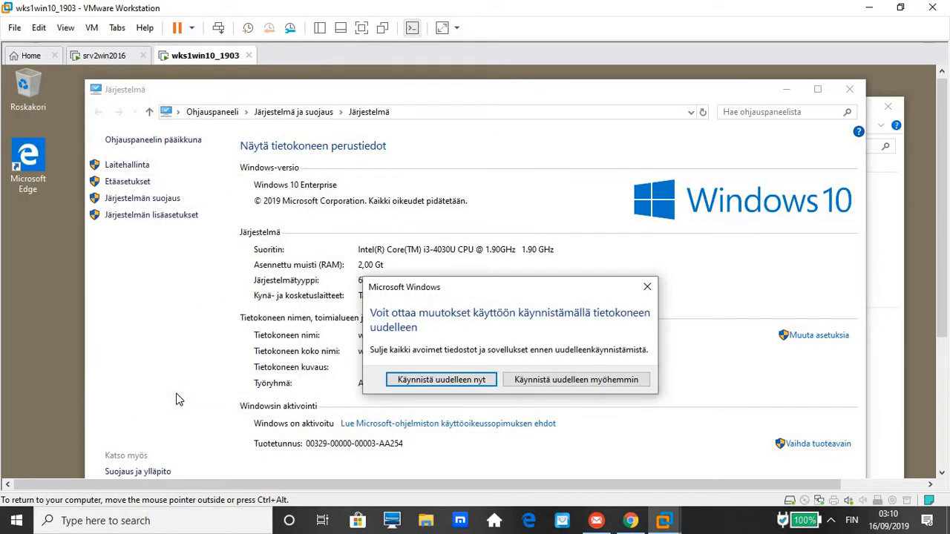
Choose 'Käynnistä uudelleen nyt' and let the VM reboot past the Windows boot screen.
{"action": "left_click", "coordinate": [412, 384]}
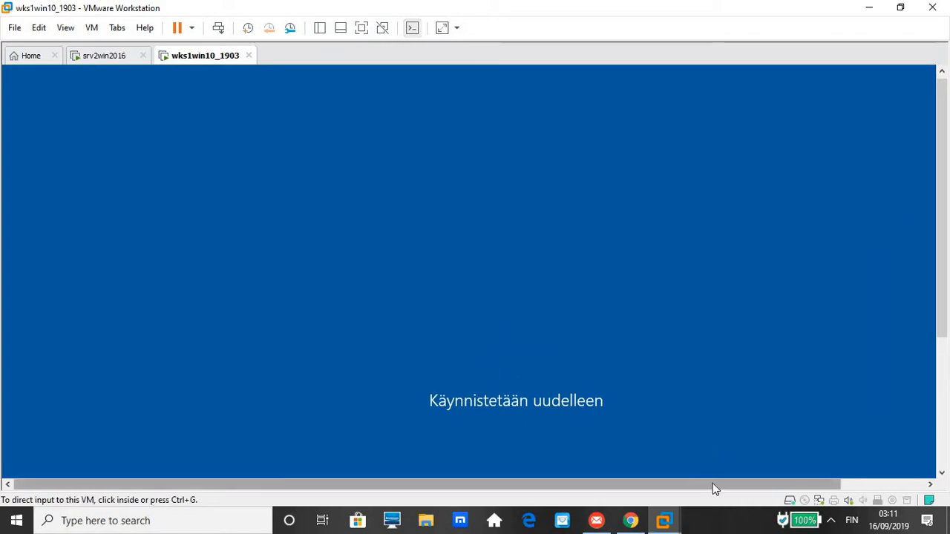
{"action": "mouse_move", "coordinate": [714, 488]}
{"action": "left_mouse_down"}
{"action": "mouse_move", "coordinate": [833, 449]}
{"action": "mouse_move", "coordinate": [710, 492]}
{"action": "left_mouse_up"}
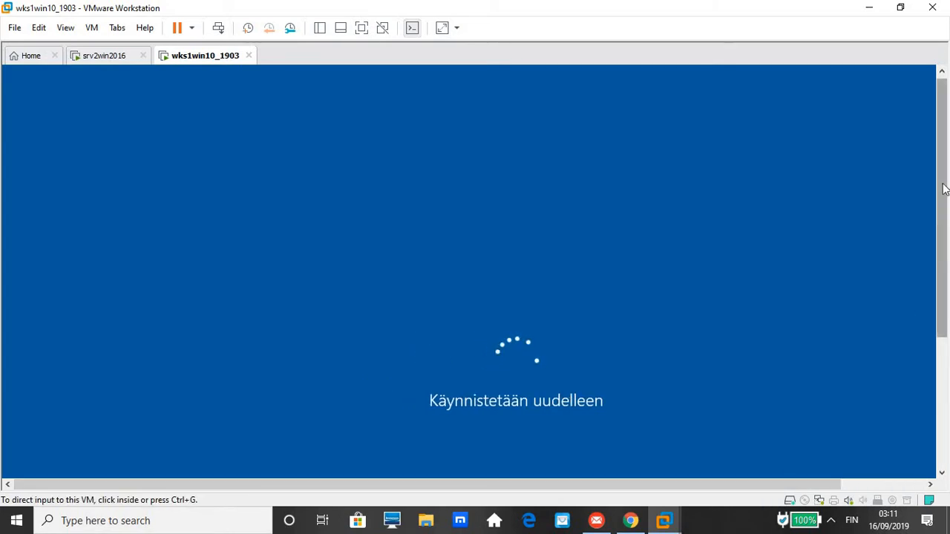
{"action": "left_click_drag", "start_coordinate": [939, 220], "coordinate": [936, 267]}
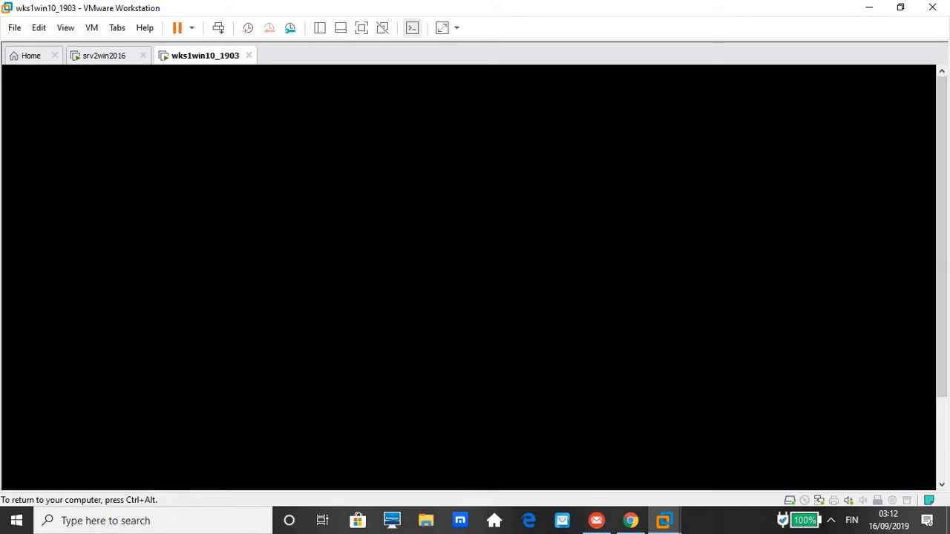
{"action": "key", "text": "ctrl+alt"}
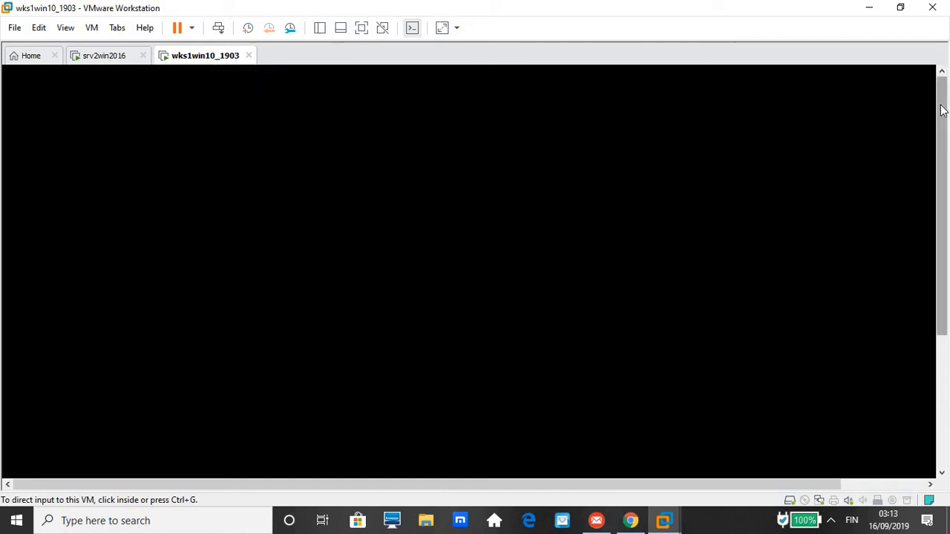
{"action": "mouse_move", "coordinate": [942, 108]}
{"action": "left_mouse_down"}
{"action": "mouse_move", "coordinate": [941, 245]}
{"action": "mouse_move", "coordinate": [937, 98]}
{"action": "left_mouse_up"}
{"action": "left_click_drag", "start_coordinate": [943, 148], "coordinate": [940, 124]}
{"action": "left_click_drag", "start_coordinate": [941, 268], "coordinate": [939, 114]}
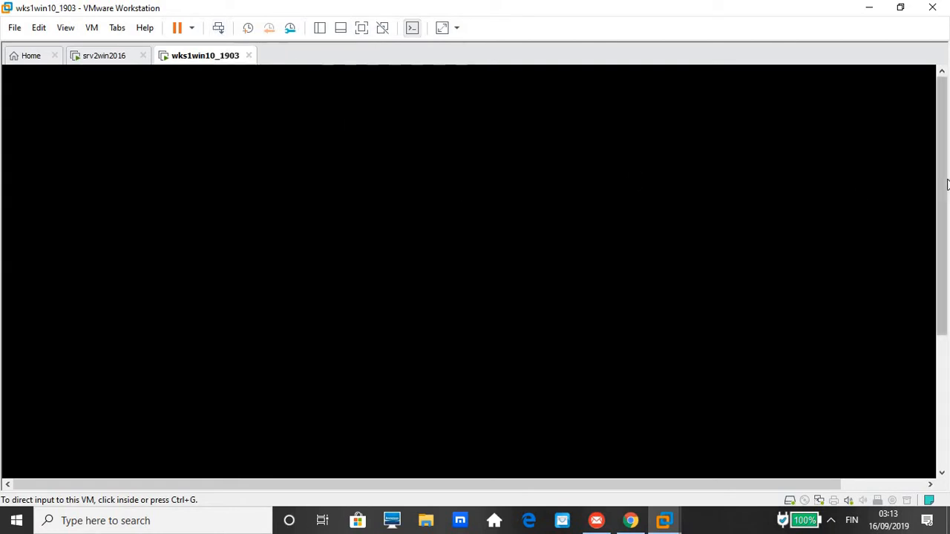
{"action": "left_click_drag", "start_coordinate": [949, 181], "coordinate": [949, 367]}
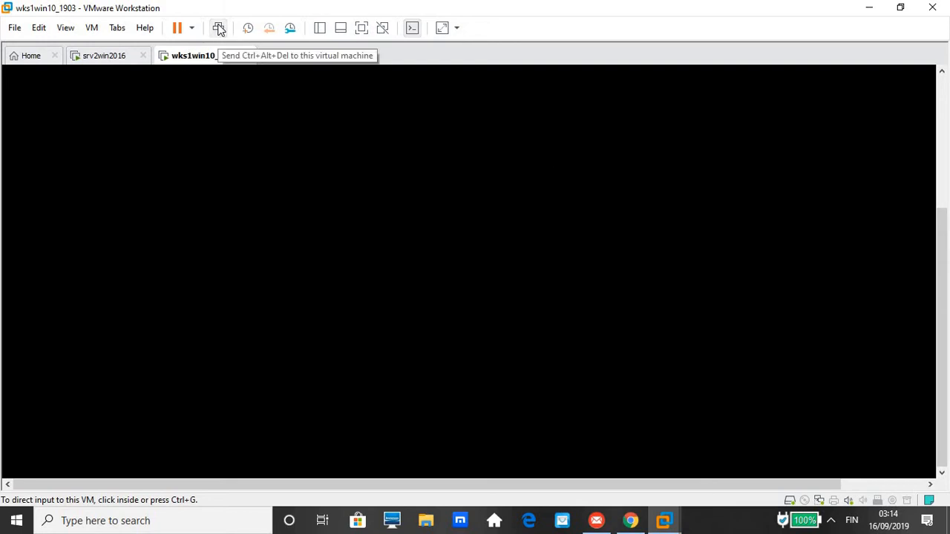
Toggle the wks1win10_1903 VM into full screen and back twice, ending in windowed mode.
{"action": "left_click", "coordinate": [67, 31]}
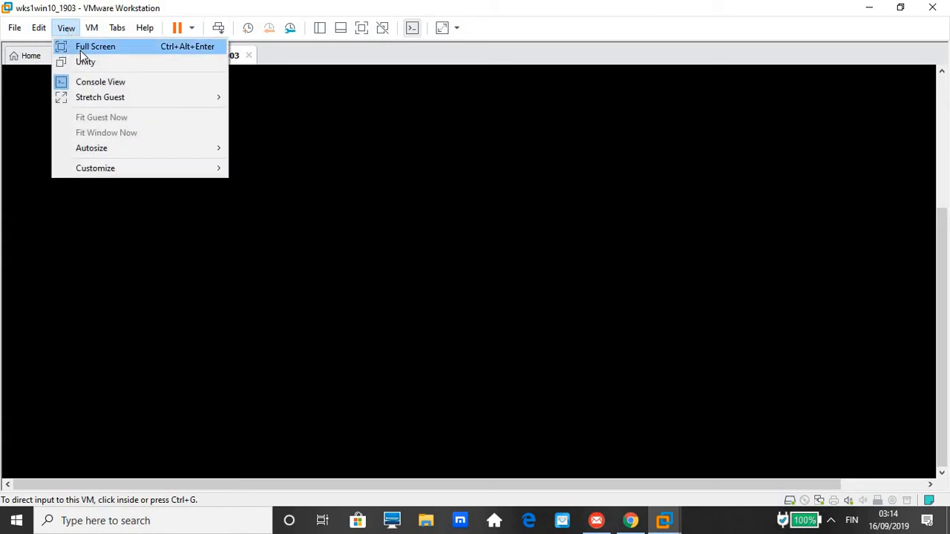
{"action": "left_click", "coordinate": [80, 49]}
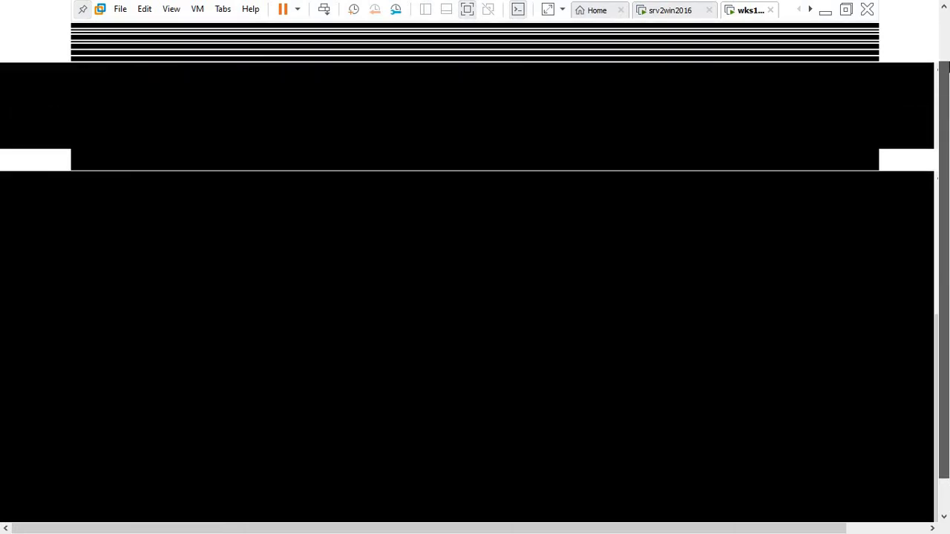
{"action": "left_click_drag", "start_coordinate": [936, 173], "coordinate": [944, 81]}
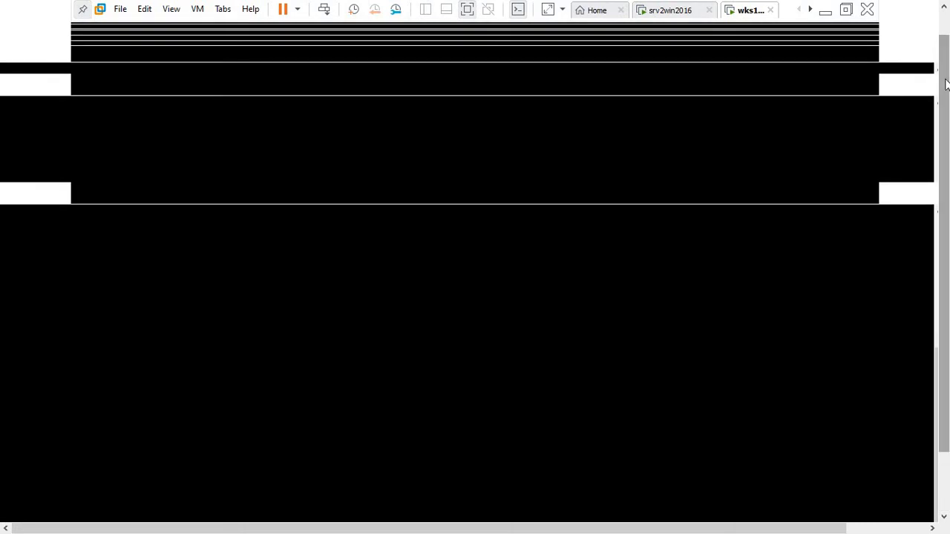
{"action": "left_click", "coordinate": [851, 10]}
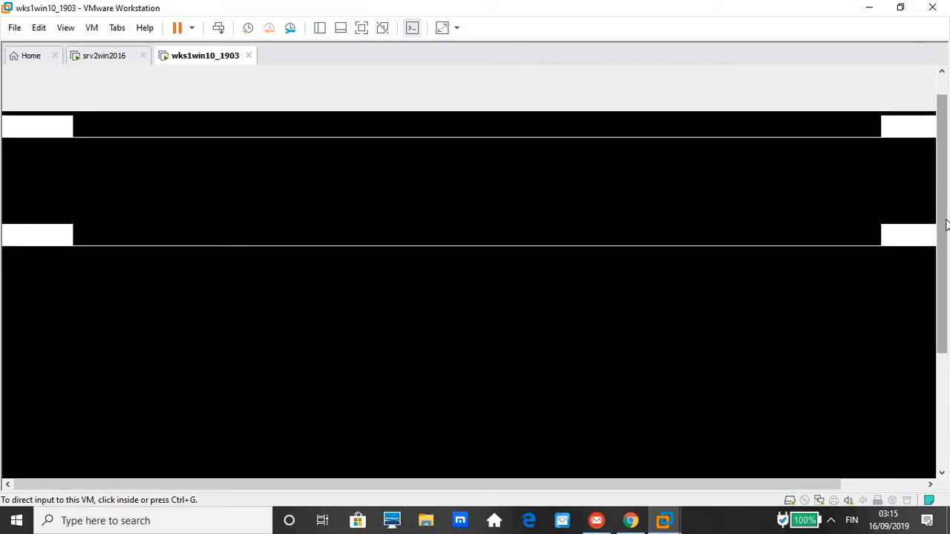
{"action": "scroll", "coordinate": [945, 225], "scroll_direction": "down", "scroll_amount": 1}
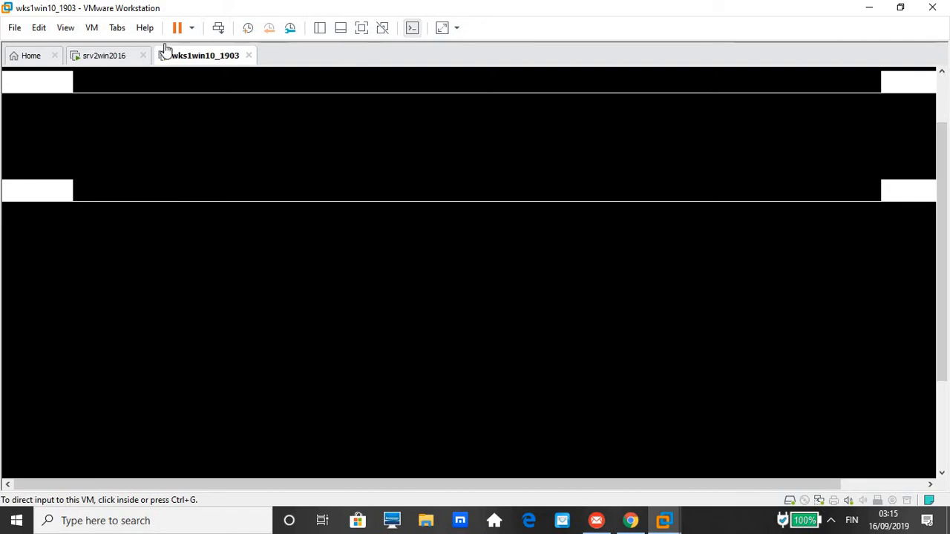
{"action": "left_click", "coordinate": [65, 30]}
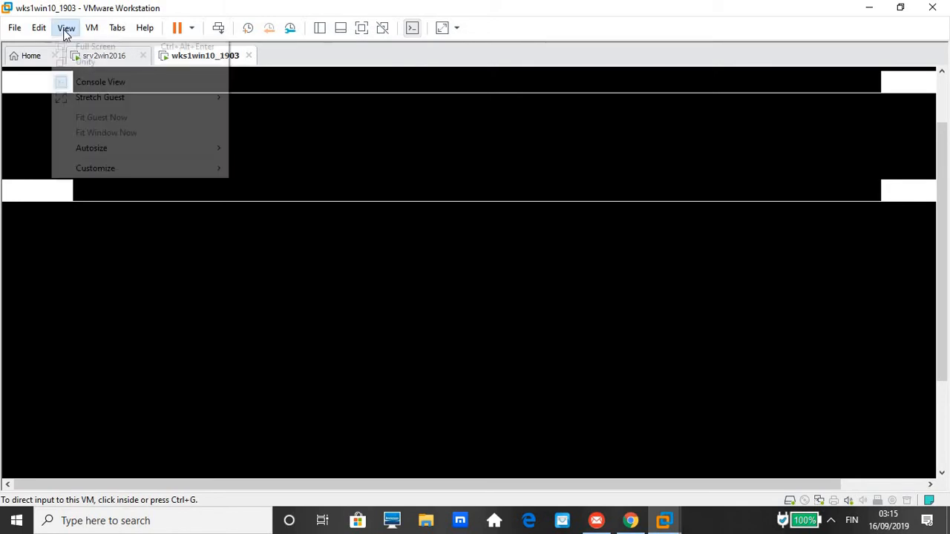
{"action": "left_click", "coordinate": [76, 46]}
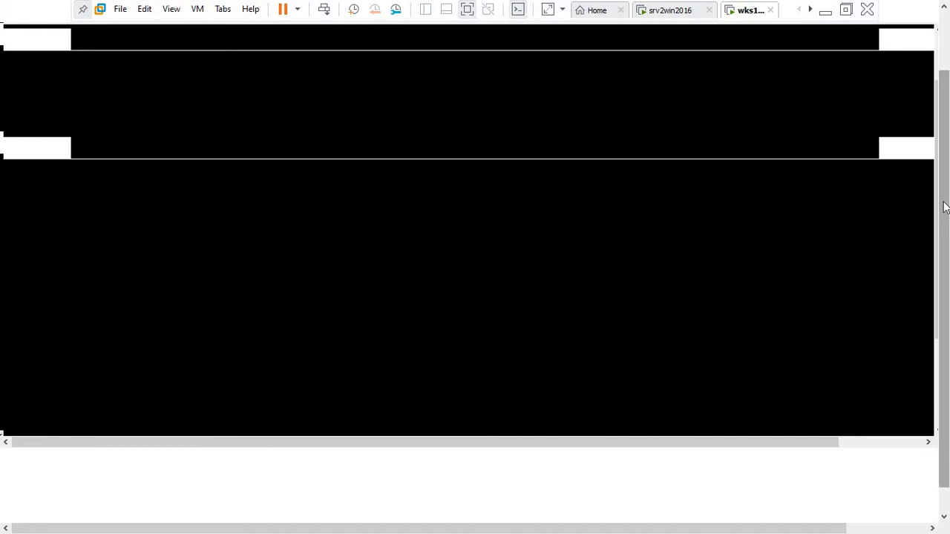
{"action": "left_click", "coordinate": [947, 56]}
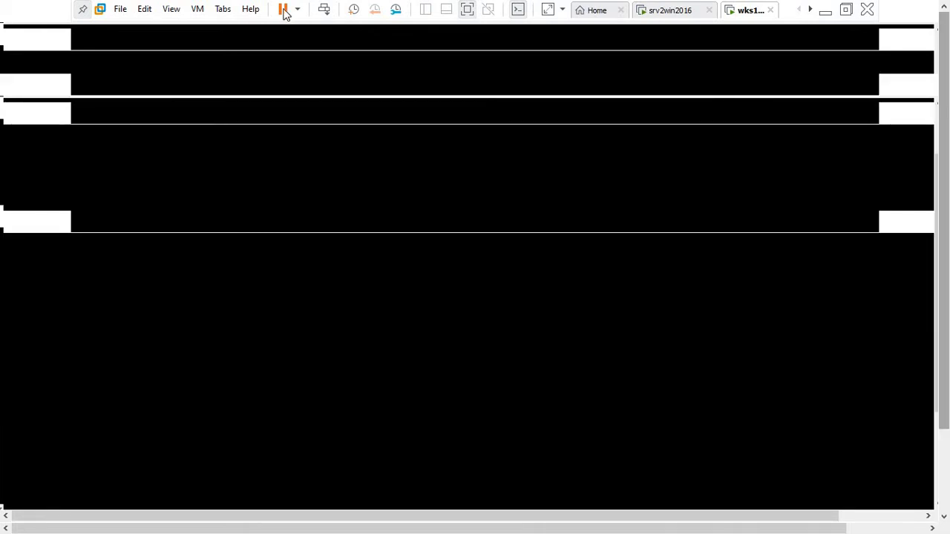
{"action": "left_click", "coordinate": [848, 9]}
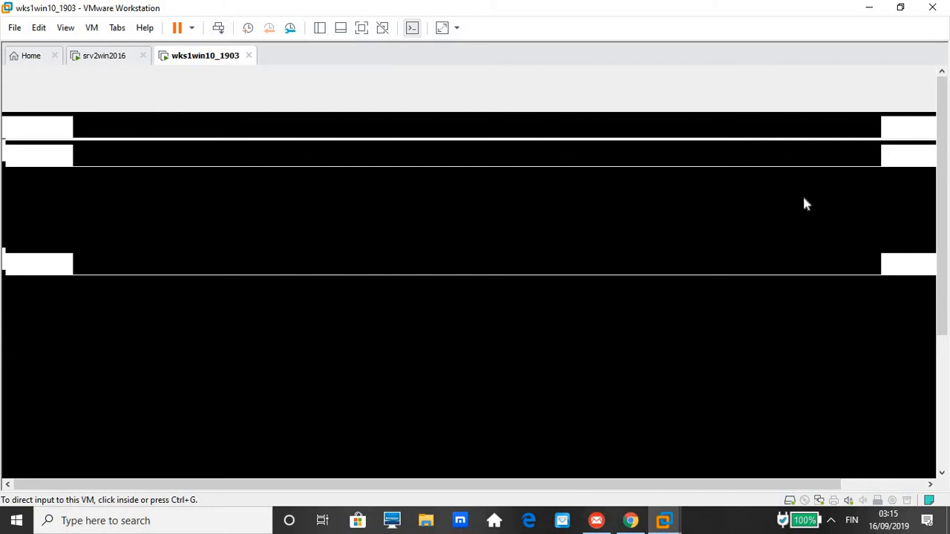
{"action": "left_click_drag", "start_coordinate": [945, 188], "coordinate": [949, 162]}
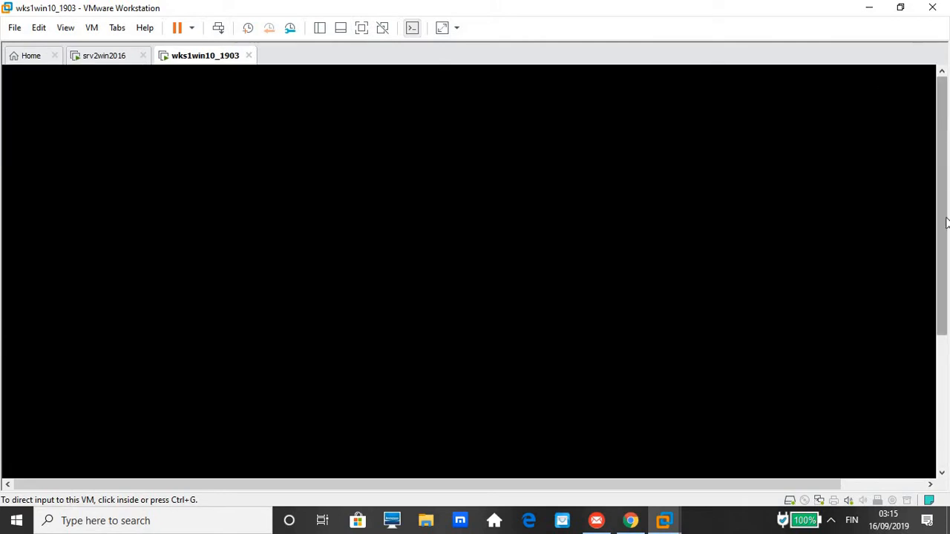
{"action": "left_click_drag", "start_coordinate": [947, 223], "coordinate": [947, 361]}
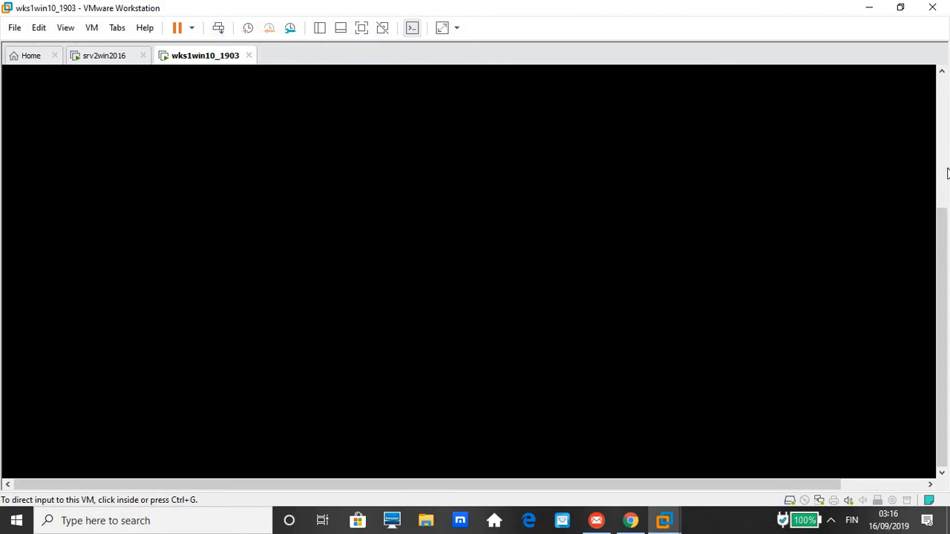
{"action": "scroll", "coordinate": [947, 174], "scroll_direction": "up", "scroll_amount": 3}
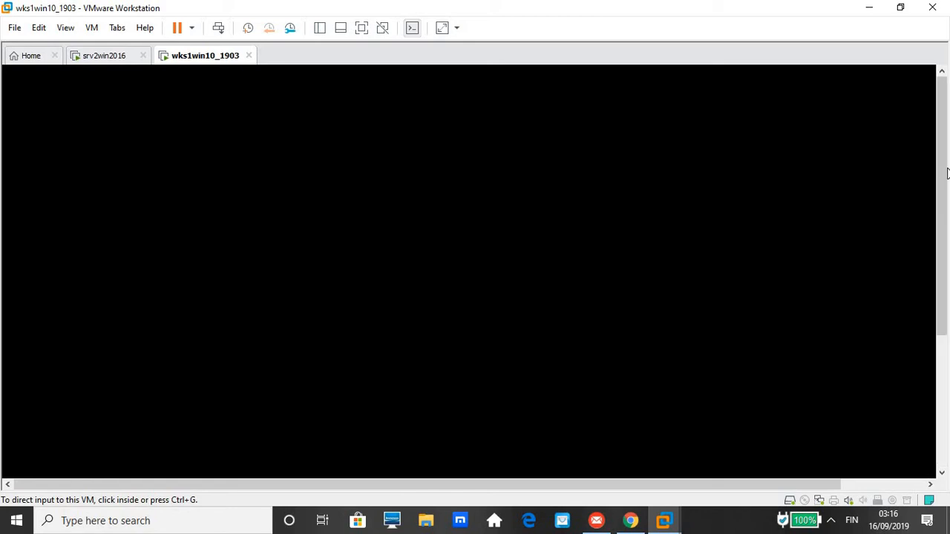
{"action": "left_click", "coordinate": [945, 369]}
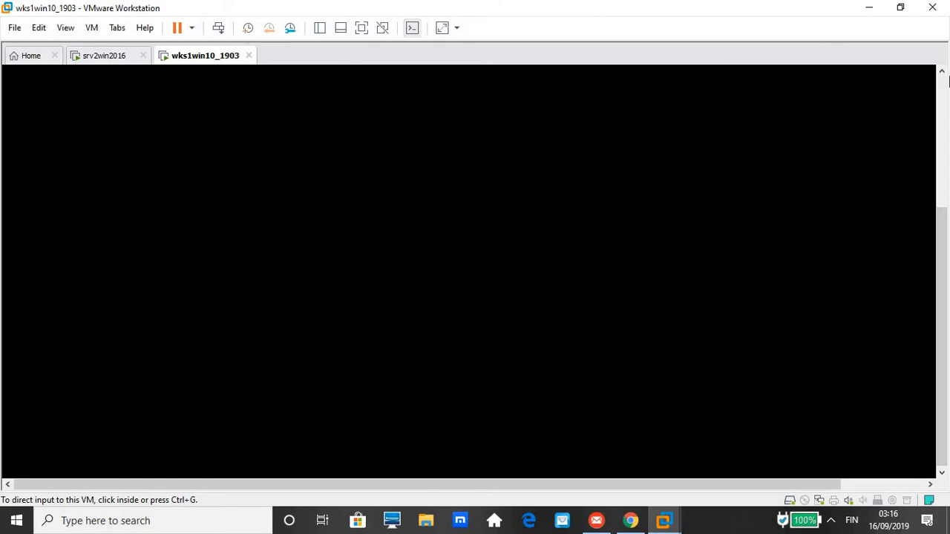
{"action": "left_click", "coordinate": [945, 150]}
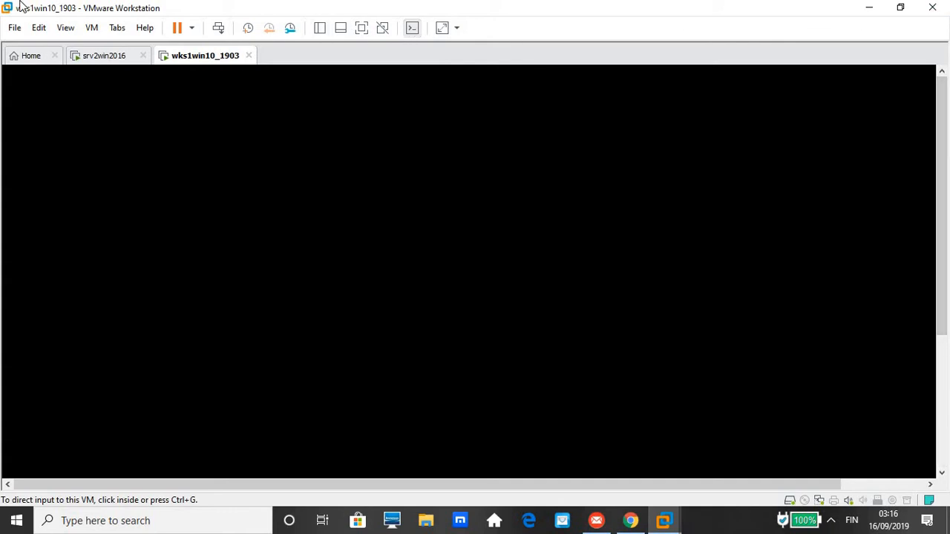
Cycle full screen, switch to srv2win2016 and back to wks1win10_1903 to reach its sign-in screen.
{"action": "left_click", "coordinate": [73, 30]}
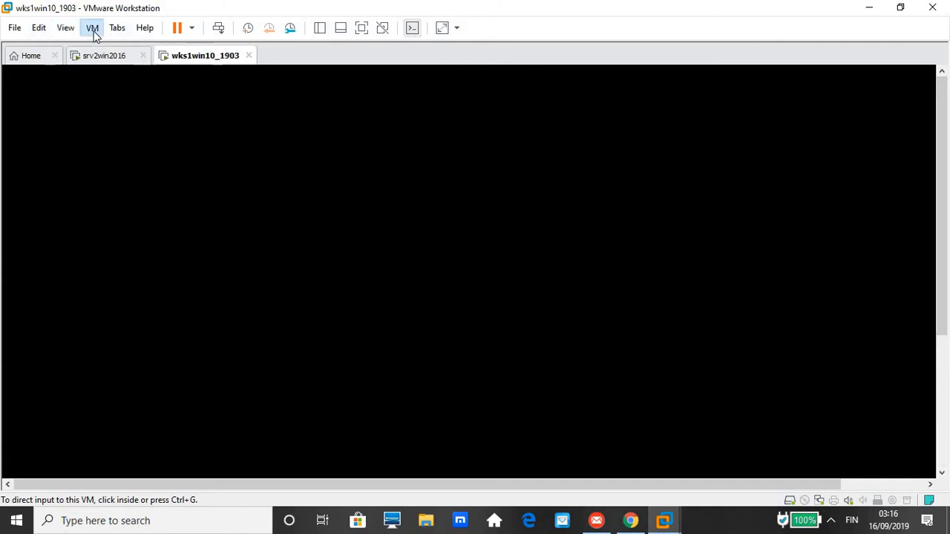
{"action": "left_click", "coordinate": [65, 49]}
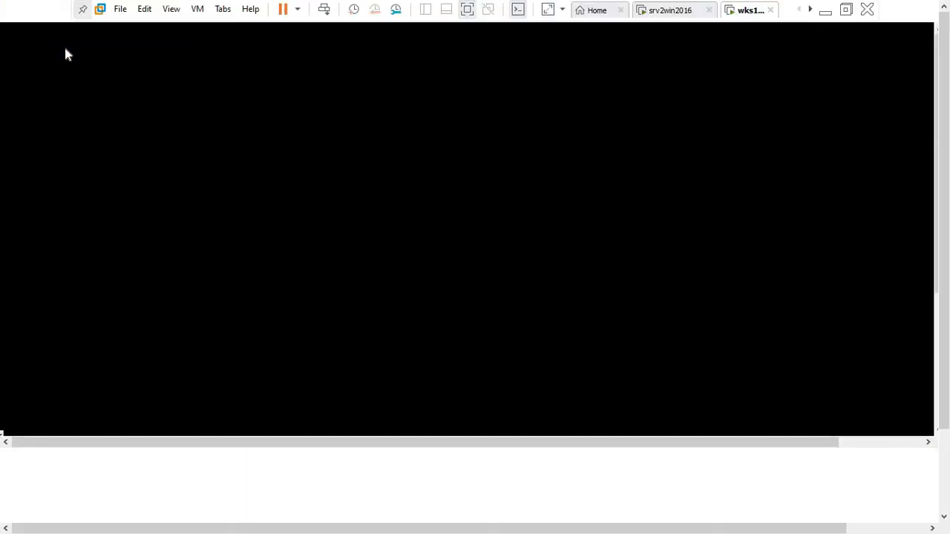
{"action": "left_click", "coordinate": [847, 11]}
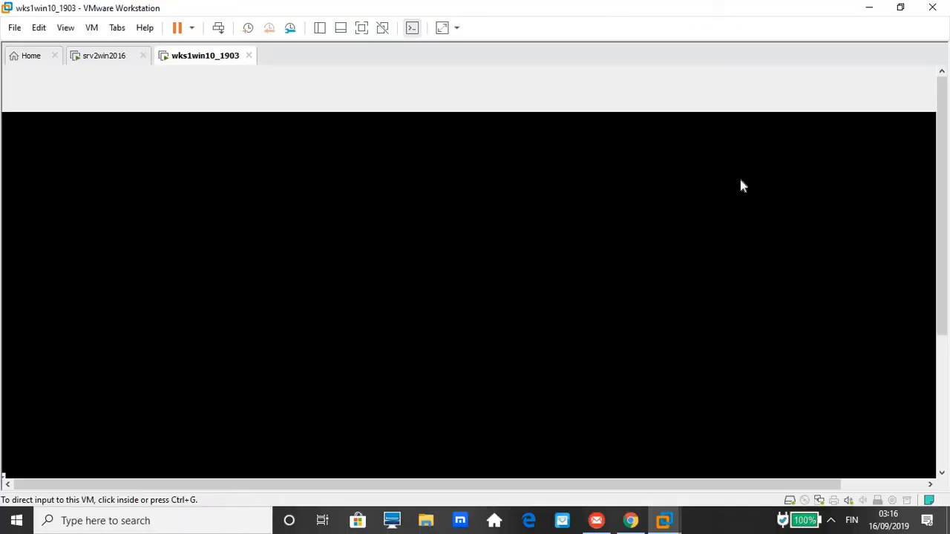
{"action": "left_click", "coordinate": [112, 59]}
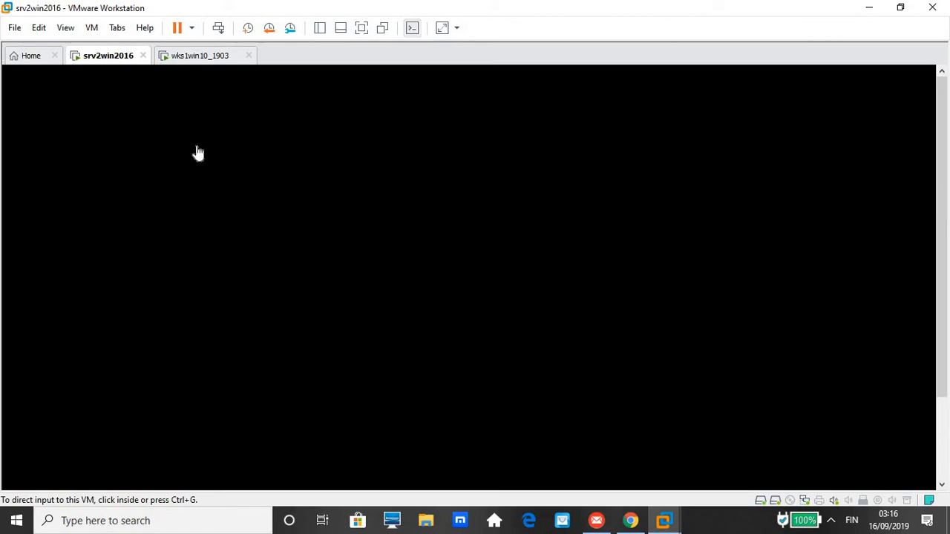
{"action": "left_click", "coordinate": [201, 64]}
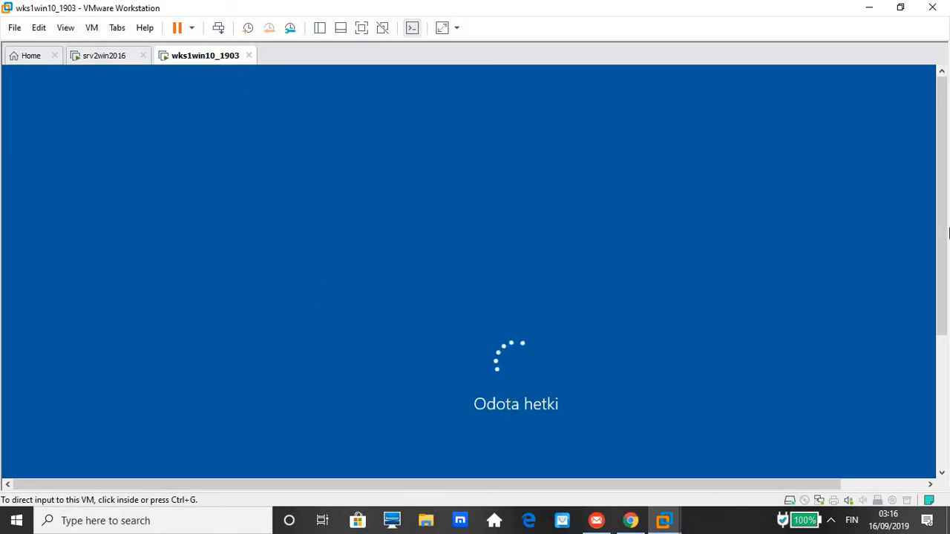
{"action": "left_click_drag", "start_coordinate": [941, 250], "coordinate": [935, 336]}
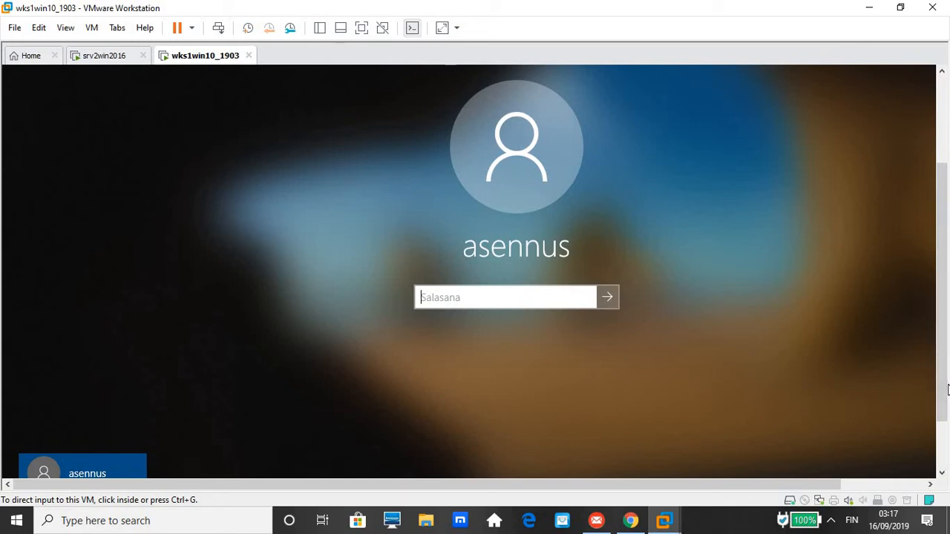
Sign in to the Windows 10 VM as another AMIDOM domain user with that user's username and password.
{"action": "left_click", "coordinate": [943, 448]}
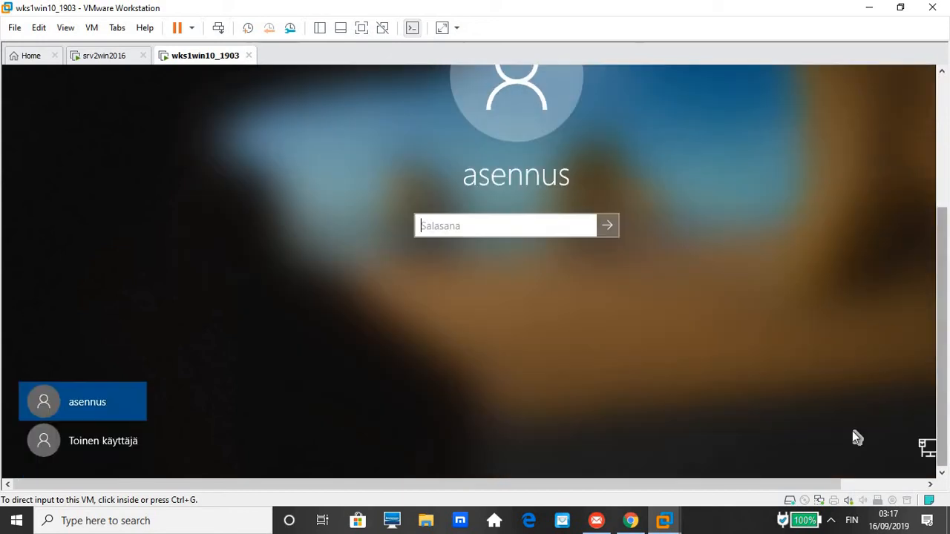
{"action": "left_click", "coordinate": [86, 443]}
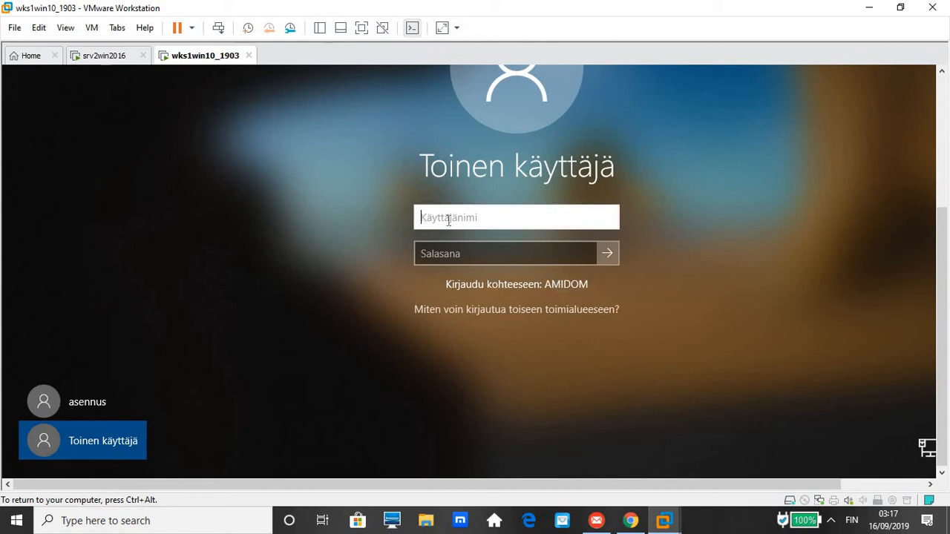
{"action": "key", "text": "Tab"}
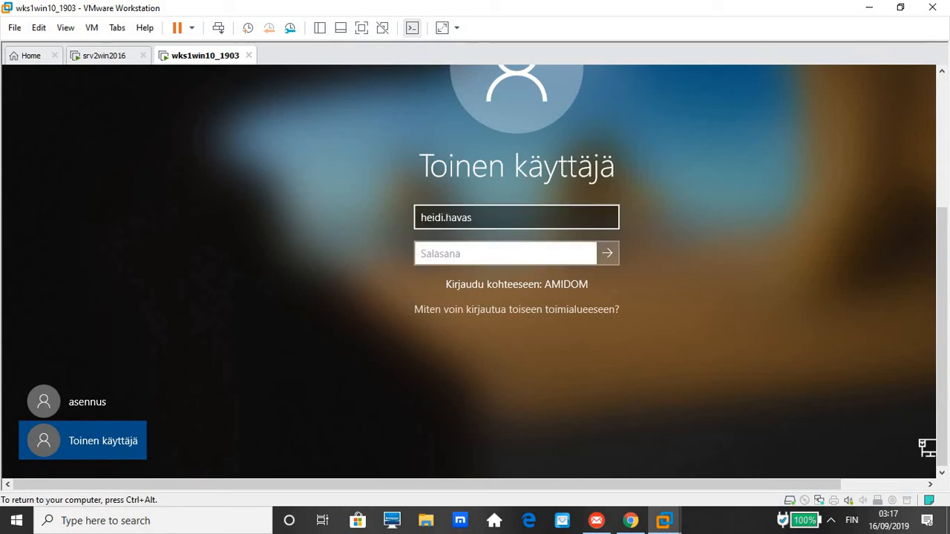
{"action": "type", "text": "••••••••"}
{"action": "left_click", "coordinate": [607, 253]}
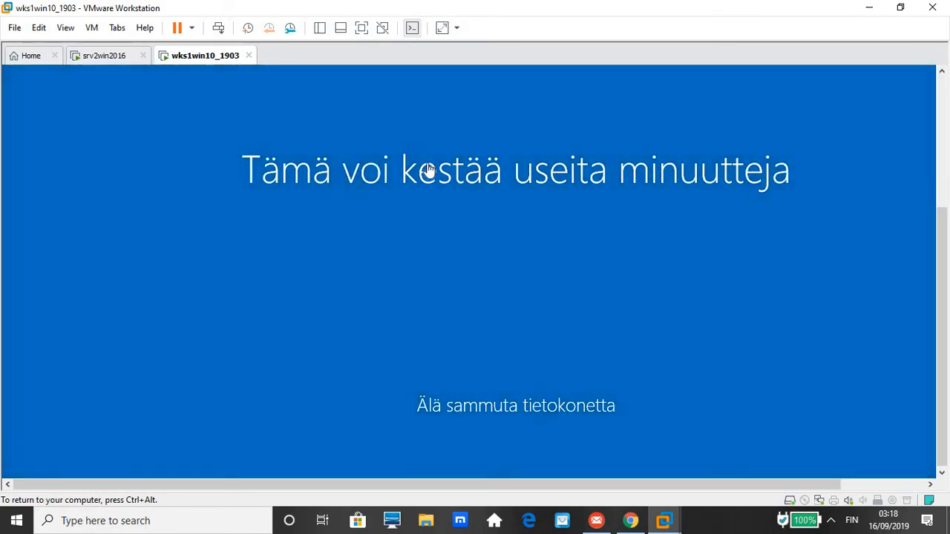
Wake the srv2win2016 server and sign in as AMIDOM\Administrator with the administrator password.
{"action": "left_click", "coordinate": [112, 60]}
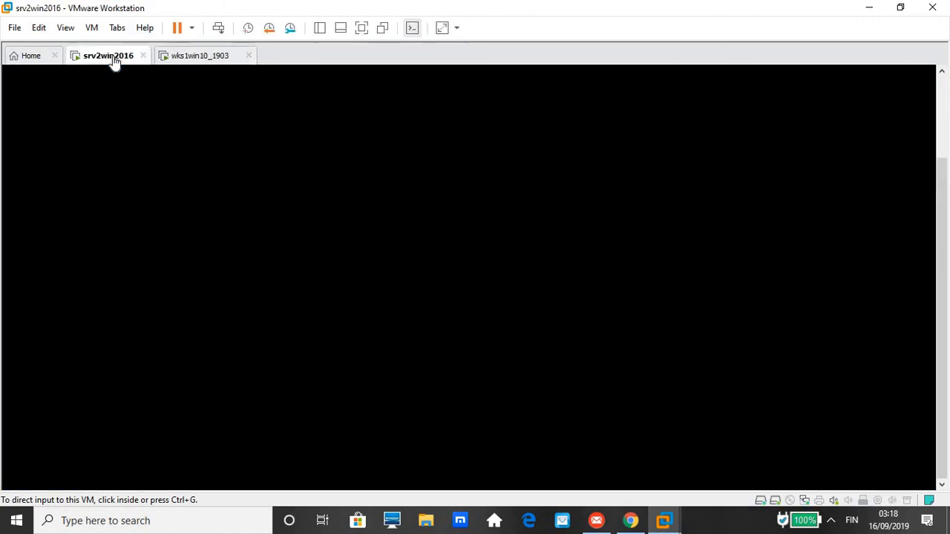
{"action": "left_click", "coordinate": [398, 270]}
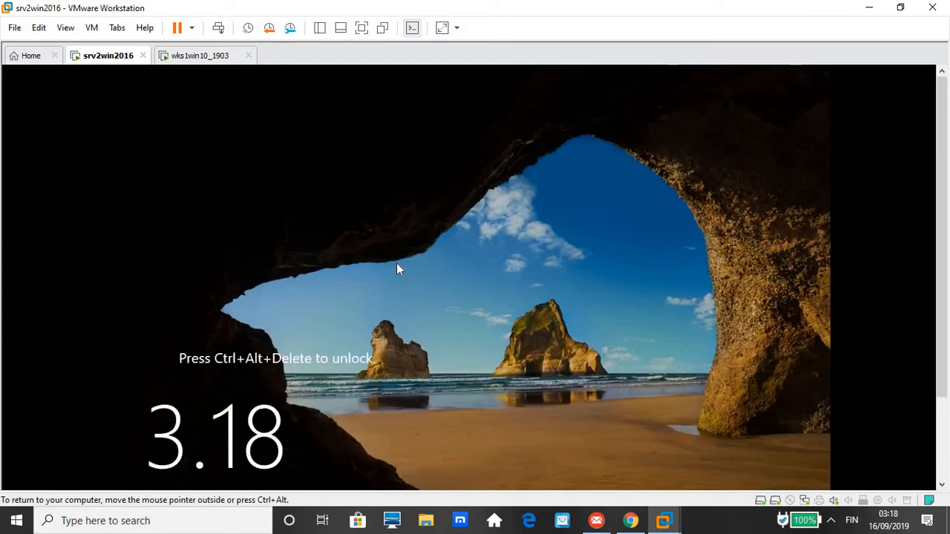
{"action": "left_click", "coordinate": [216, 30]}
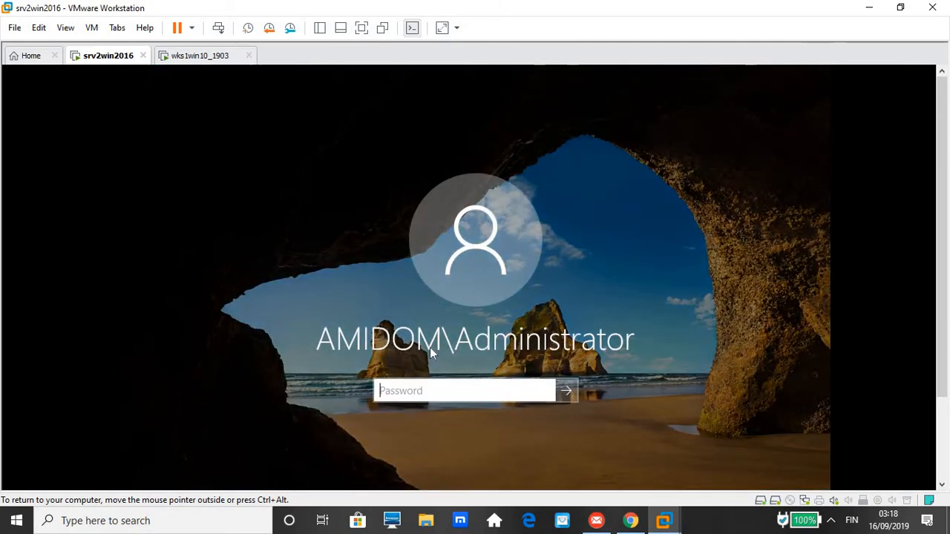
{"action": "type", "text": "Passw0rd"}
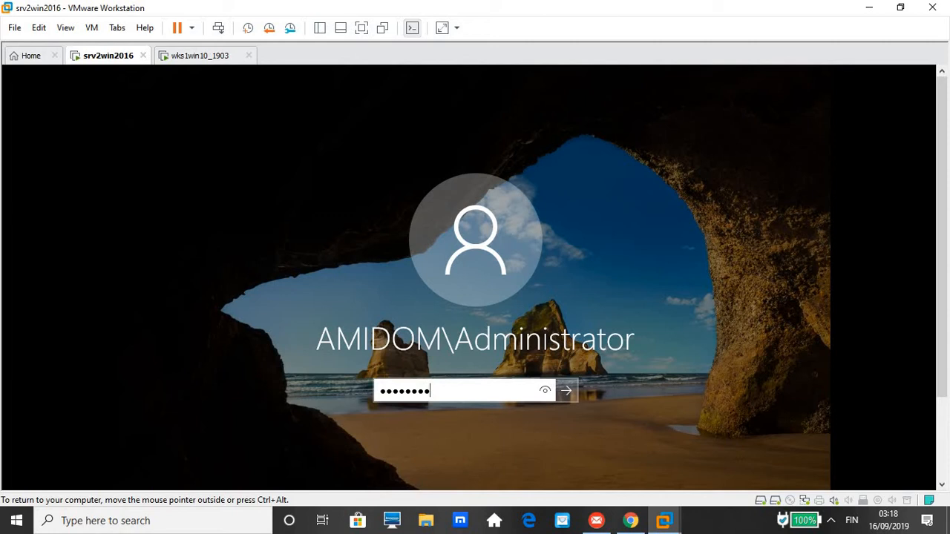
{"action": "key", "text": "Return"}
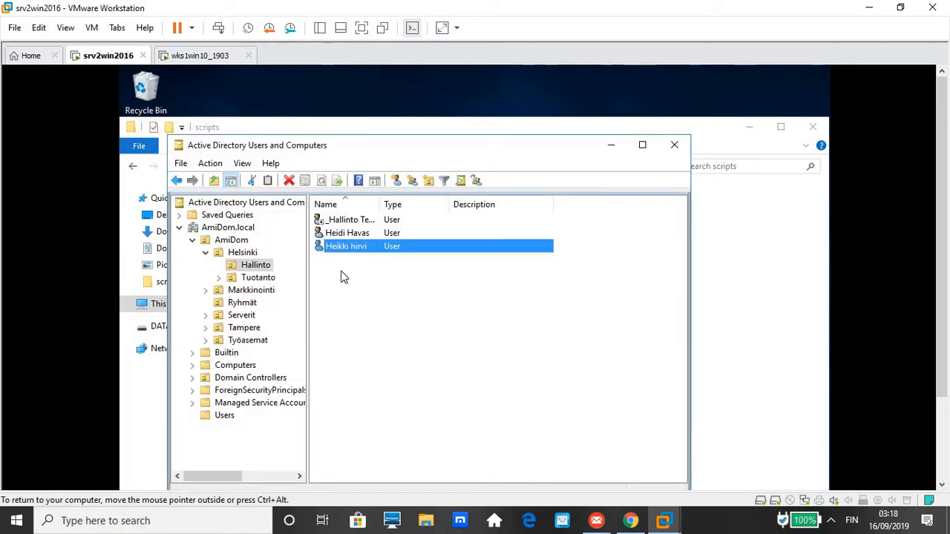
Mark the _Hallinto Template account as 'Account is disabled' on its Account tab and confirm.
{"action": "left_click", "coordinate": [354, 224]}
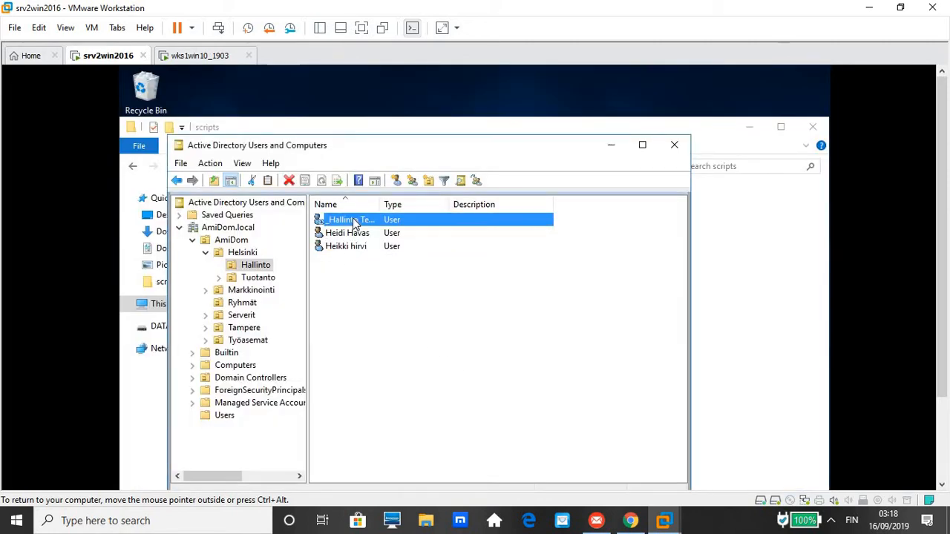
{"action": "right_click", "coordinate": [354, 223]}
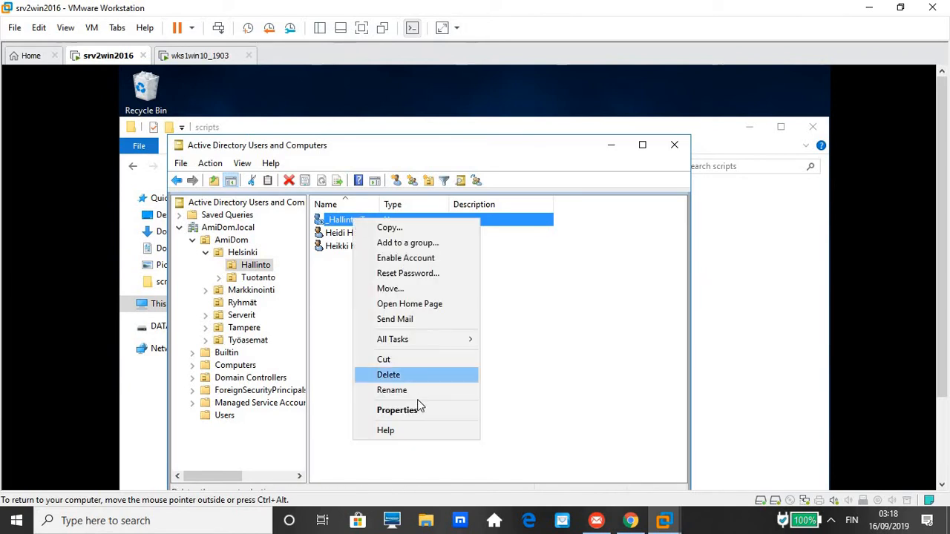
{"action": "left_click", "coordinate": [417, 412]}
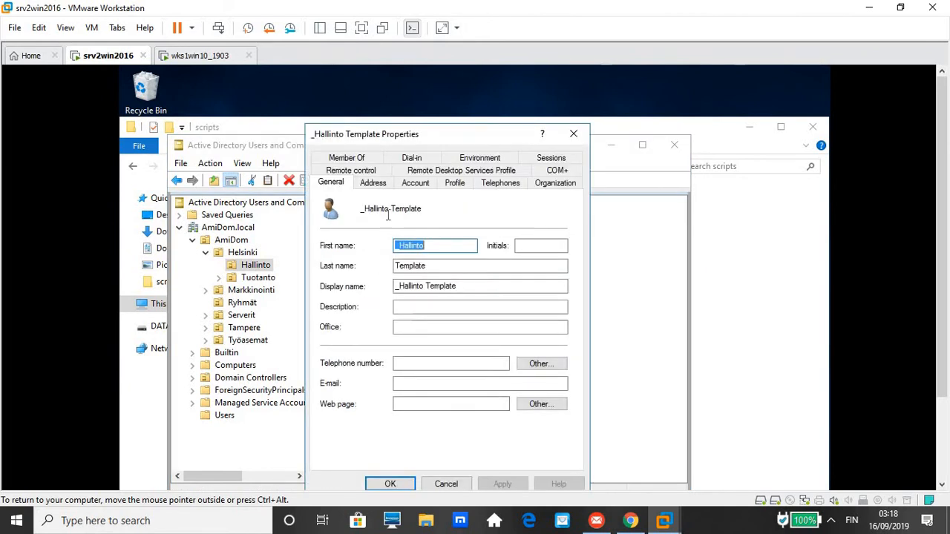
{"action": "left_click", "coordinate": [454, 183]}
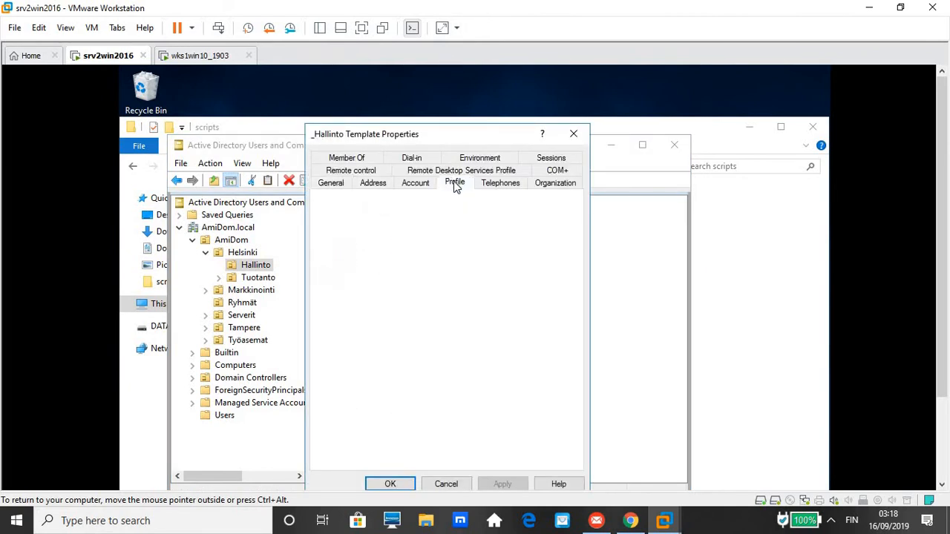
{"action": "left_click", "coordinate": [413, 185]}
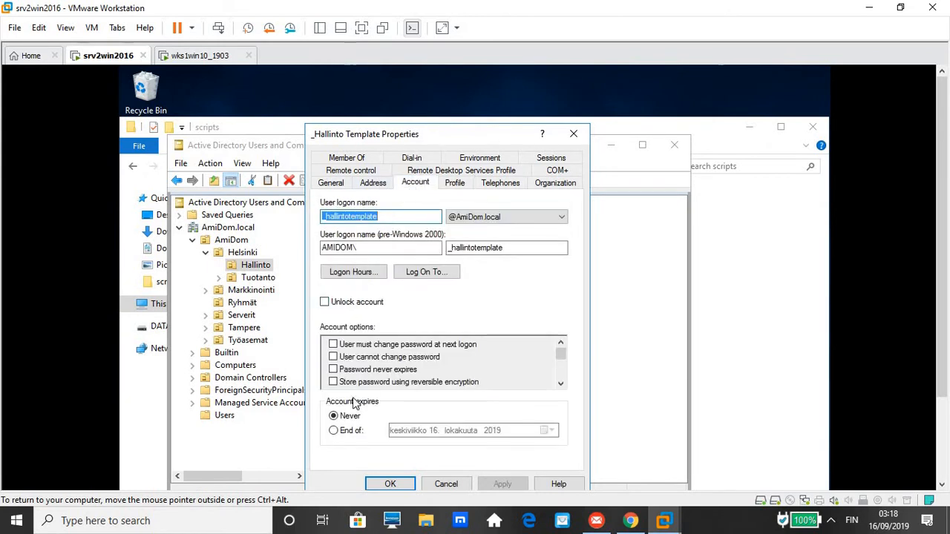
{"action": "scroll", "coordinate": [562, 376], "scroll_direction": "down", "scroll_amount": 2}
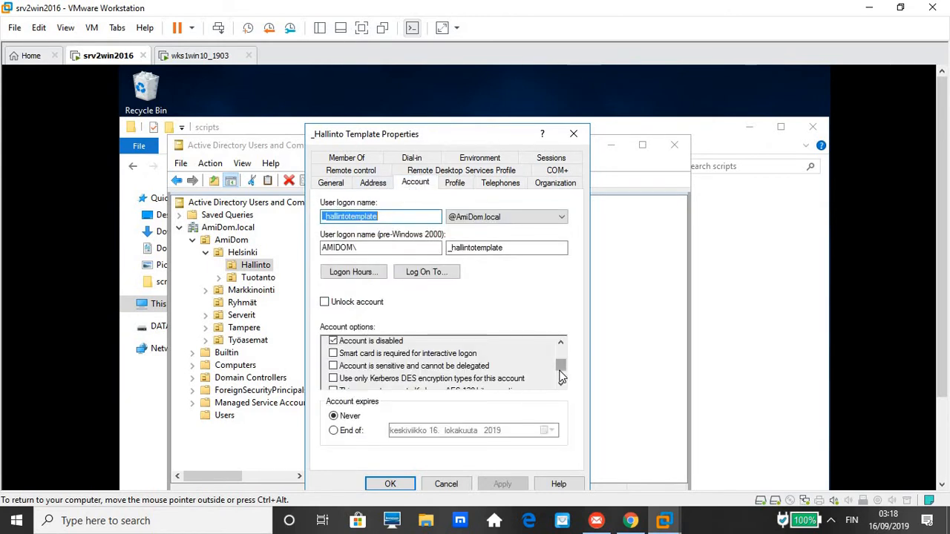
{"action": "left_click", "coordinate": [353, 343]}
{"action": "left_click", "coordinate": [578, 135]}
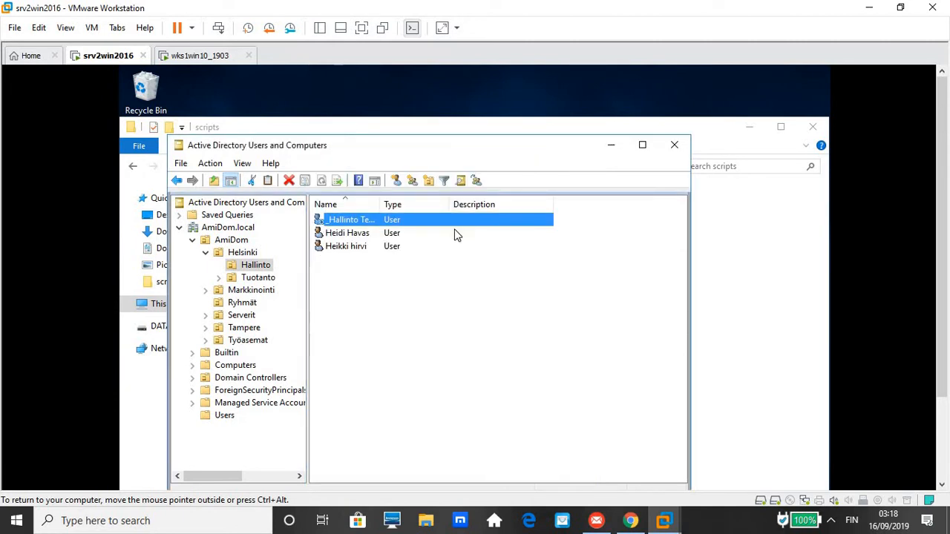
Review the other Hallinto user's account options and close its properties without changes.
{"action": "left_click", "coordinate": [339, 234]}
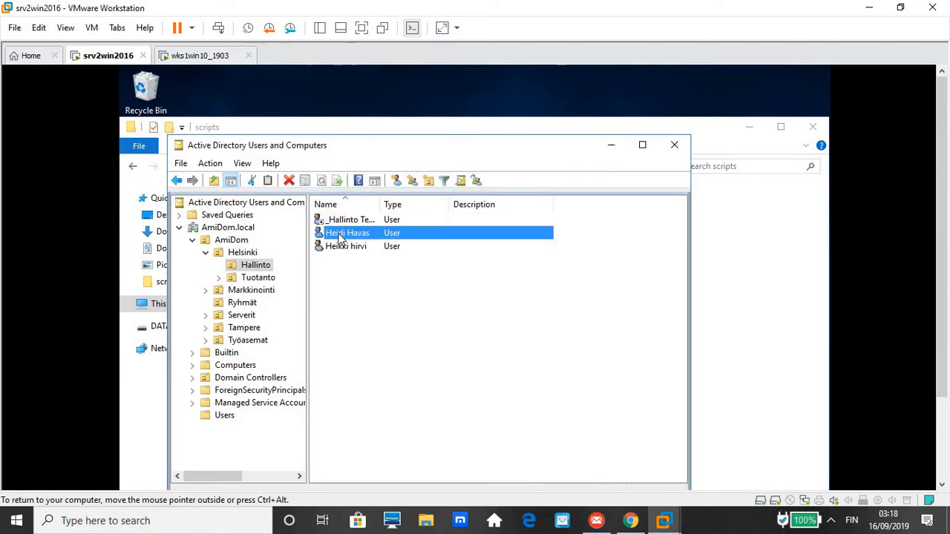
{"action": "right_click", "coordinate": [339, 236]}
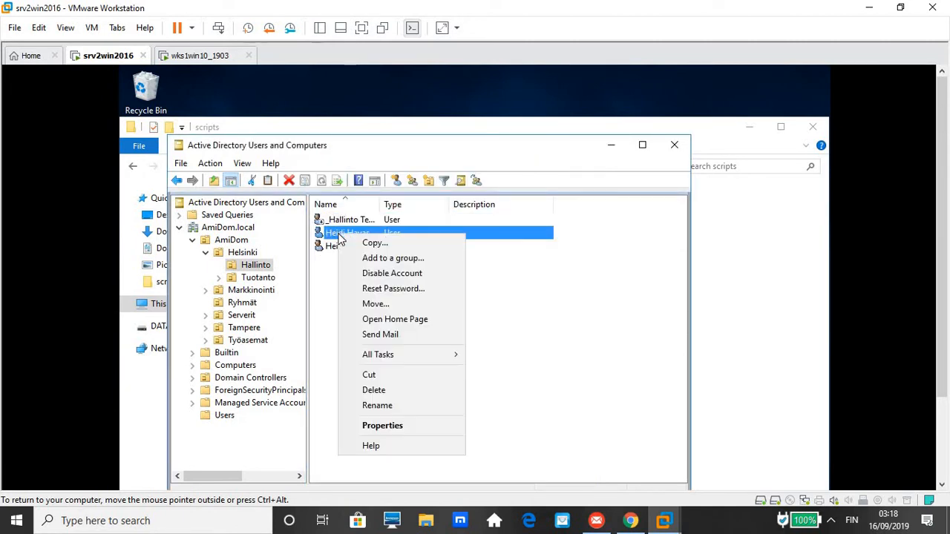
{"action": "left_click", "coordinate": [388, 428]}
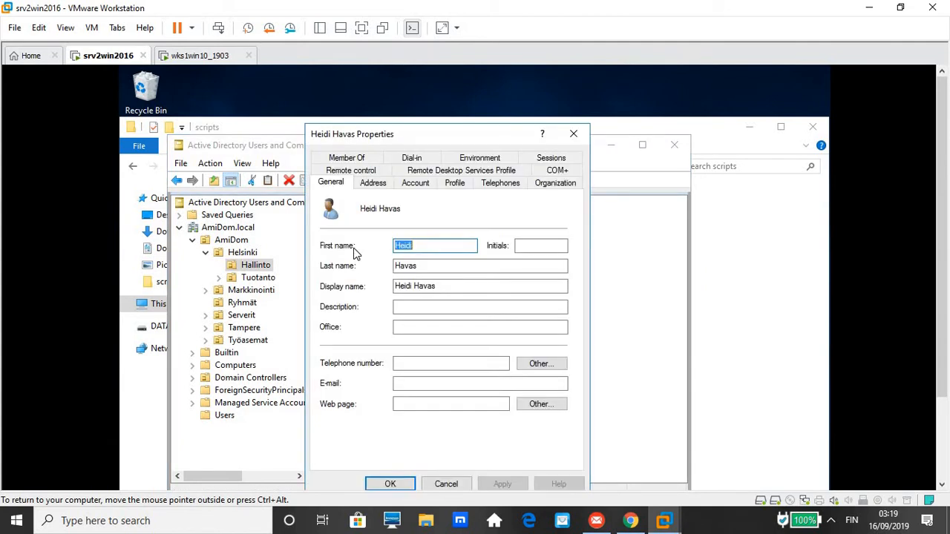
{"action": "left_click", "coordinate": [415, 184]}
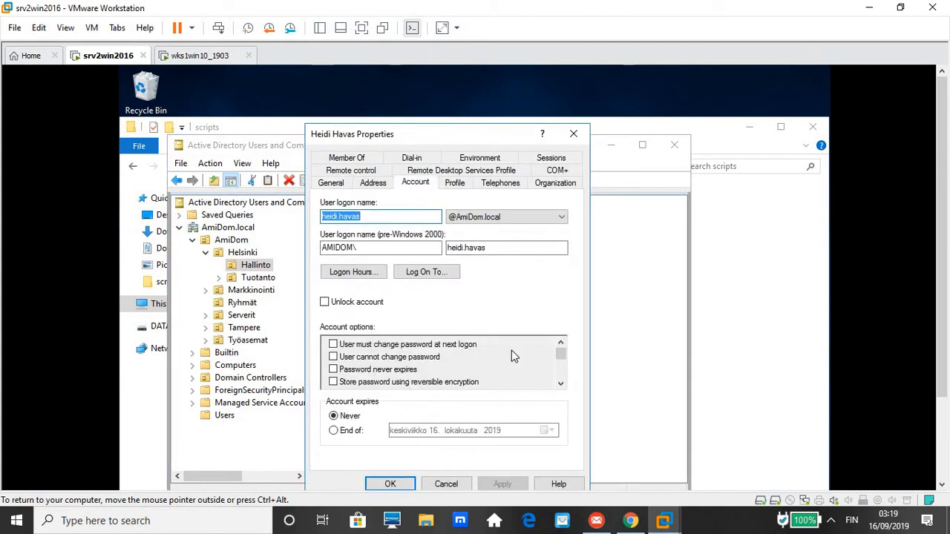
{"action": "scroll", "coordinate": [562, 380], "scroll_direction": "down", "scroll_amount": 2}
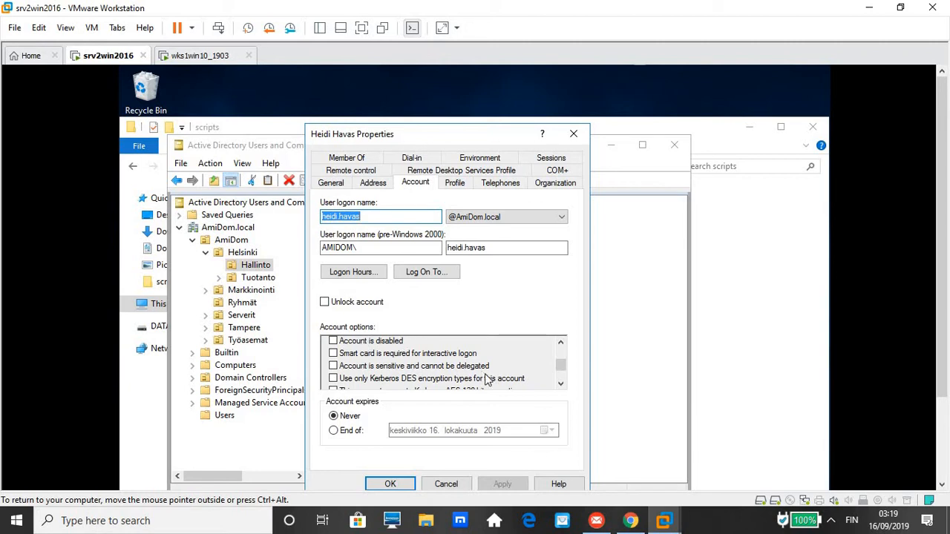
{"action": "left_click", "coordinate": [446, 483]}
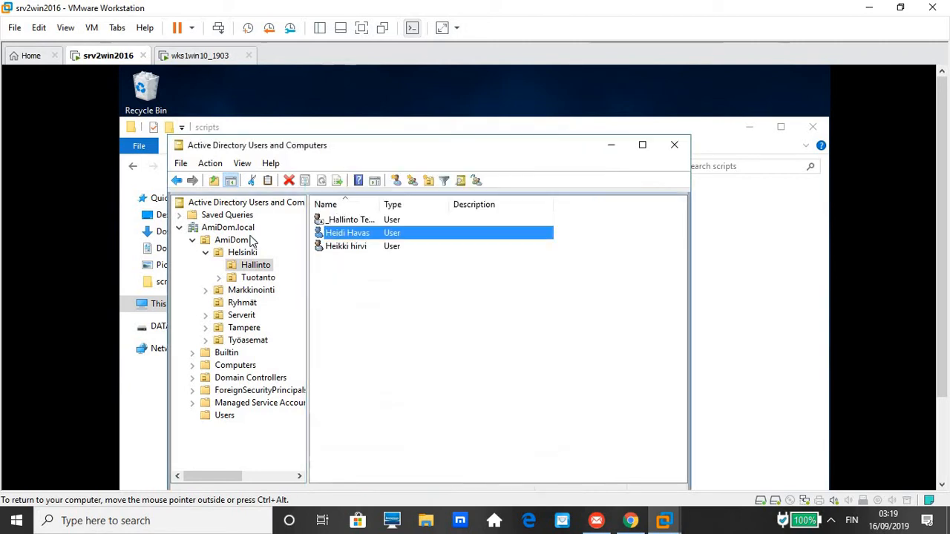
Switch to the wks1win10_1903 VM and refresh its desktop with Päivitä.
{"action": "left_click", "coordinate": [204, 60]}
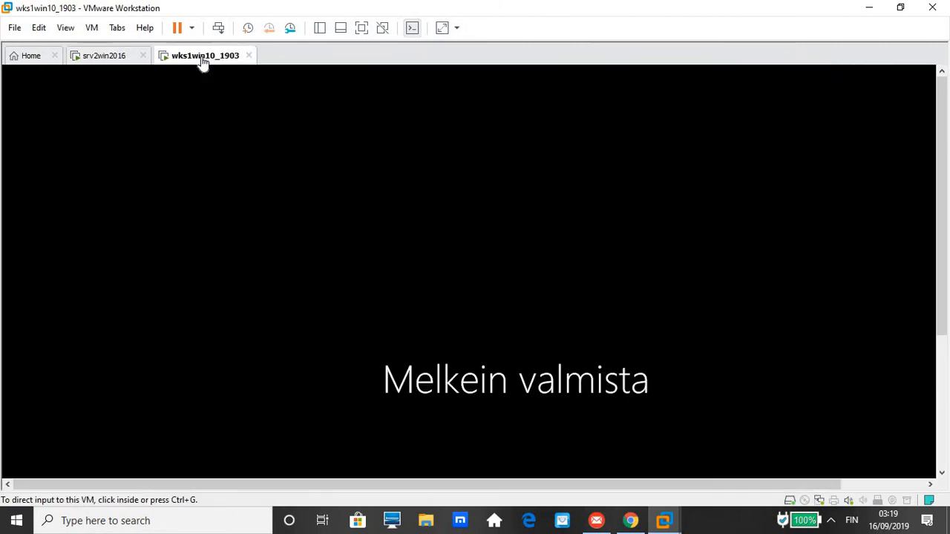
{"action": "left_click", "coordinate": [426, 211]}
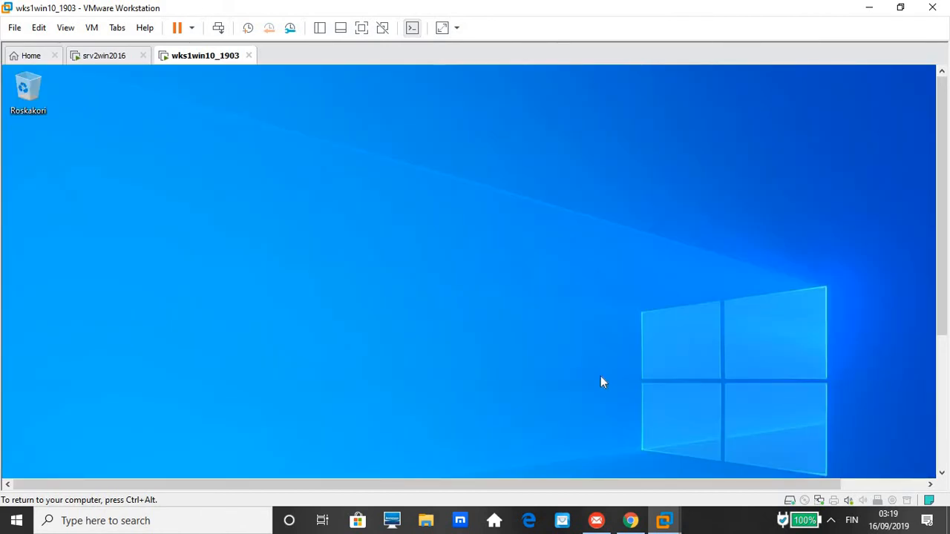
{"action": "right_click", "coordinate": [359, 178]}
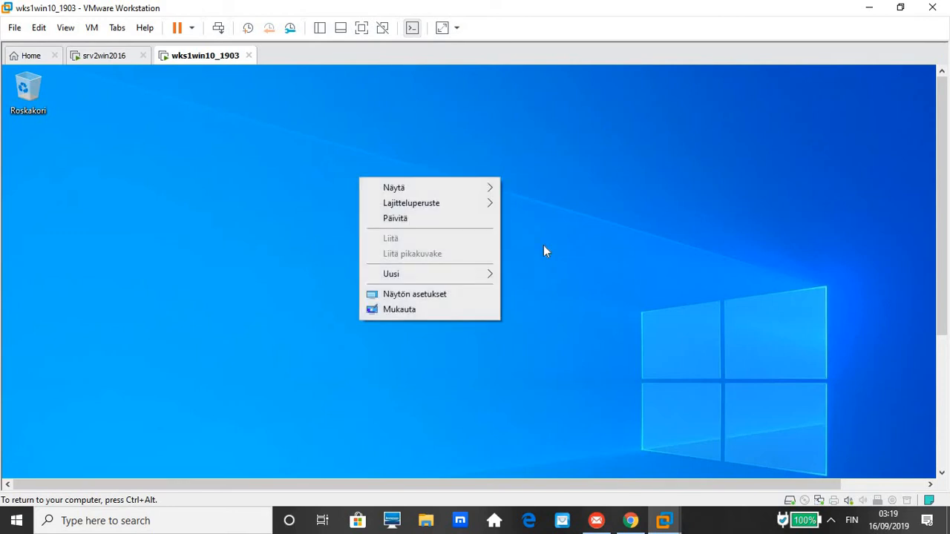
{"action": "left_click", "coordinate": [458, 217]}
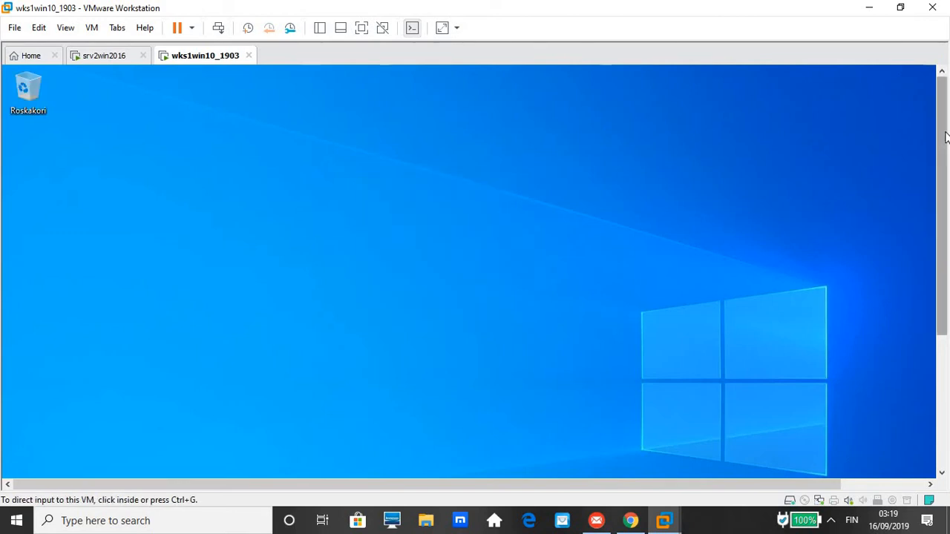
{"action": "left_click_drag", "start_coordinate": [946, 137], "coordinate": [933, 336]}
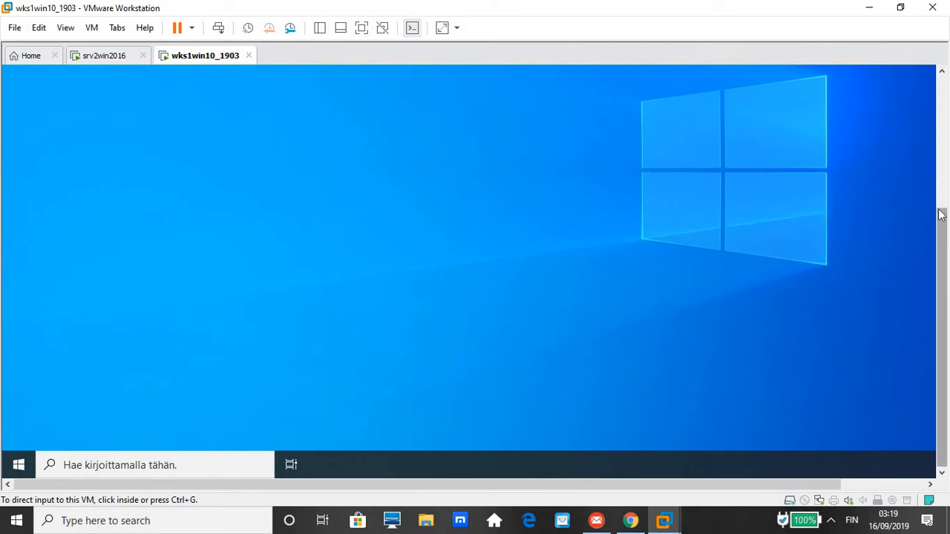
{"action": "left_click_drag", "start_coordinate": [941, 215], "coordinate": [930, 82]}
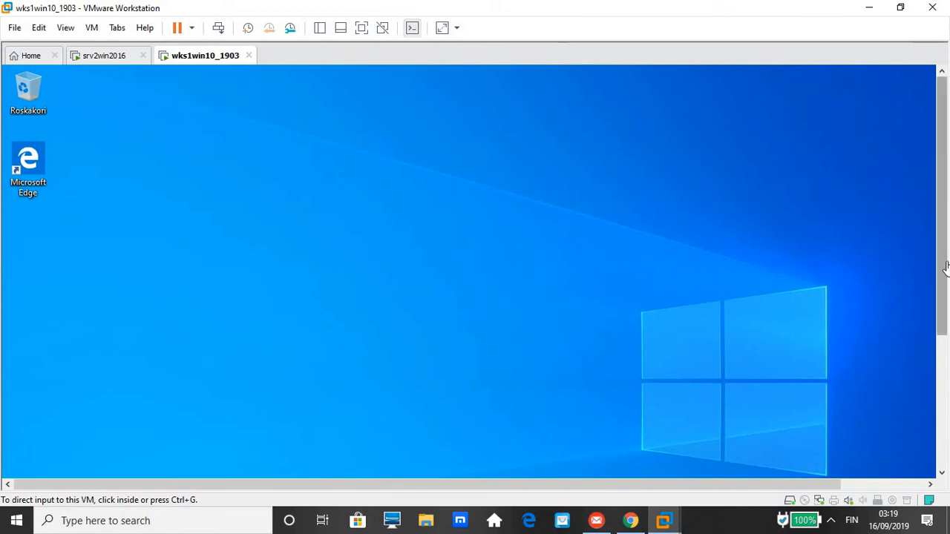
{"action": "left_click", "coordinate": [945, 395]}
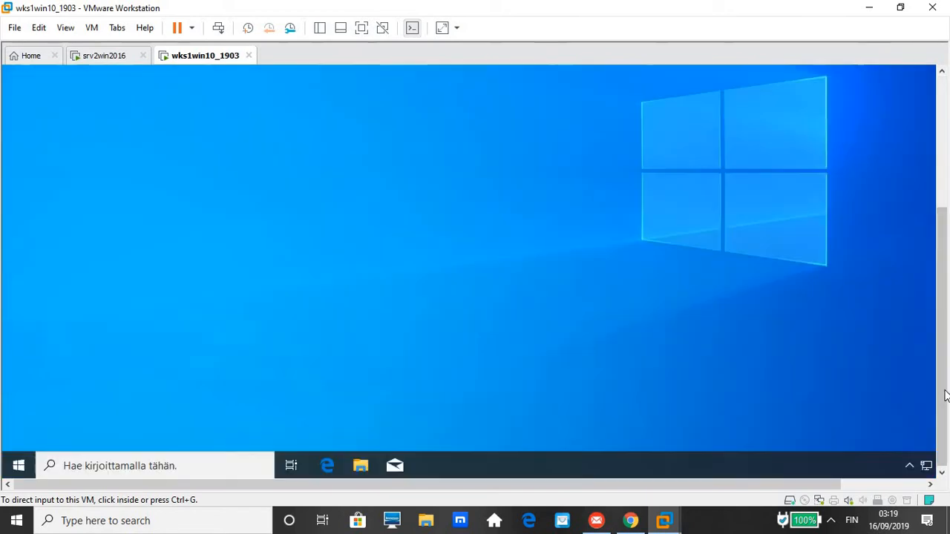
Launch File Explorer from the workstation's taskbar, showing Quick access.
{"action": "left_click", "coordinate": [365, 469]}
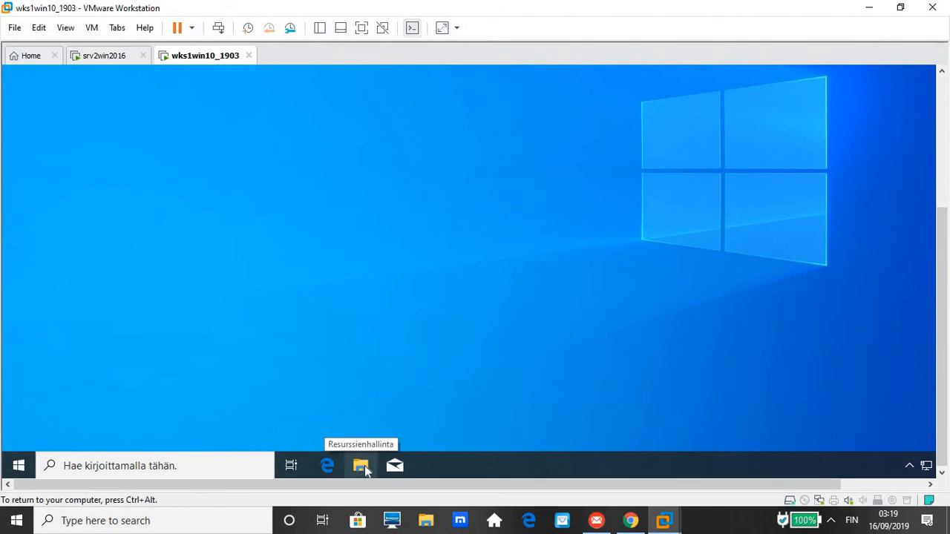
{"action": "left_click_drag", "start_coordinate": [944, 290], "coordinate": [945, 158]}
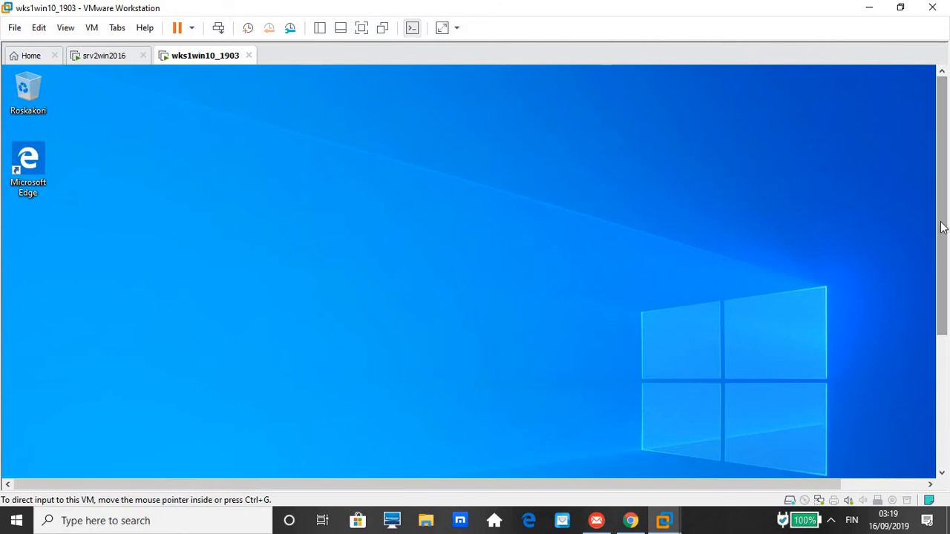
{"action": "left_click_drag", "start_coordinate": [940, 236], "coordinate": [941, 370]}
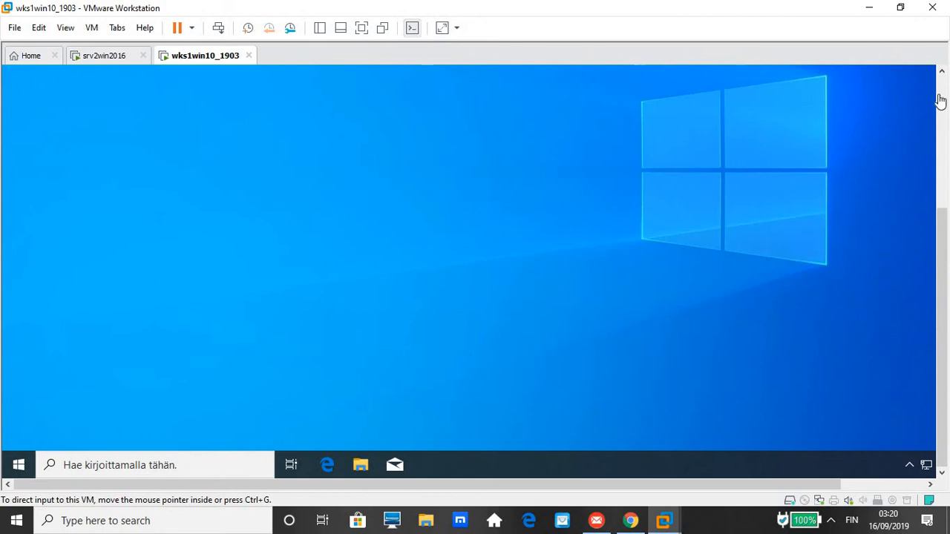
{"action": "left_click", "coordinate": [943, 72]}
{"action": "left_click", "coordinate": [943, 73]}
{"action": "left_click", "coordinate": [943, 73]}
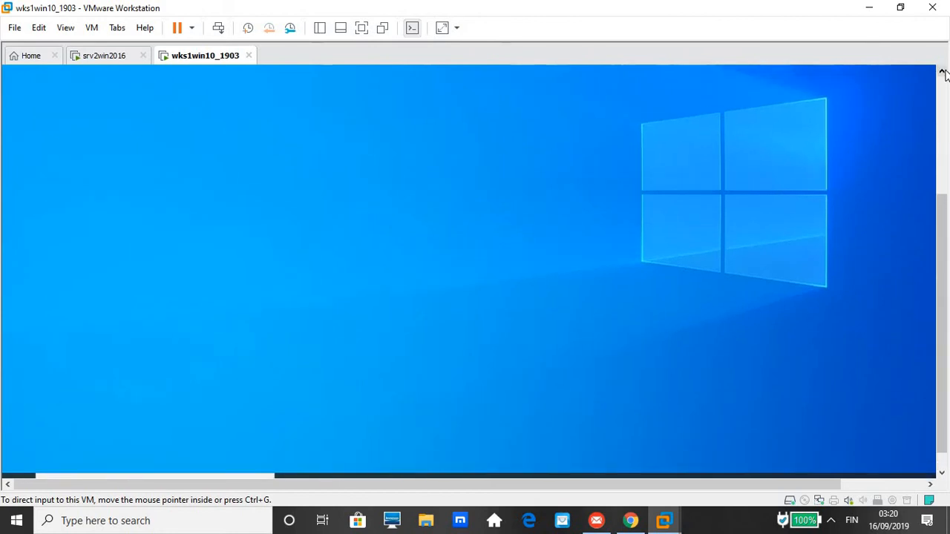
{"action": "left_click", "coordinate": [943, 73]}
{"action": "left_click", "coordinate": [944, 73]}
{"action": "left_click", "coordinate": [943, 73]}
{"action": "left_click", "coordinate": [944, 73]}
{"action": "left_click", "coordinate": [943, 73]}
{"action": "left_click", "coordinate": [943, 73]}
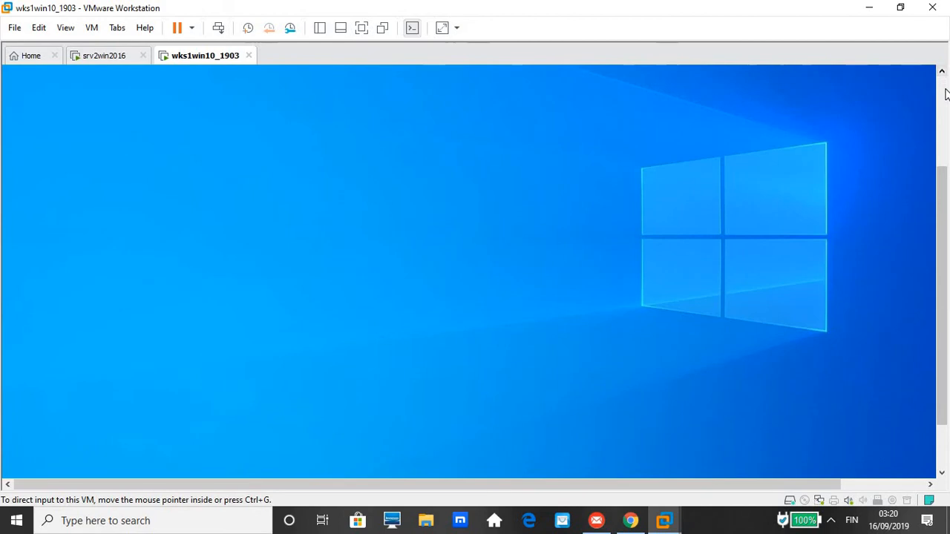
{"action": "left_click", "coordinate": [946, 93]}
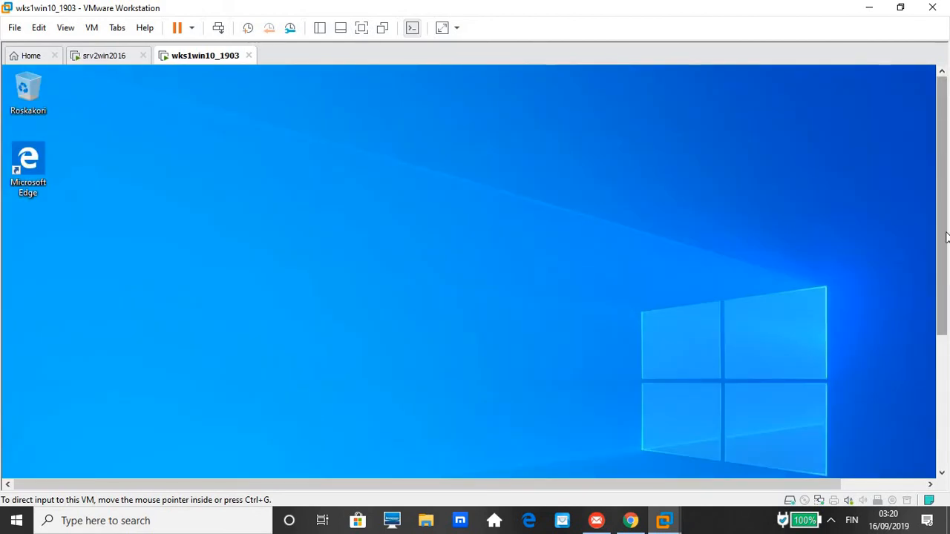
{"action": "scroll", "coordinate": [947, 238], "scroll_direction": "down", "scroll_amount": 3}
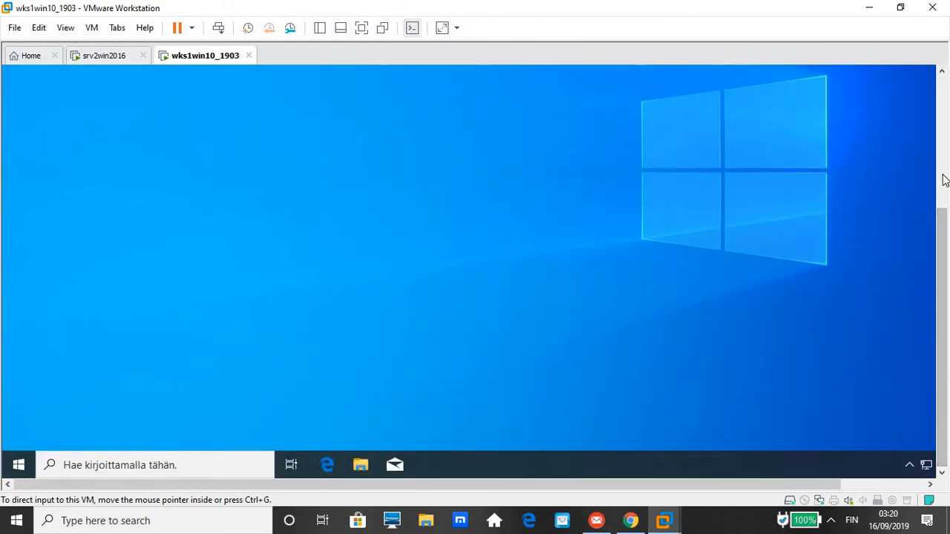
{"action": "scroll", "coordinate": [943, 181], "scroll_direction": "up", "scroll_amount": 3}
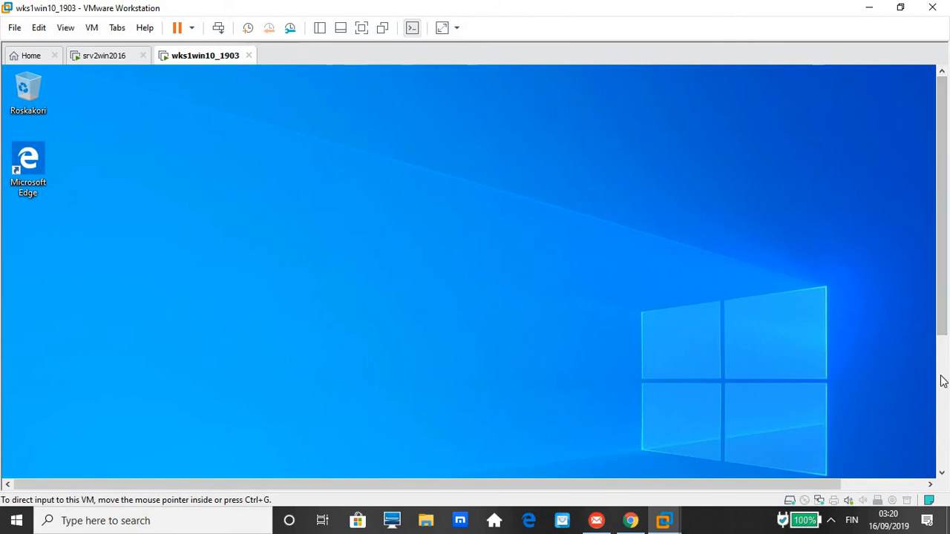
{"action": "scroll", "coordinate": [943, 381], "scroll_direction": "down", "scroll_amount": 3}
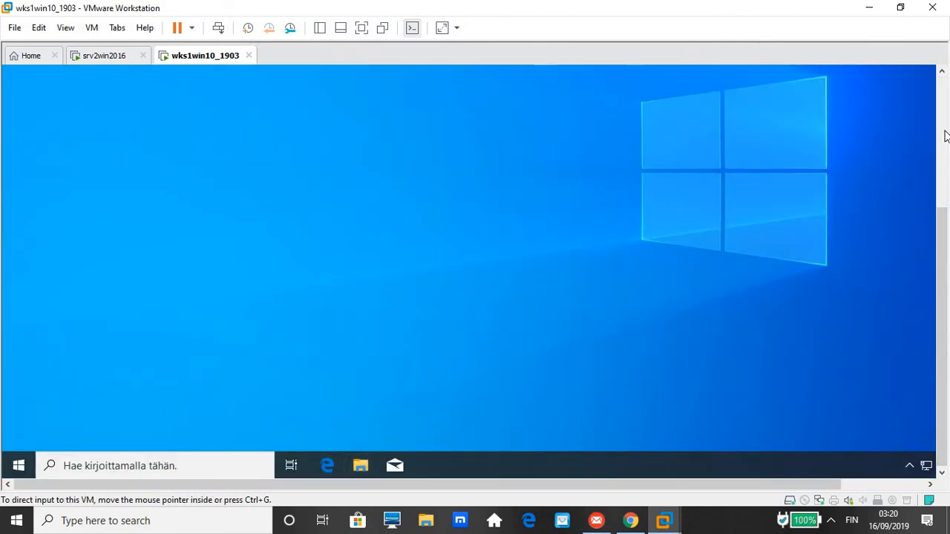
{"action": "scroll", "coordinate": [945, 99], "scroll_direction": "up", "scroll_amount": 3}
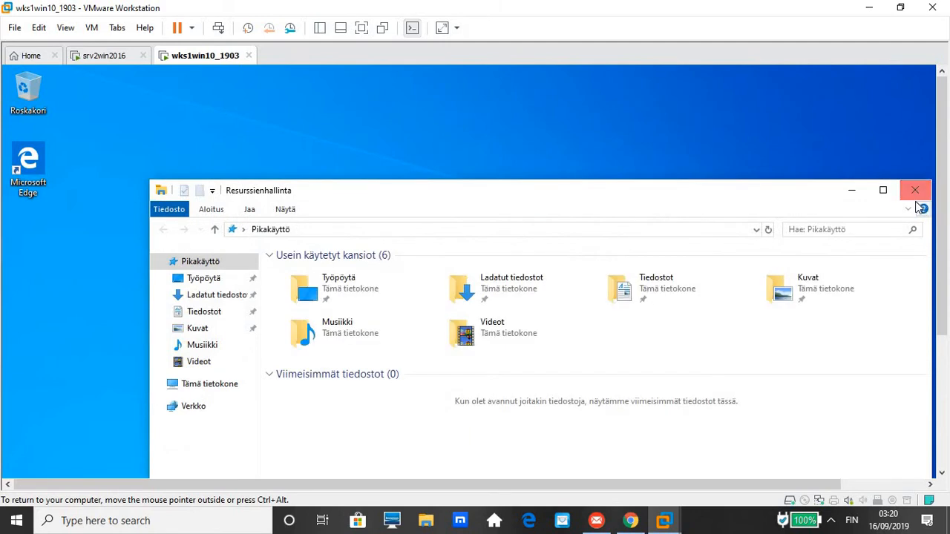
List the K: and P: drives under Tämä tietokone, open the palkat file on P:, then close both windows.
{"action": "left_click_drag", "start_coordinate": [624, 199], "coordinate": [513, 95]}
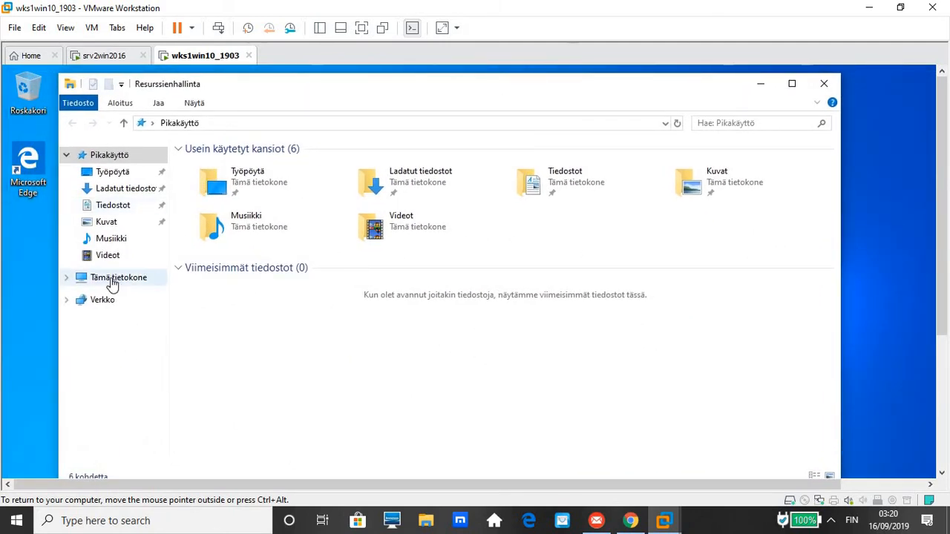
{"action": "left_click", "coordinate": [111, 278]}
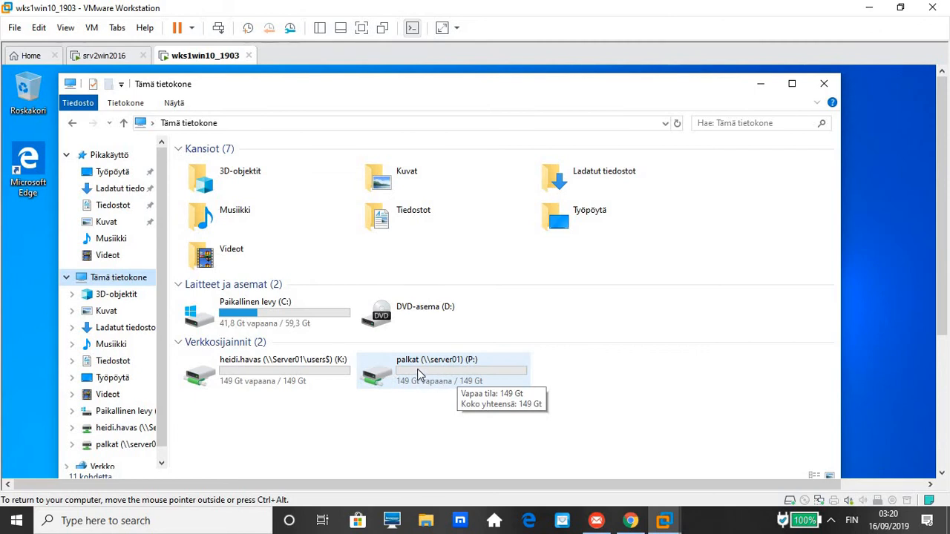
{"action": "double_click", "coordinate": [418, 373]}
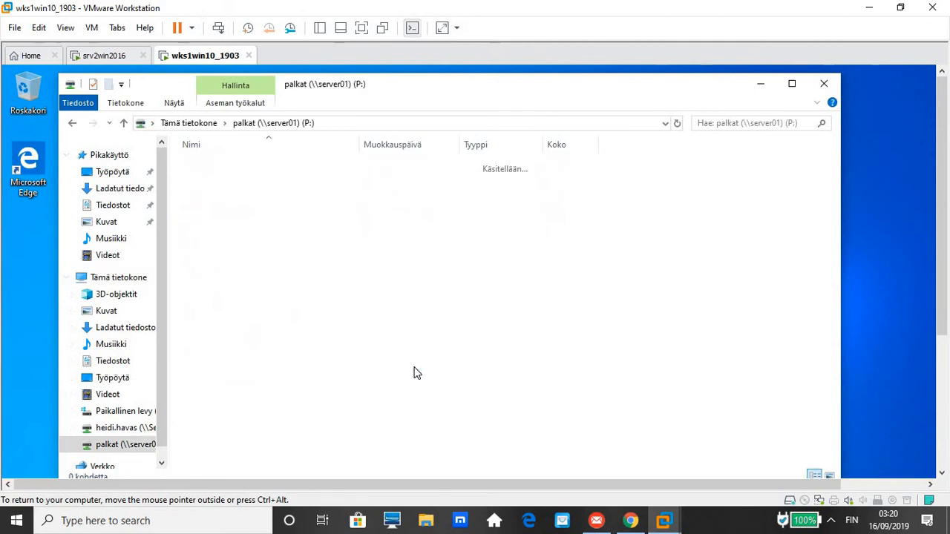
{"action": "double_click", "coordinate": [223, 172]}
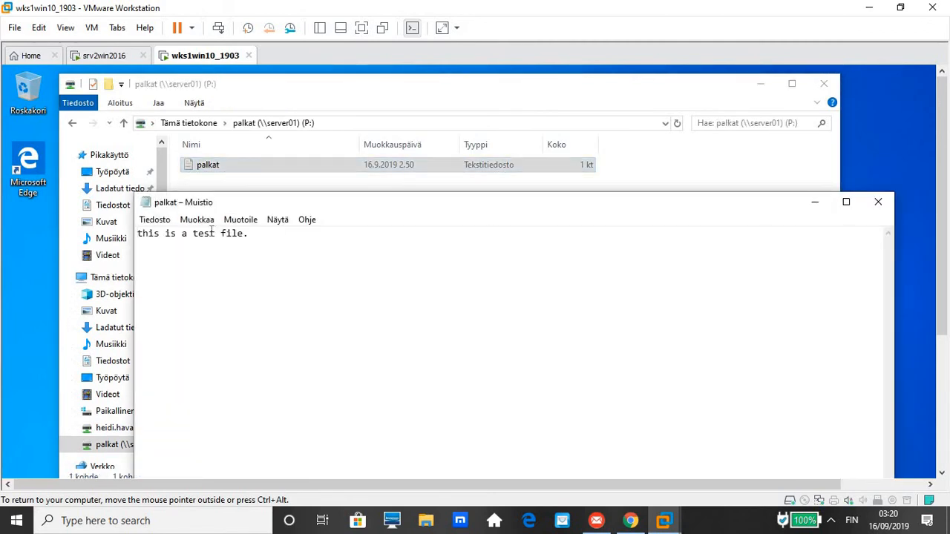
{"action": "left_click", "coordinate": [878, 202]}
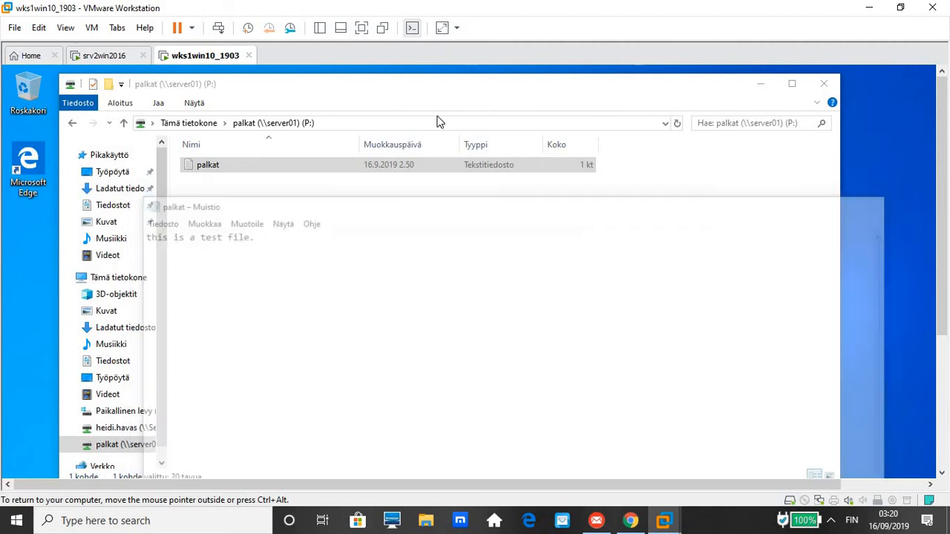
{"action": "left_click", "coordinate": [825, 83]}
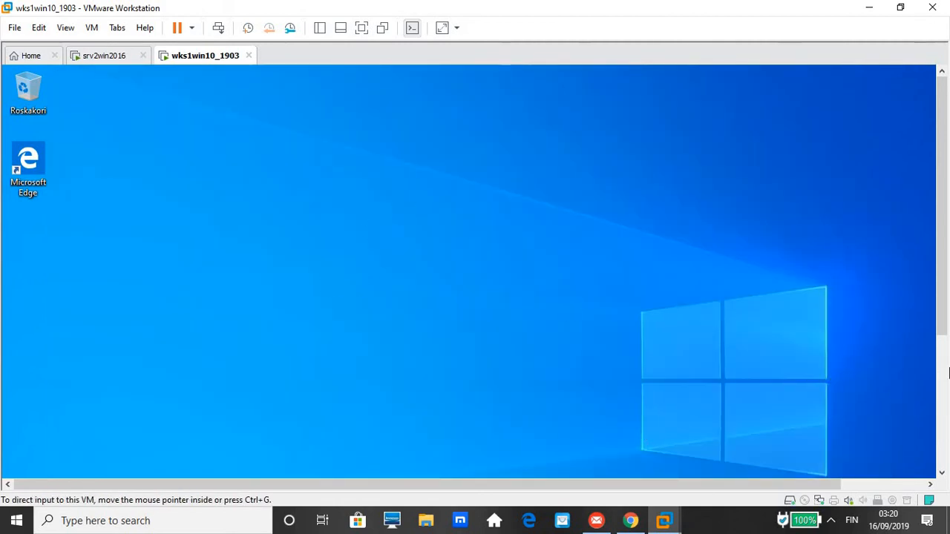
{"action": "scroll", "coordinate": [939, 389], "scroll_direction": "down", "scroll_amount": 5}
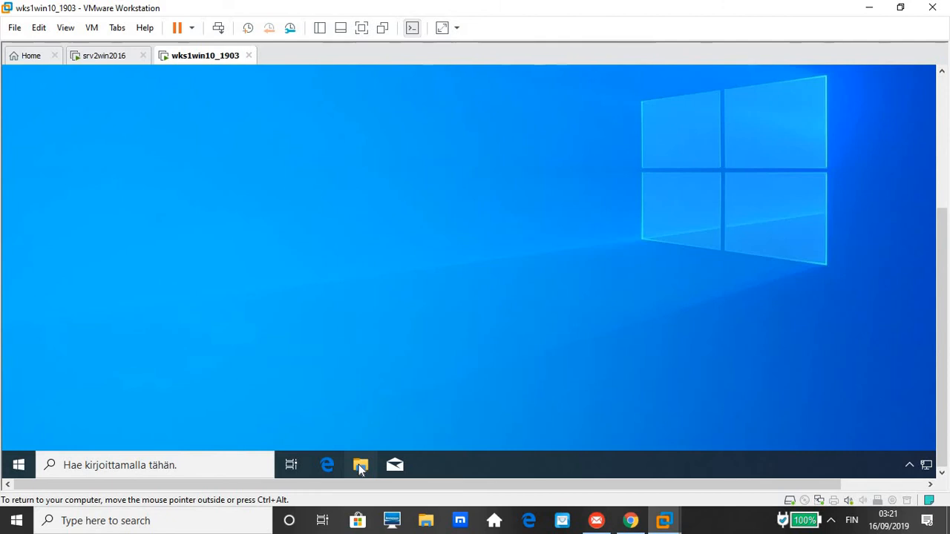
{"action": "left_click", "coordinate": [360, 466]}
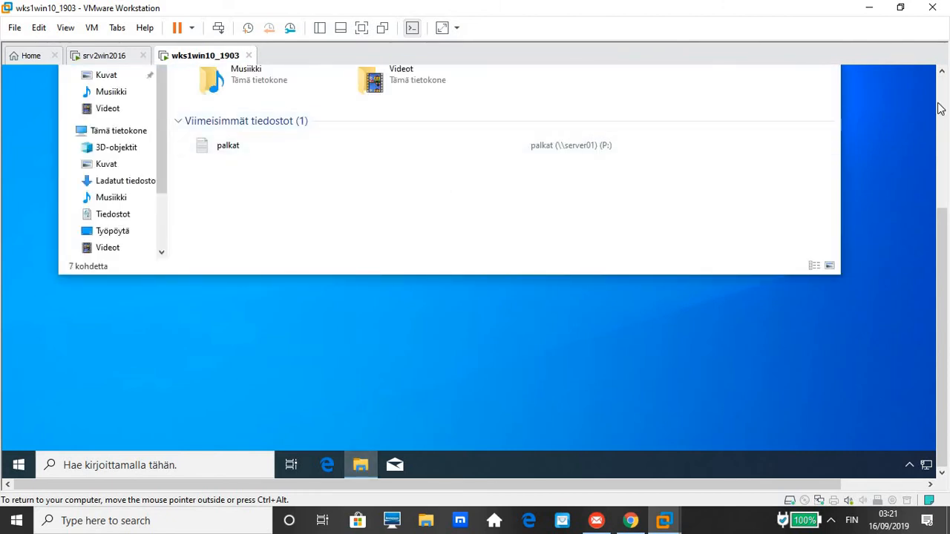
{"action": "left_click", "coordinate": [942, 71]}
{"action": "left_click", "coordinate": [943, 72]}
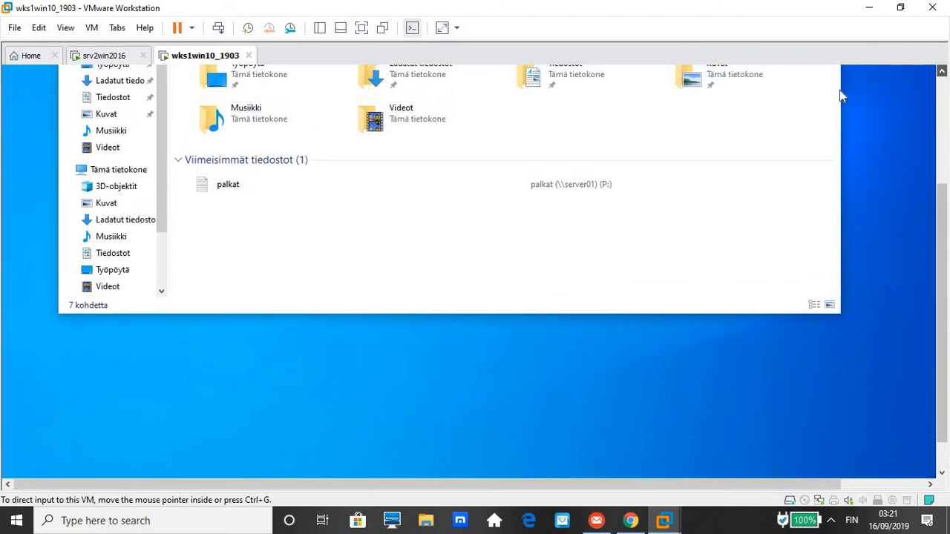
{"action": "left_click", "coordinate": [940, 119]}
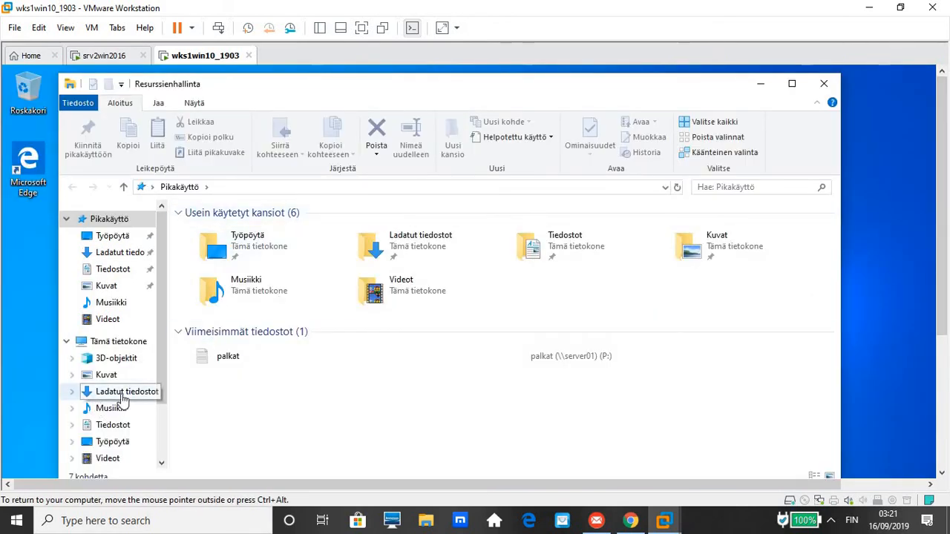
{"action": "double_click", "coordinate": [117, 342]}
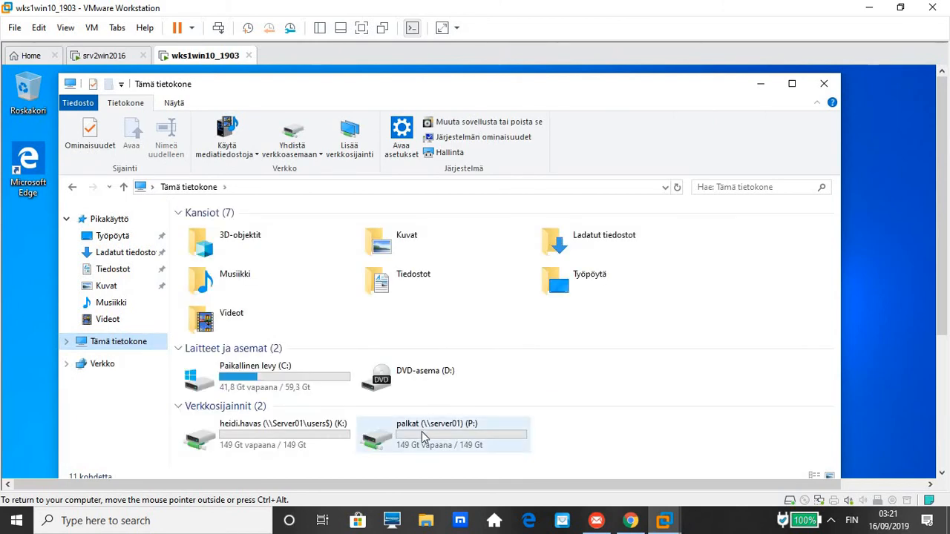
{"action": "double_click", "coordinate": [421, 431]}
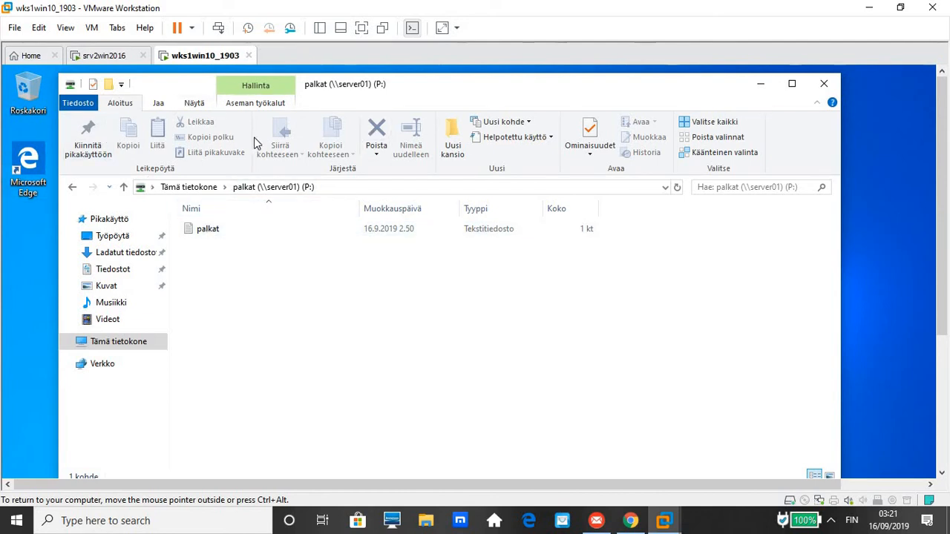
{"action": "key", "text": "alt+Up"}
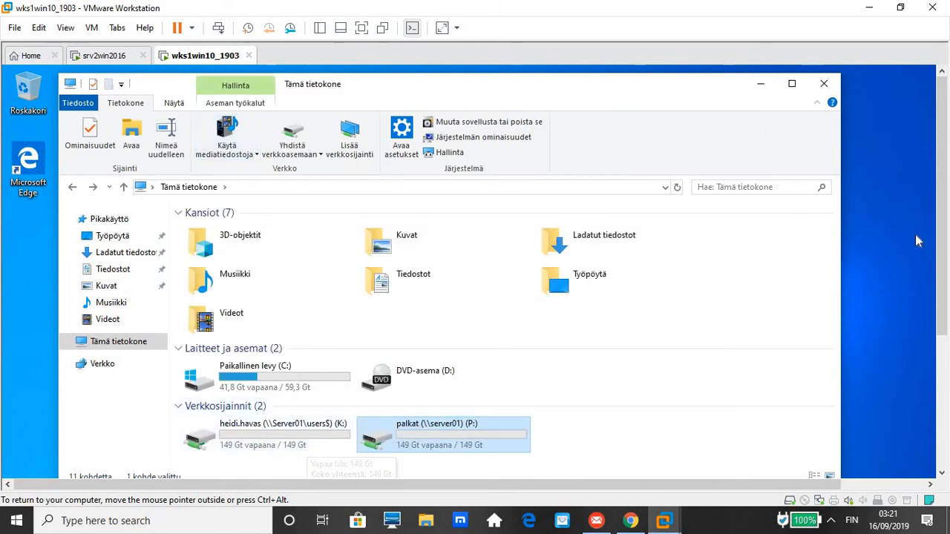
{"action": "left_click_drag", "start_coordinate": [943, 237], "coordinate": [942, 305]}
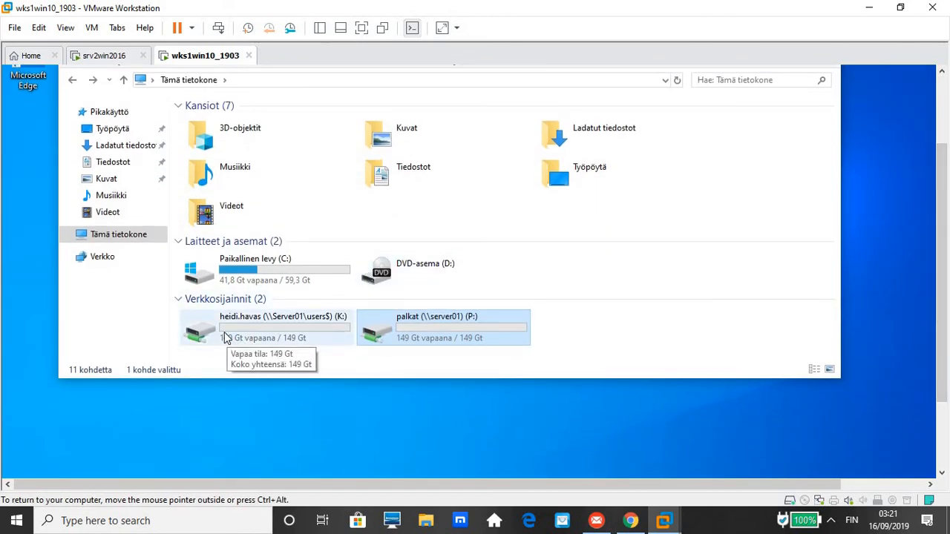
{"action": "left_click", "coordinate": [226, 336]}
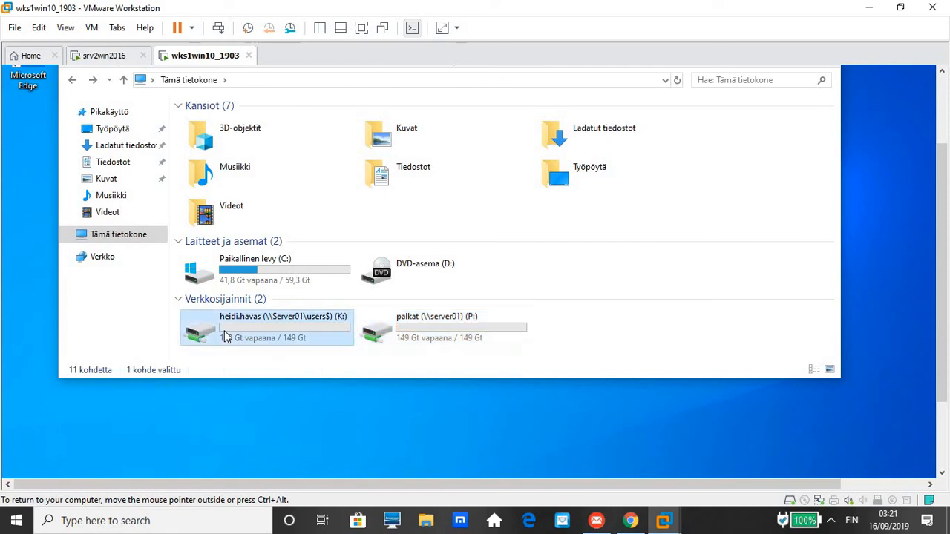
{"action": "double_click", "coordinate": [226, 336]}
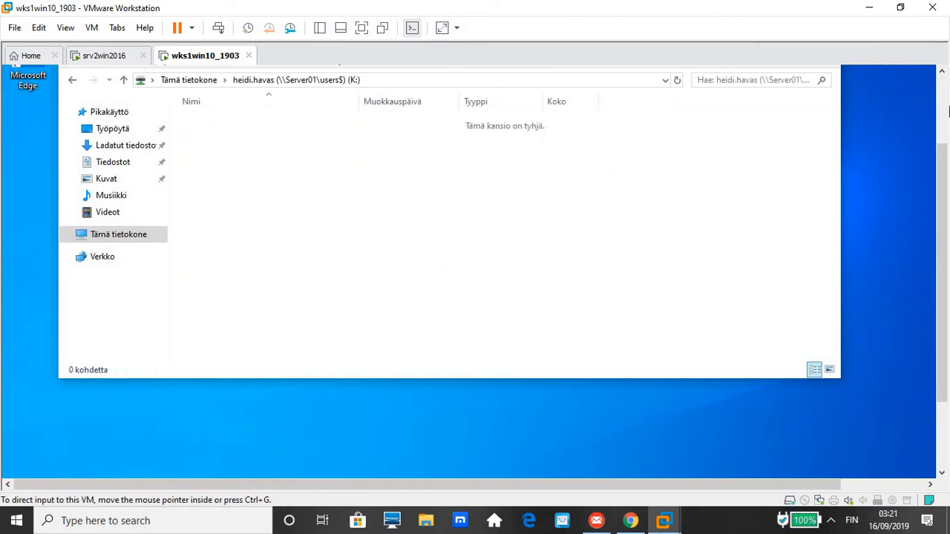
{"action": "left_click", "coordinate": [945, 91]}
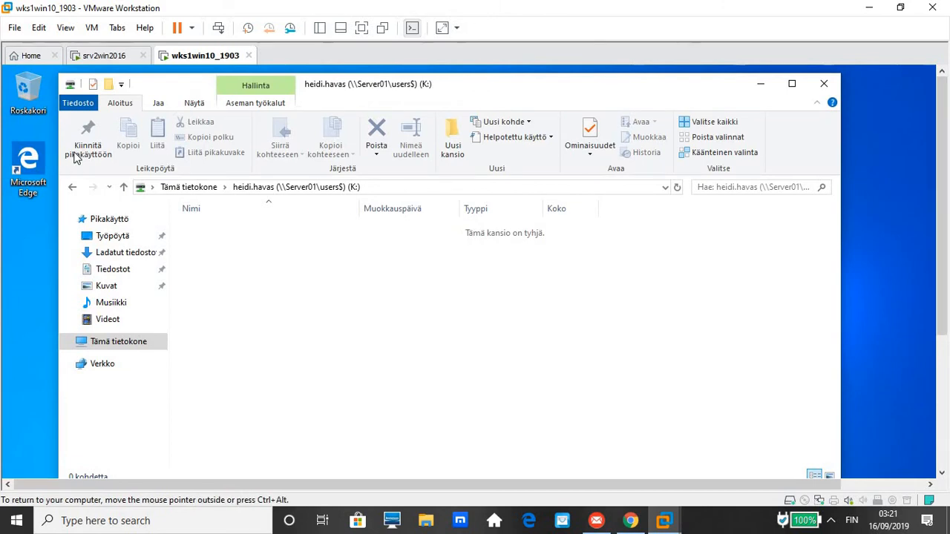
{"action": "left_click", "coordinate": [826, 87]}
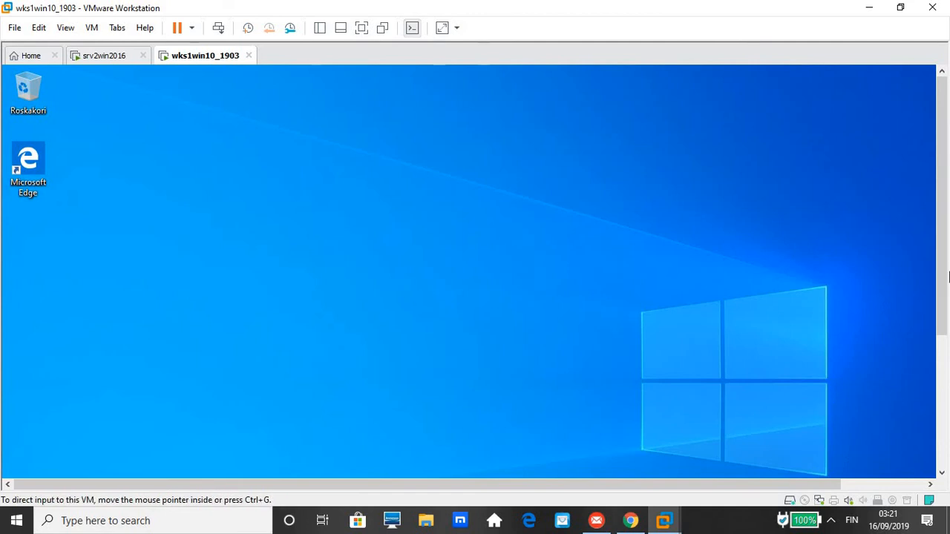
Reopen File Explorer in the guest and go to Tämä tietokone to show its drives.
{"action": "left_click_drag", "start_coordinate": [947, 259], "coordinate": [947, 393]}
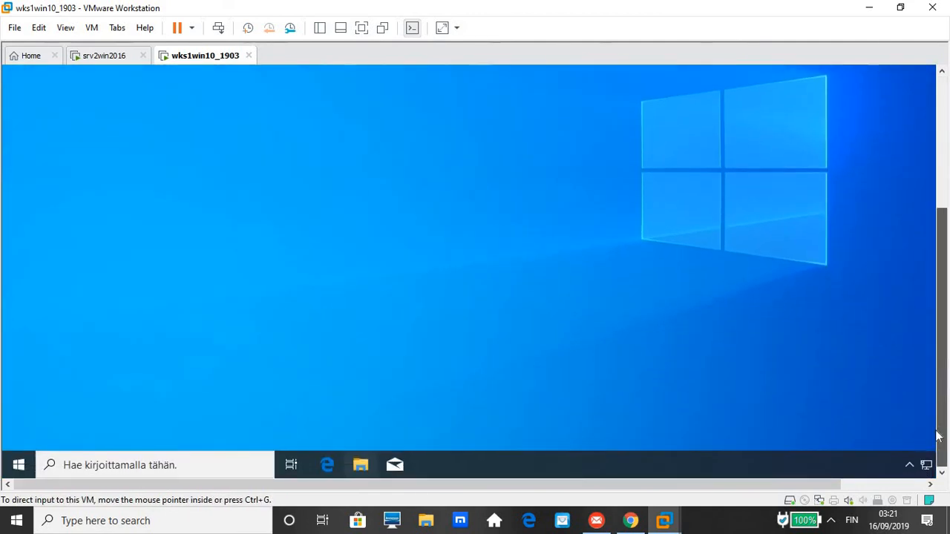
{"action": "left_click", "coordinate": [360, 466]}
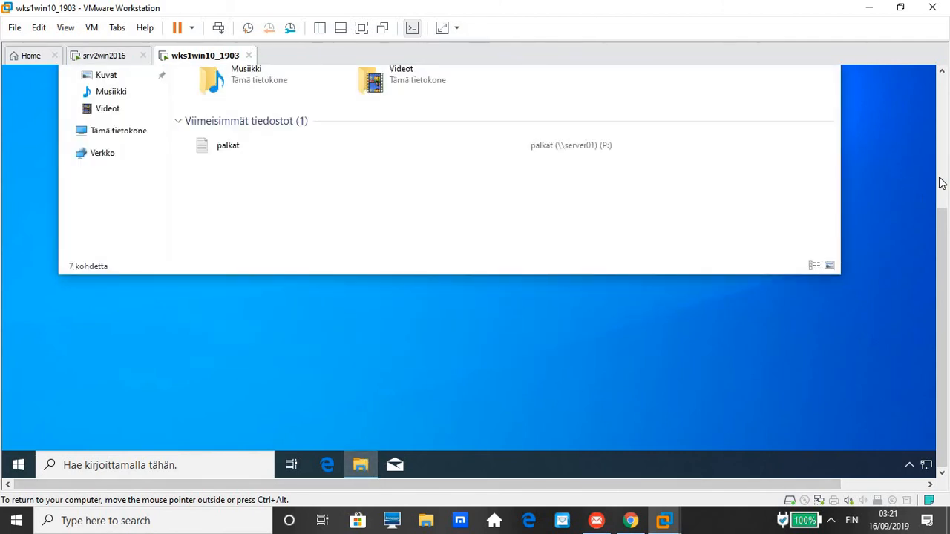
{"action": "left_click", "coordinate": [942, 184]}
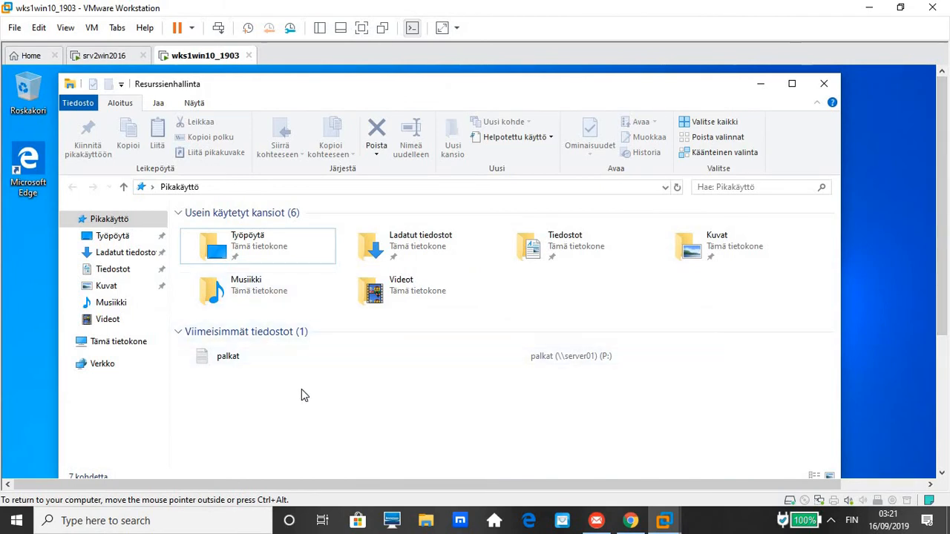
{"action": "left_click", "coordinate": [108, 342]}
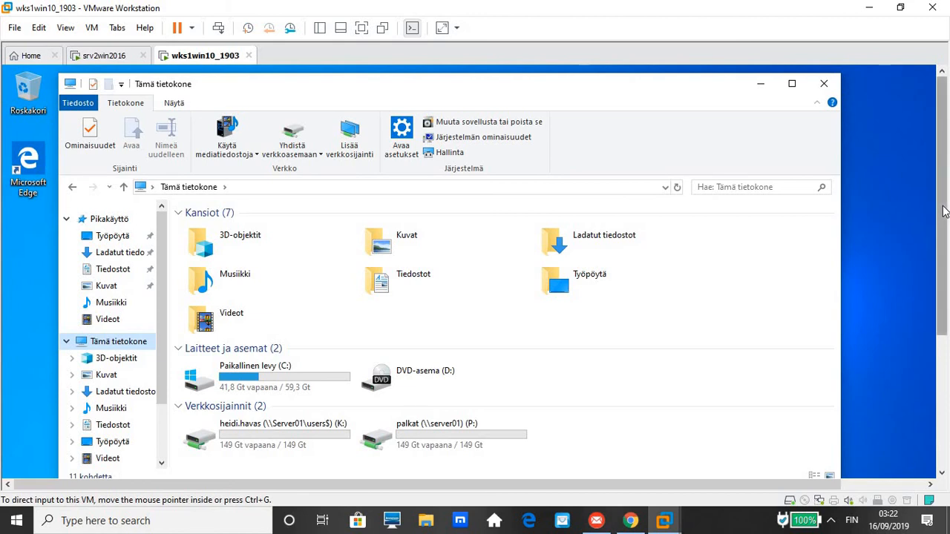
{"action": "scroll", "coordinate": [944, 233], "scroll_direction": "down", "scroll_amount": 3}
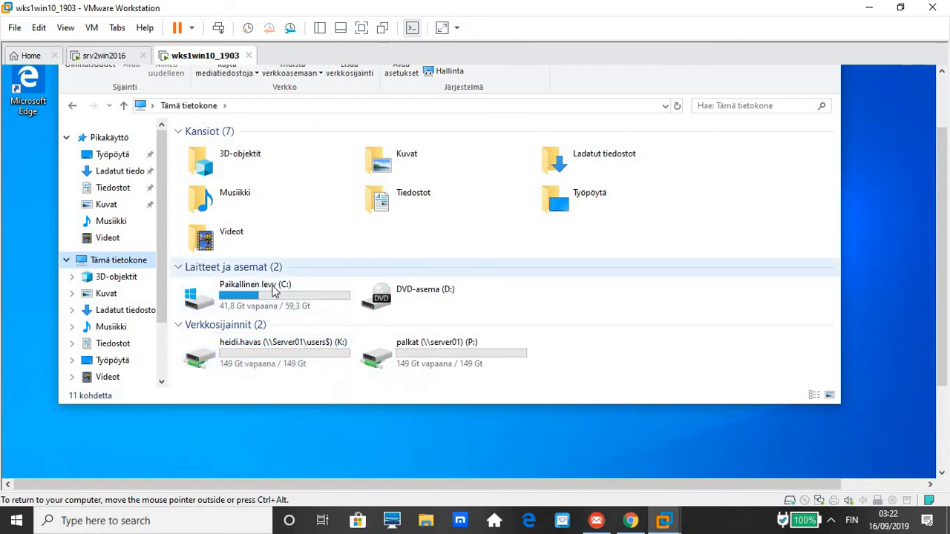
Open the Tiedostot folder, then return to Tämä tietokone listing the home drive K: and palkat P:.
{"action": "left_click", "coordinate": [429, 201]}
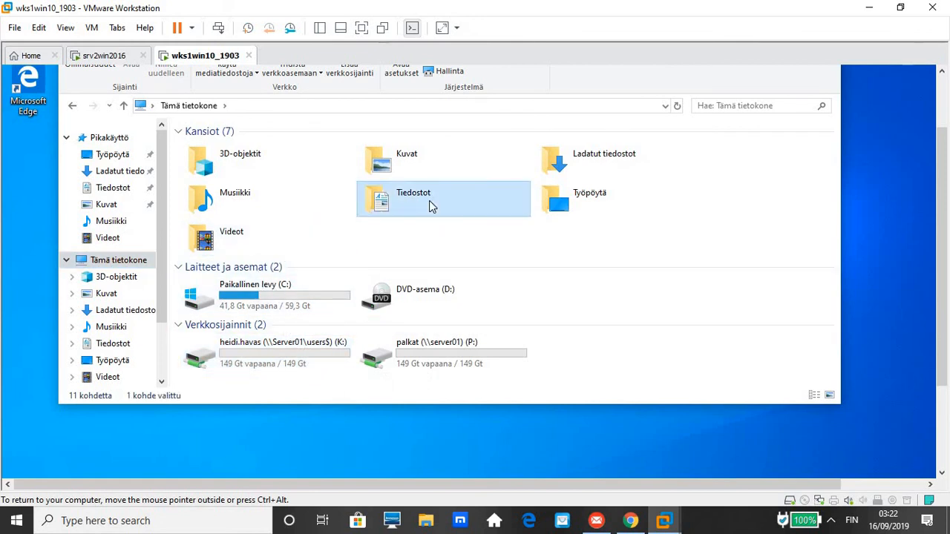
{"action": "double_click", "coordinate": [429, 201]}
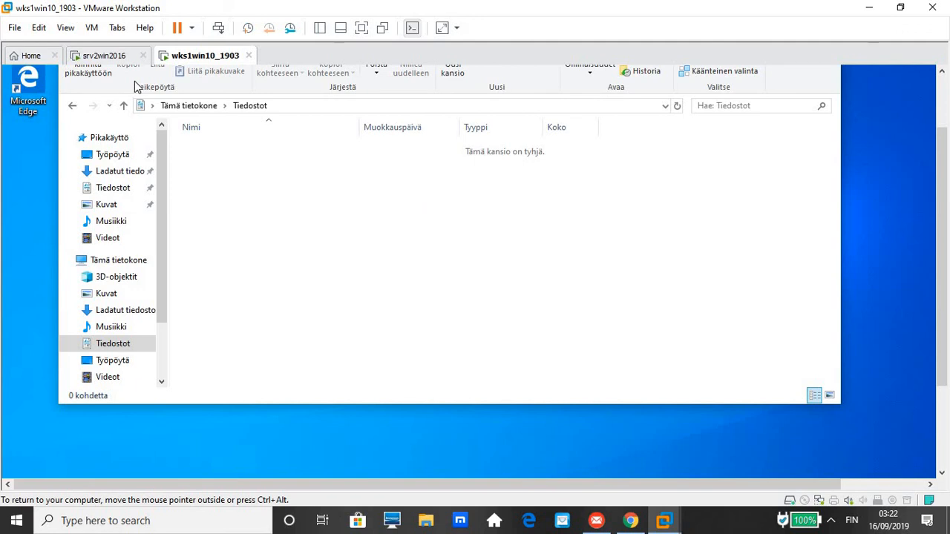
{"action": "left_click", "coordinate": [124, 107]}
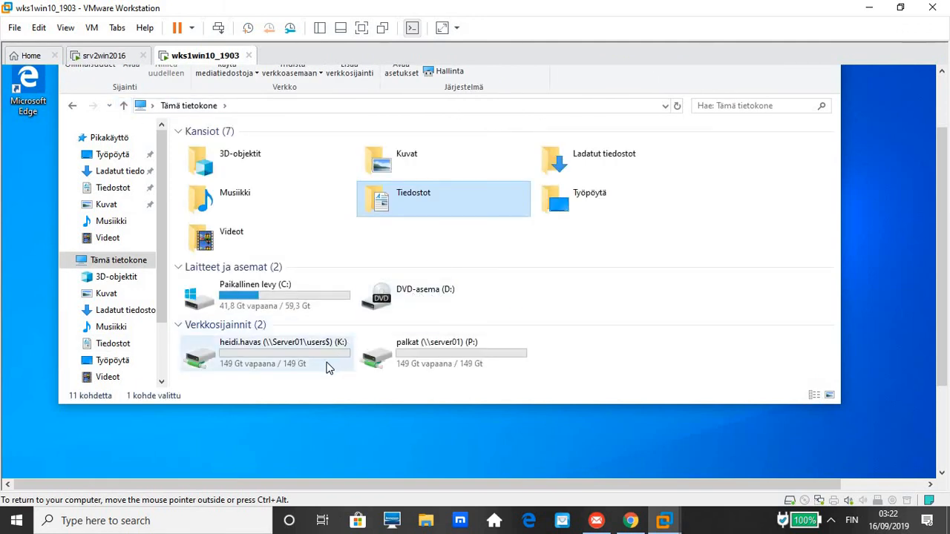
{"action": "left_click", "coordinate": [691, 314]}
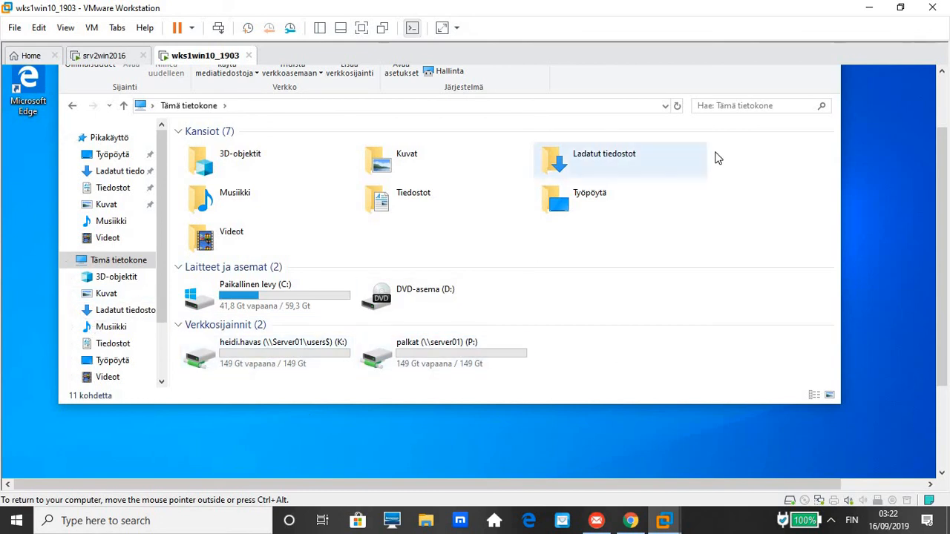
{"action": "left_click", "coordinate": [941, 88]}
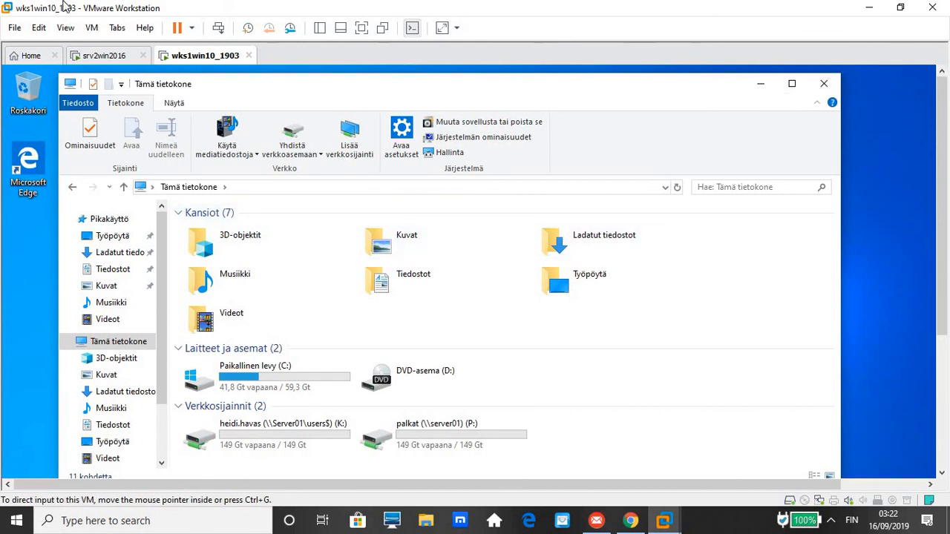
On srv2win2016, close the Active Directory Users and Computers and scripts folder windows.
{"action": "left_click", "coordinate": [88, 54]}
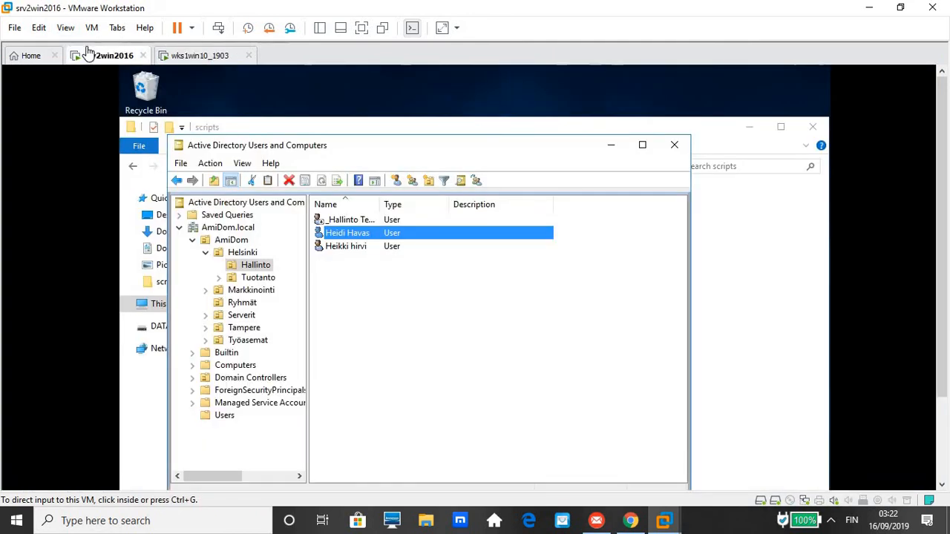
{"action": "left_click", "coordinate": [675, 147]}
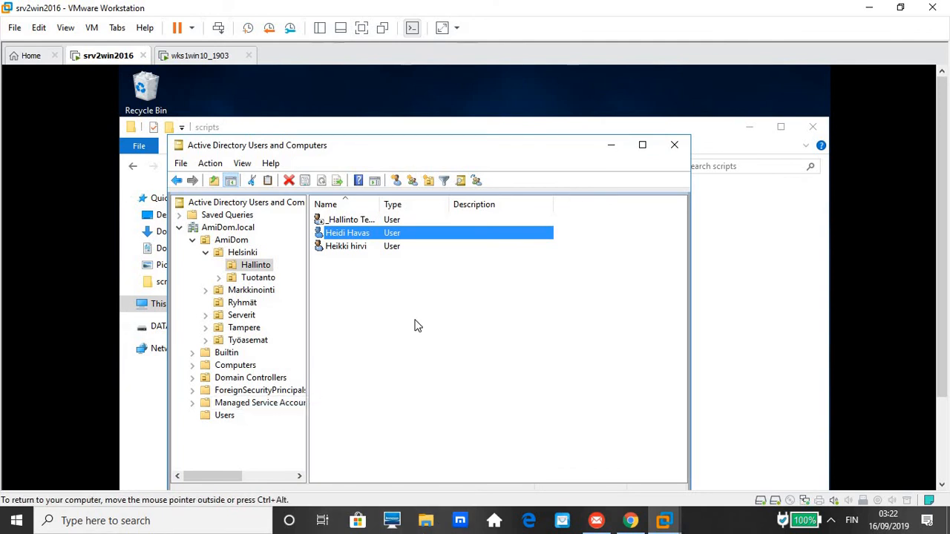
{"action": "left_click", "coordinate": [680, 150]}
{"action": "left_click", "coordinate": [813, 130]}
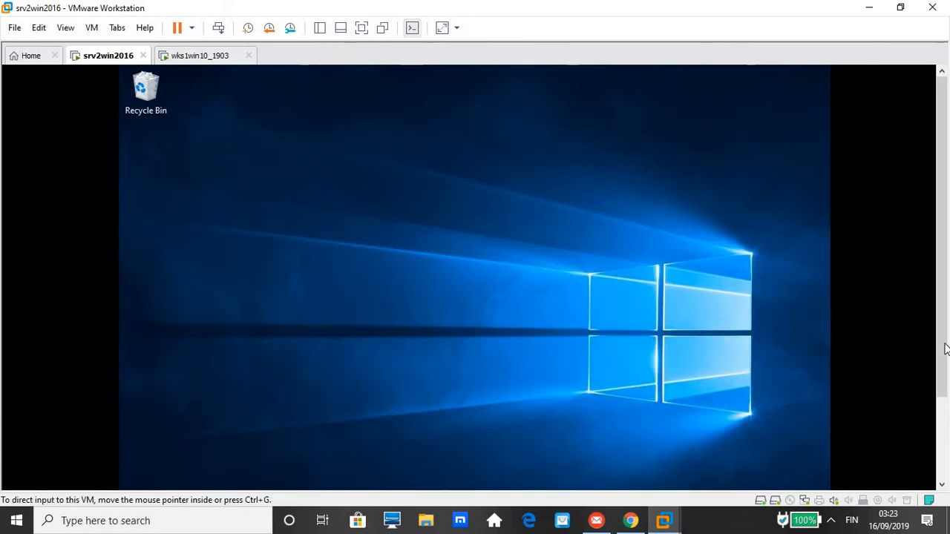
Minimize the VMware Workstation window to reveal the host's Windows desktop.
{"action": "left_click", "coordinate": [947, 470]}
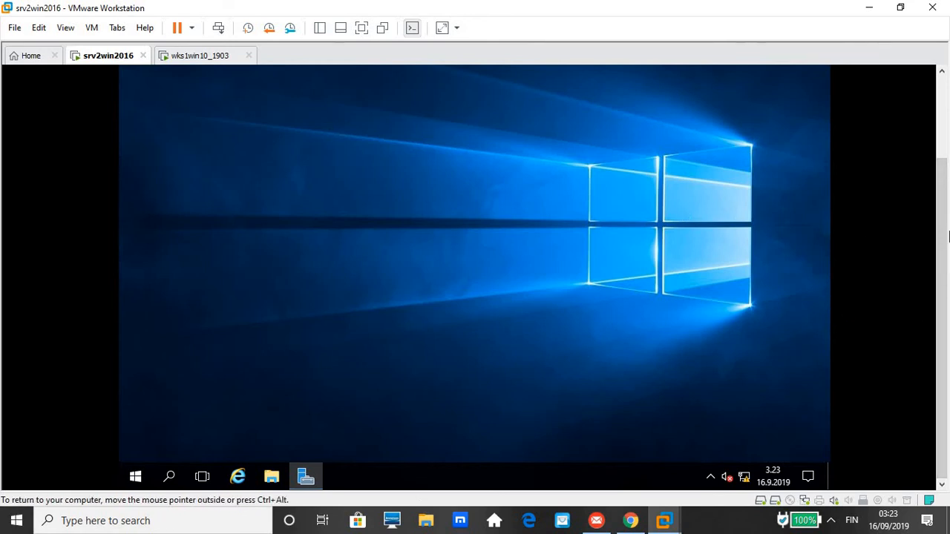
{"action": "left_click_drag", "start_coordinate": [944, 229], "coordinate": [943, 129]}
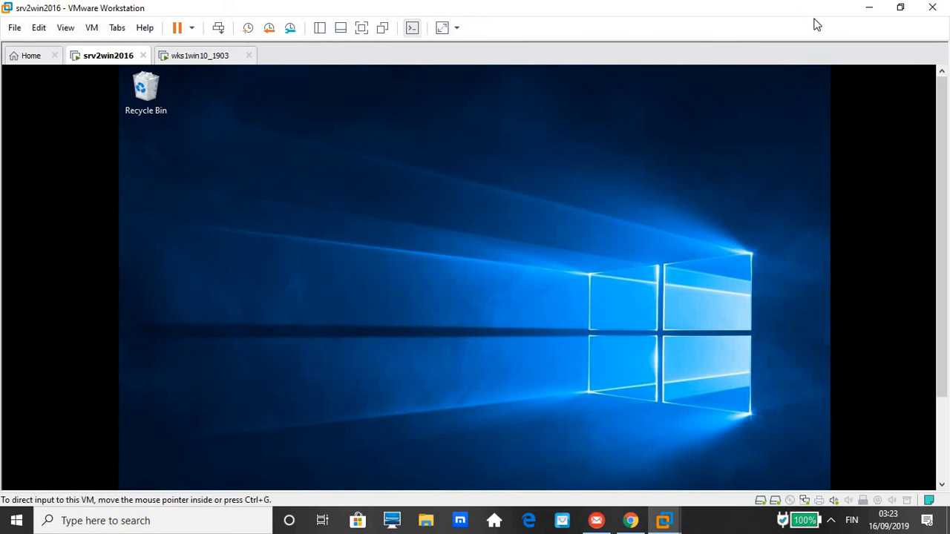
{"action": "left_click", "coordinate": [869, 9]}
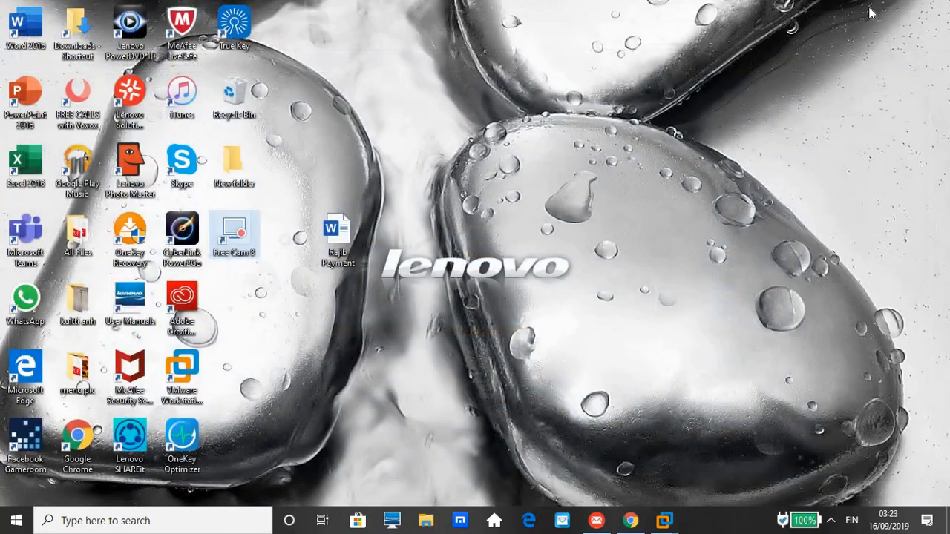